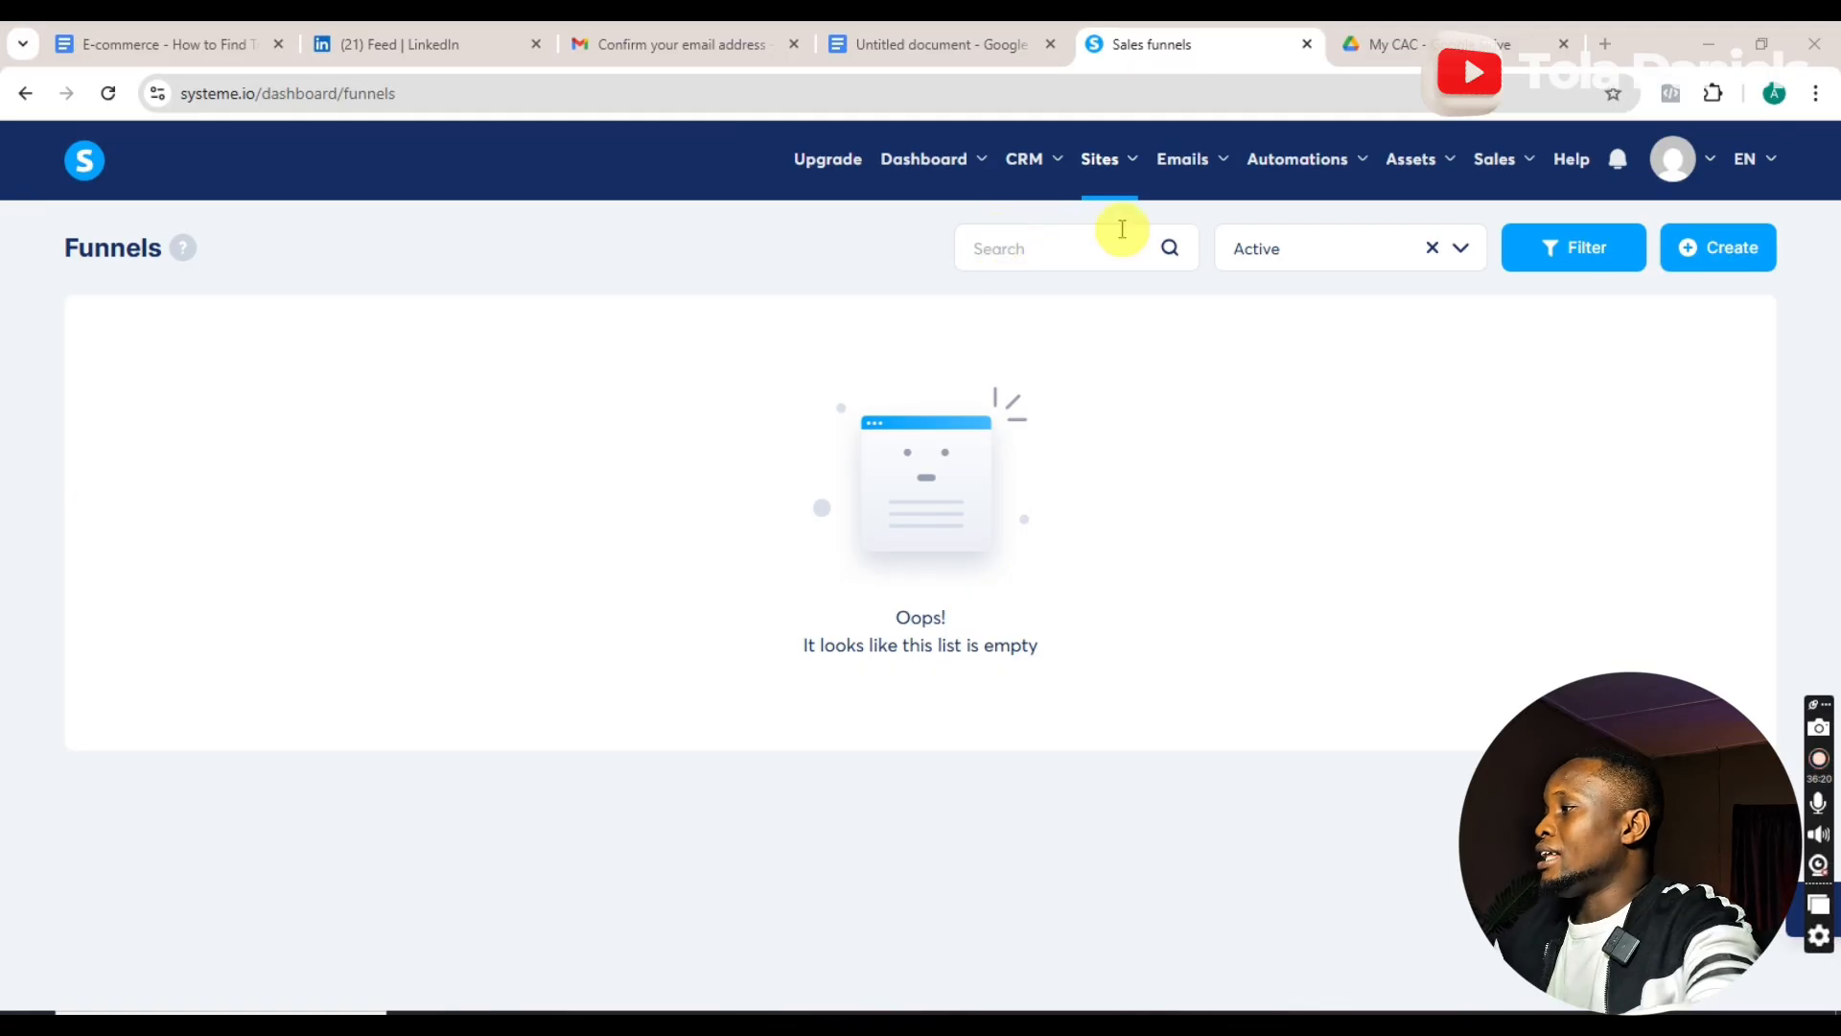
- Create a funnel named "Tiktok faceless monetization guide" with the Sell goal and Nigerian Naira as its currency
mouse_move(1508, 198)
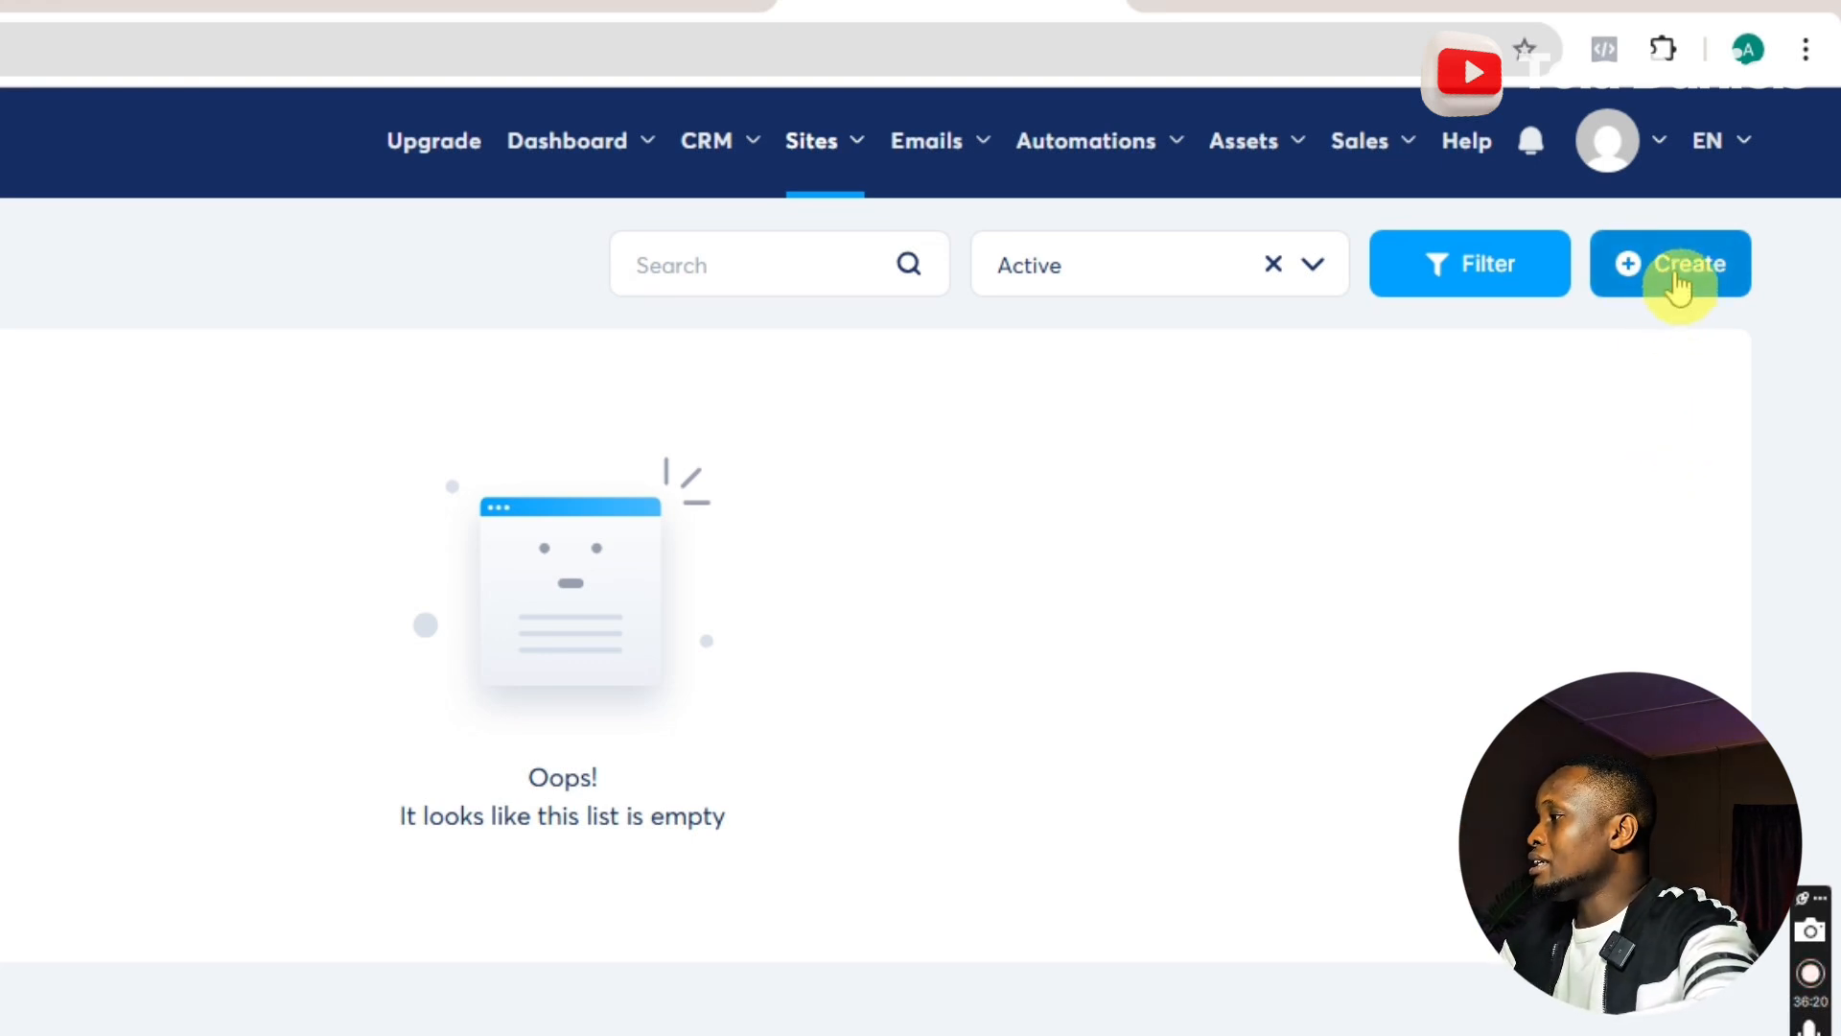
click(1675, 280)
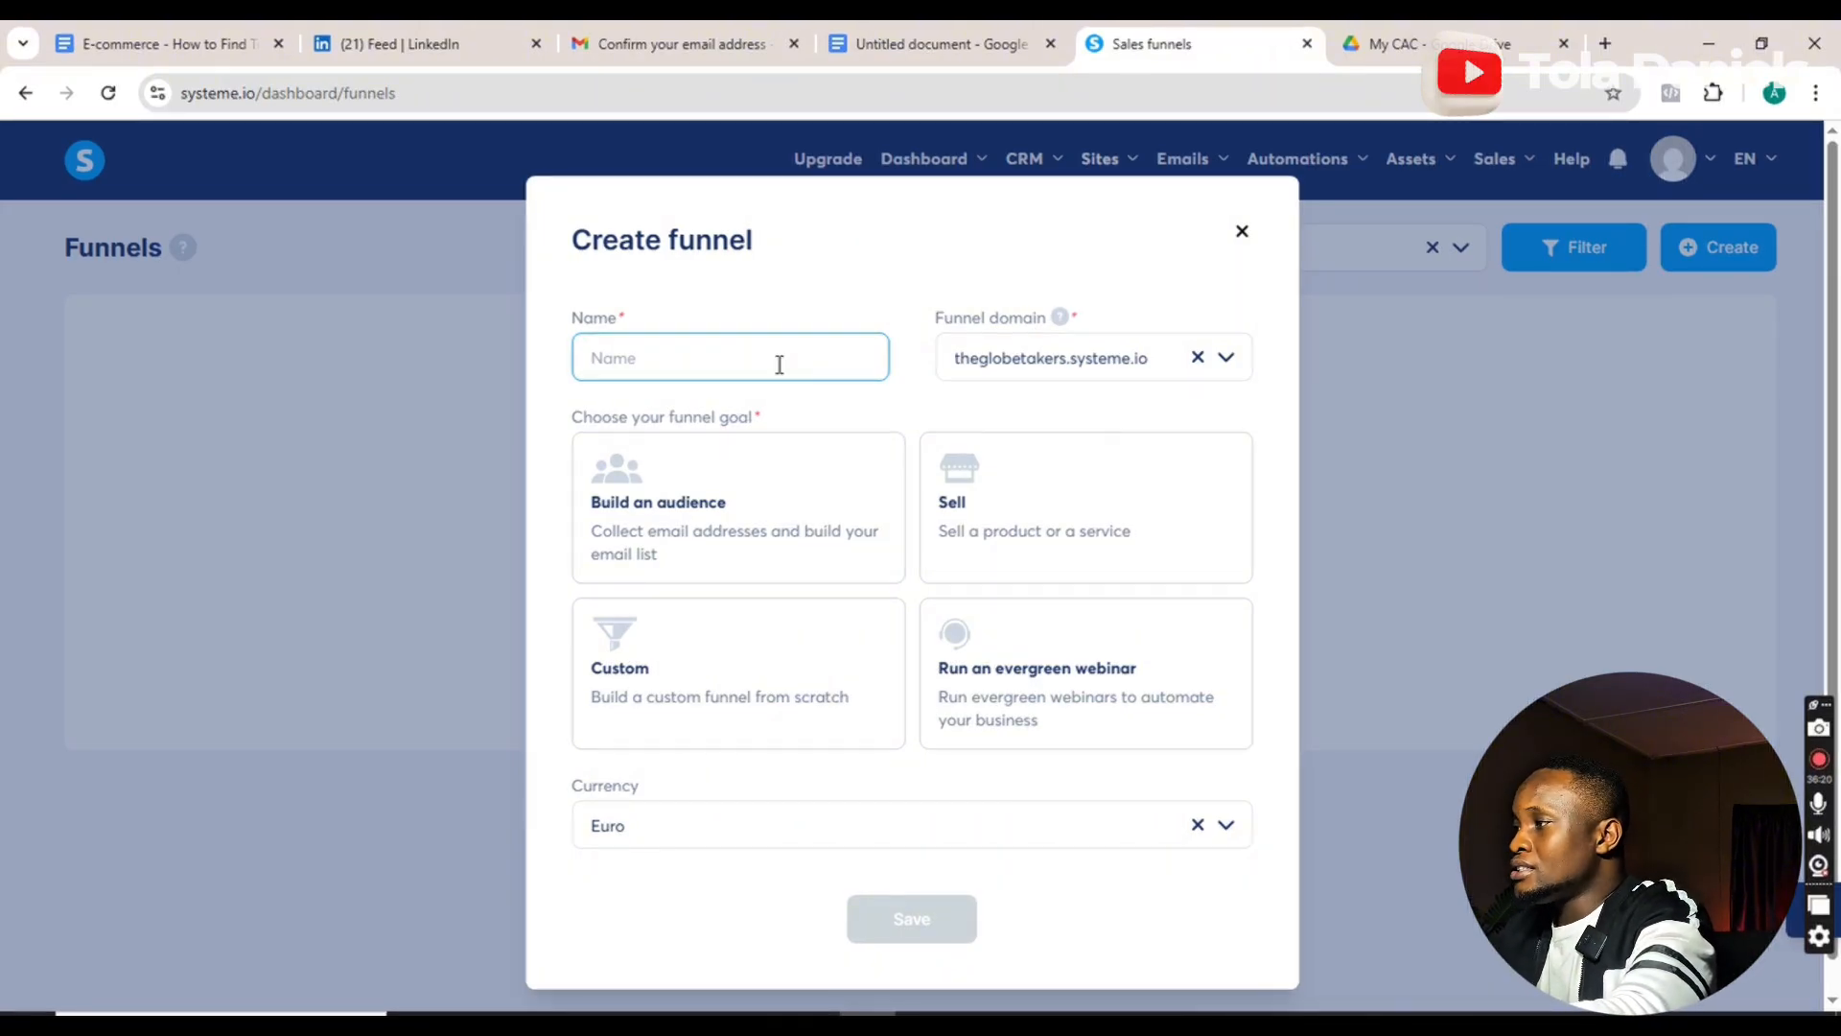
text(Tiktok)
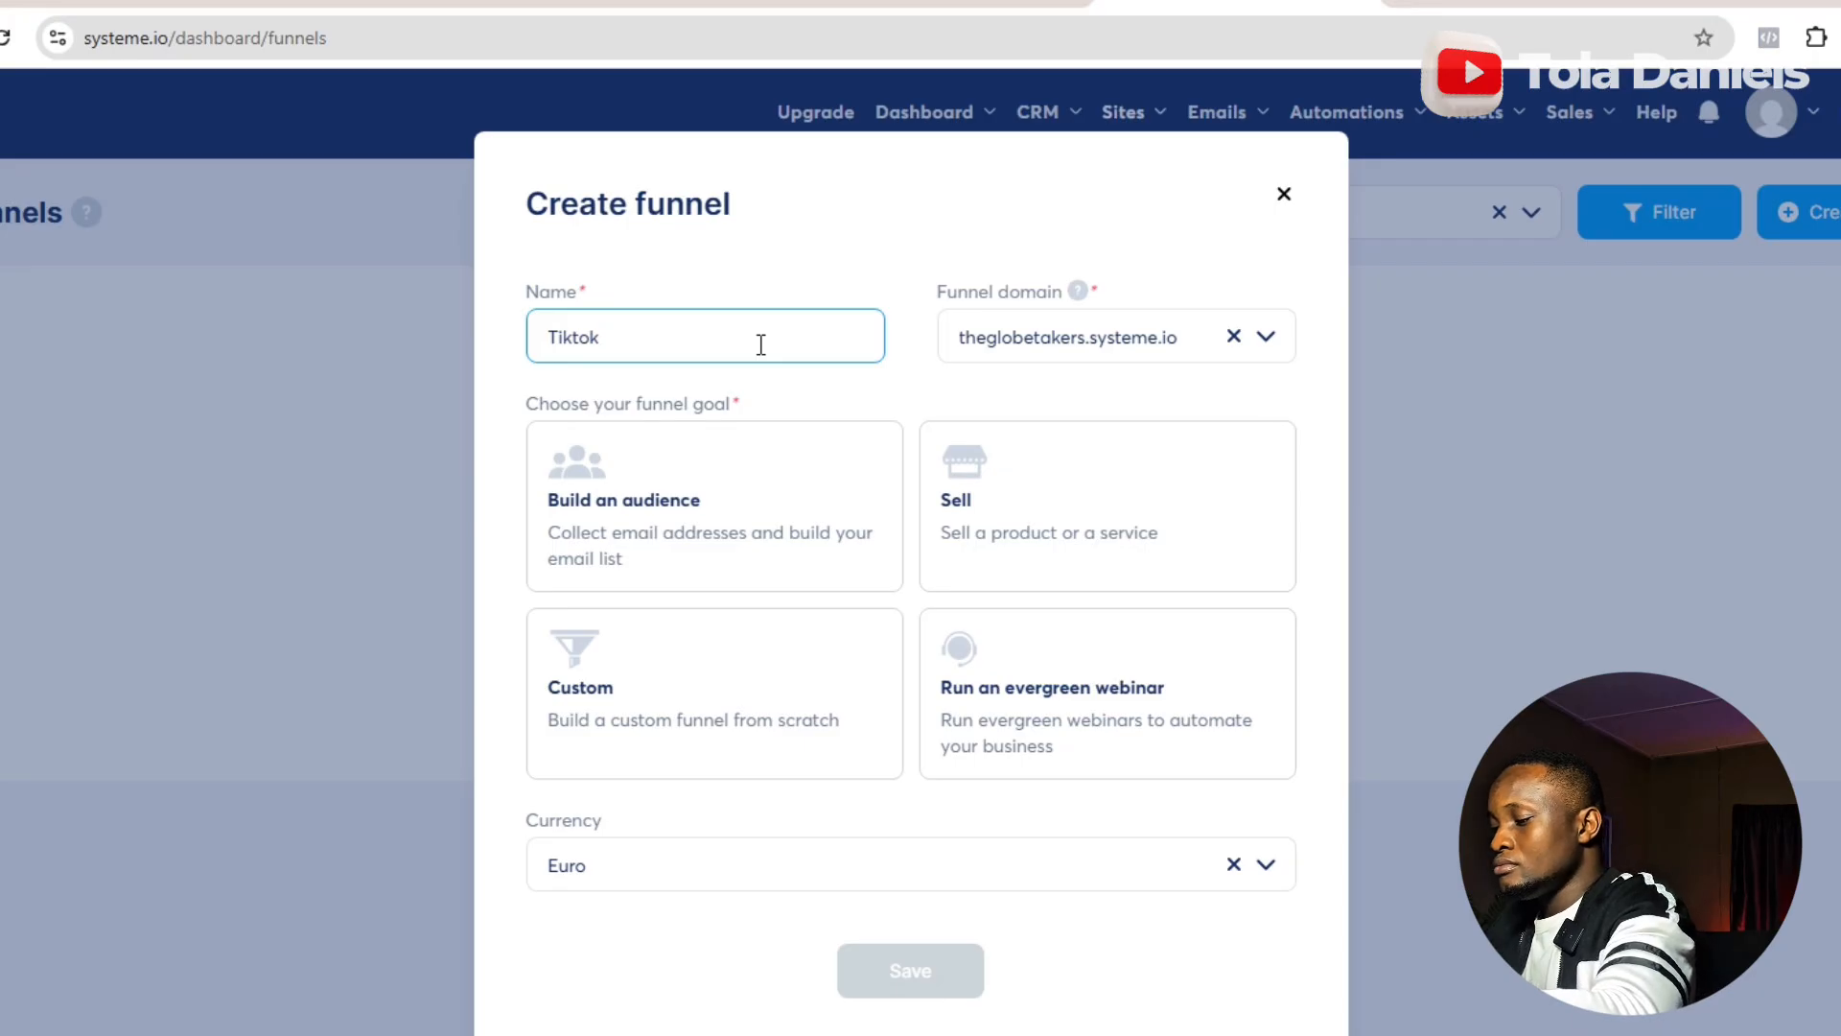
text( faceless monetization guide)
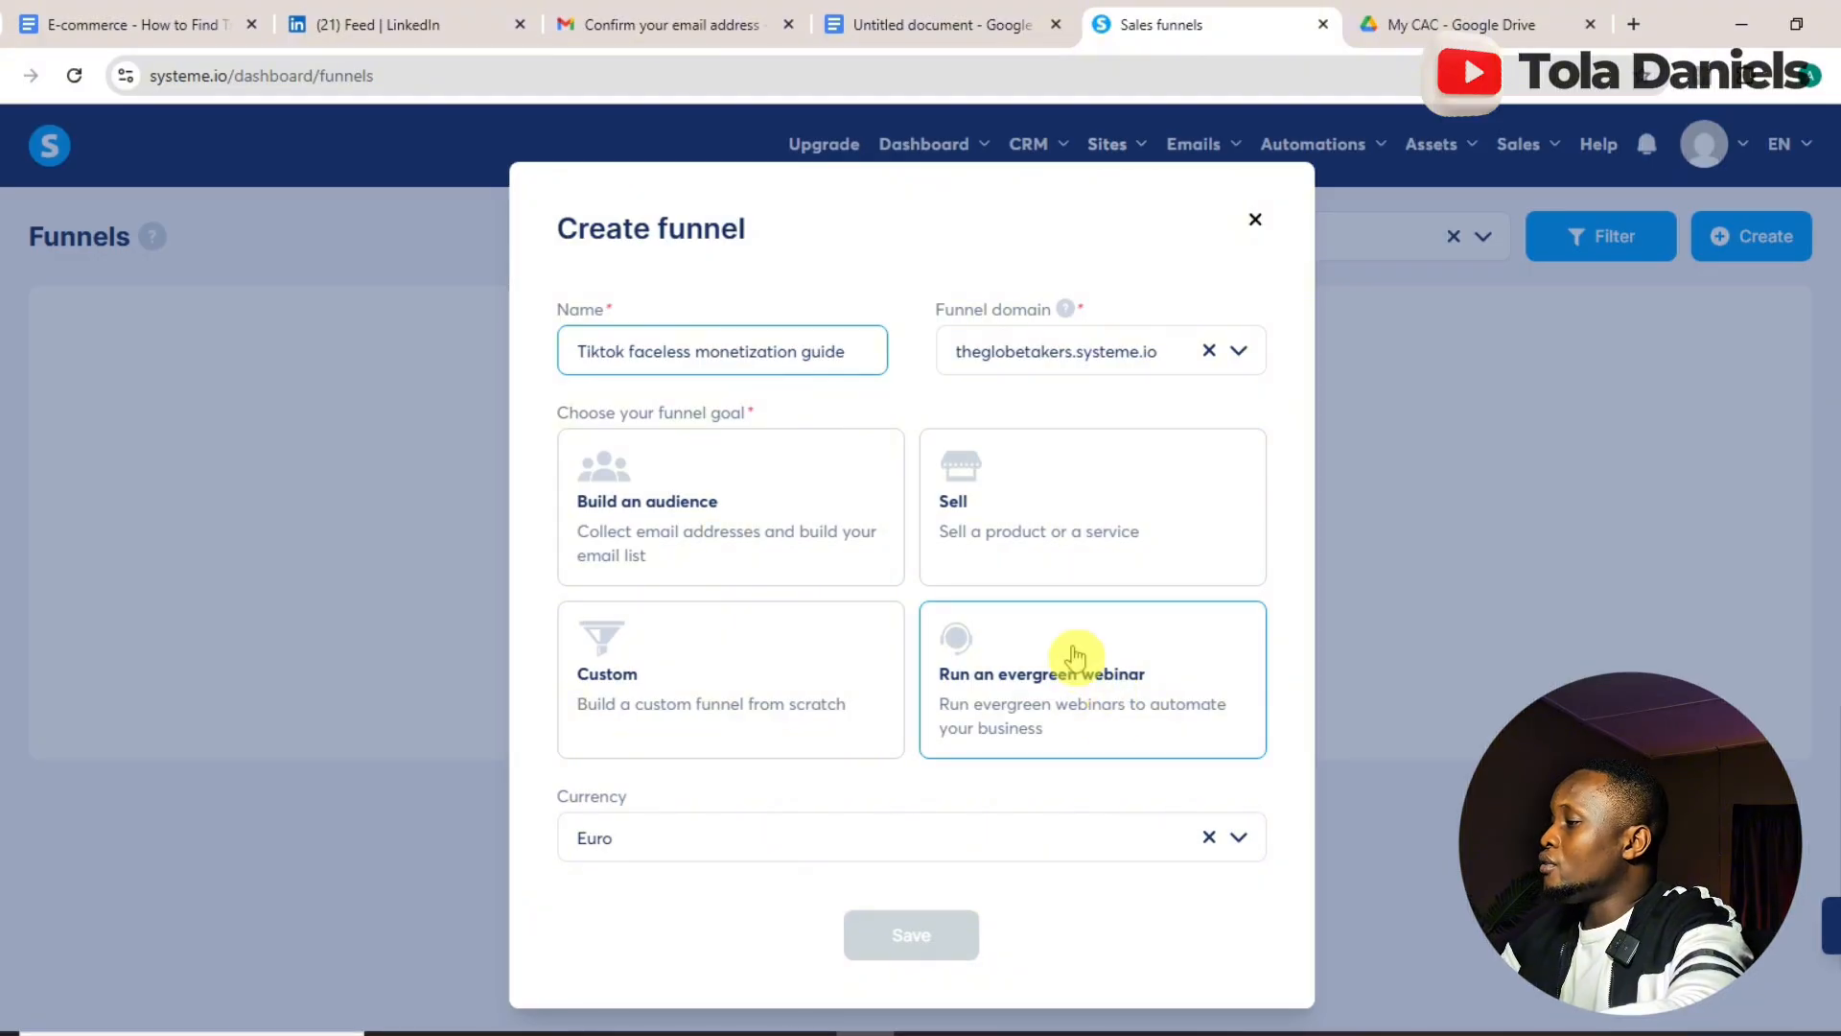
click(1057, 534)
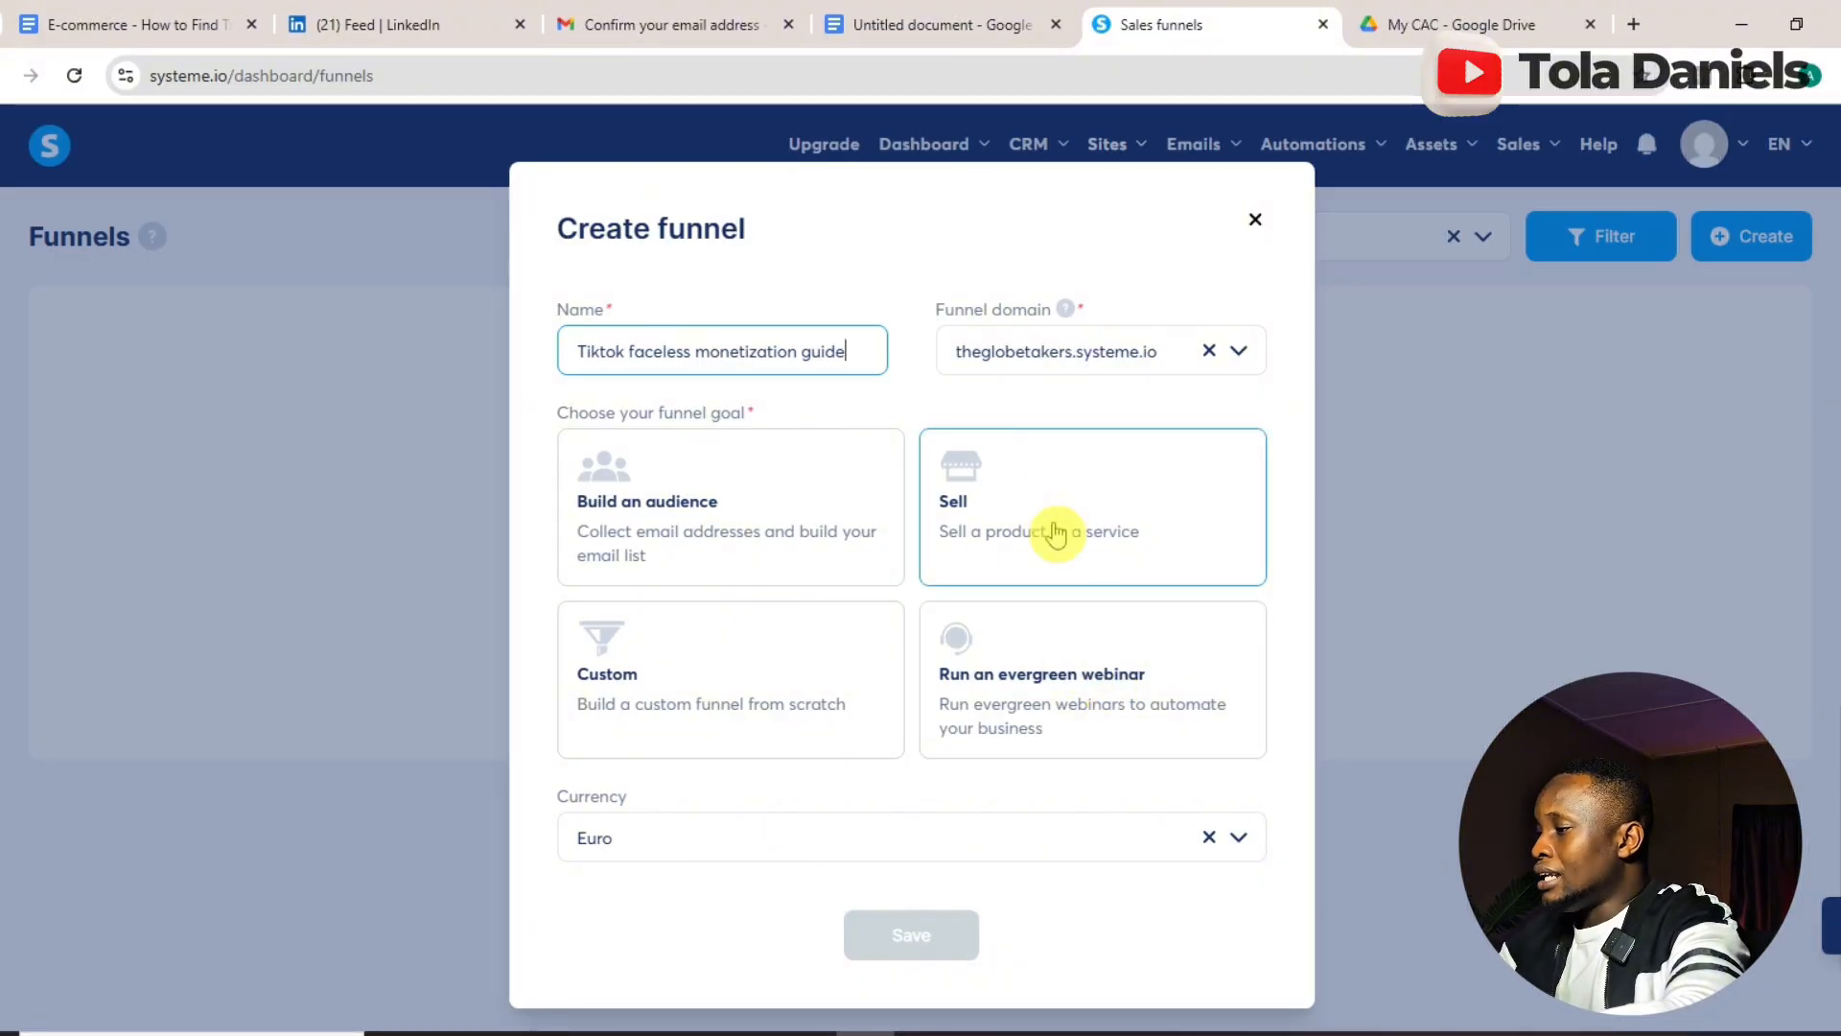
click(886, 852)
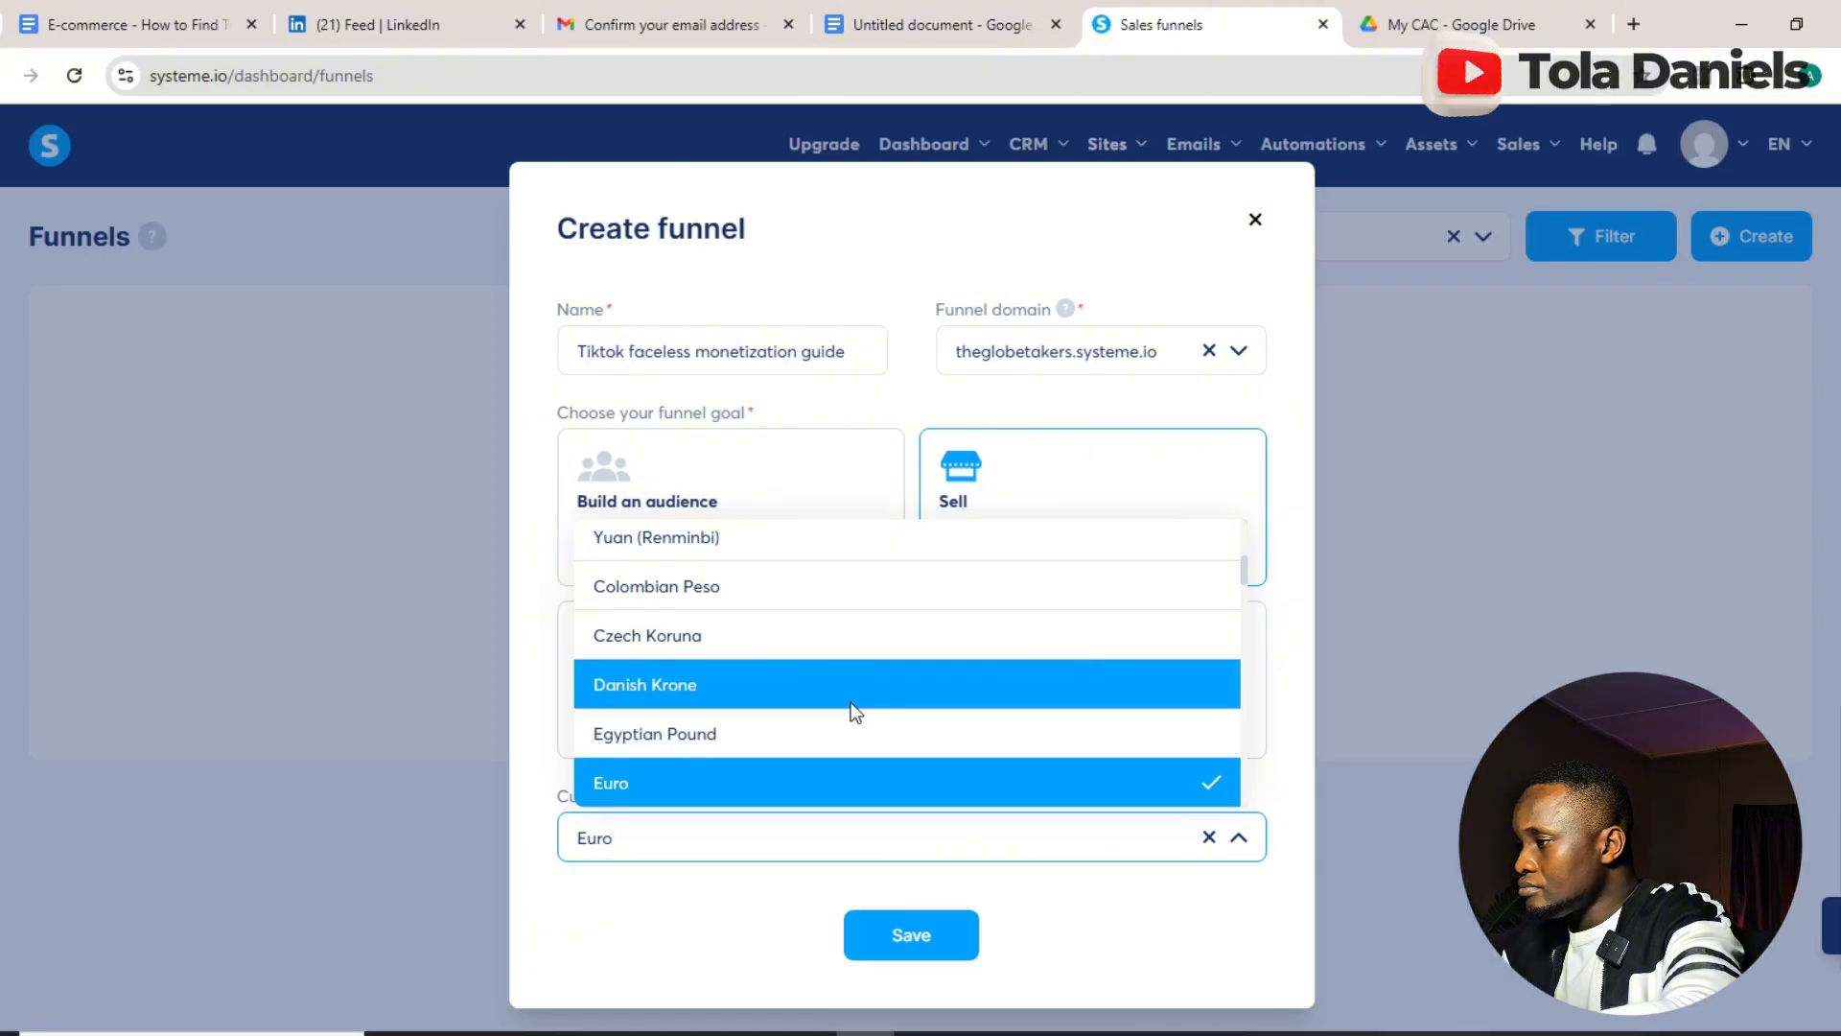
scroll(849, 702, down, 3)
scroll(849, 702, down, 5)
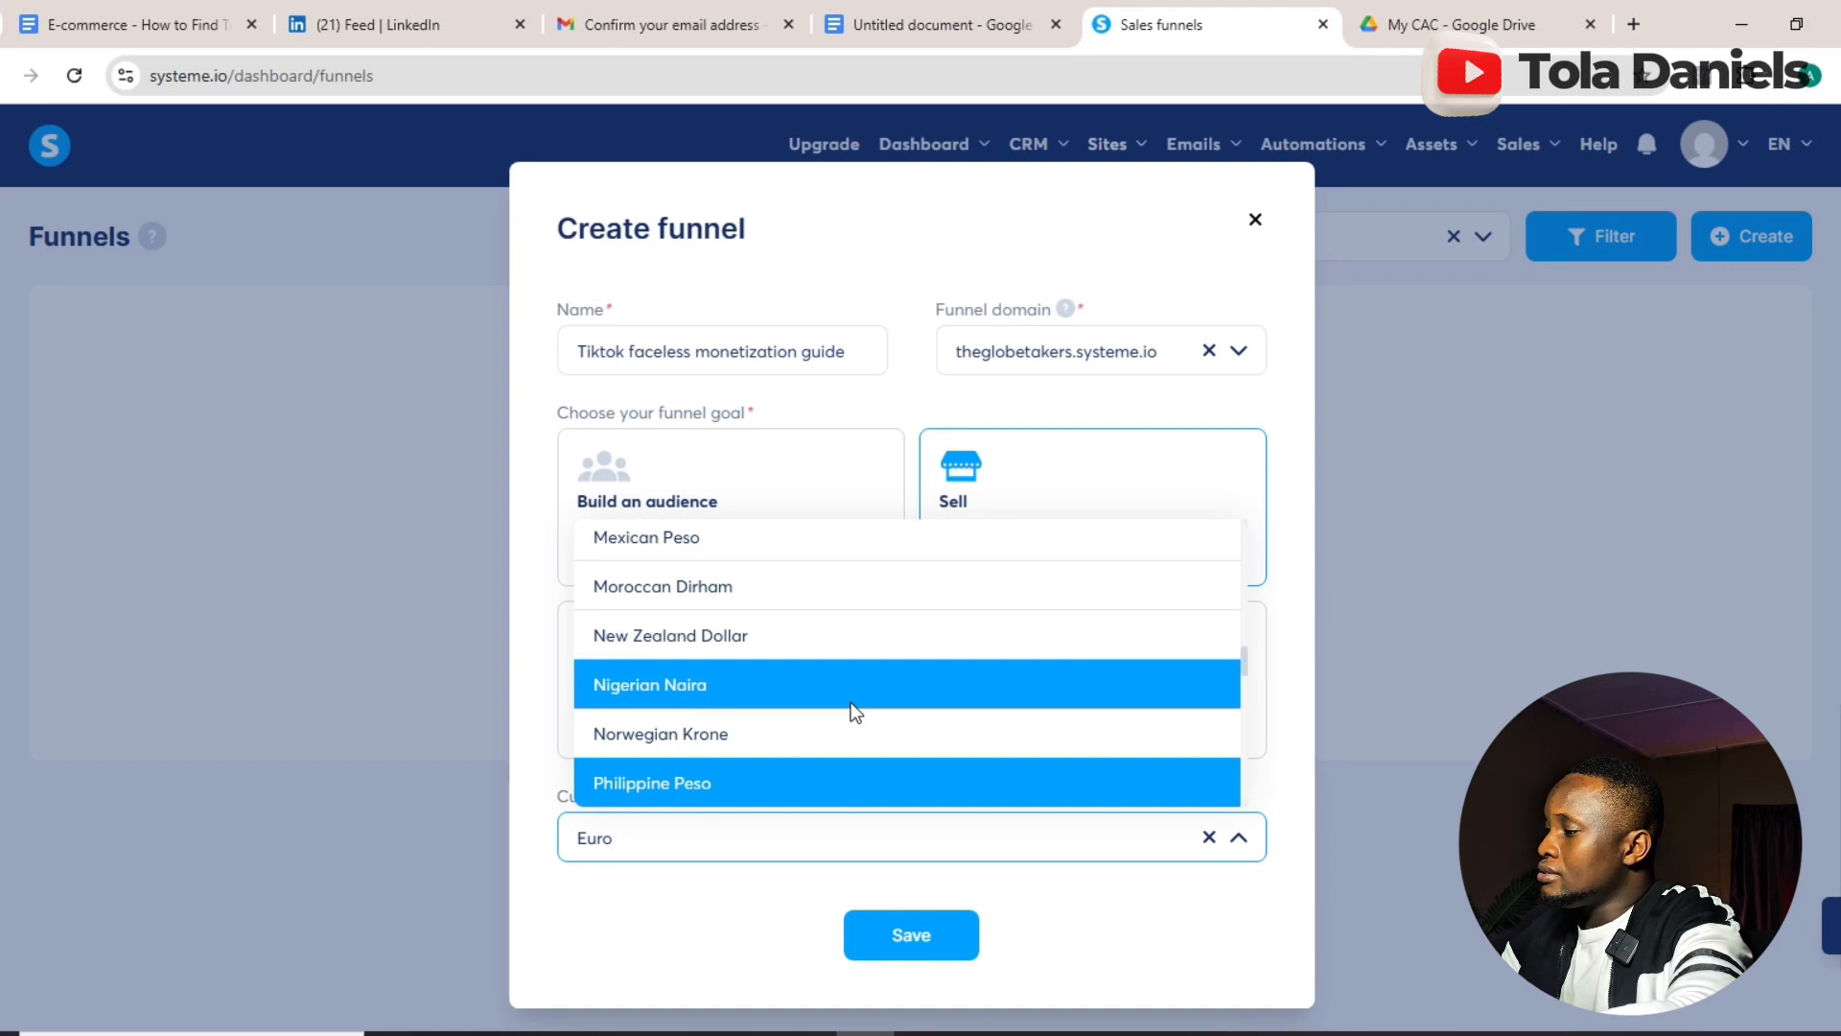
click(778, 686)
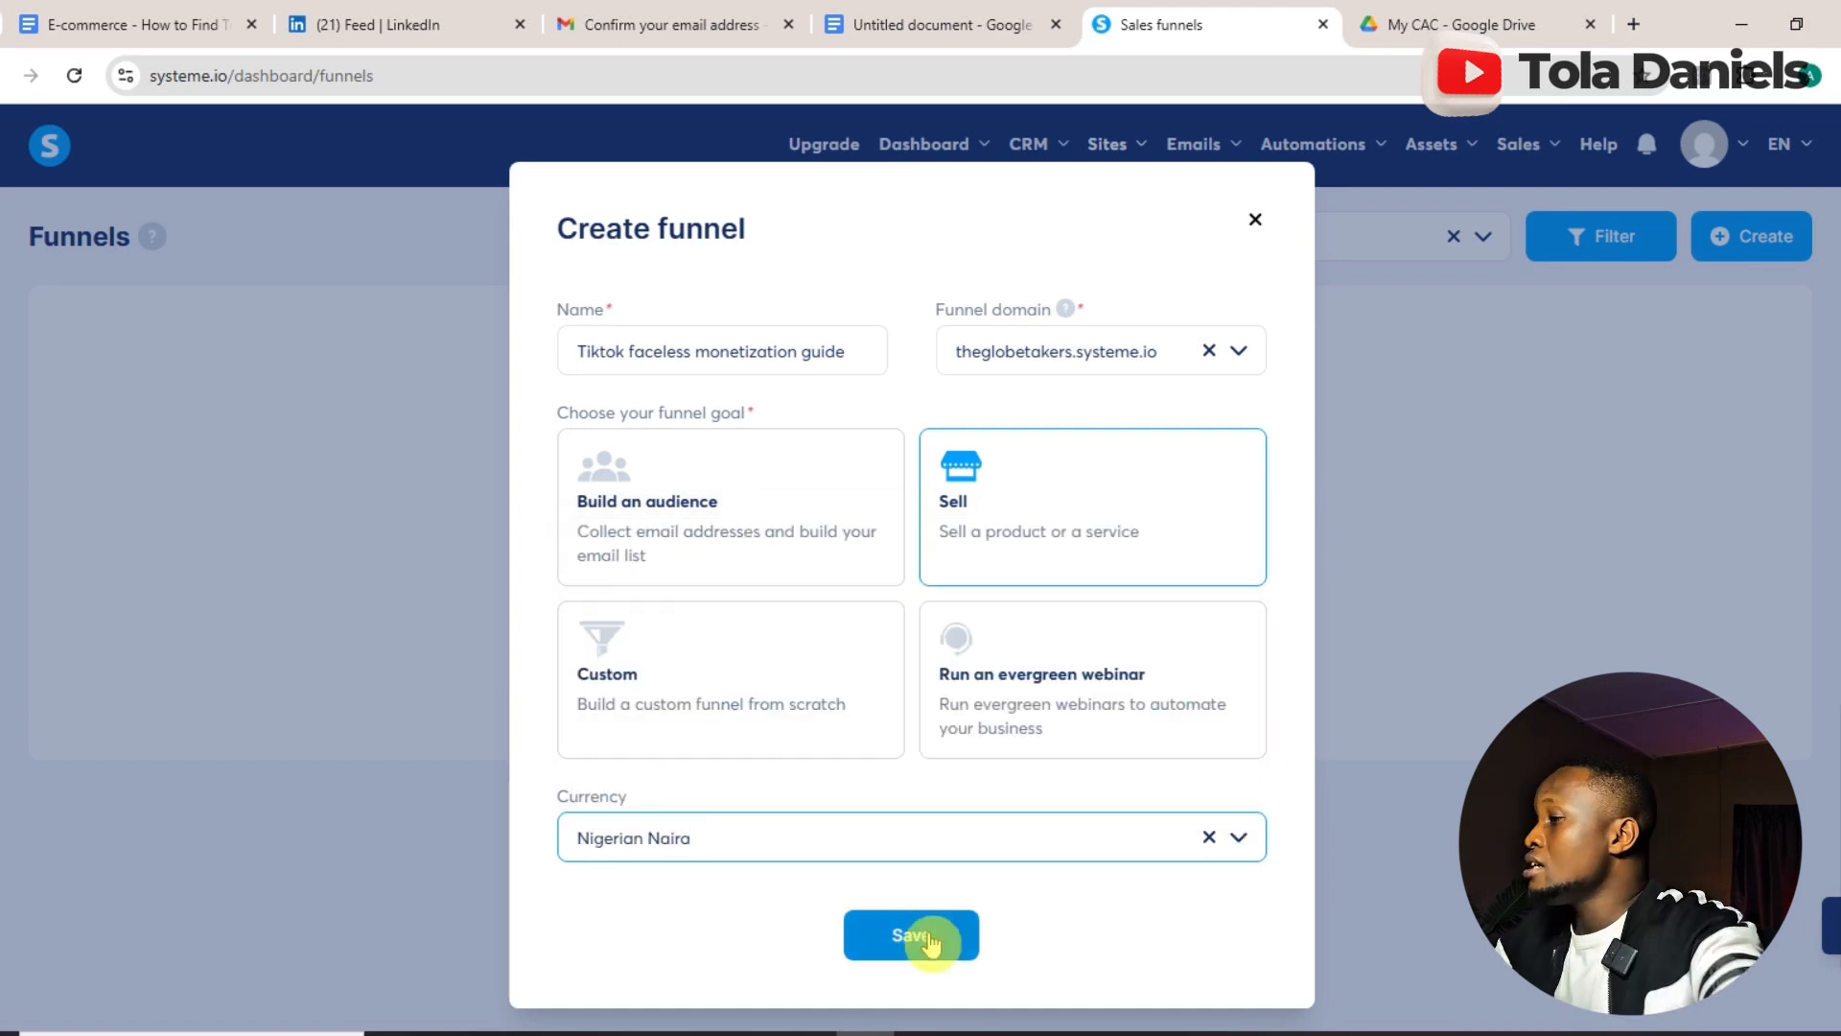
click(935, 940)
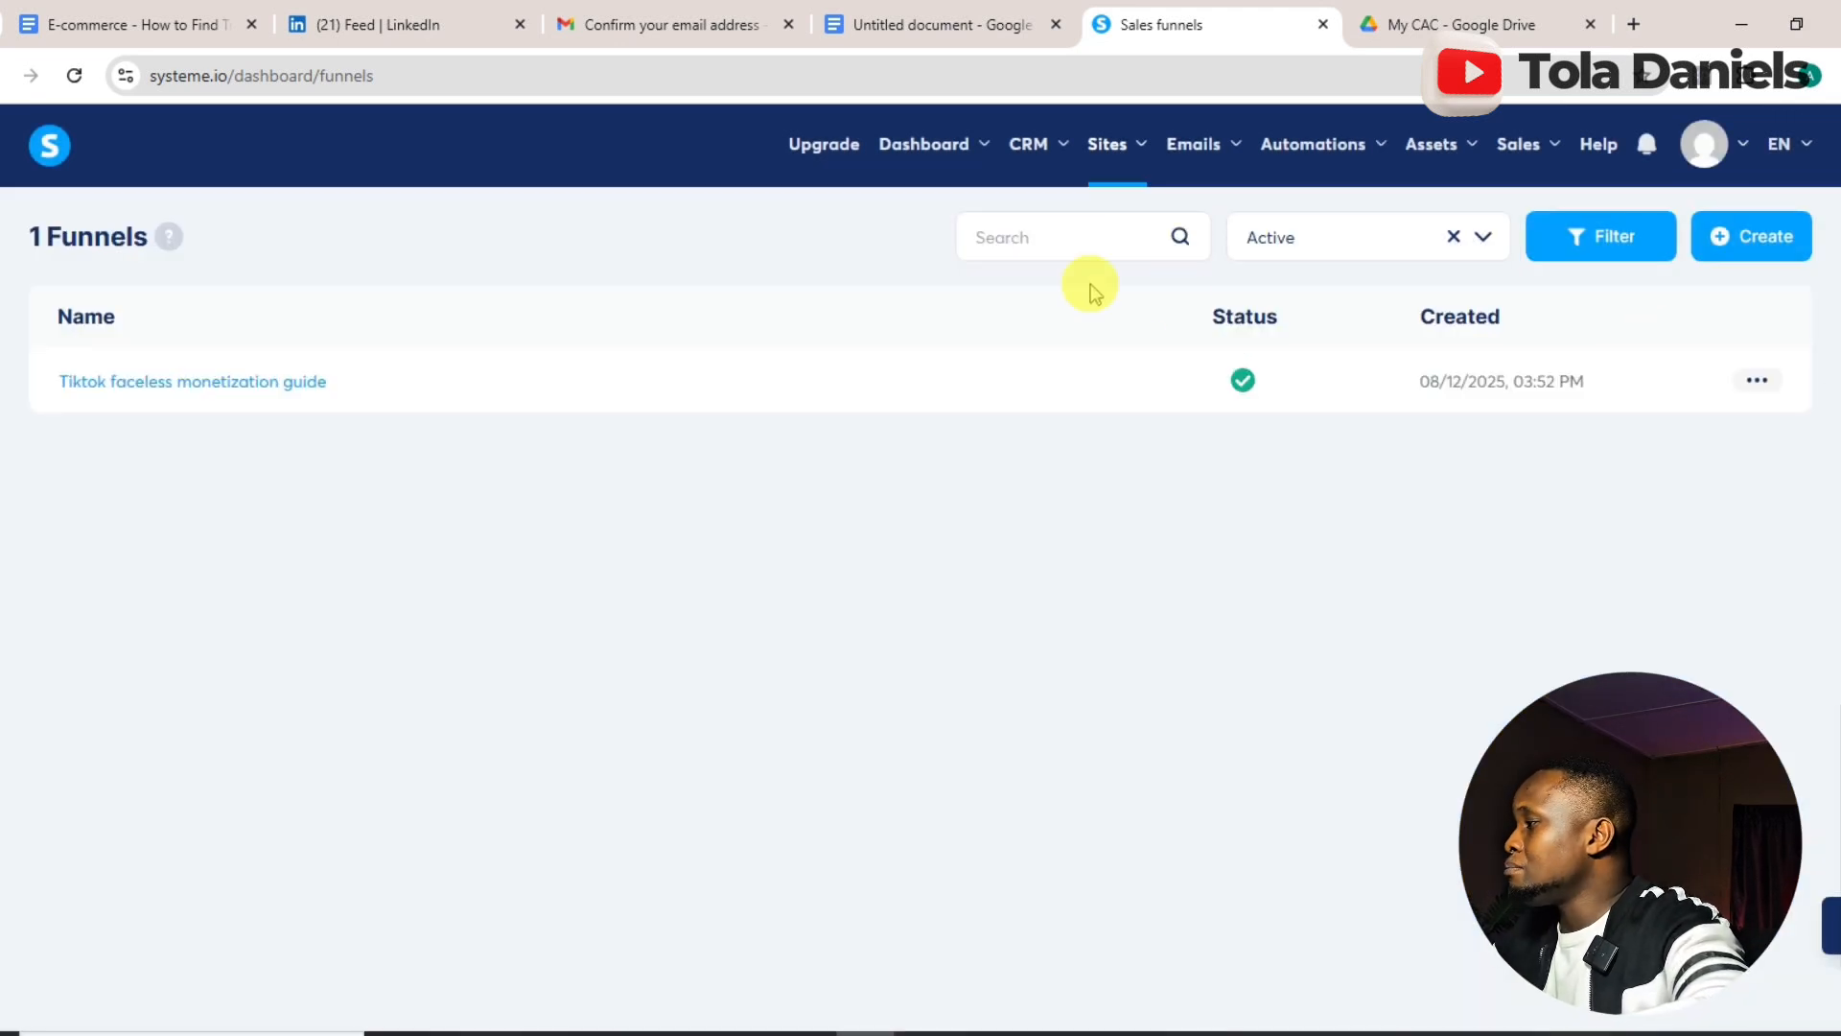
- Open the Tiktok faceless monetization guide funnel and look through the order form templates
click(251, 374)
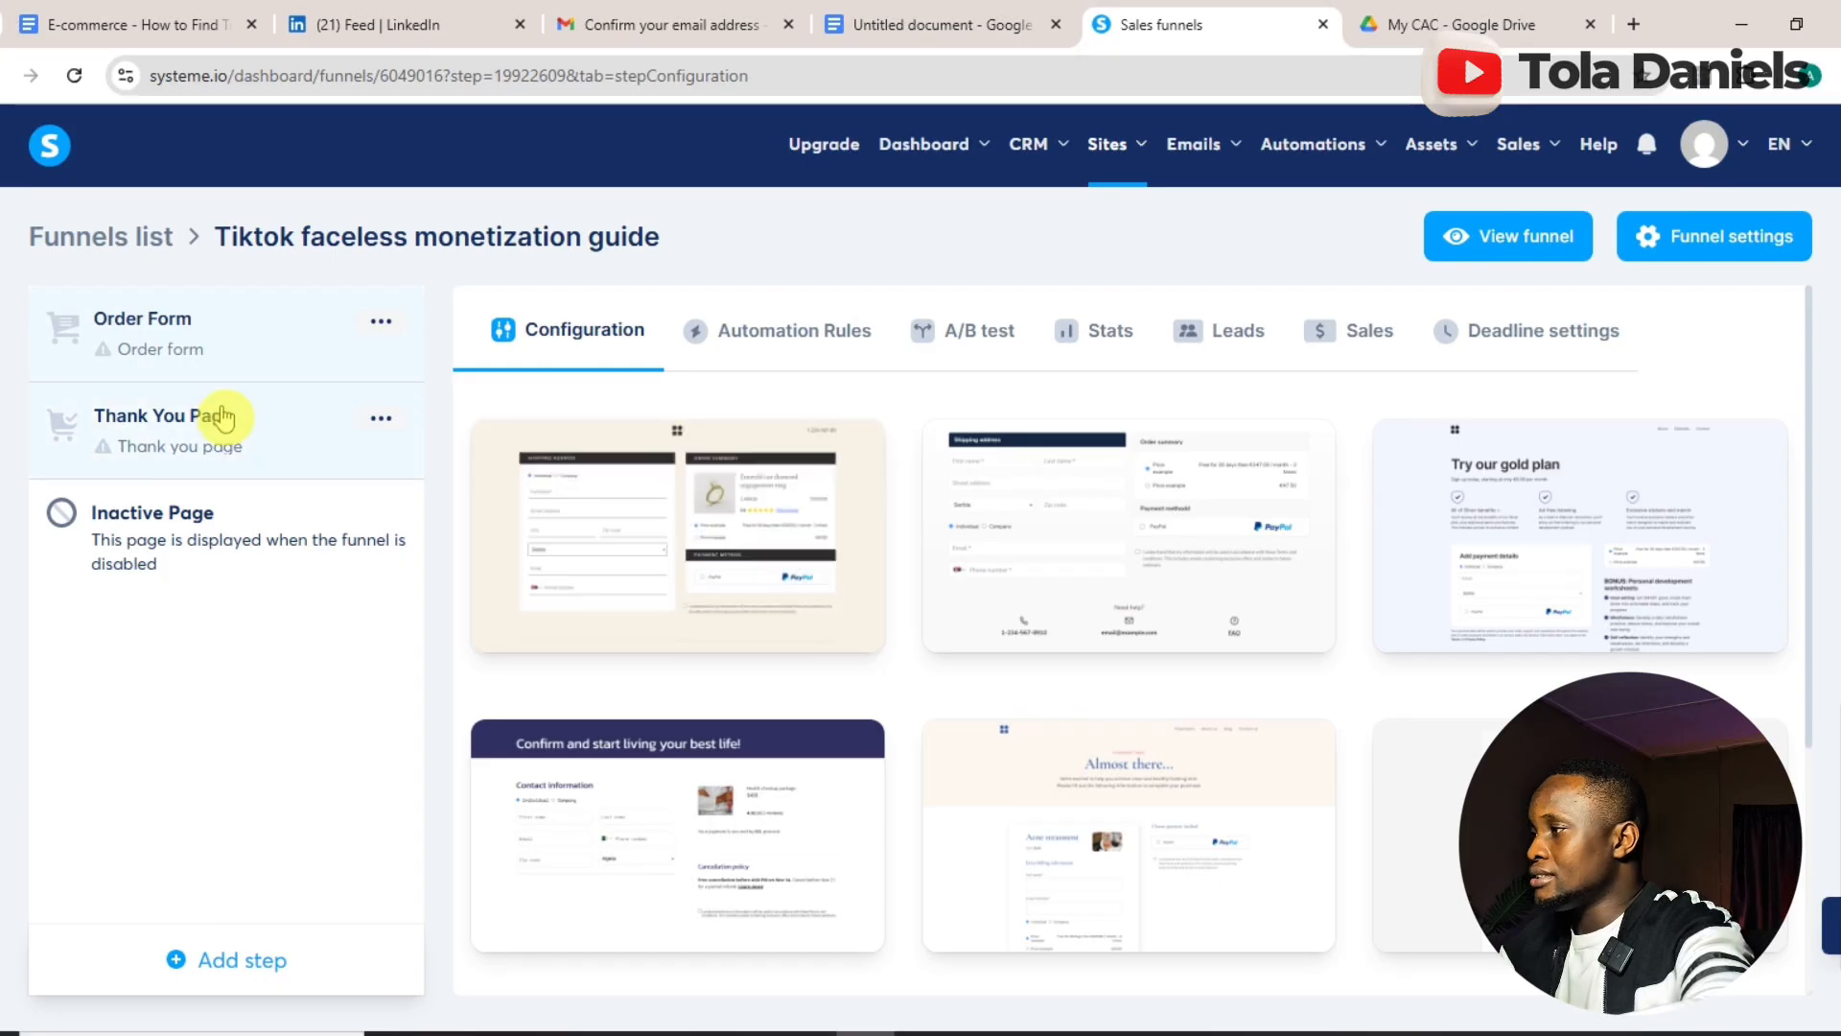
click(370, 324)
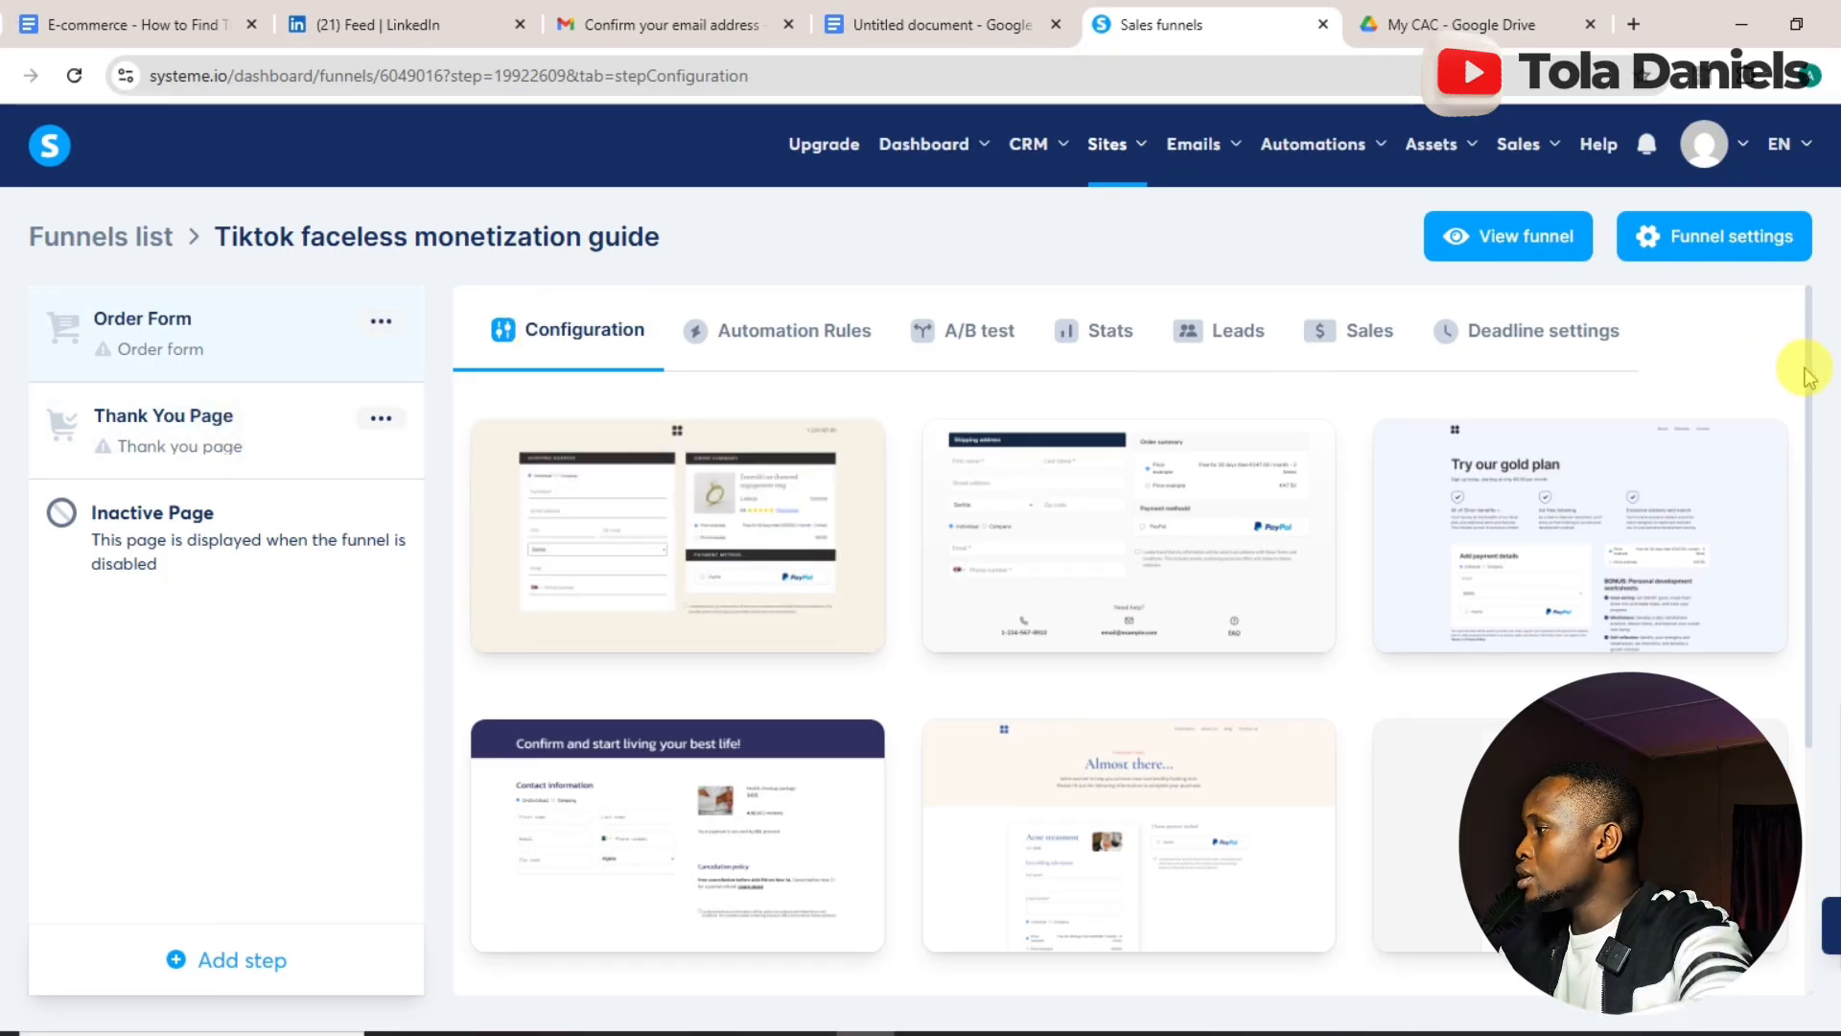
scroll(1818, 432, down, 2)
scroll(1809, 402, up, 3)
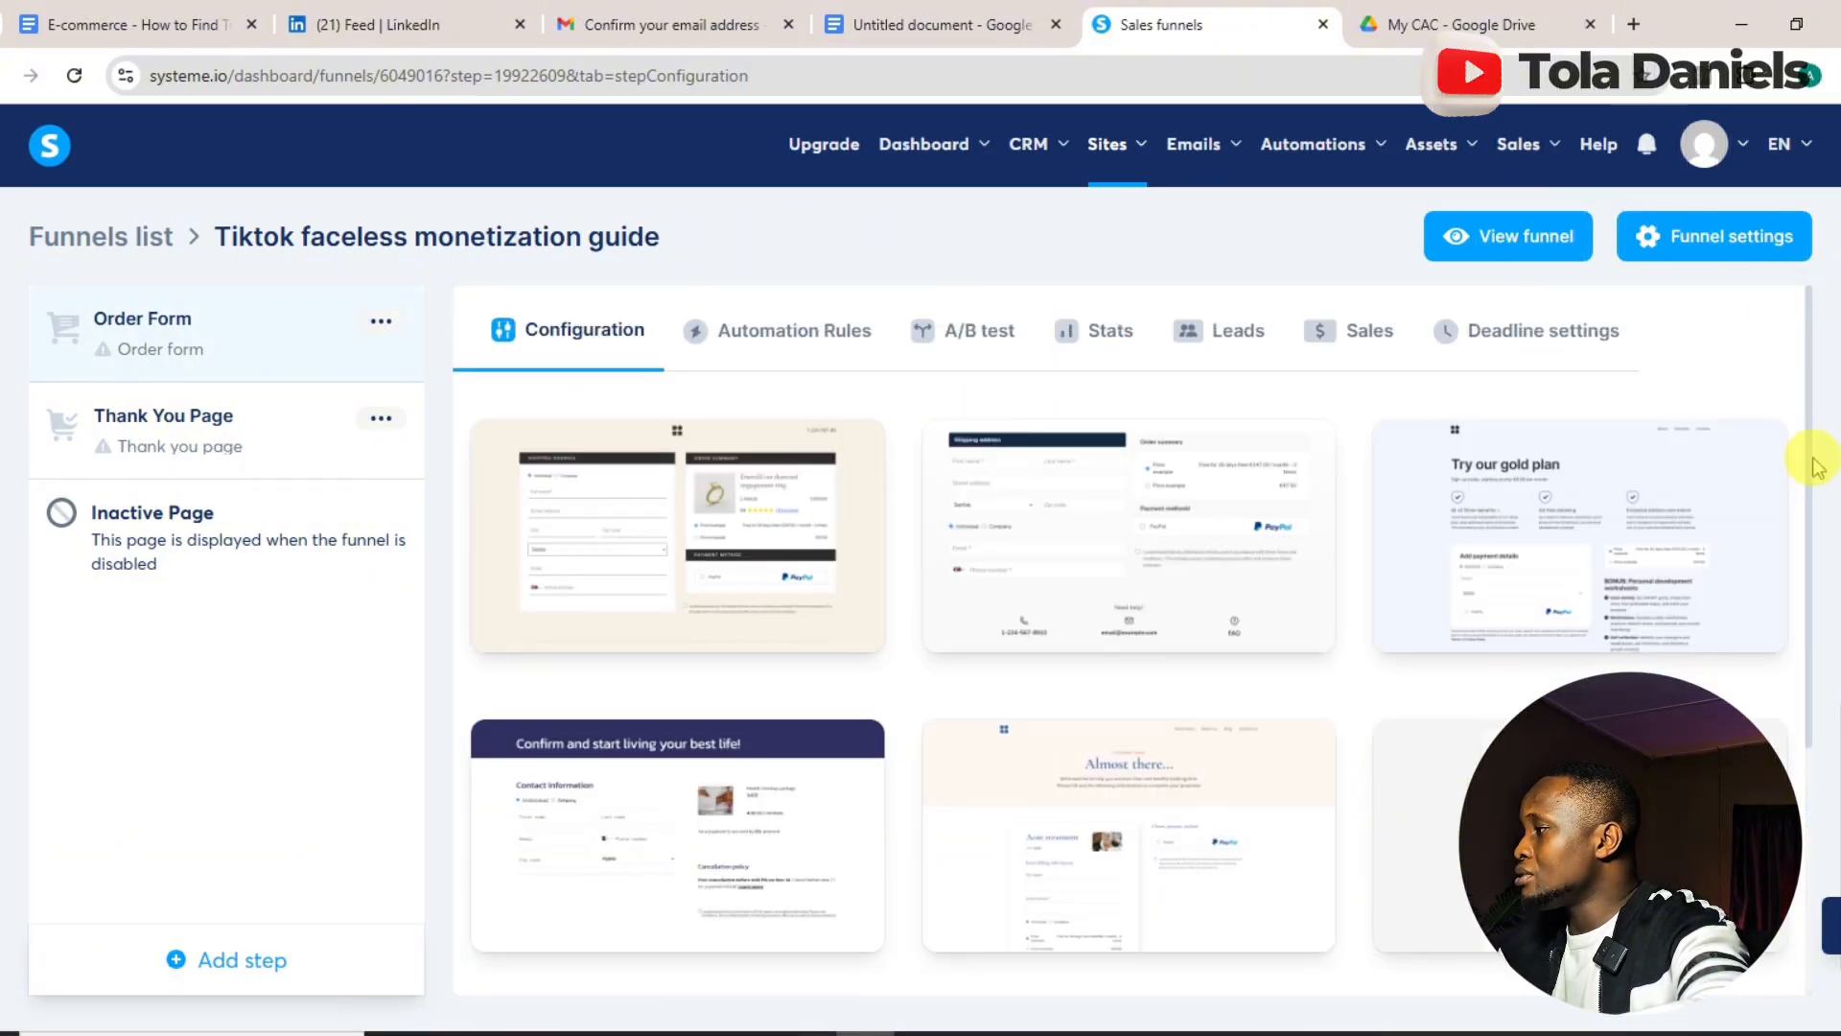
scroll(1808, 490, down, 2)
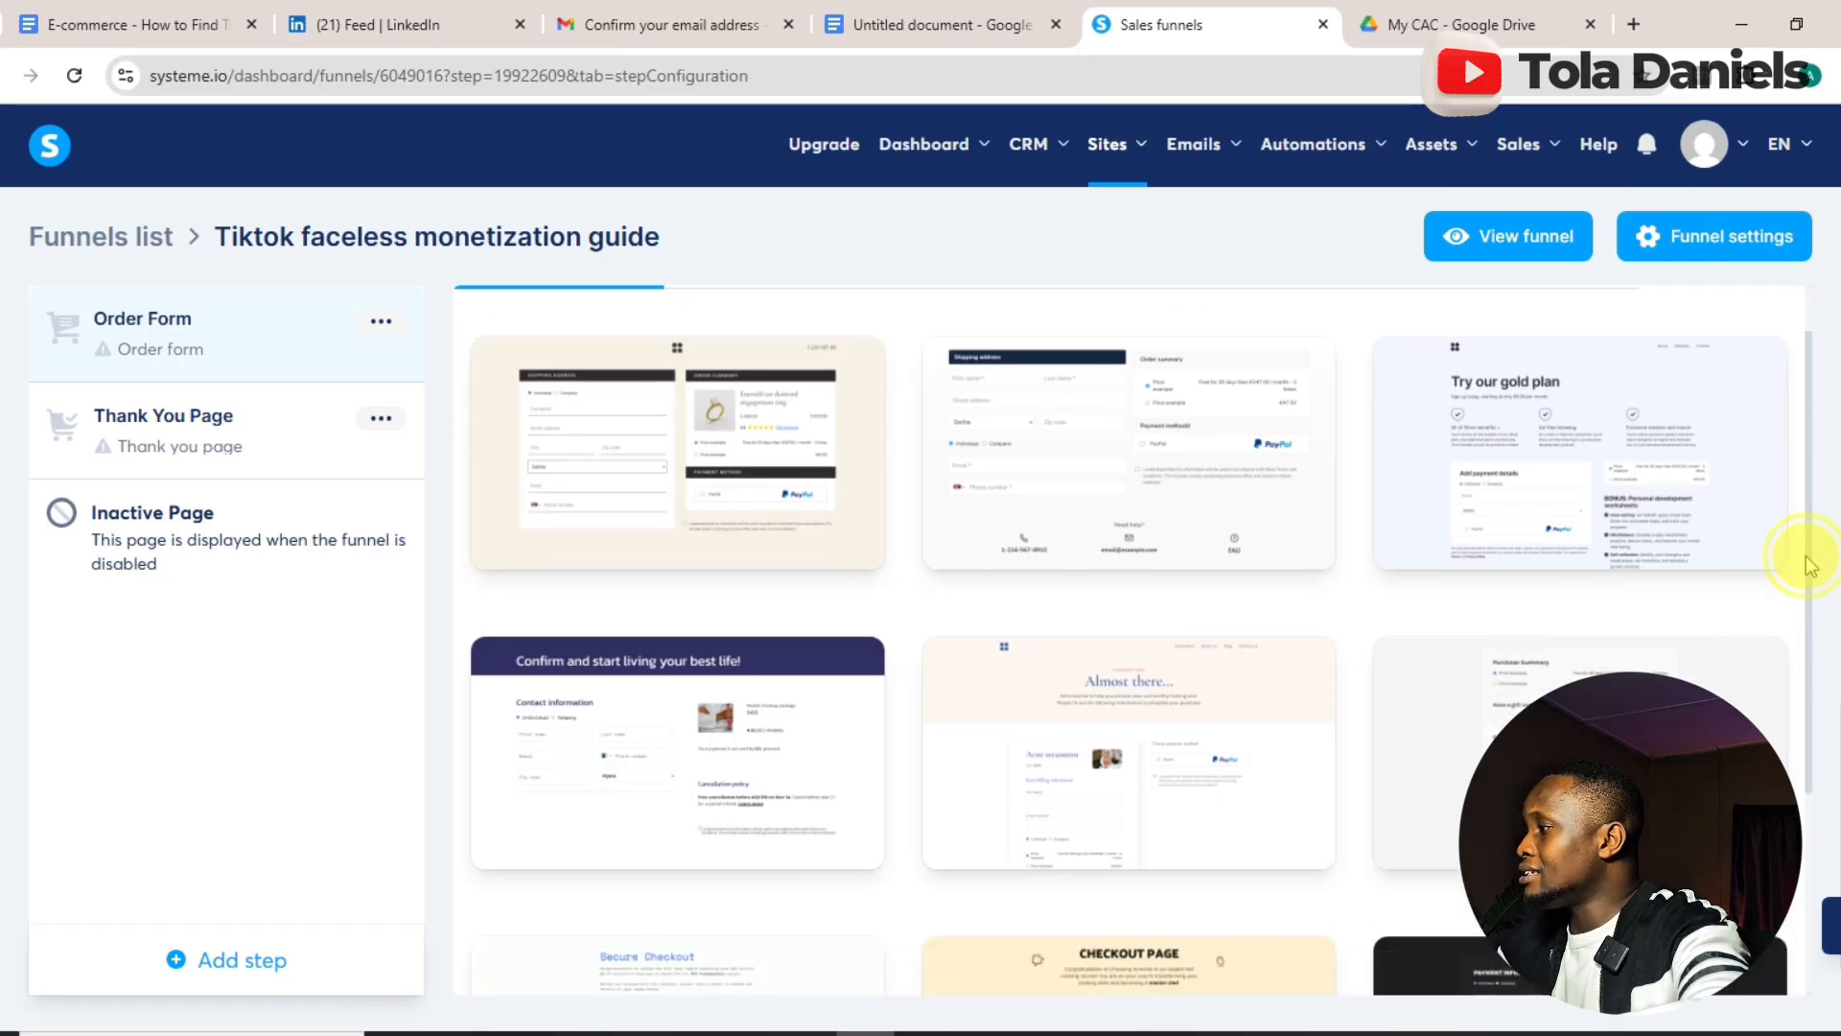
drag(1809, 638, 1825, 787)
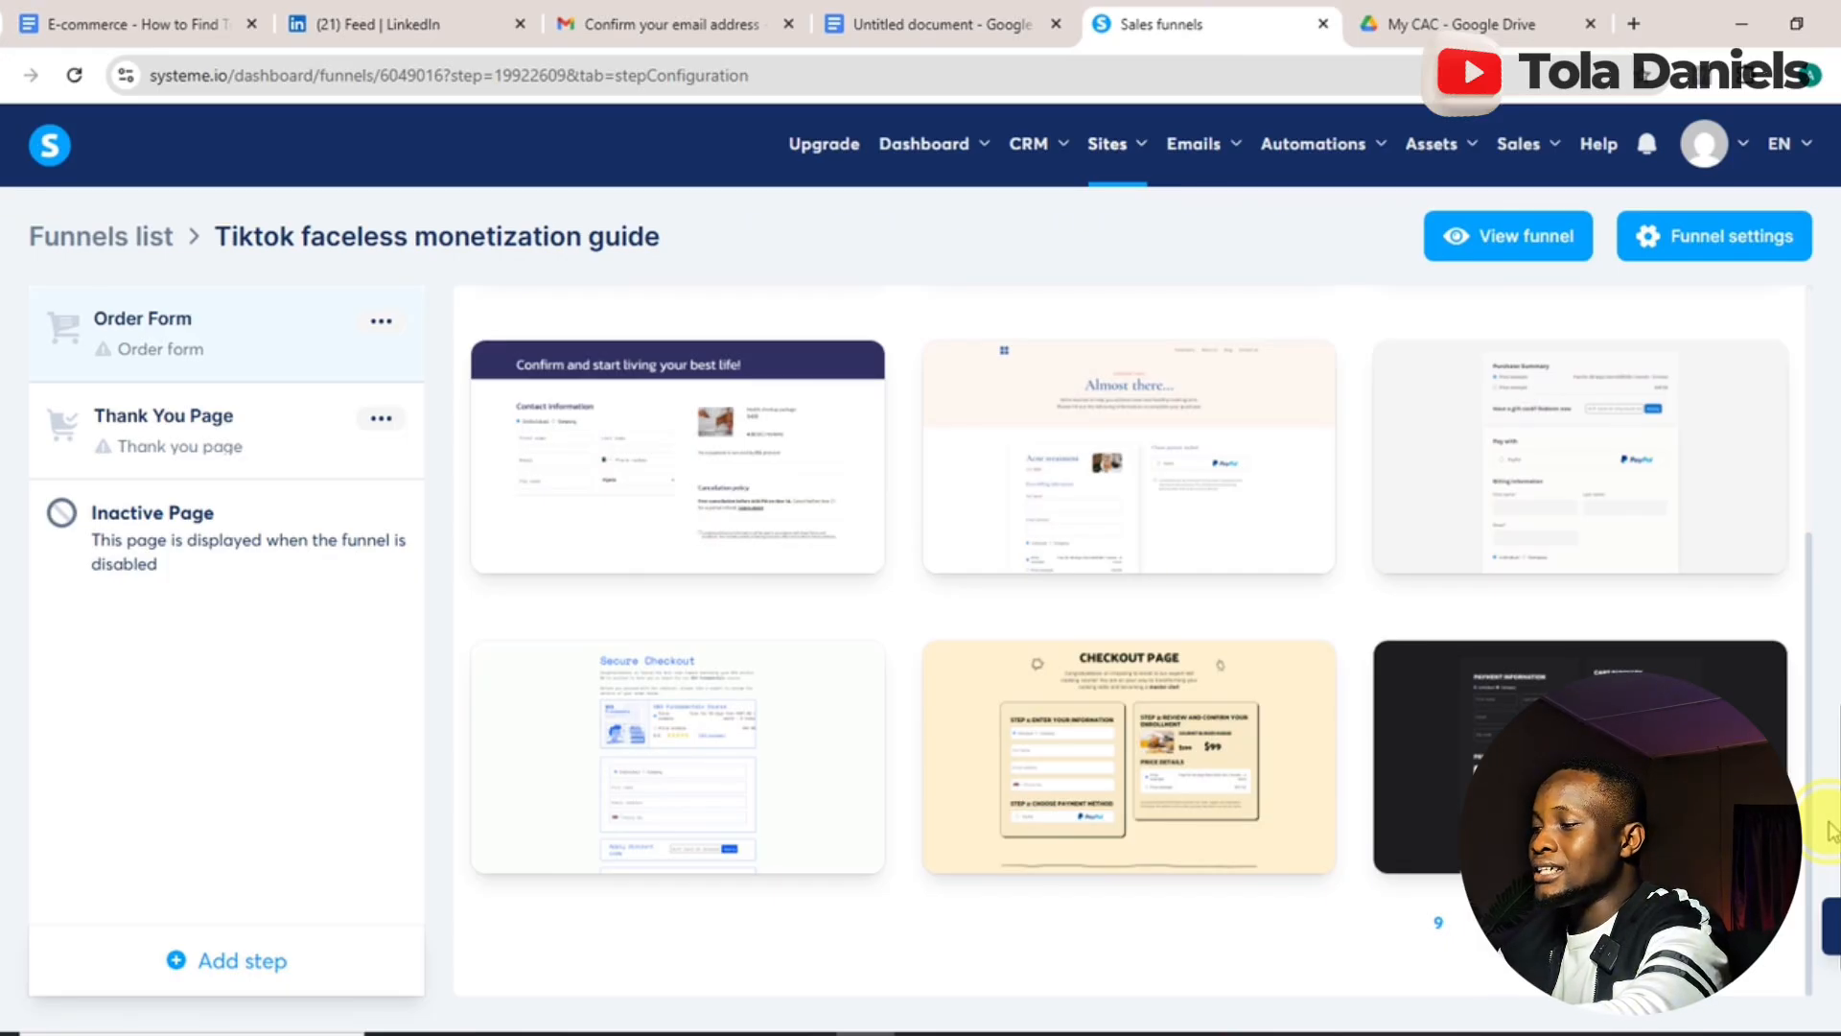
- Add a funnel step named "landing page" of type Sales page, starting from scratch
click(213, 964)
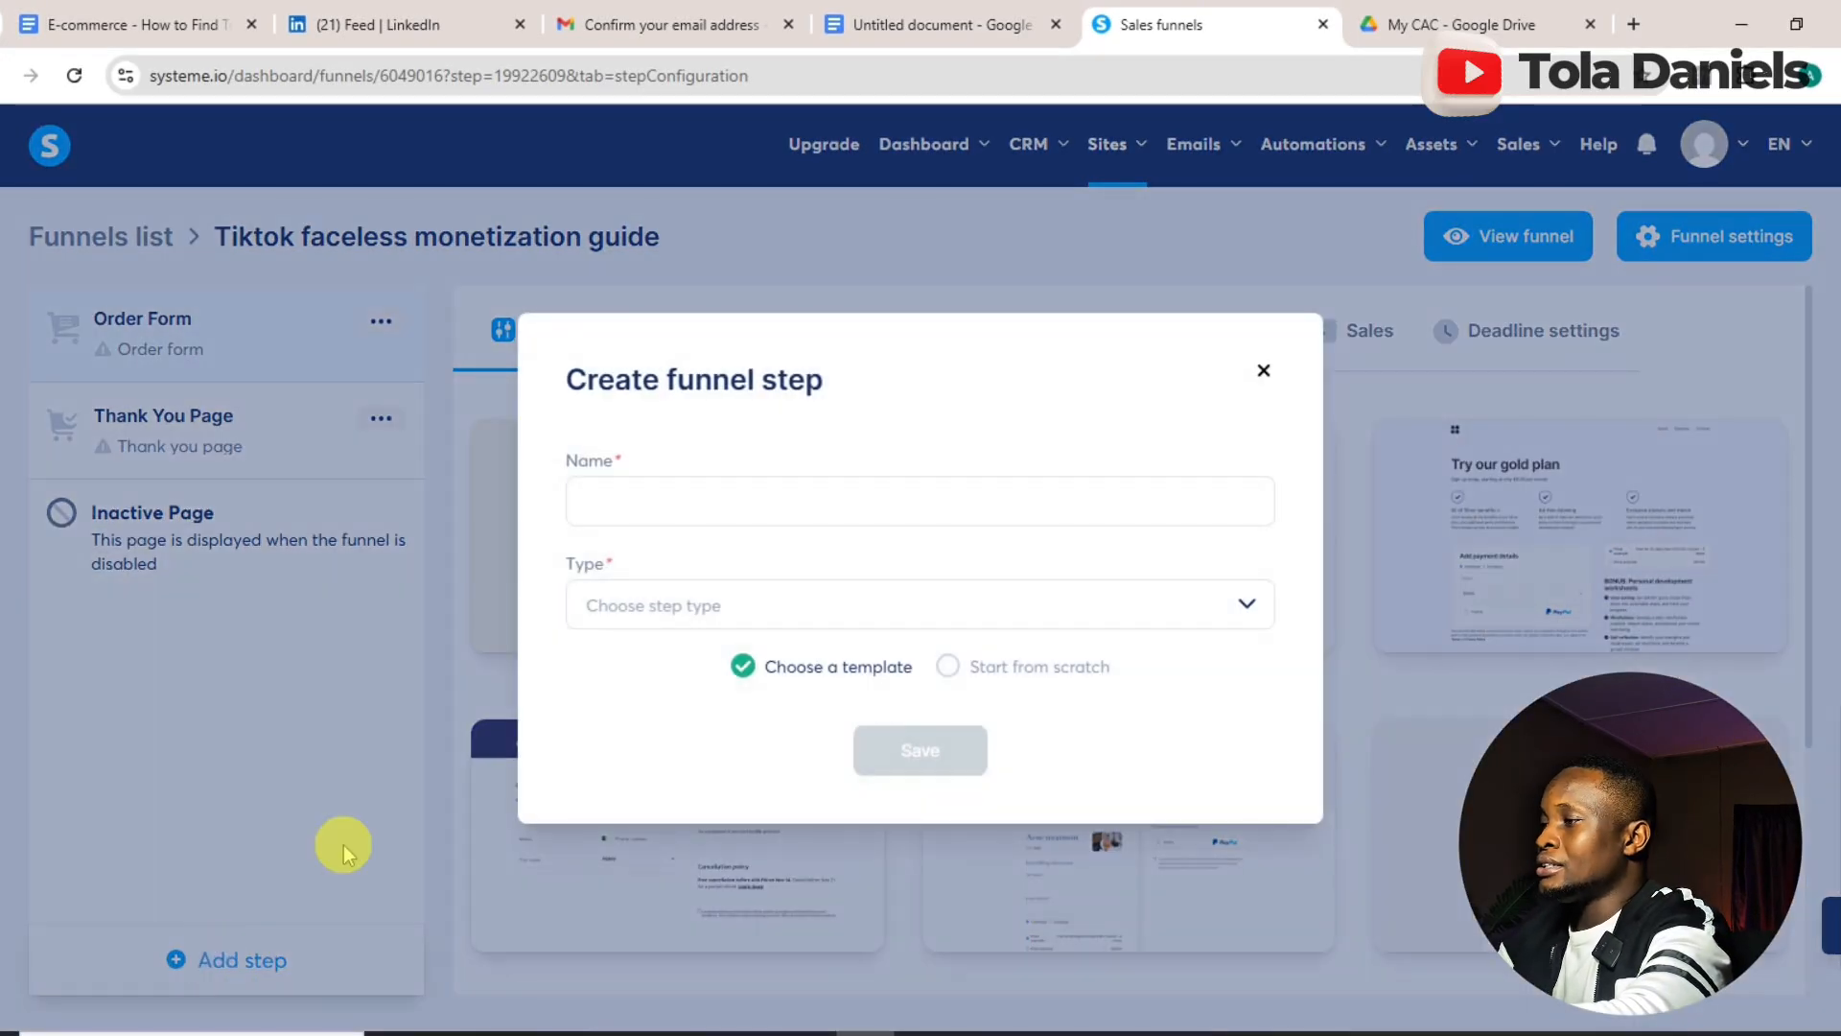
click(772, 511)
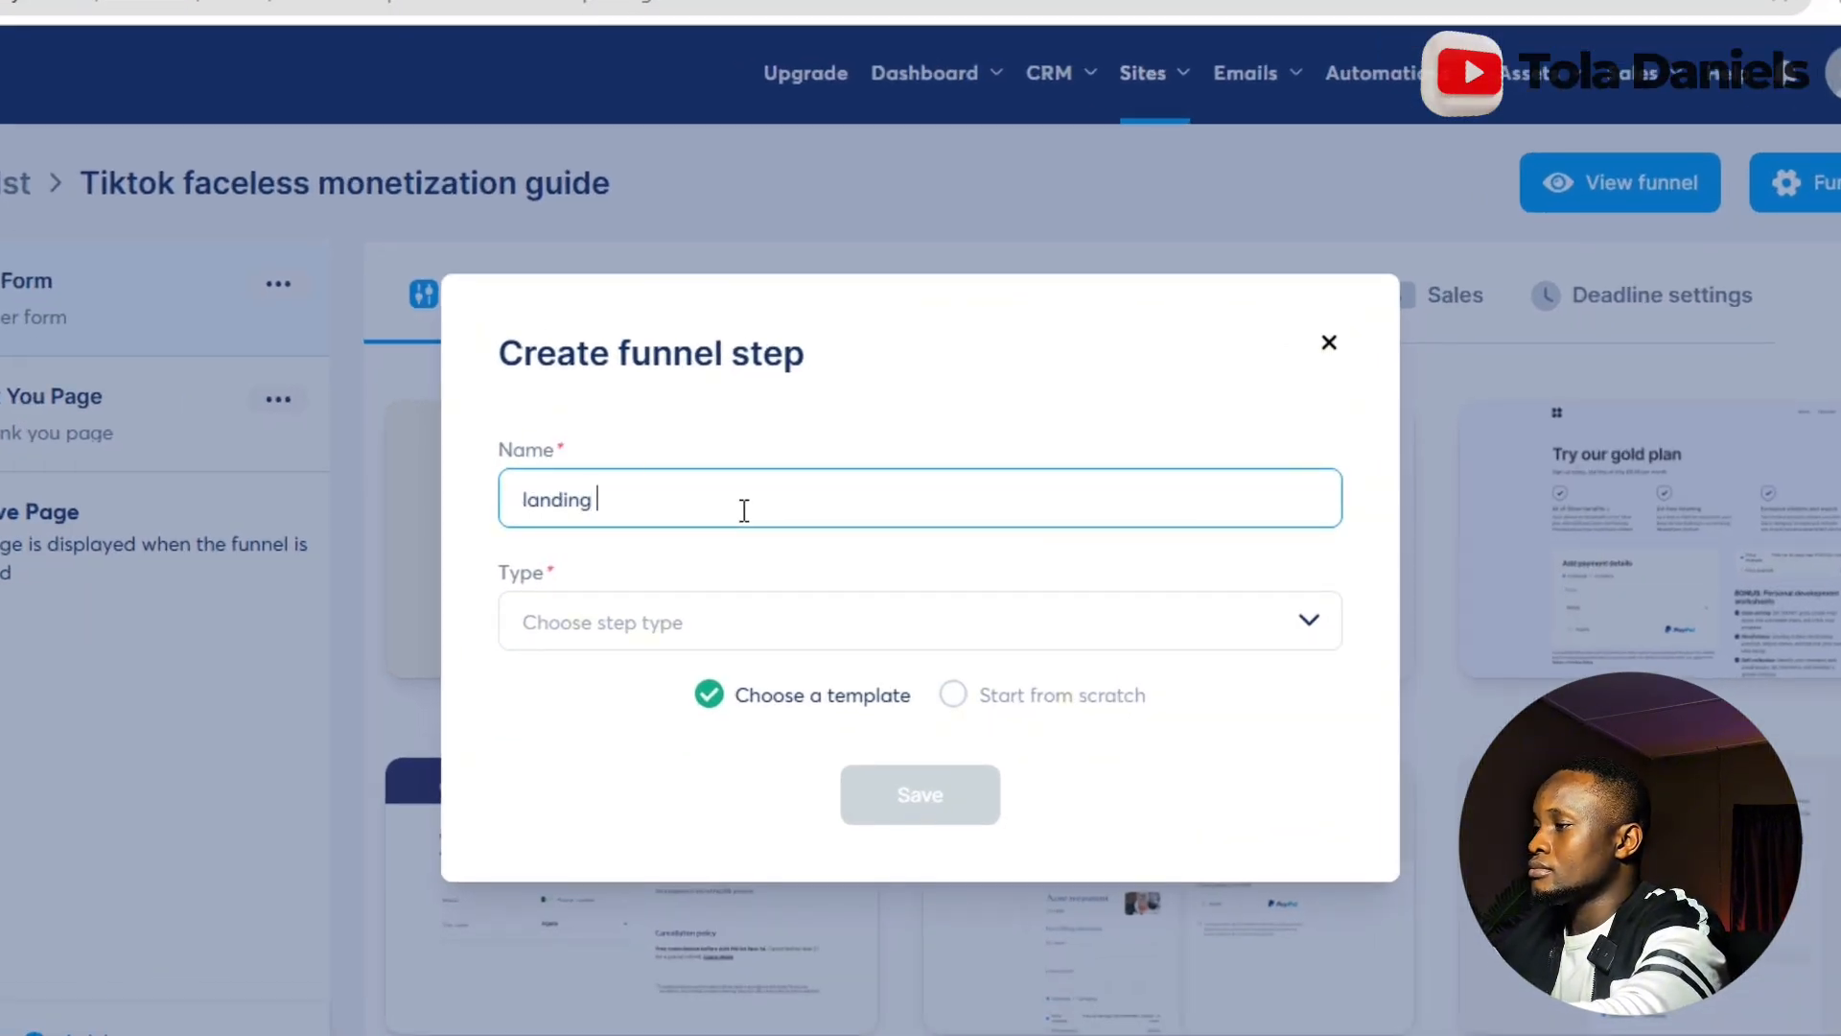
text(landing page)
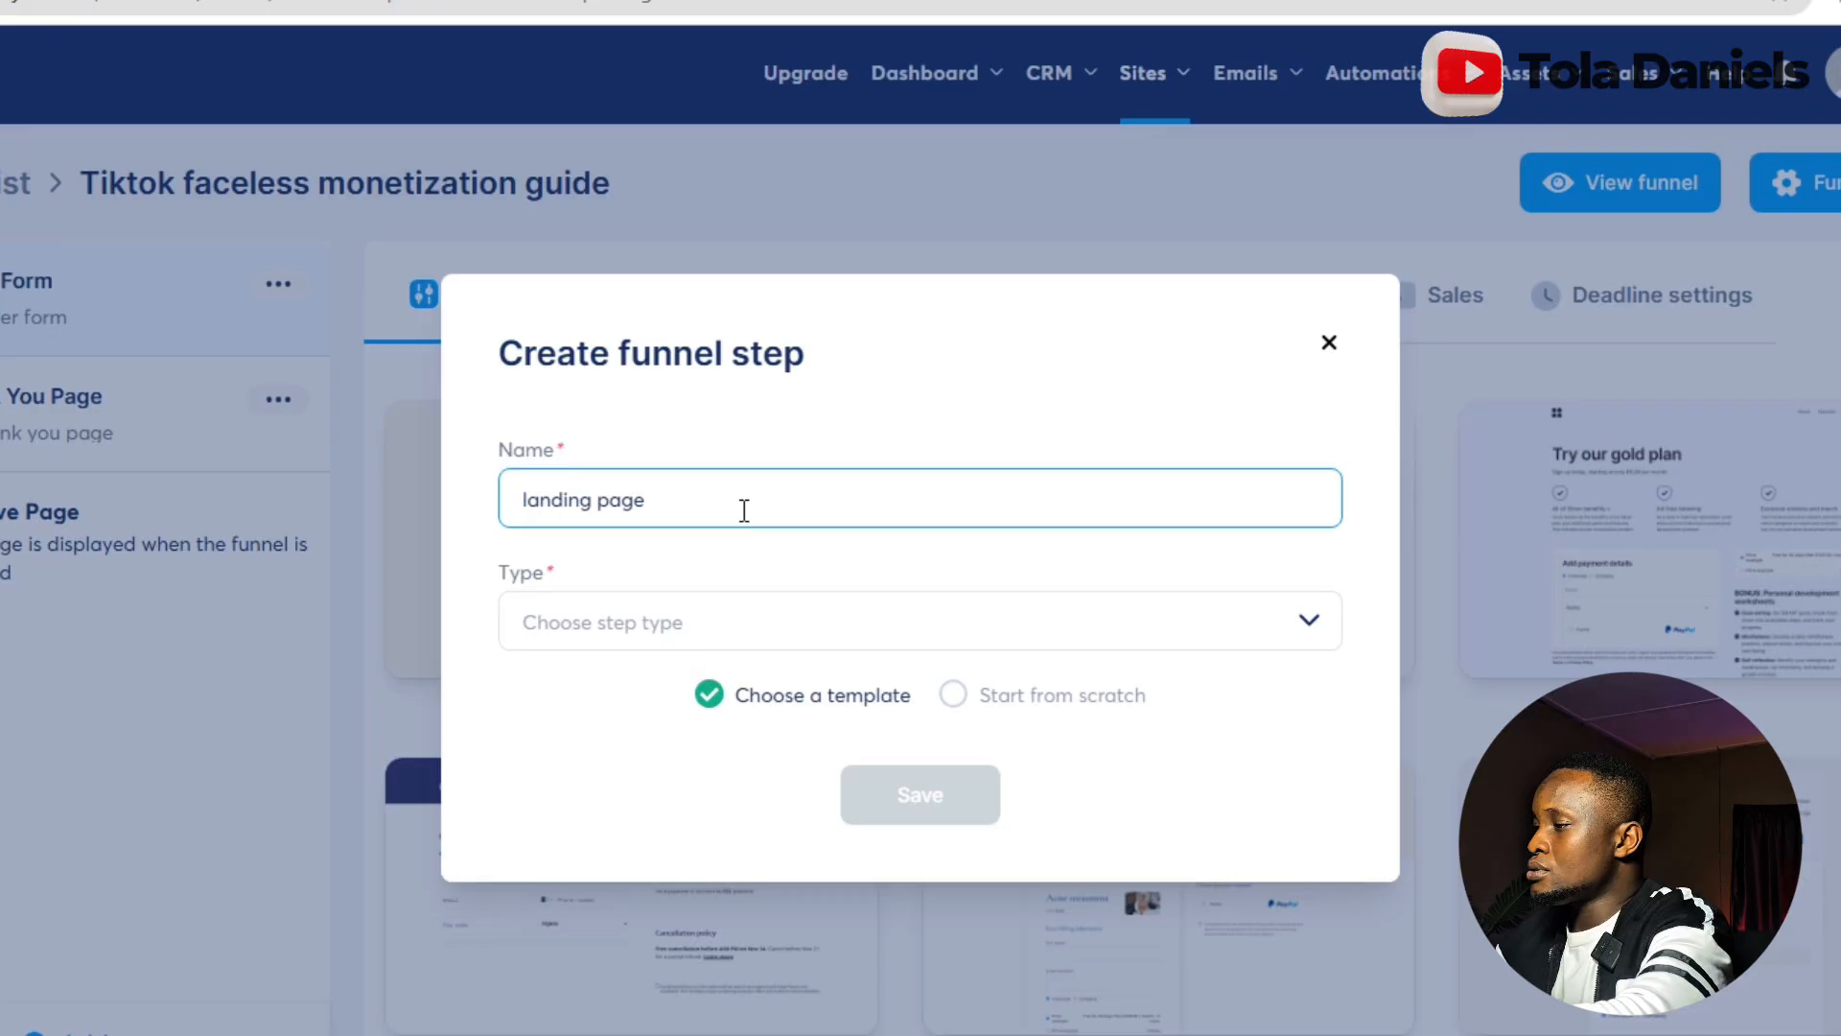
click(700, 625)
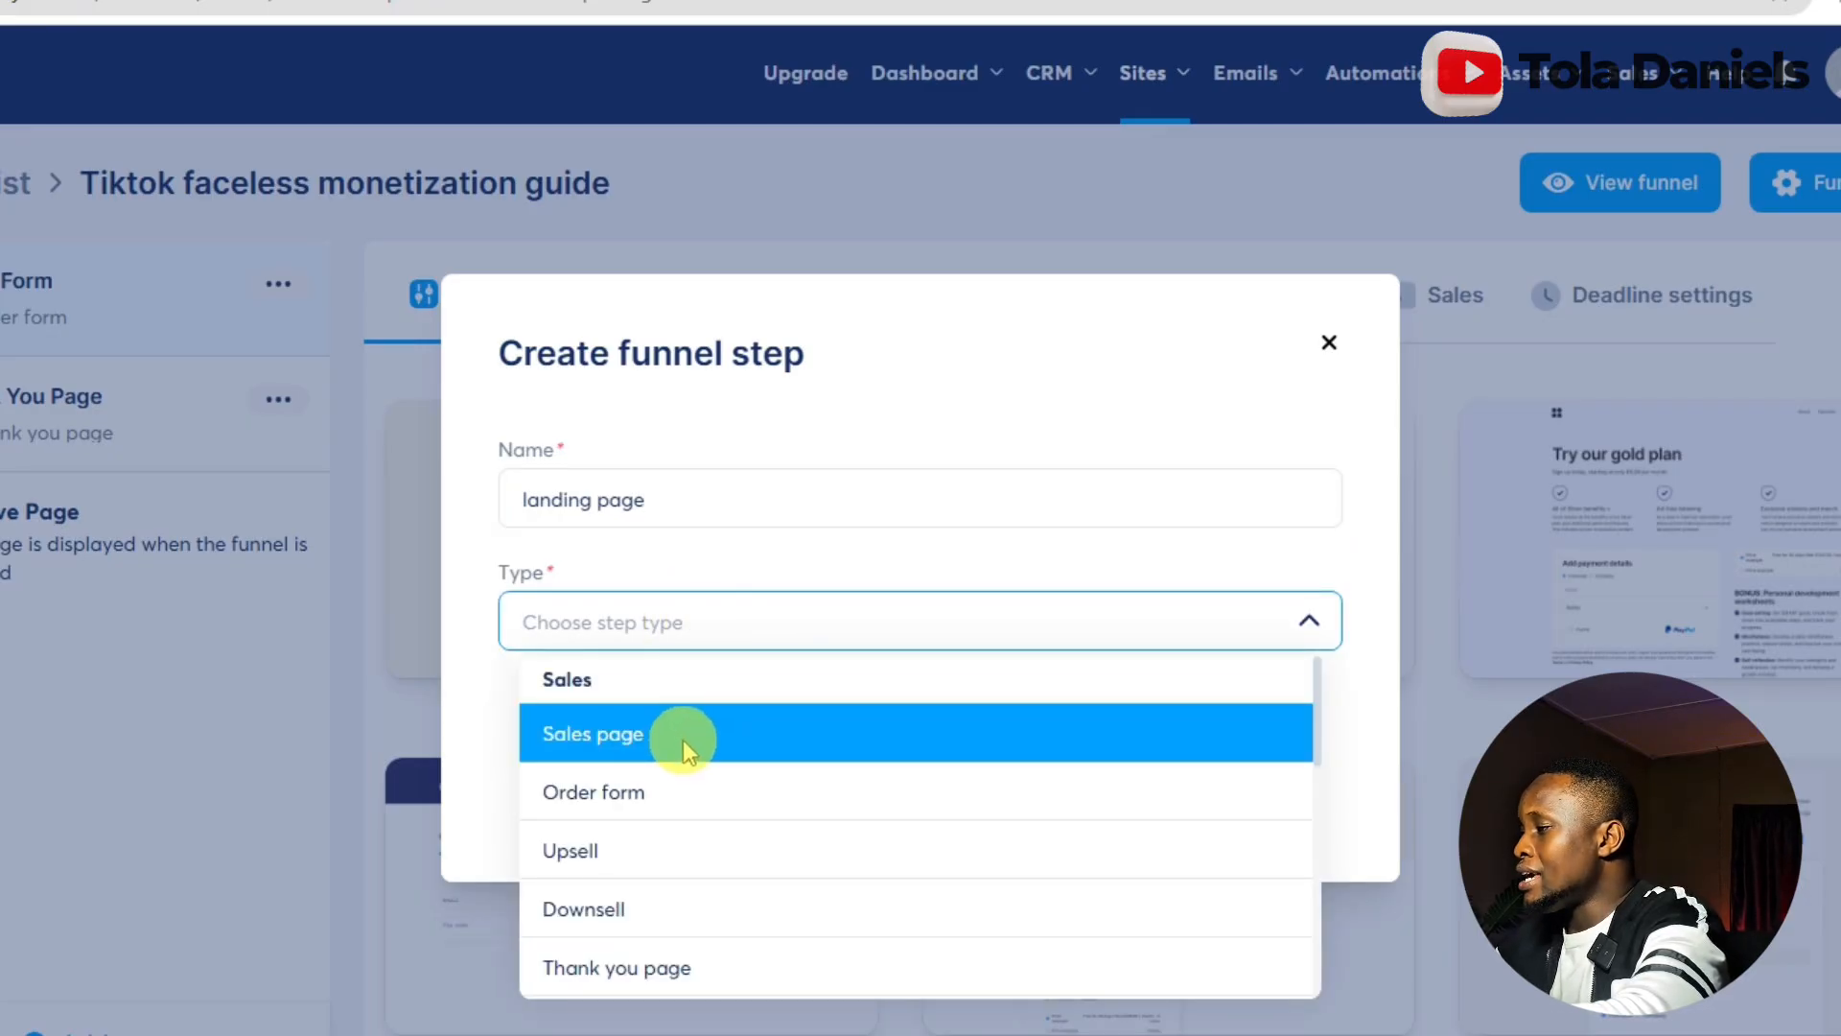
click(683, 739)
click(956, 698)
click(955, 798)
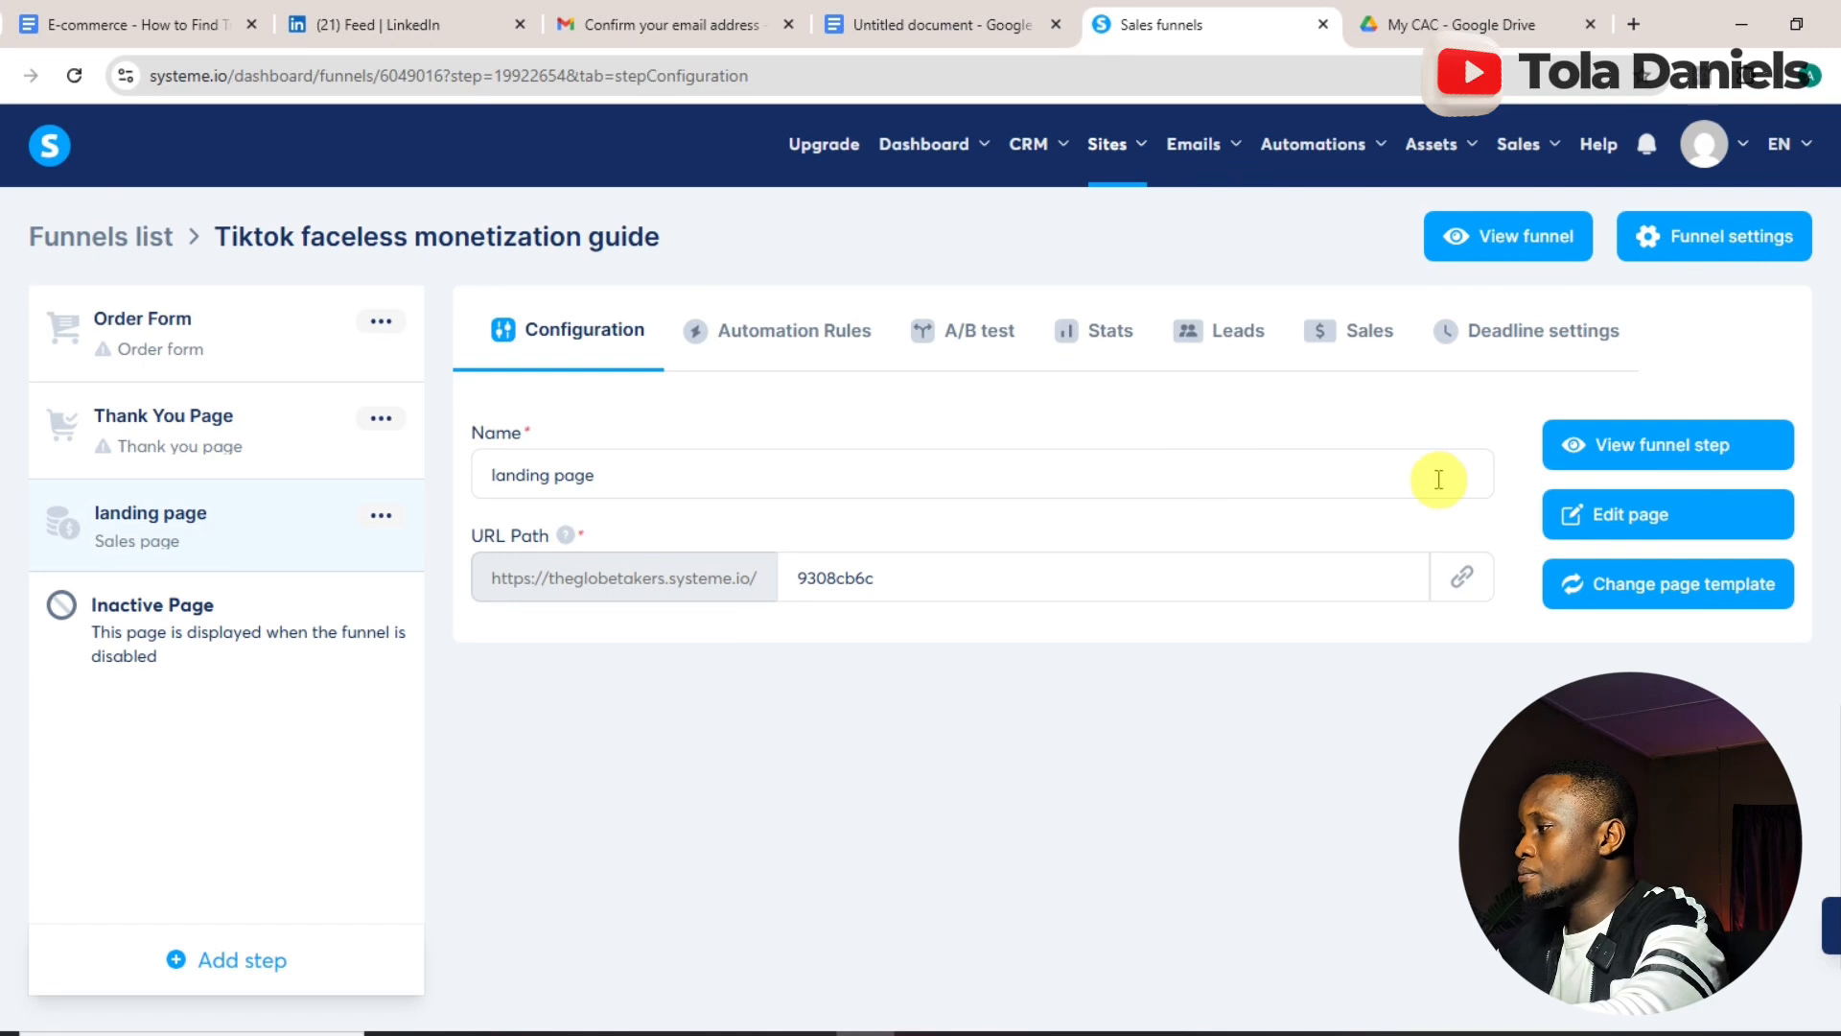
- Open the landing page for editing and look through the sales copy in the Google Docs document
click(1643, 516)
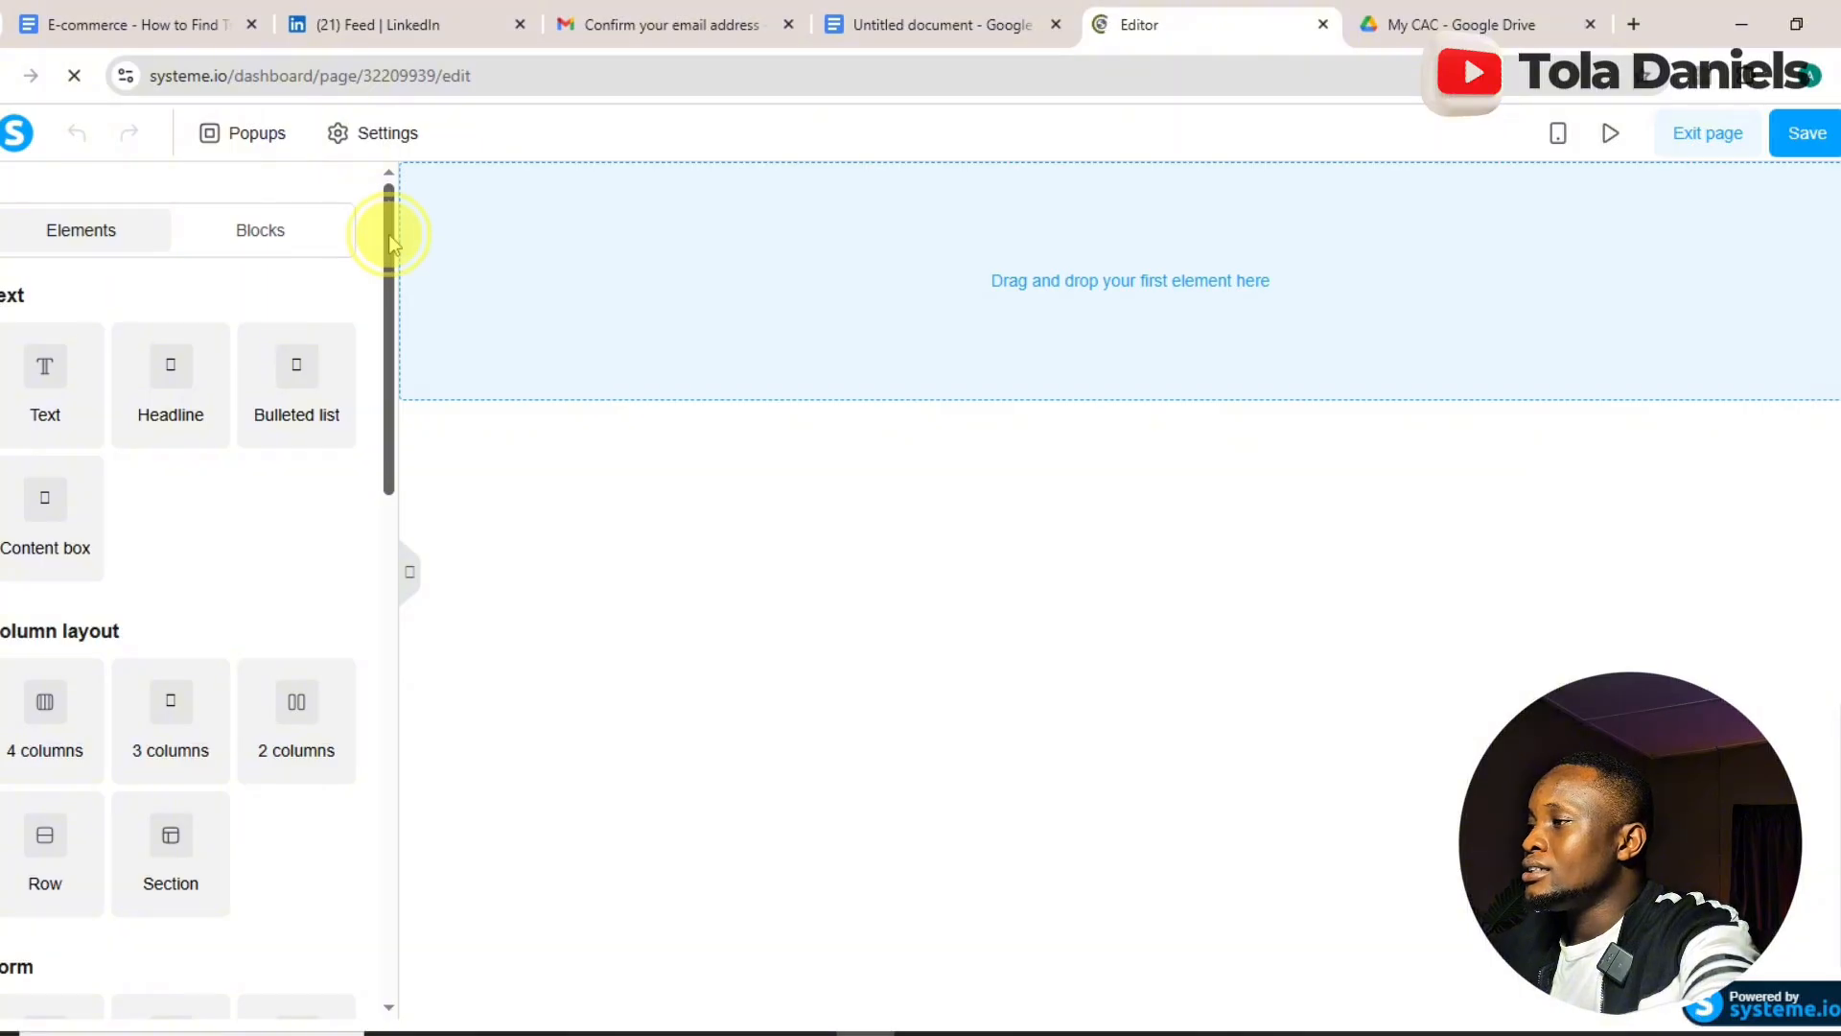
drag(389, 235, 387, 186)
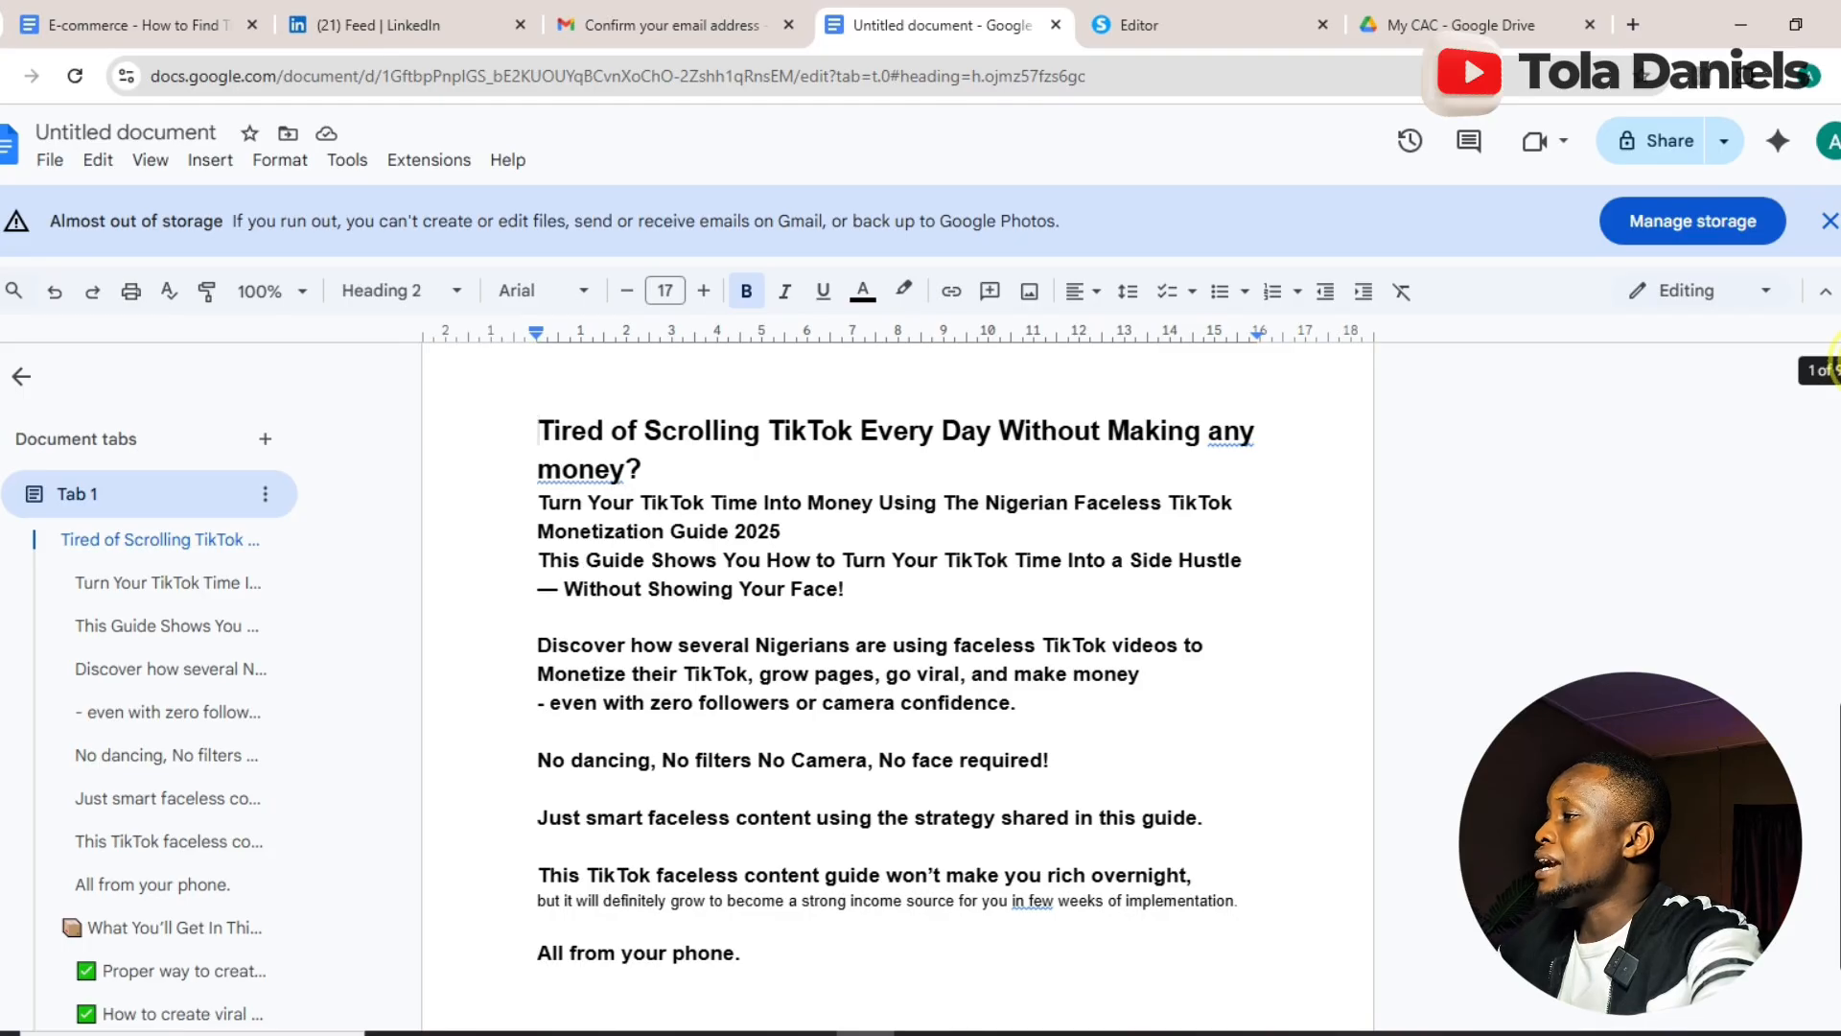
drag(1834, 370, 1833, 578)
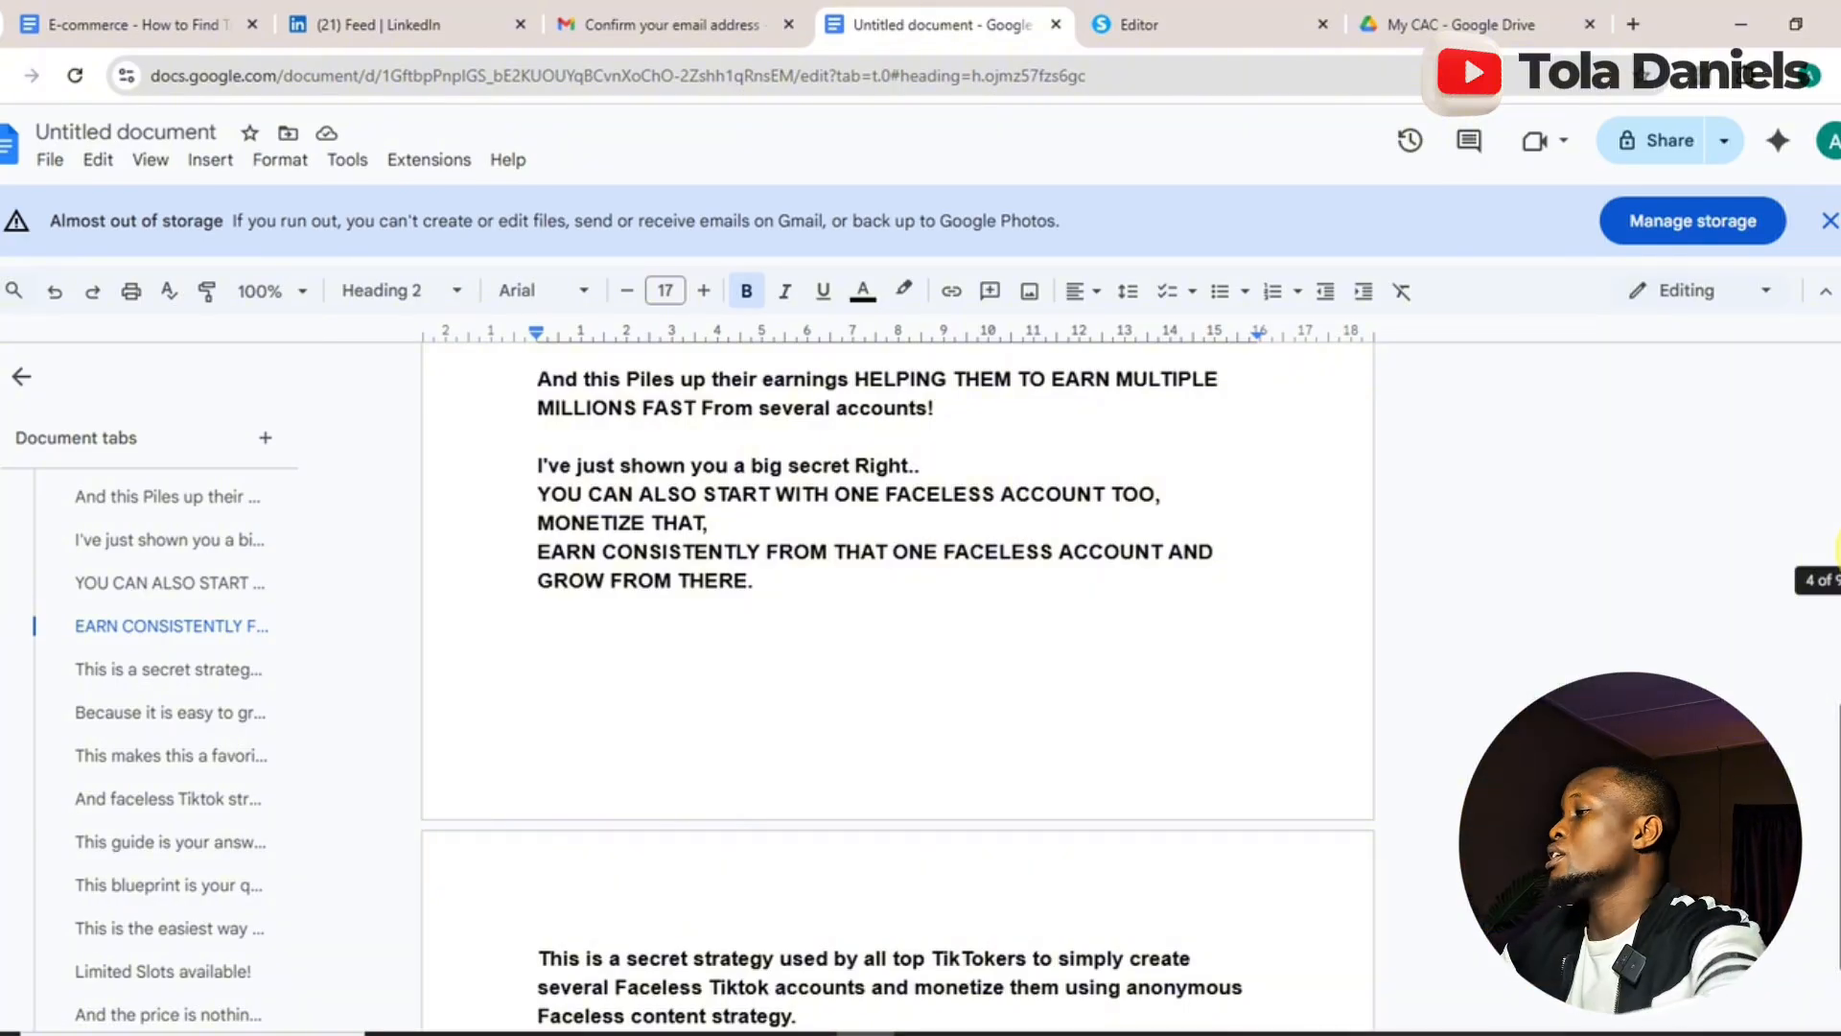
drag(1836, 547, 1834, 376)
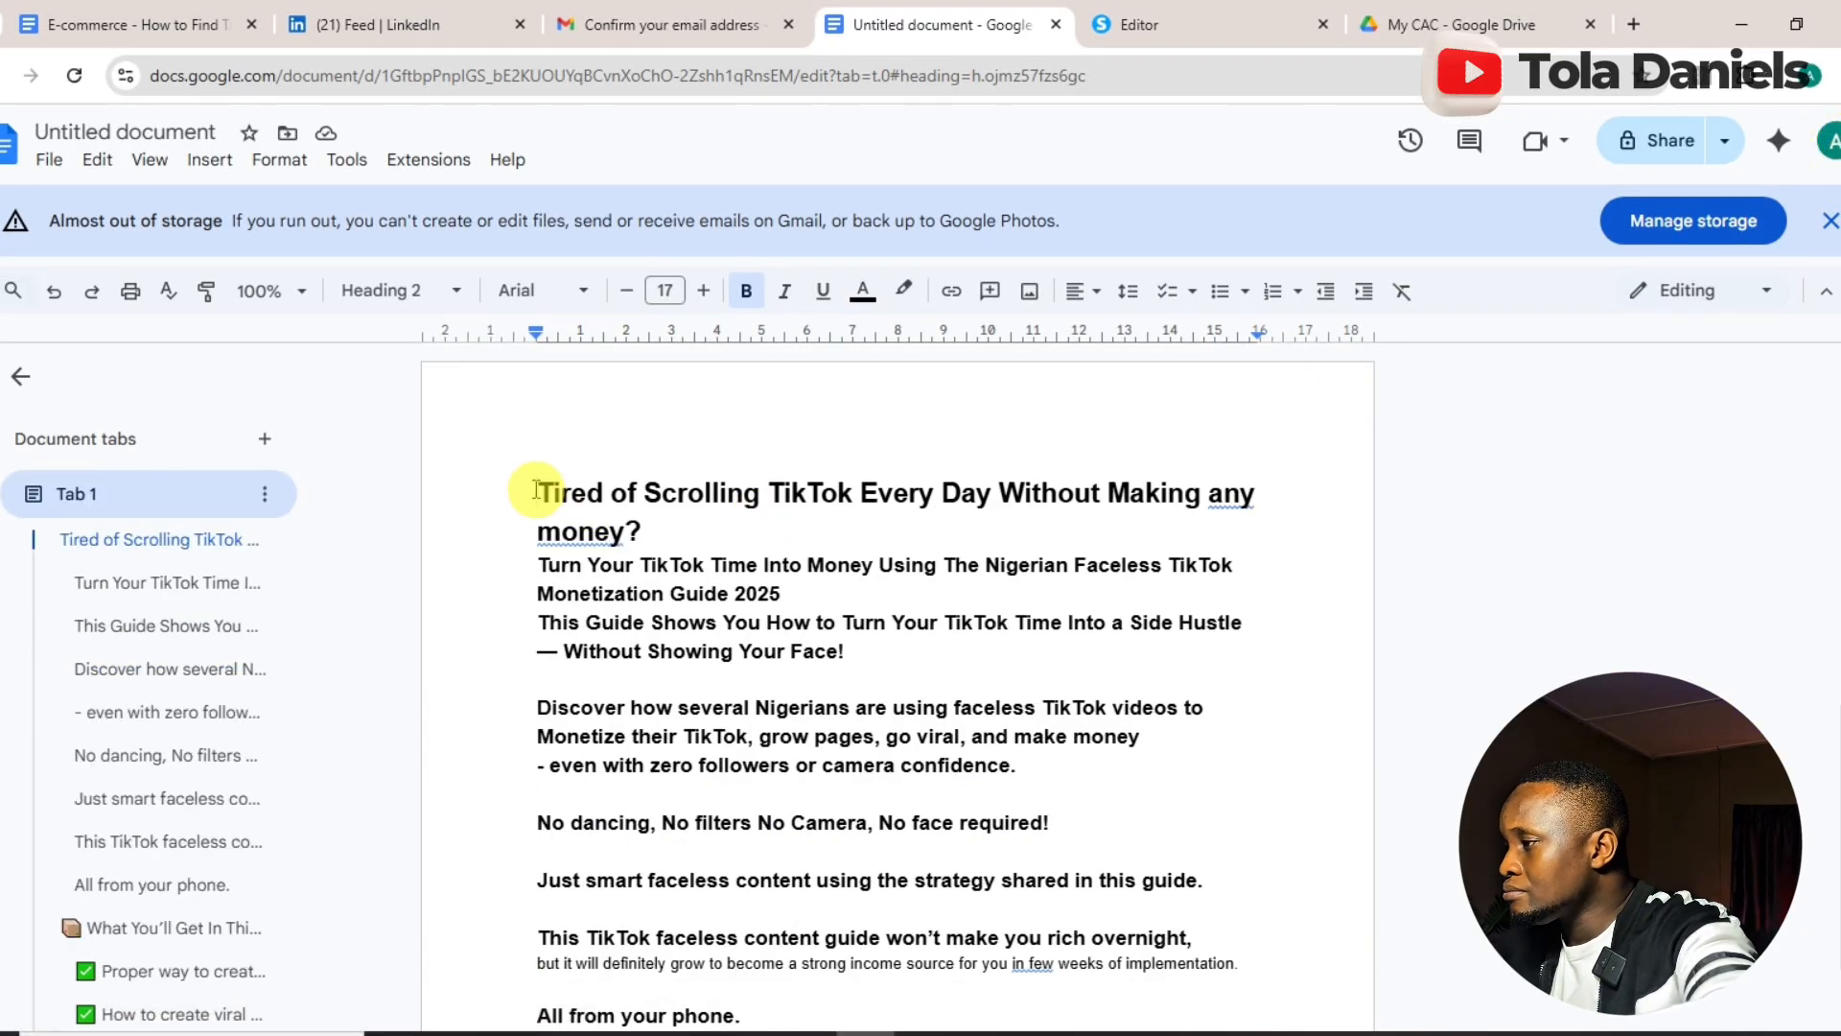
- Copy the line "Tired of Scrolling TikTok Every Day Without Making any money?" from the document into a new headline on the landing page
drag(537, 490, 659, 535)
key(ctrl+c)
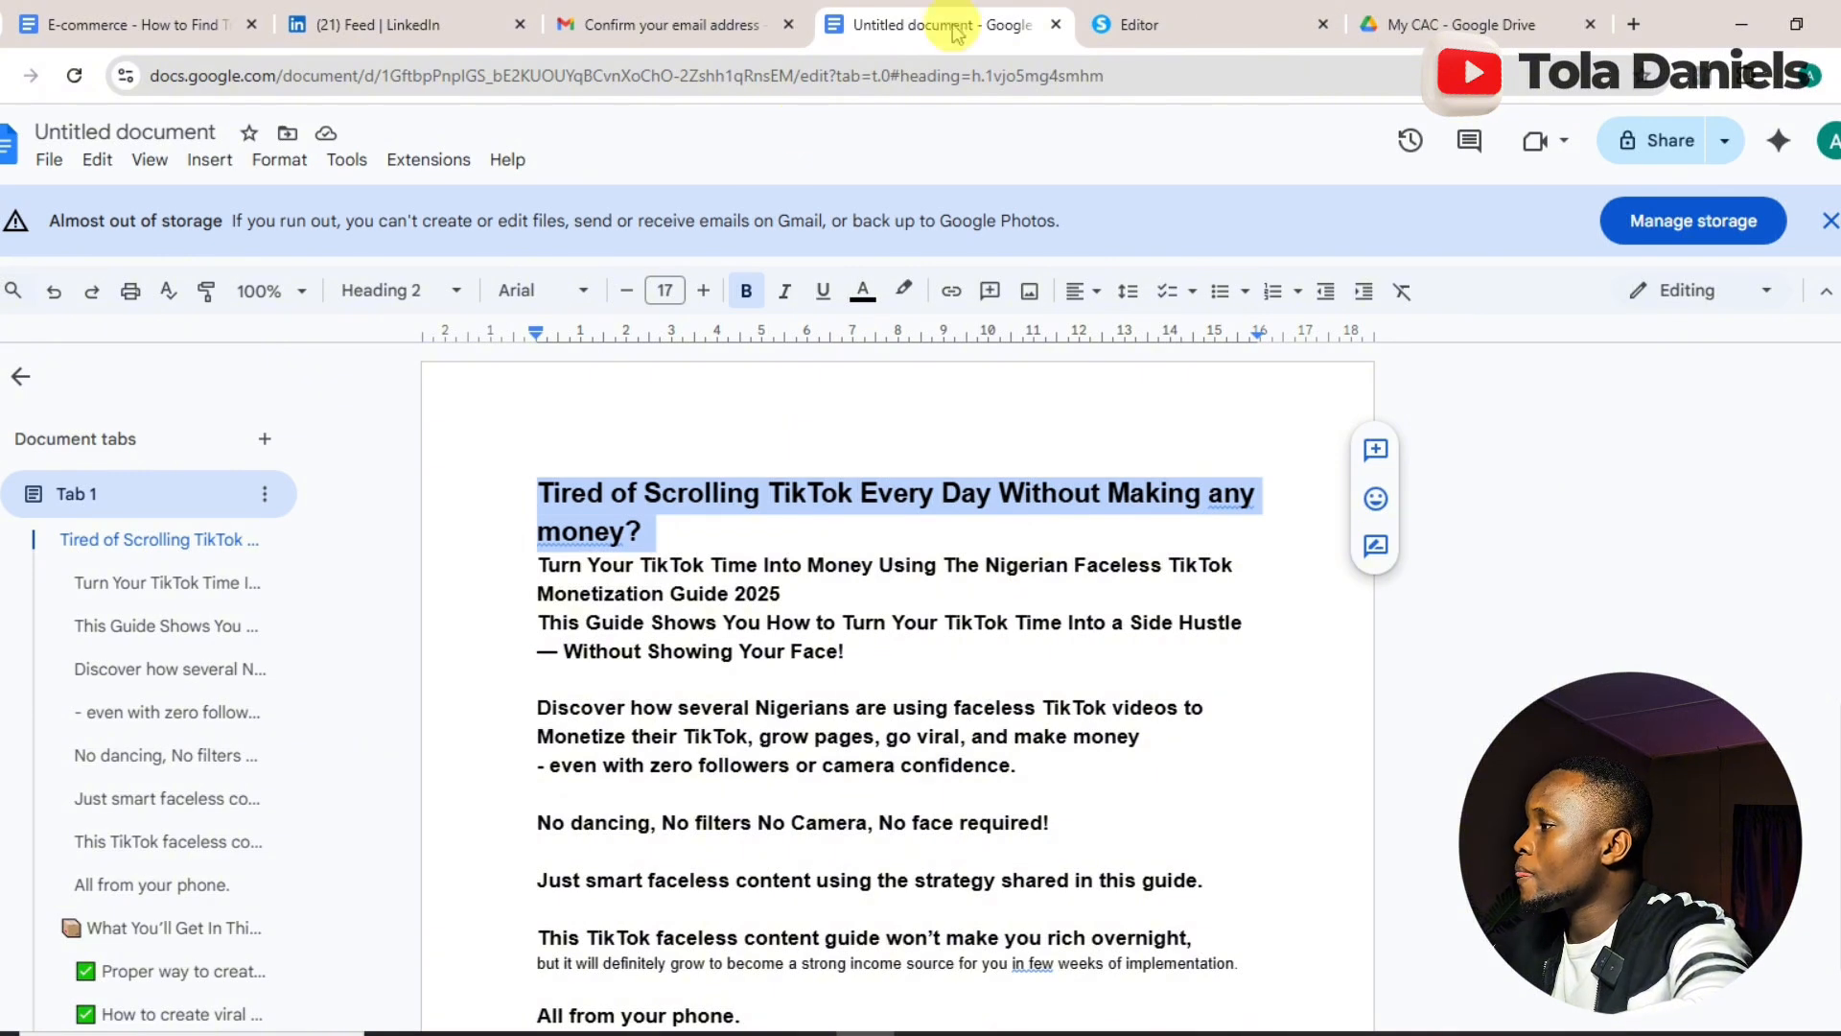
click(1192, 25)
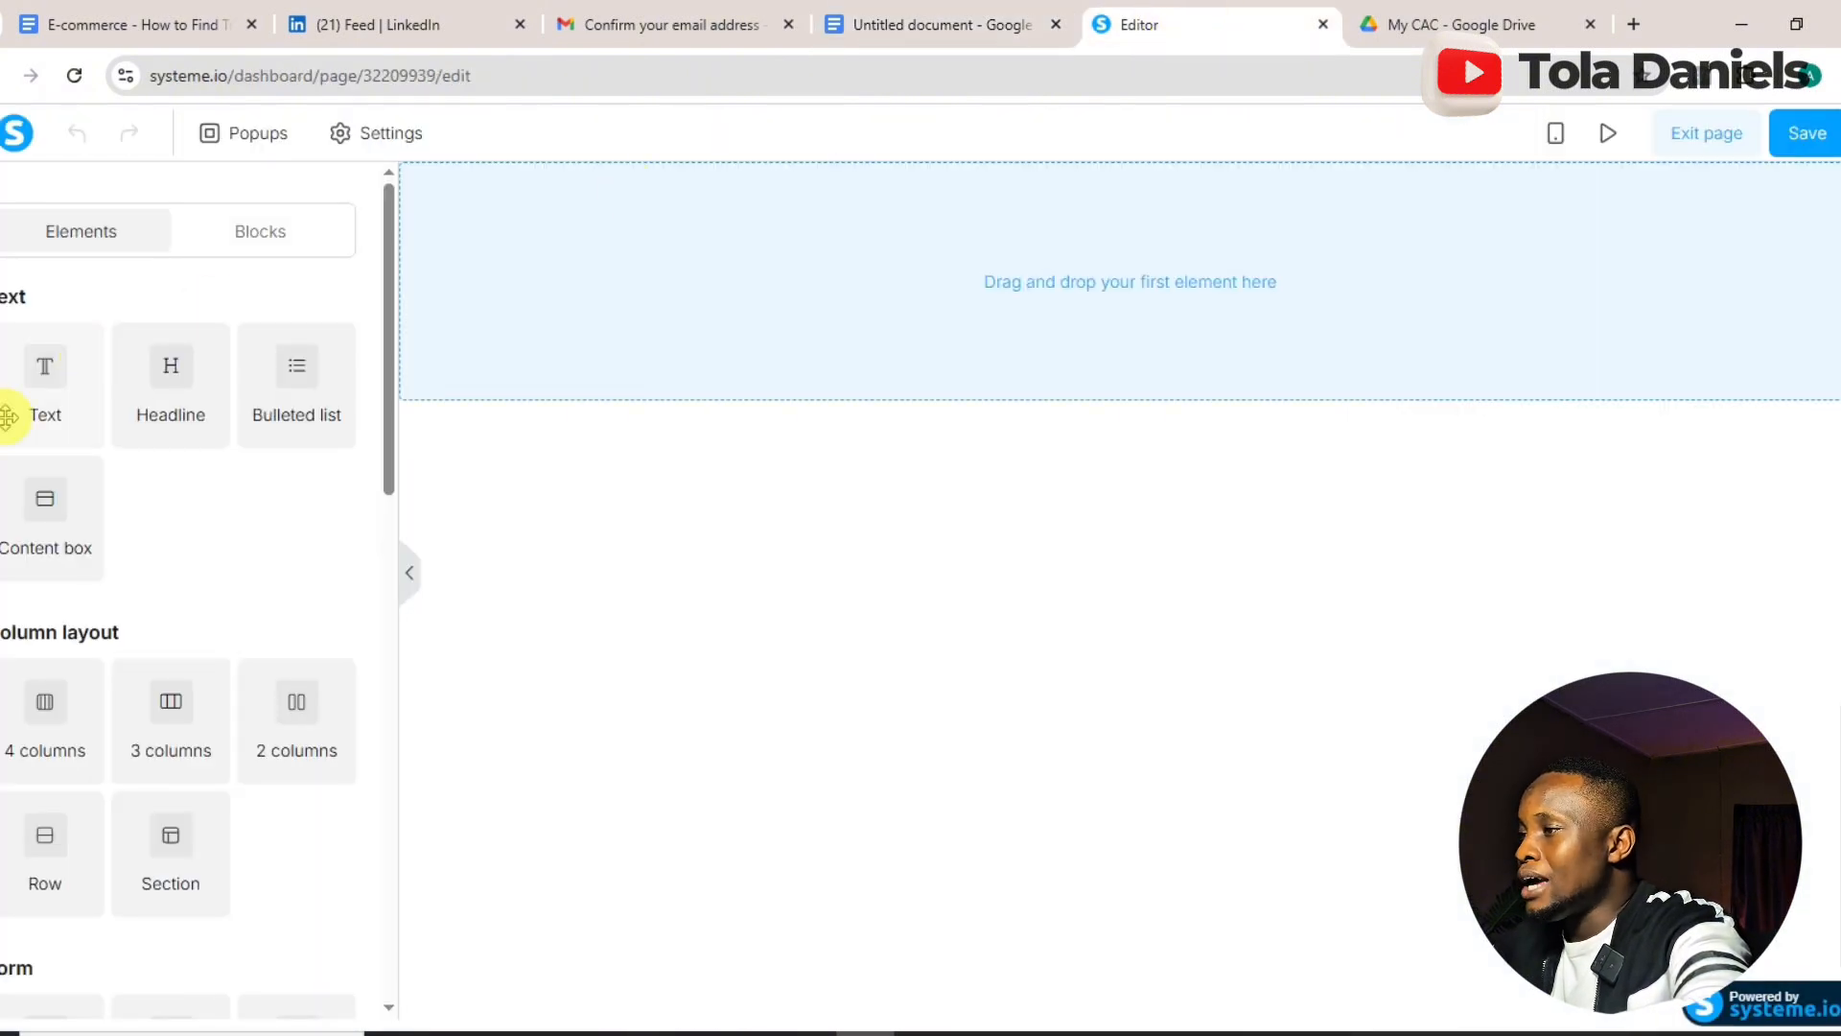
drag(236, 419, 1061, 296)
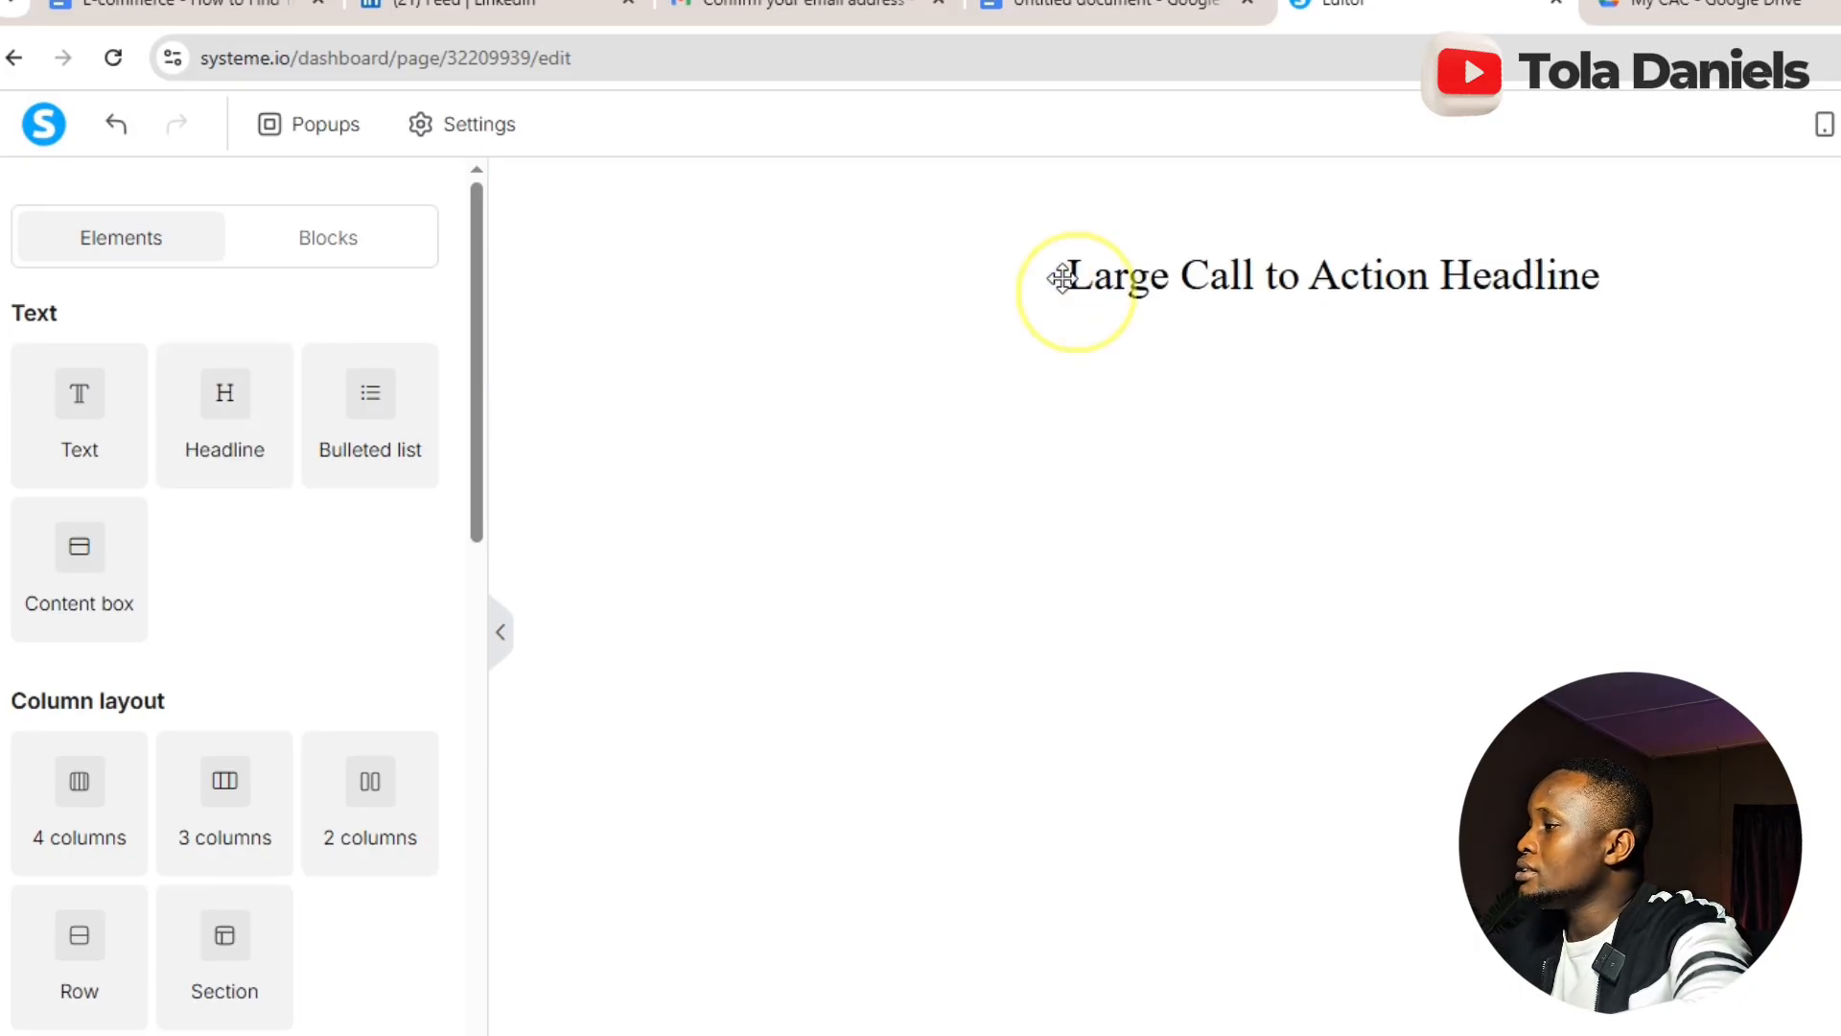
click(1159, 274)
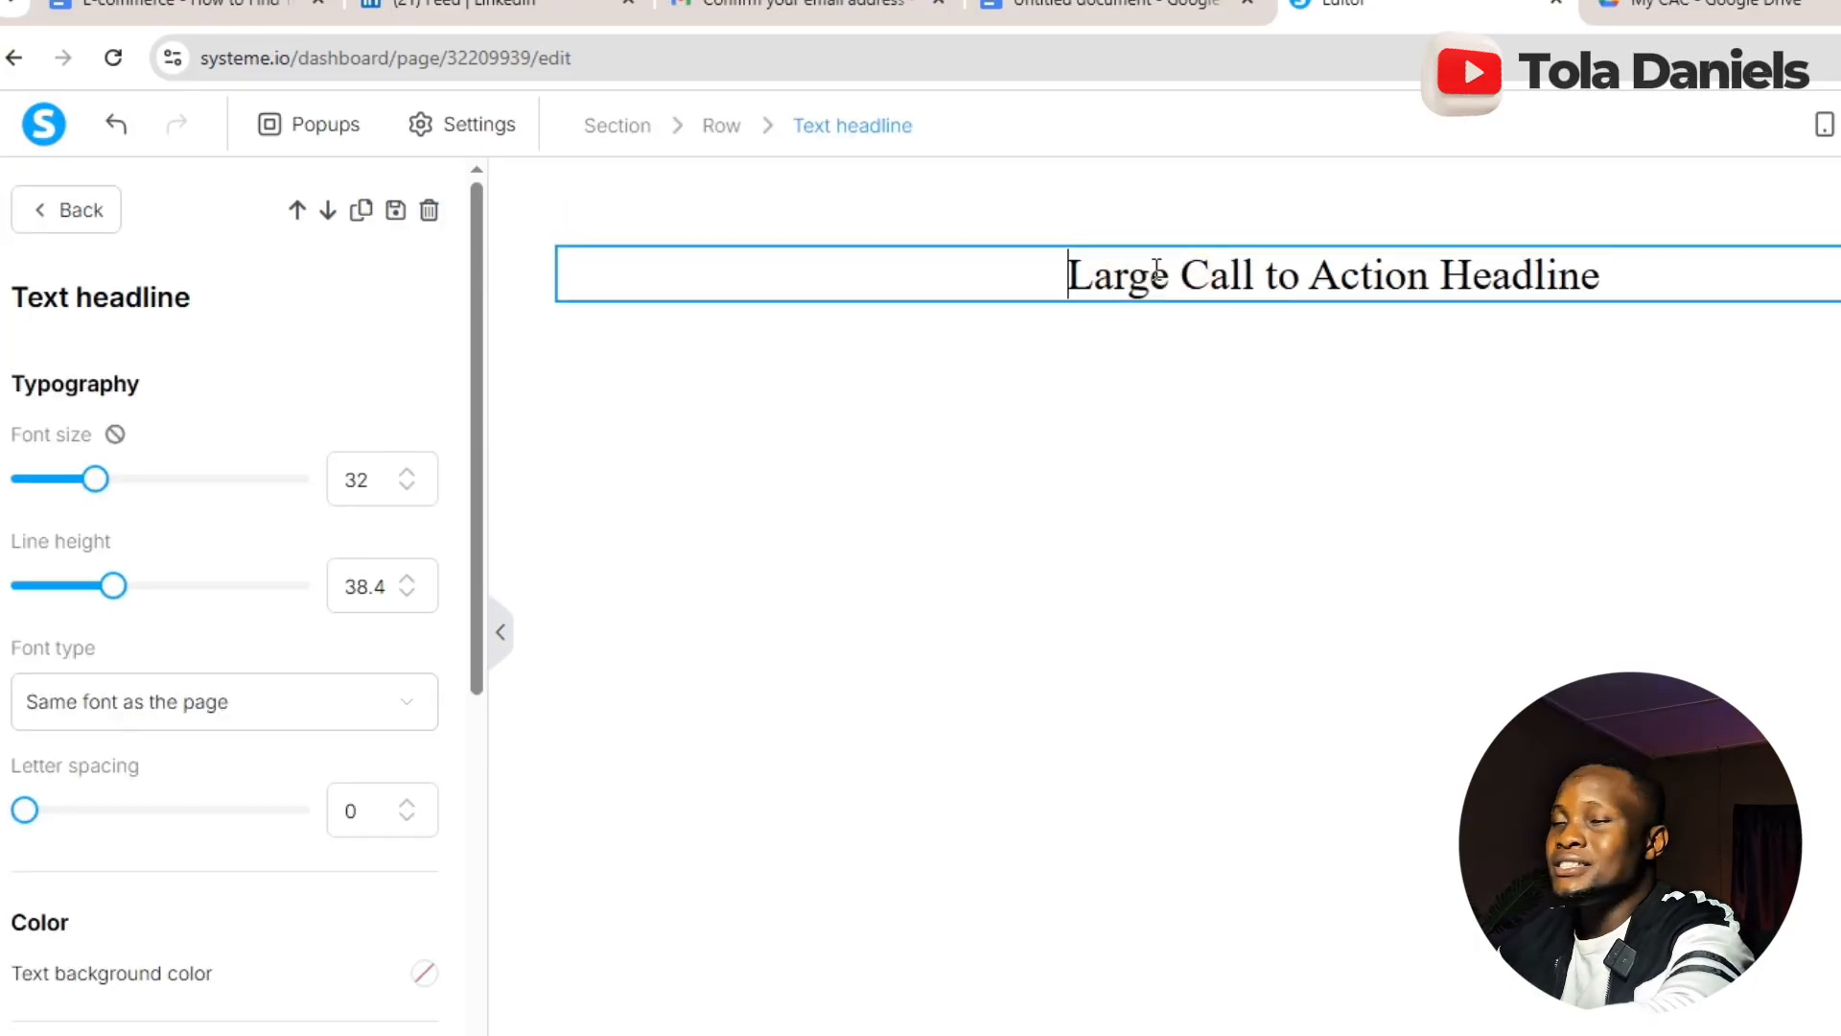
triple_click(1157, 275)
key(ctrl+v)
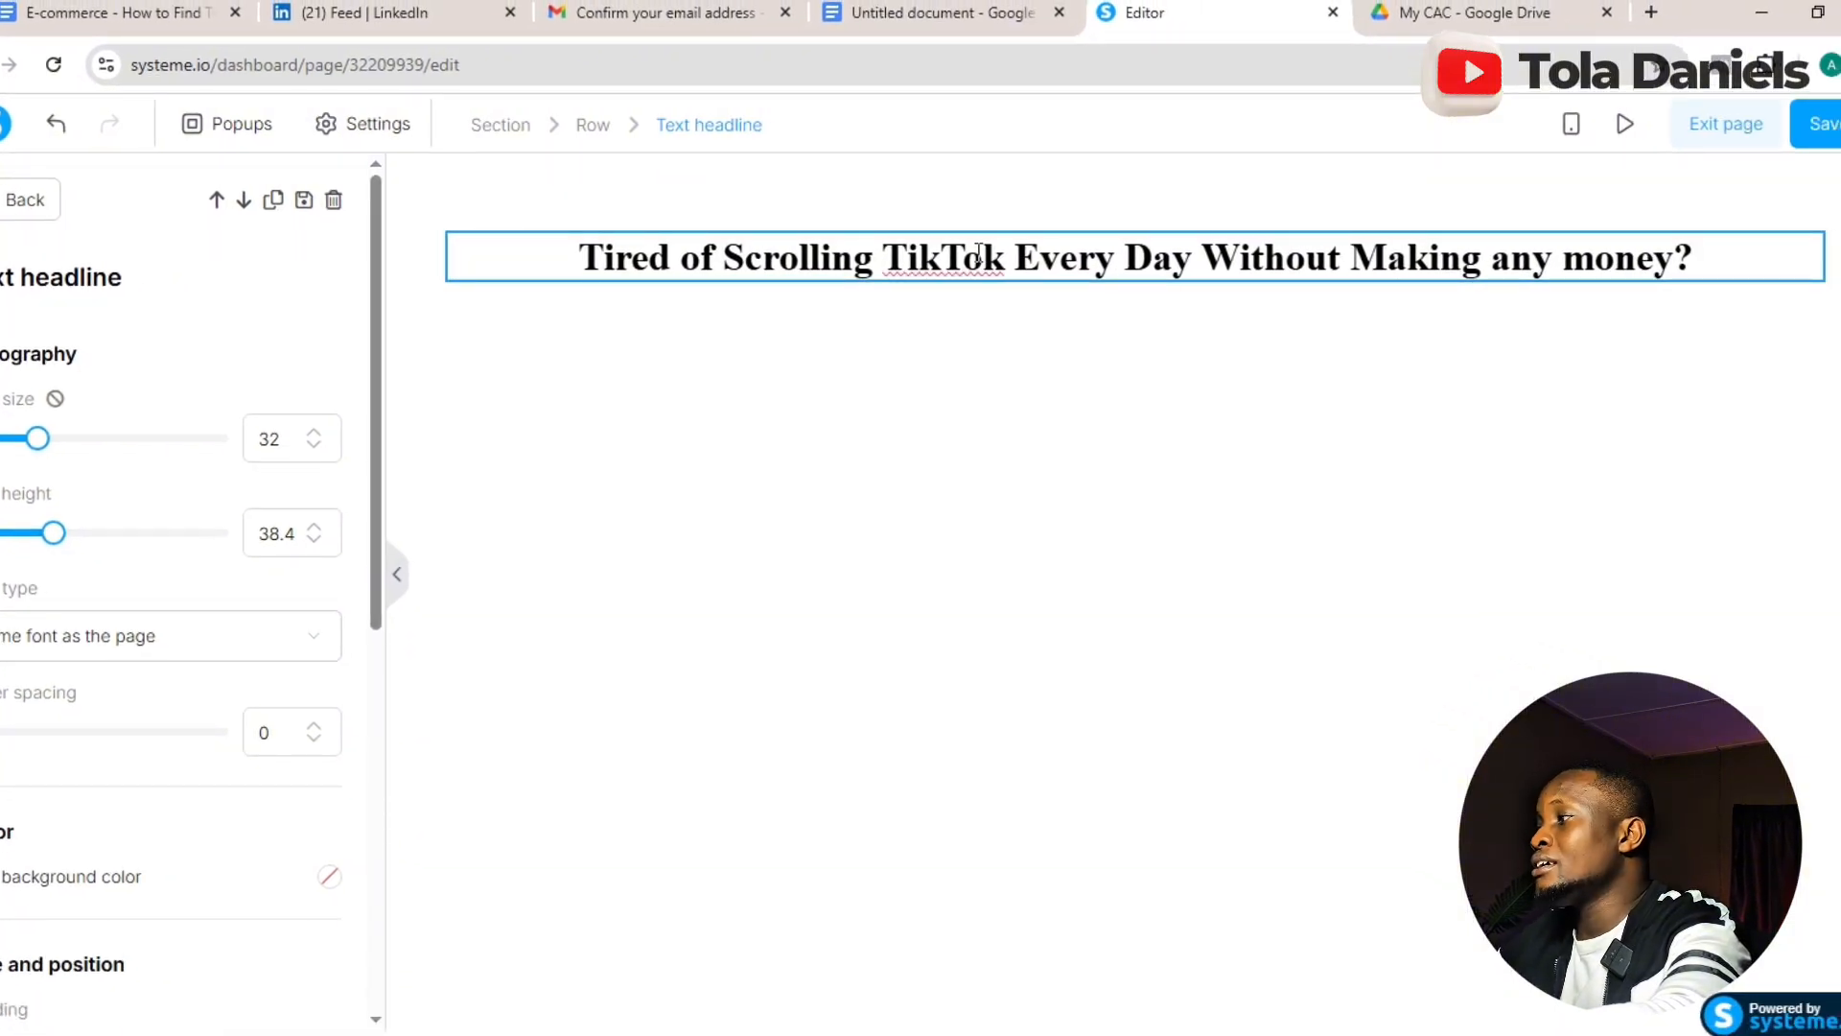
click(977, 257)
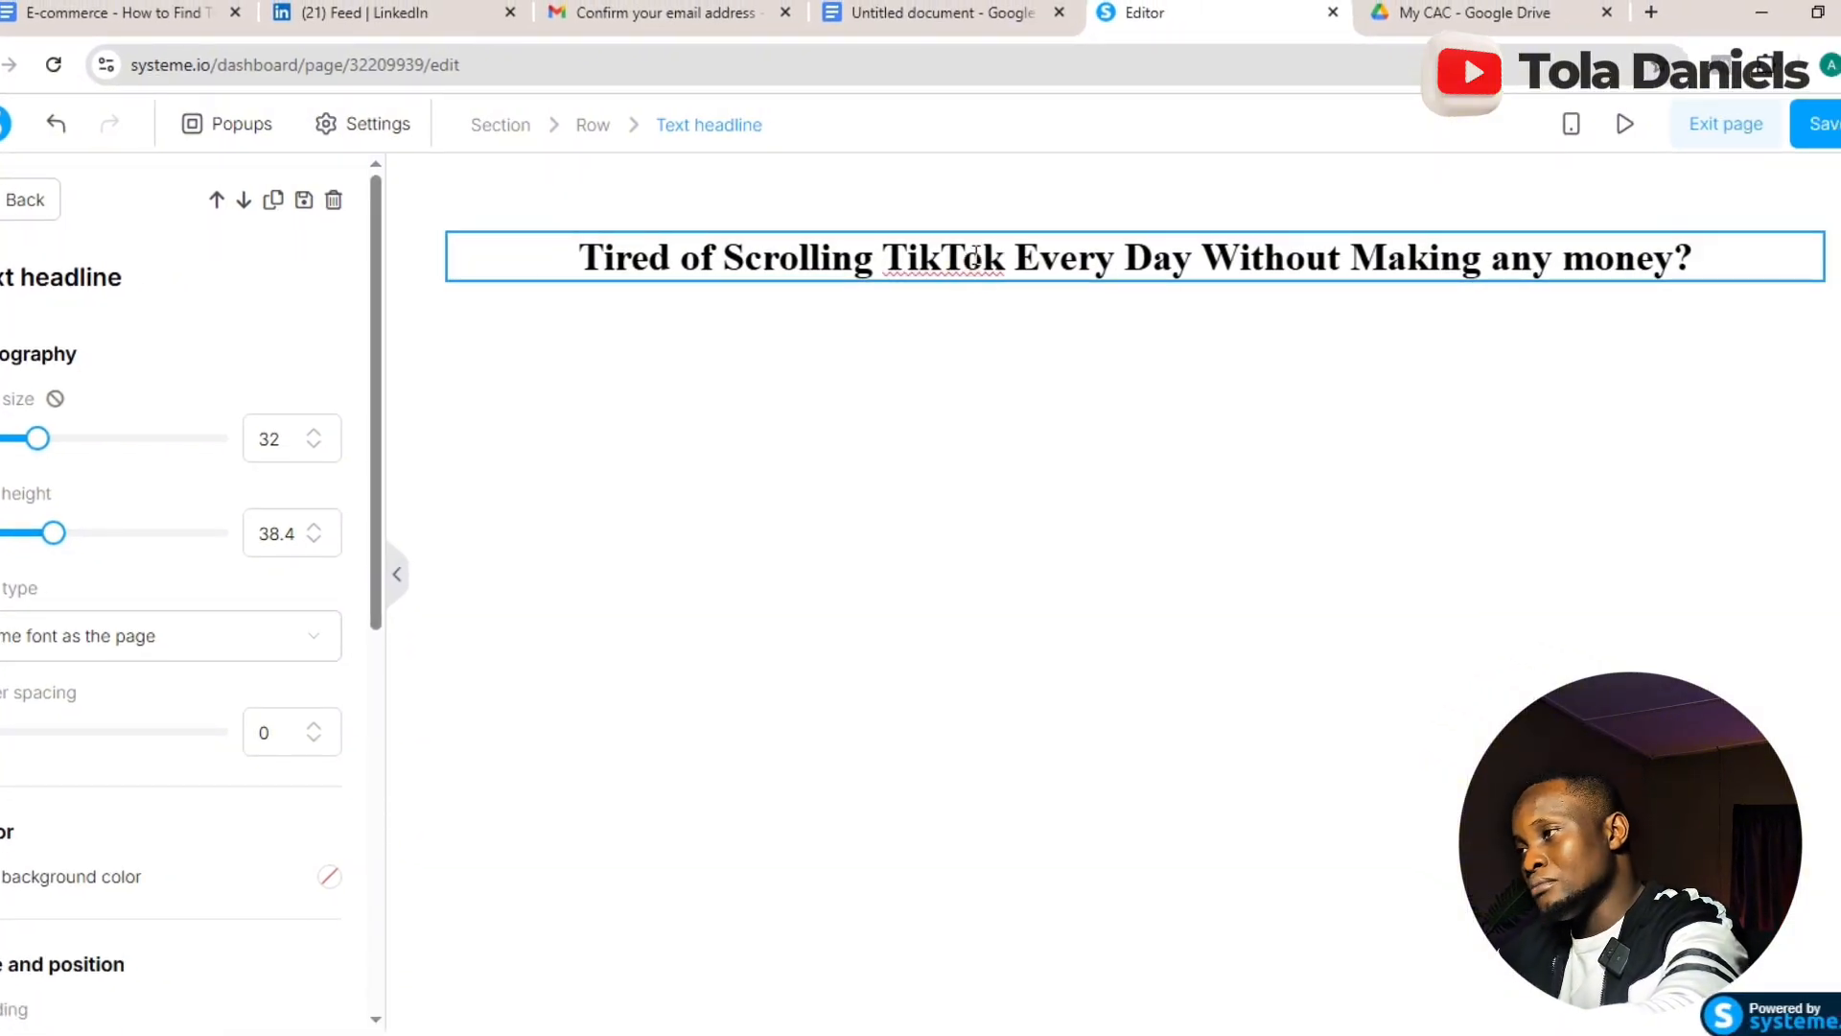
- Copy the line "Turn Your TikTok Time Into Money Using The Nigerian Faceless TikTok Monetization Guide 2025" from the Google Docs document and return to the page editor
key(ctrl+shift+Tab)
click(542, 566)
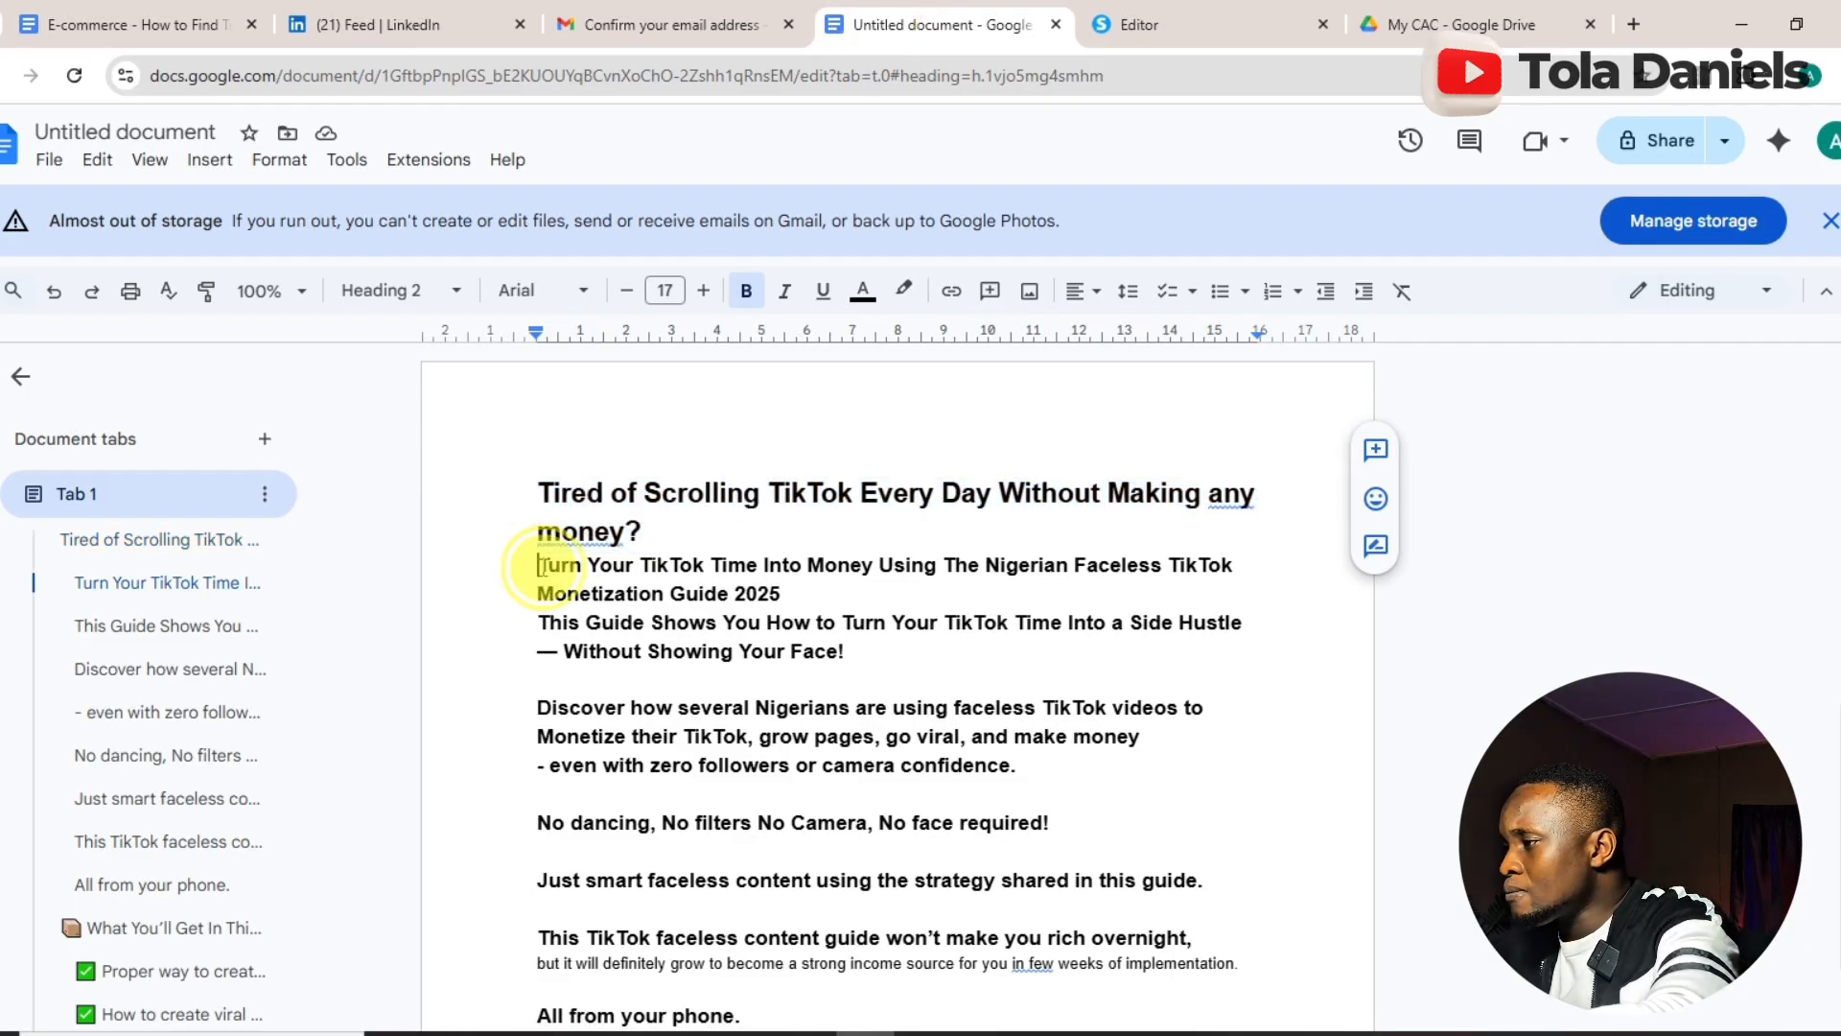
drag(540, 568, 782, 590)
key(ctrl+c)
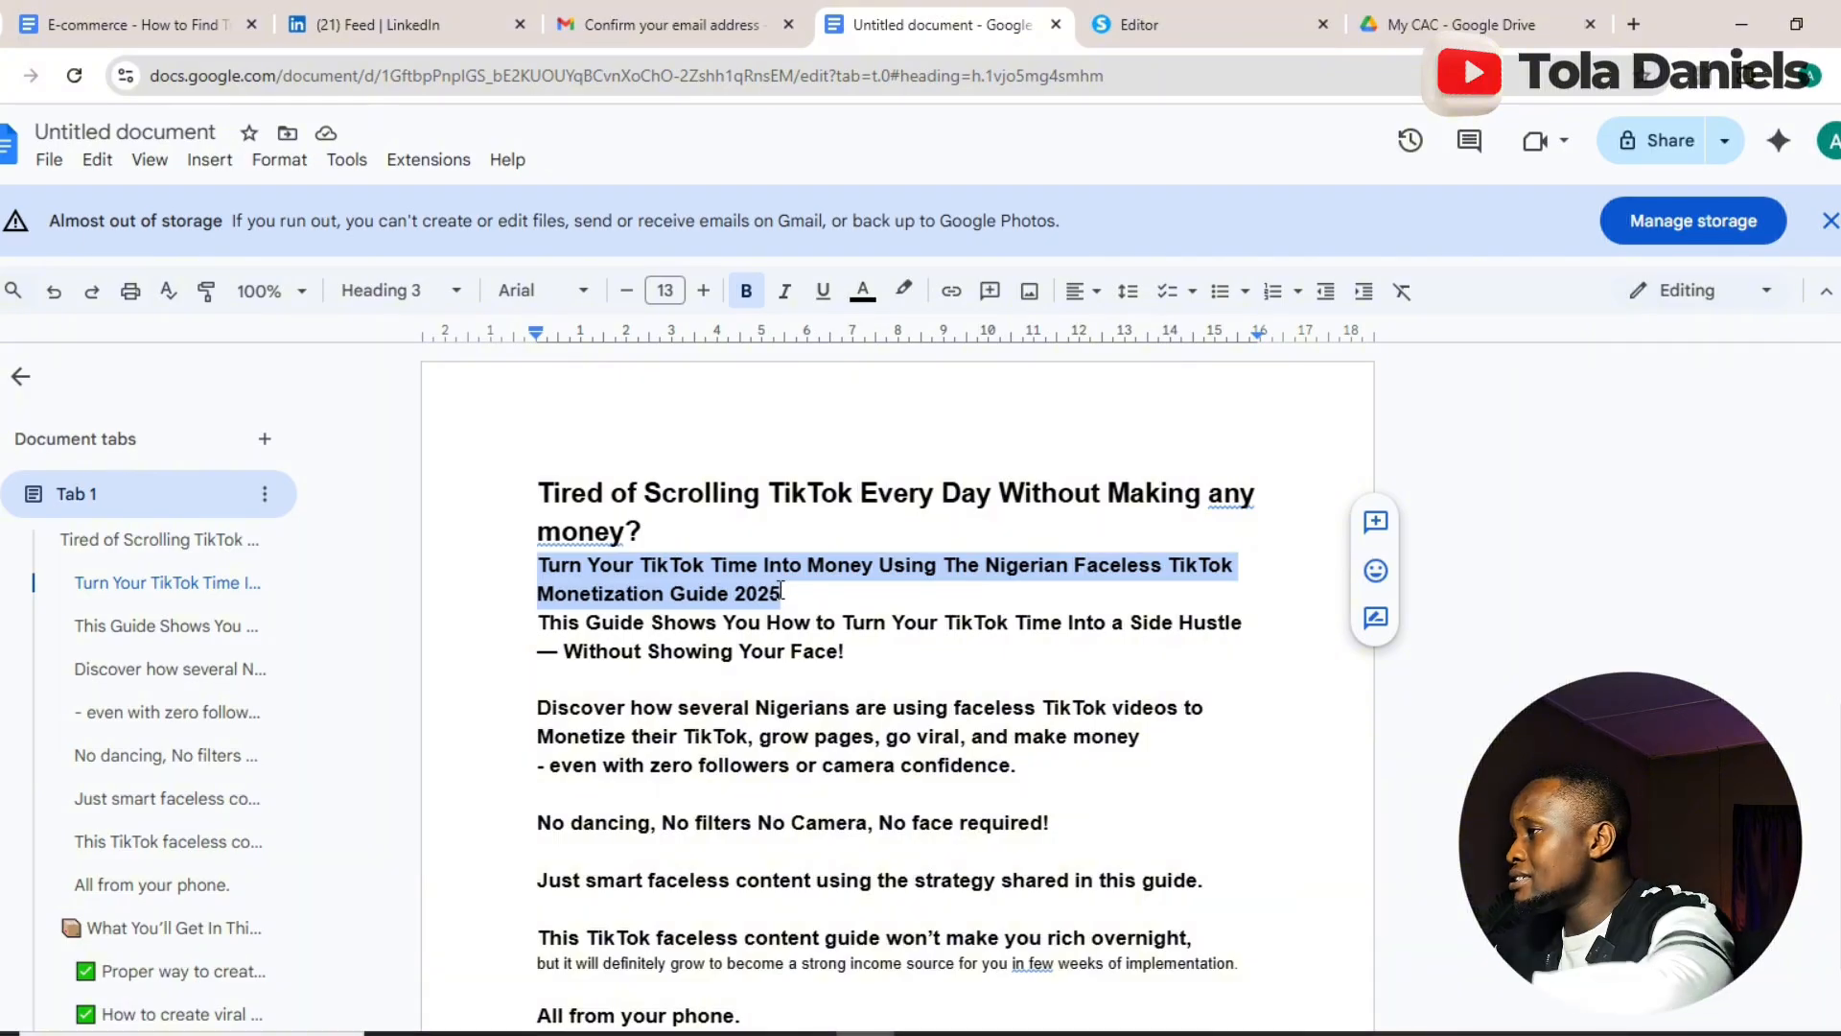
click(1148, 24)
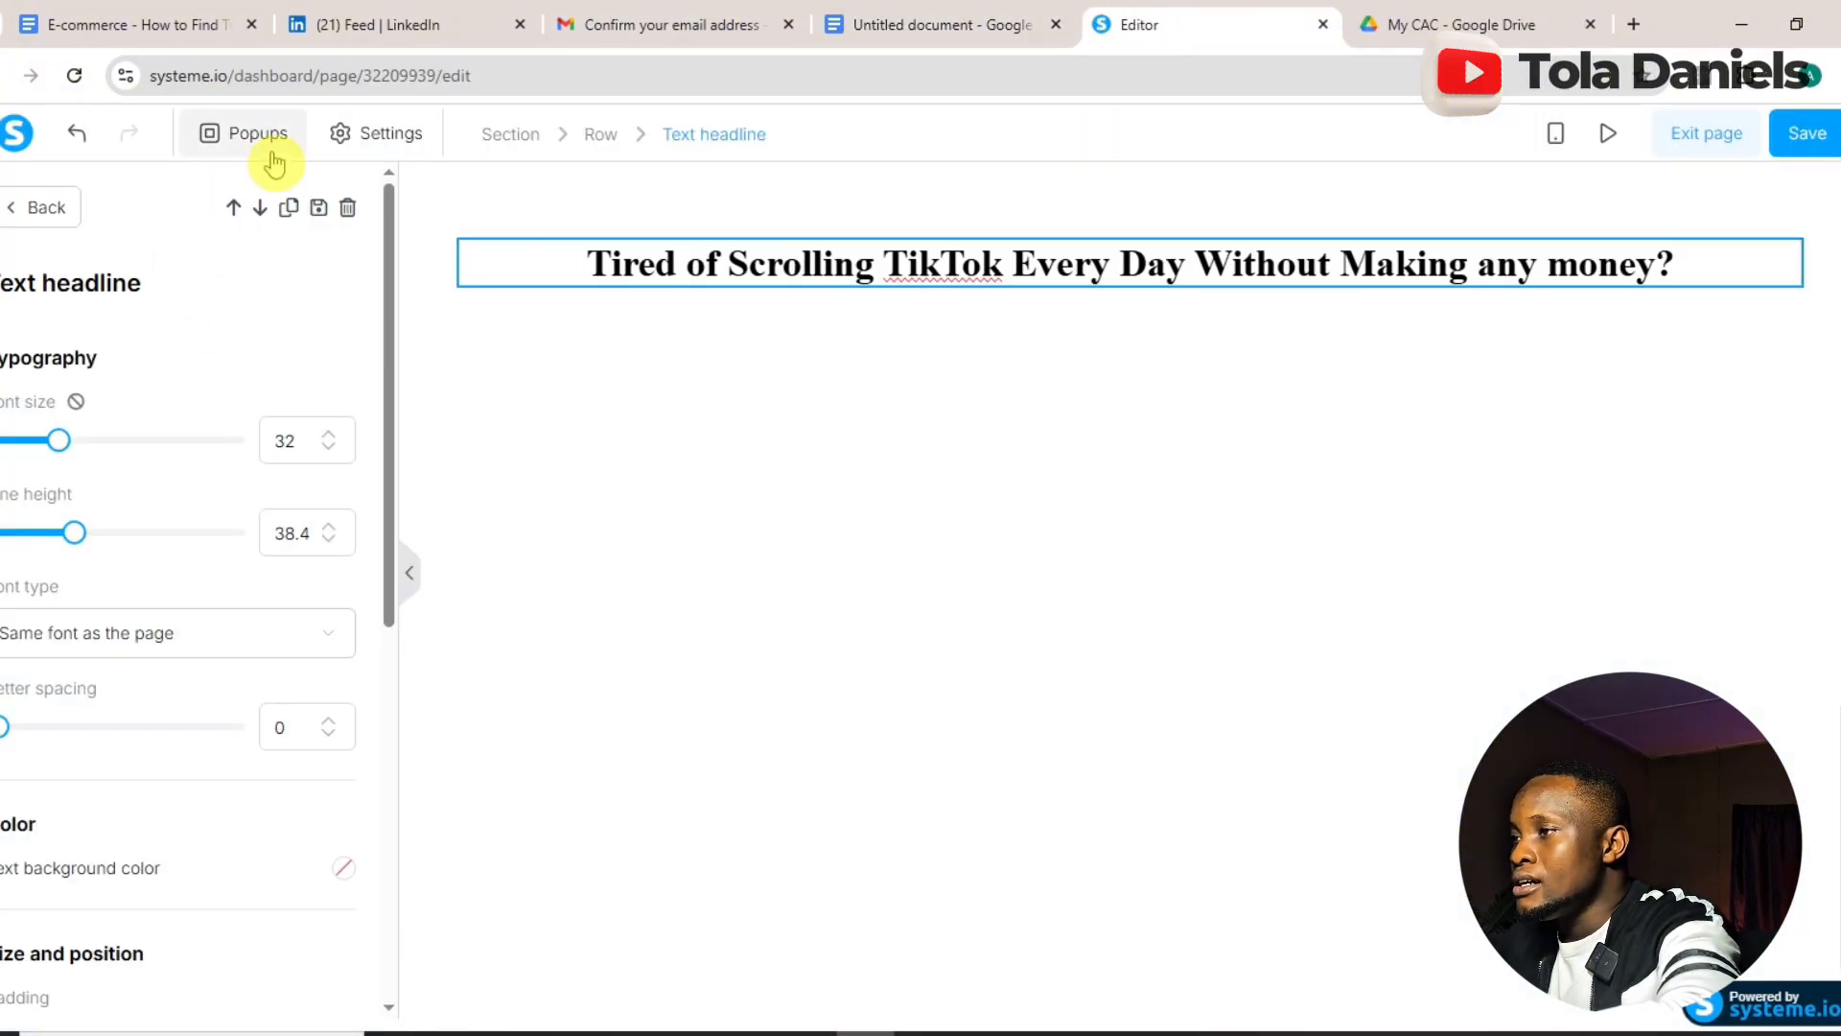
- Add a second headline below the first one and replace its placeholder with the copied "Turn Your TikTok Time Into Money" line
click(29, 207)
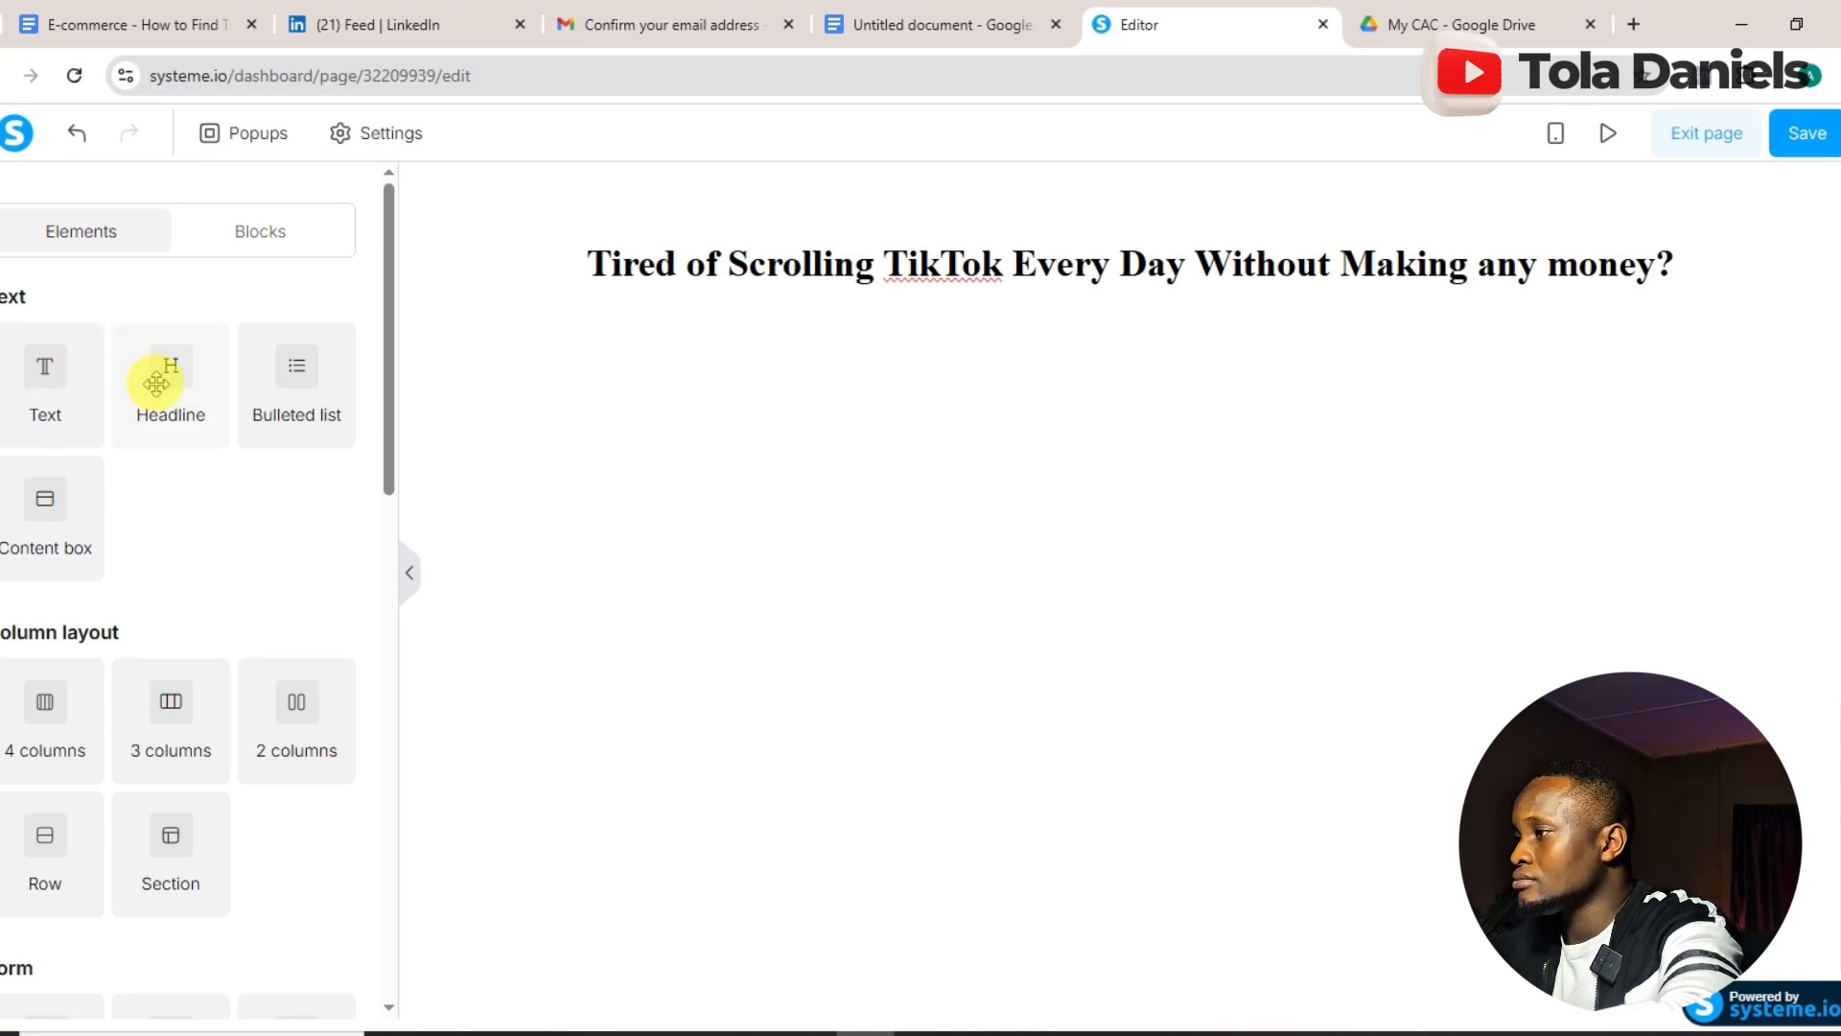
drag(163, 384, 631, 290)
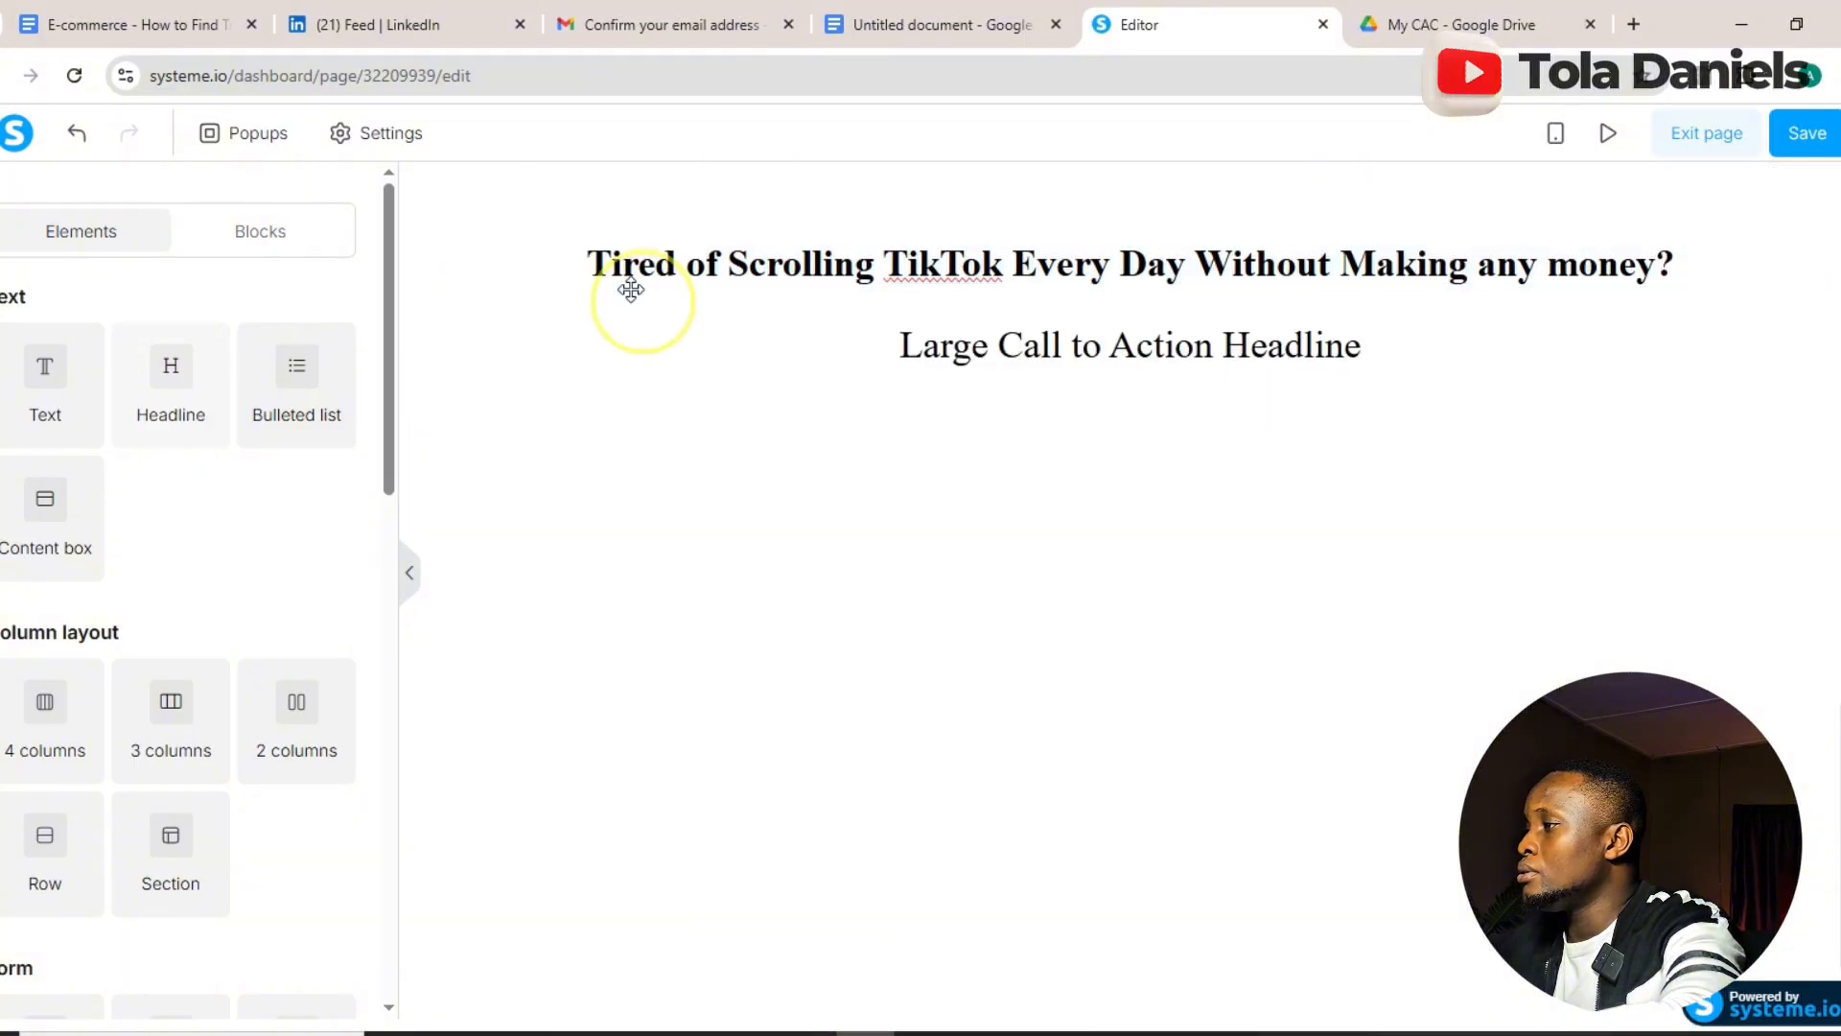
click(976, 359)
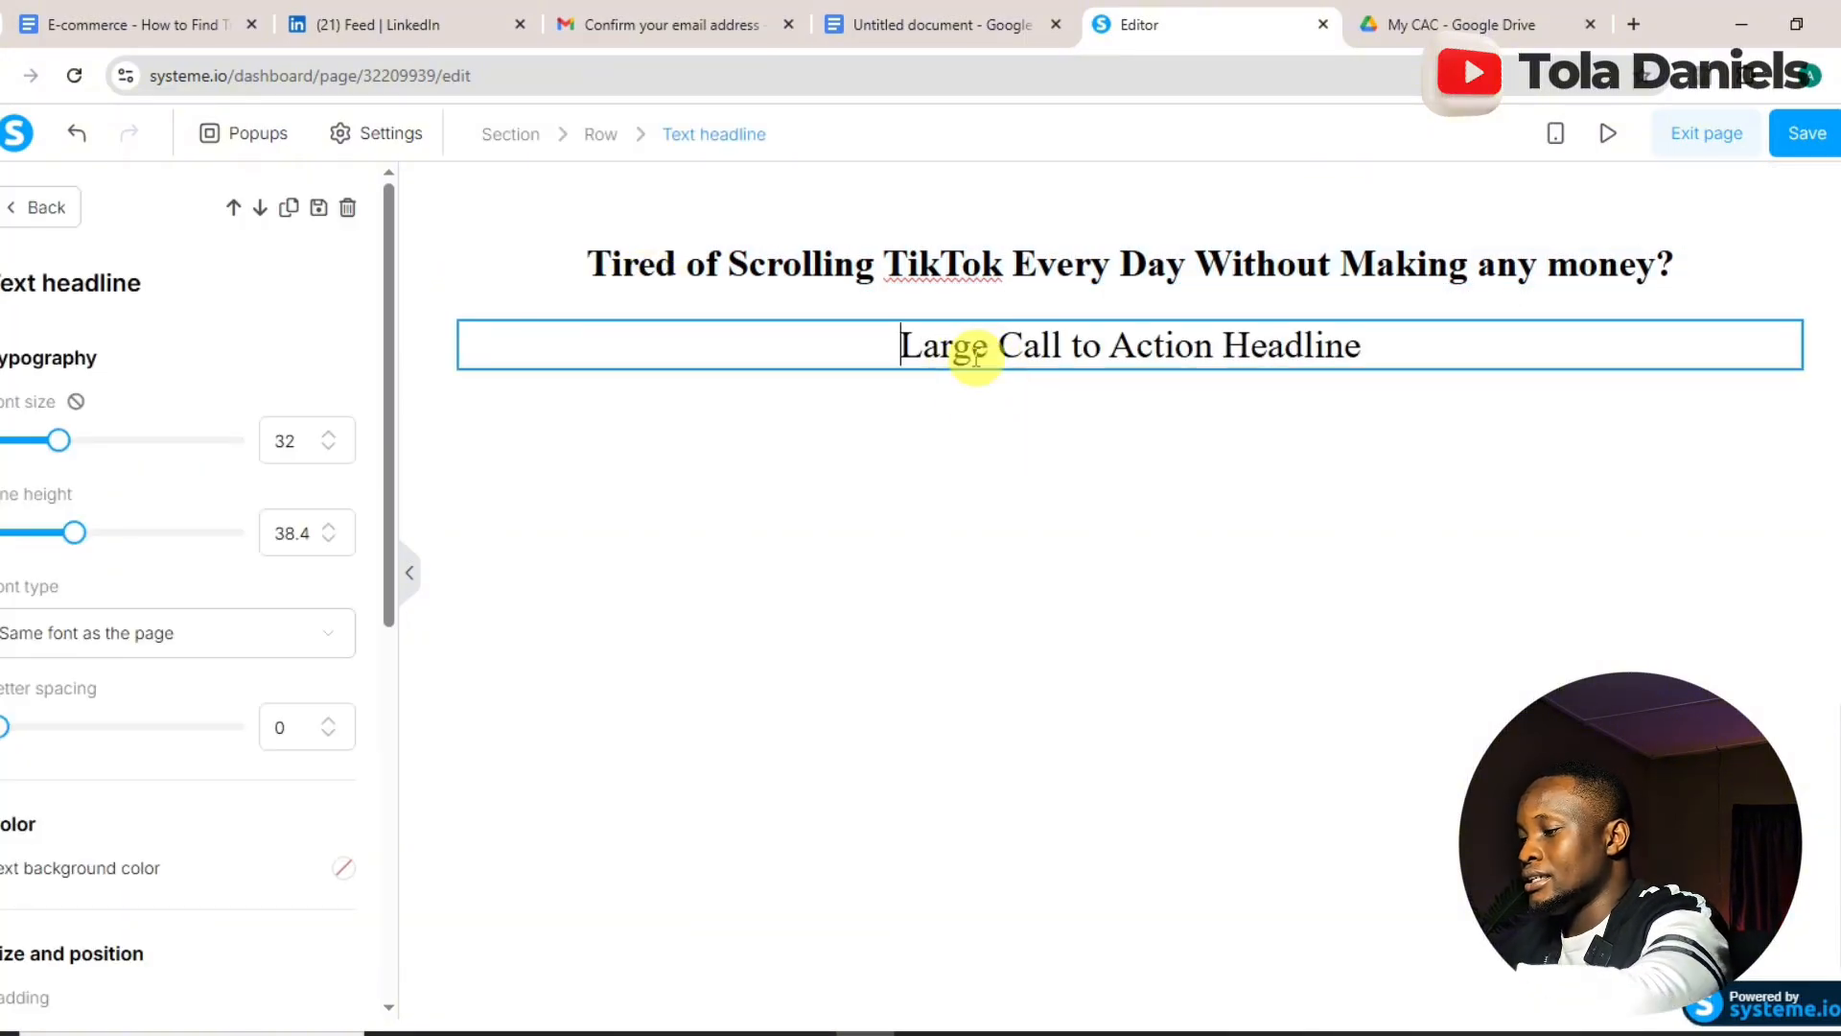
click(985, 359)
key(ctrl+a)
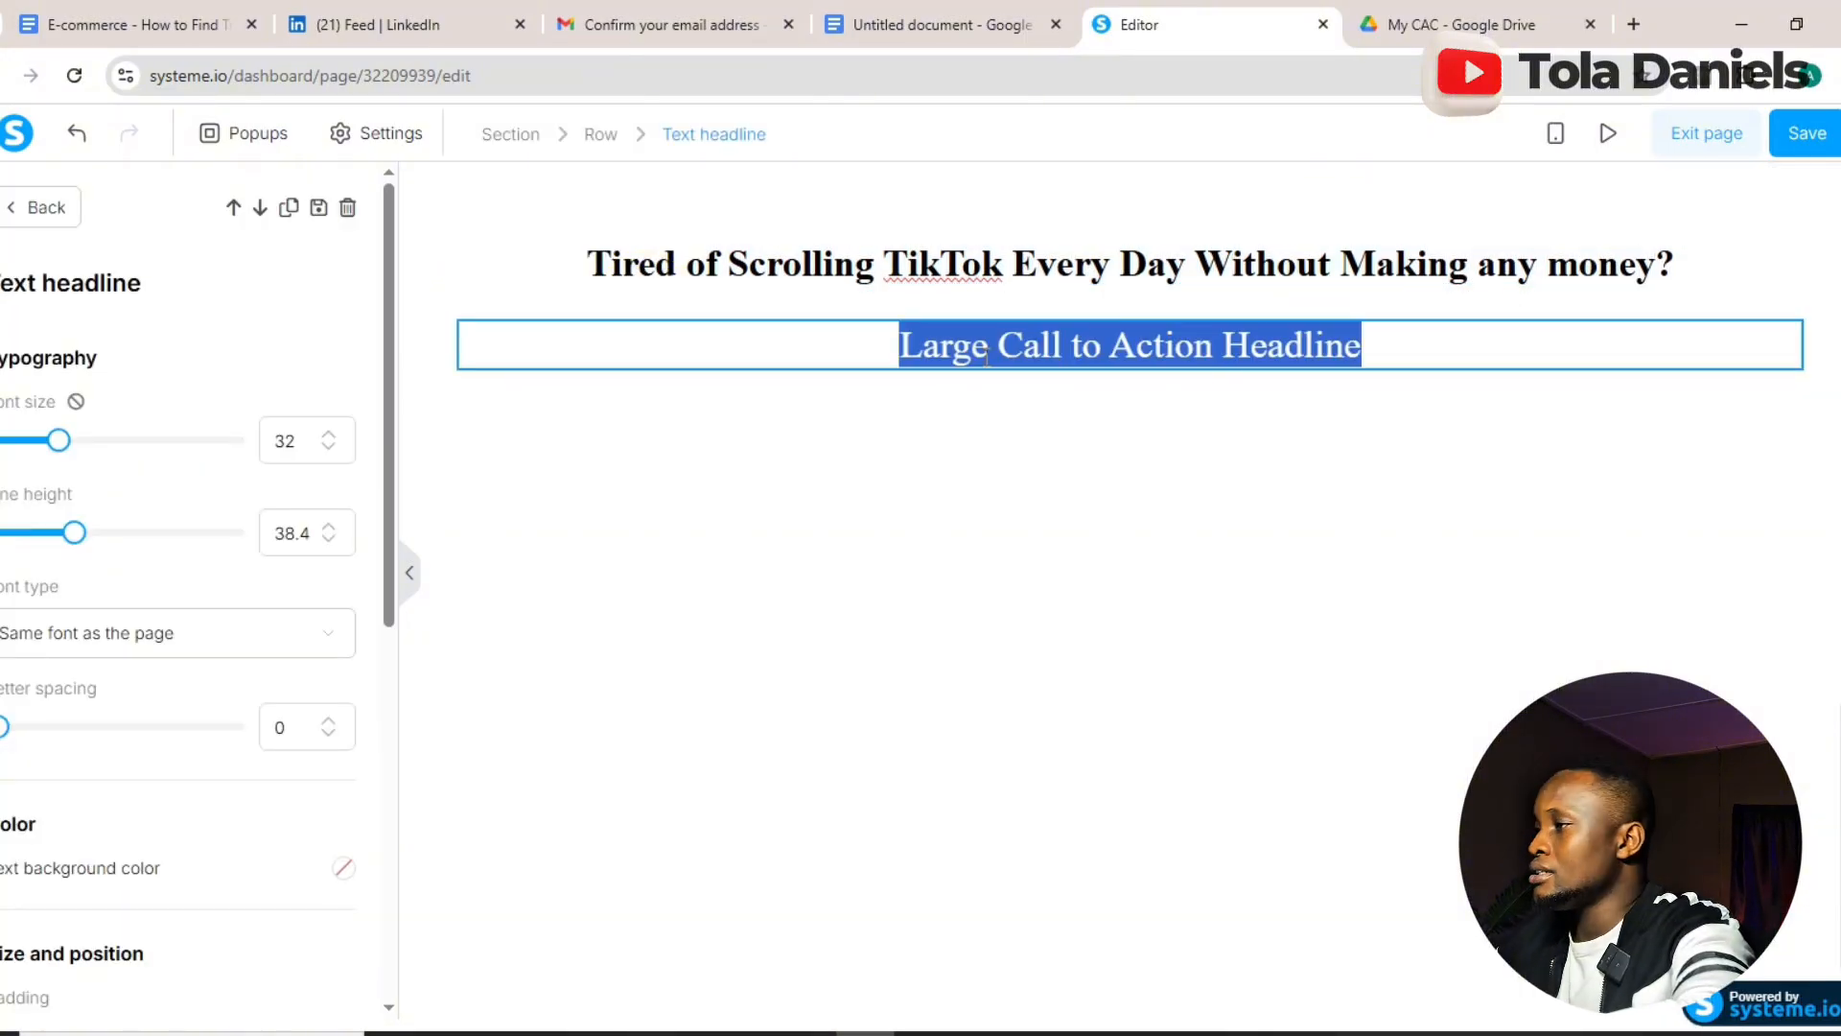
key(ctrl+v)
click(564, 362)
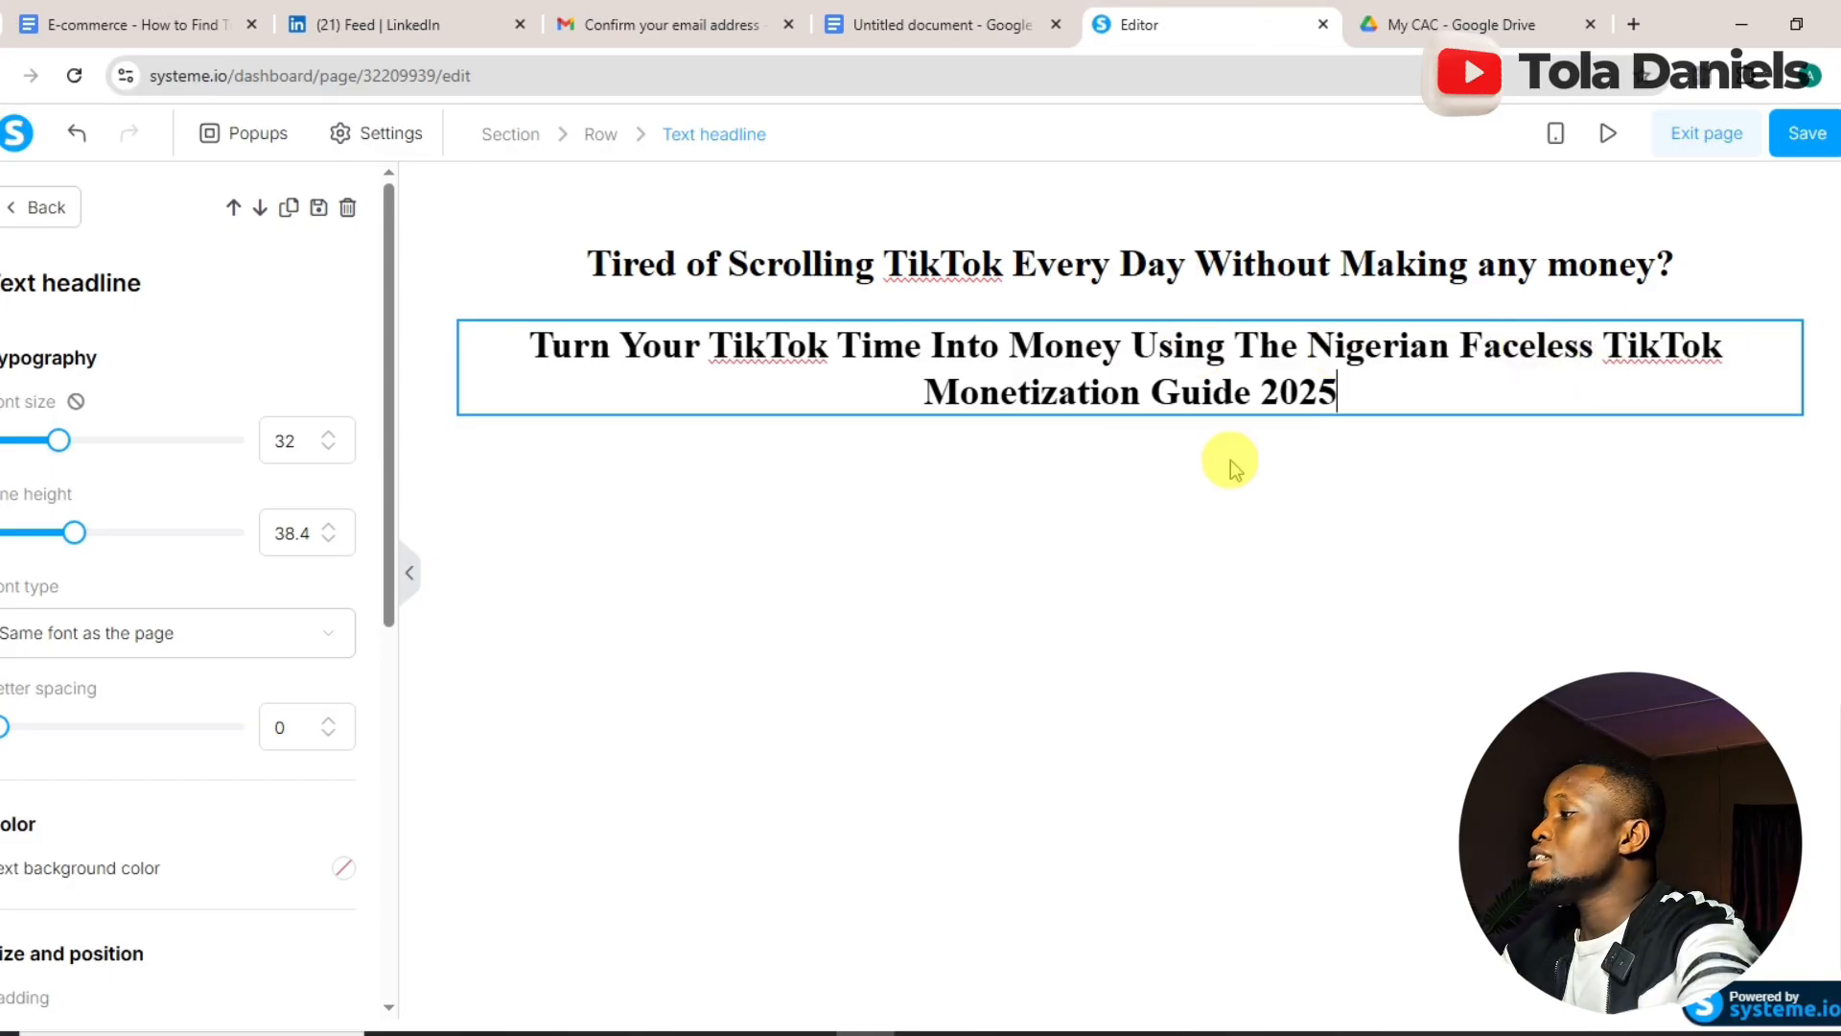
- Insert "in" before 2025 in the second headline and set its desktop font size to 20
click(1259, 394)
text(in)
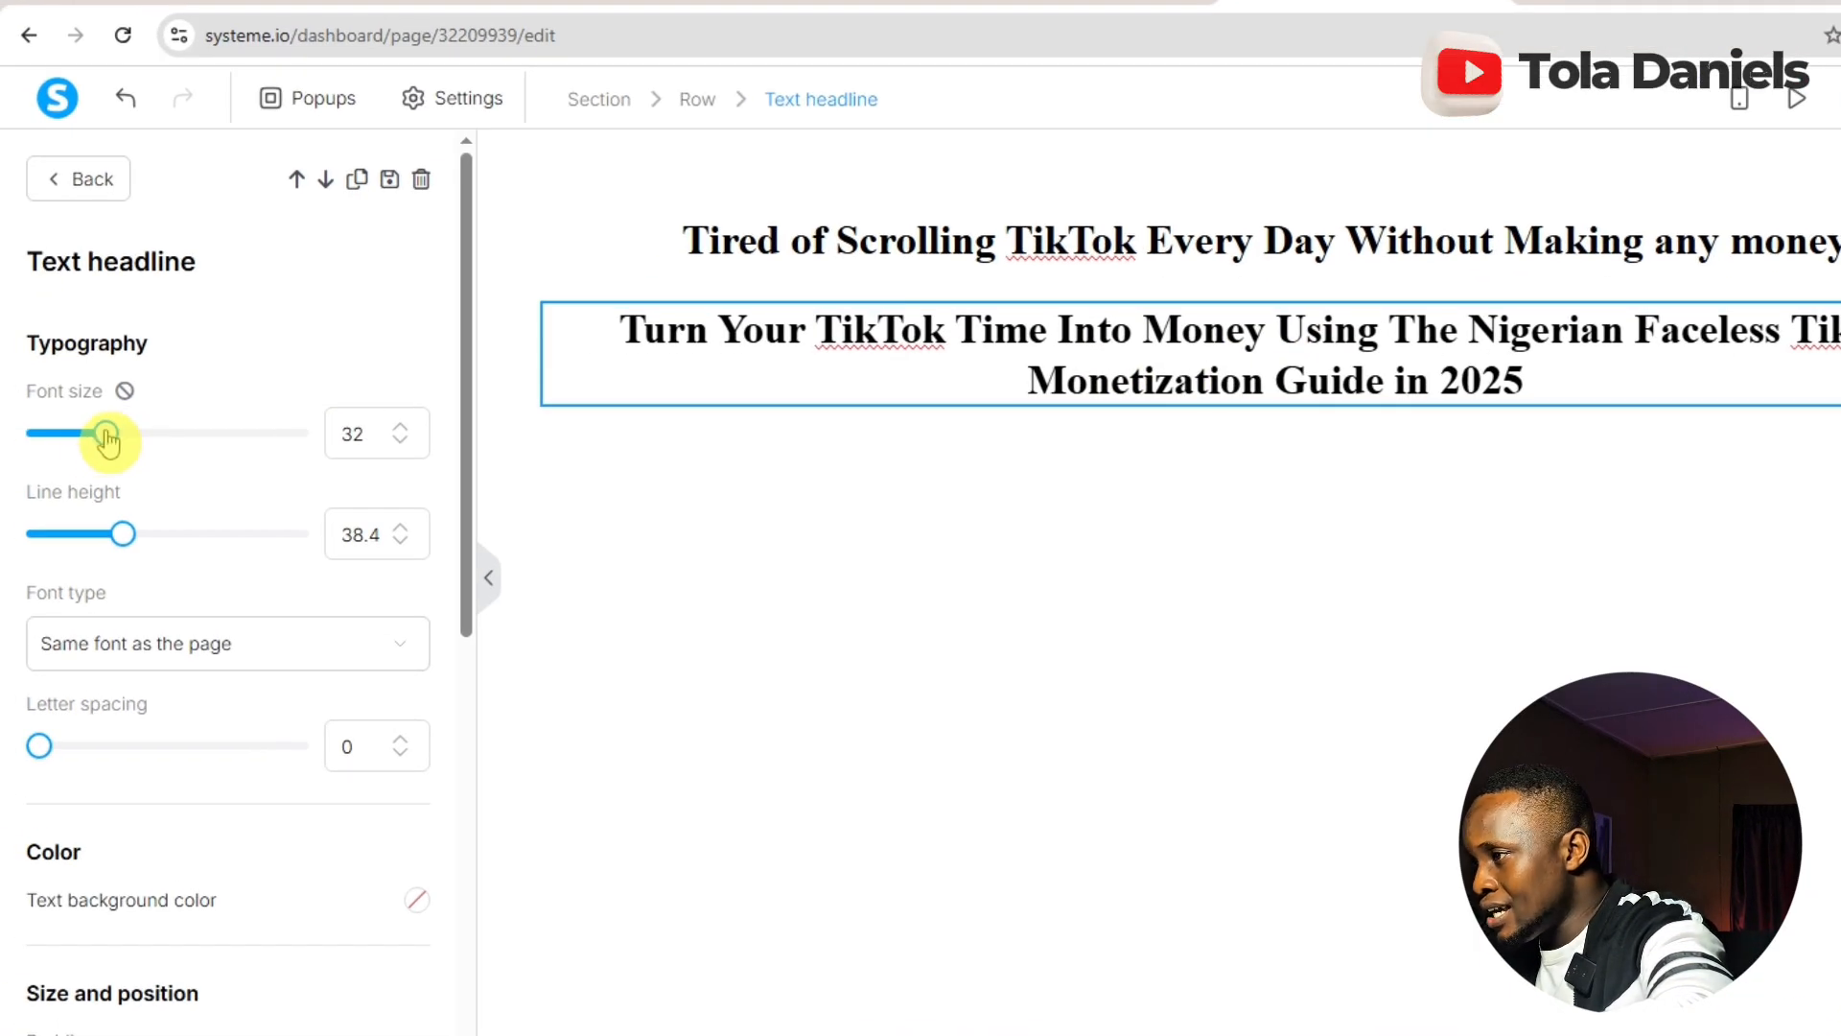
drag(107, 439, 73, 441)
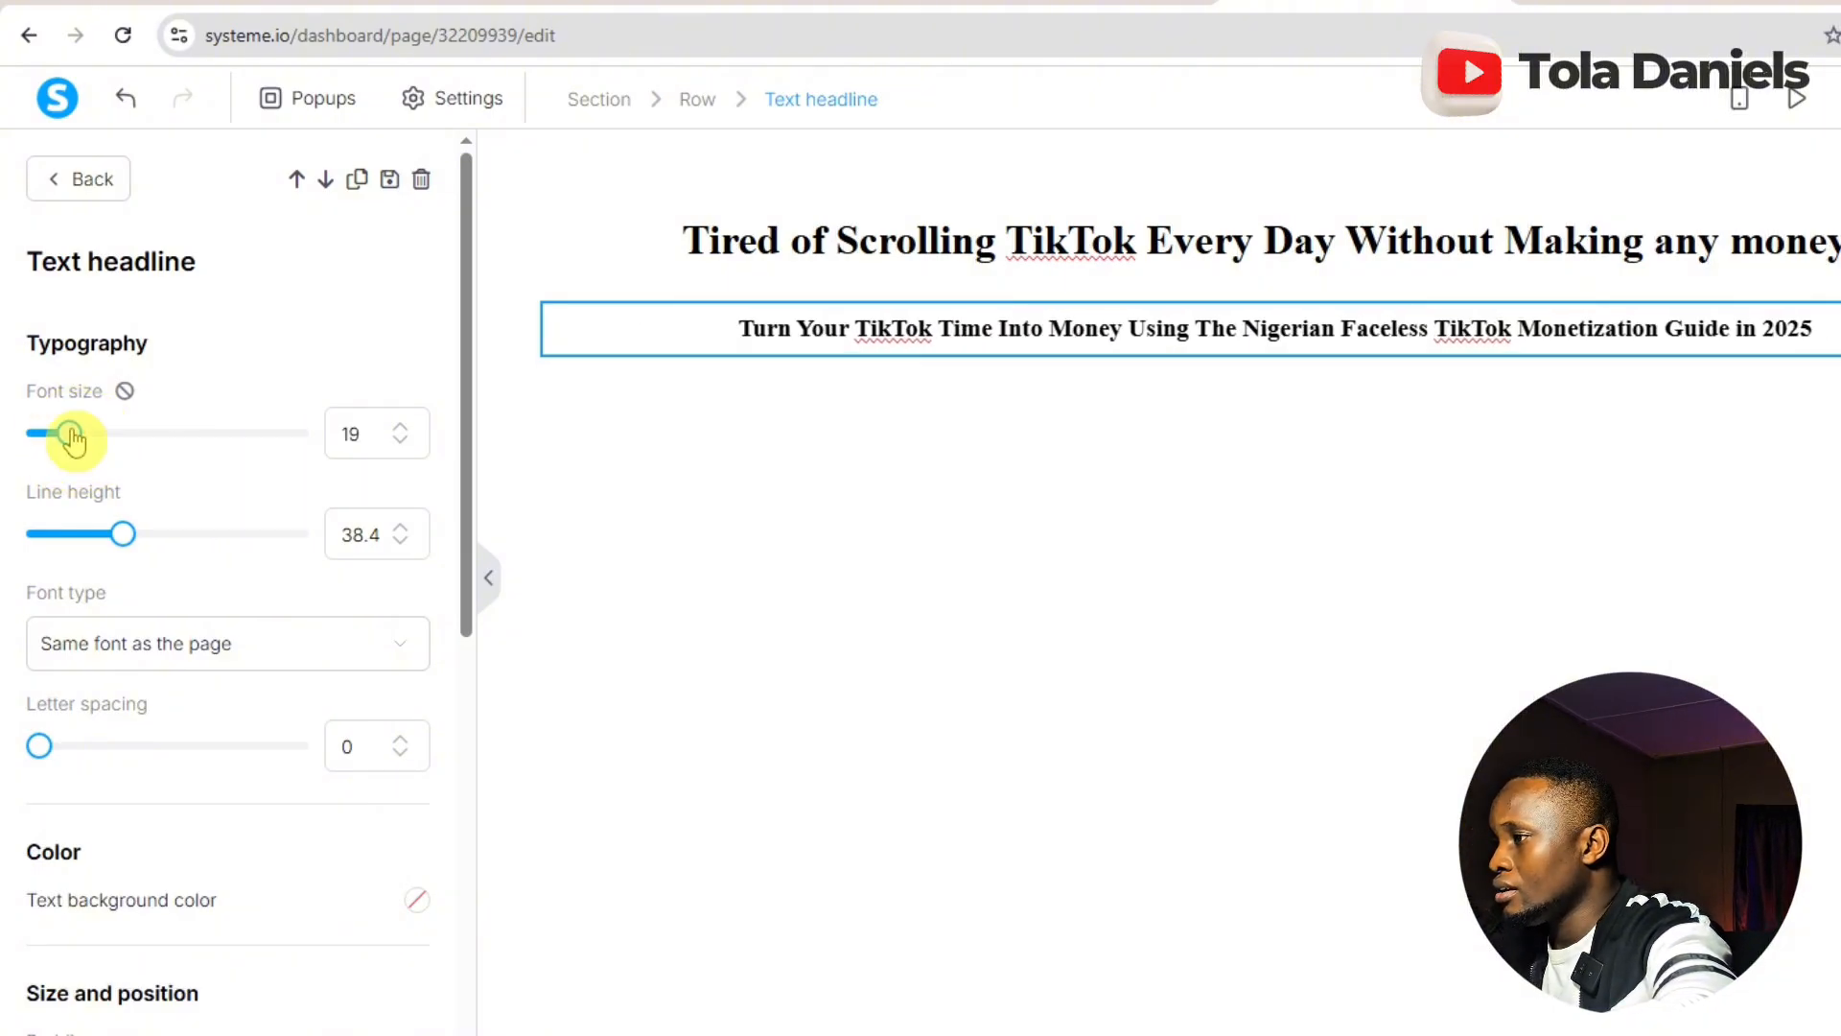
click(401, 429)
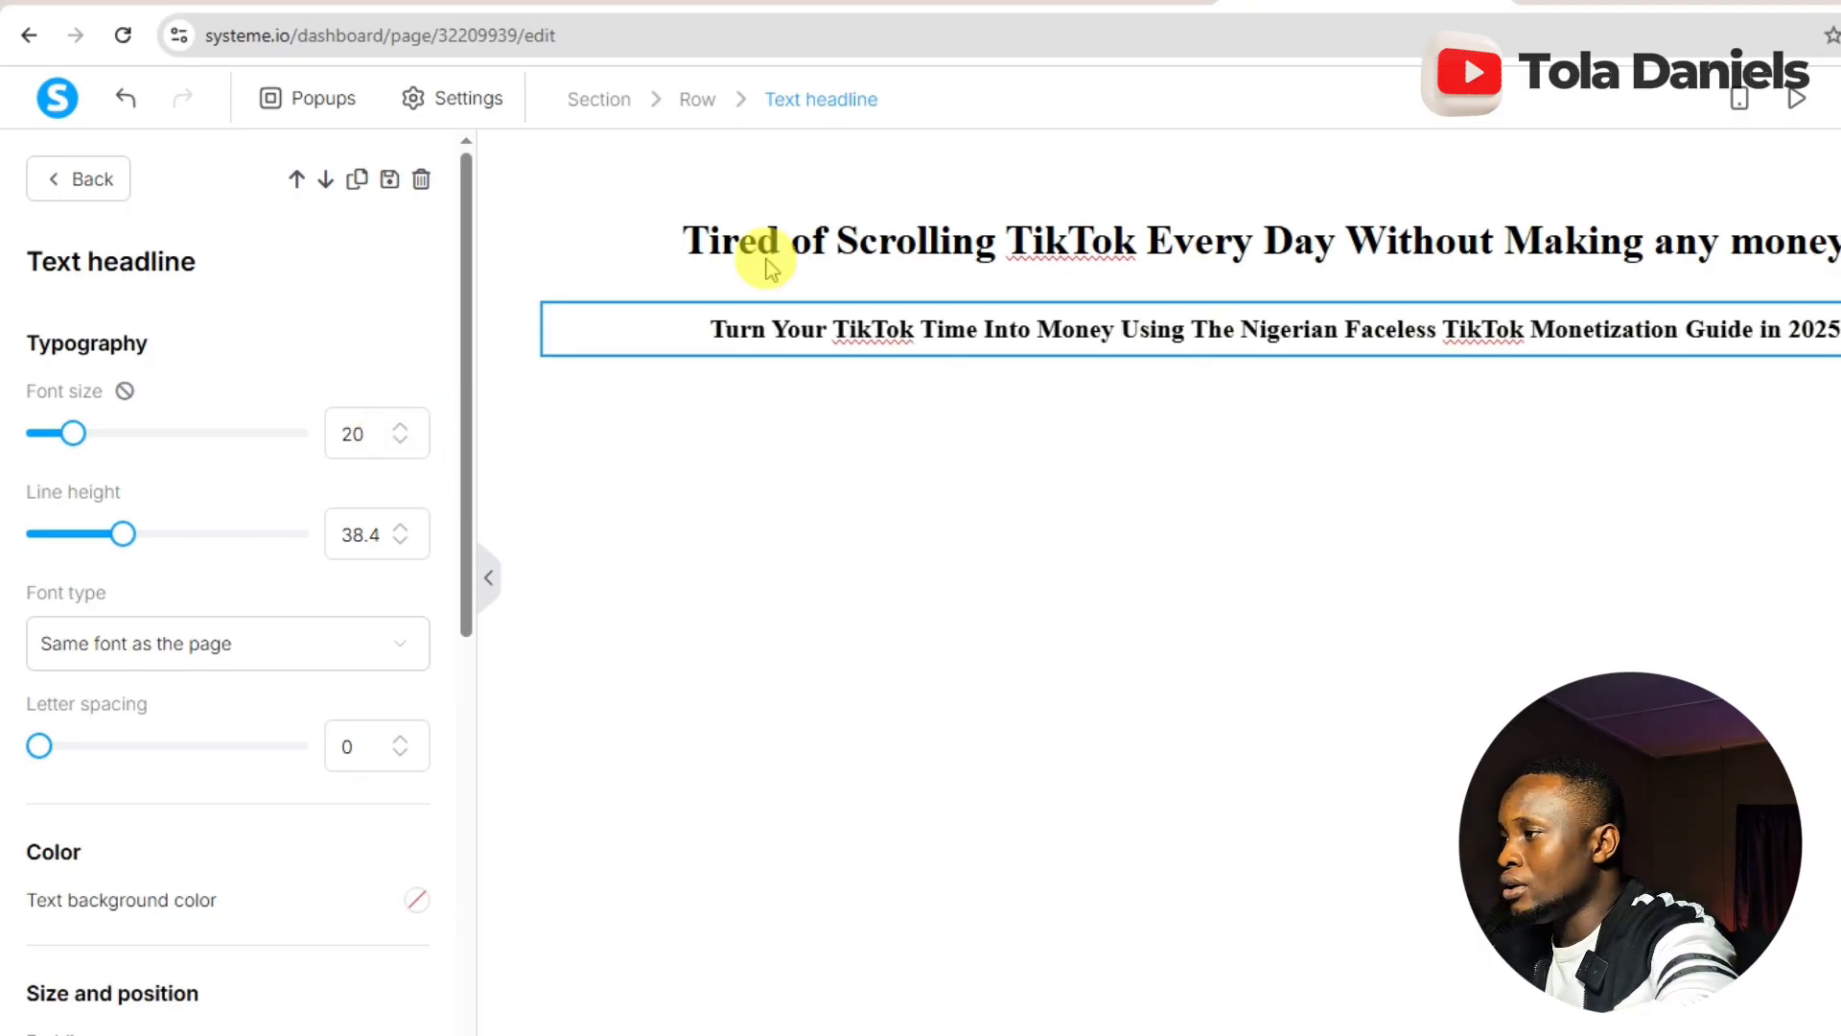
- Select the first headline and switch the page editor to the mobile view
click(811, 257)
click(812, 257)
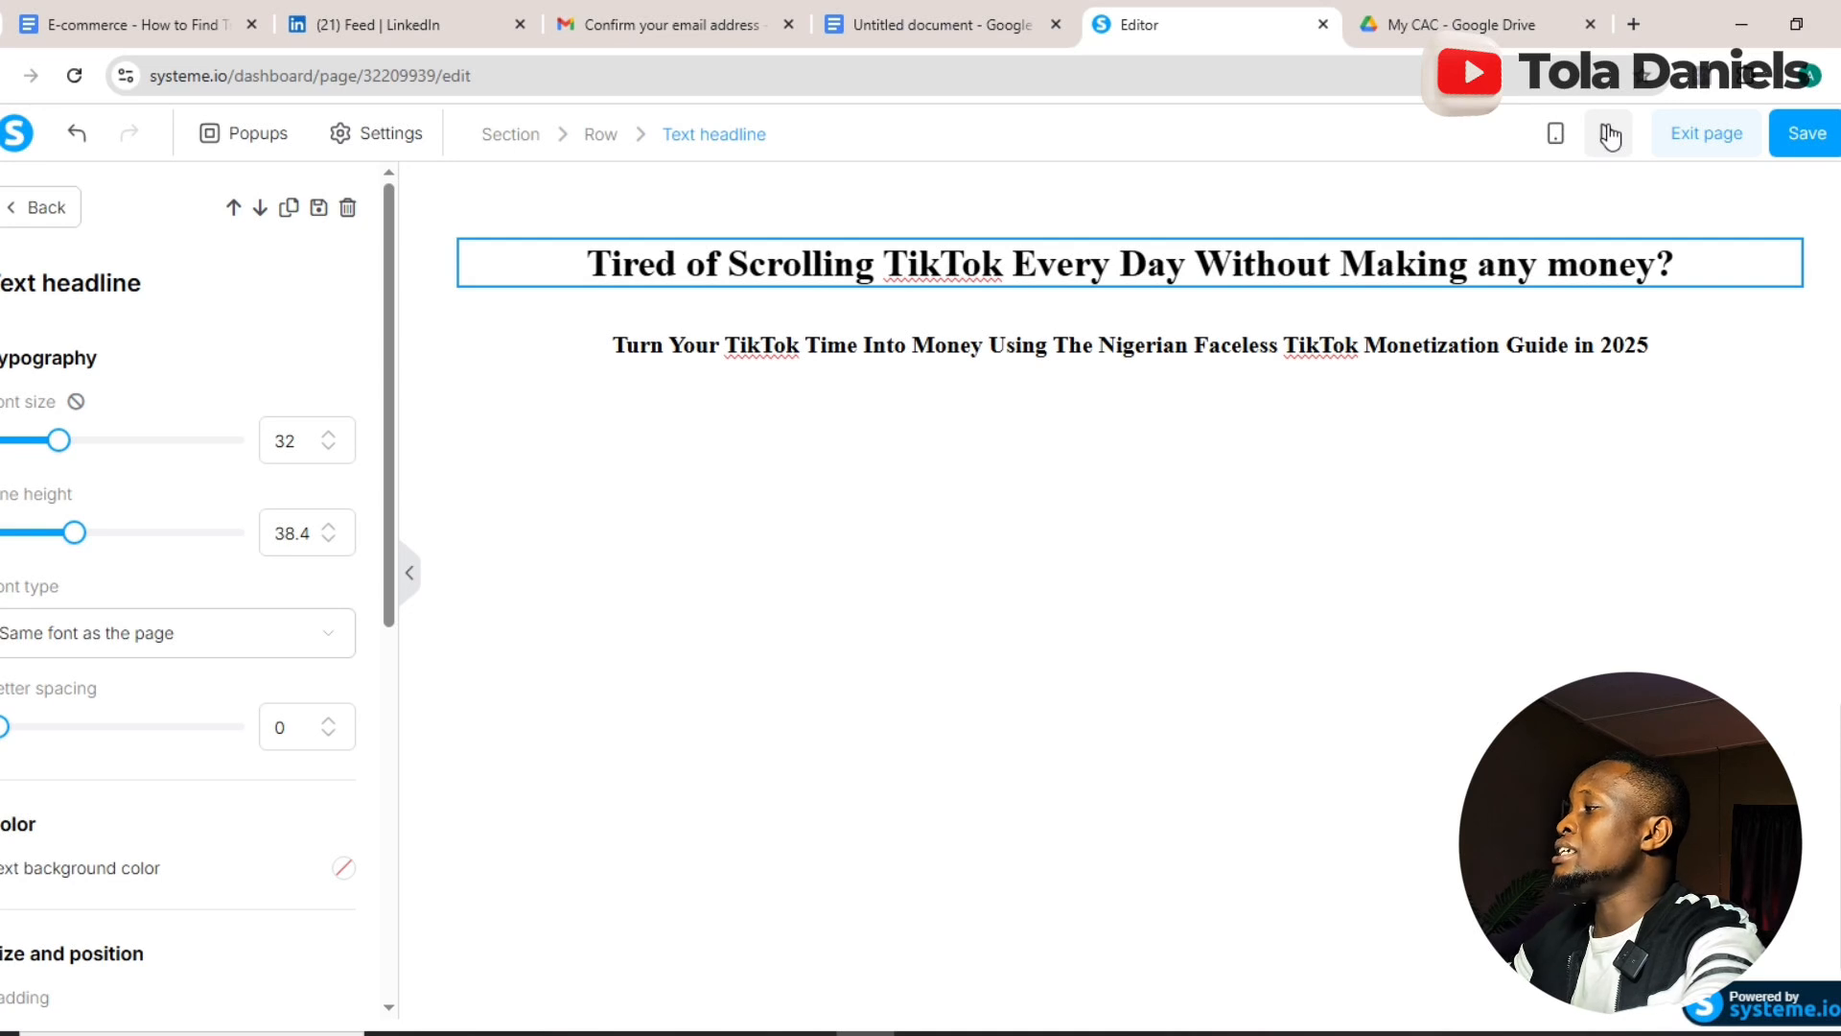
click(1558, 136)
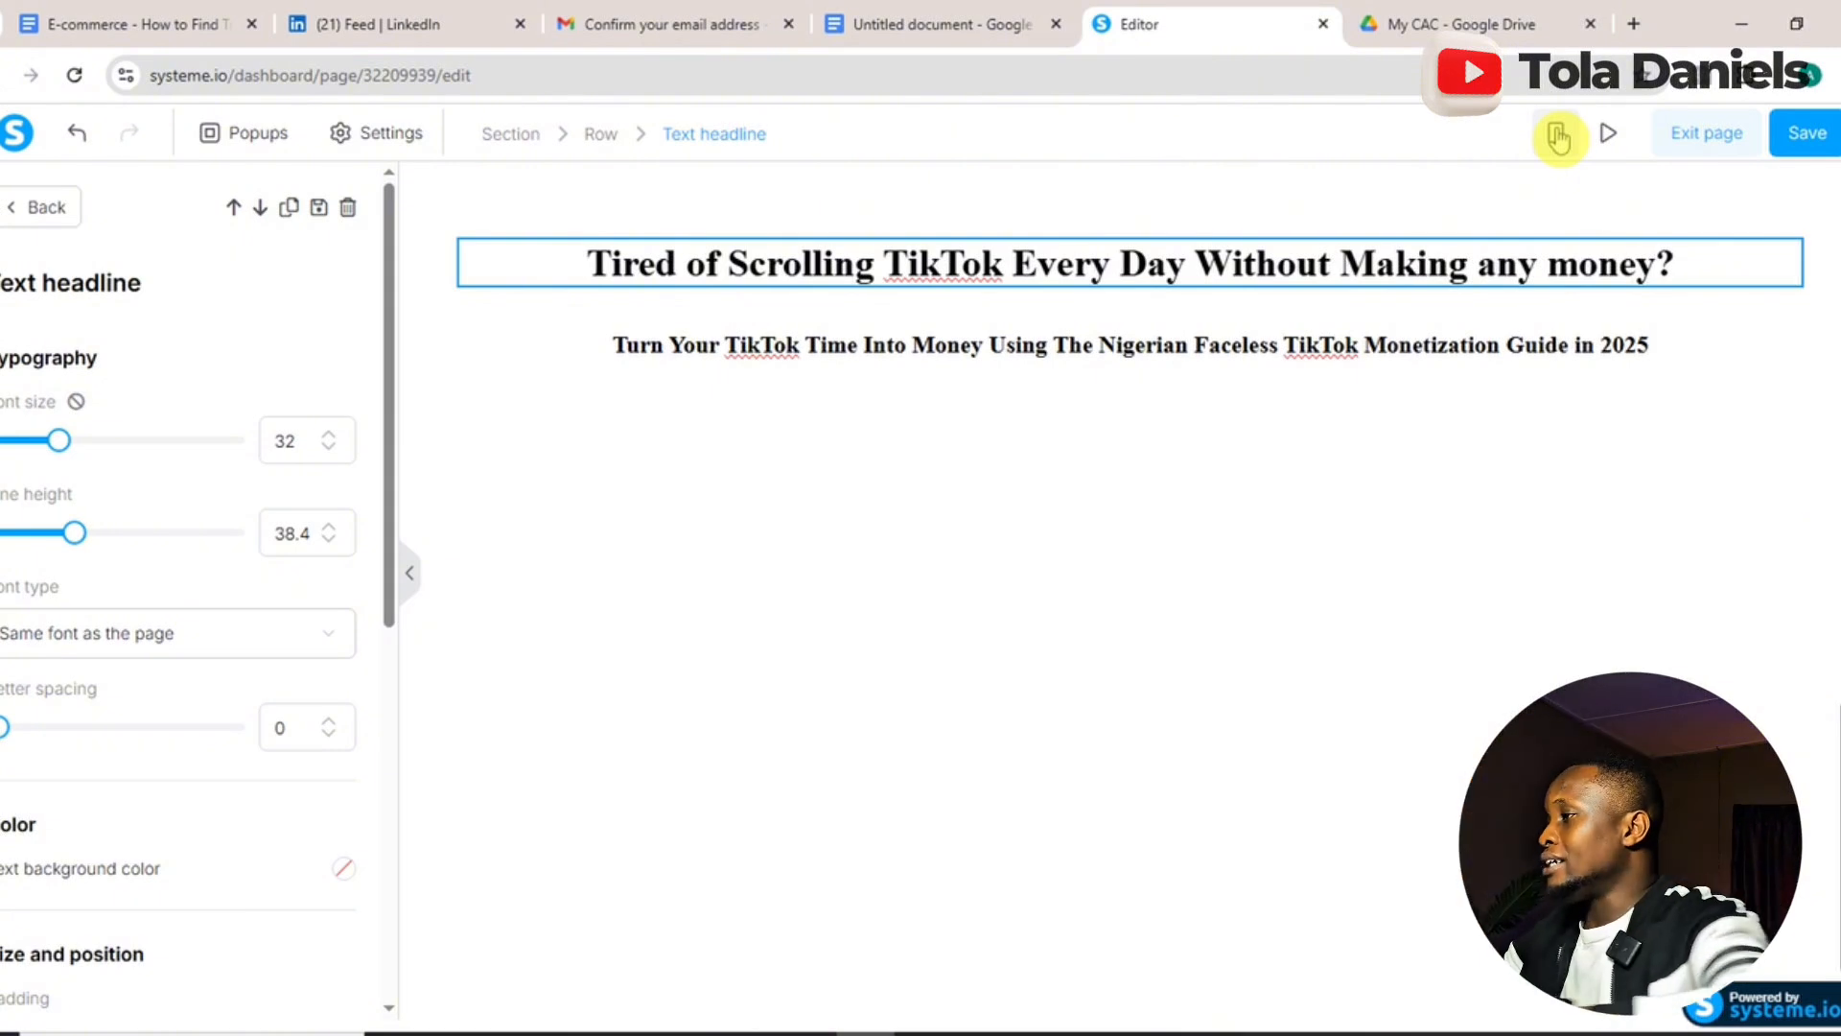
click(1560, 137)
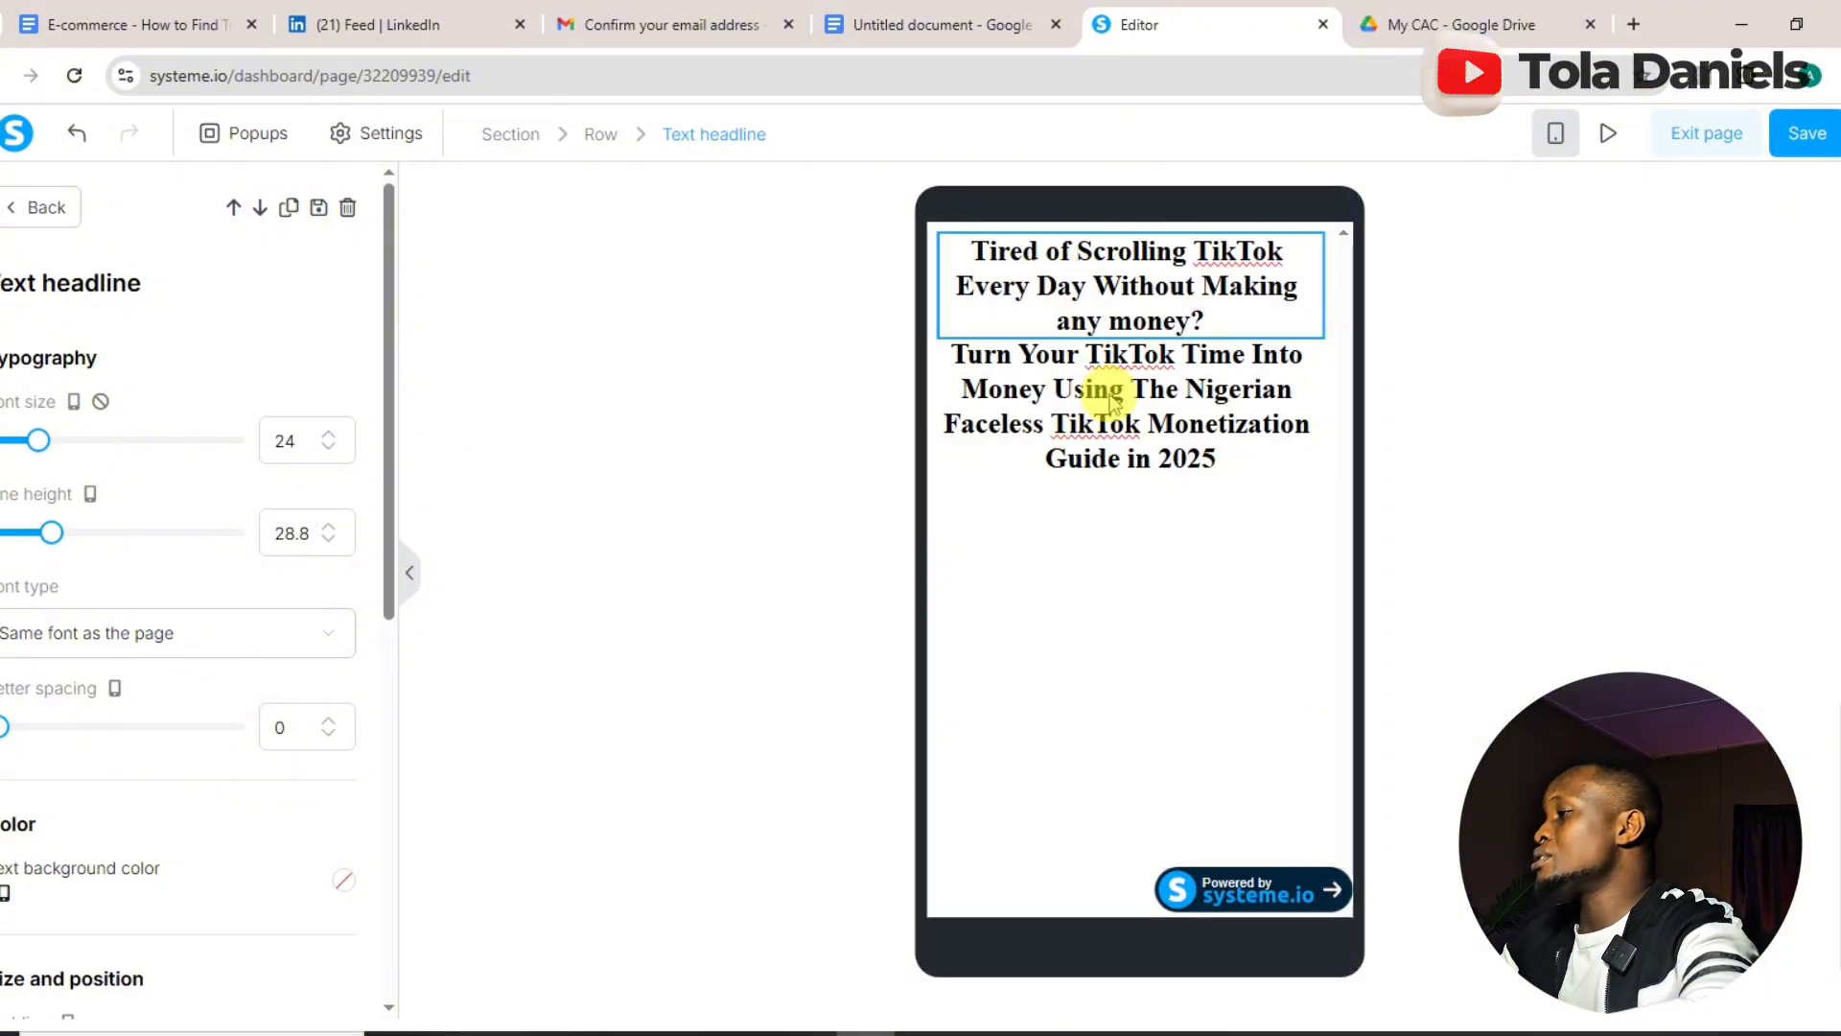
- Try font sizes 23 and 22 on the first headline in the mobile view and return it to 24
click(1081, 256)
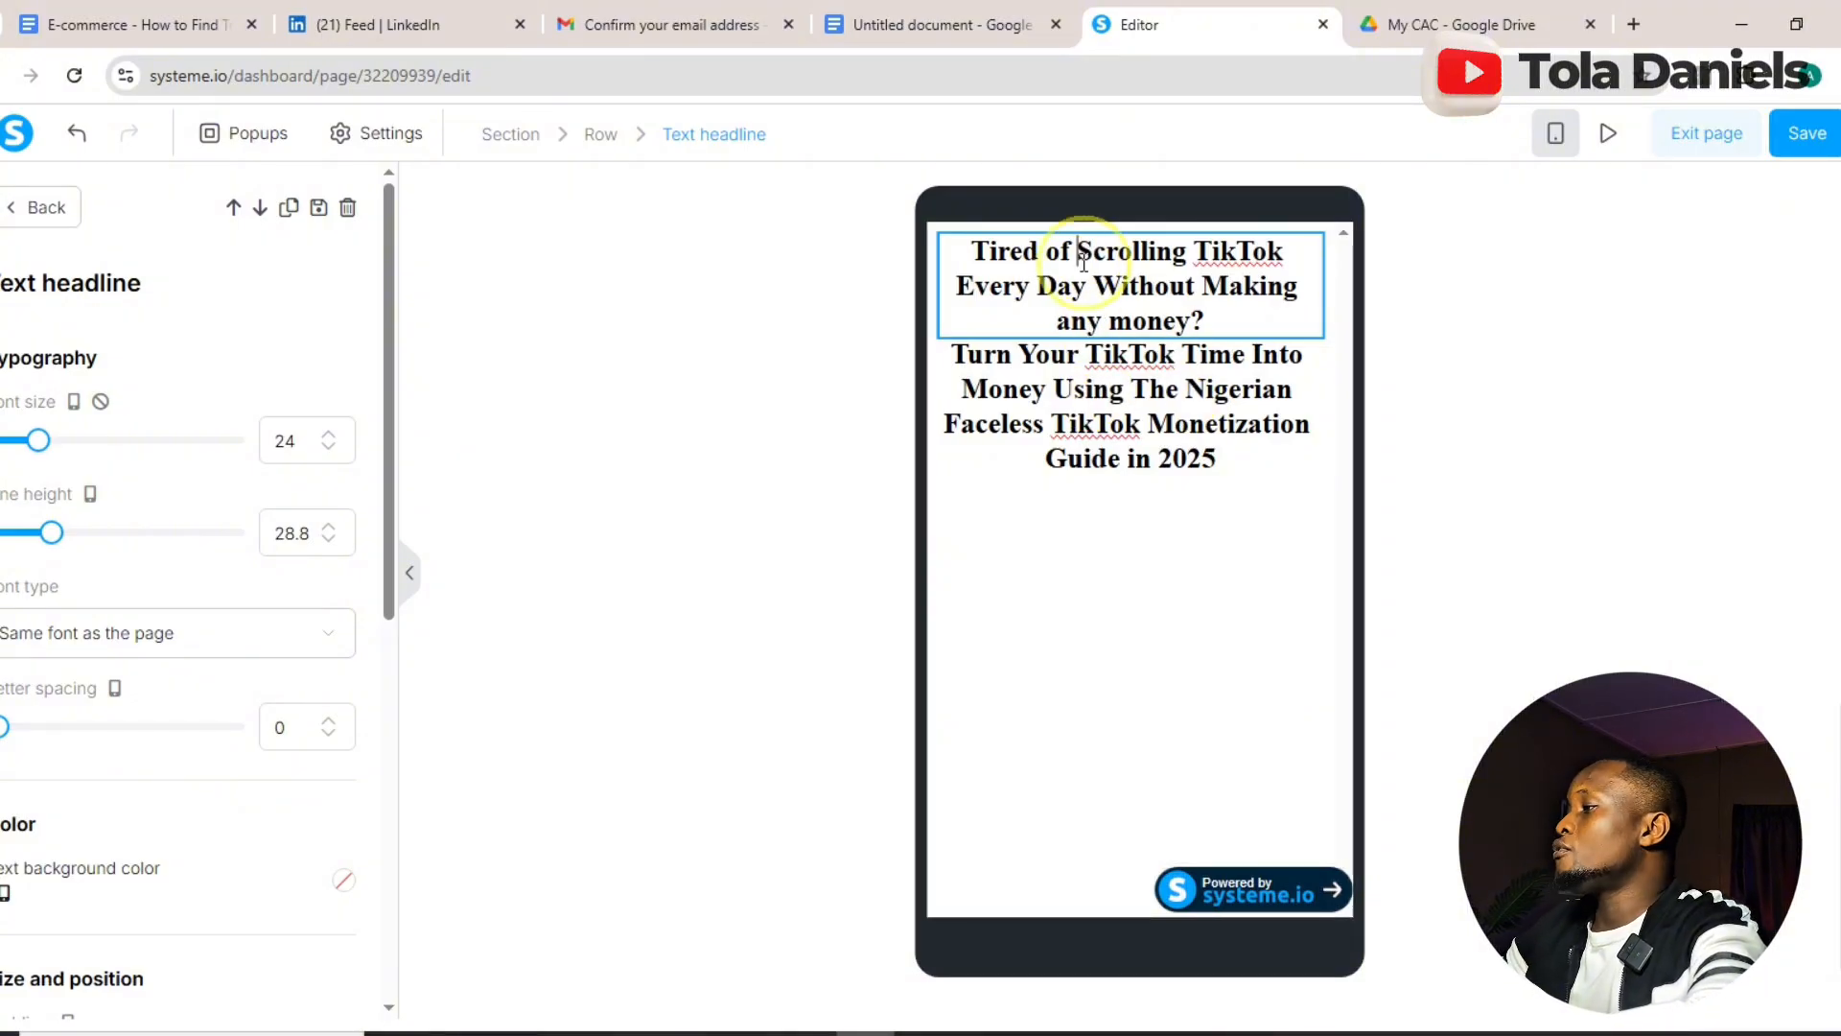
click(40, 441)
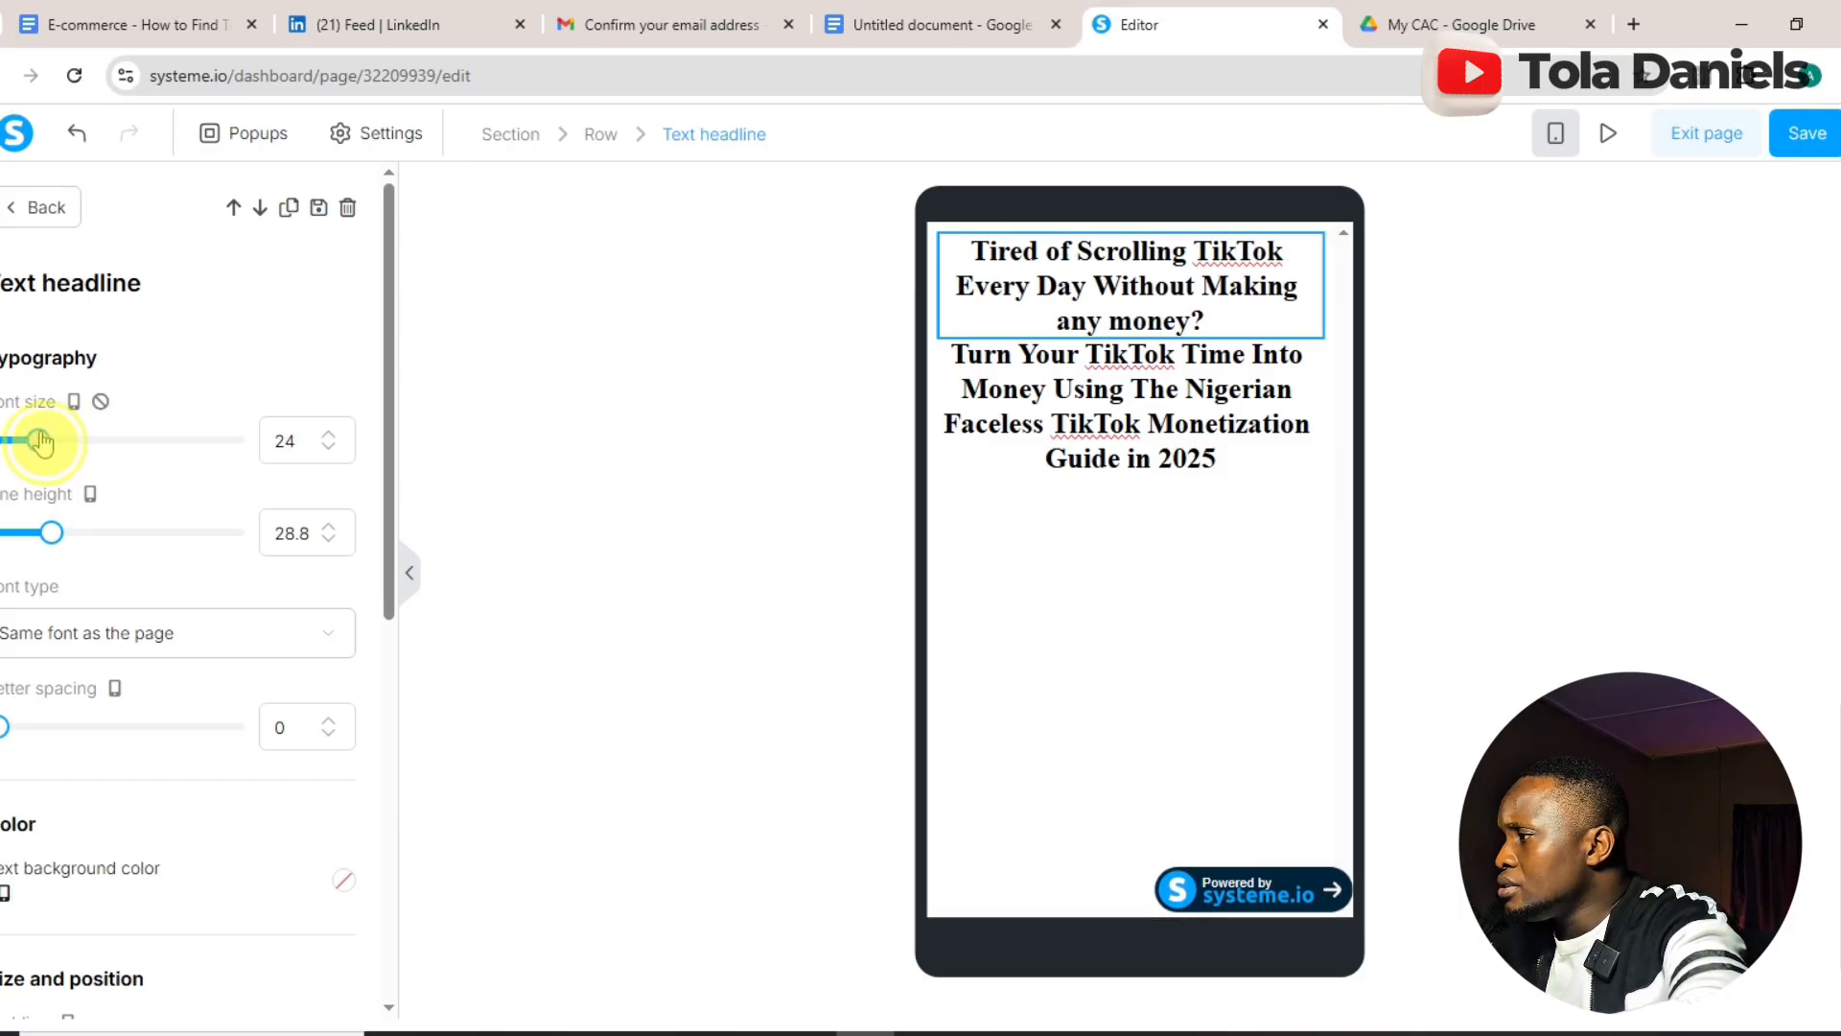
drag(40, 441, 37, 442)
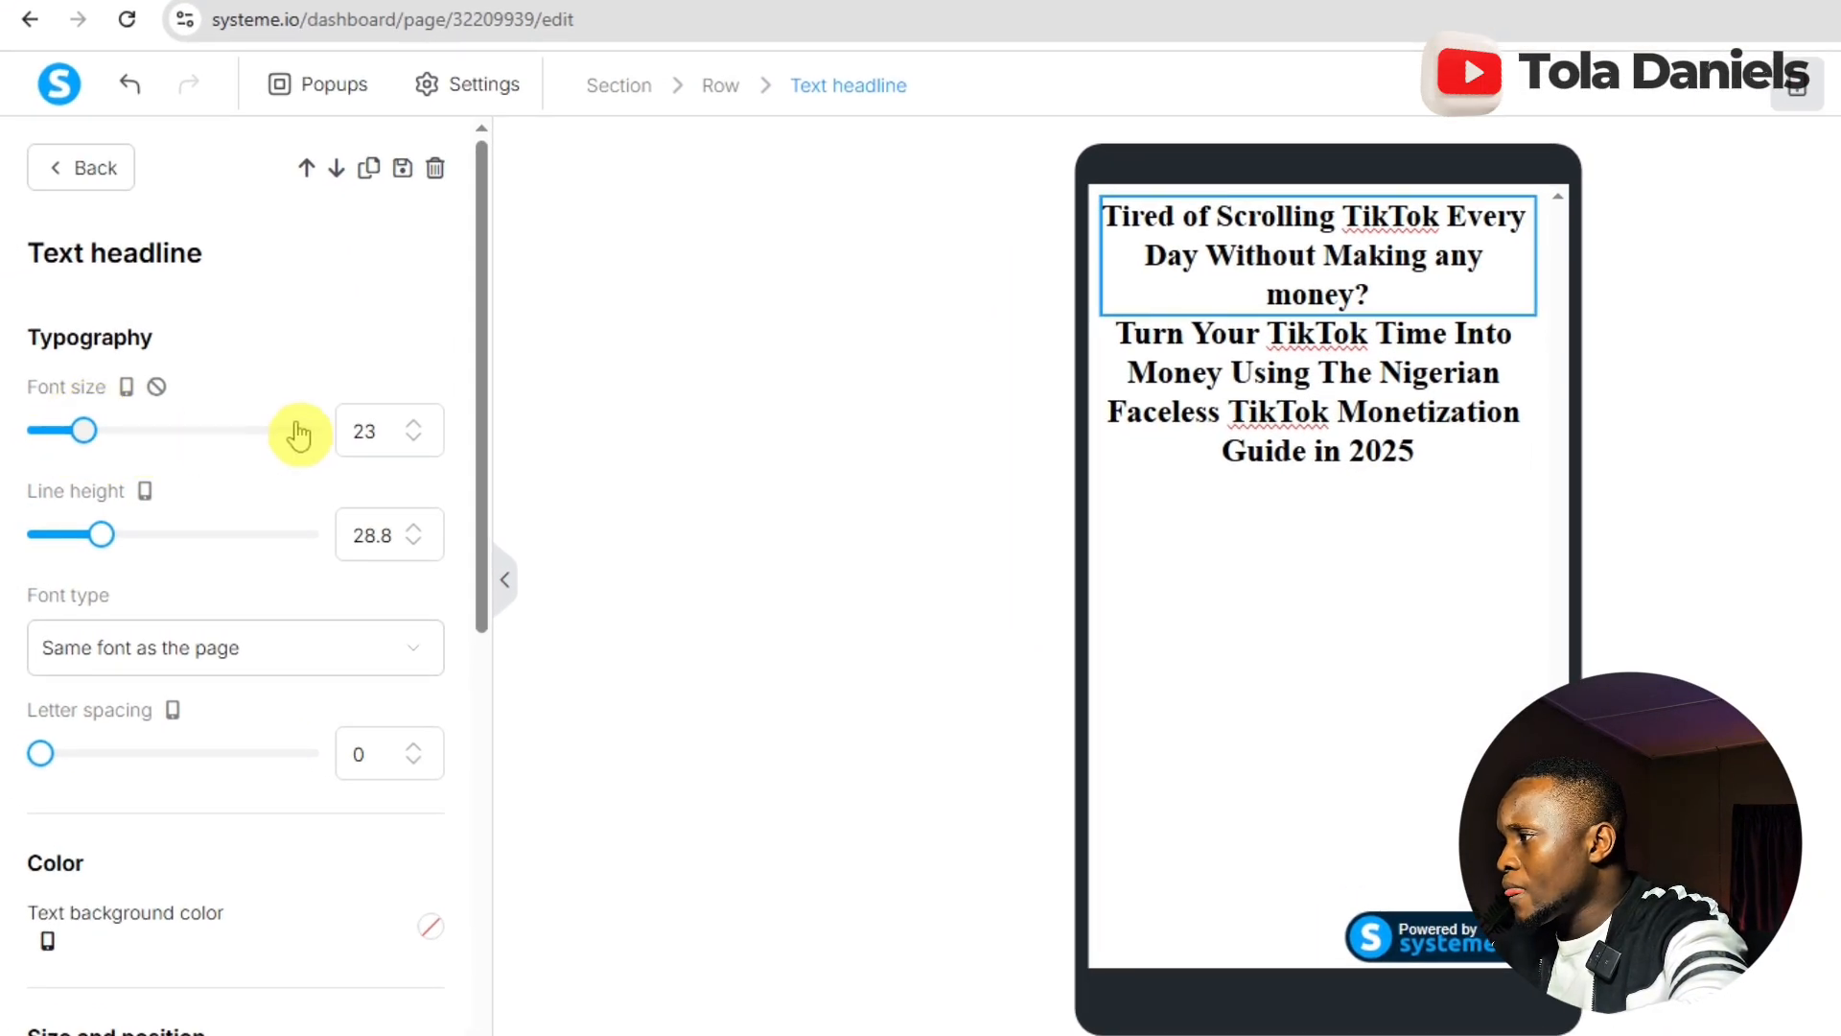
click(416, 443)
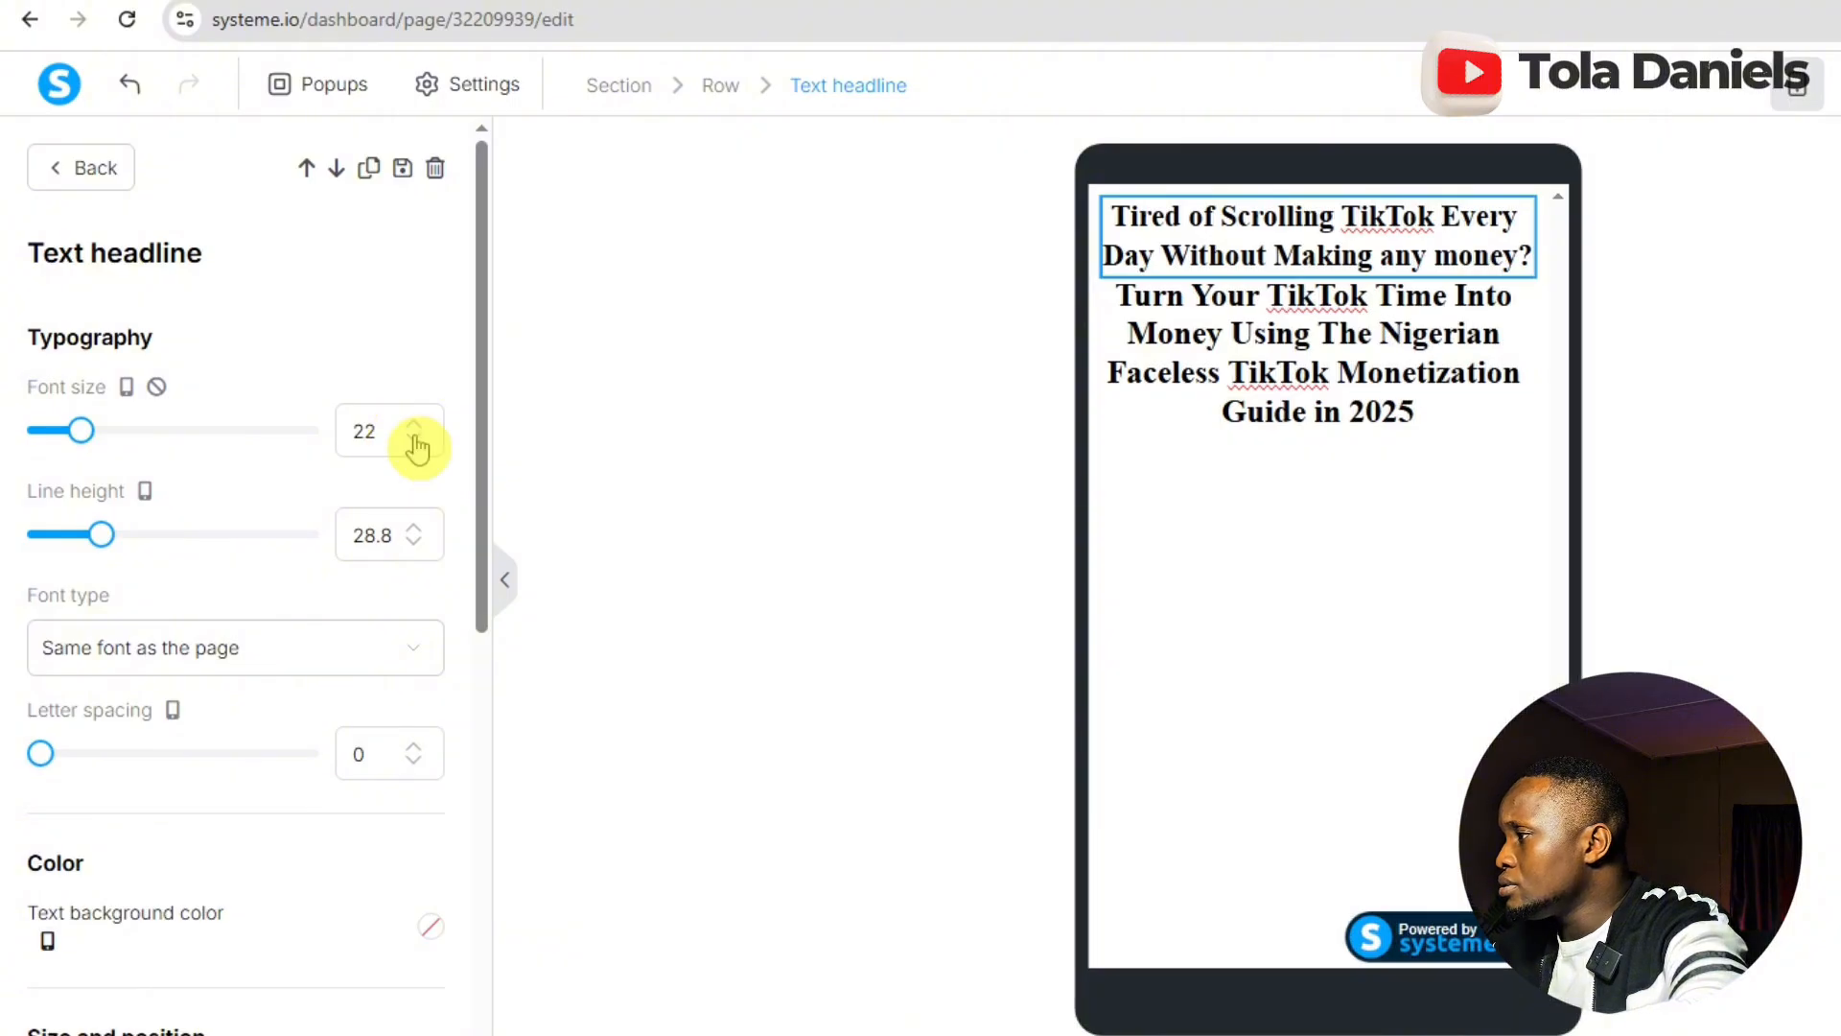
click(415, 423)
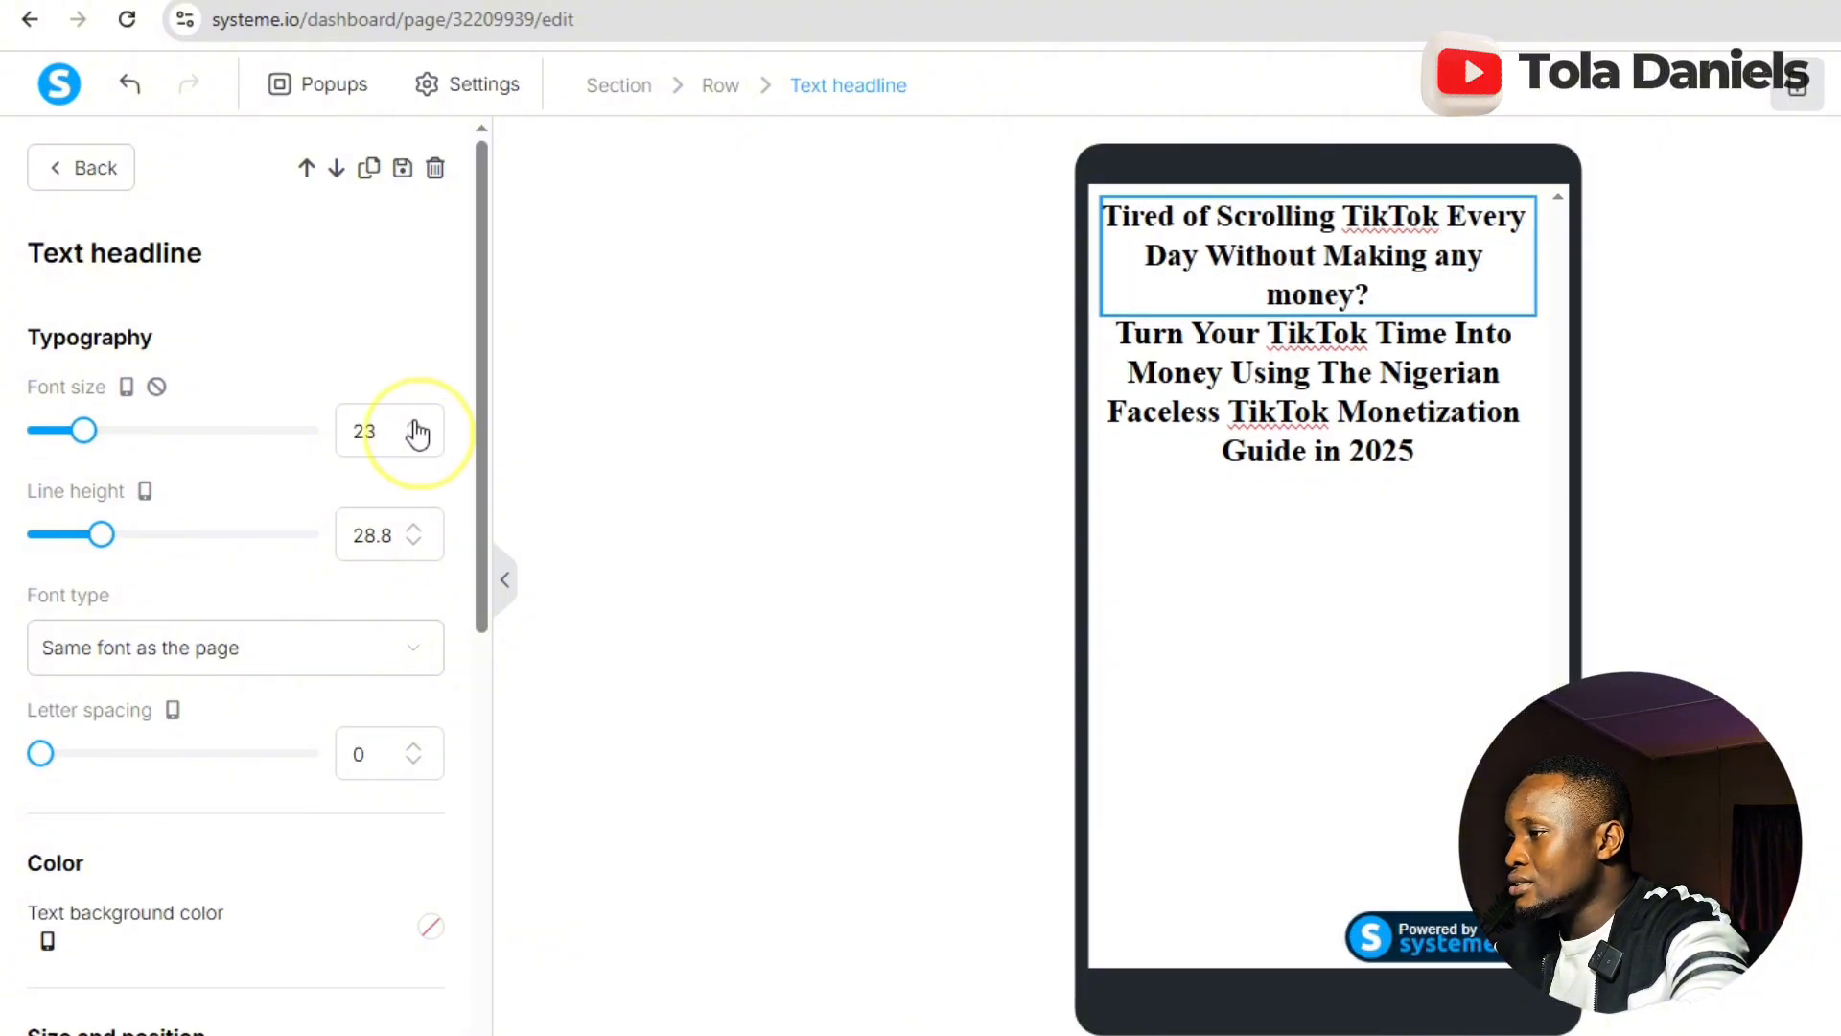
click(416, 423)
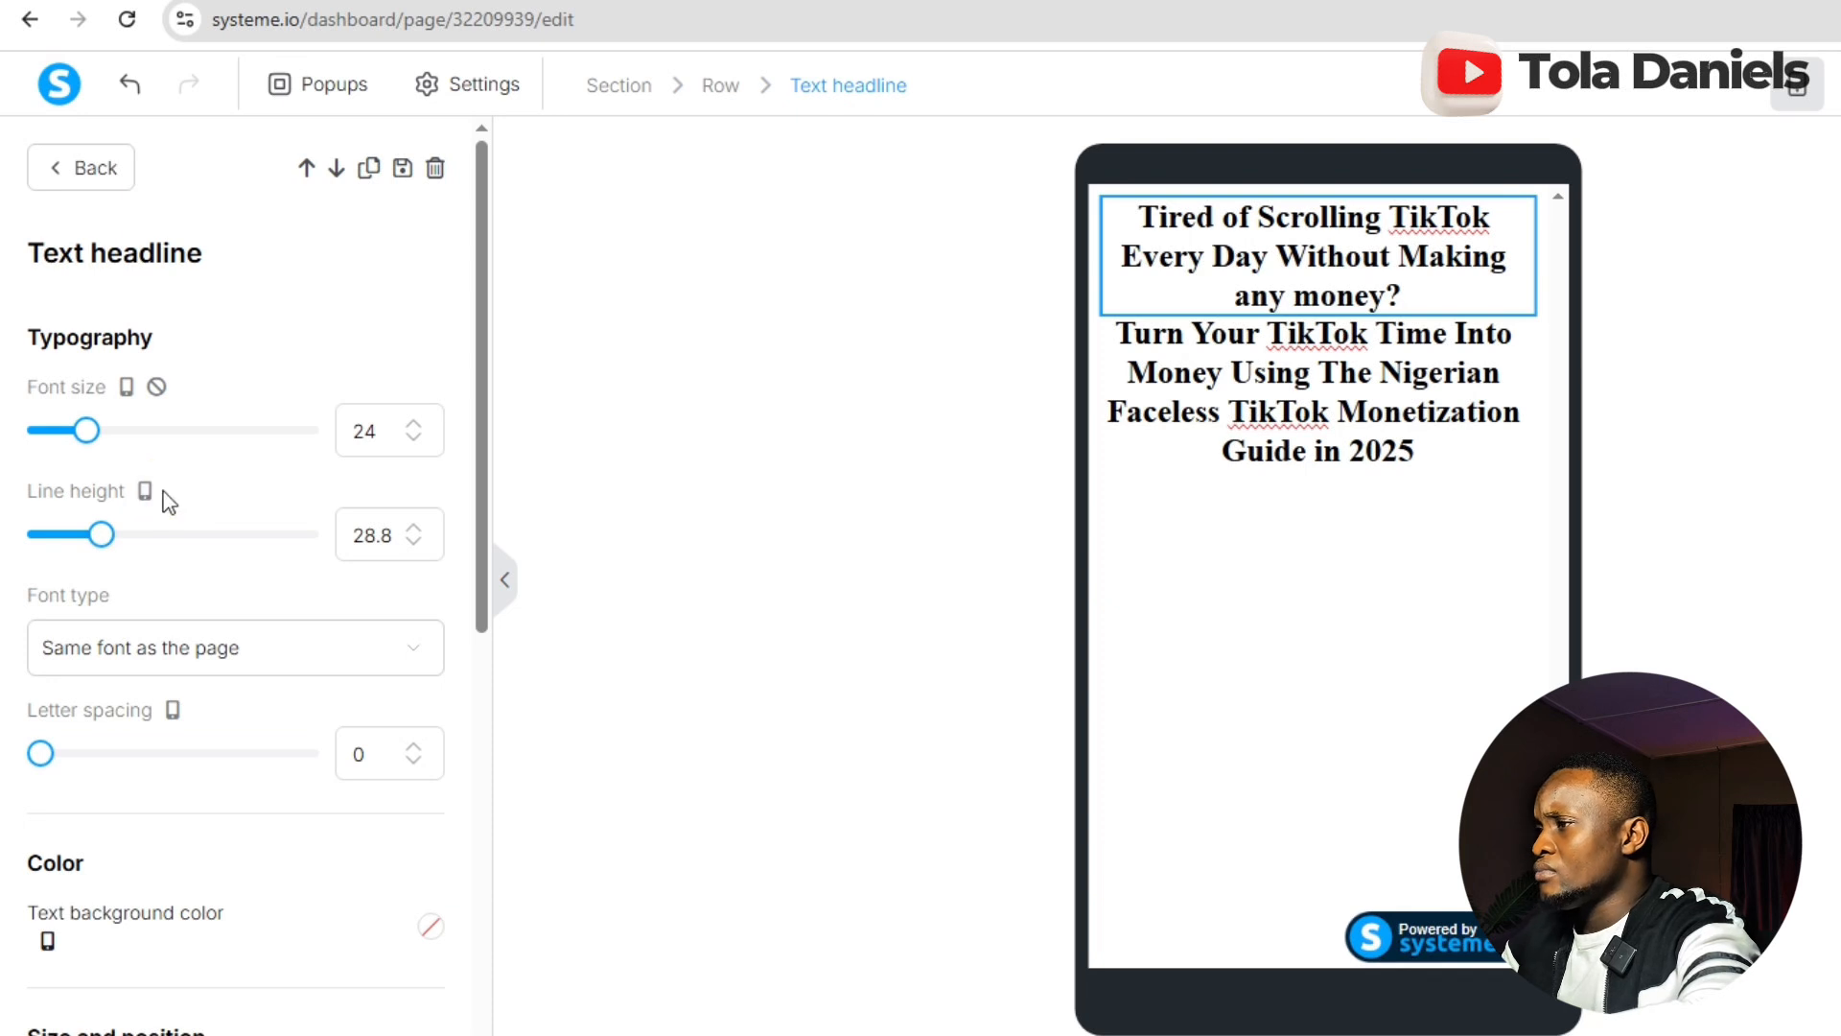
- Change the first headline's font to Poppins from Google Fonts
click(182, 660)
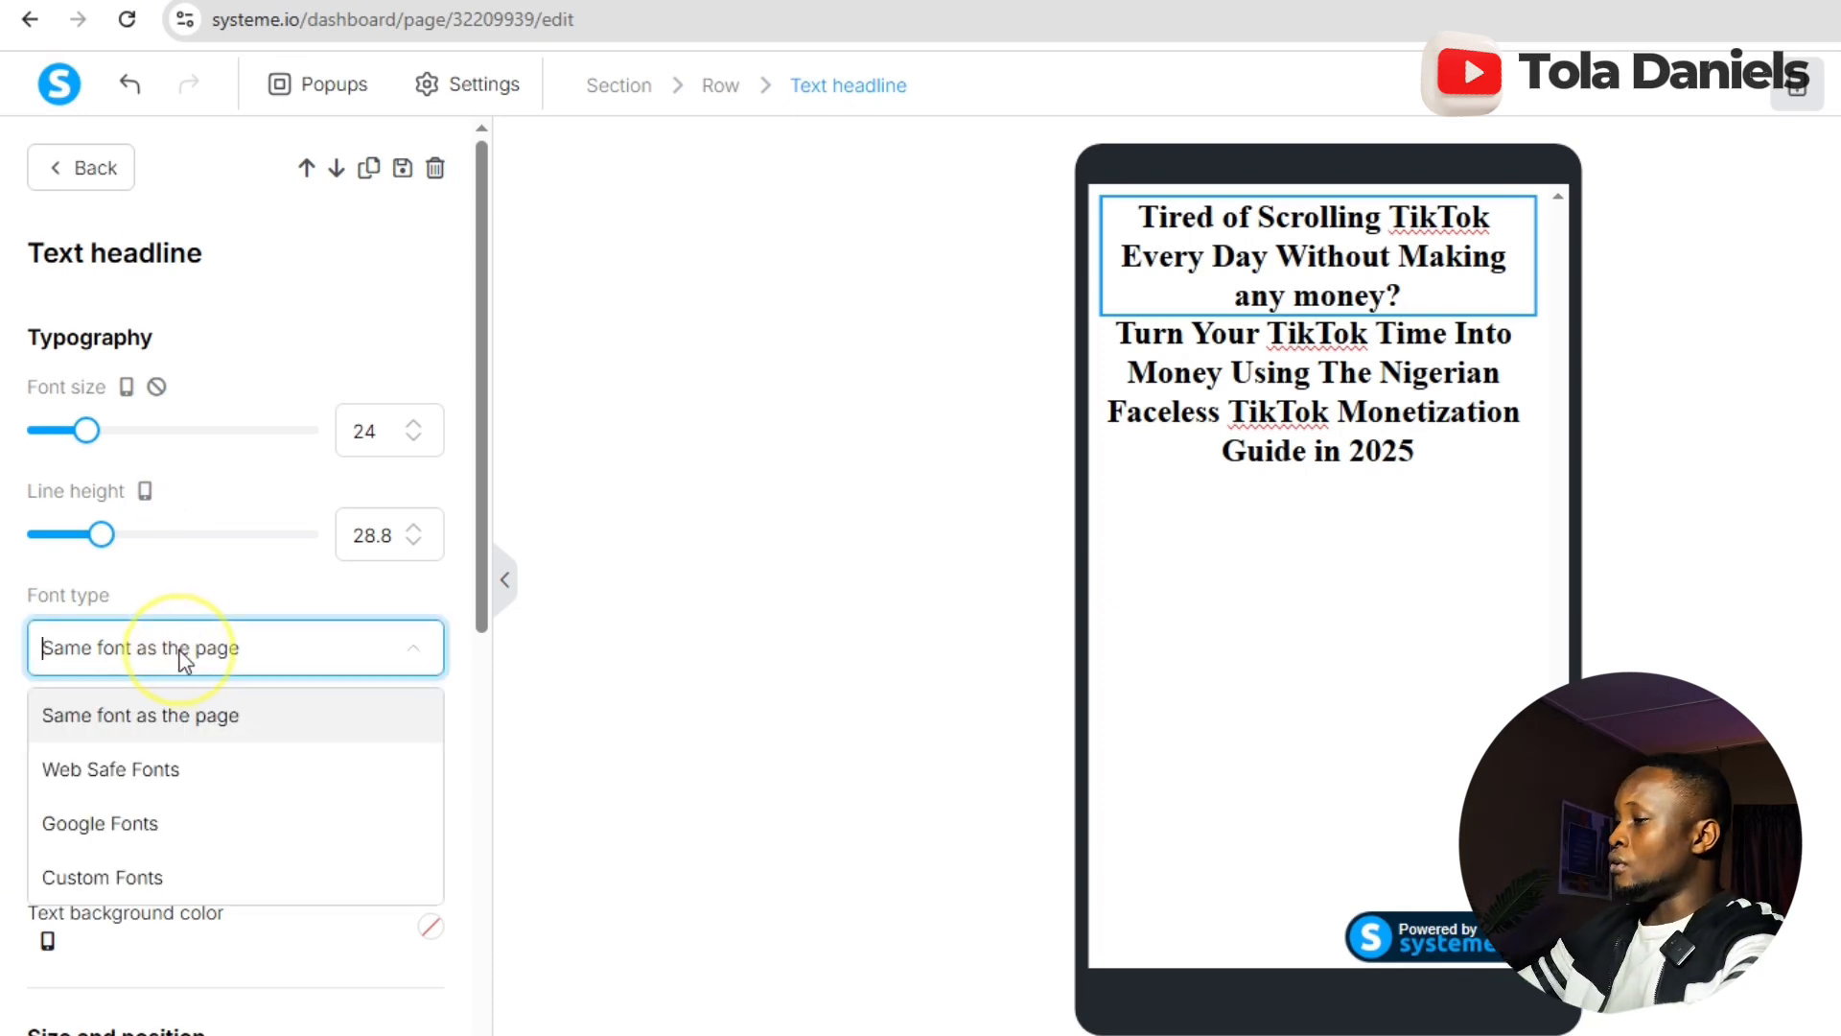
click(144, 825)
click(148, 729)
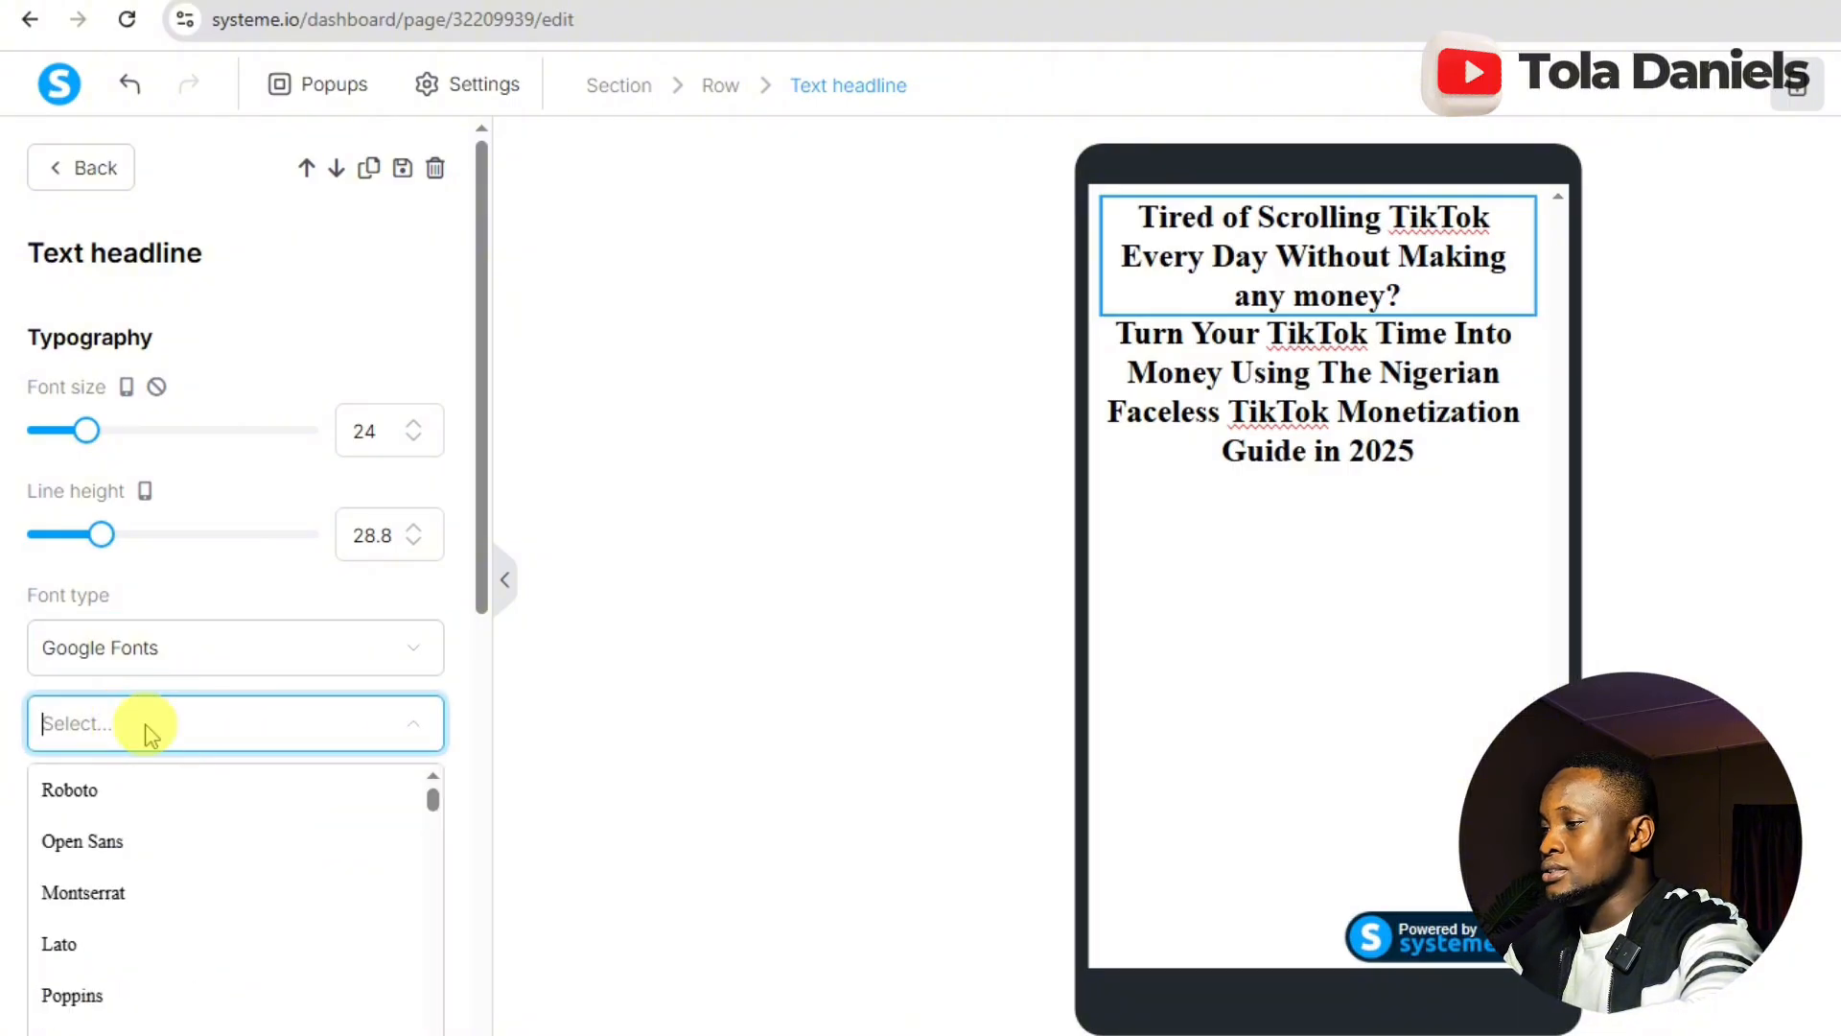
text(pop)
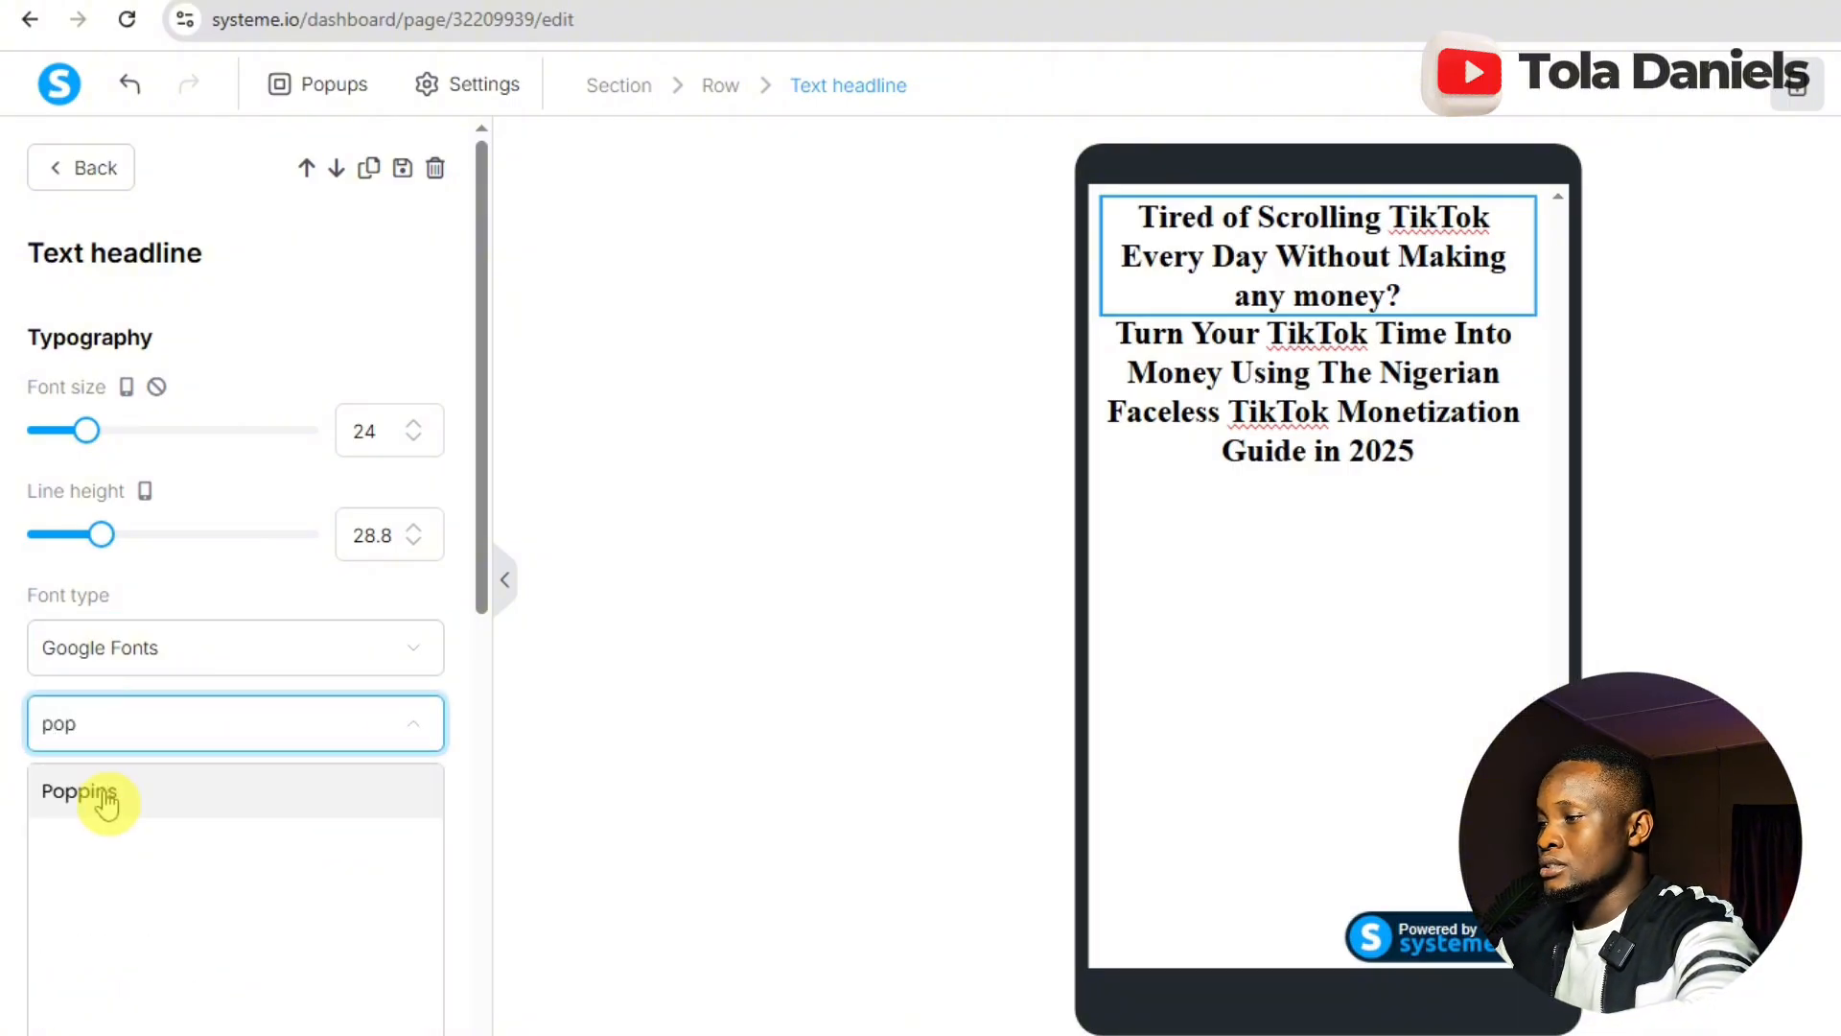
click(97, 793)
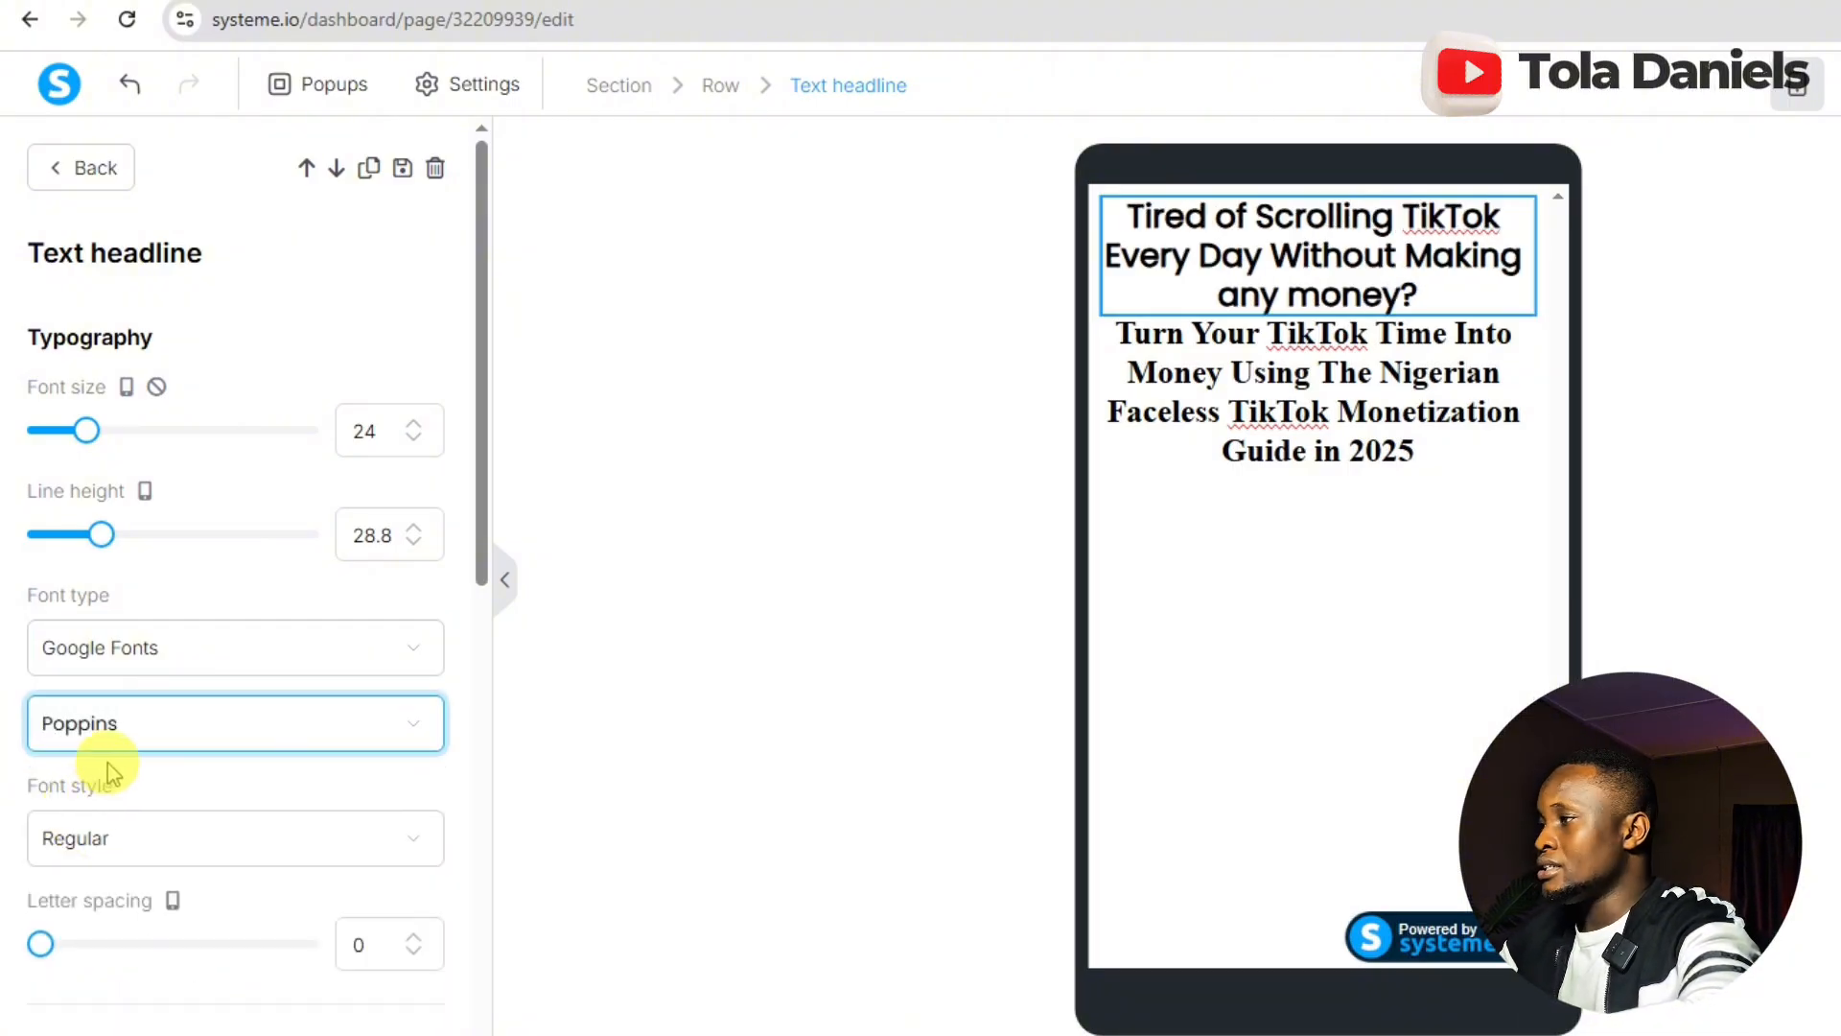
- Set the first headline's font style to Extra-bold 800 and its mobile line height to 26
click(125, 841)
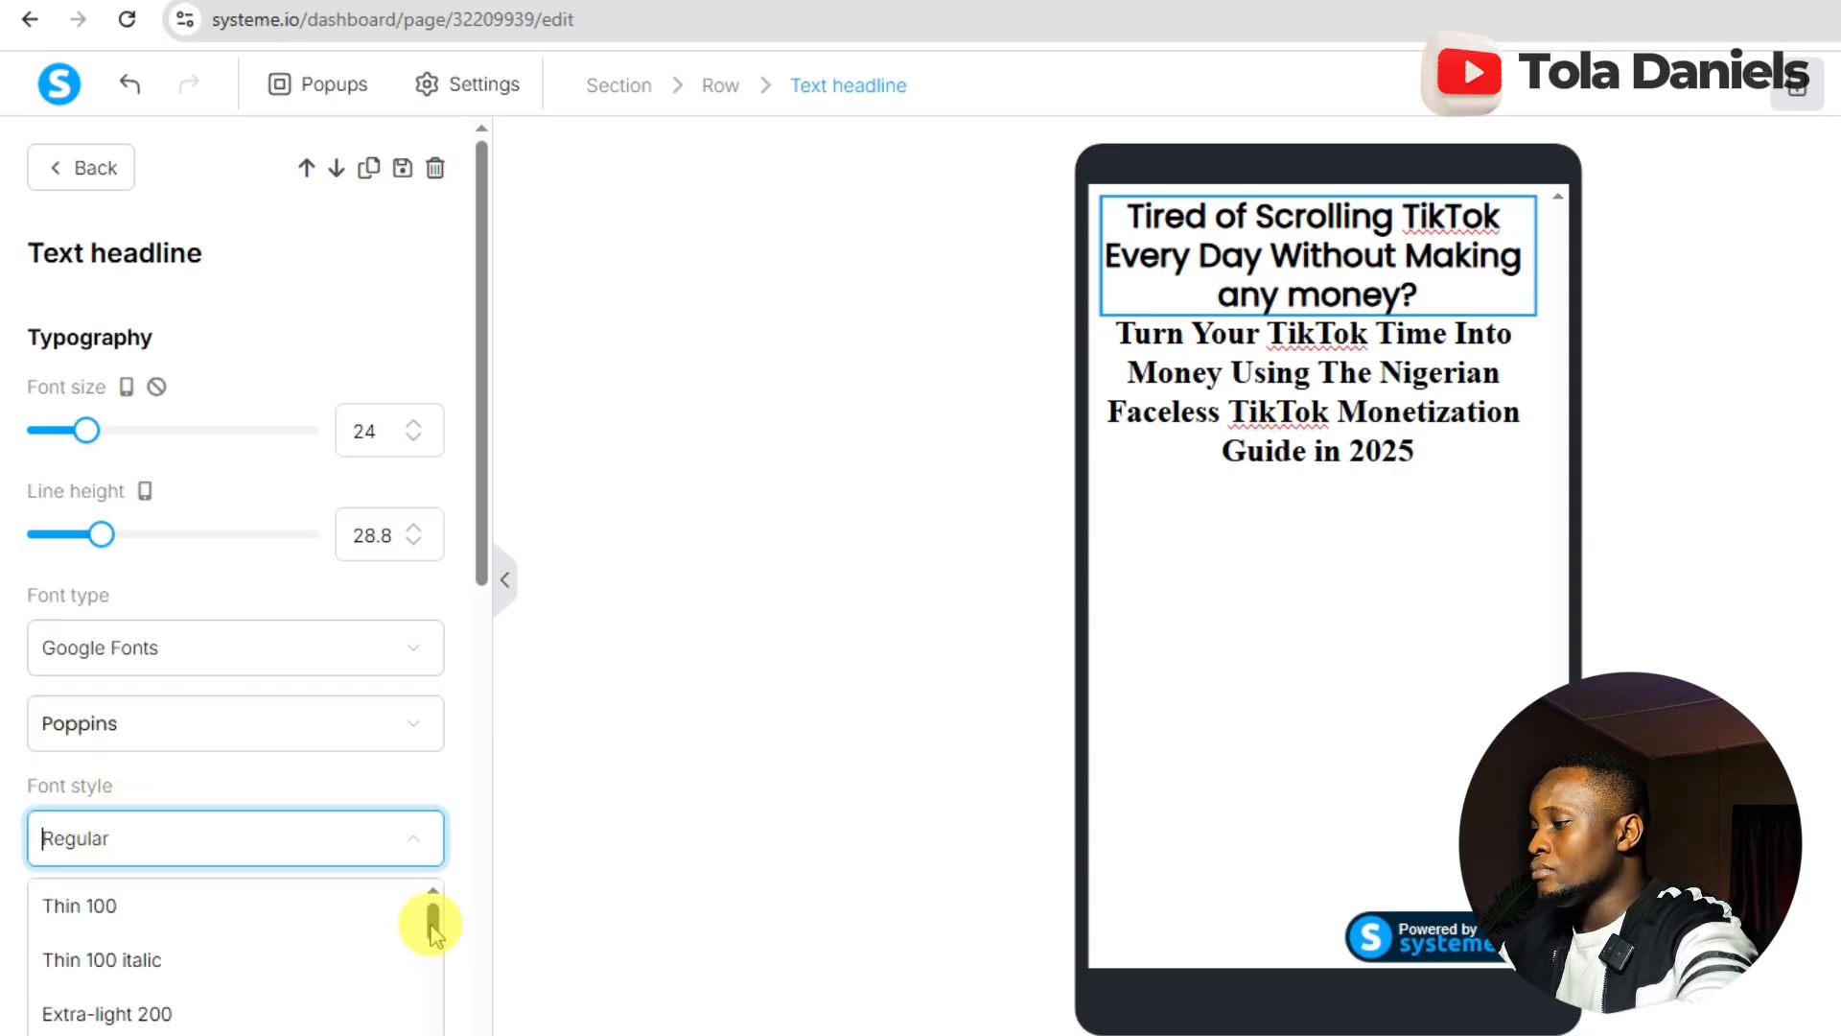
drag(434, 929, 434, 1032)
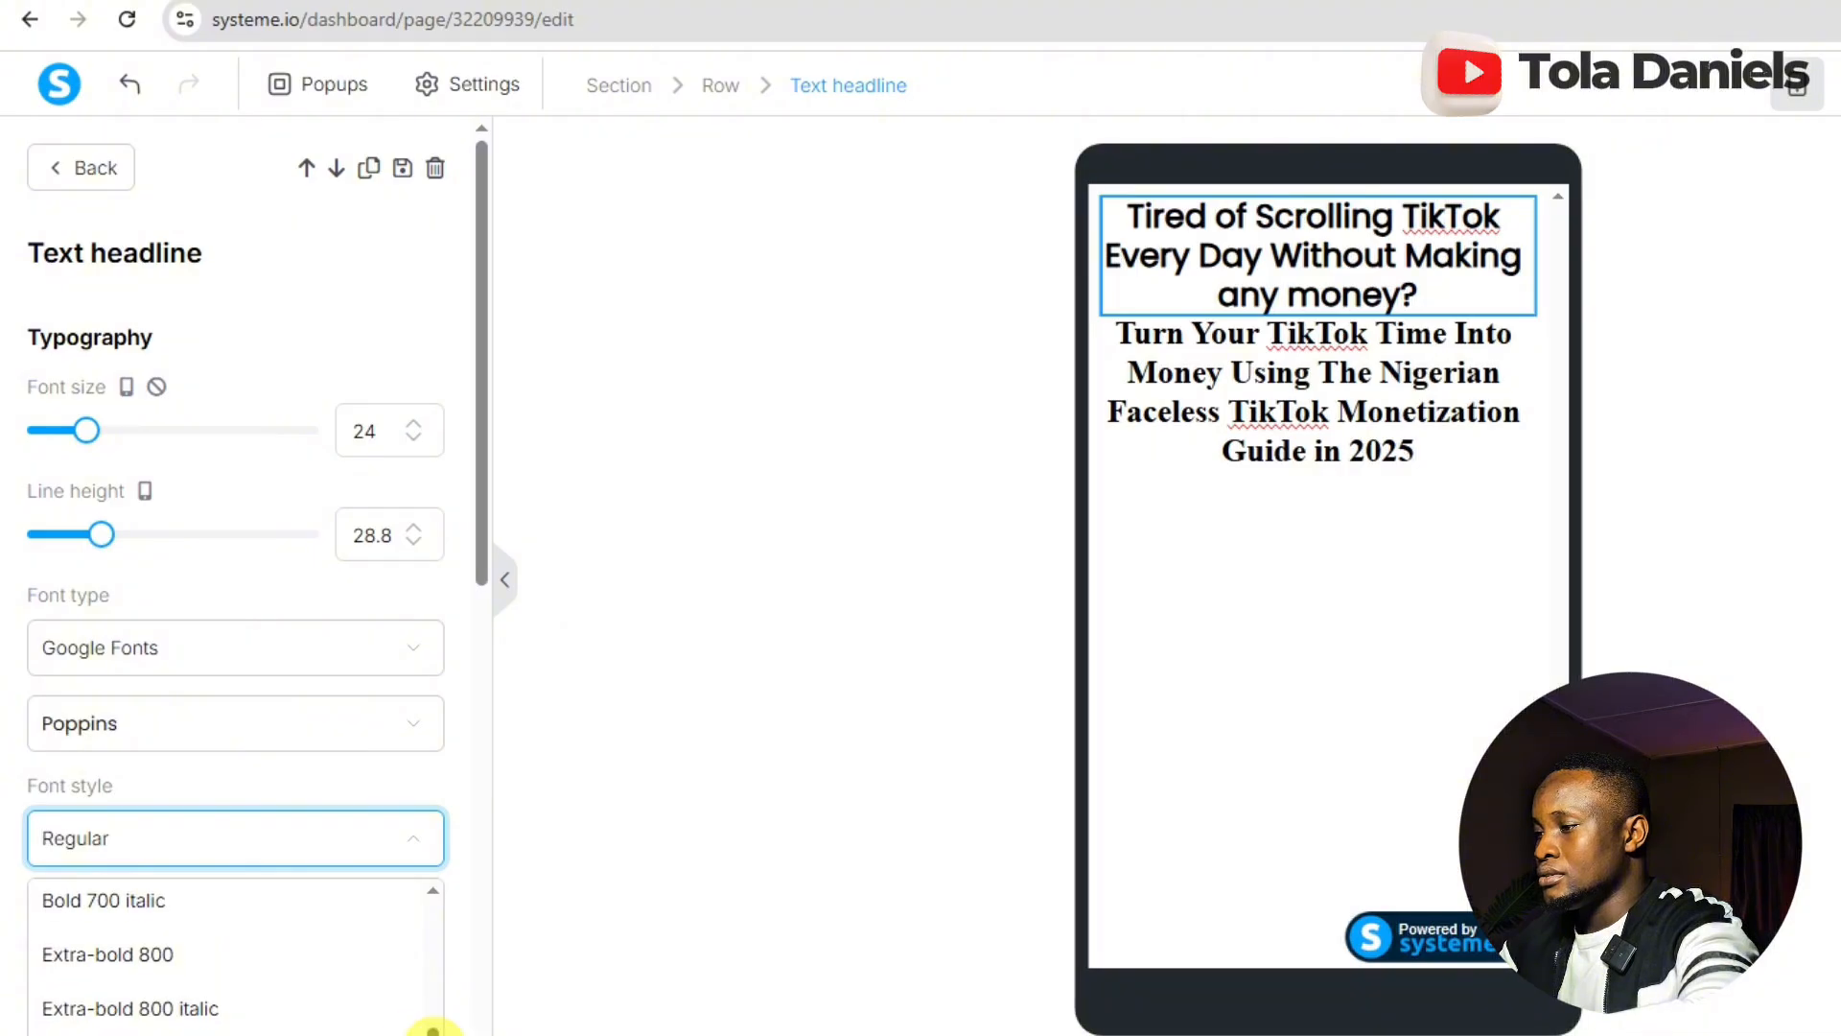
click(165, 959)
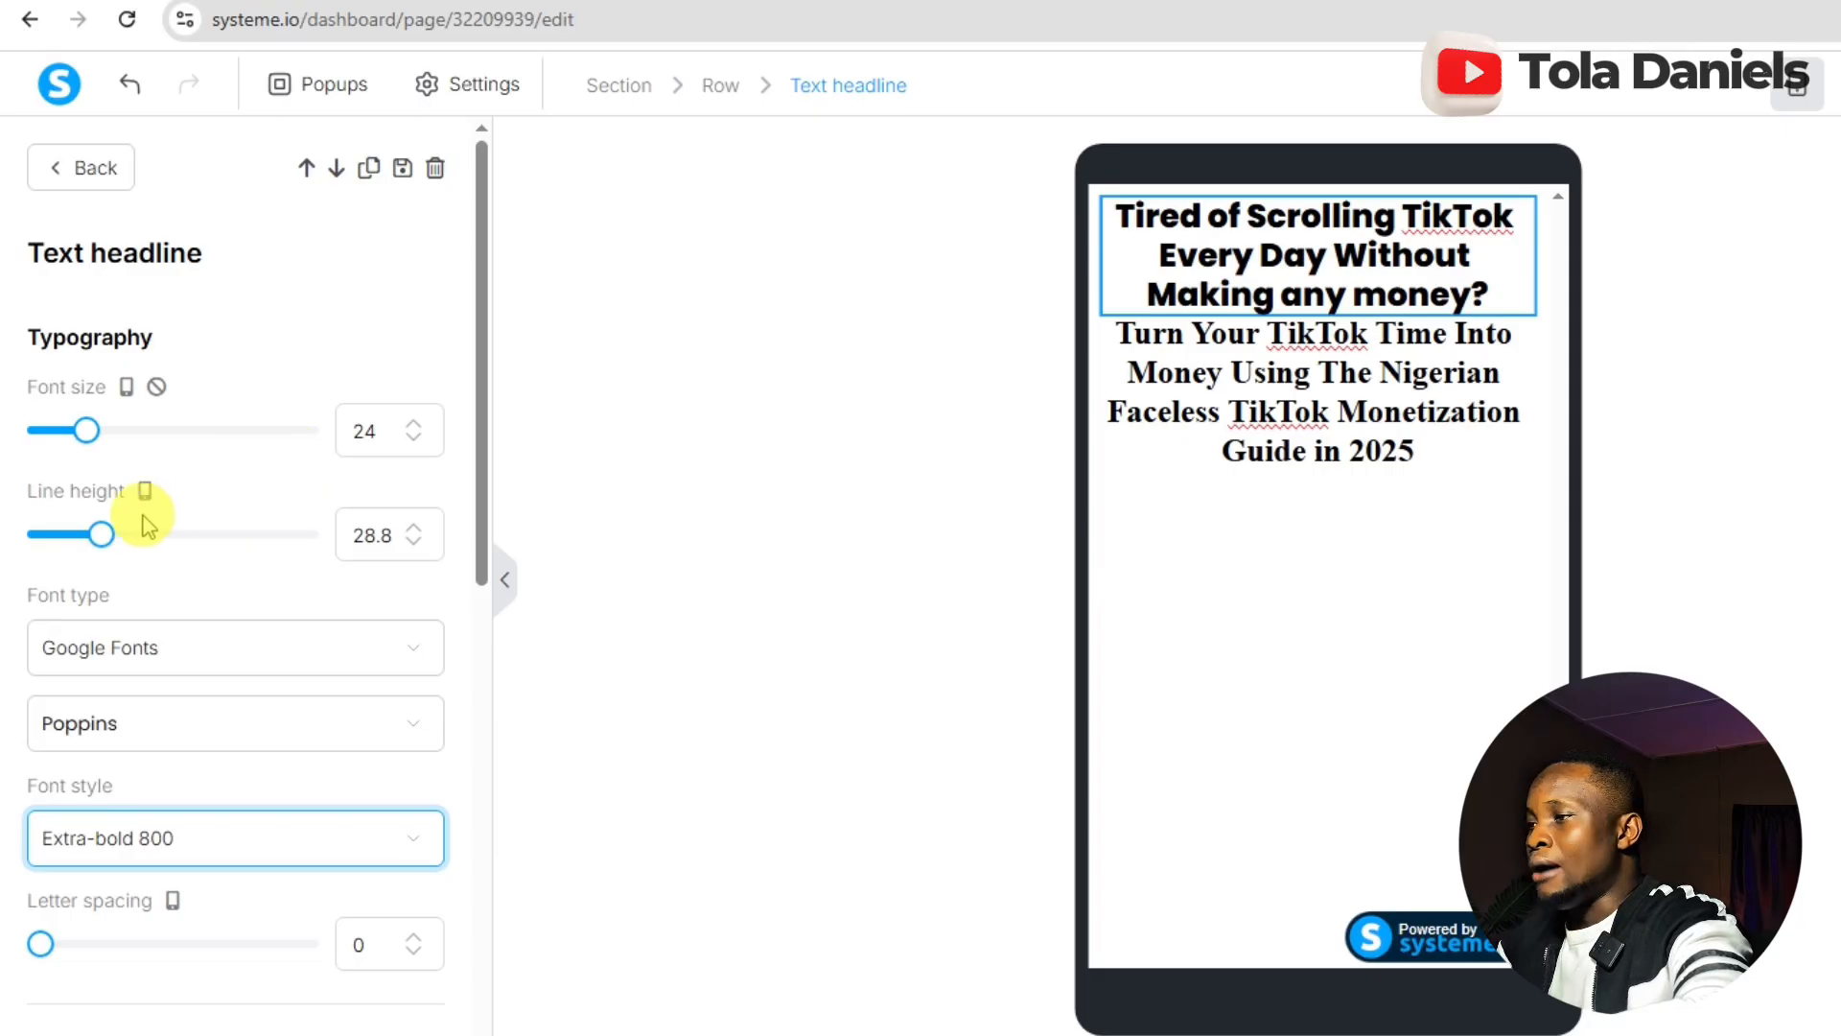
drag(101, 540, 96, 545)
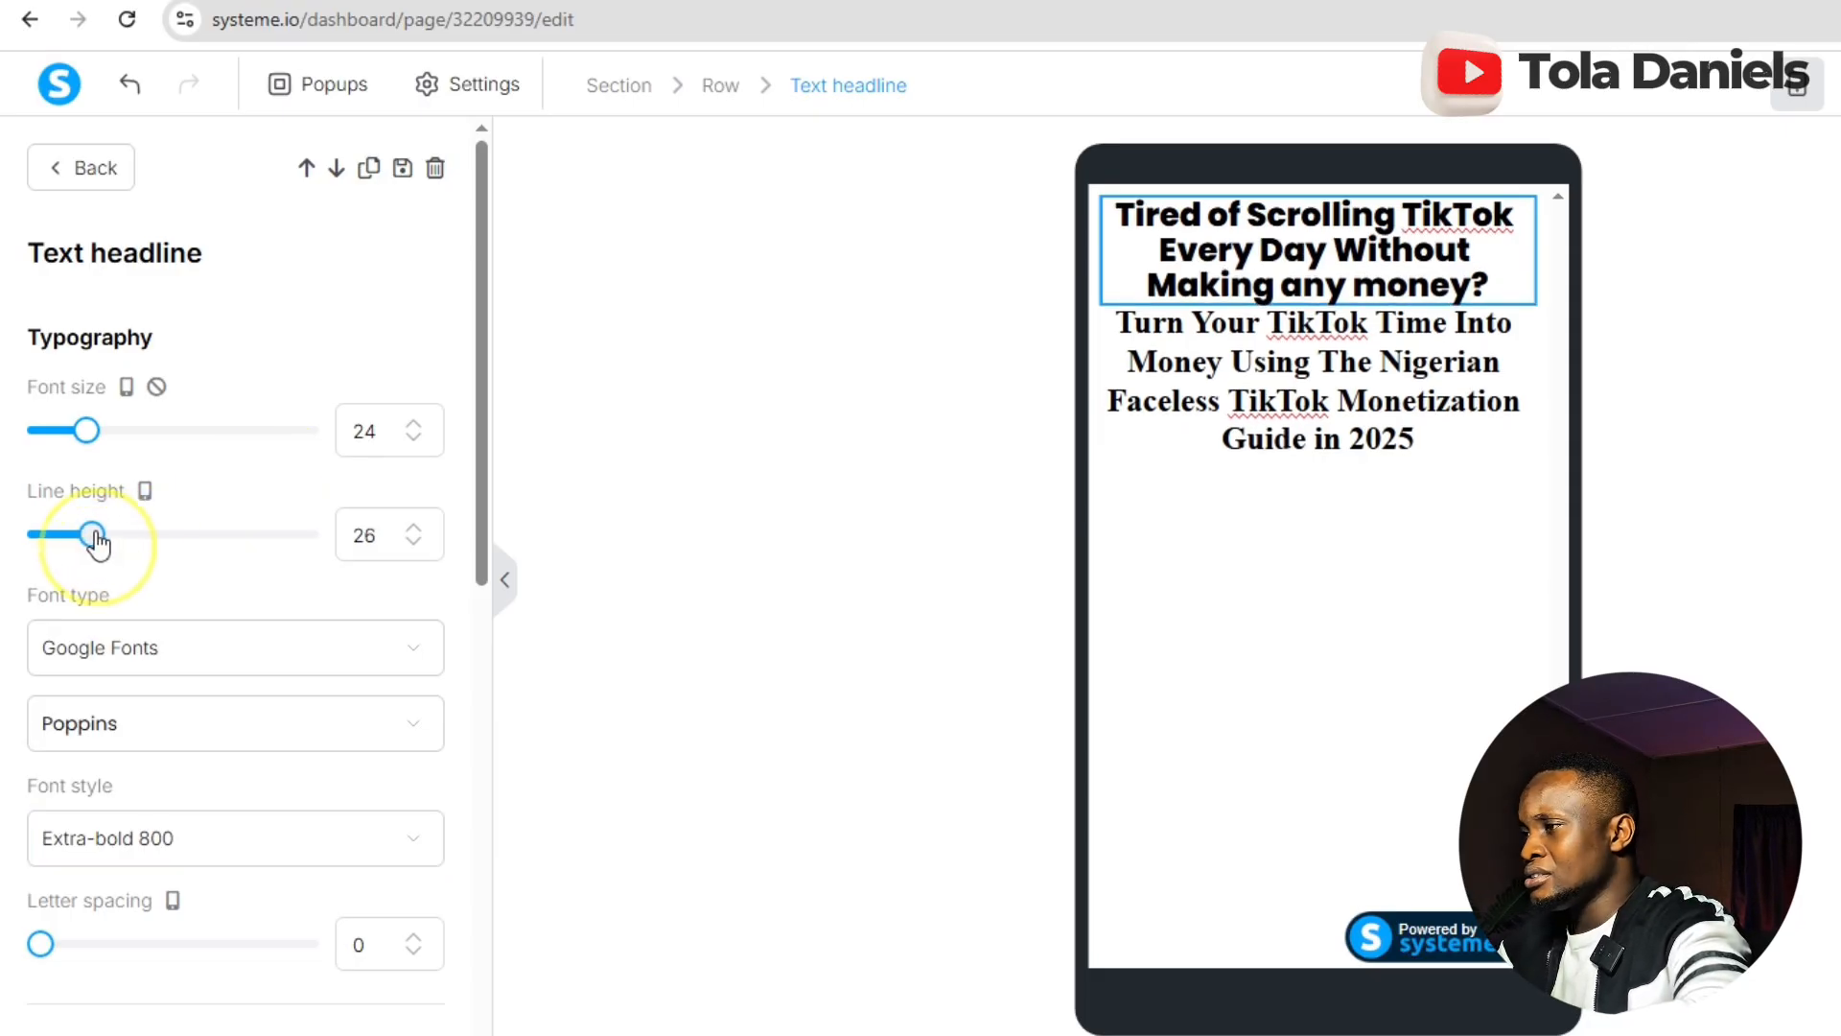
- Set the second headline's mobile font size to 17 and its line height to 22
click(1228, 373)
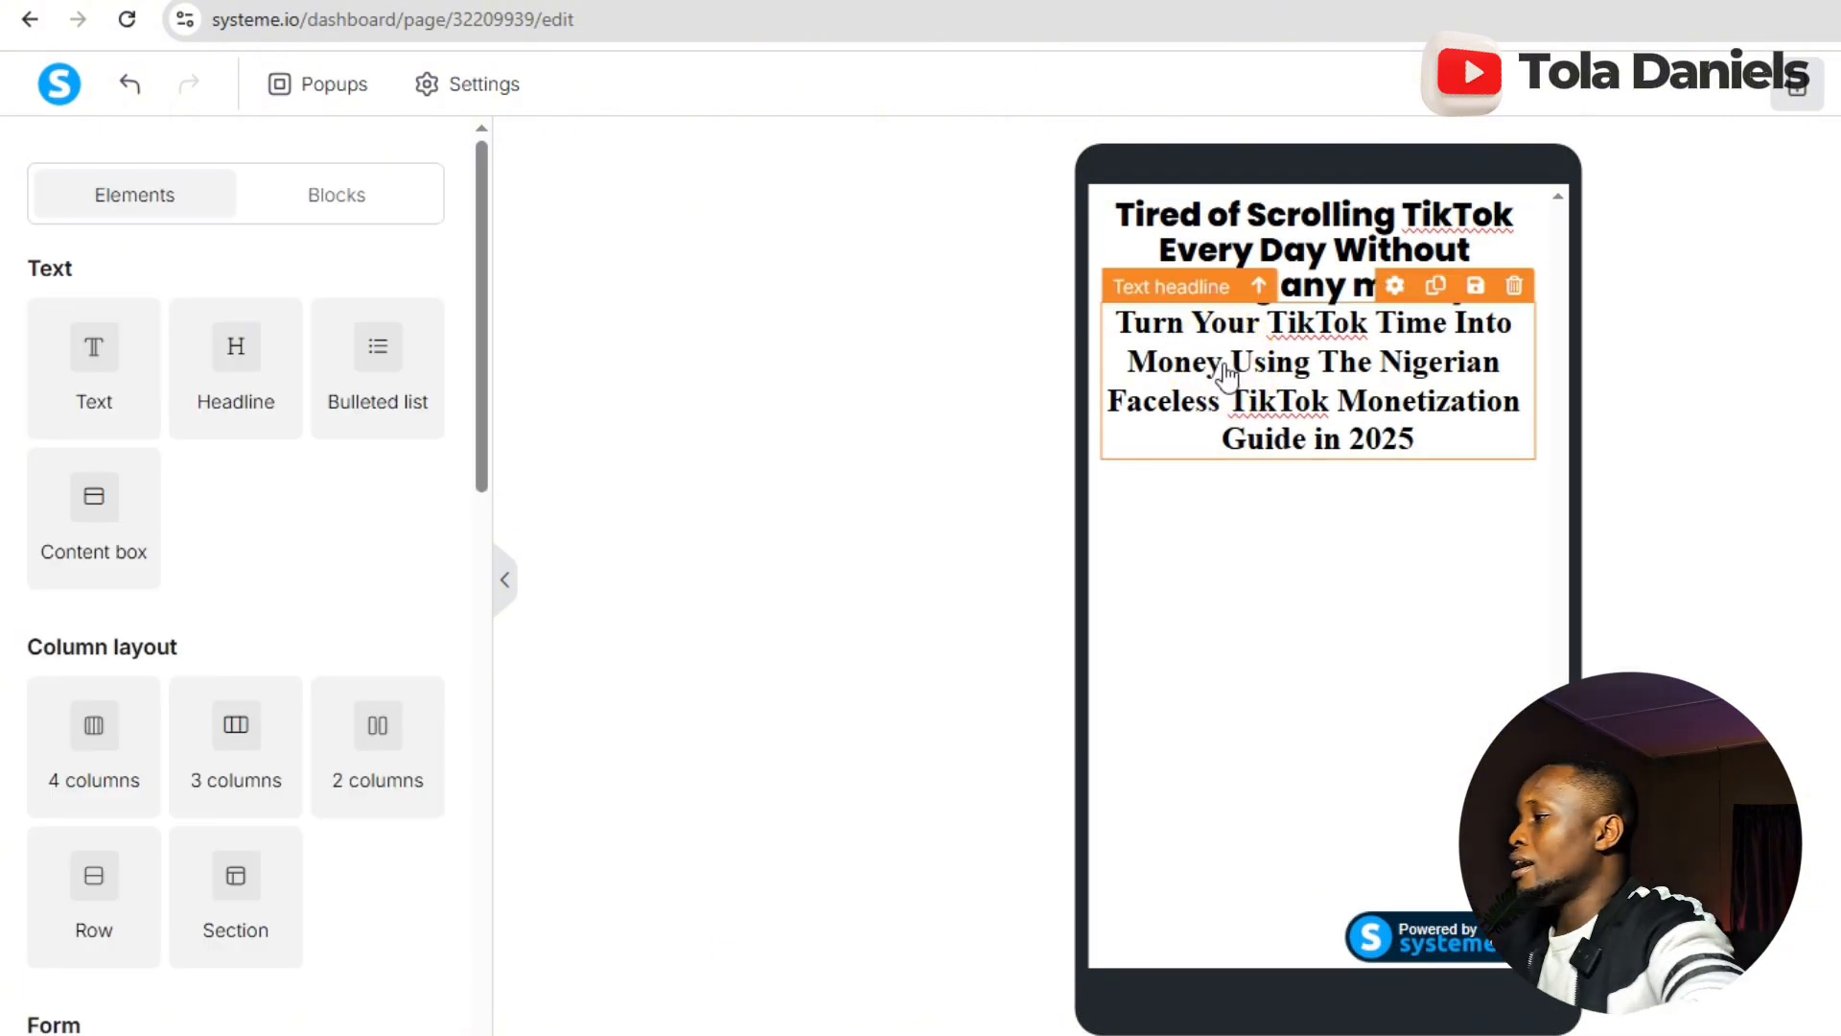
click(595, 408)
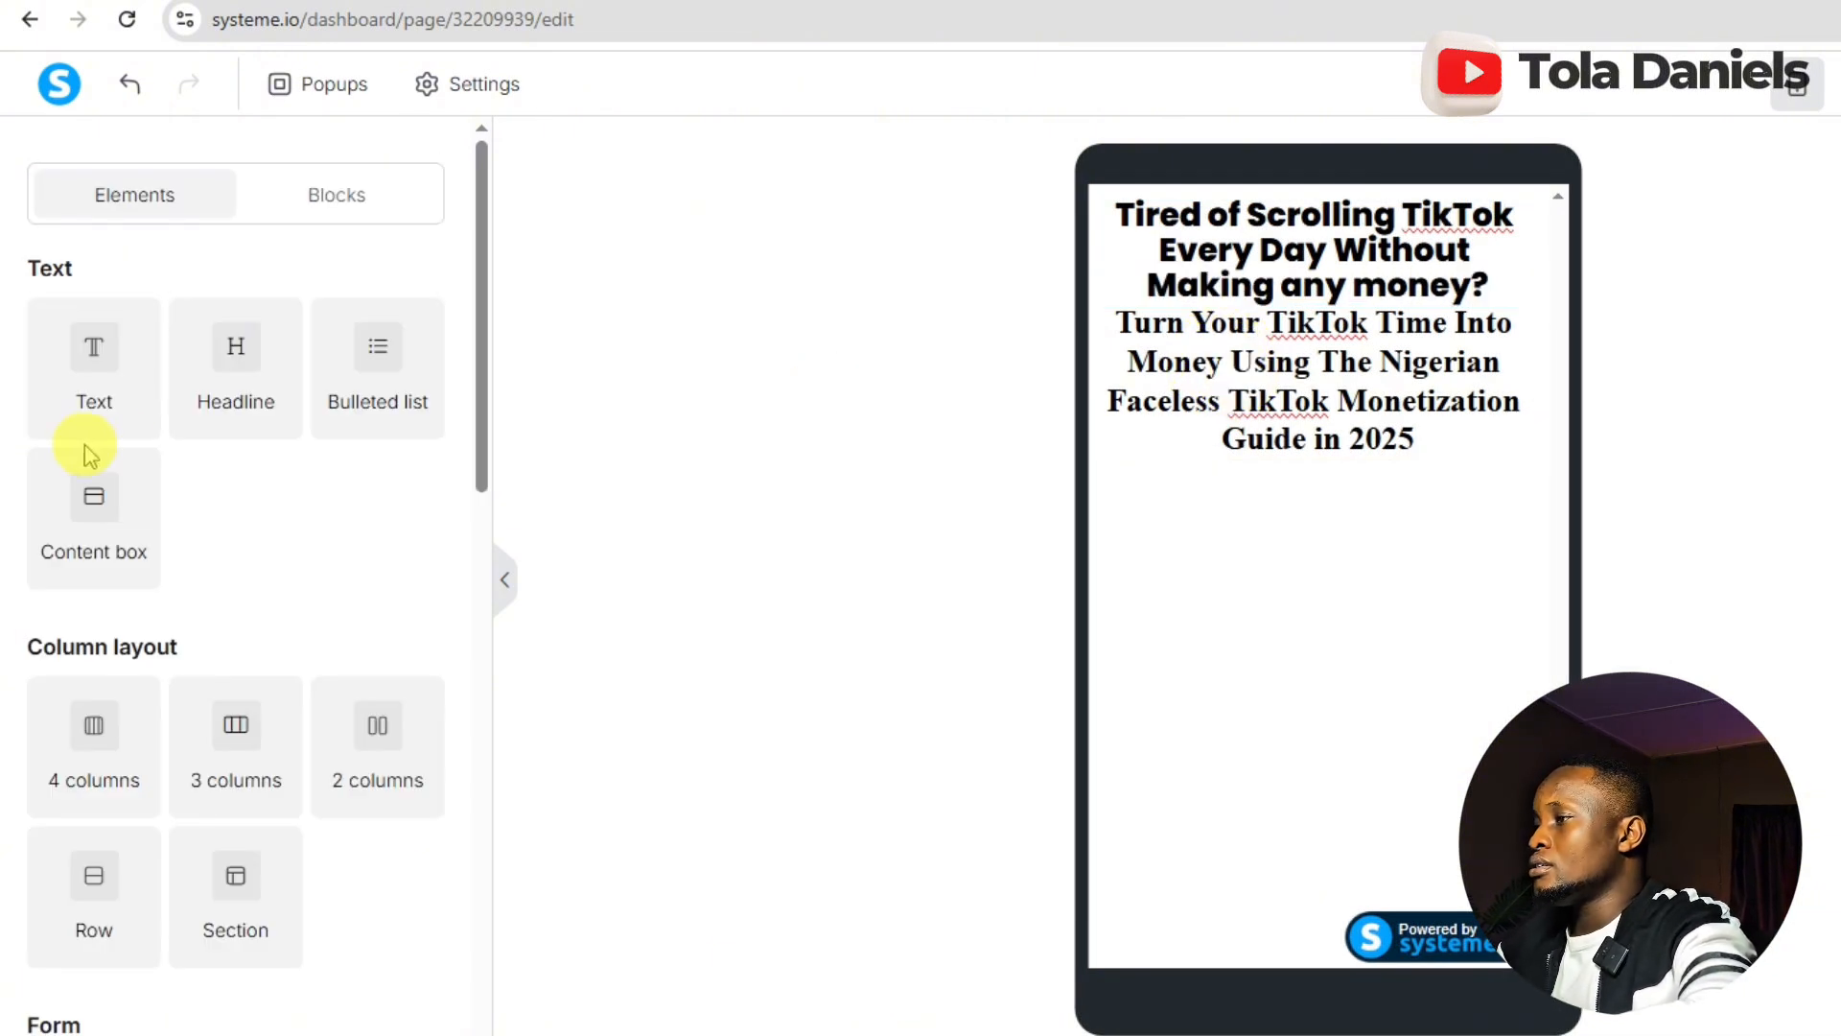
click(1244, 374)
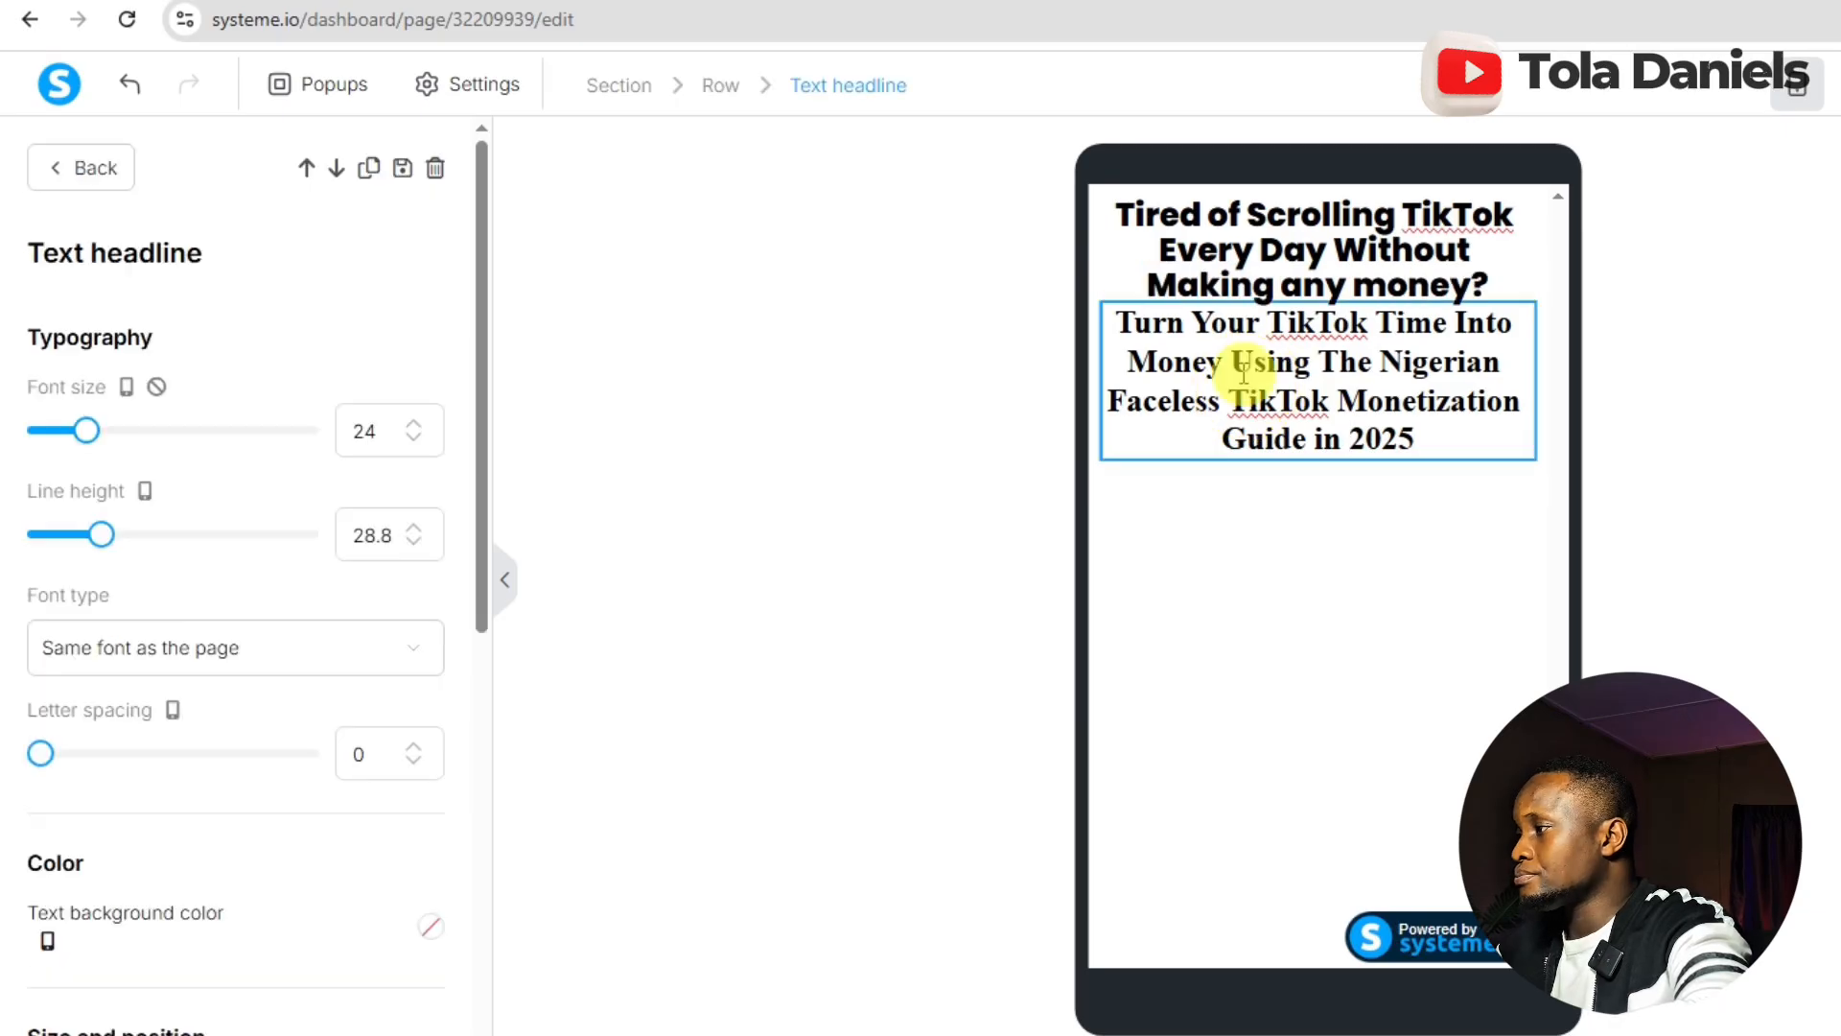
drag(83, 431, 65, 434)
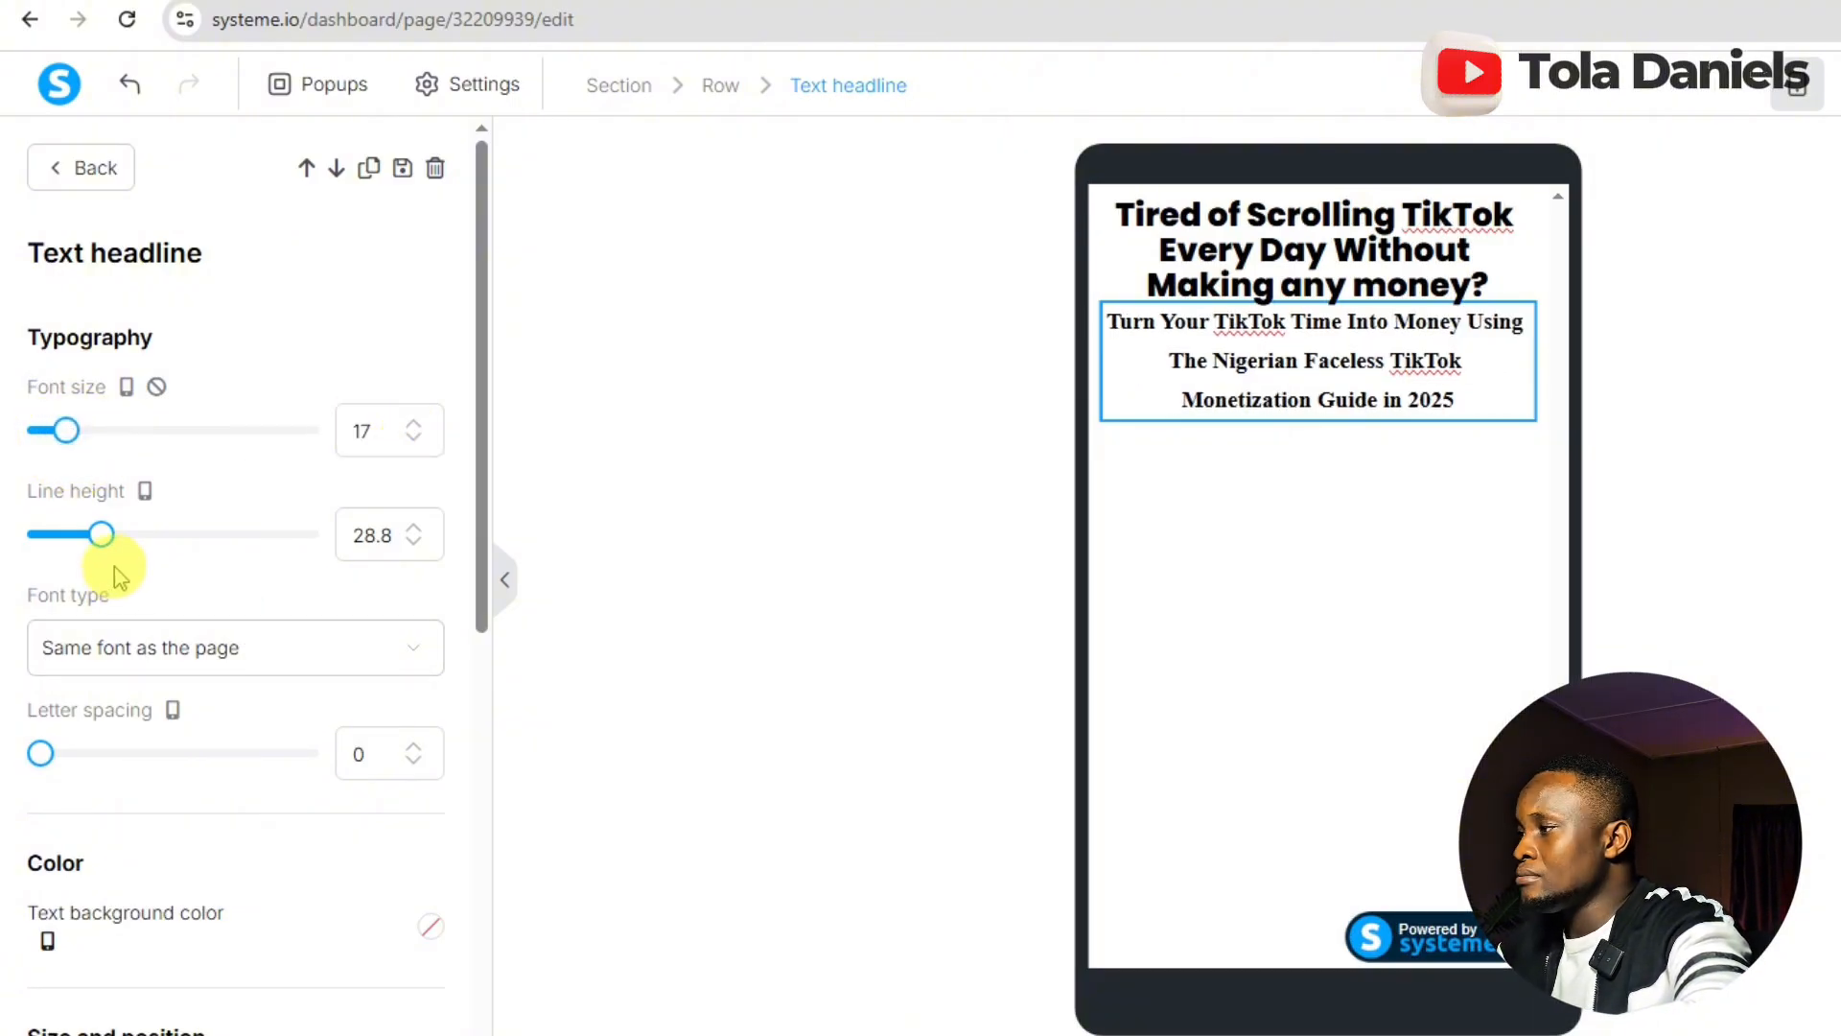
drag(102, 536, 84, 543)
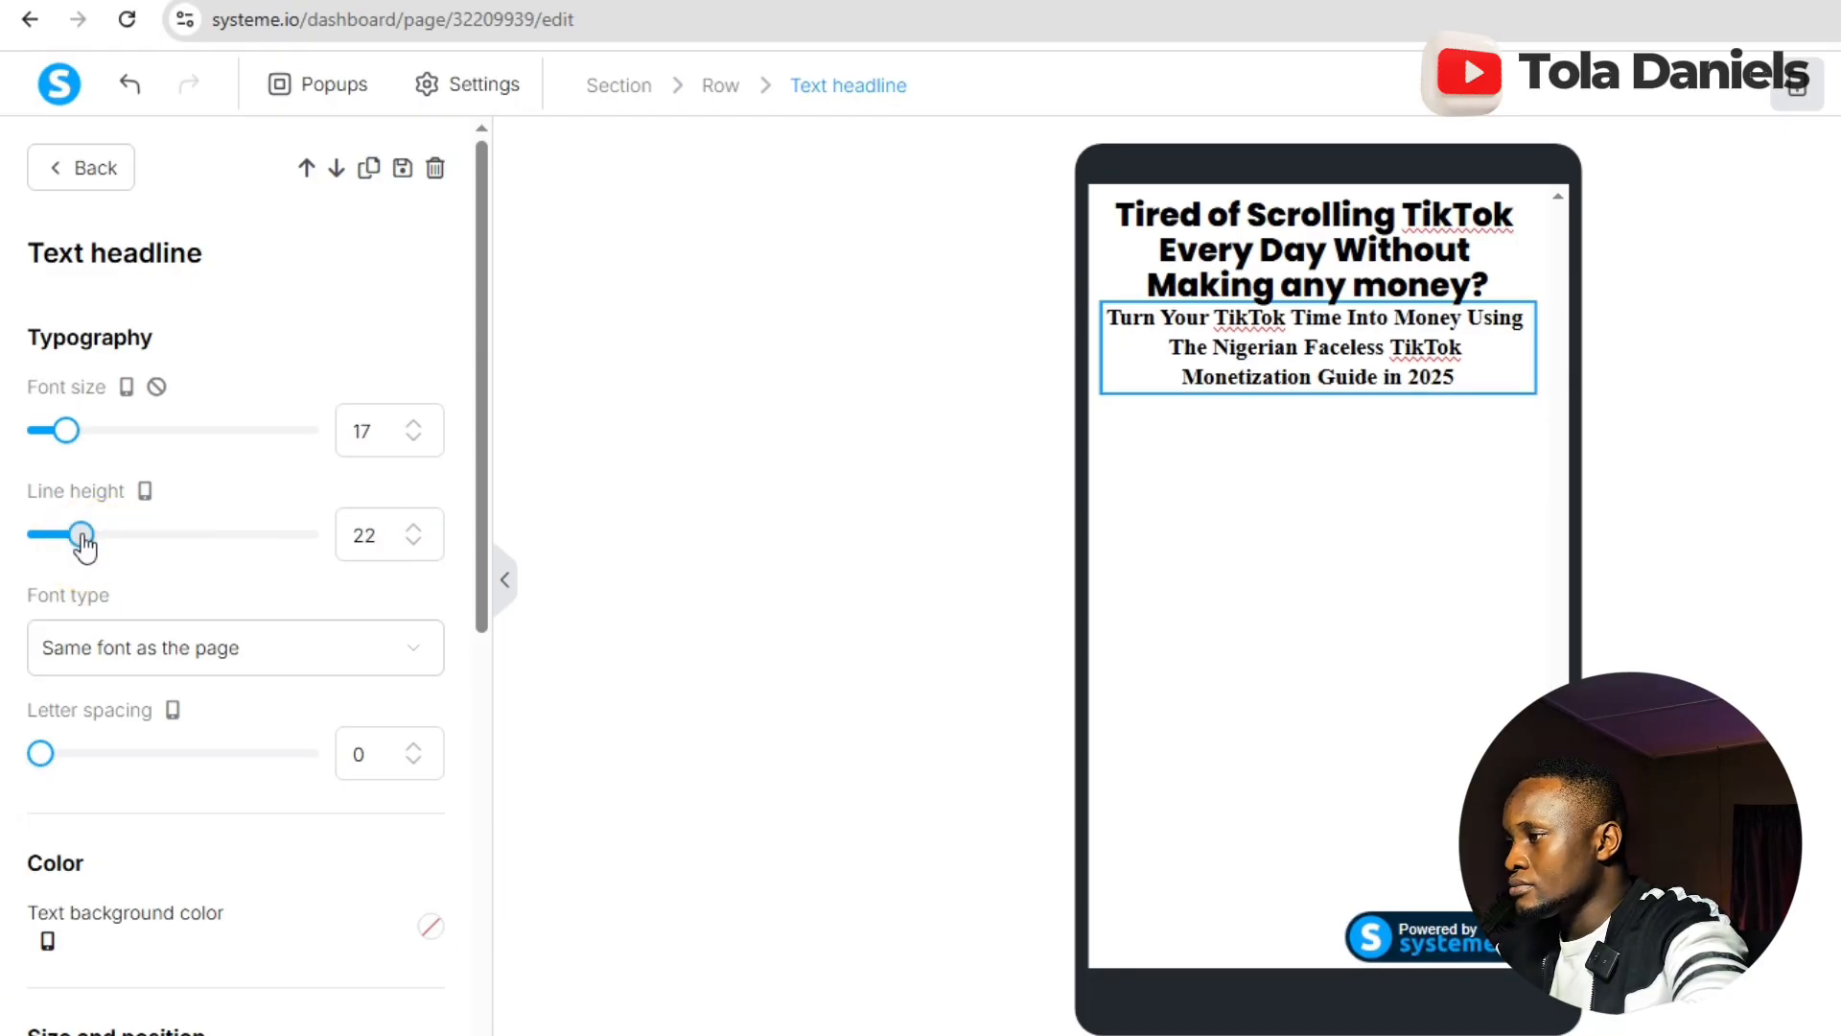
- Change the second headline's font to Poppins from Google Fonts
click(222, 648)
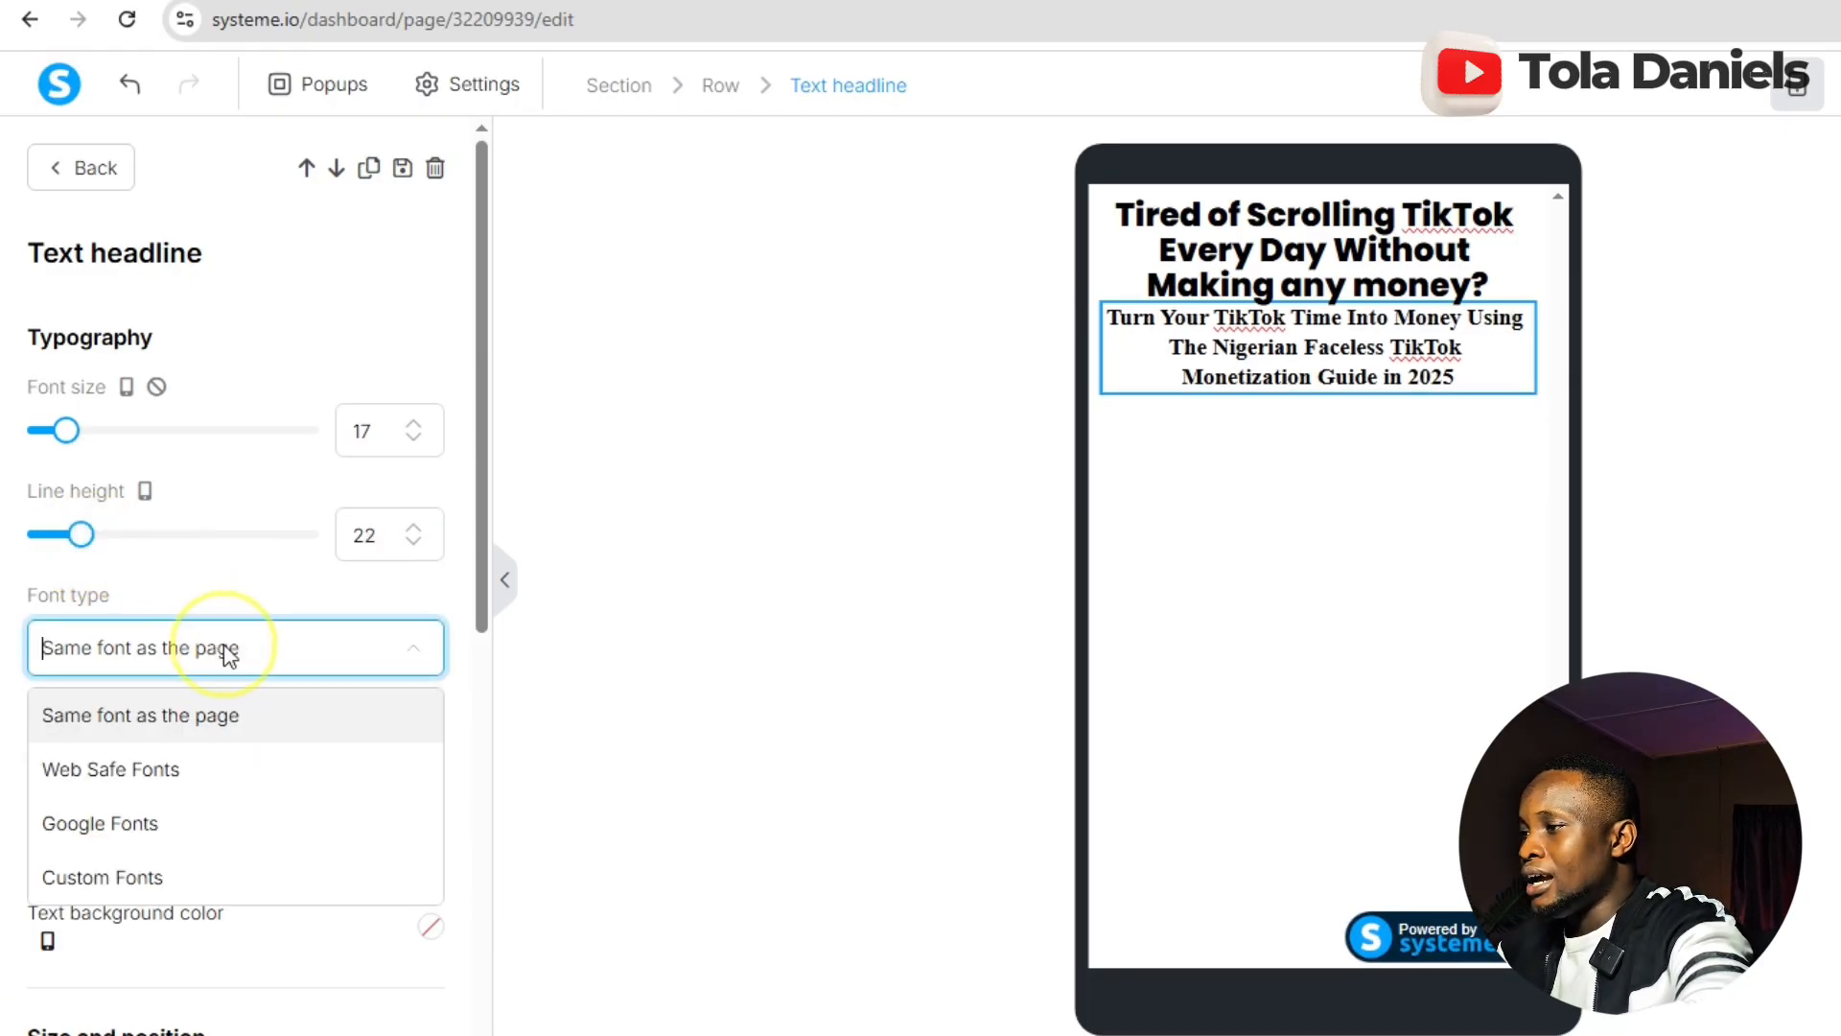
click(178, 827)
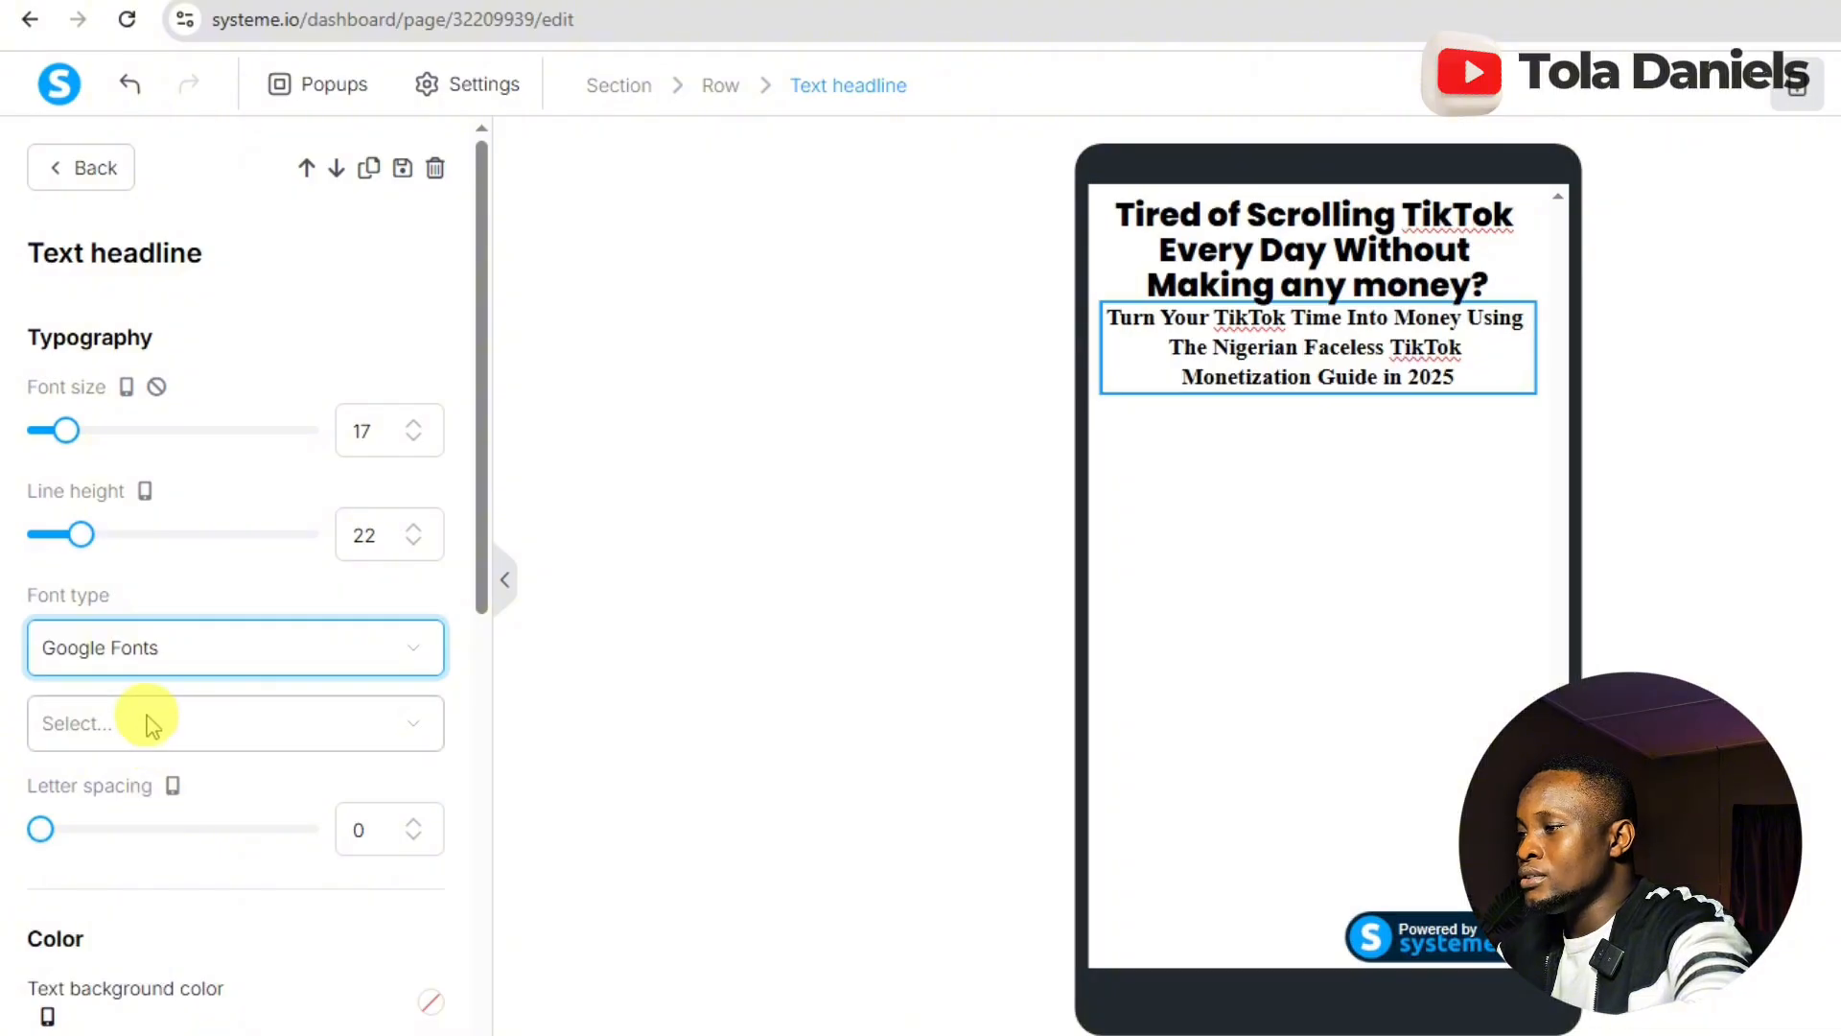
click(146, 724)
text(popp)
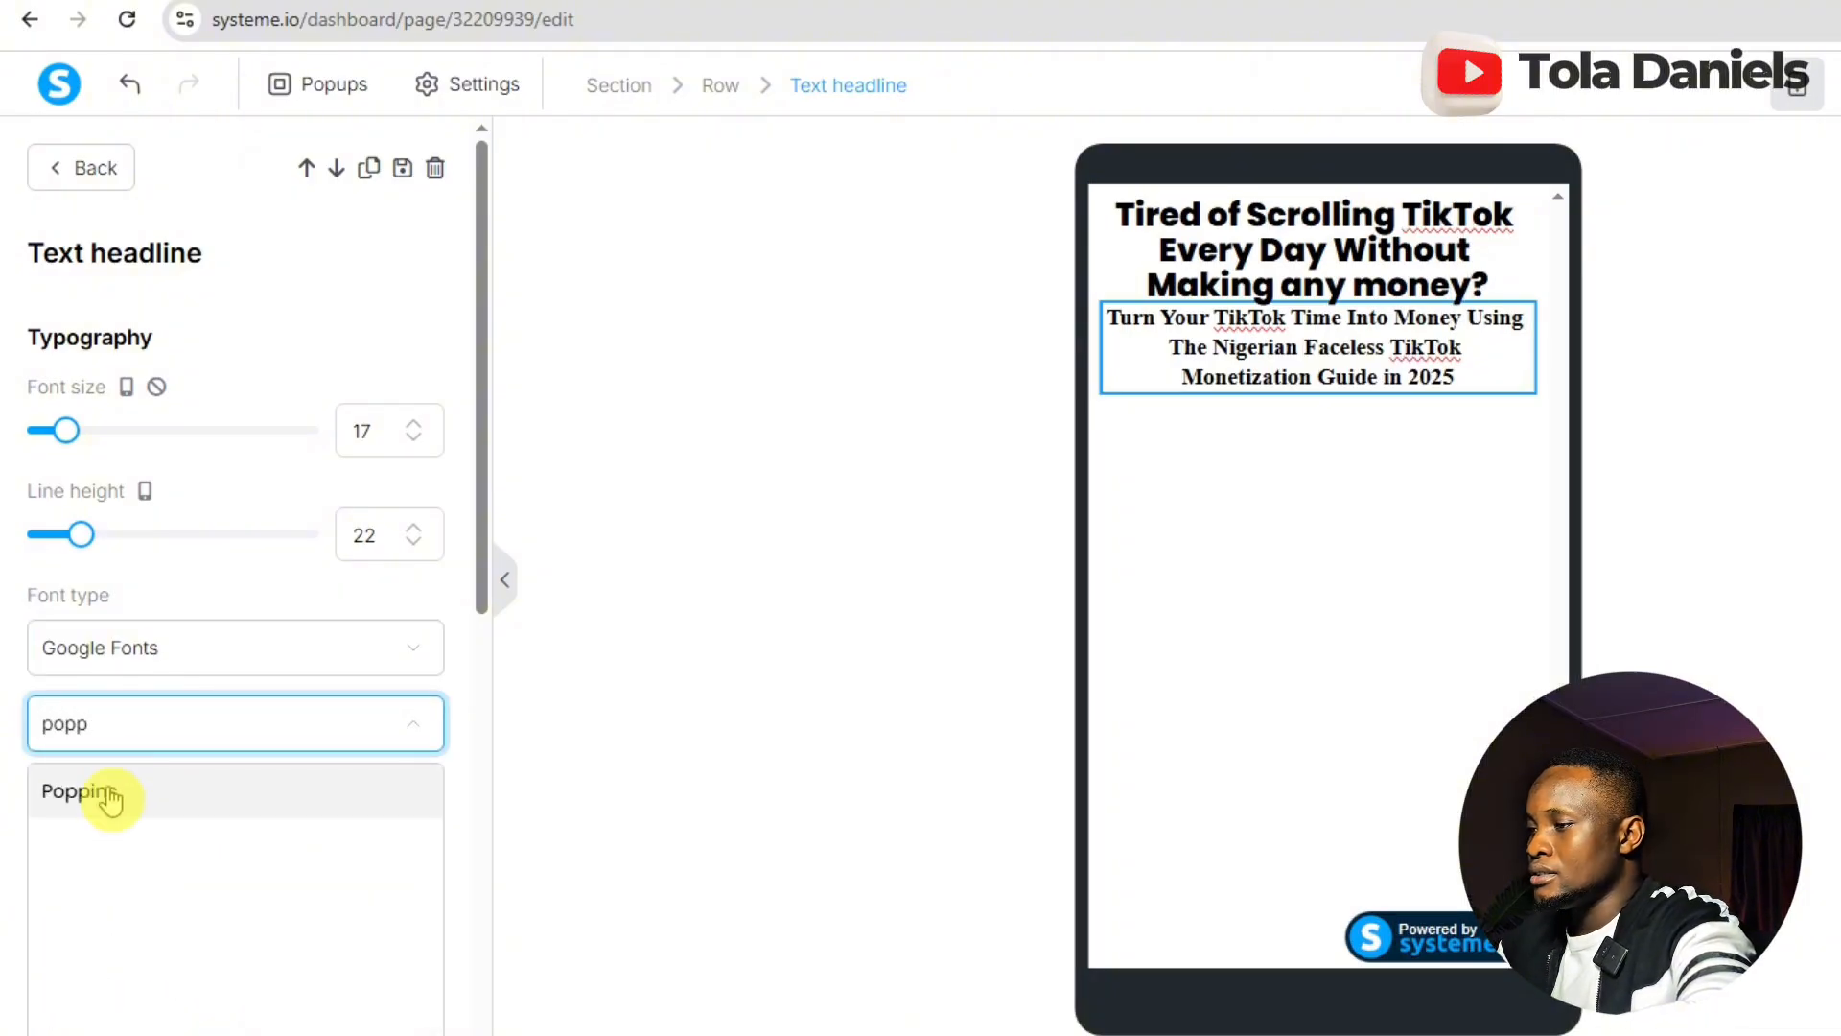
click(111, 793)
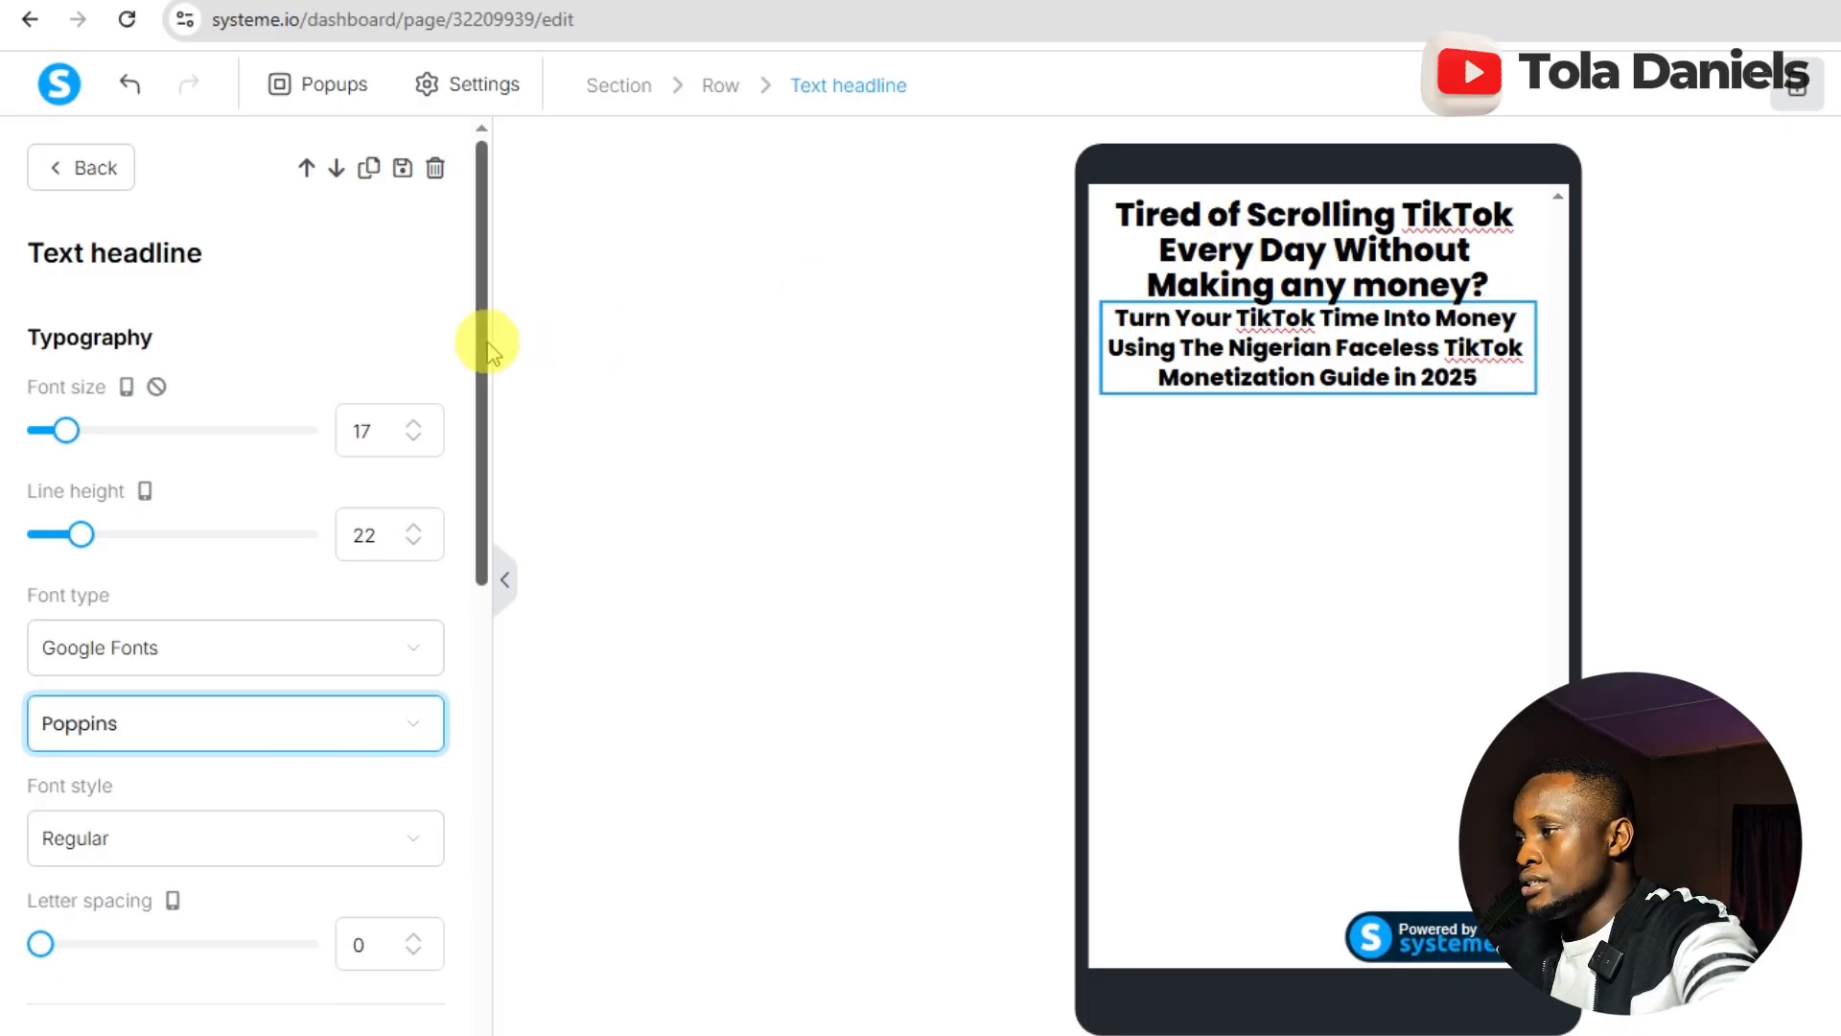
scroll(486, 349, down, 1)
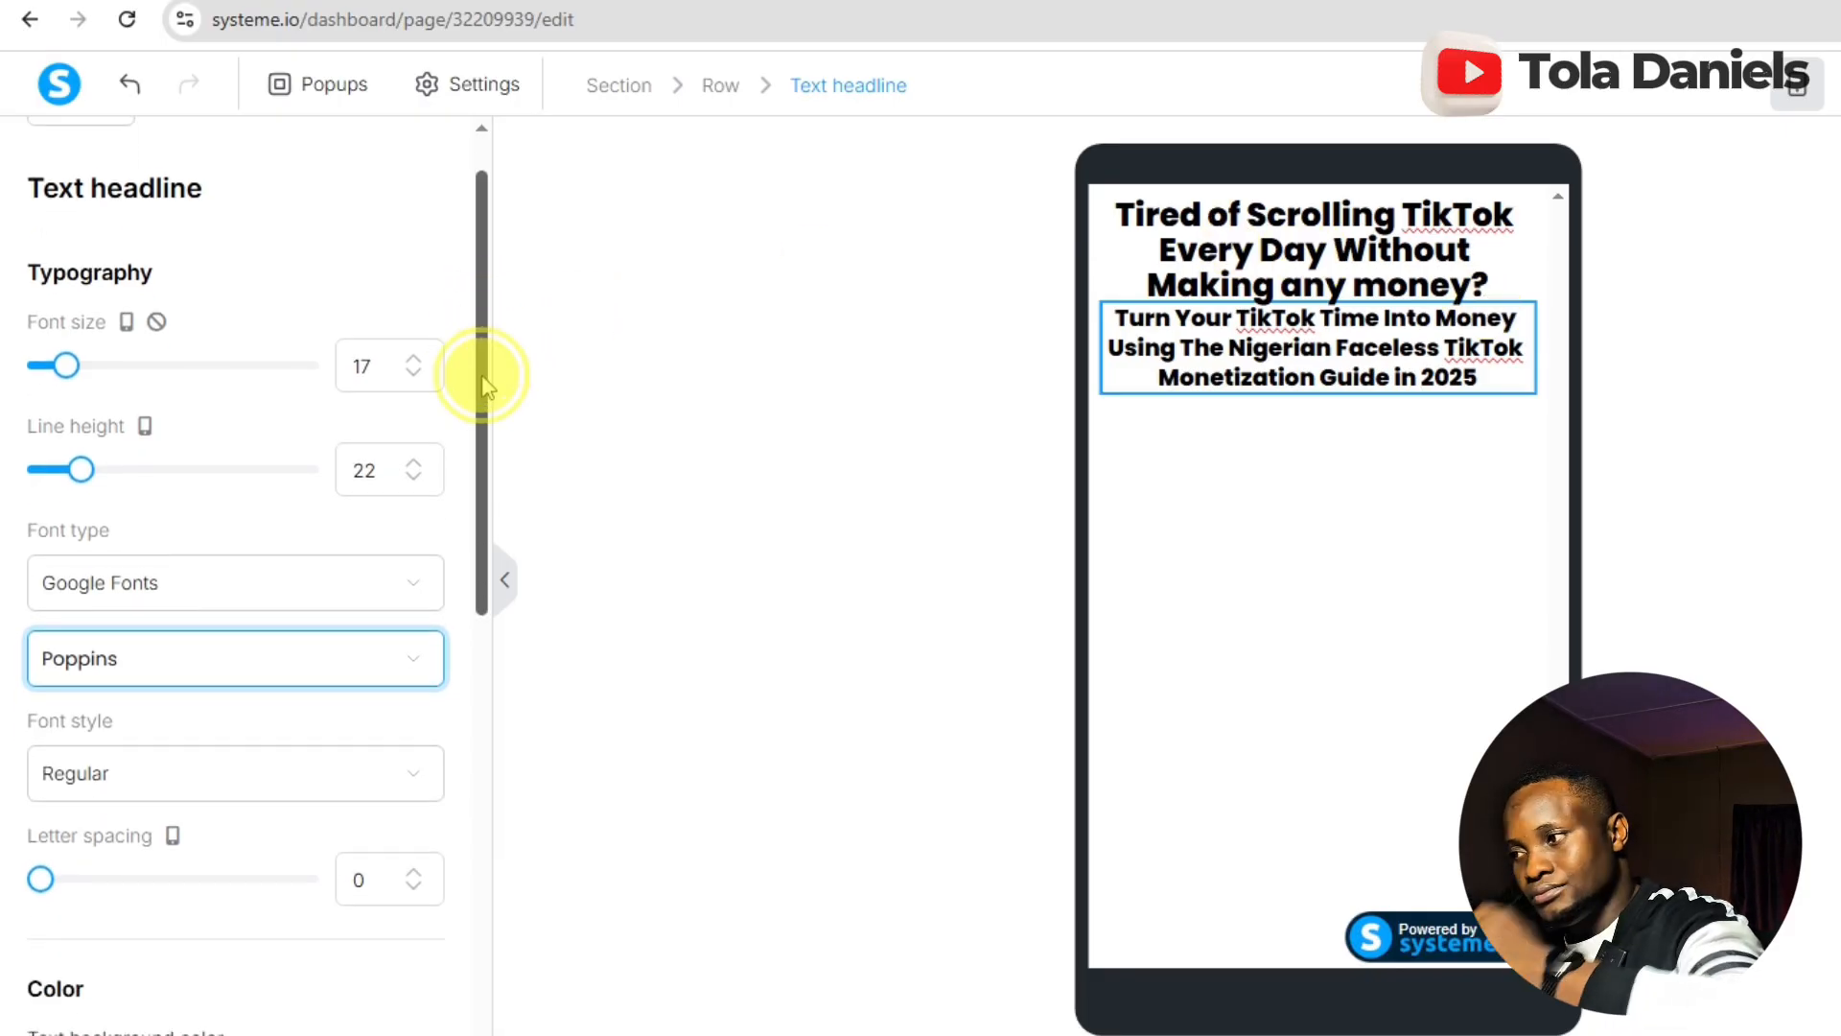
- Expand the second headline's mobile padding into separate sides and set its top padding to 10
drag(484, 384, 499, 631)
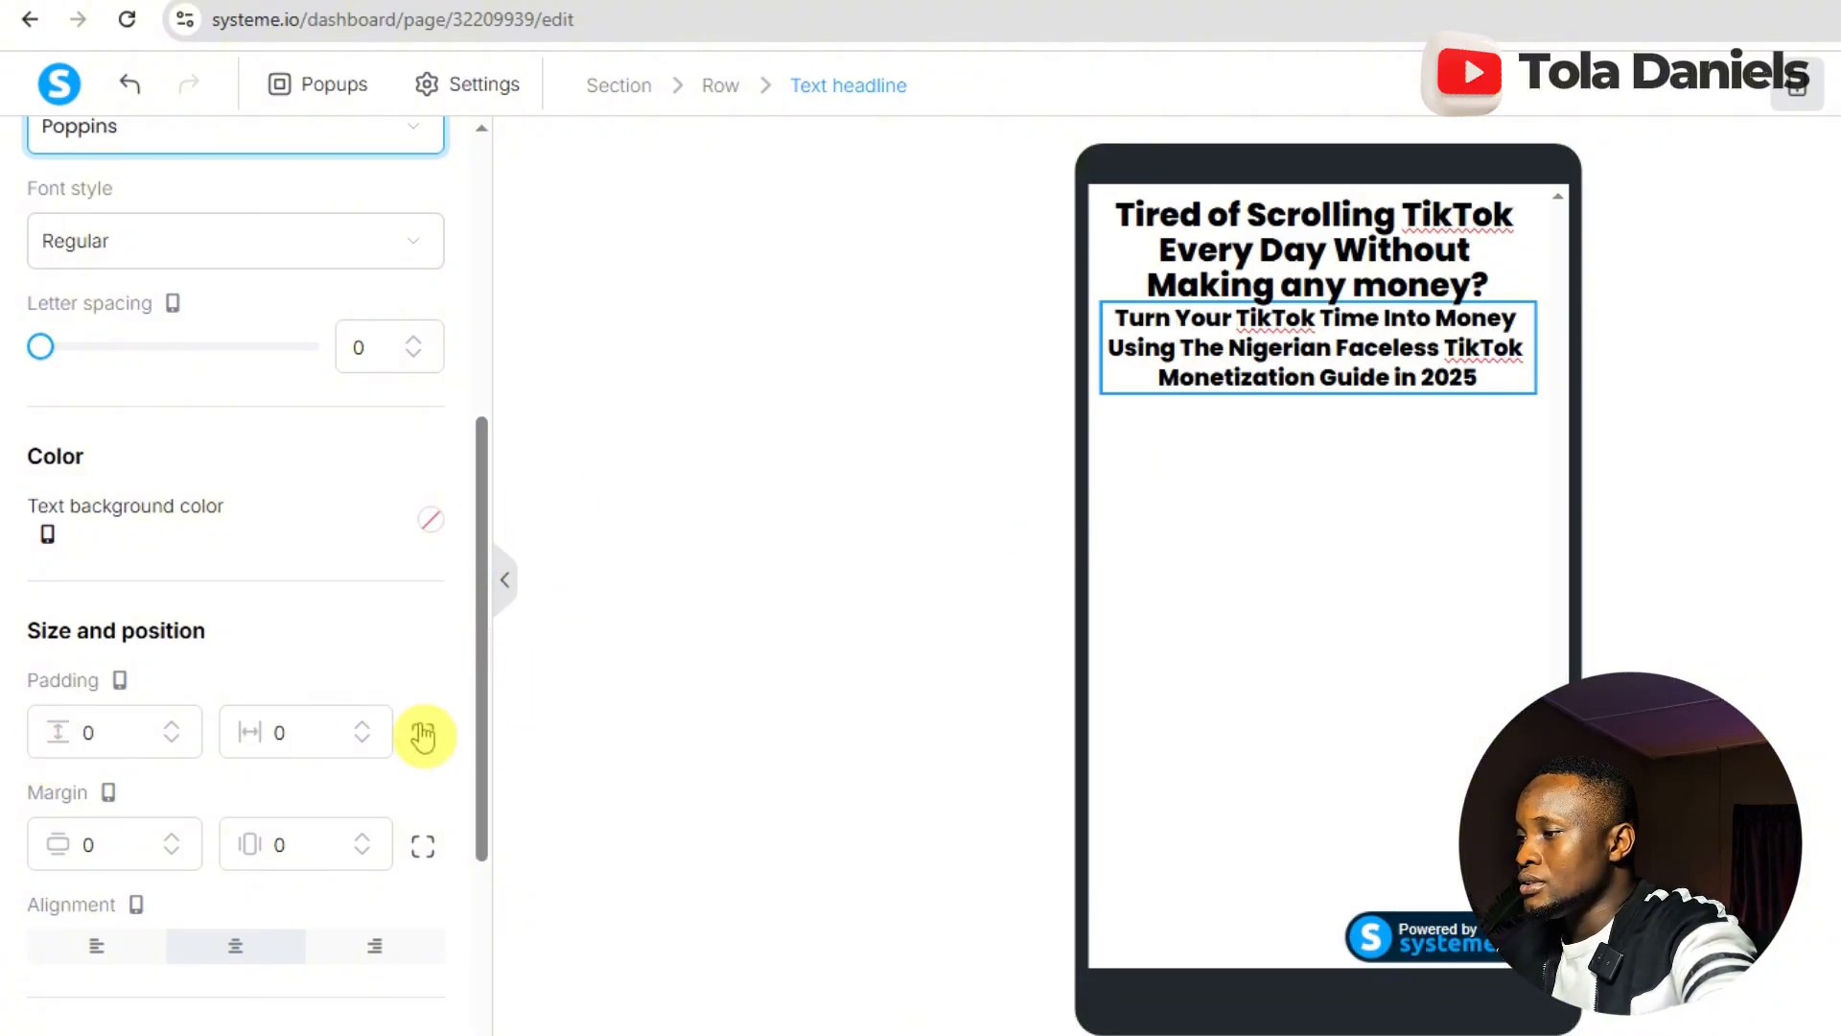
click(423, 737)
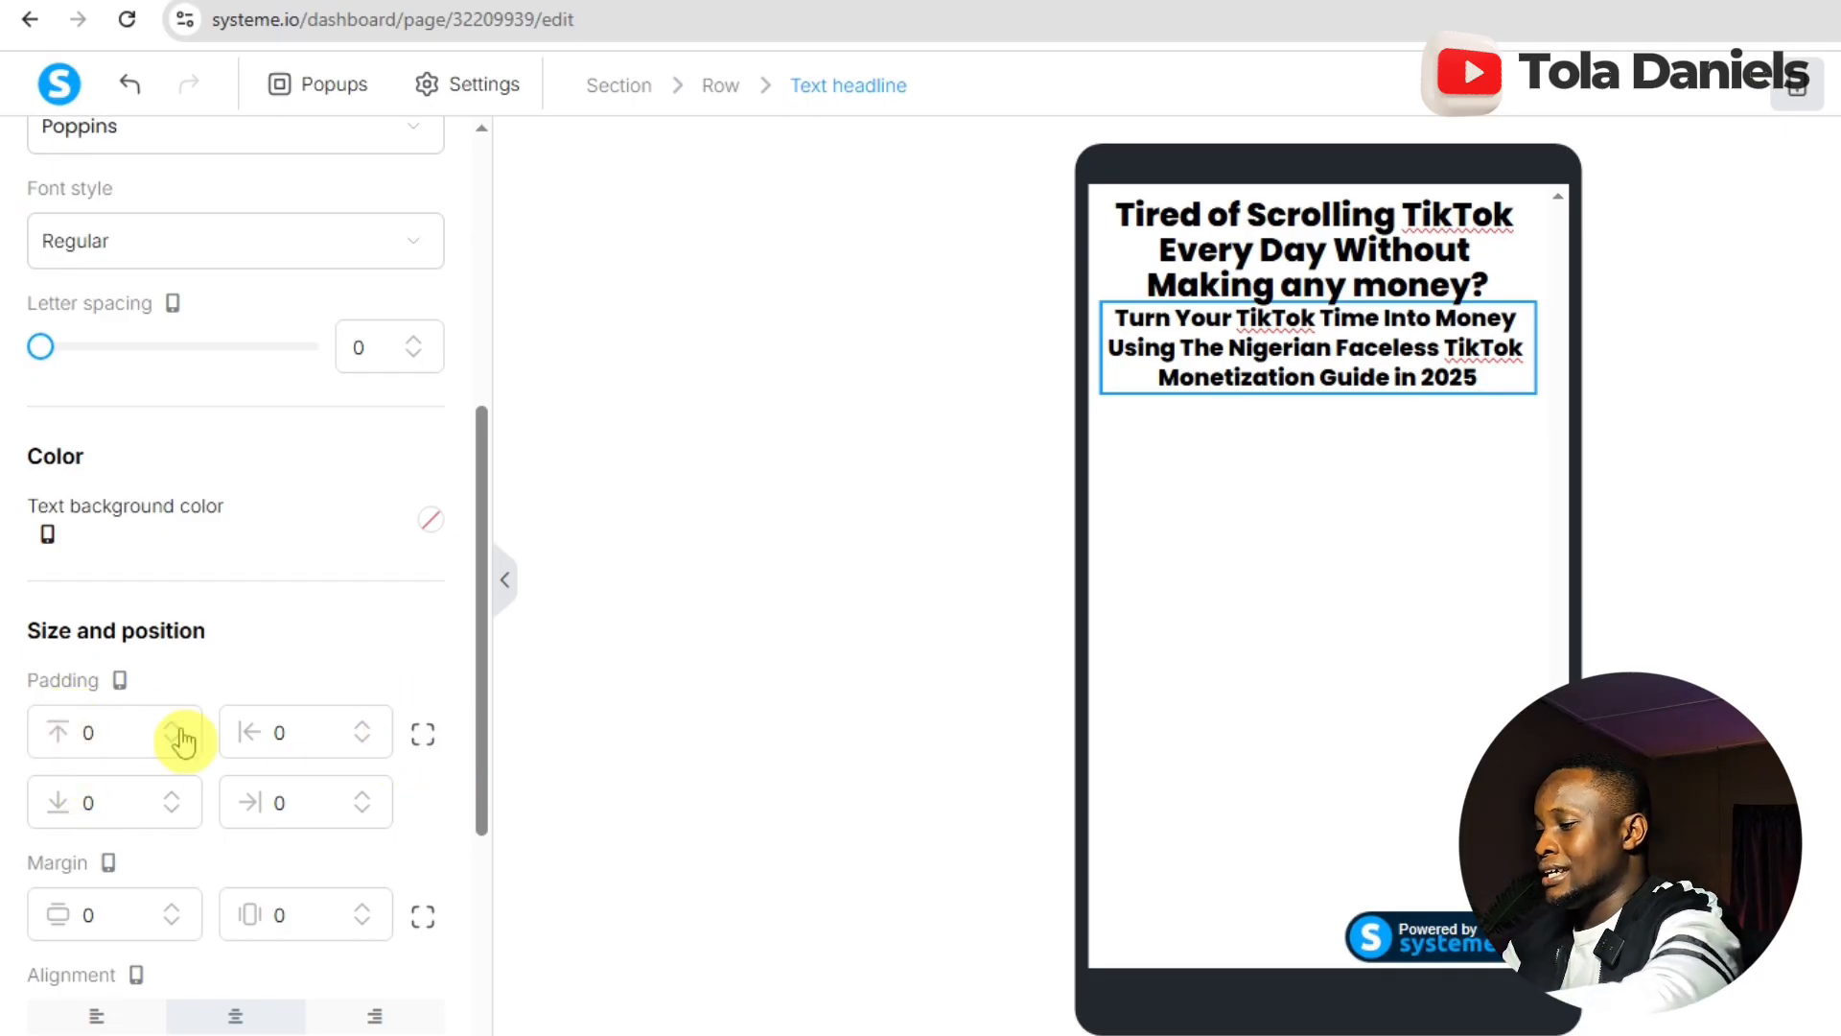
double_click(88, 731)
text(10)
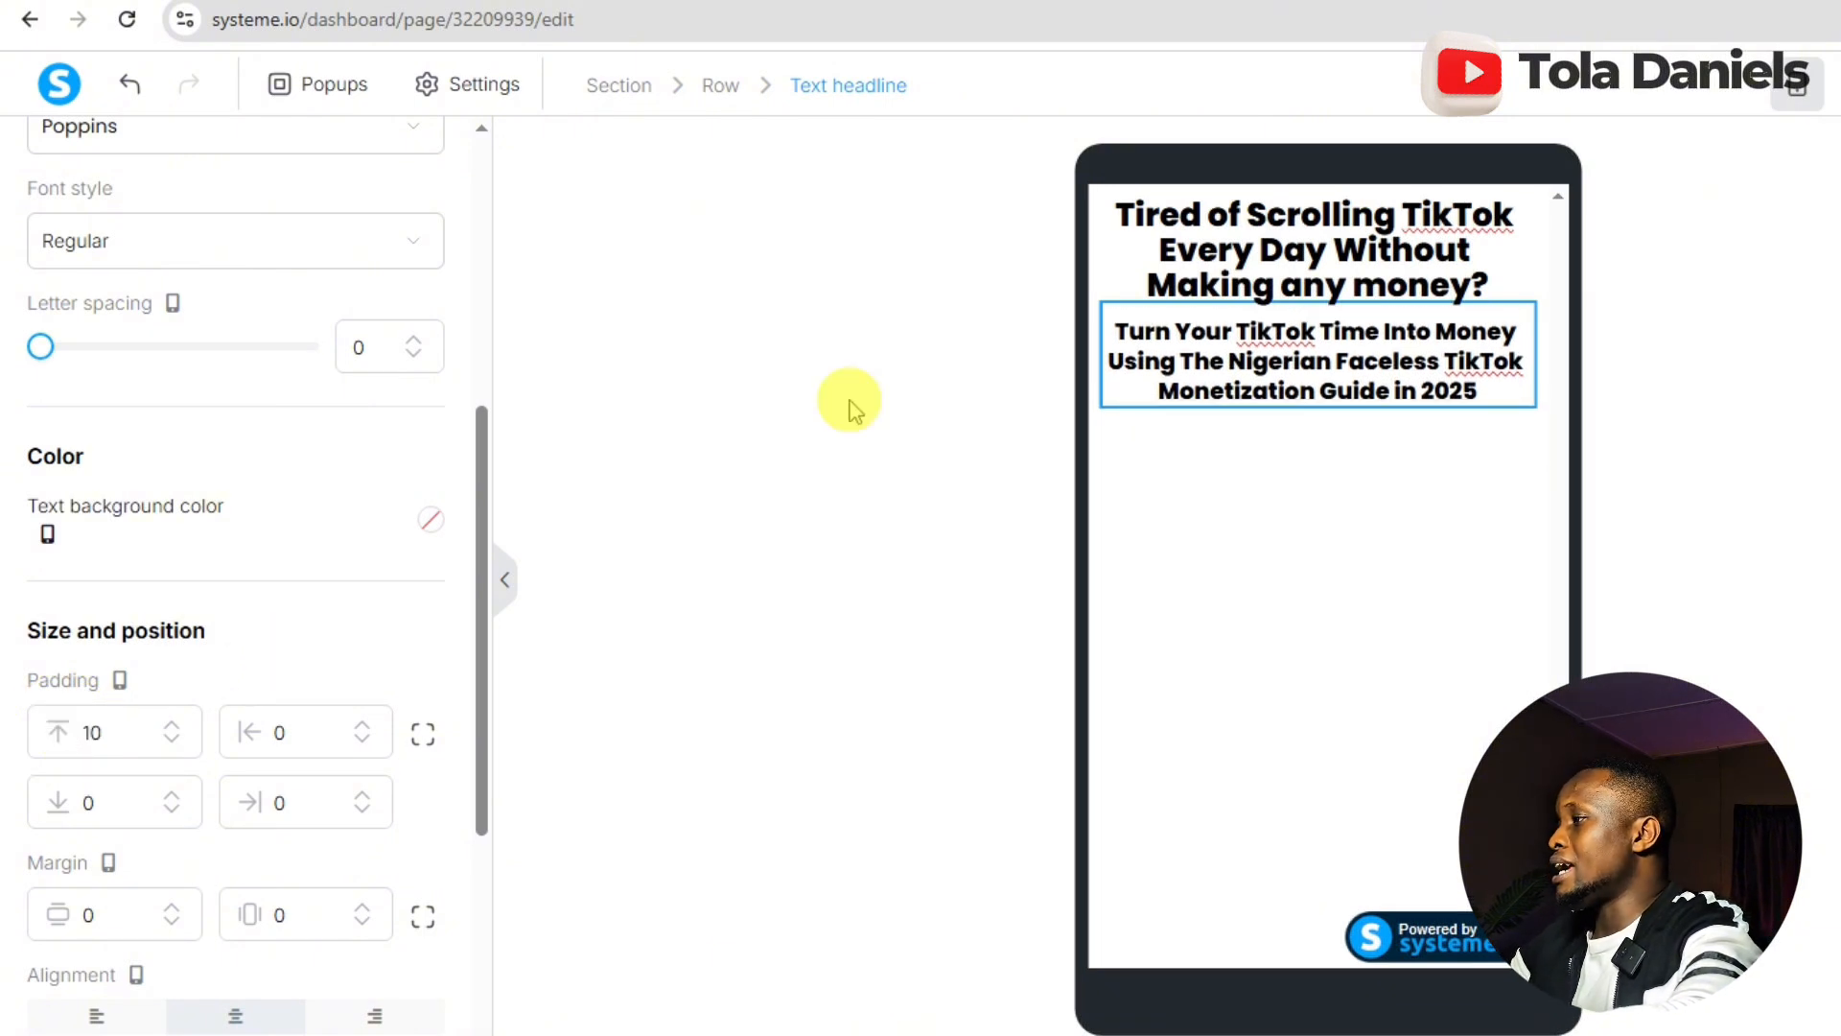
- Expand the first headline's mobile padding into separate sides and set its top padding to 10
click(1325, 242)
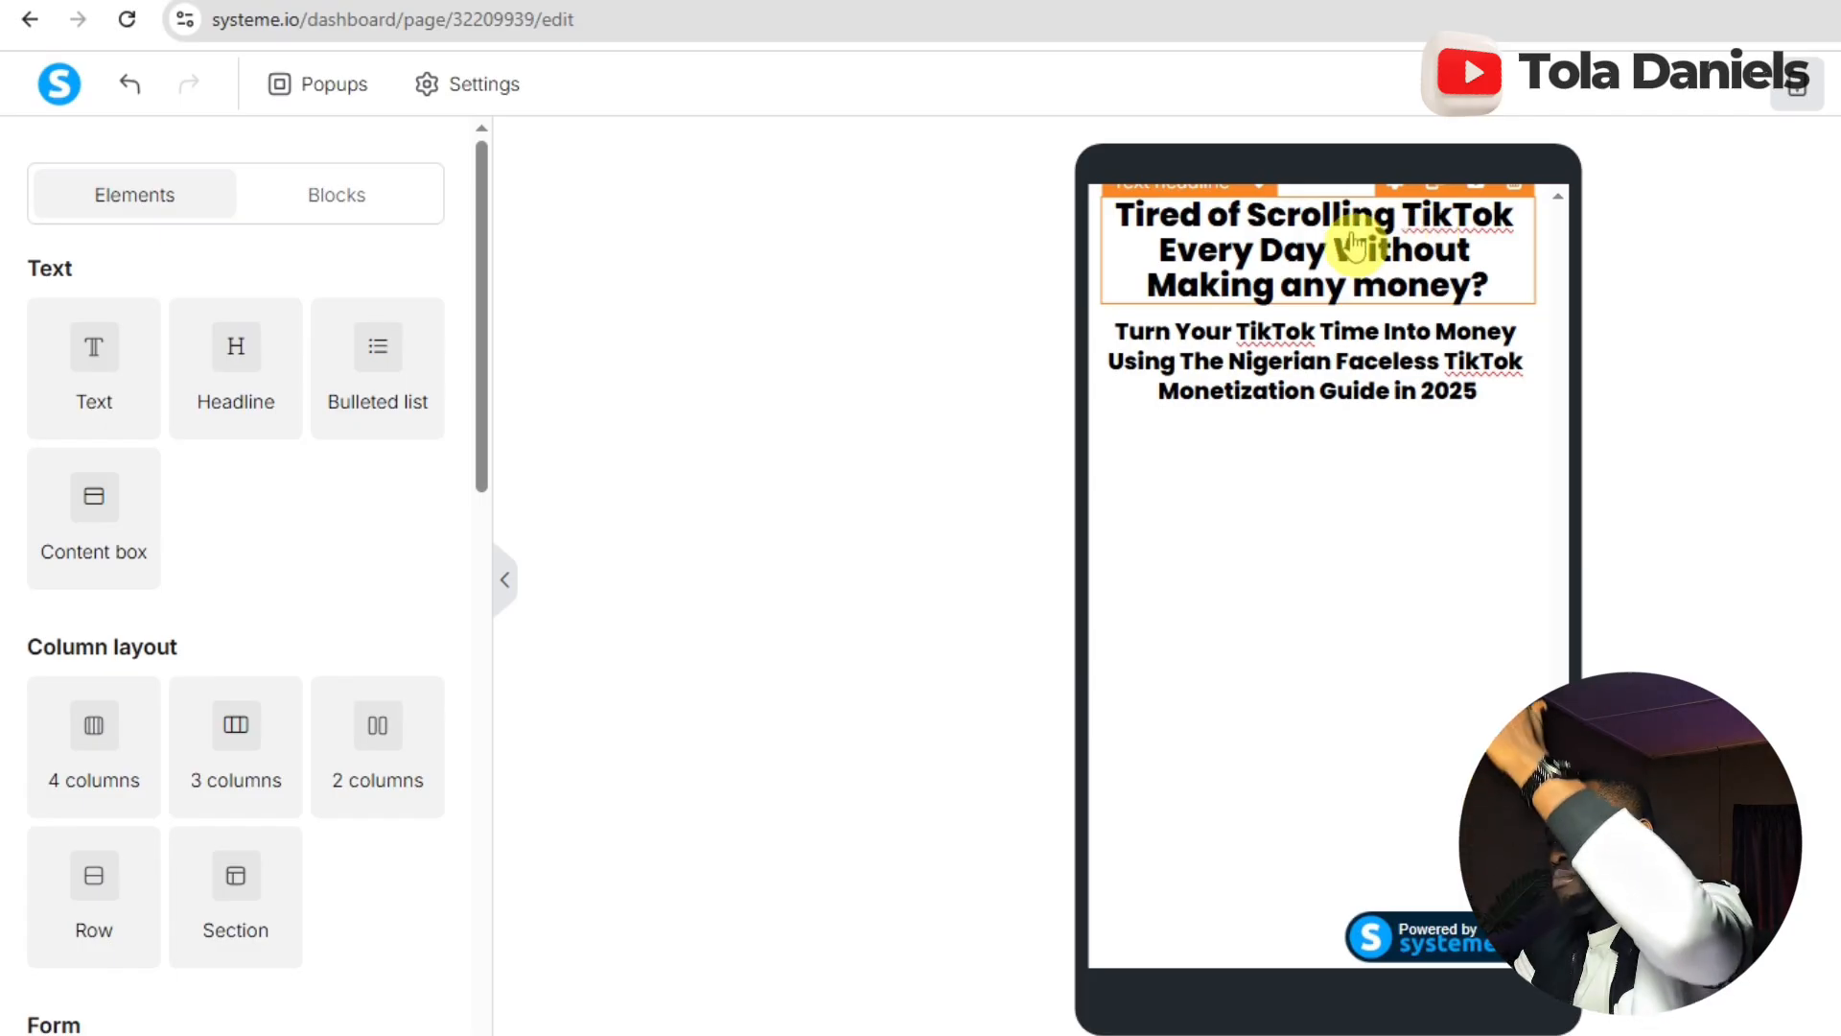
click(1174, 277)
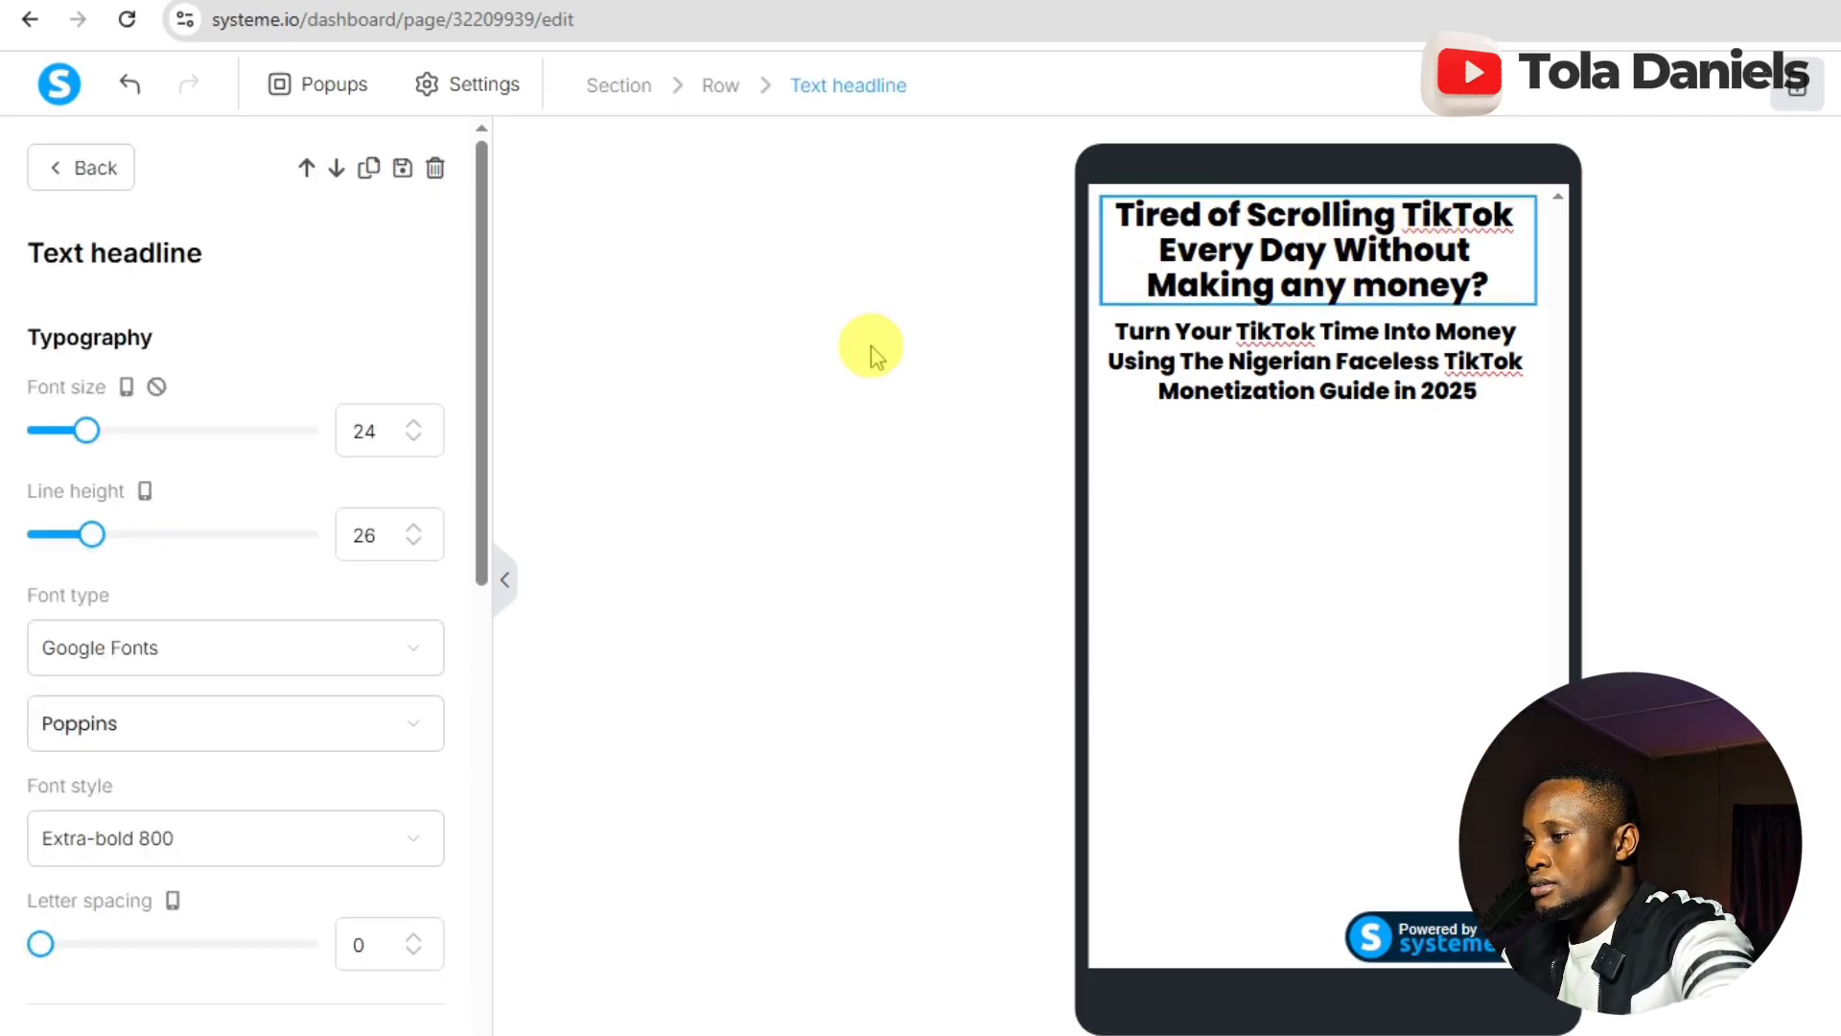
drag(476, 440, 450, 676)
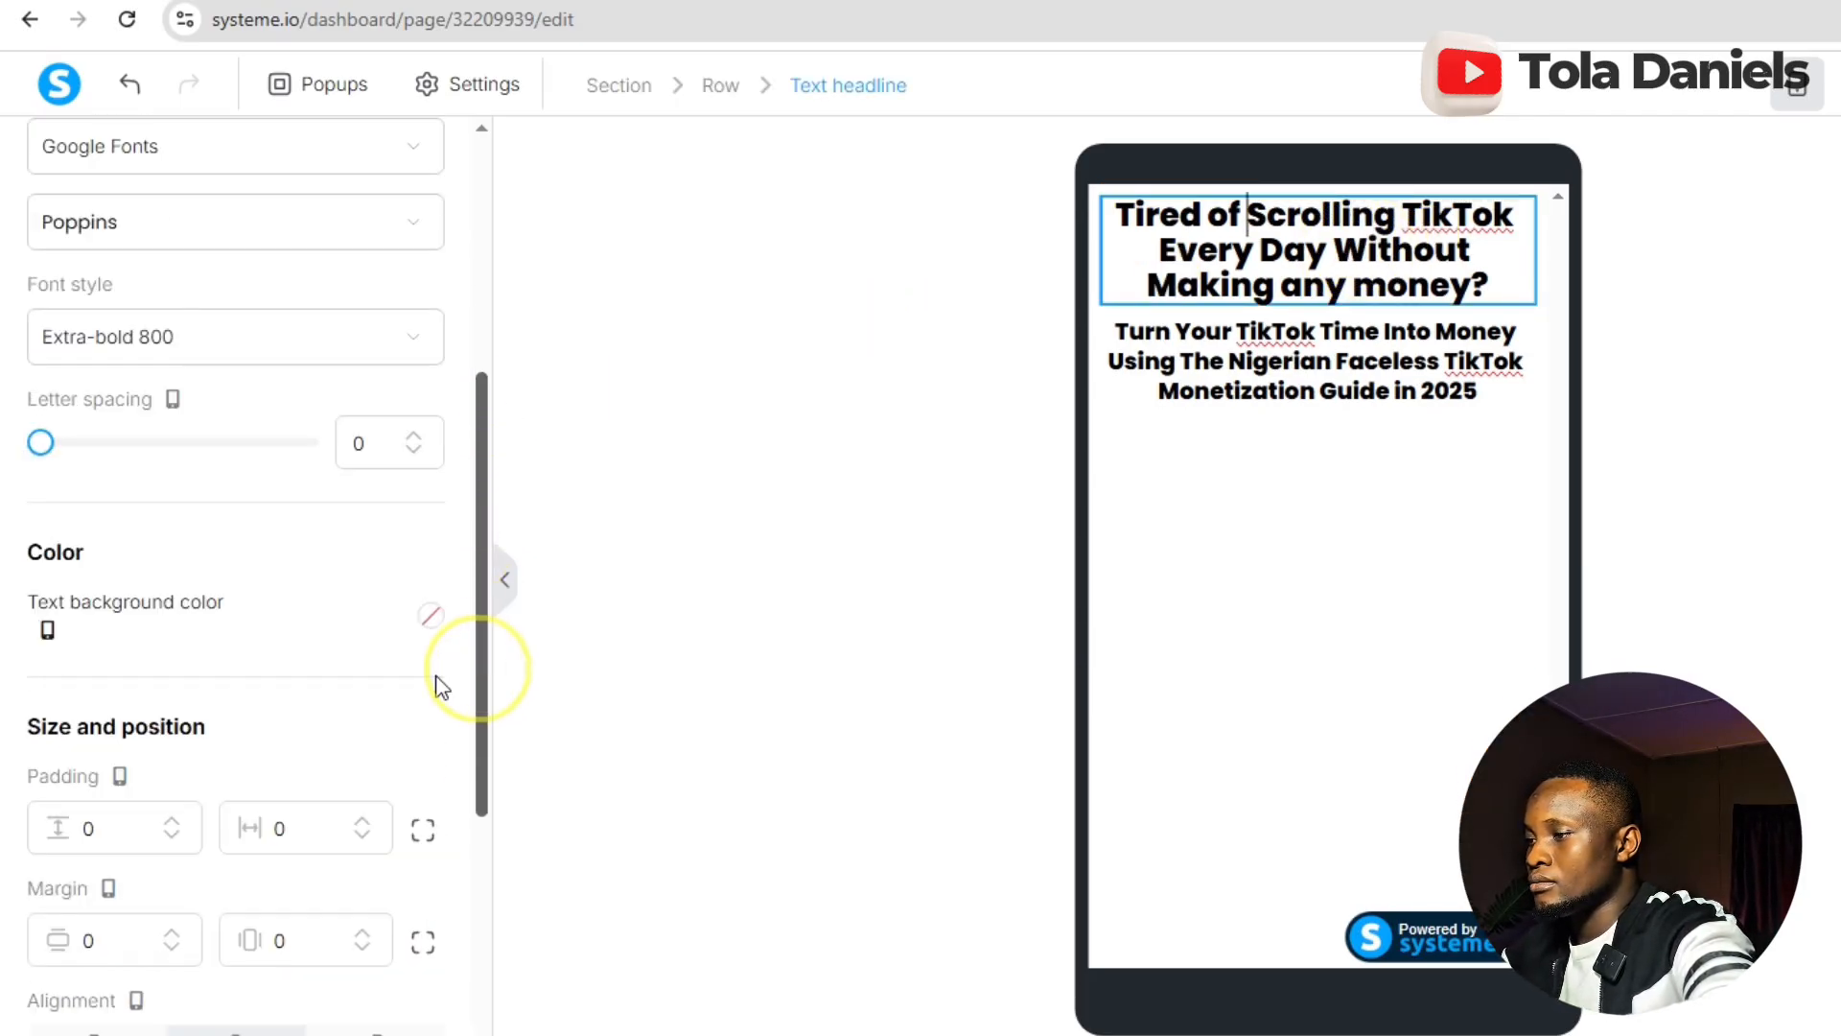
click(429, 833)
double_click(84, 831)
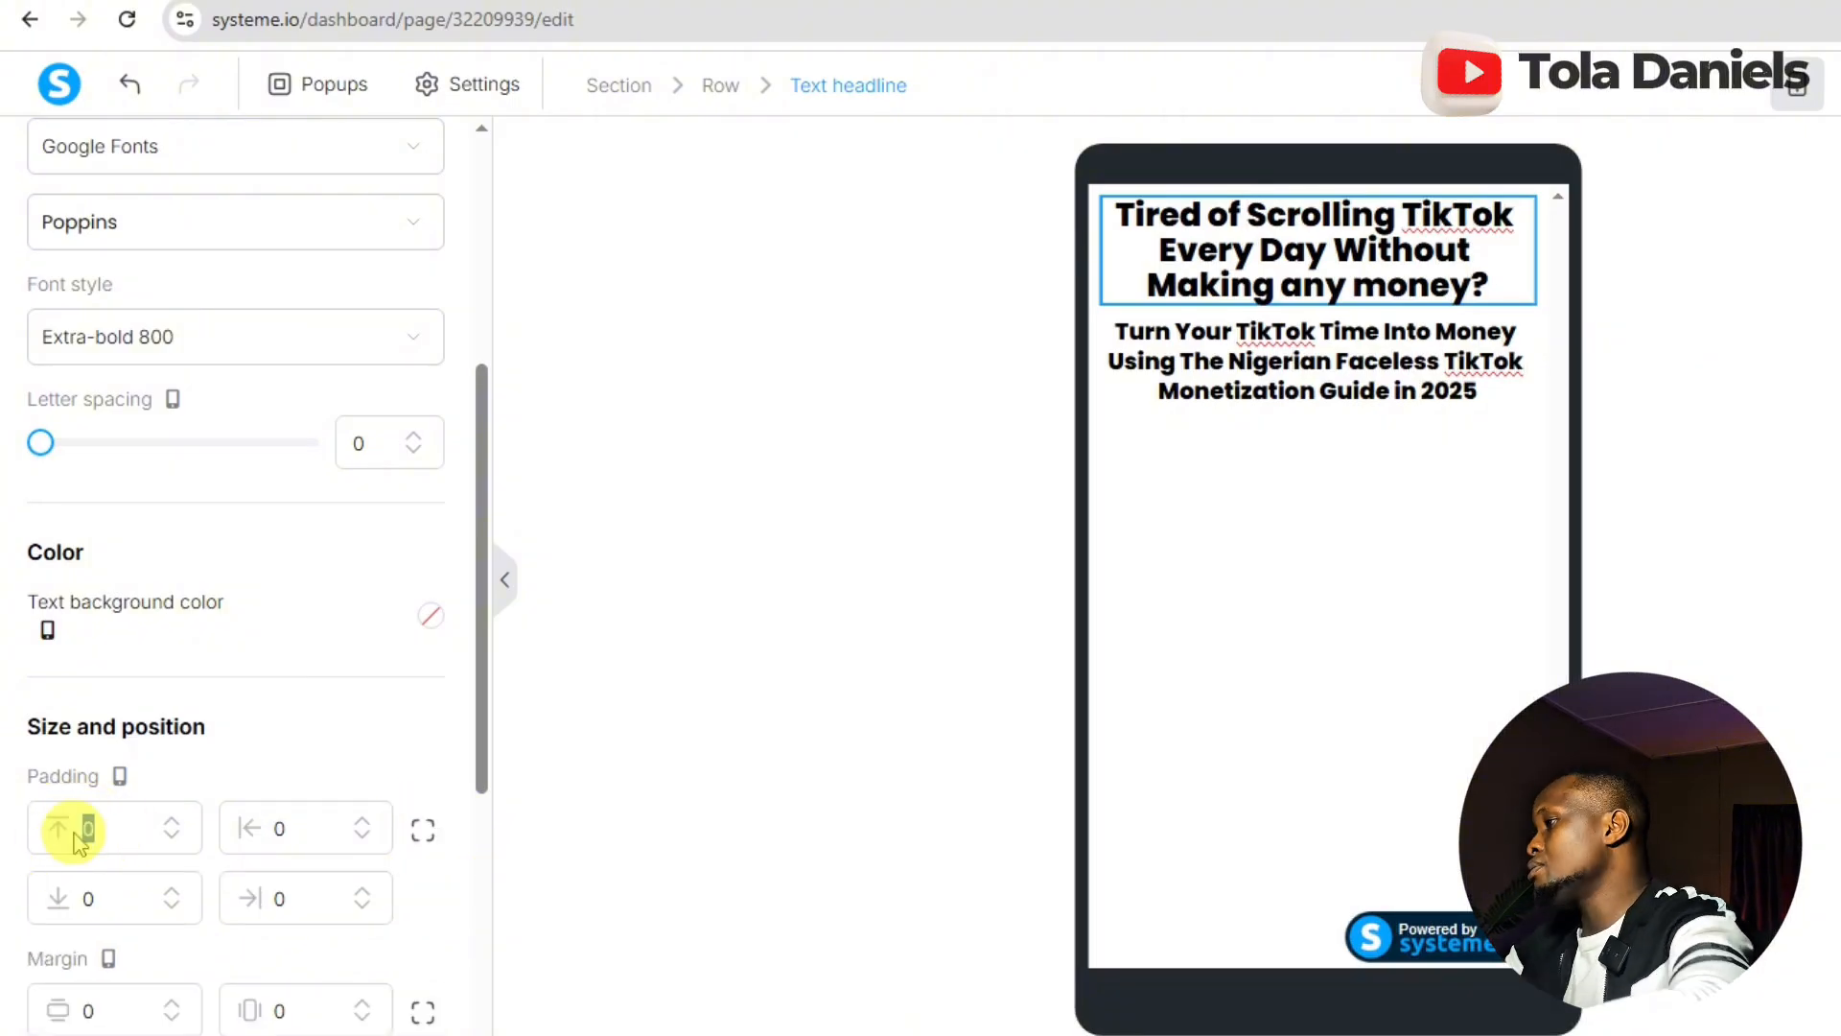
text(10)
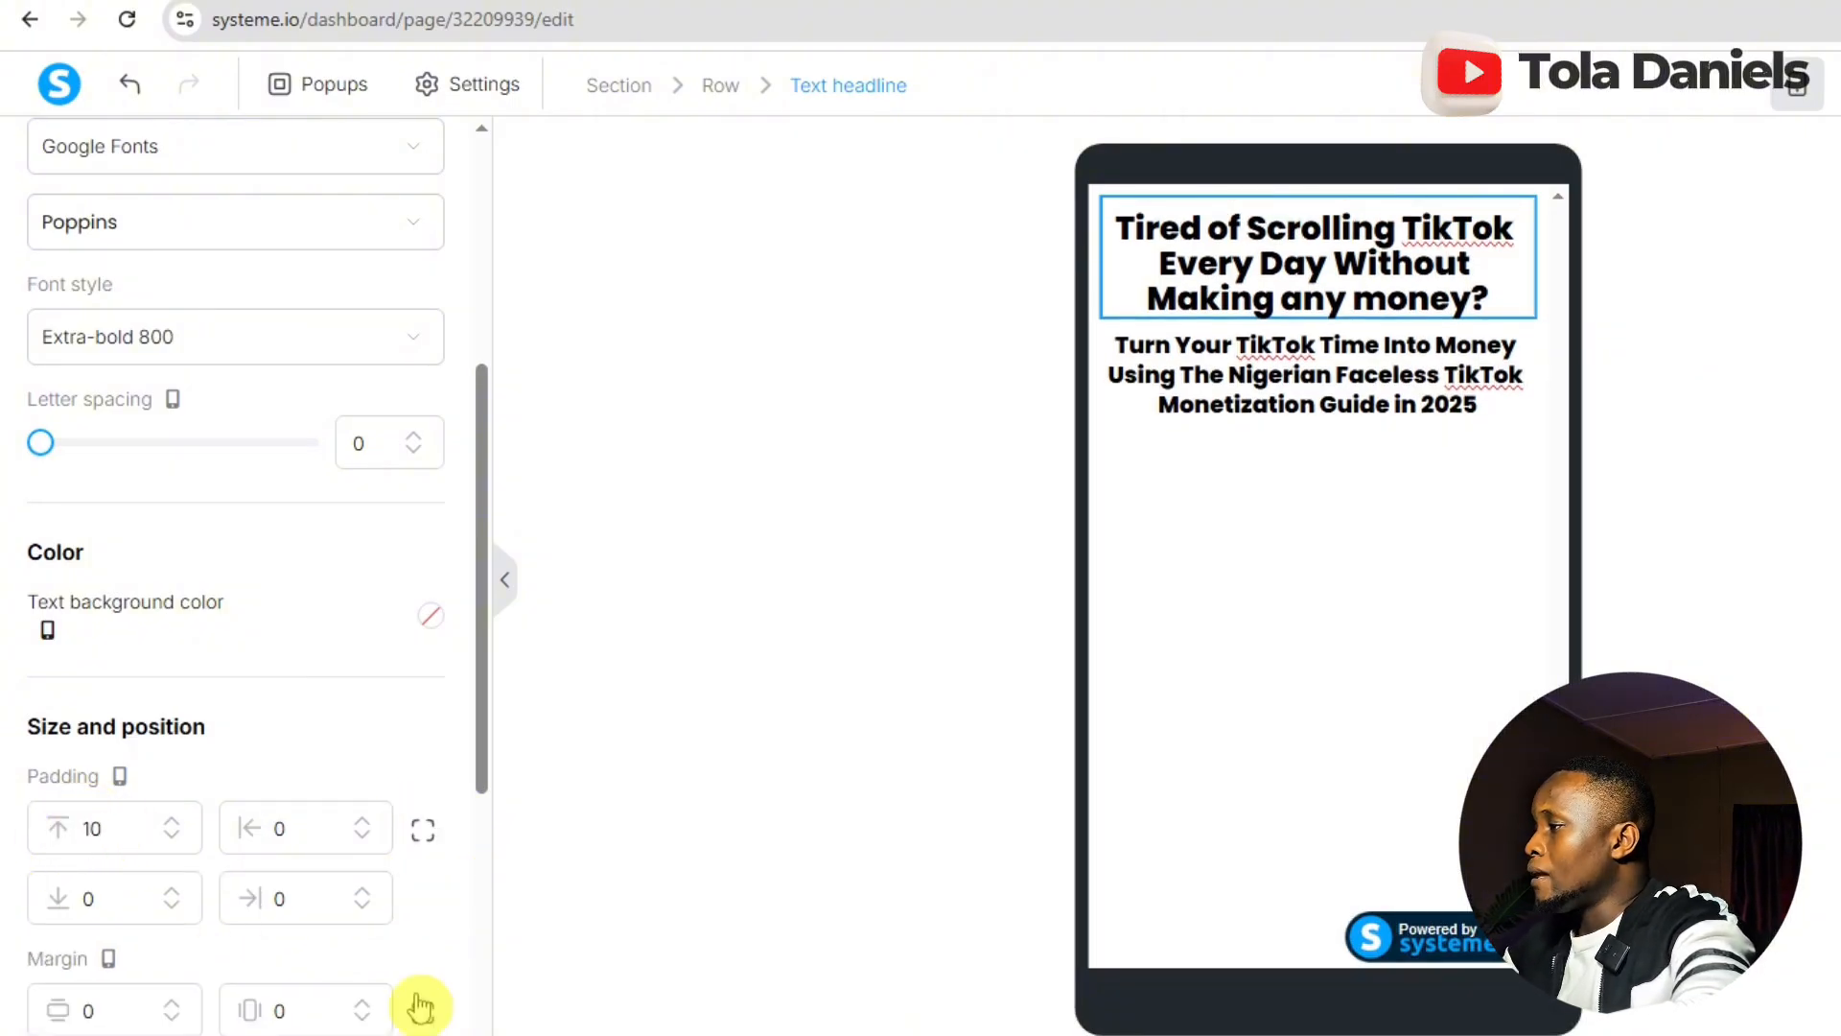
- Set the second headline's font style to Light 300
click(1293, 392)
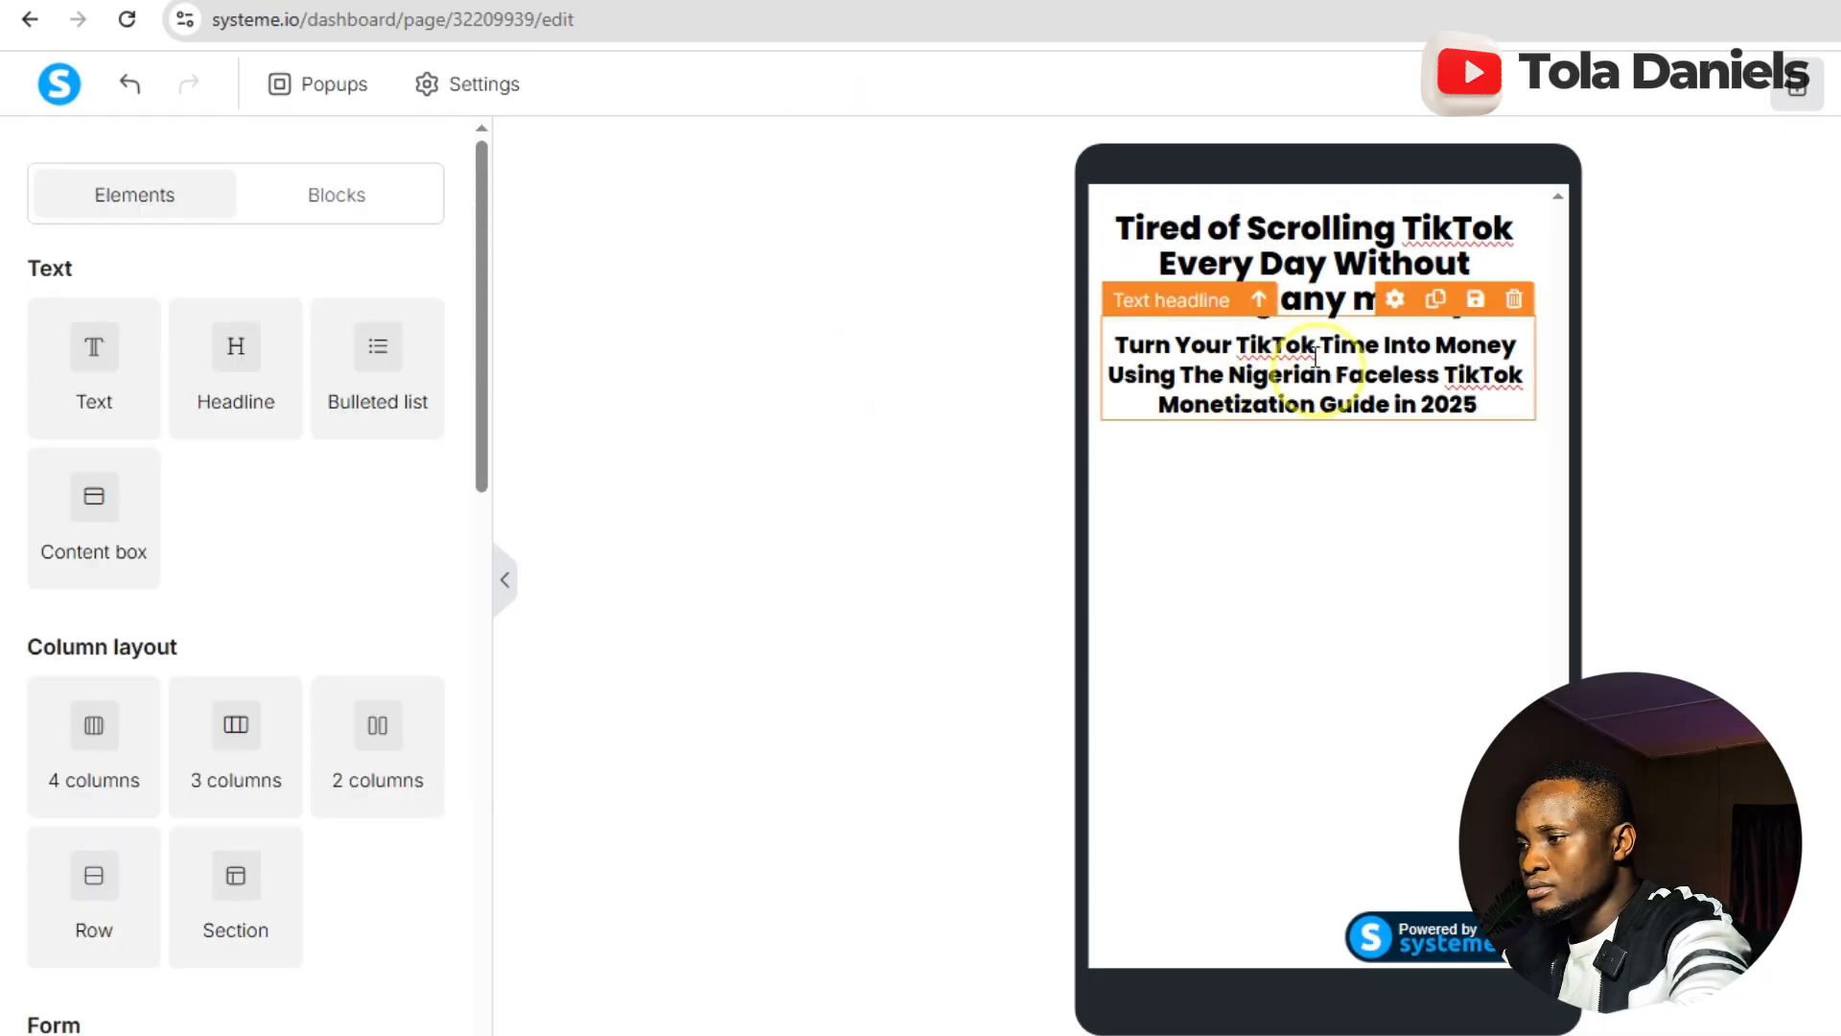
click(1295, 360)
drag(485, 479, 482, 588)
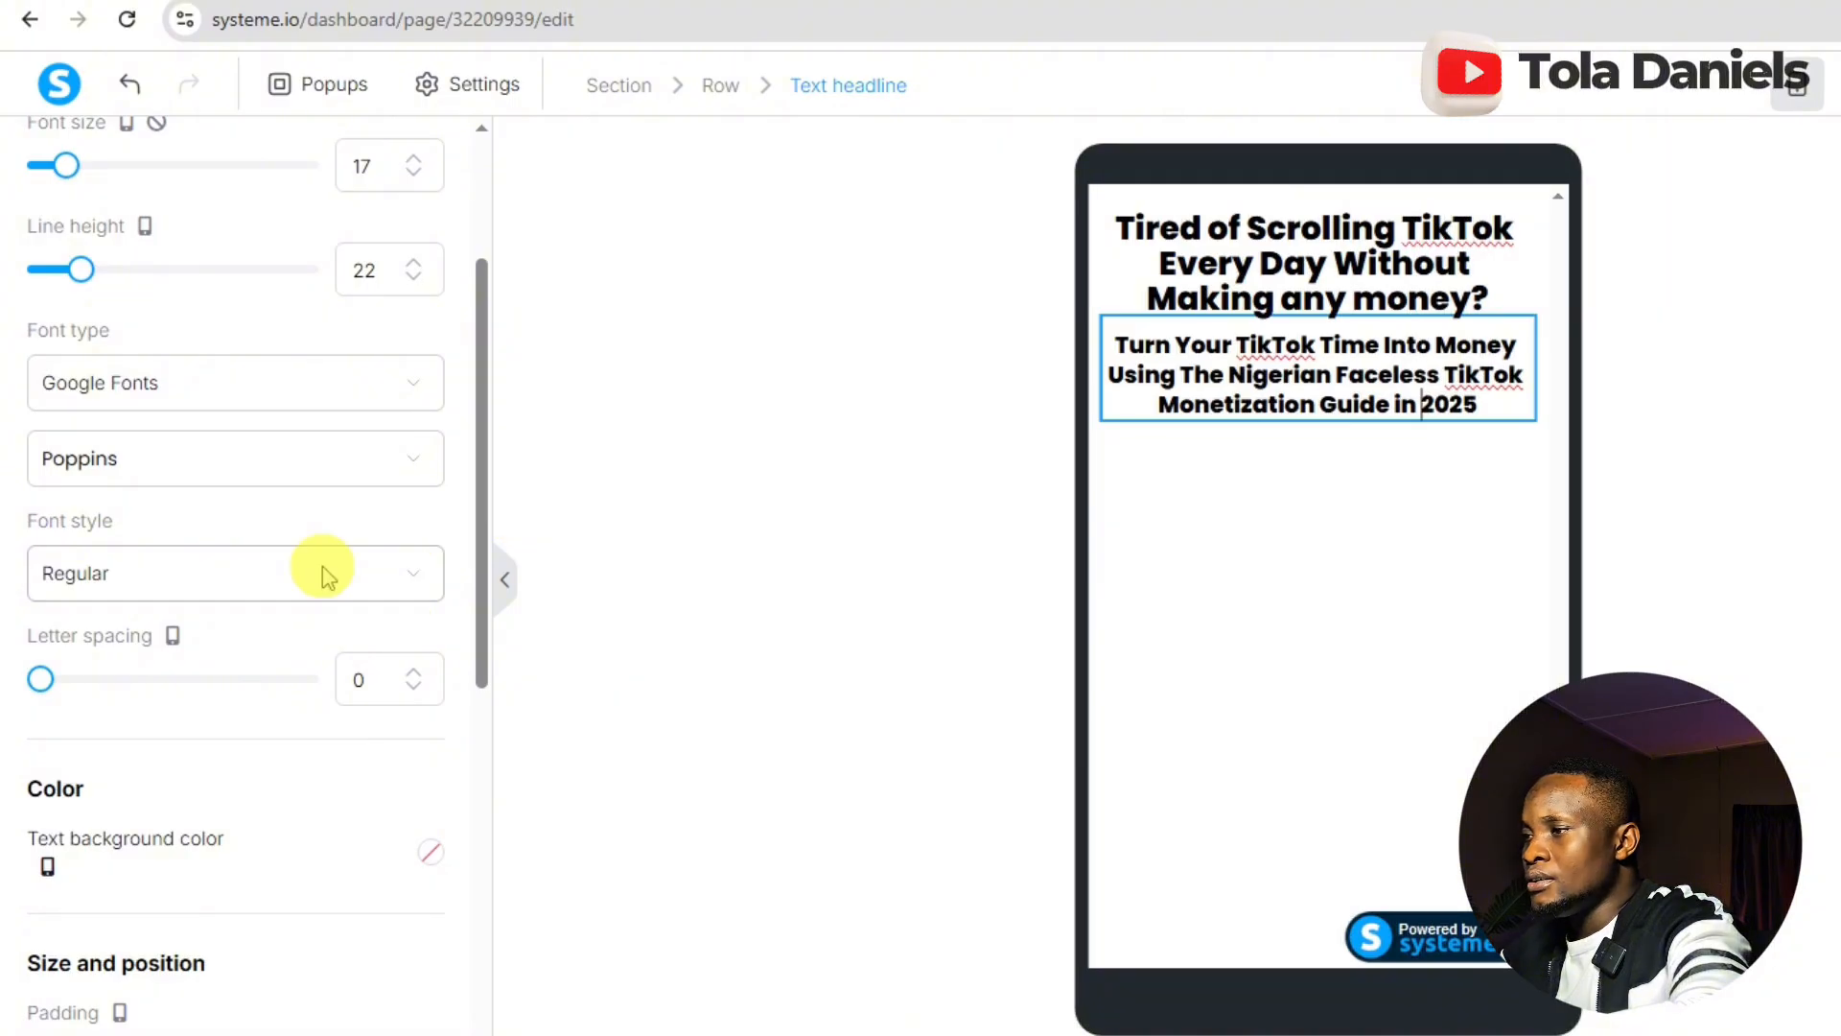
click(325, 575)
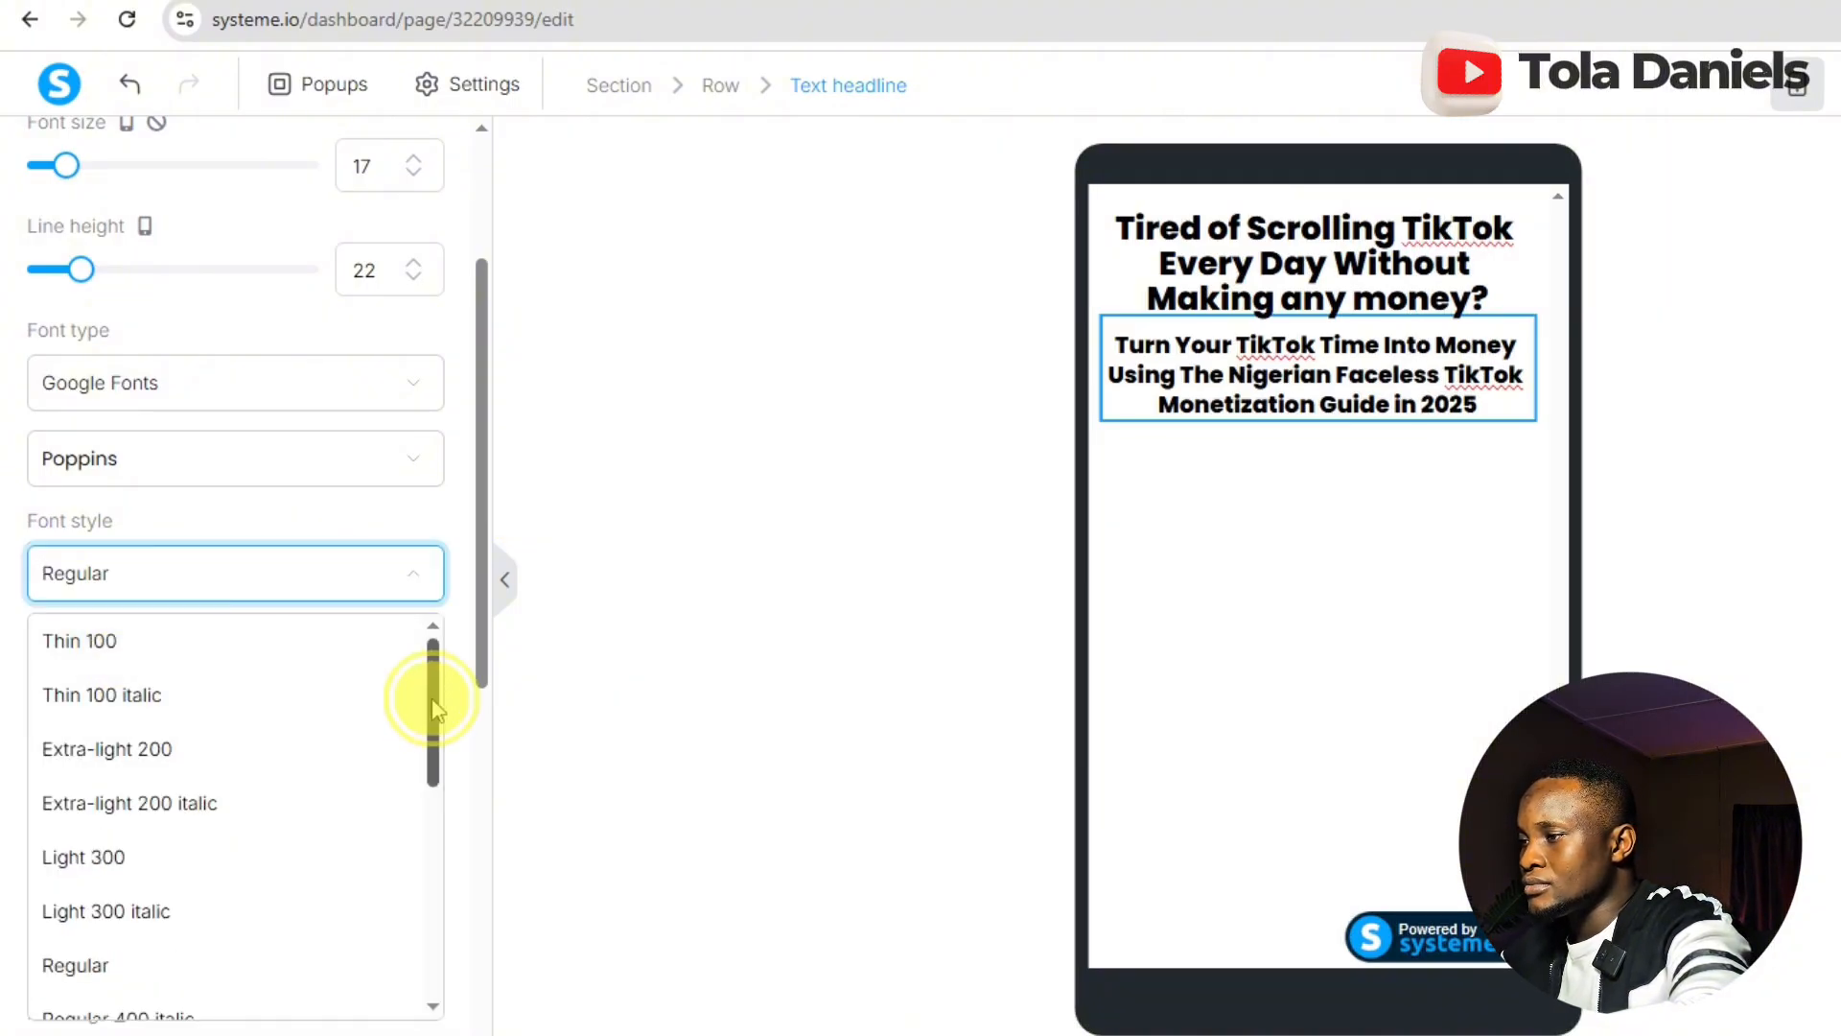
drag(433, 710, 435, 755)
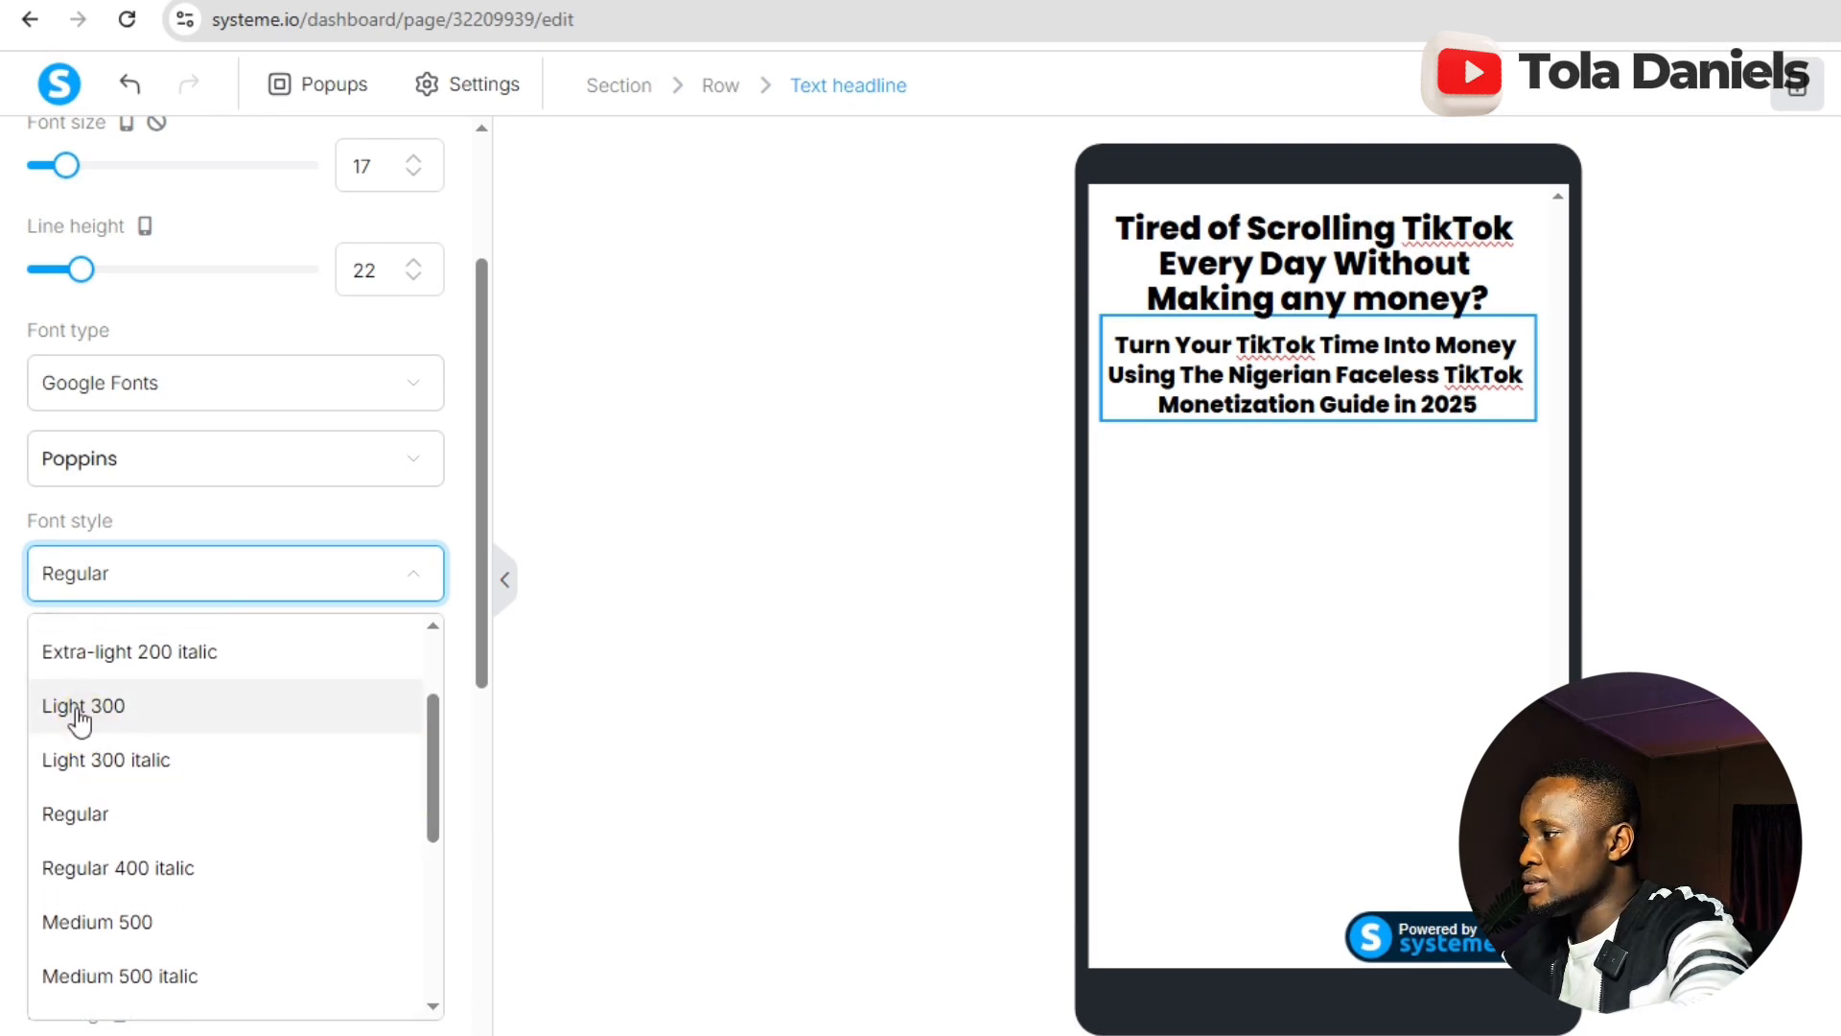
click(81, 717)
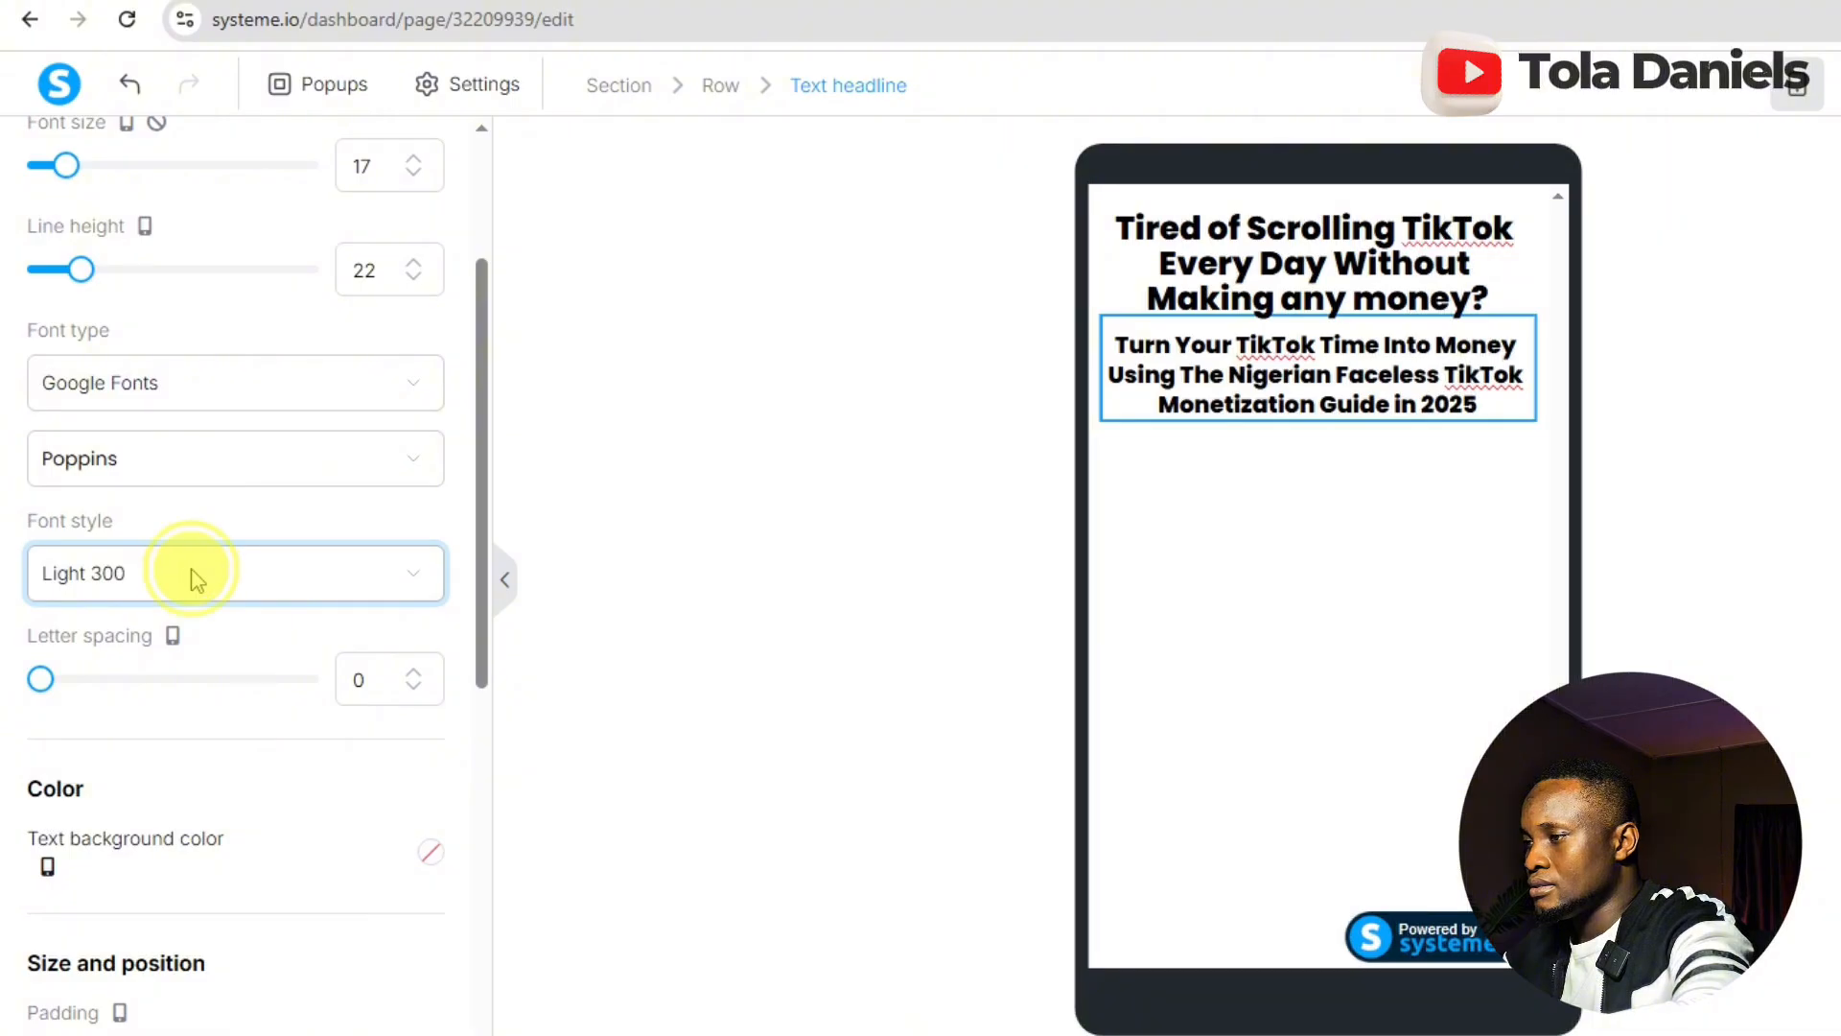
- Try Thin 100 as the second headline's font style and switch back to Light 300
click(197, 576)
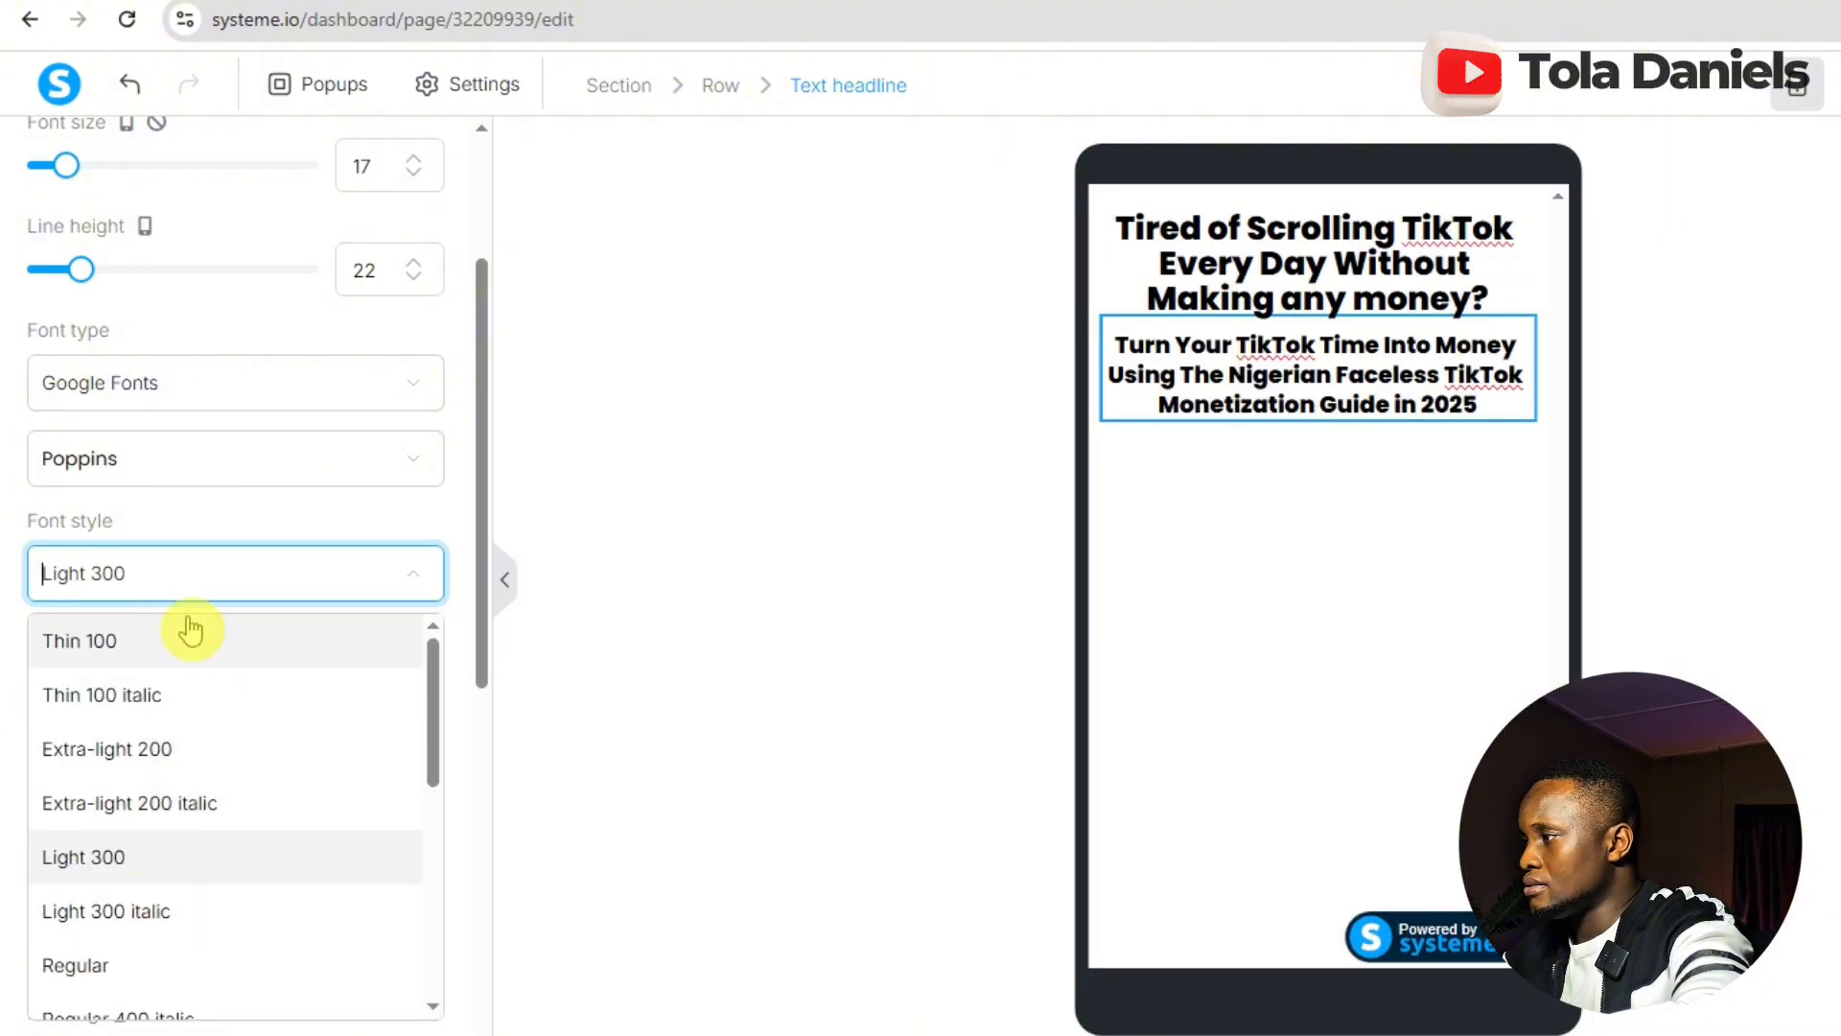
click(191, 635)
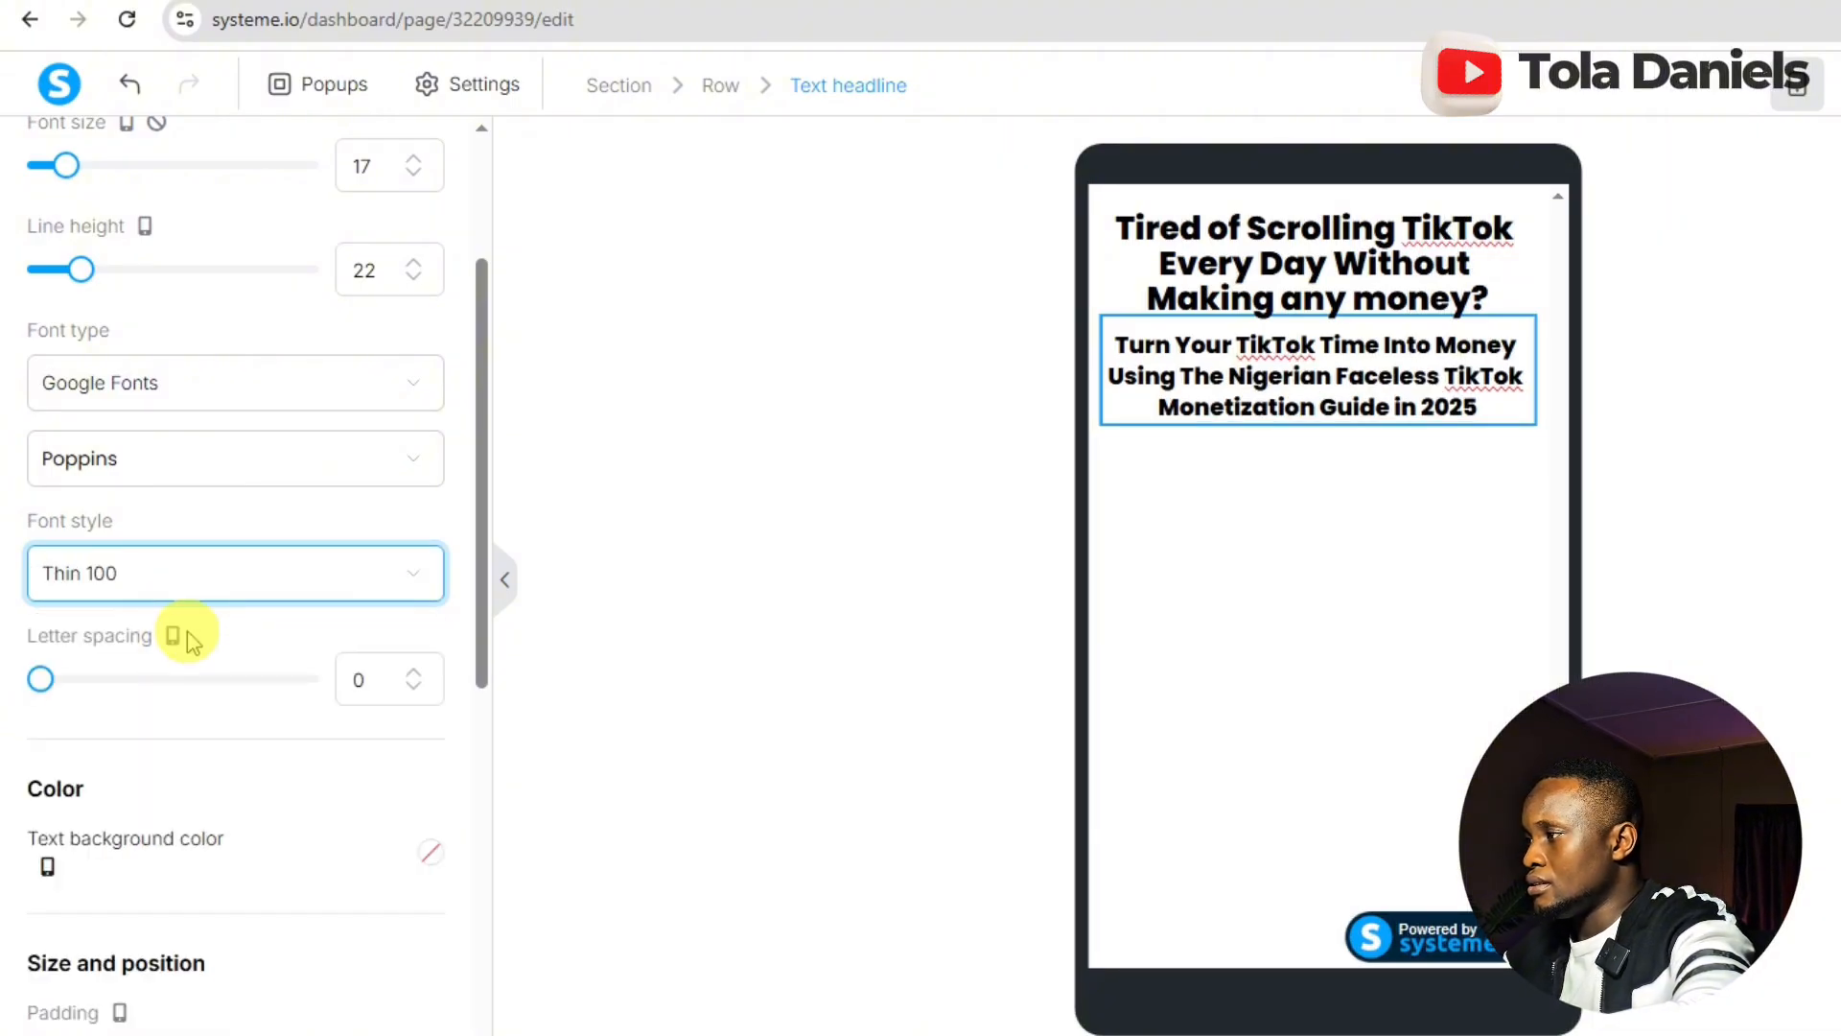
click(180, 576)
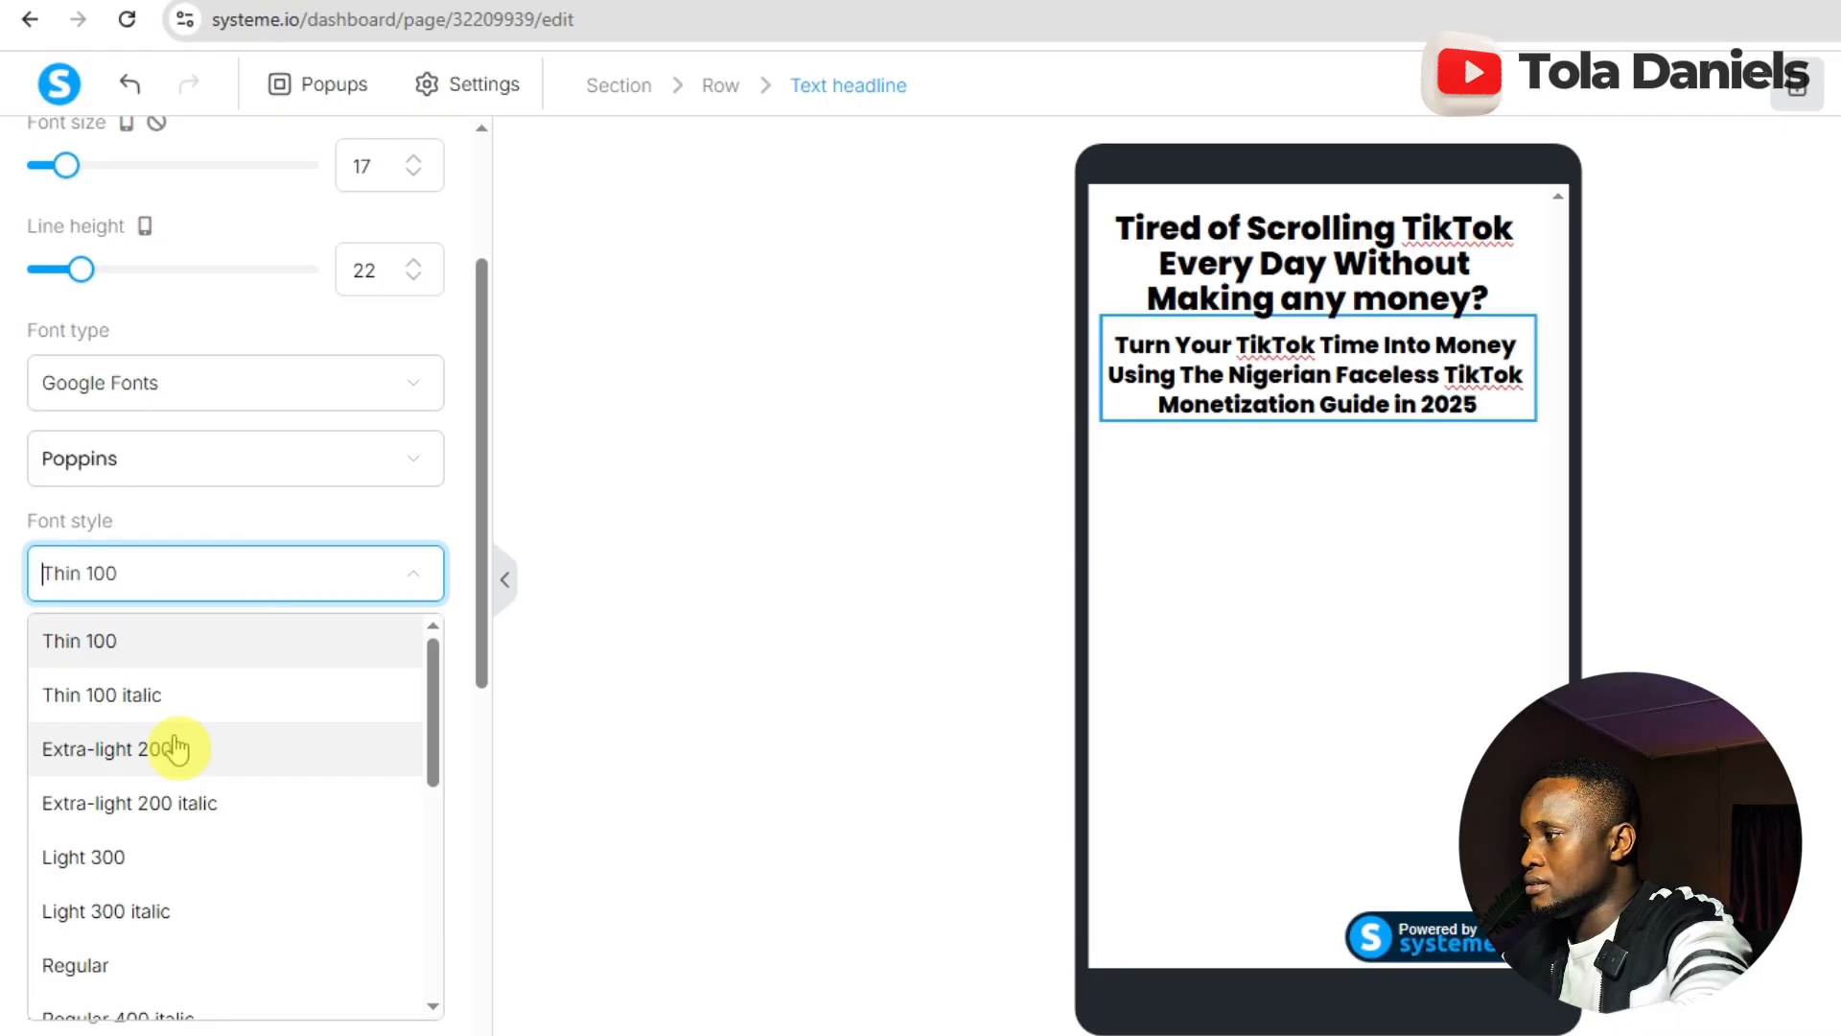
click(136, 864)
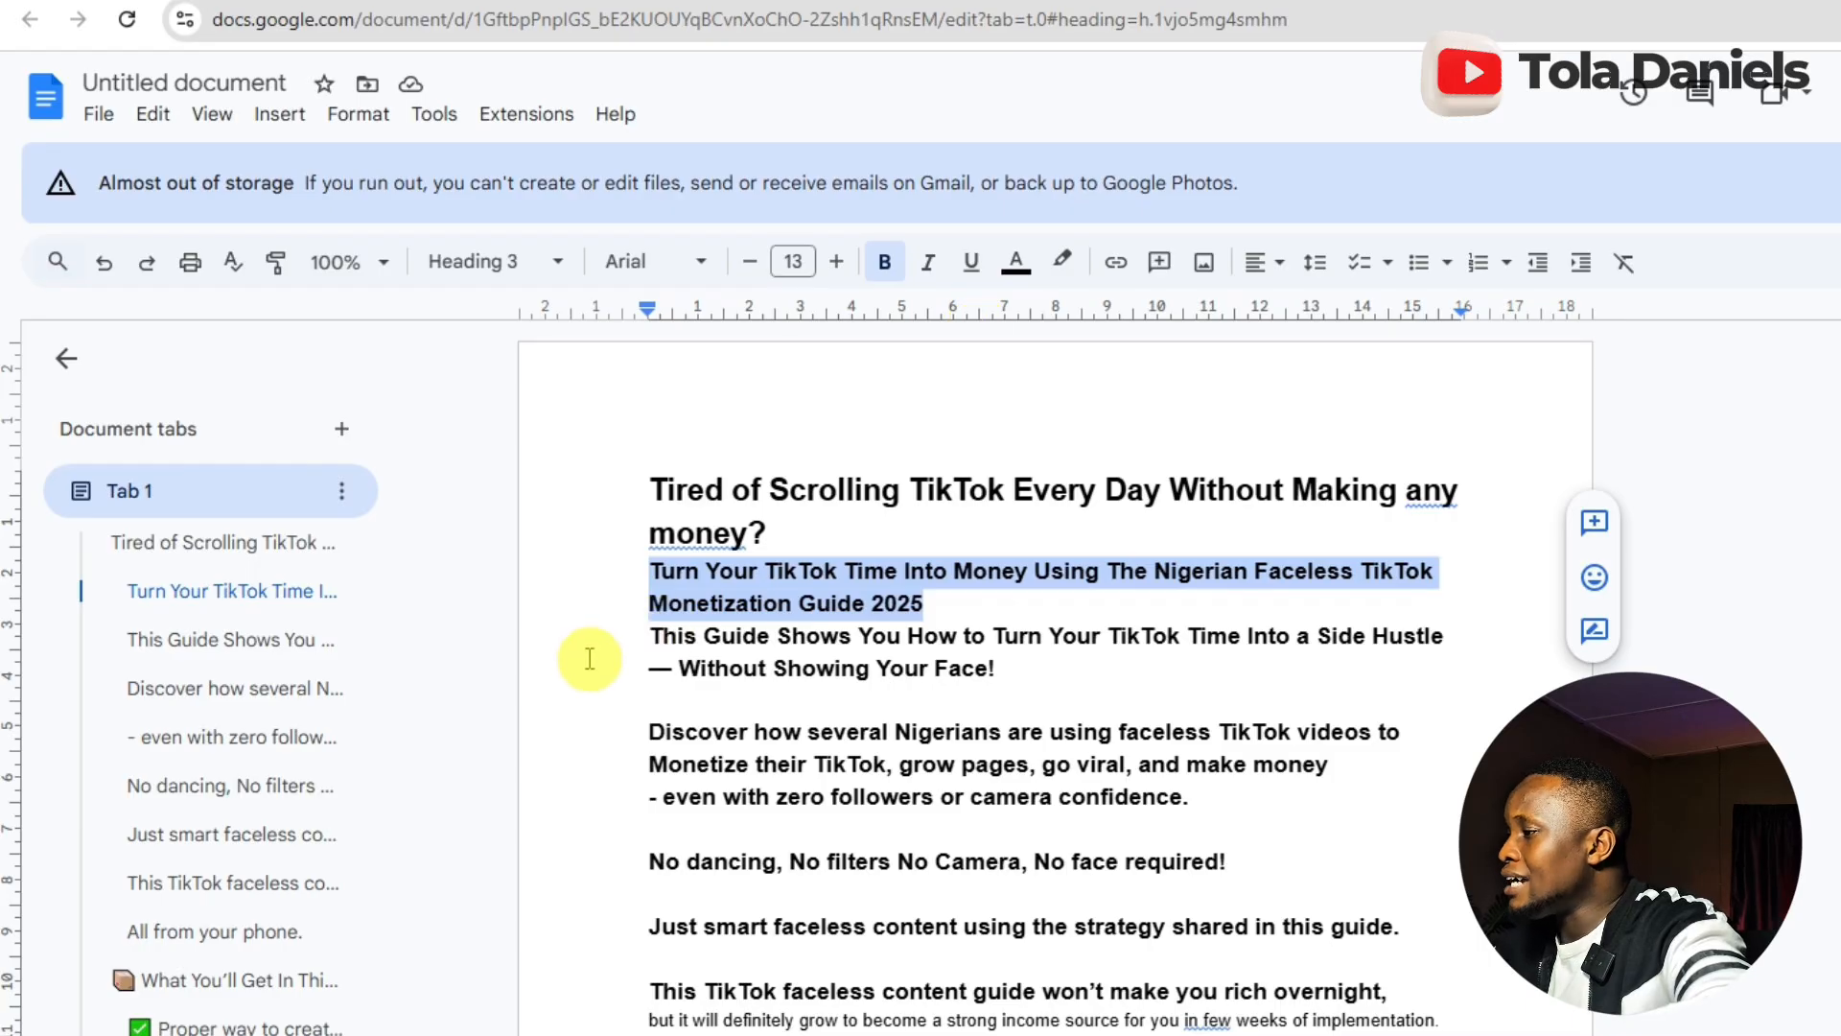
- Copy the sentence from "This Guide Shows You How to" through "Without Showing Your Face!" in Google Docs and return to the systeme.io editor
drag(655, 635, 1056, 672)
key(ctrl+c)
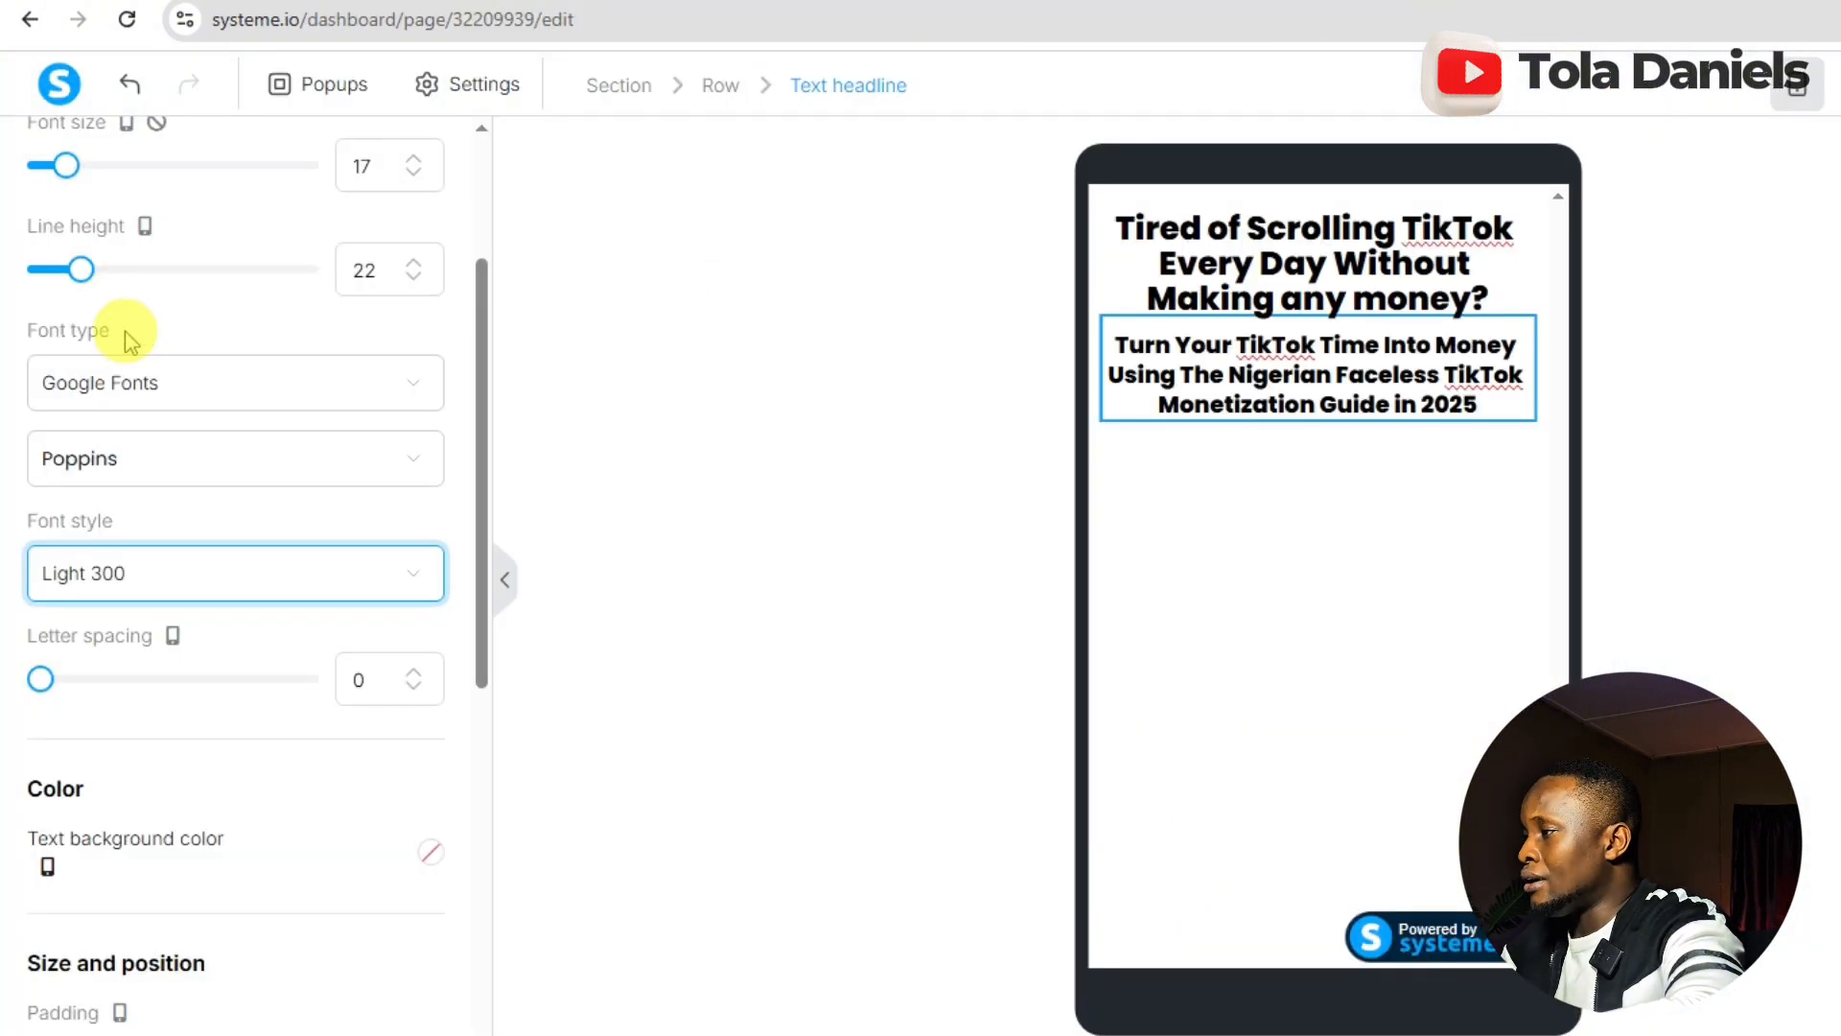
right_click(1306, 397)
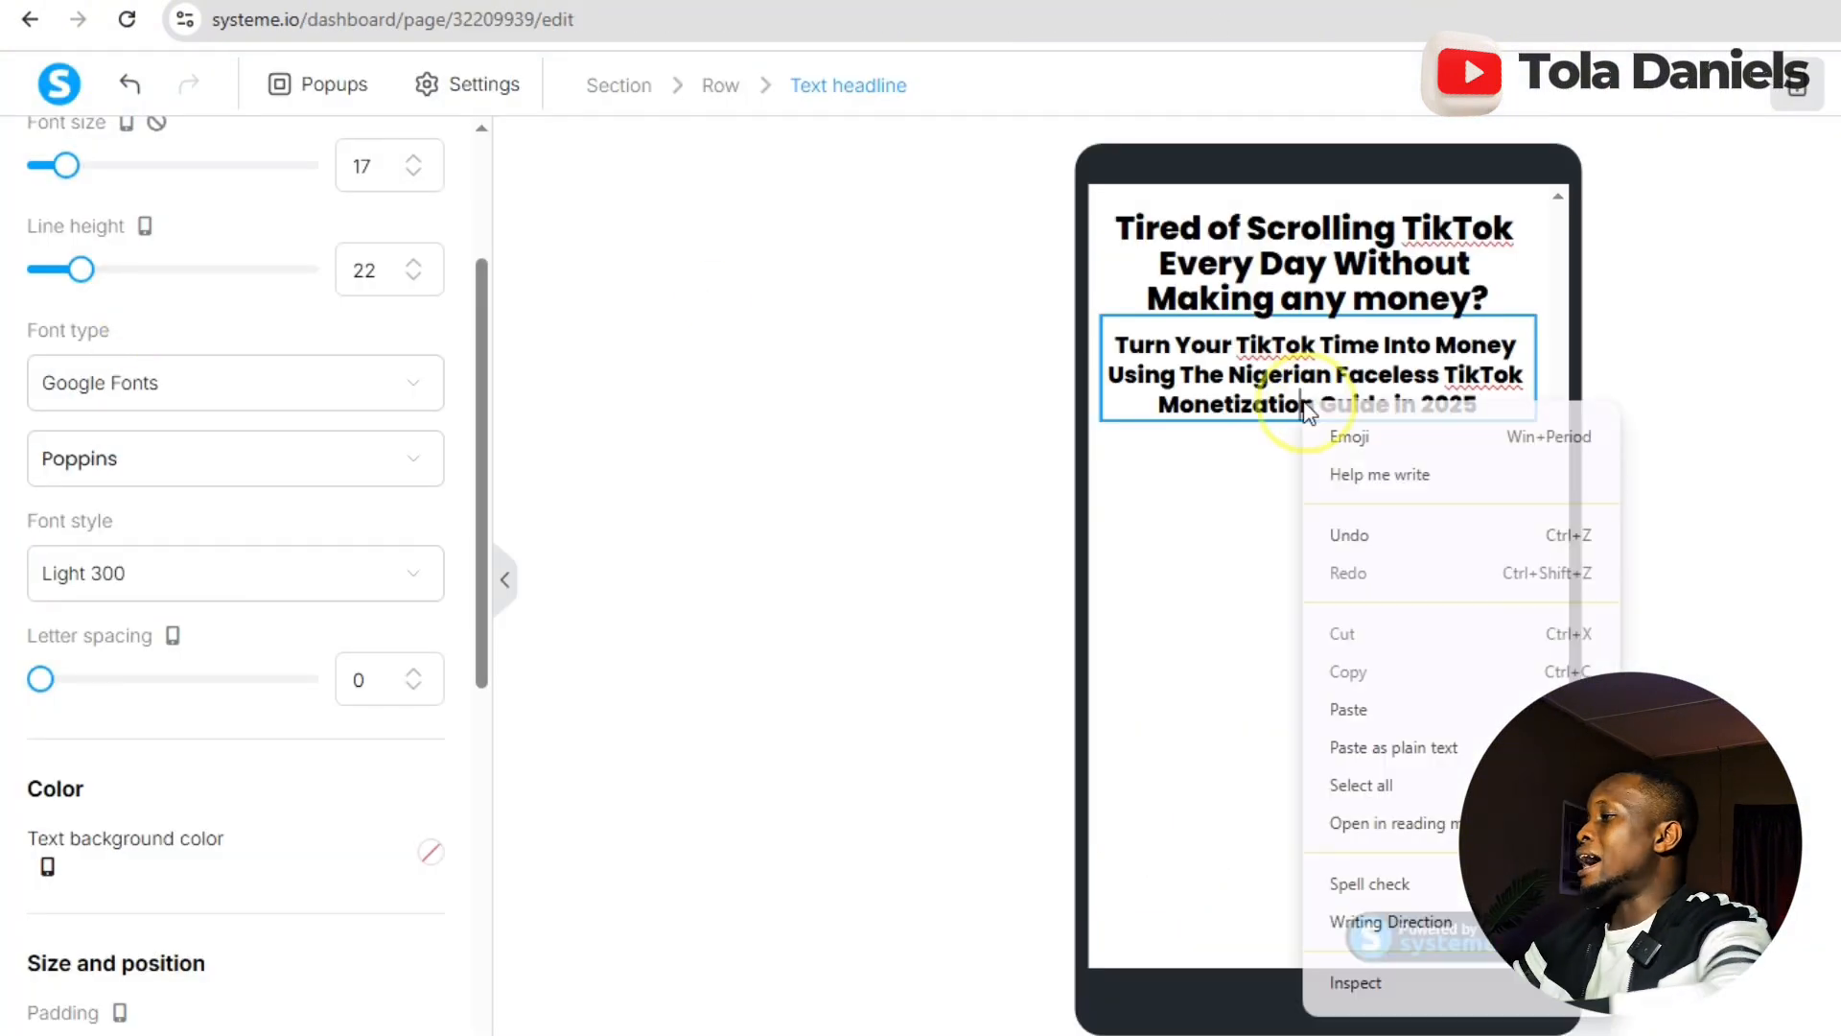
click(1215, 386)
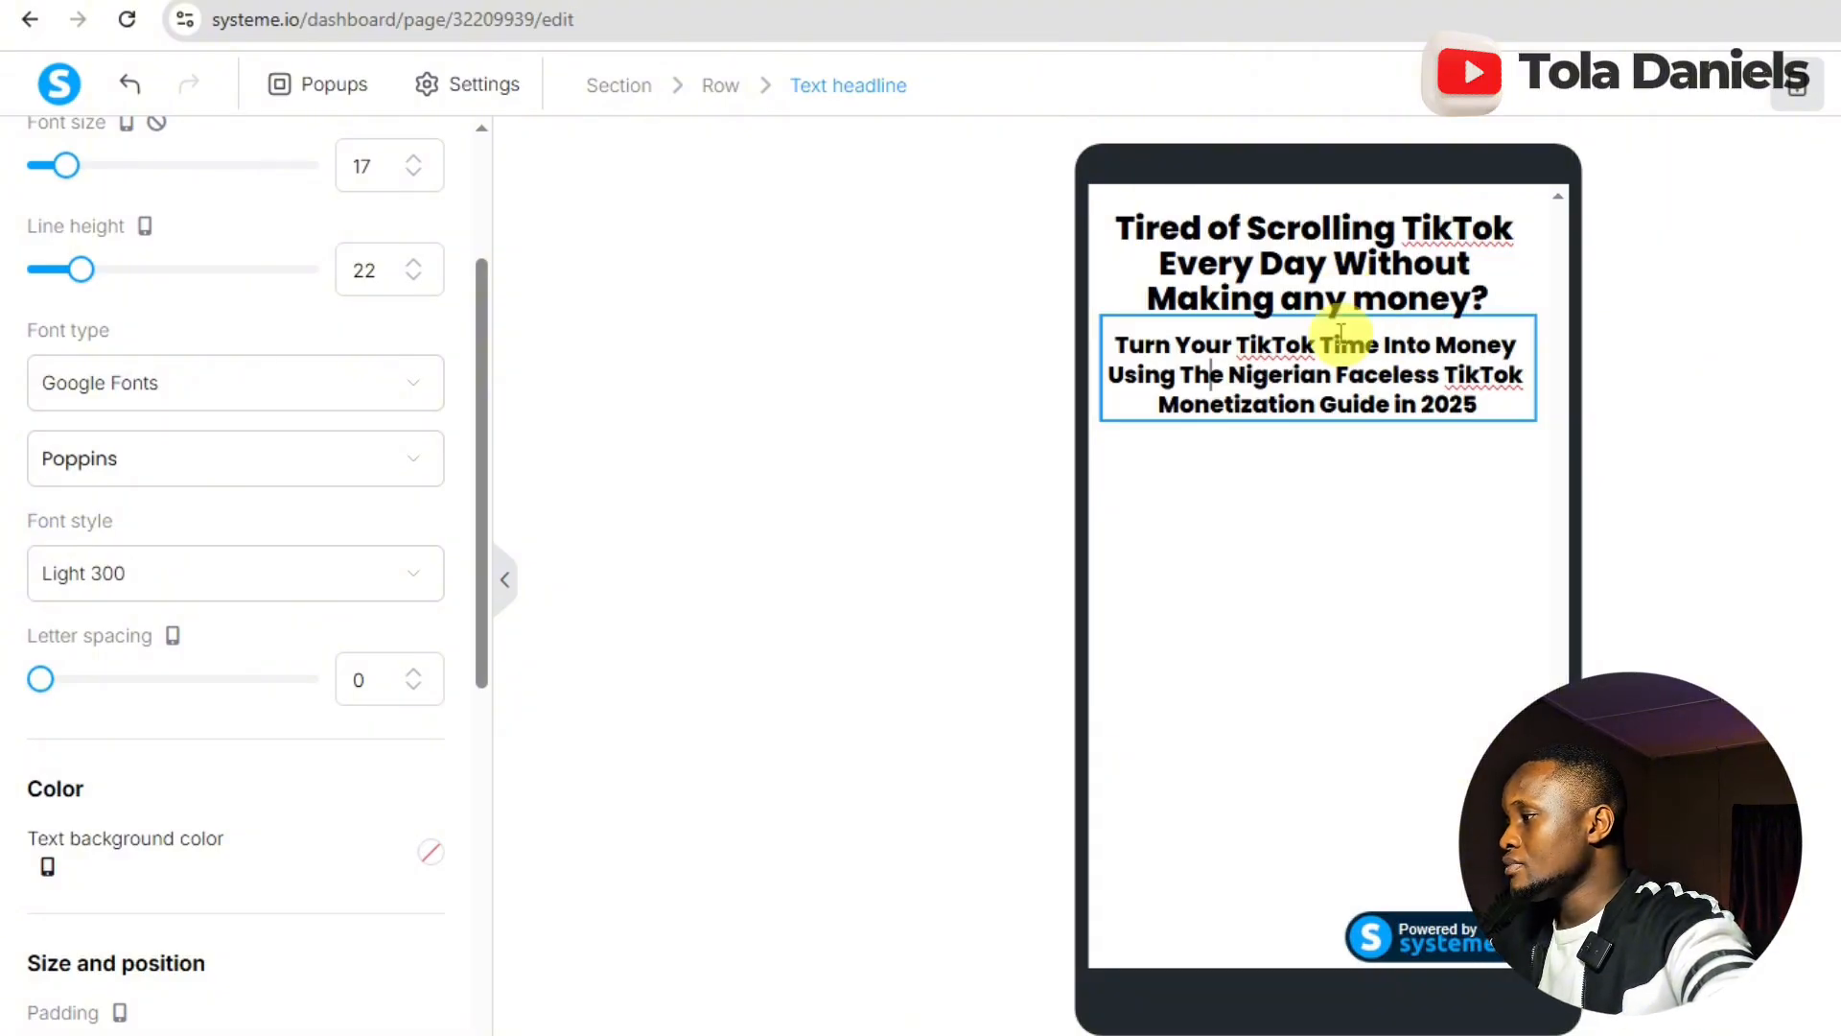
- Duplicate the second headline and replace the copy's text with the copied "This Guide Shows You How to Turn Your TikTok Time" sentence
click(1311, 270)
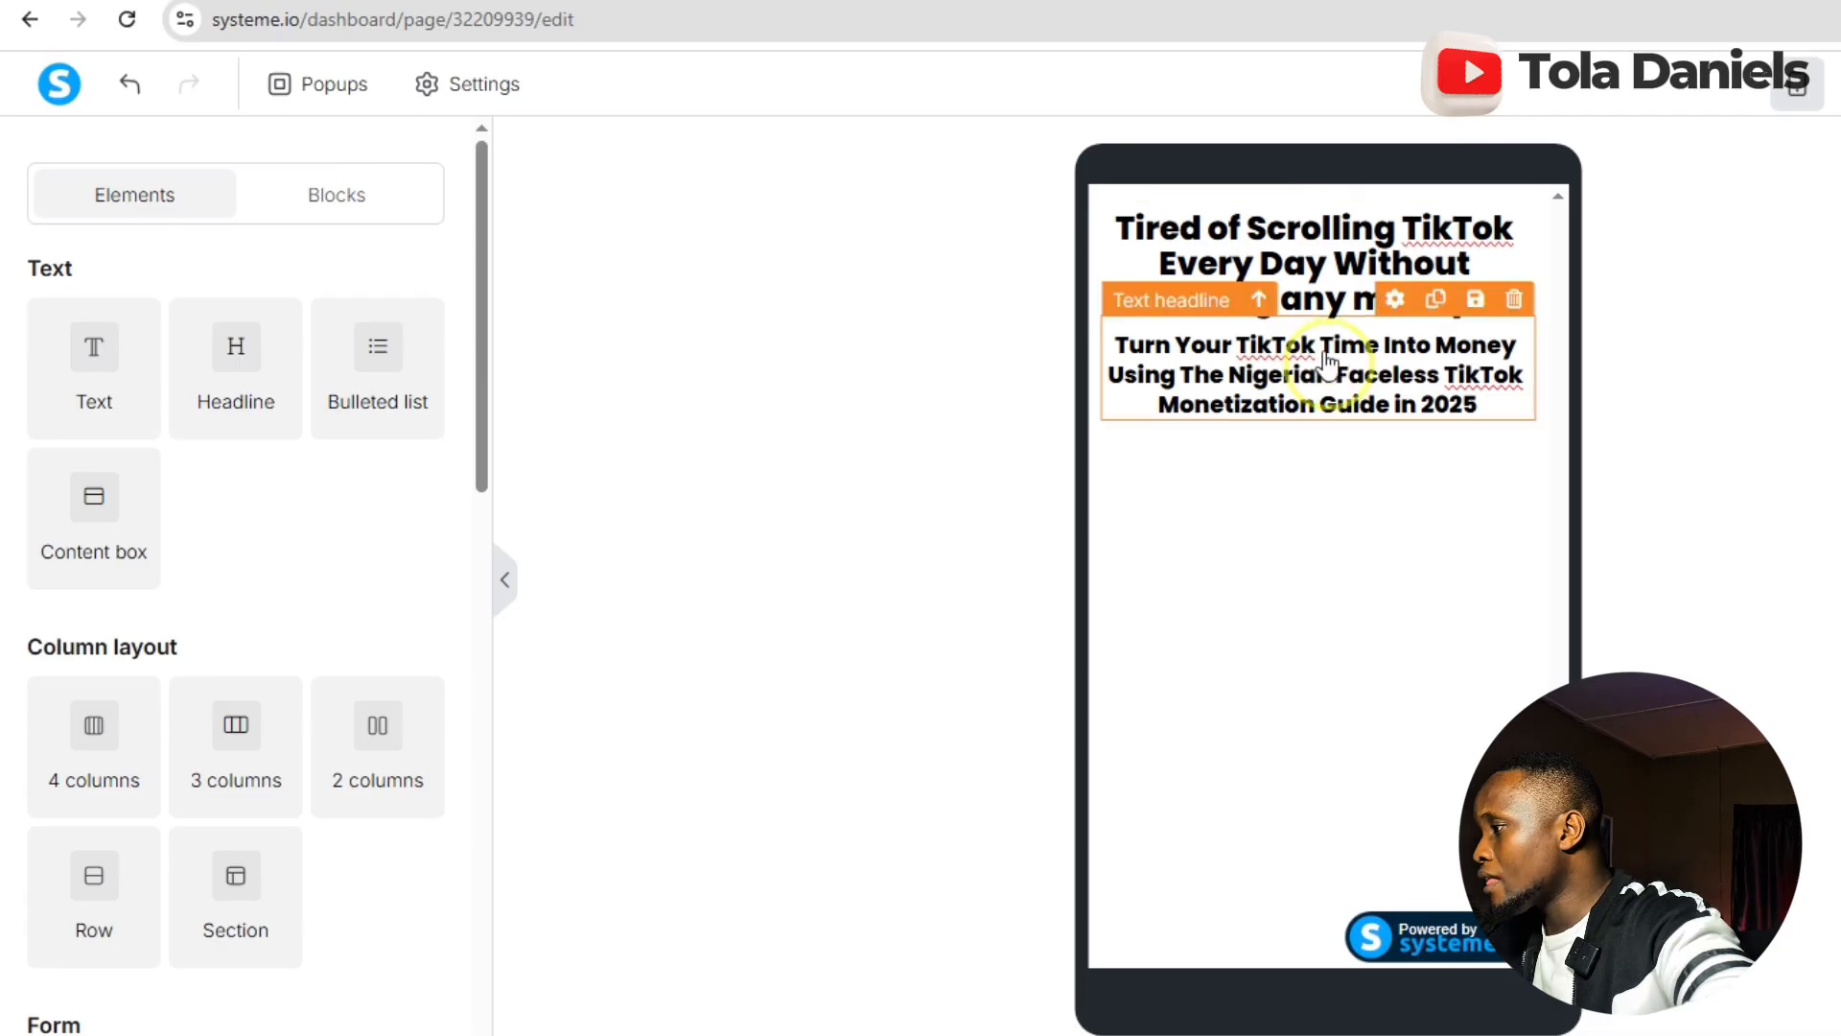
click(1326, 364)
click(1378, 281)
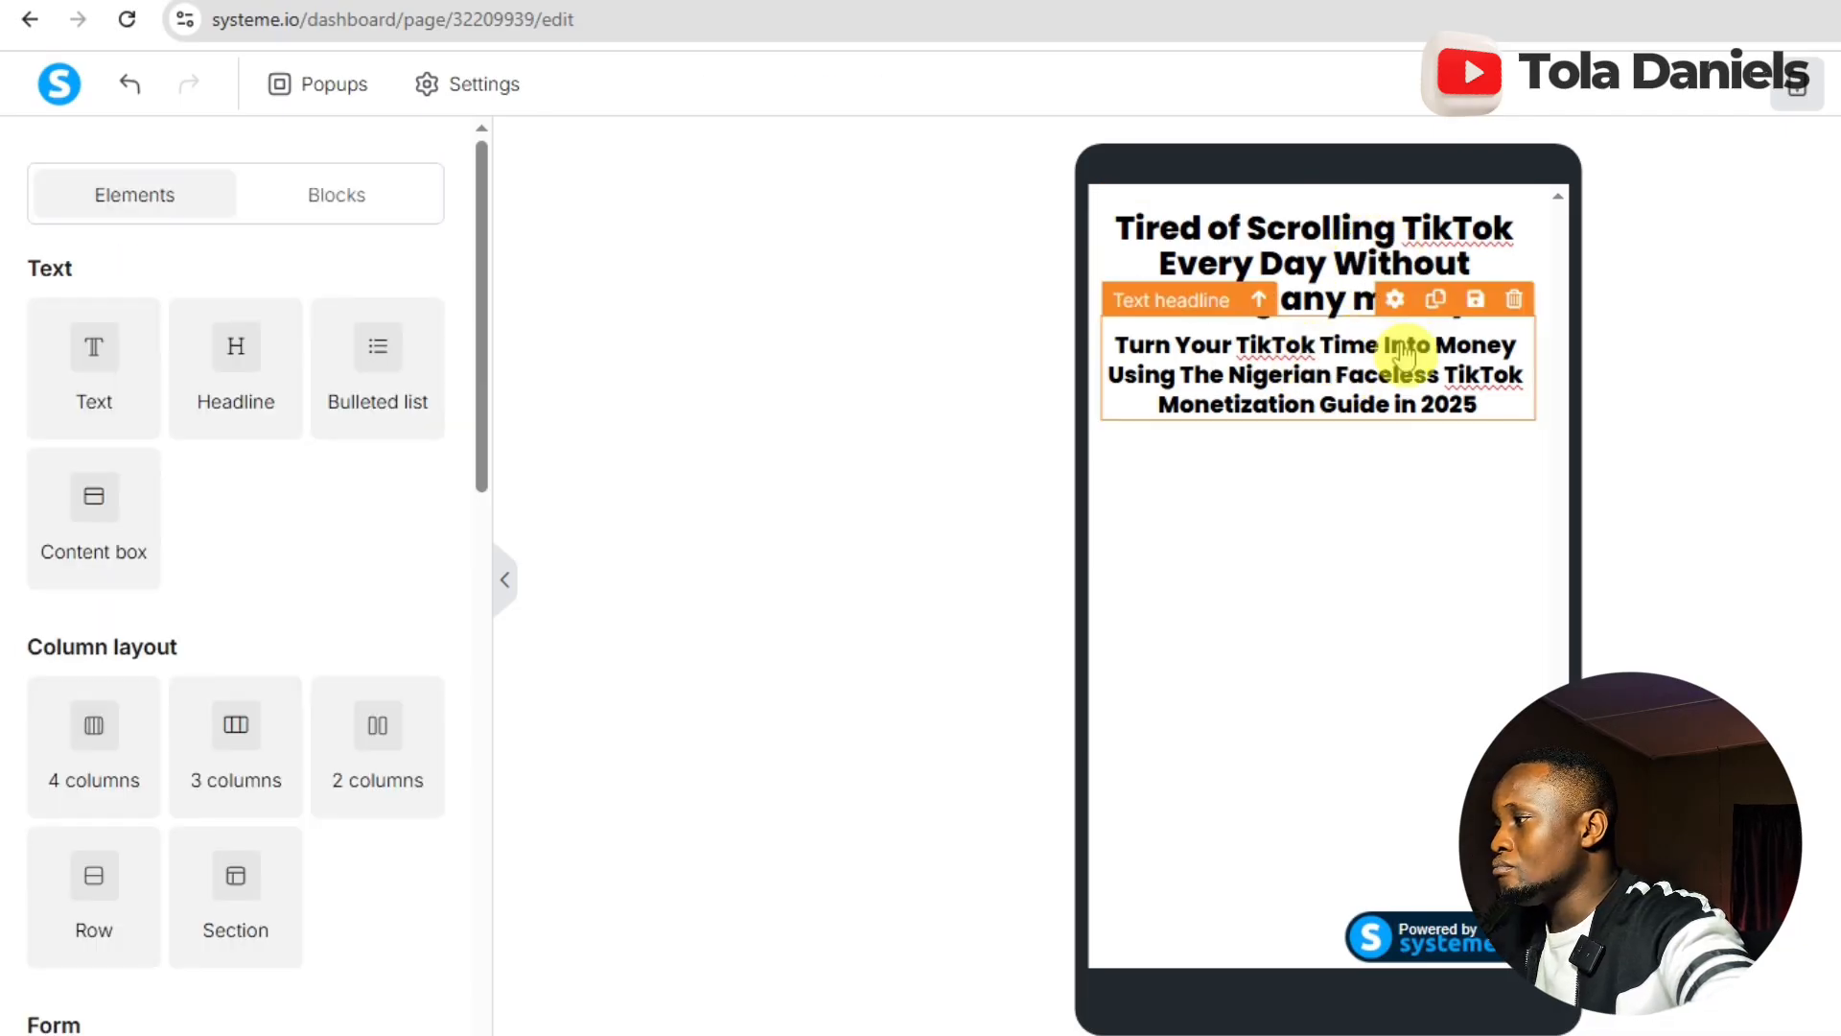
click(1436, 301)
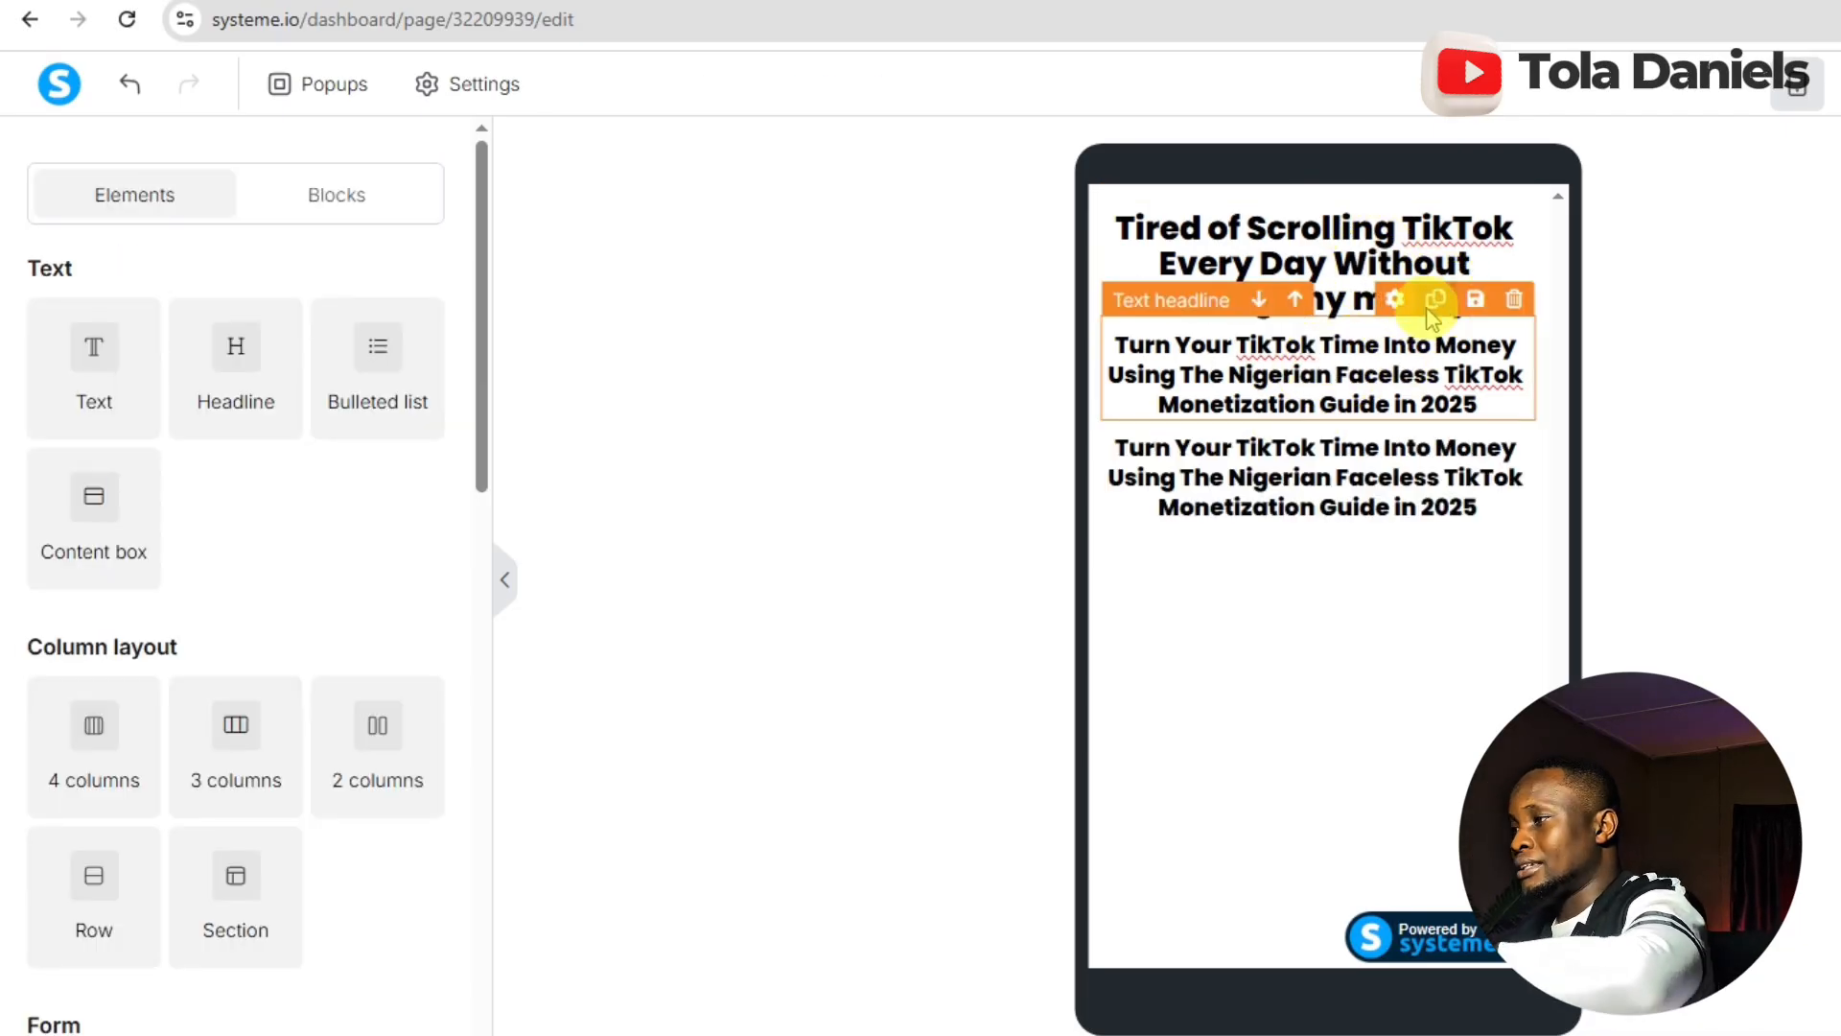
click(1287, 478)
triple_click(1287, 470)
key(ctrl+v)
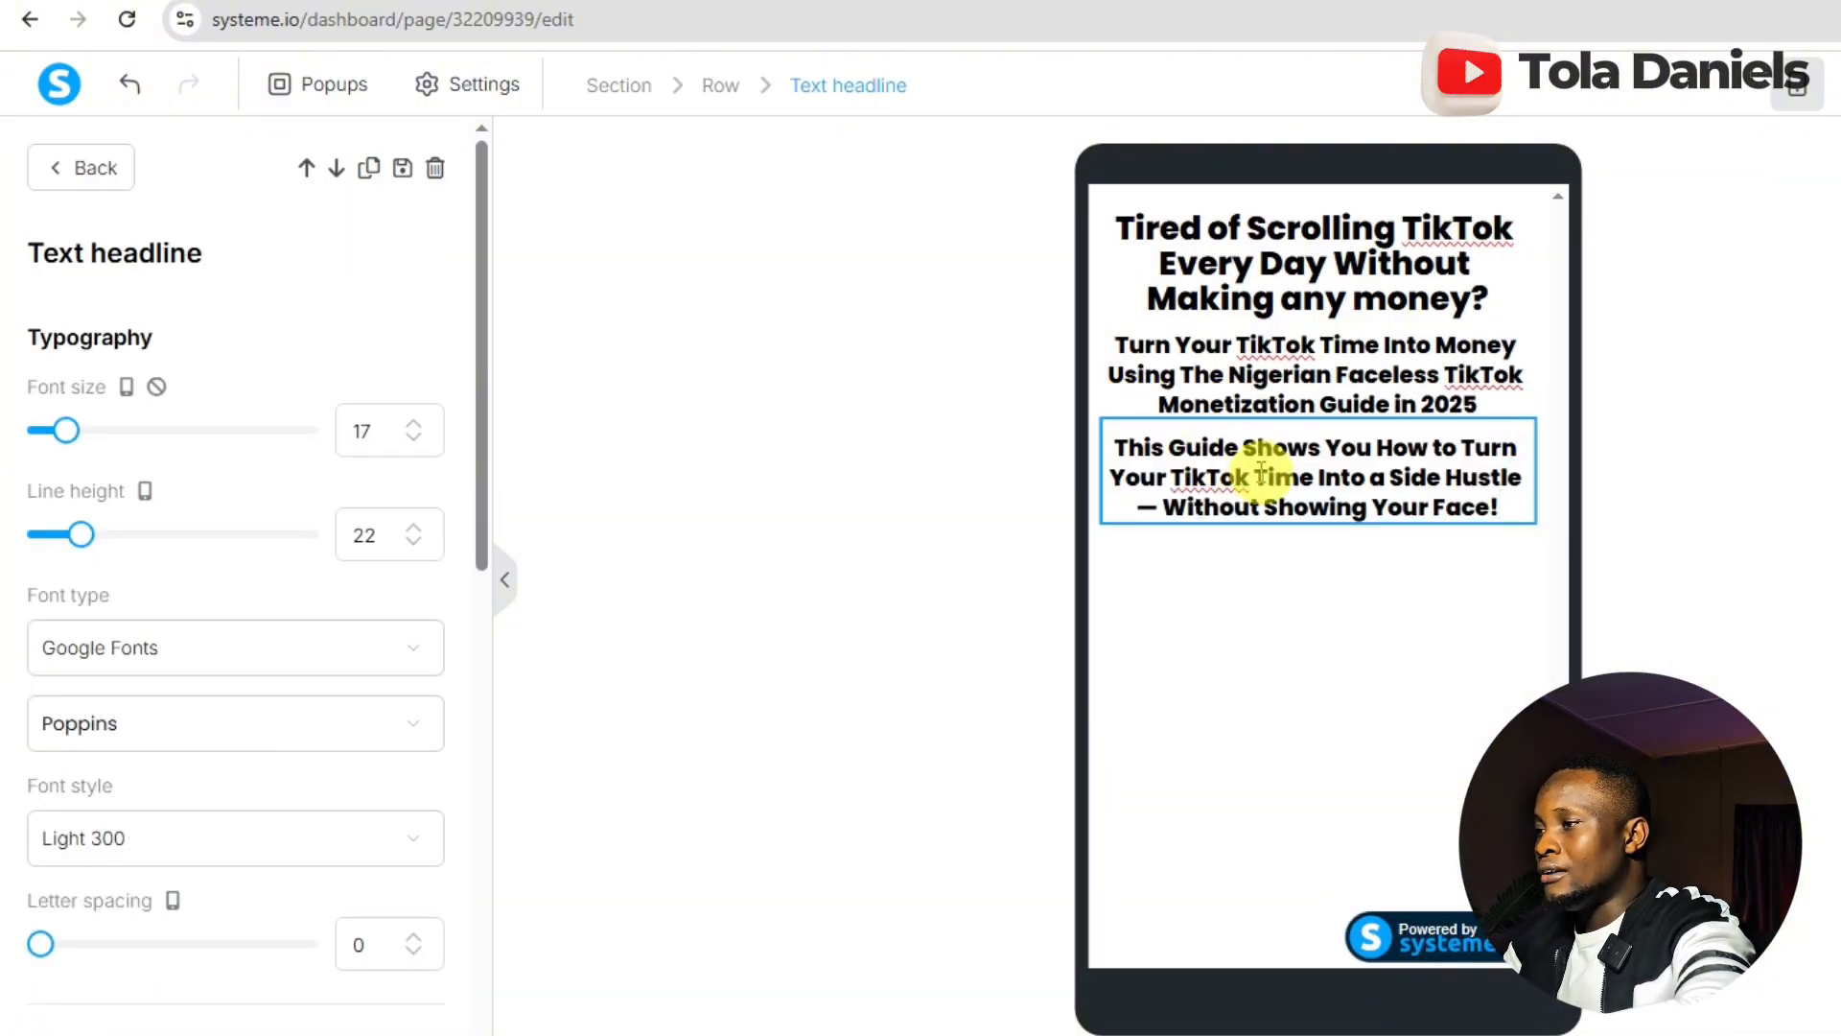
- Set the third headline's mobile font size to 13 and its top padding to 30
drag(69, 429, 55, 434)
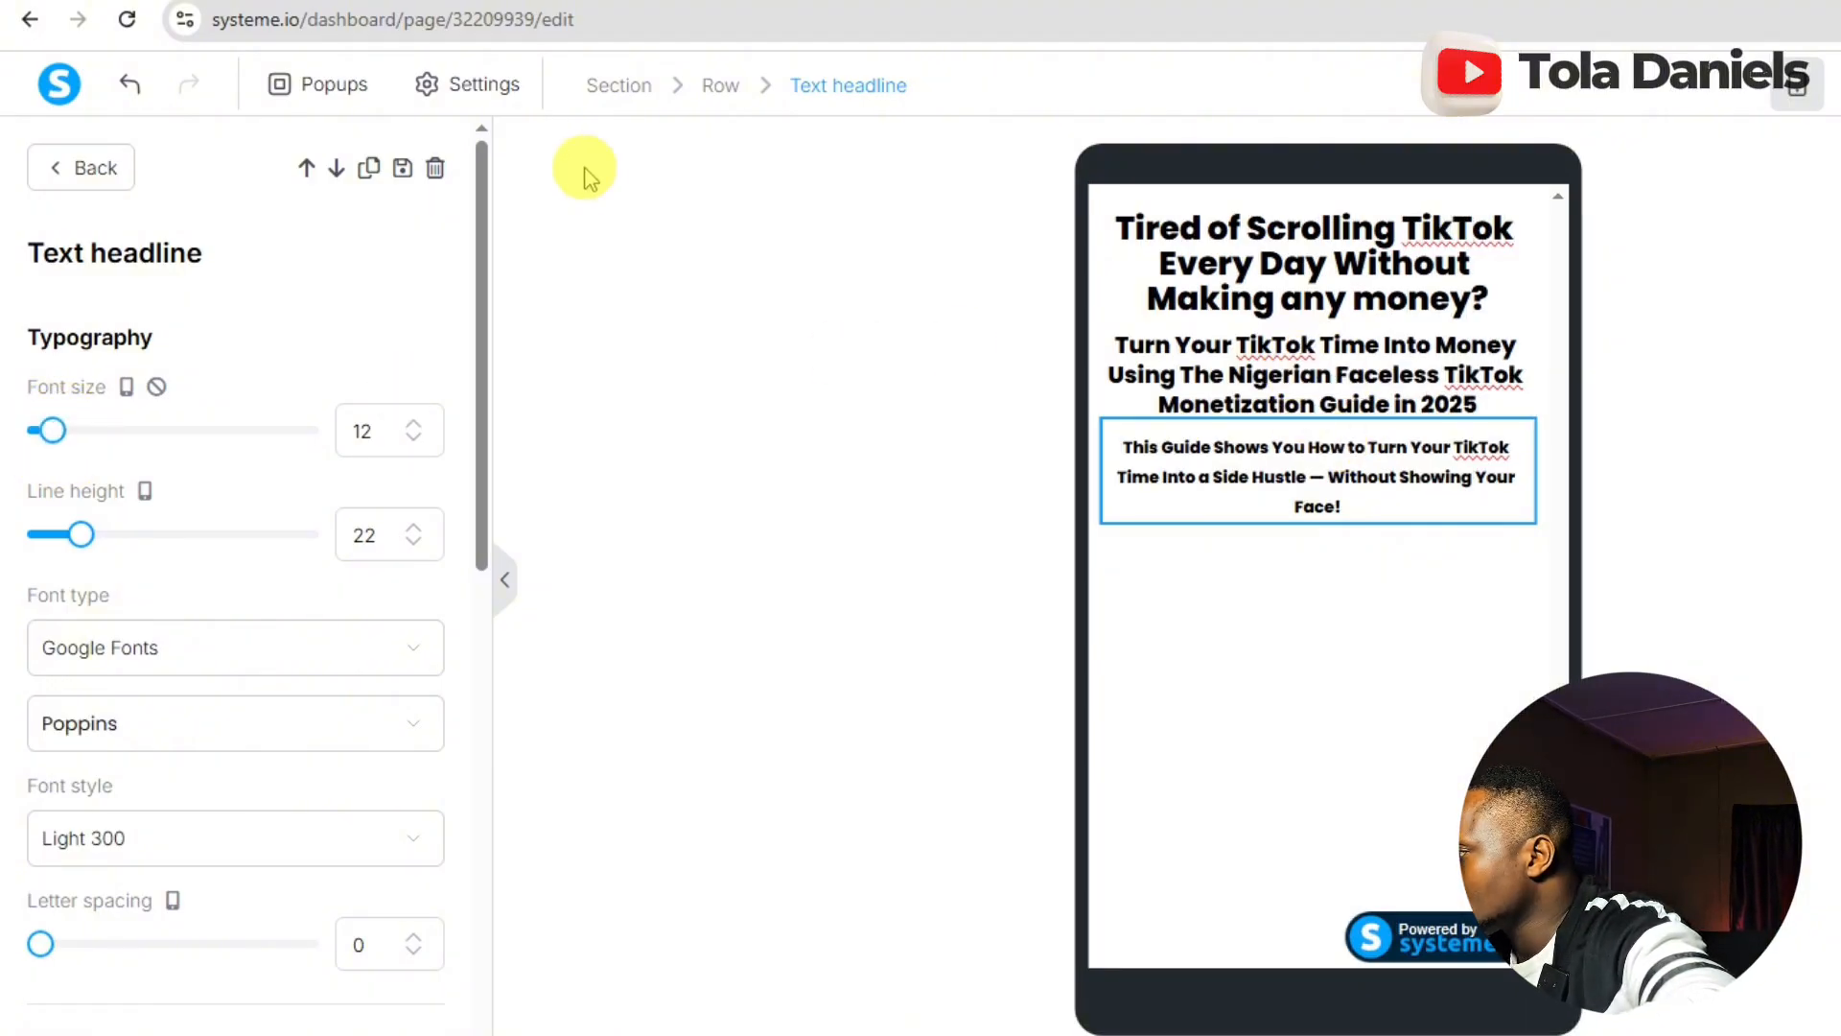
click(411, 424)
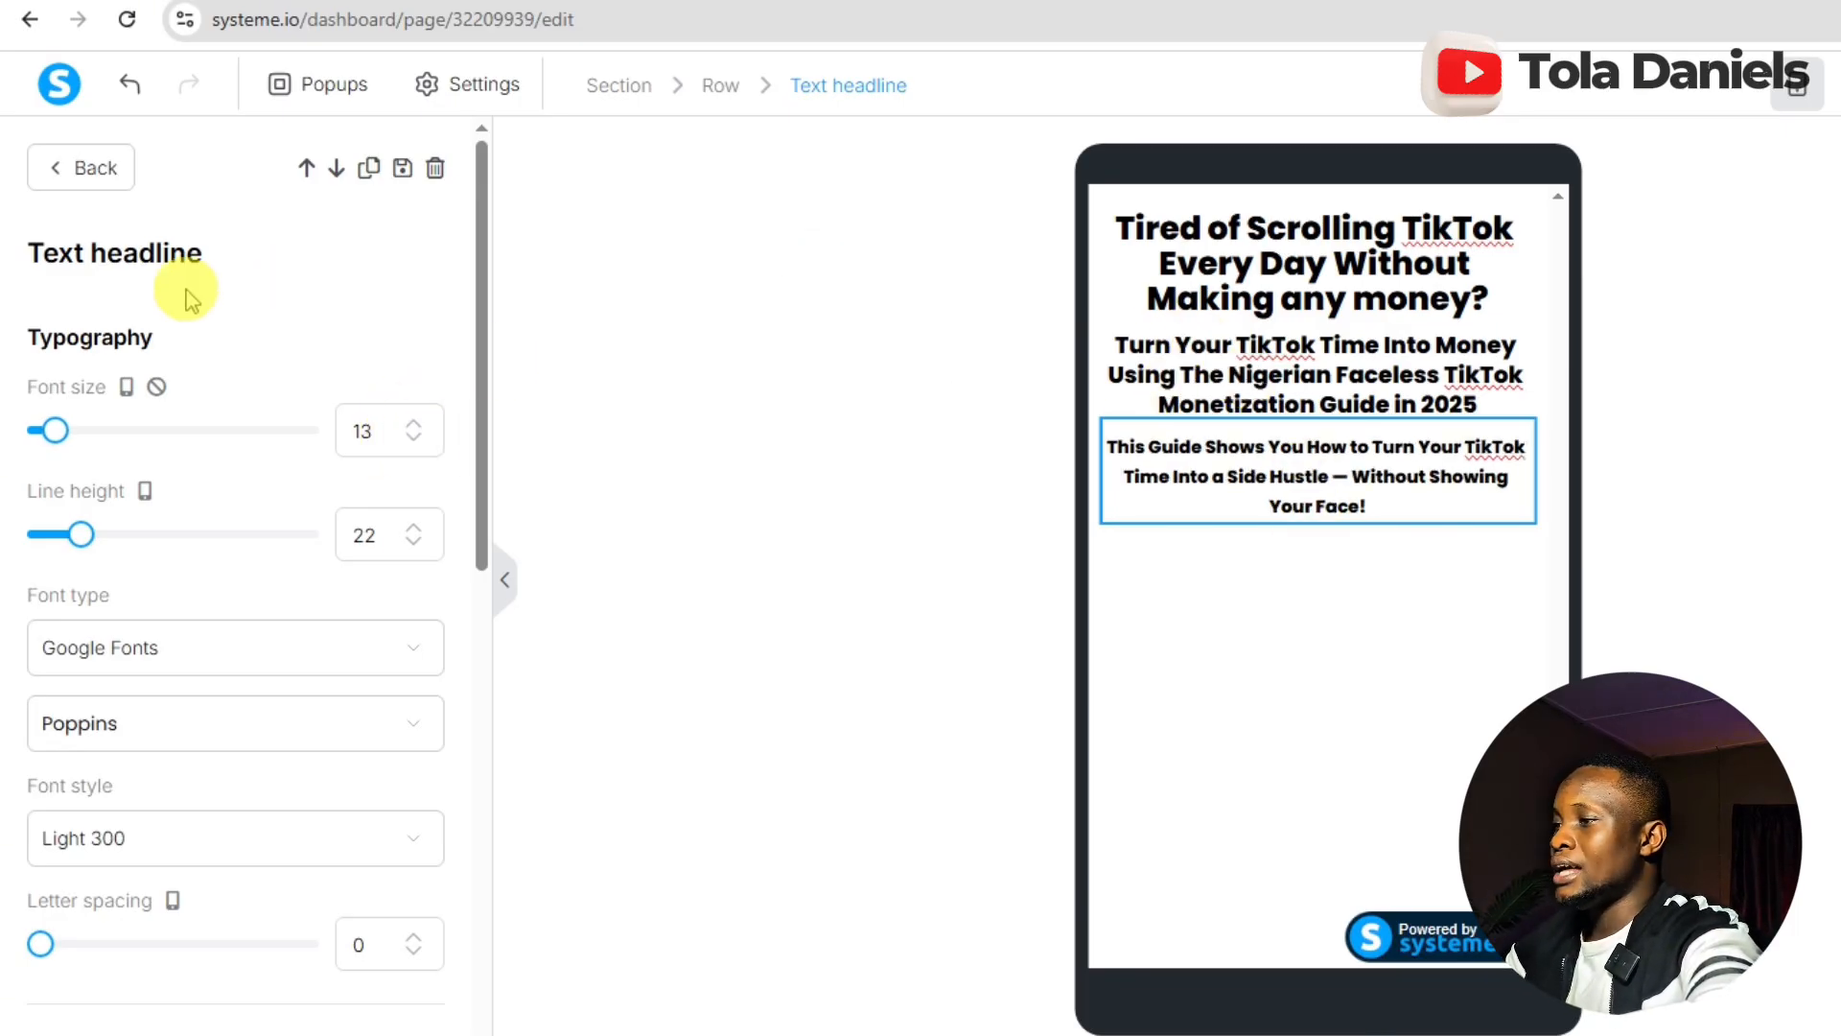
drag(481, 485, 485, 802)
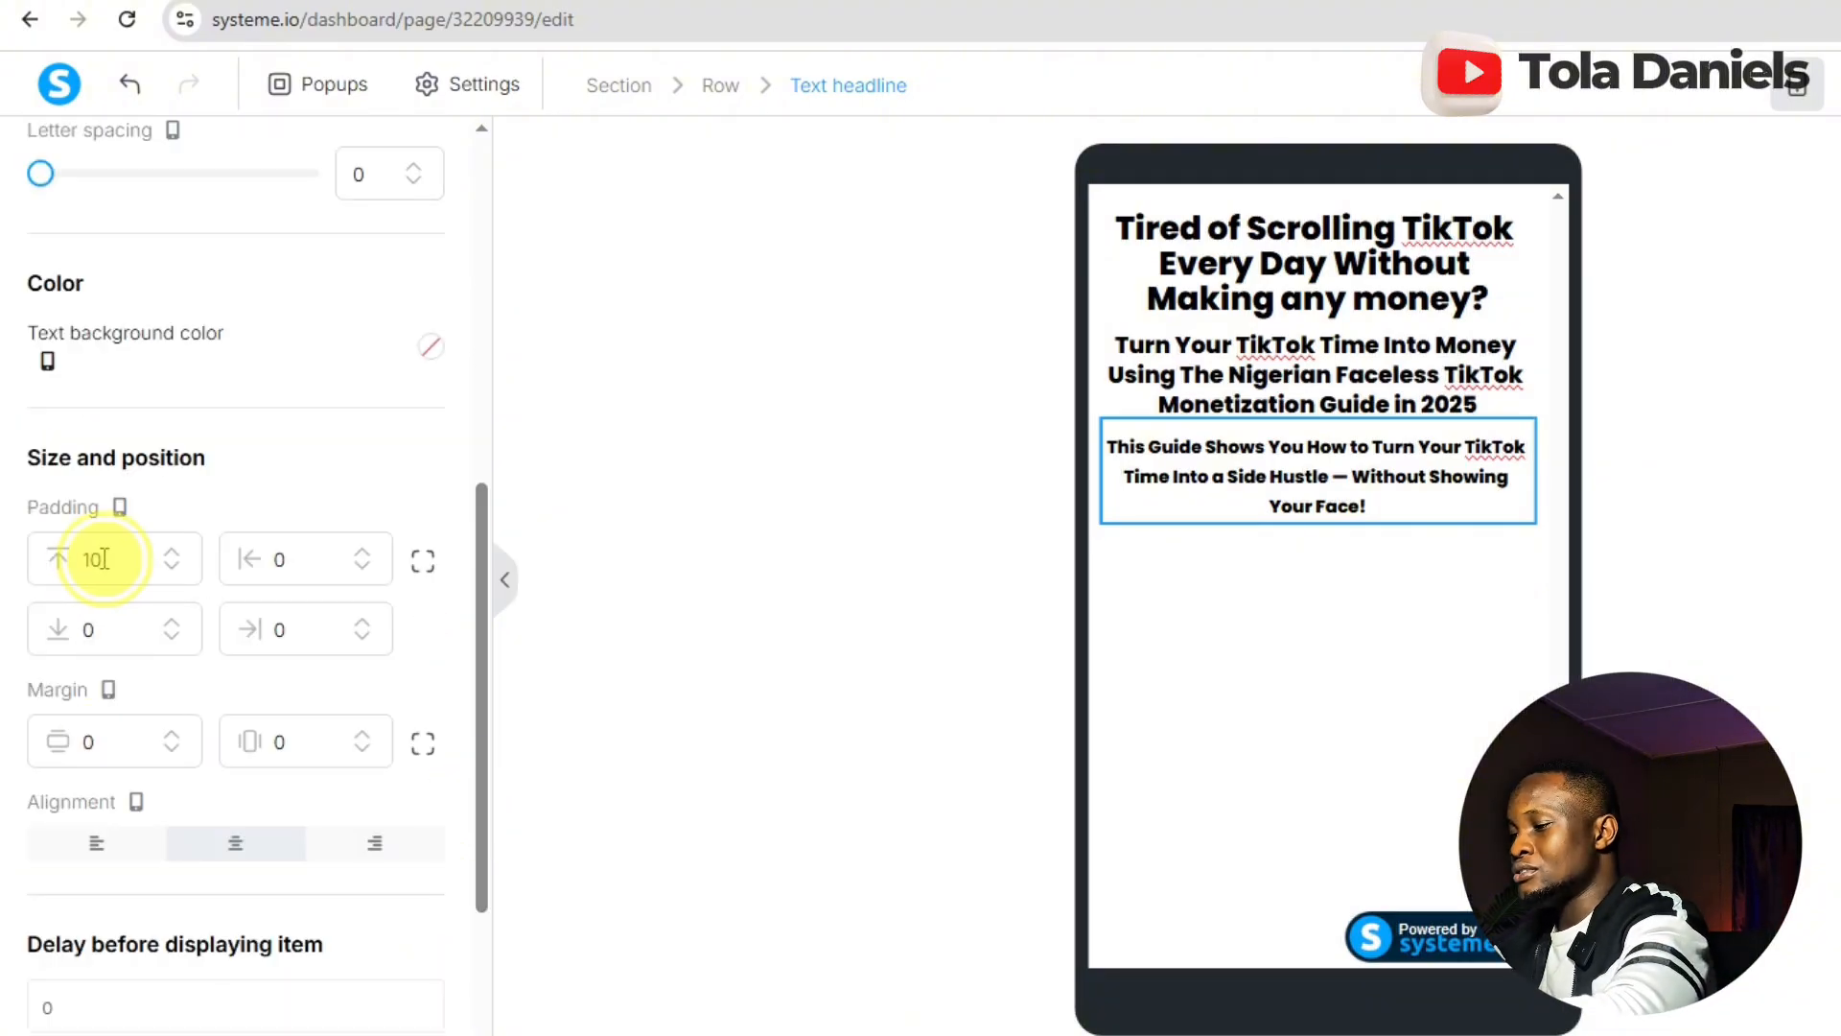
drag(103, 558, 33, 563)
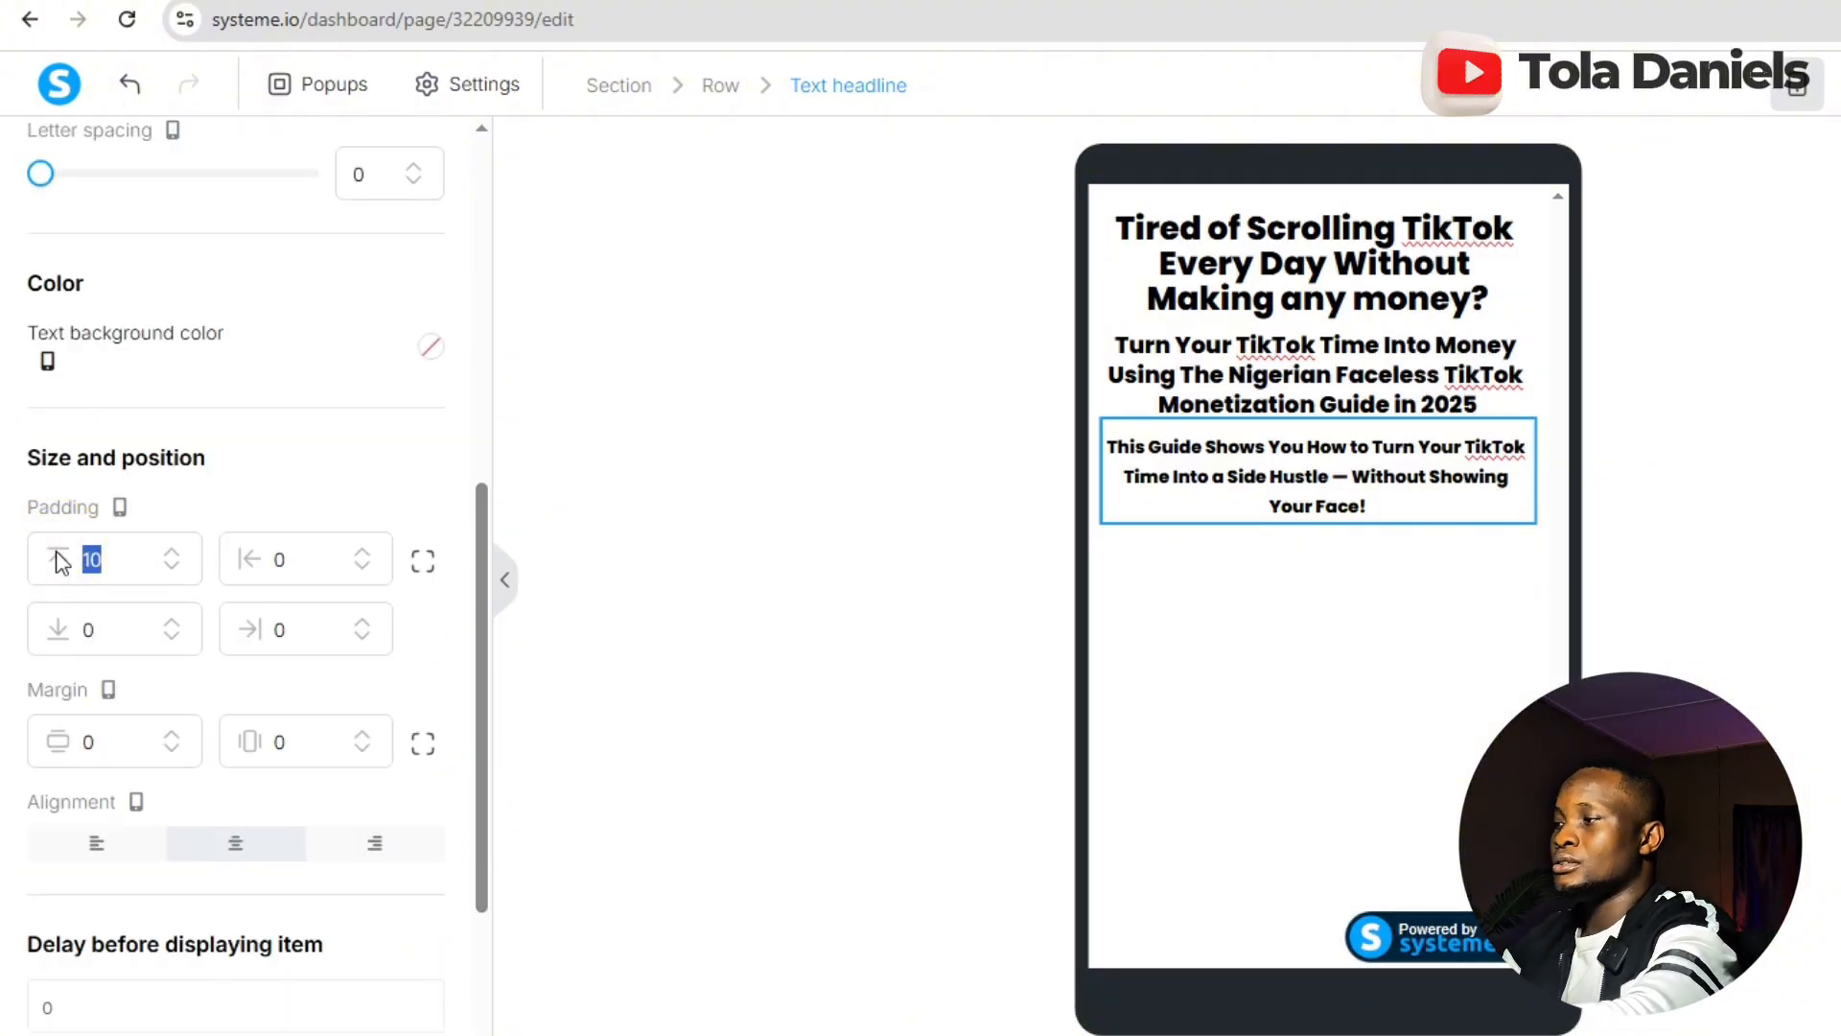
text(30)
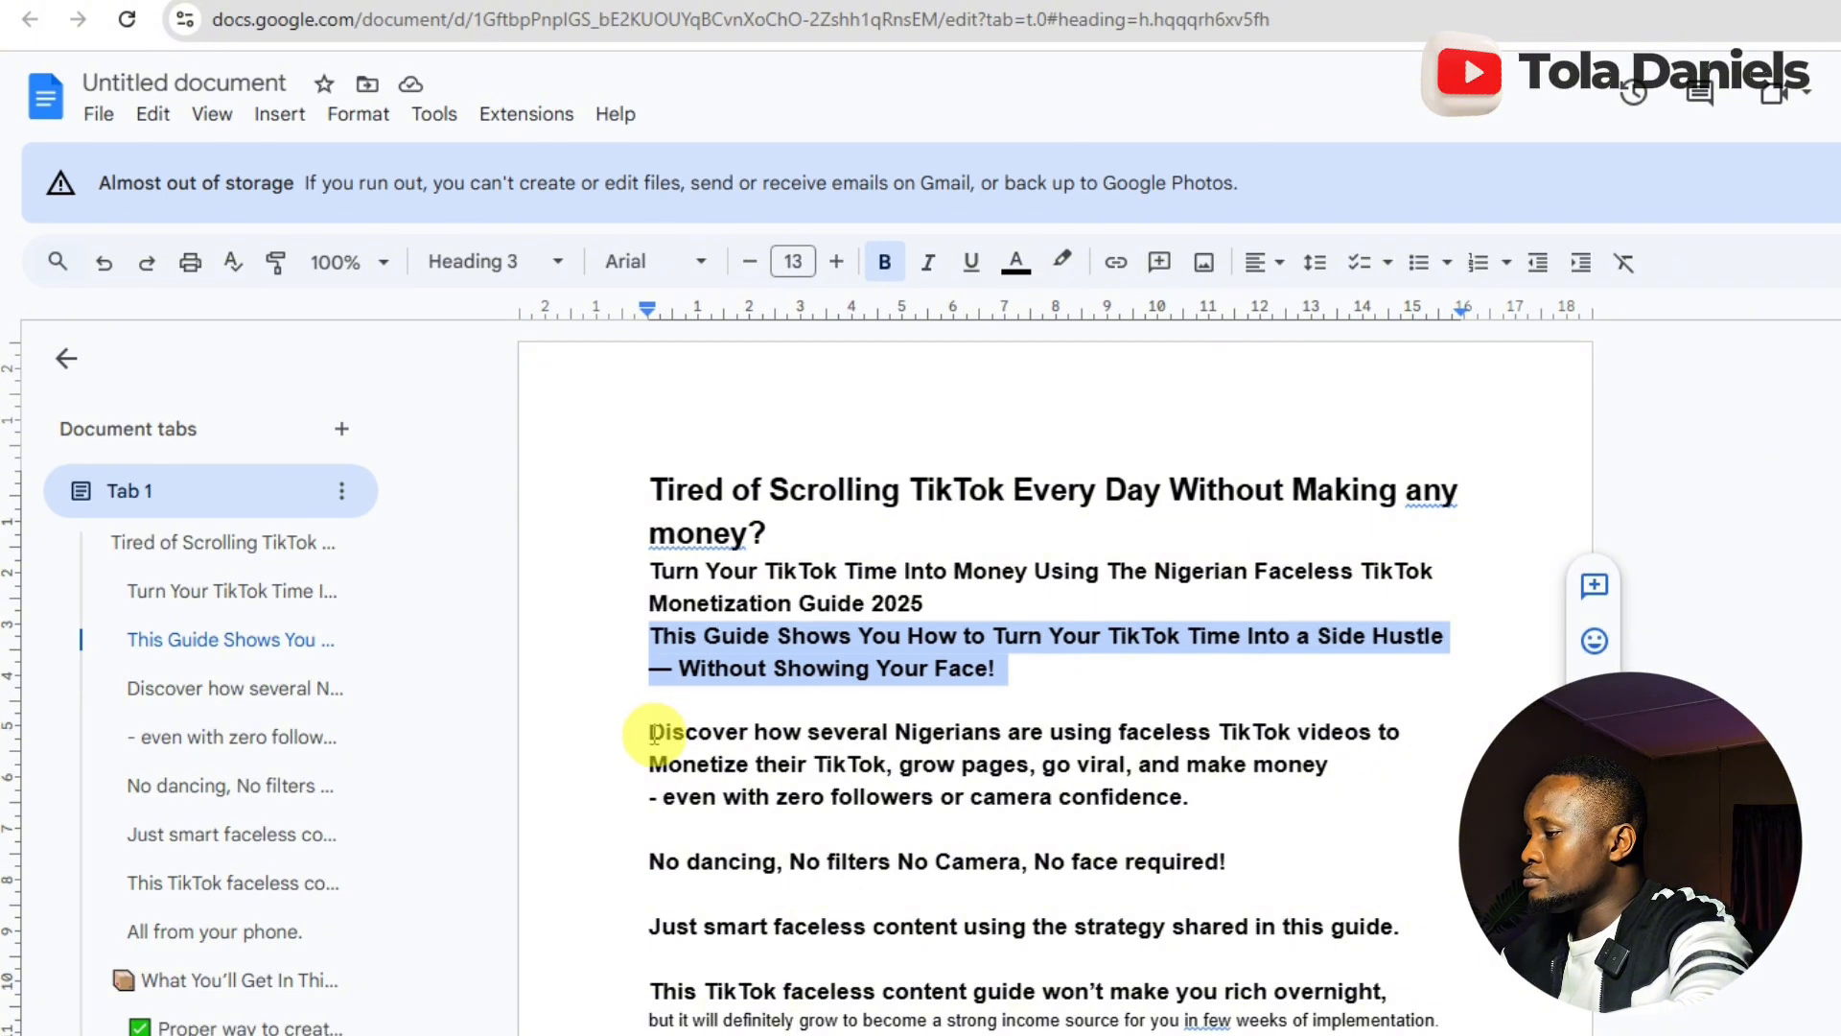
- Switch to Google Docs and copy the body text from "Discover how several Nigerians" through "All from your phone."
drag(652, 734, 966, 785)
key(ctrl+c)
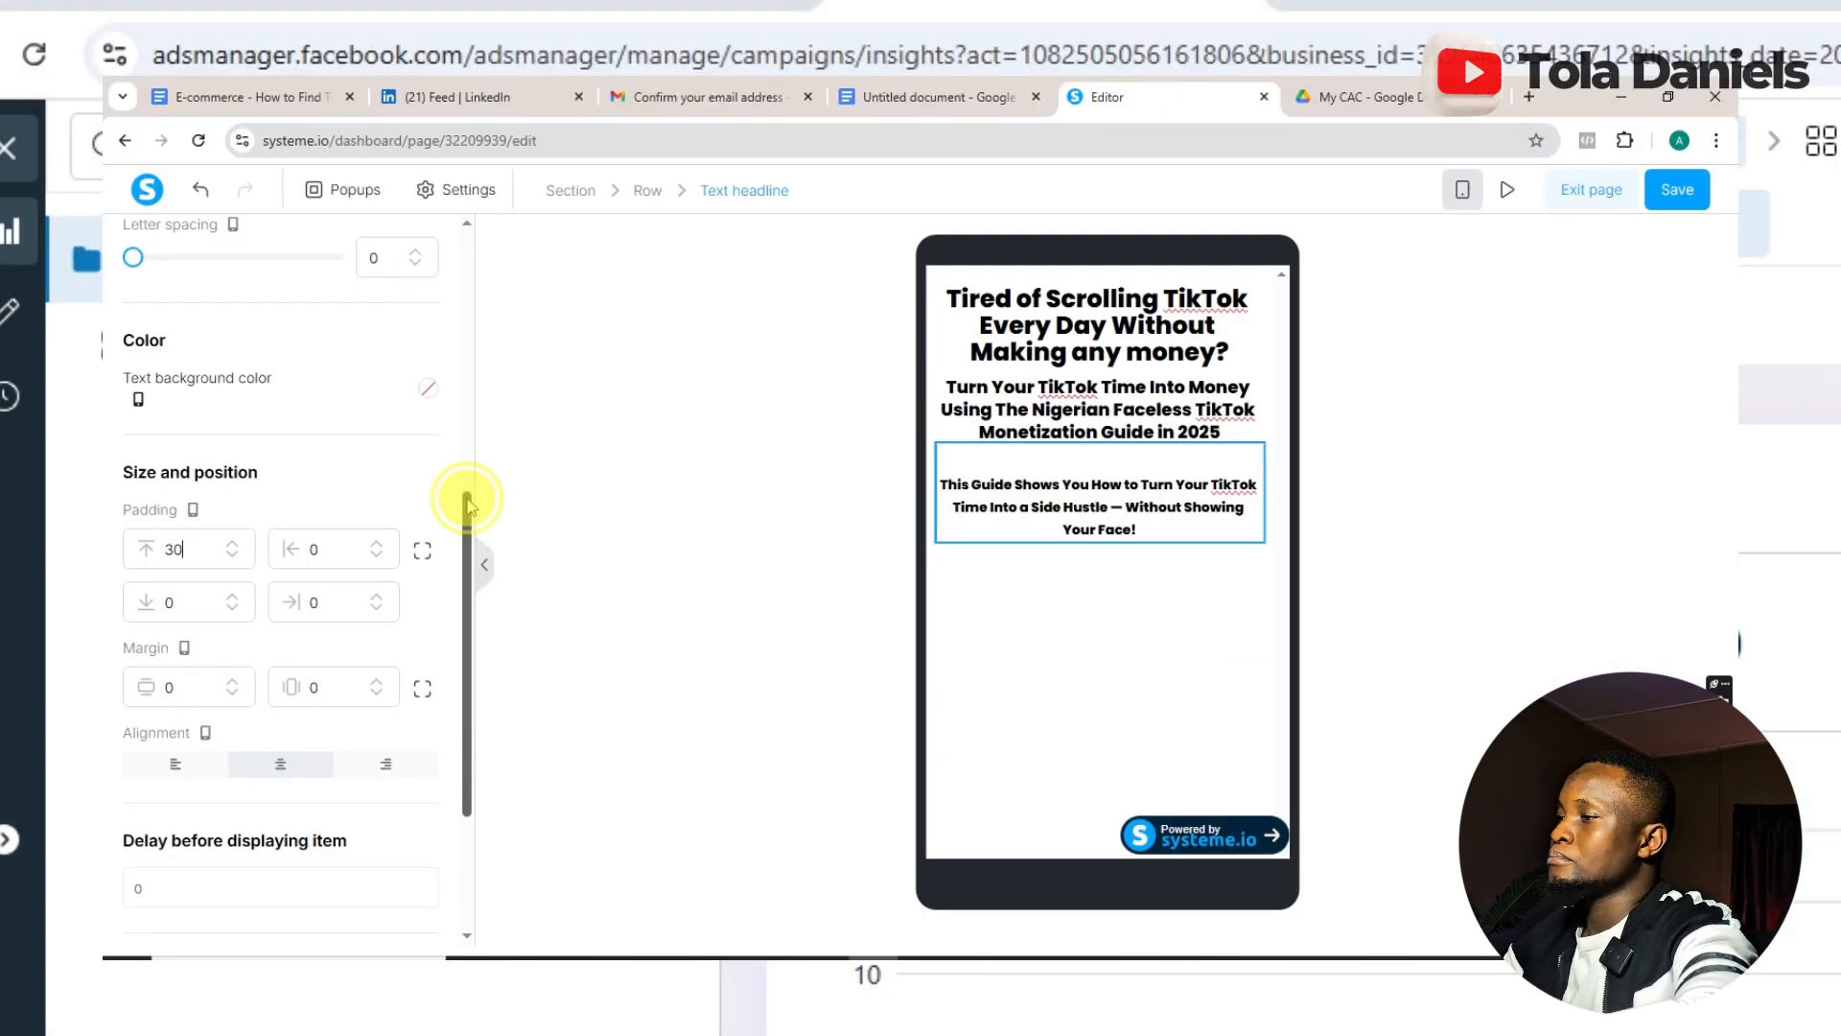
- In the systeme.io editor, add a text element below the third headline and replace its placeholder with the copied body text
drag(468, 505, 470, 196)
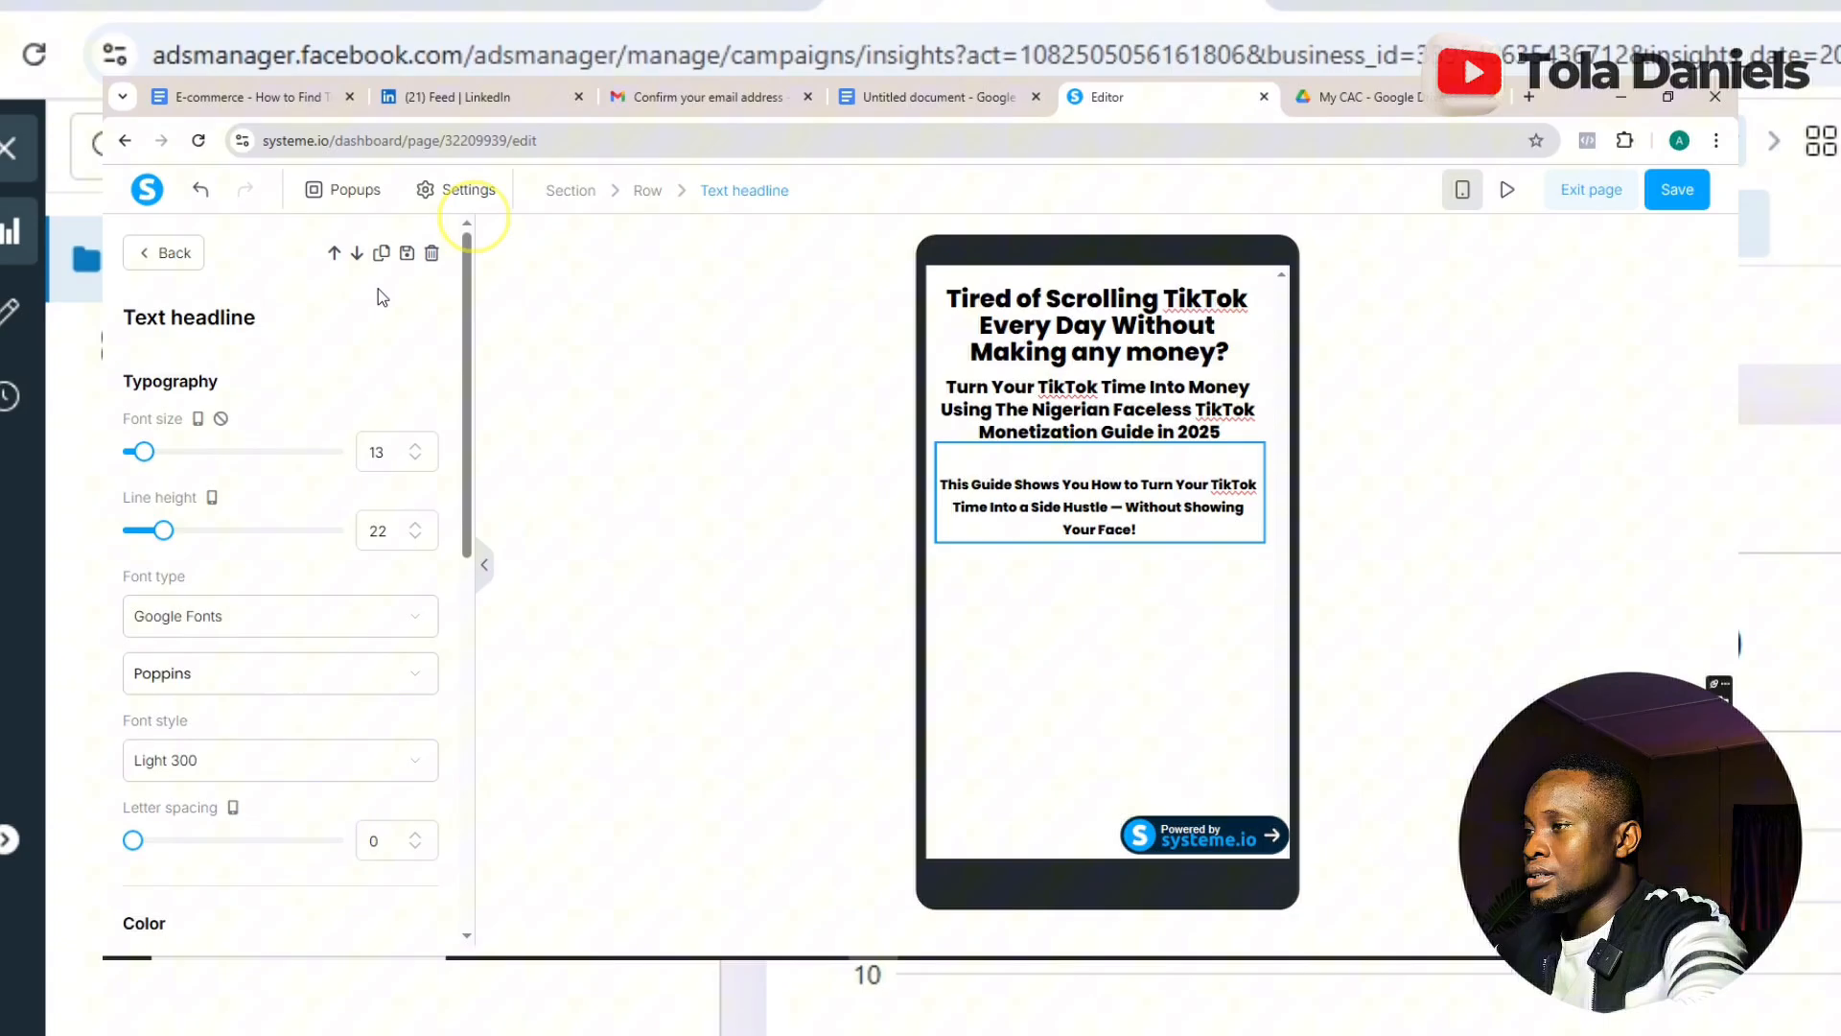
click(159, 251)
drag(191, 433, 1069, 579)
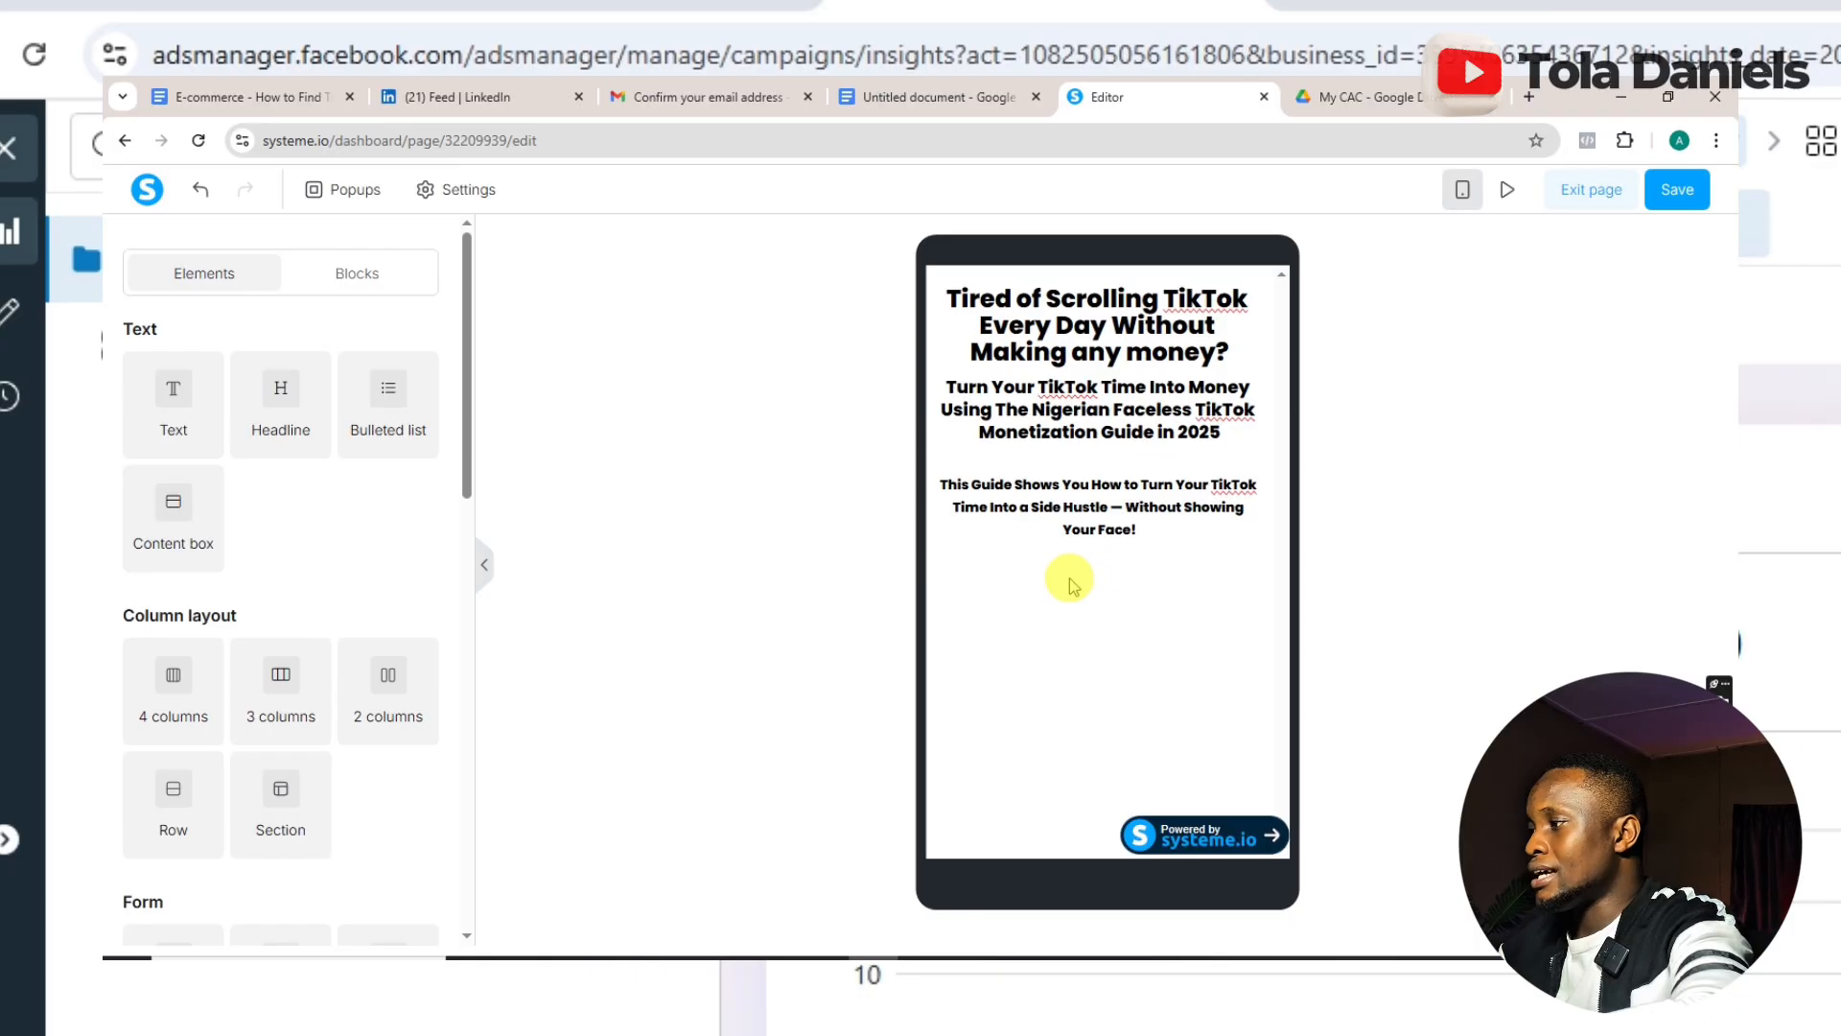
mouse_move(1065, 579)
mouse_down()
mouse_move(1123, 612)
mouse_move(1082, 558)
mouse_up()
click(1069, 595)
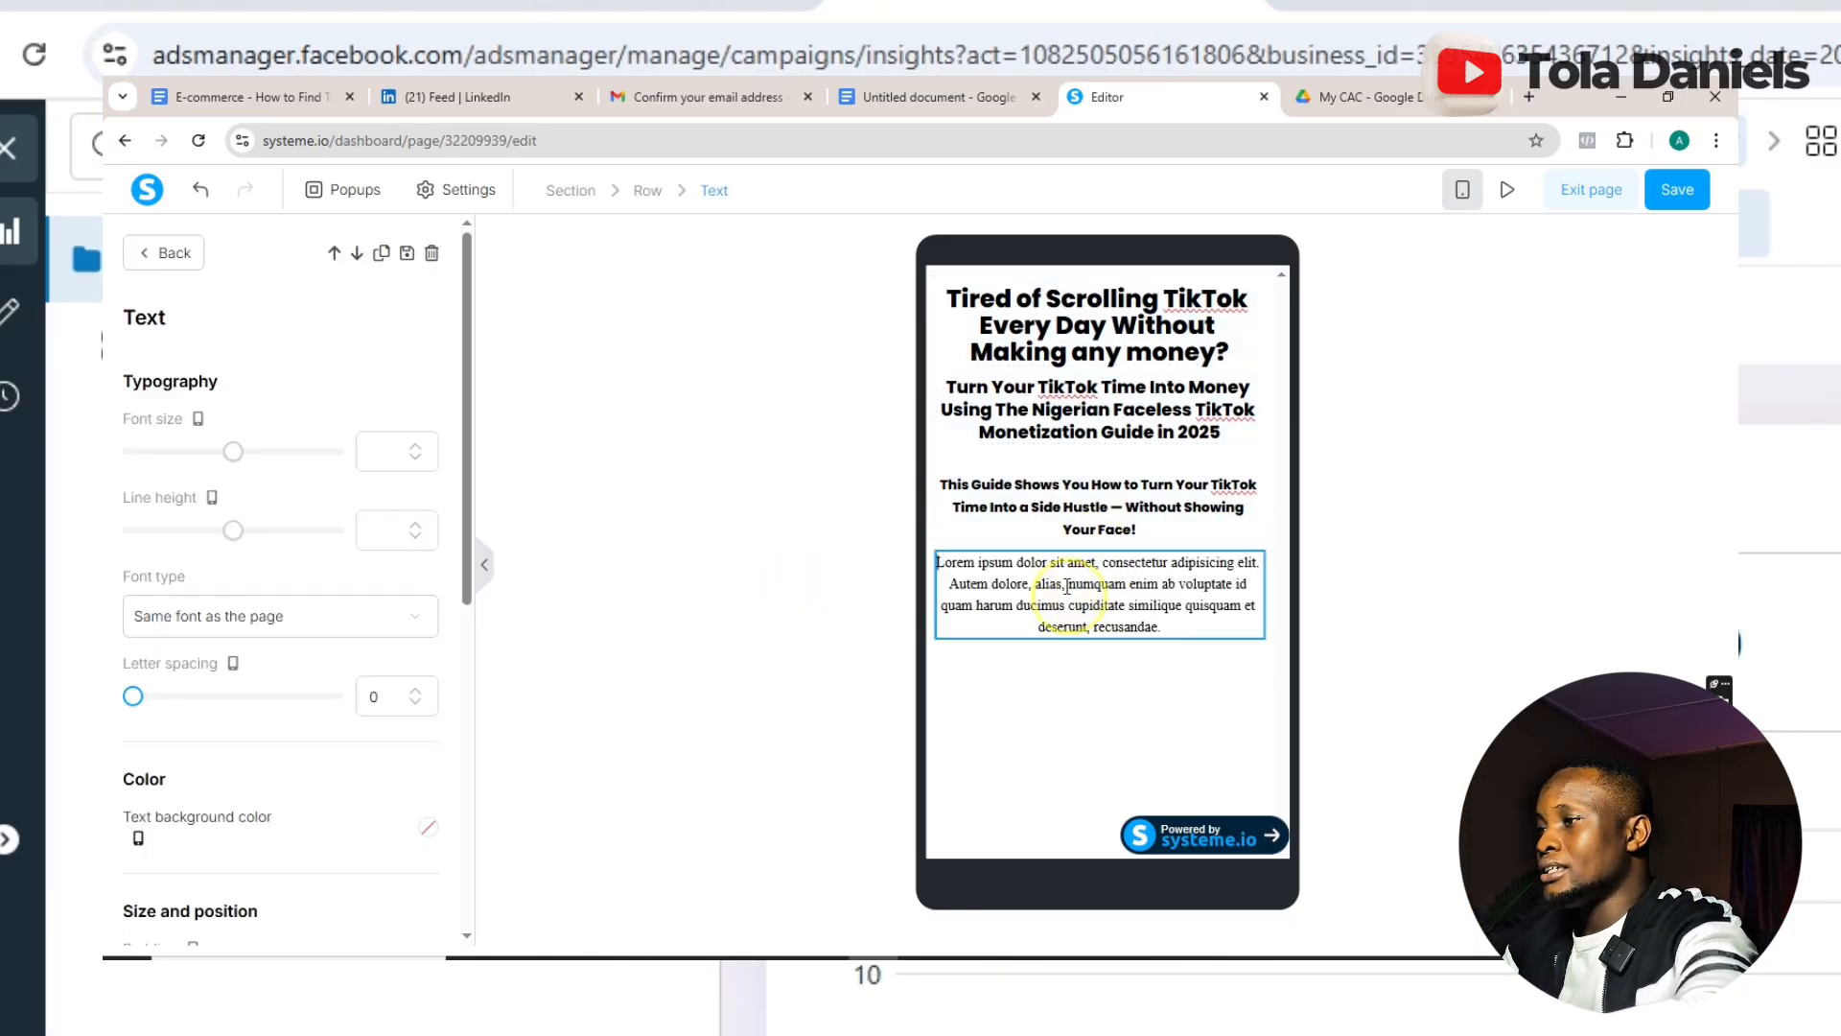
triple_click(1068, 585)
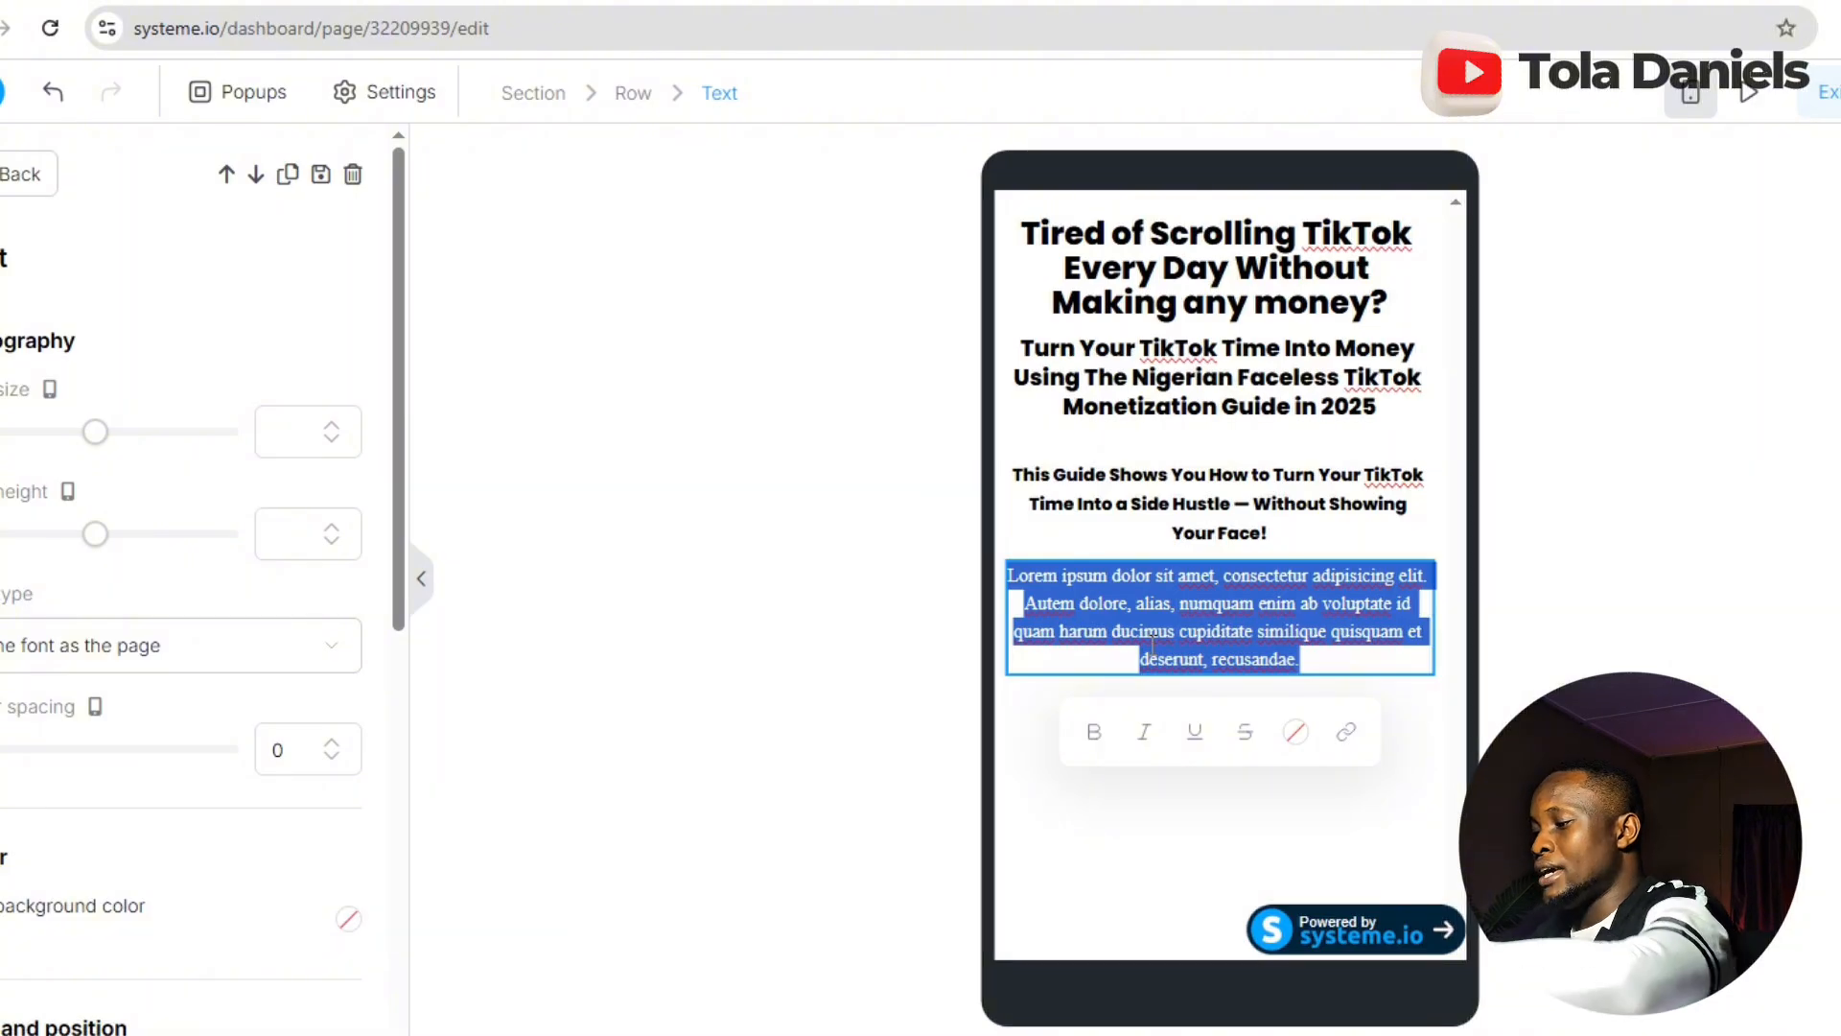
key(ctrl+v)
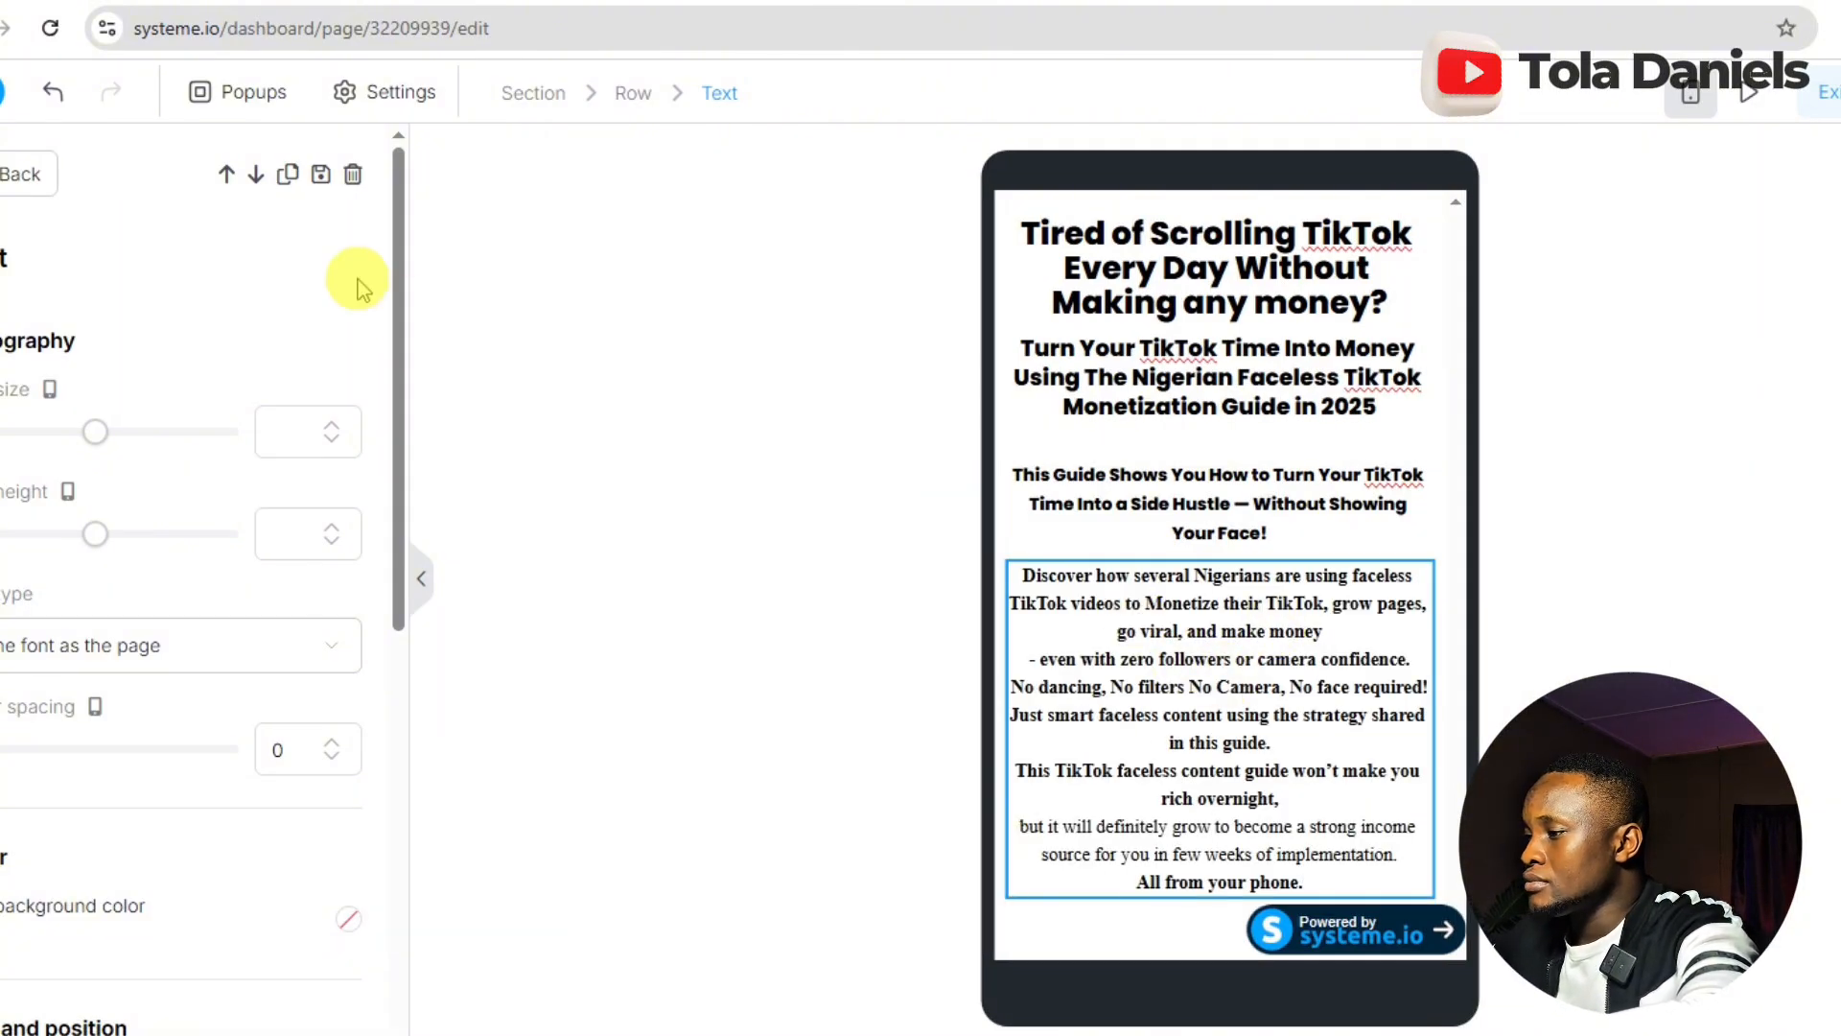
- Set the body text element's font to the Google font Poppins
click(319, 642)
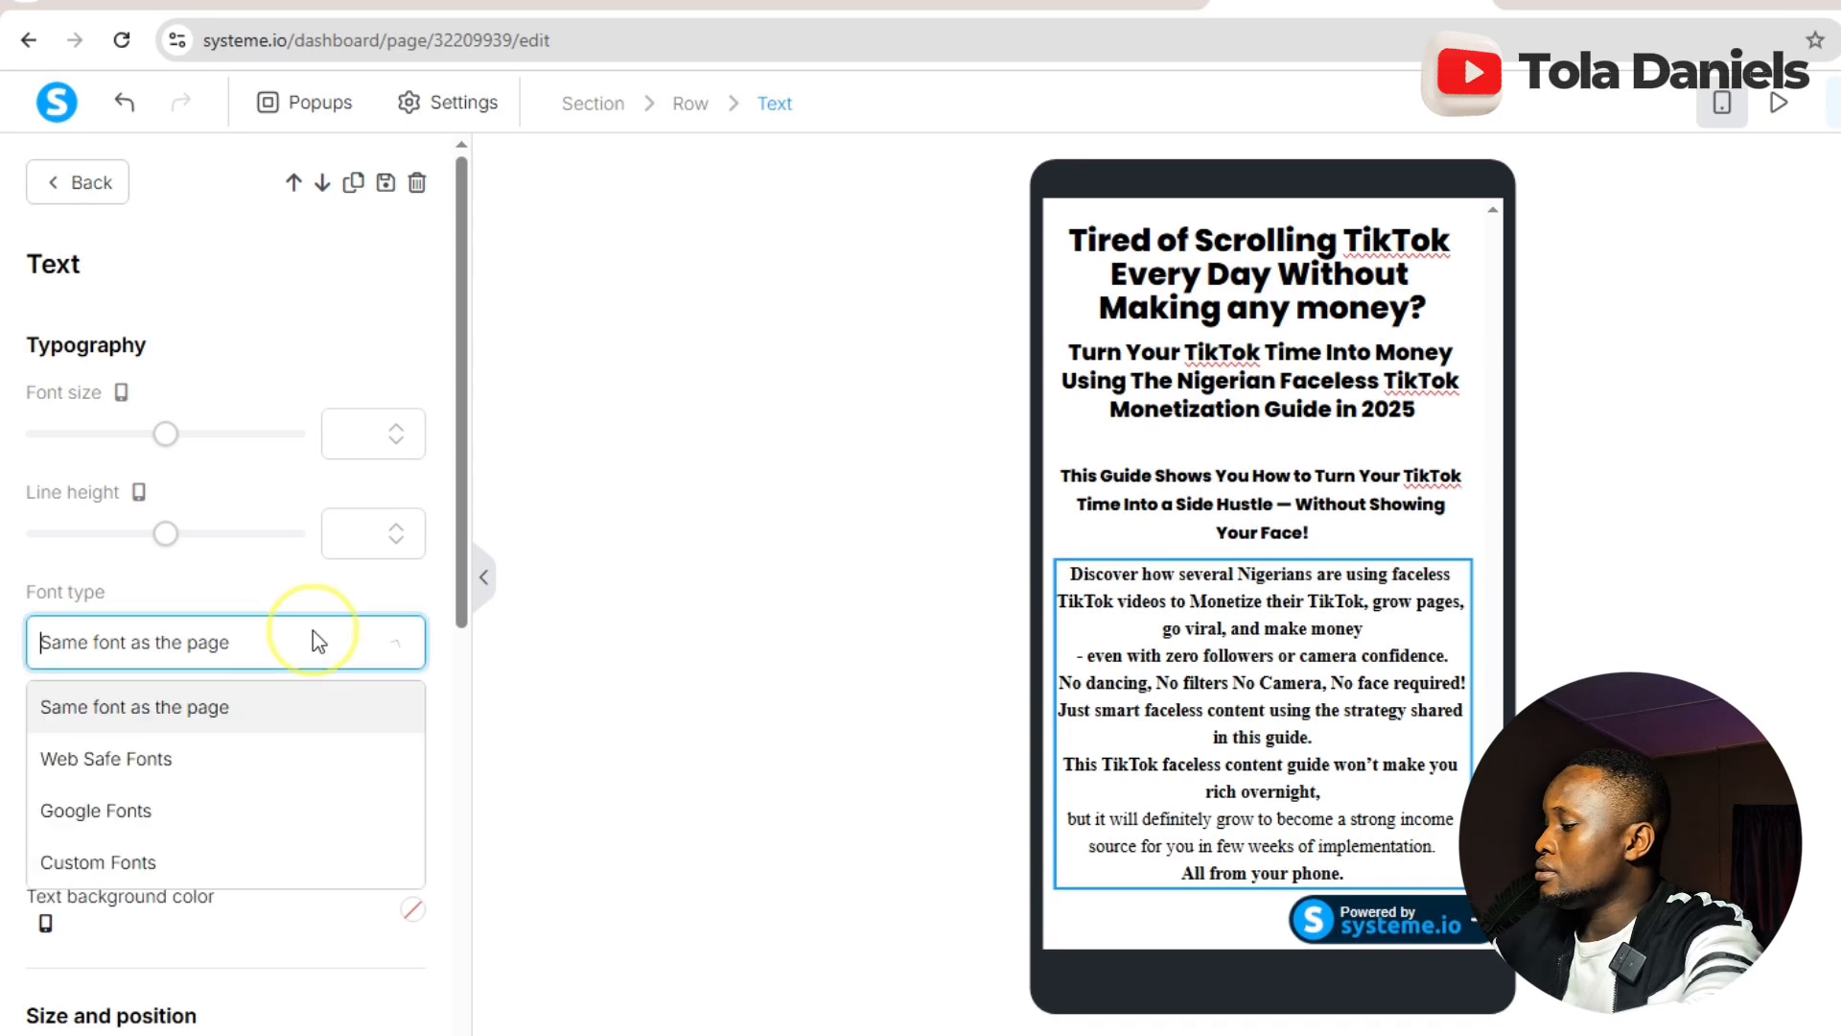
click(161, 817)
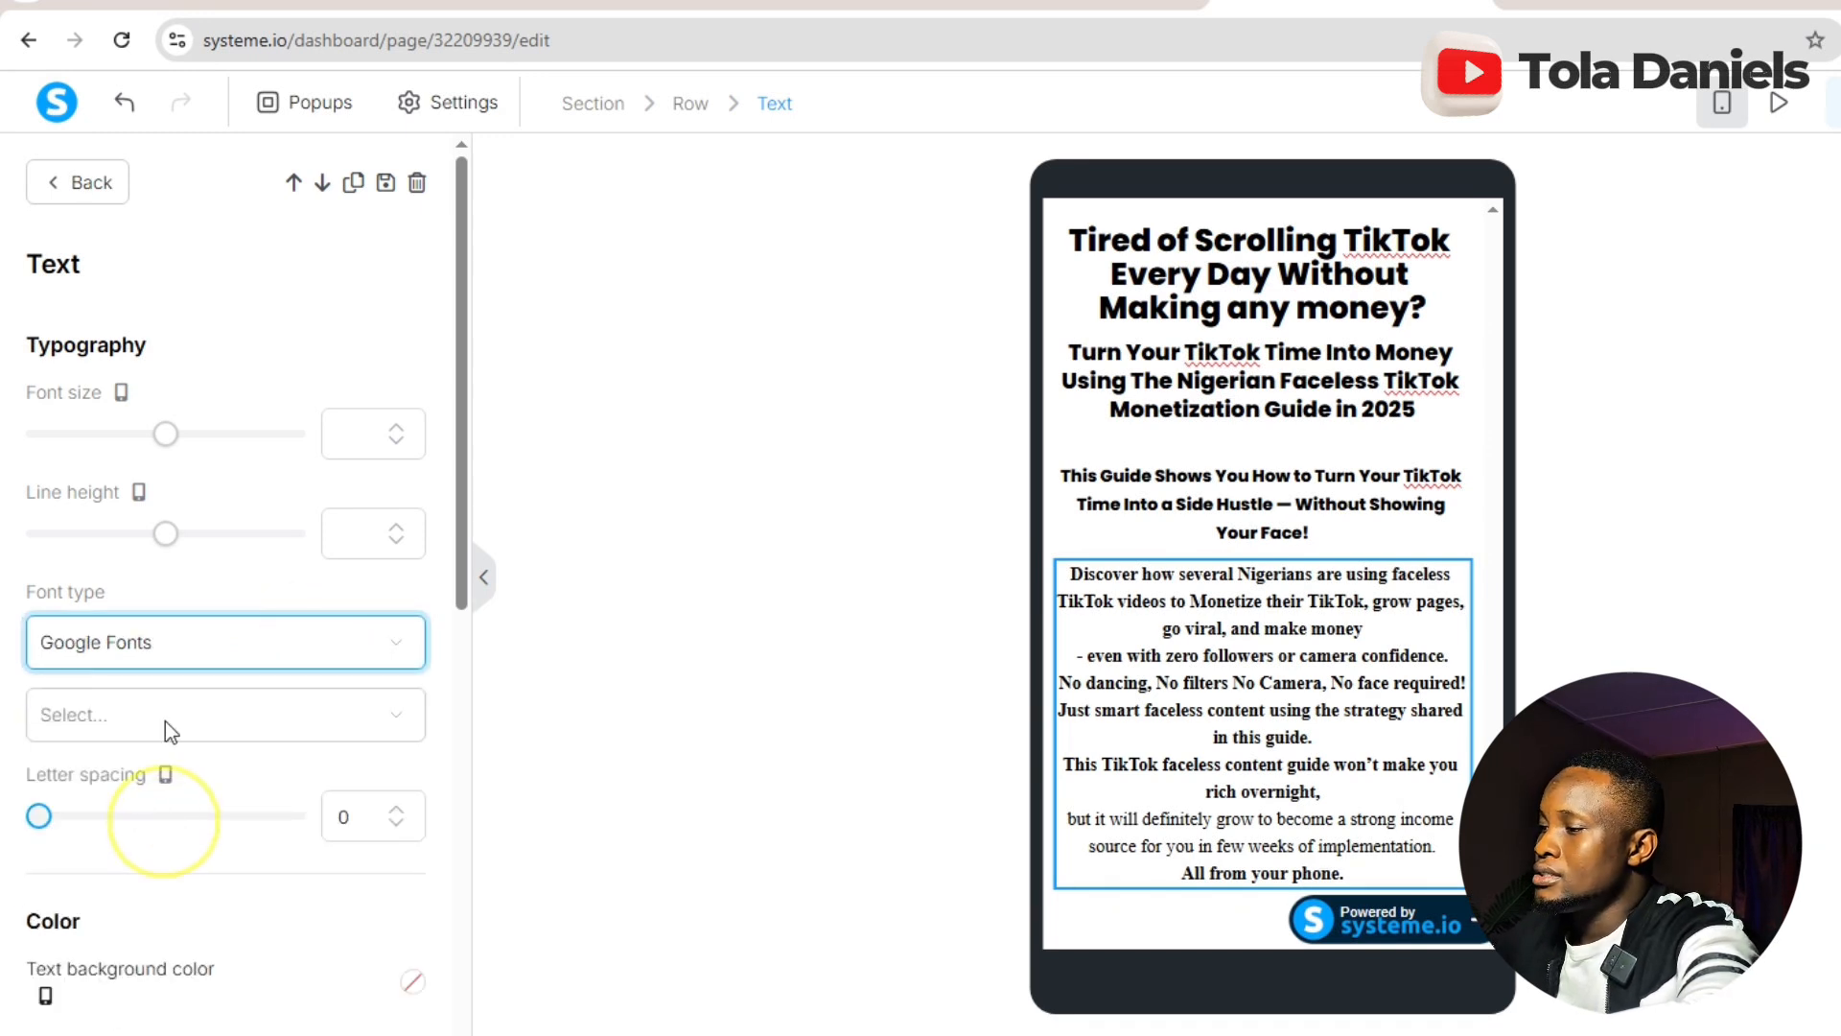
click(158, 718)
text(popp)
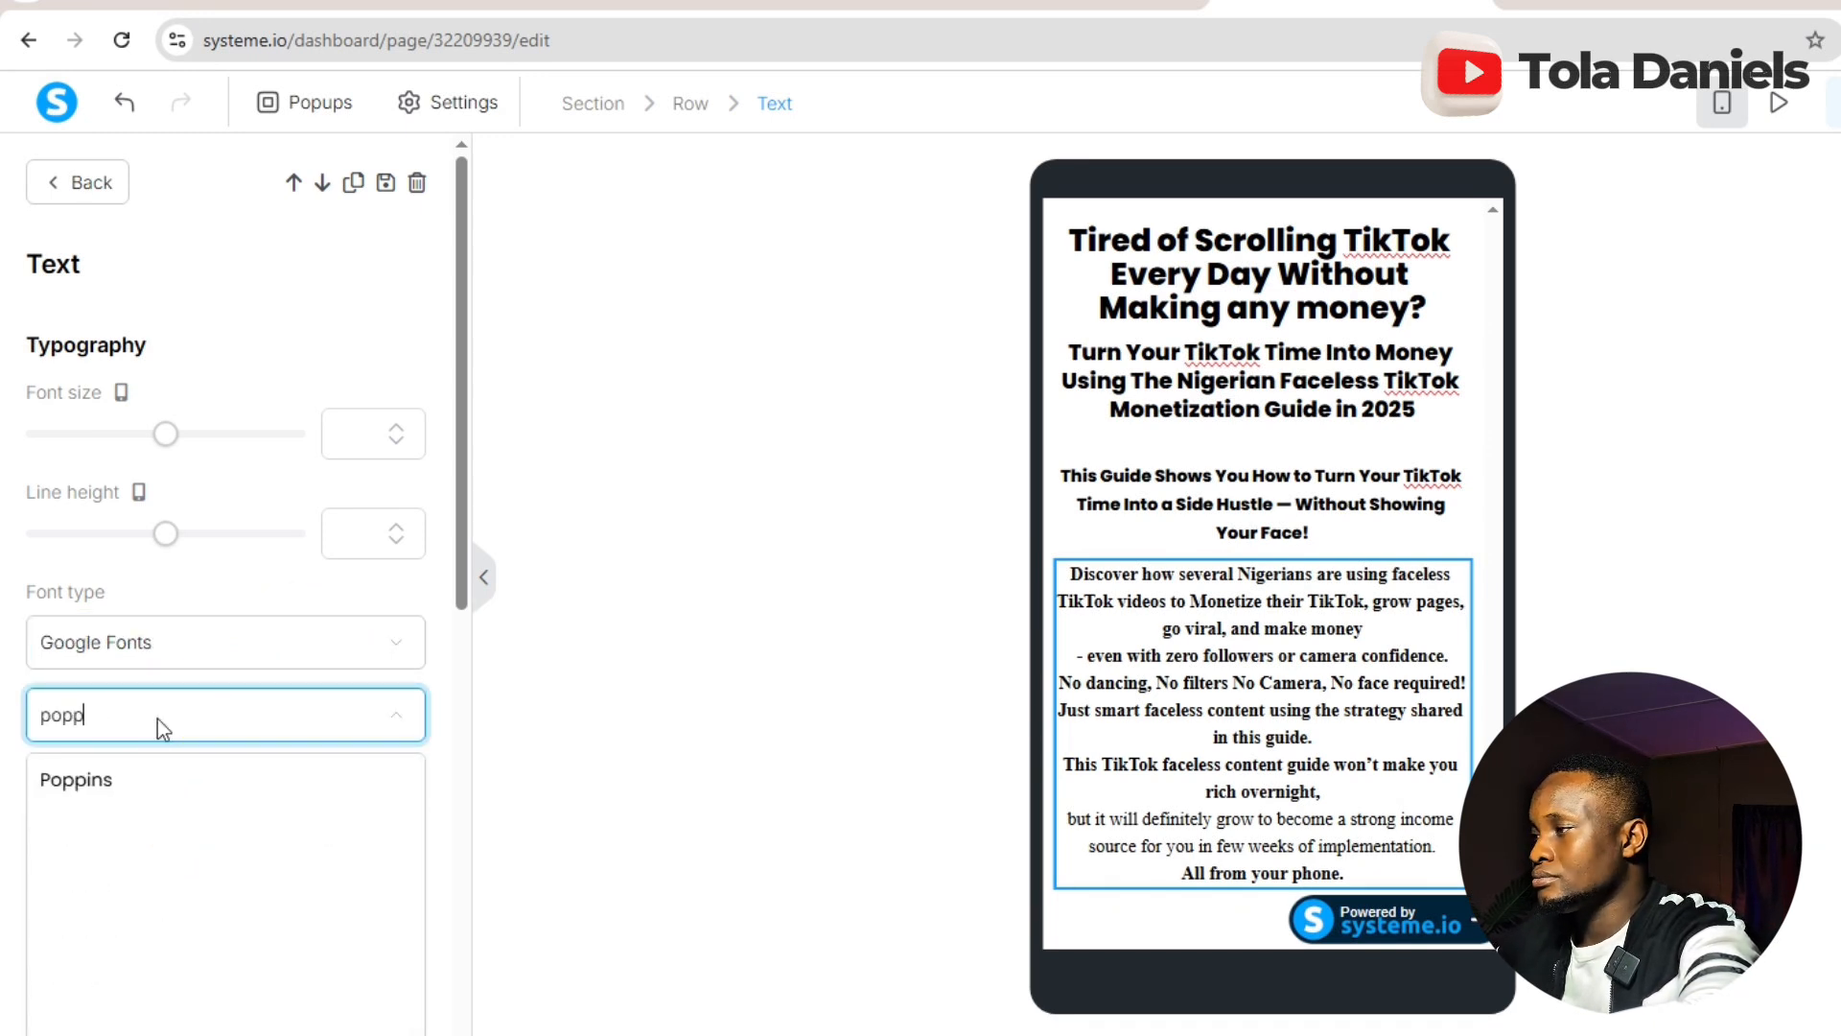
click(153, 790)
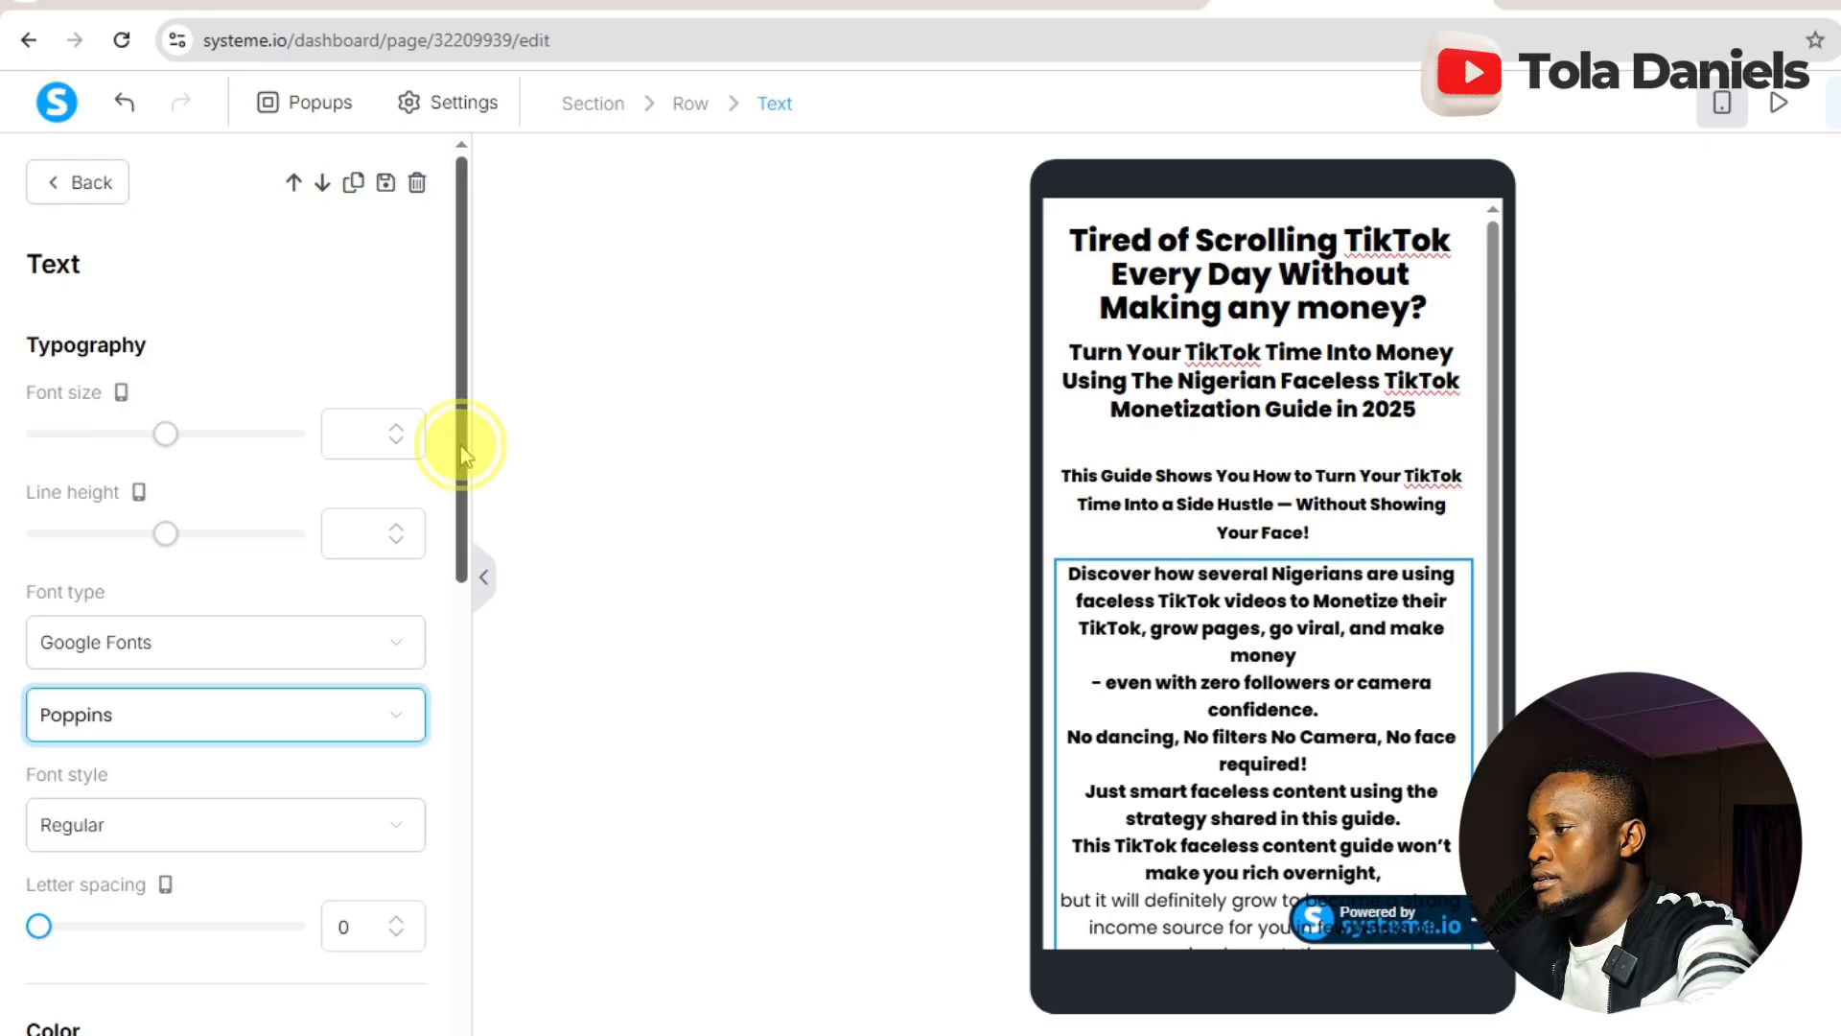
- Set the body text's Poppins font style to Thin 100 and check the result down the mobile page
drag(461, 441, 463, 572)
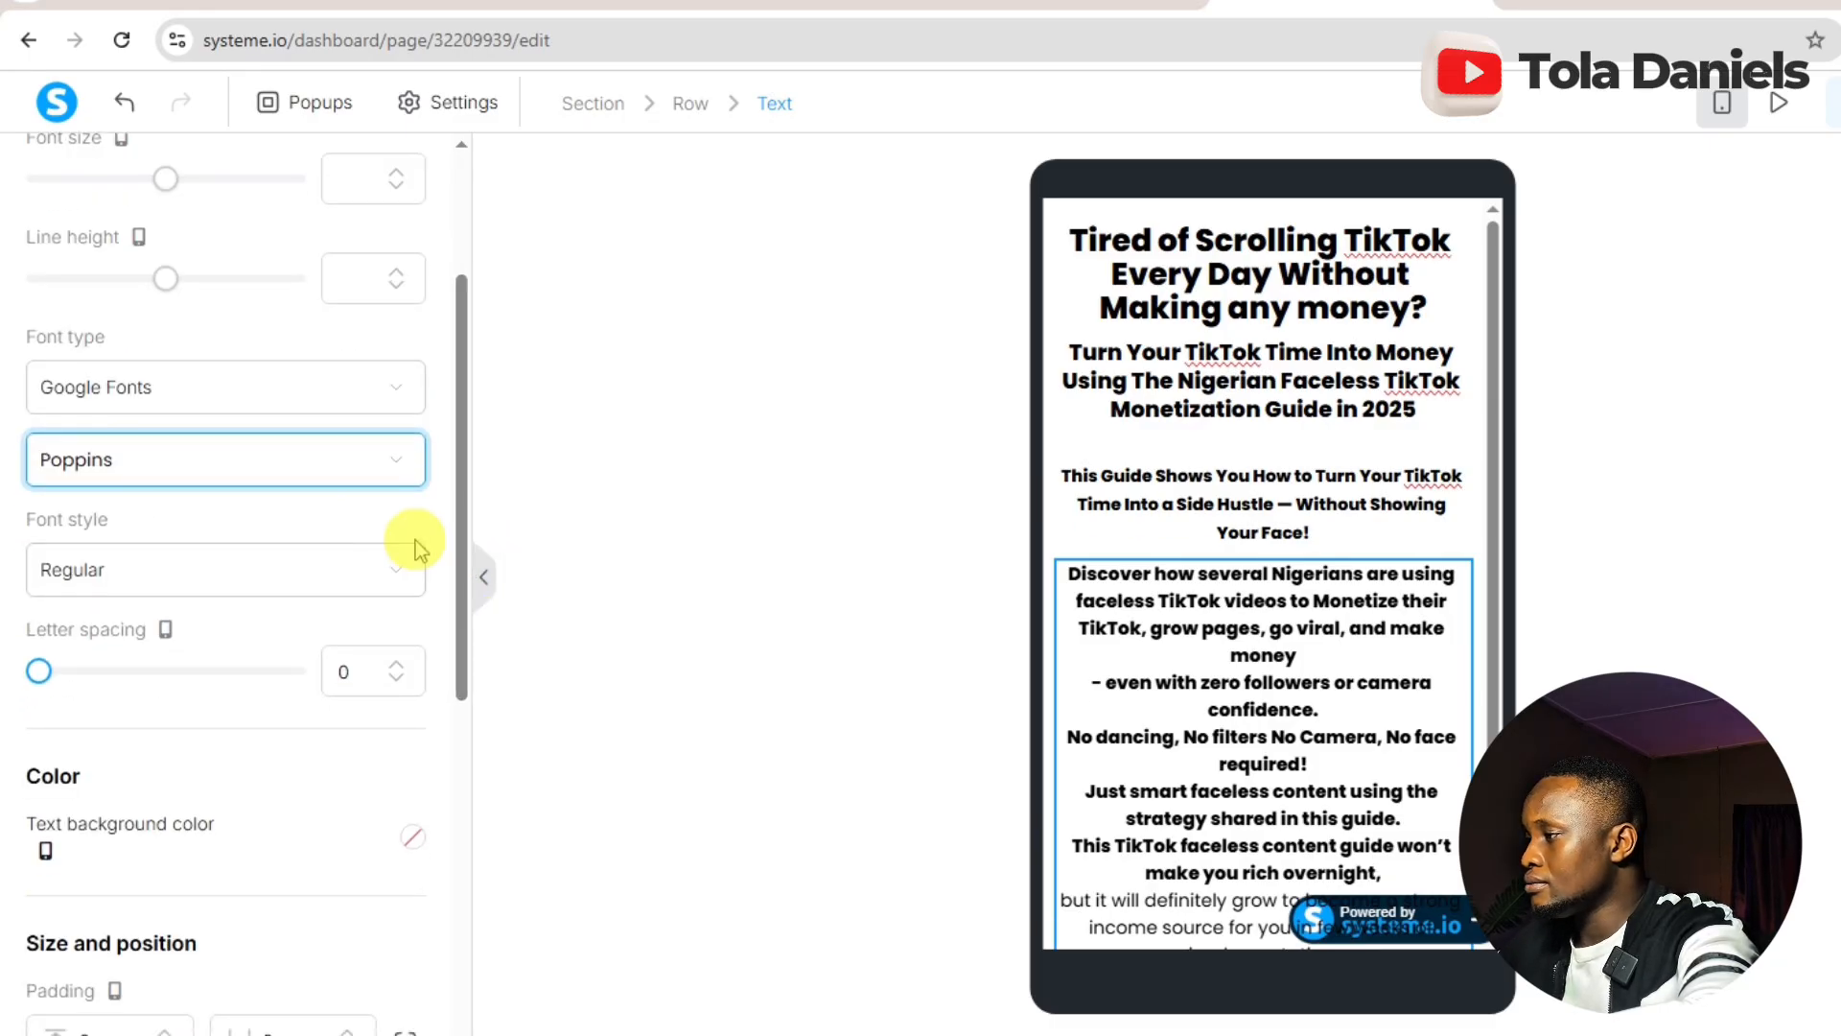
click(271, 573)
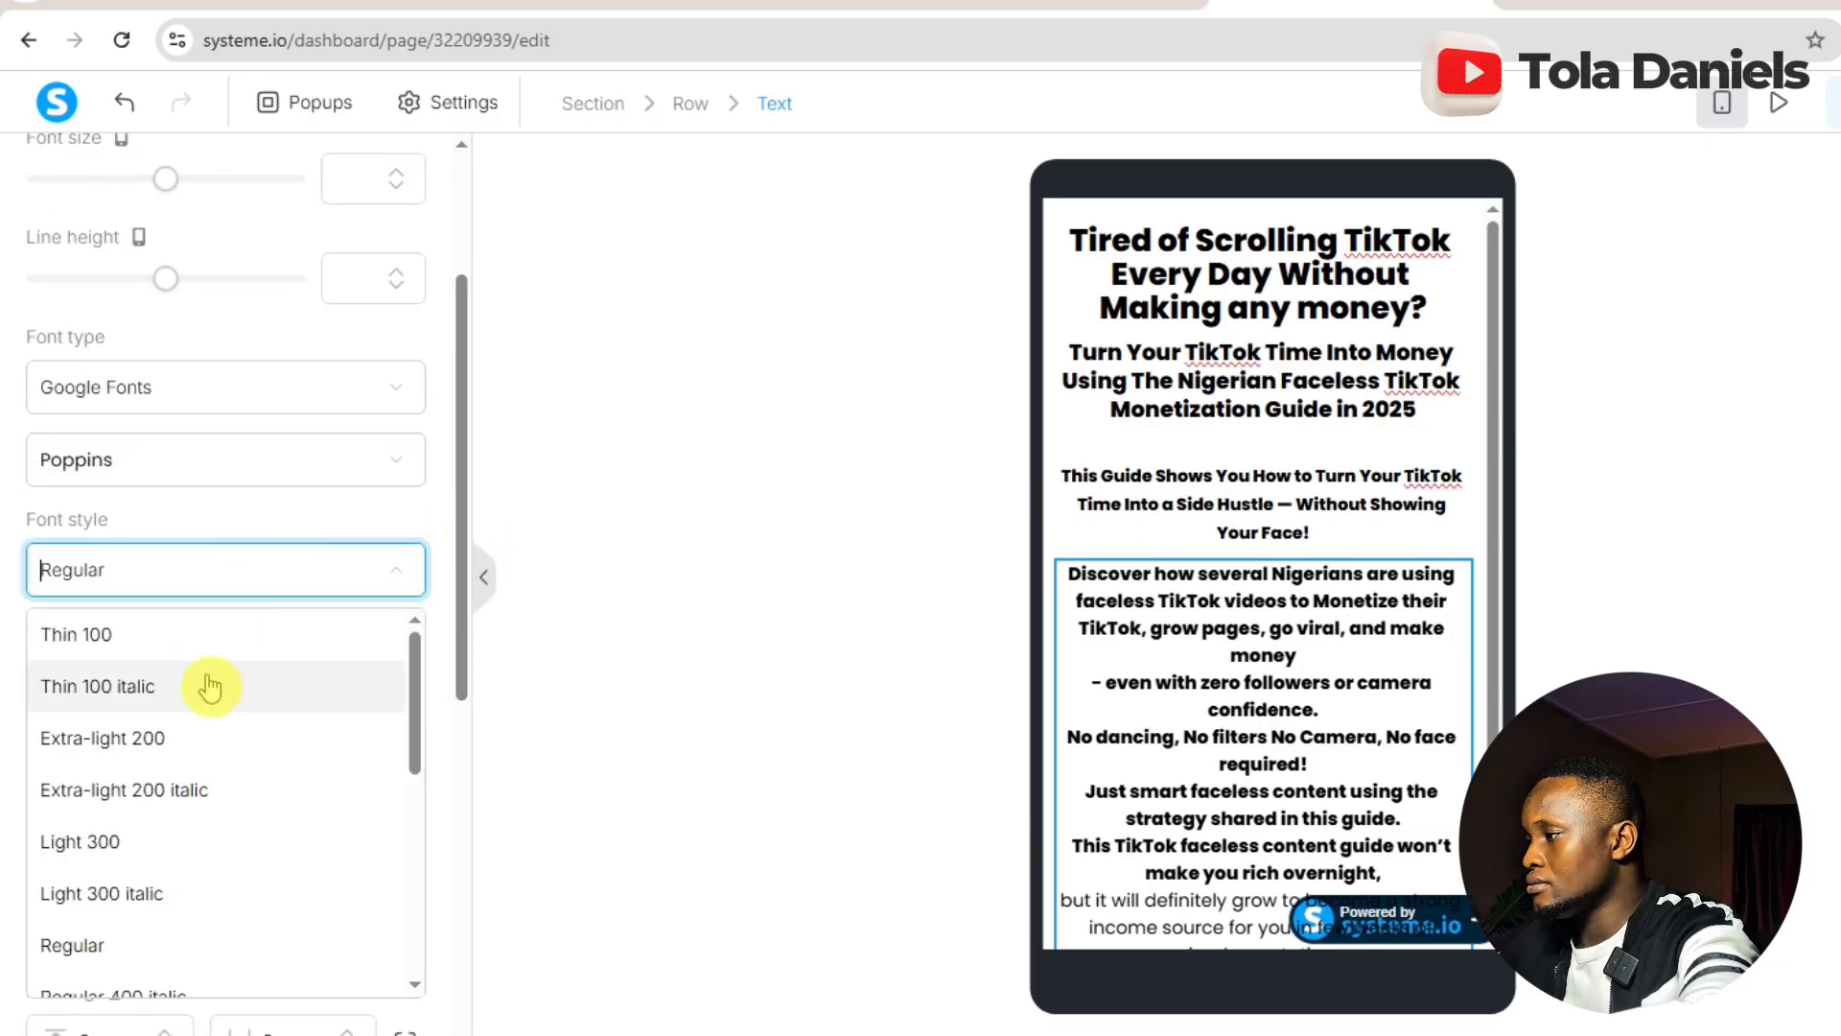
click(159, 646)
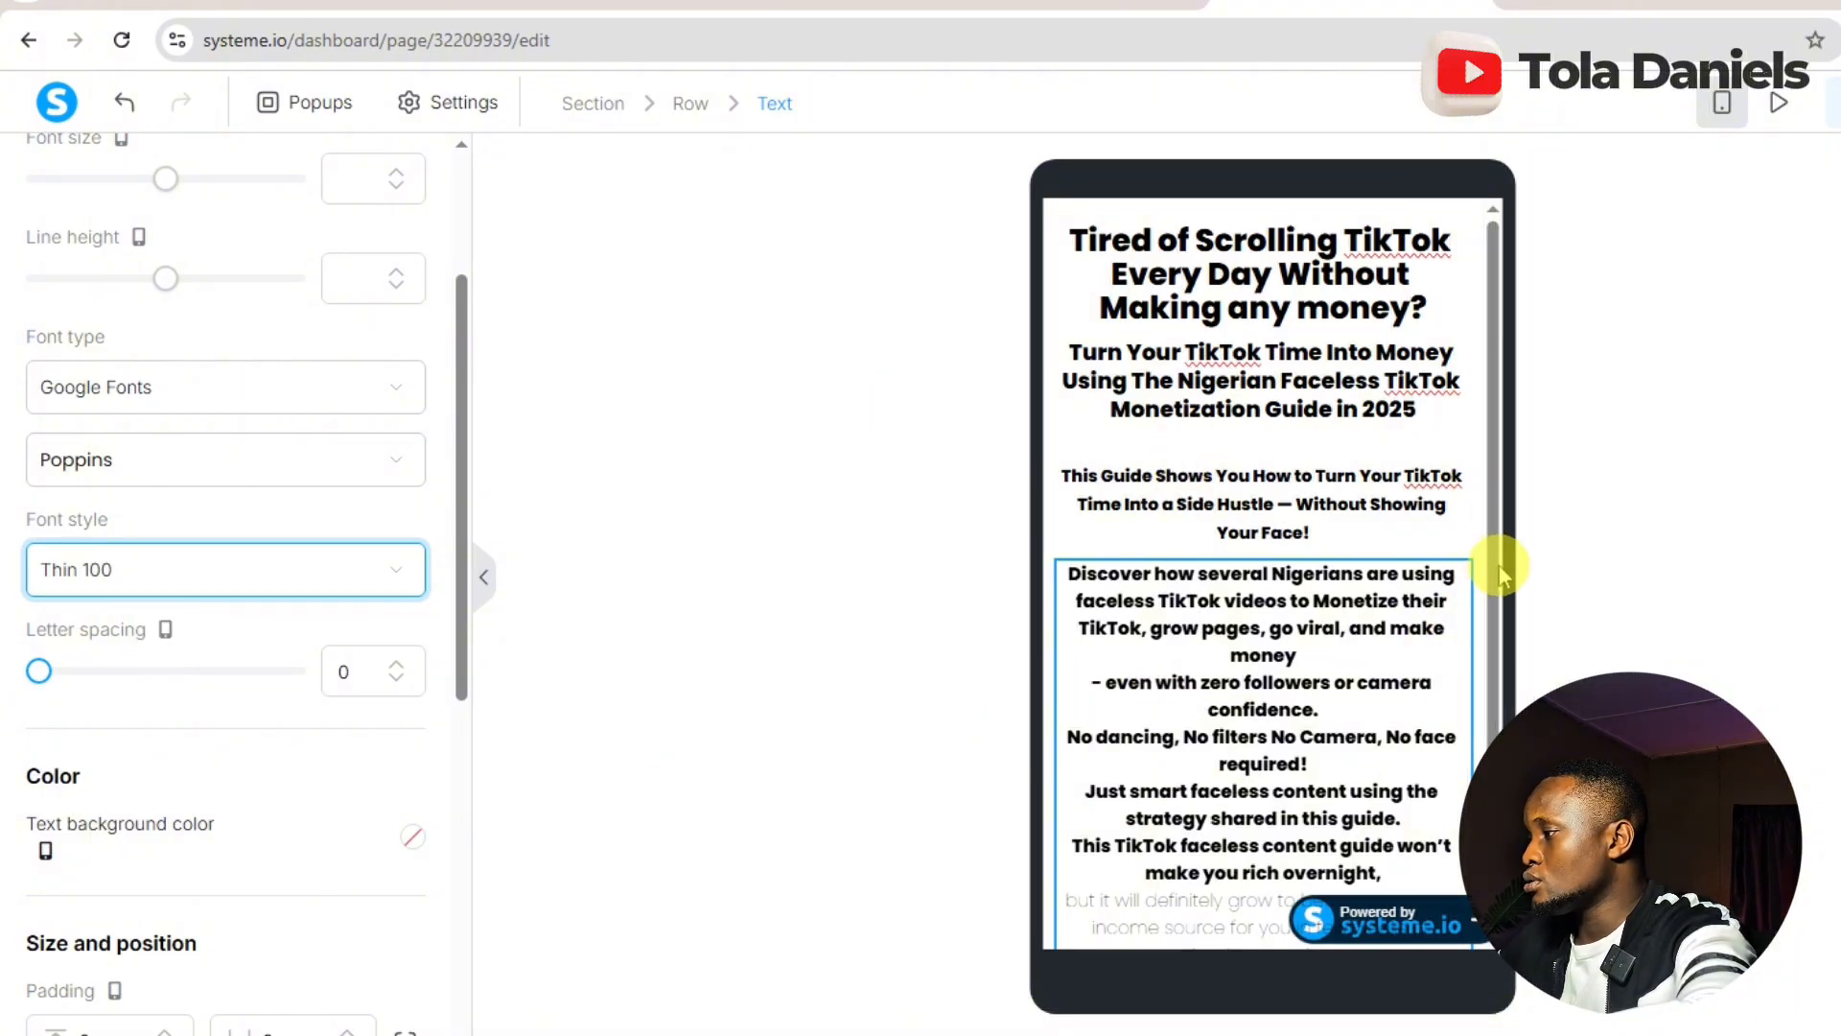
click(1500, 590)
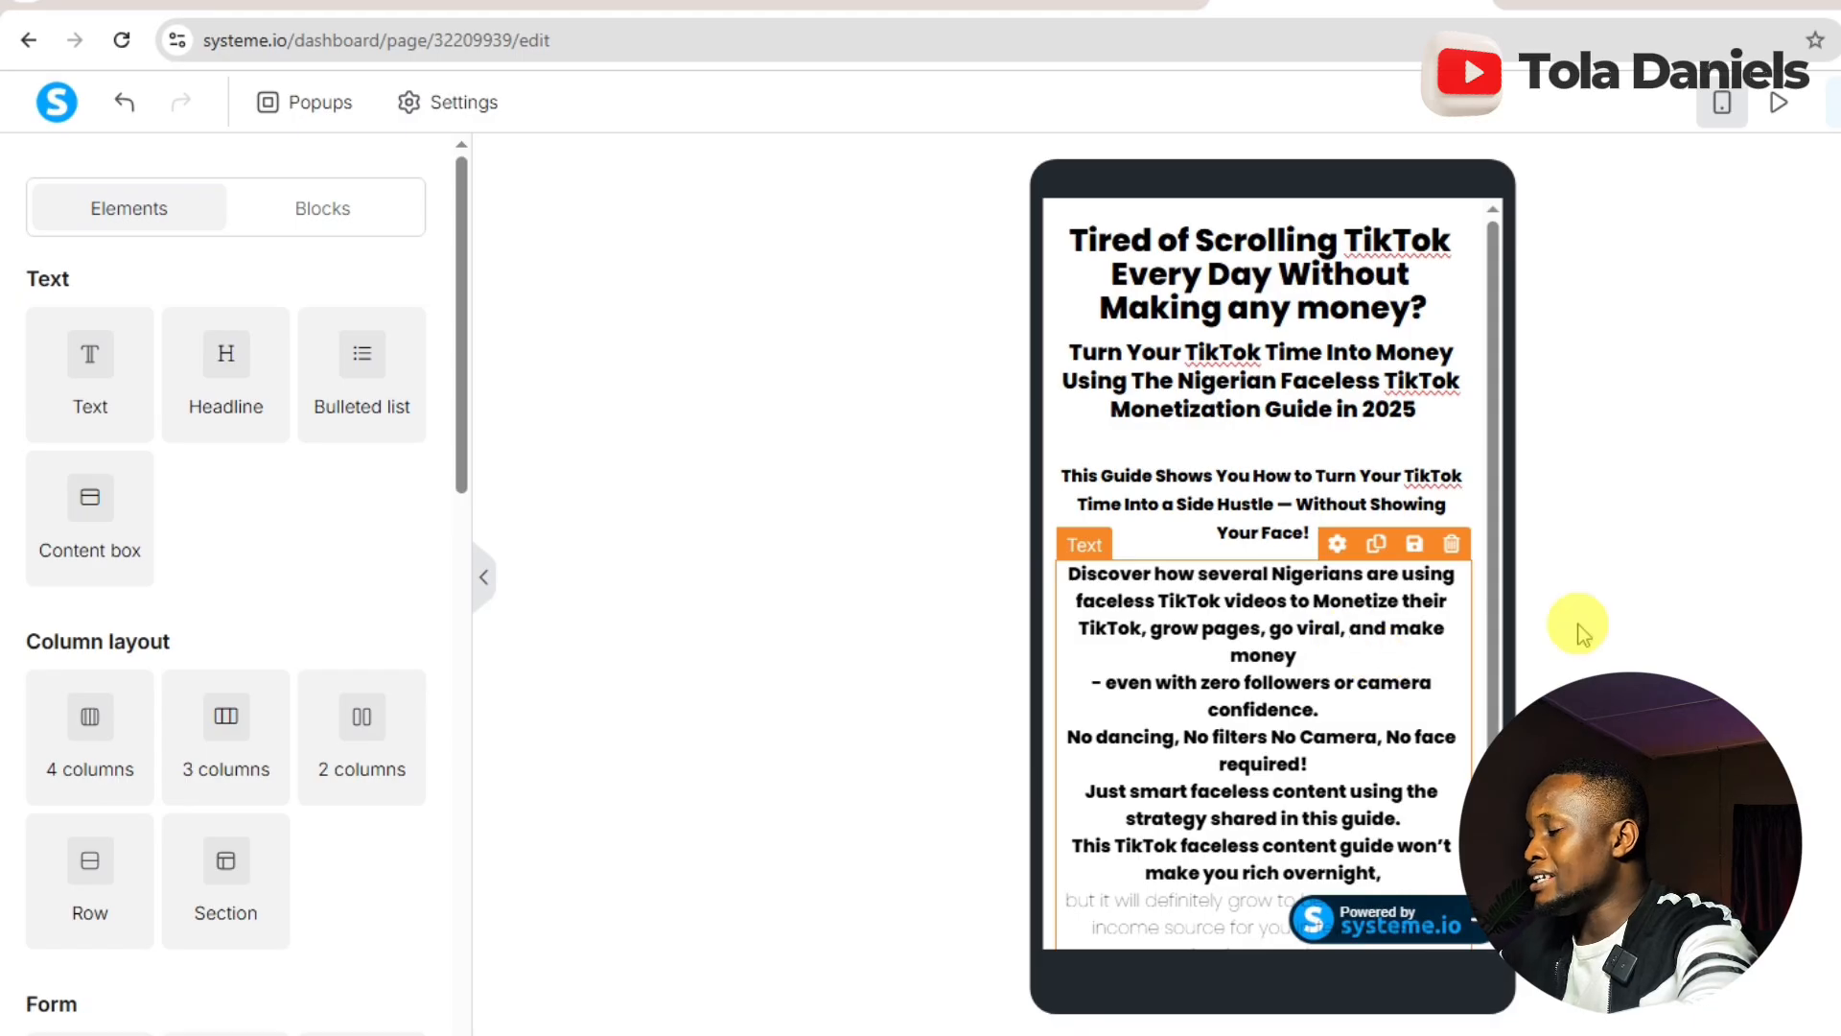
drag(1496, 573, 1509, 596)
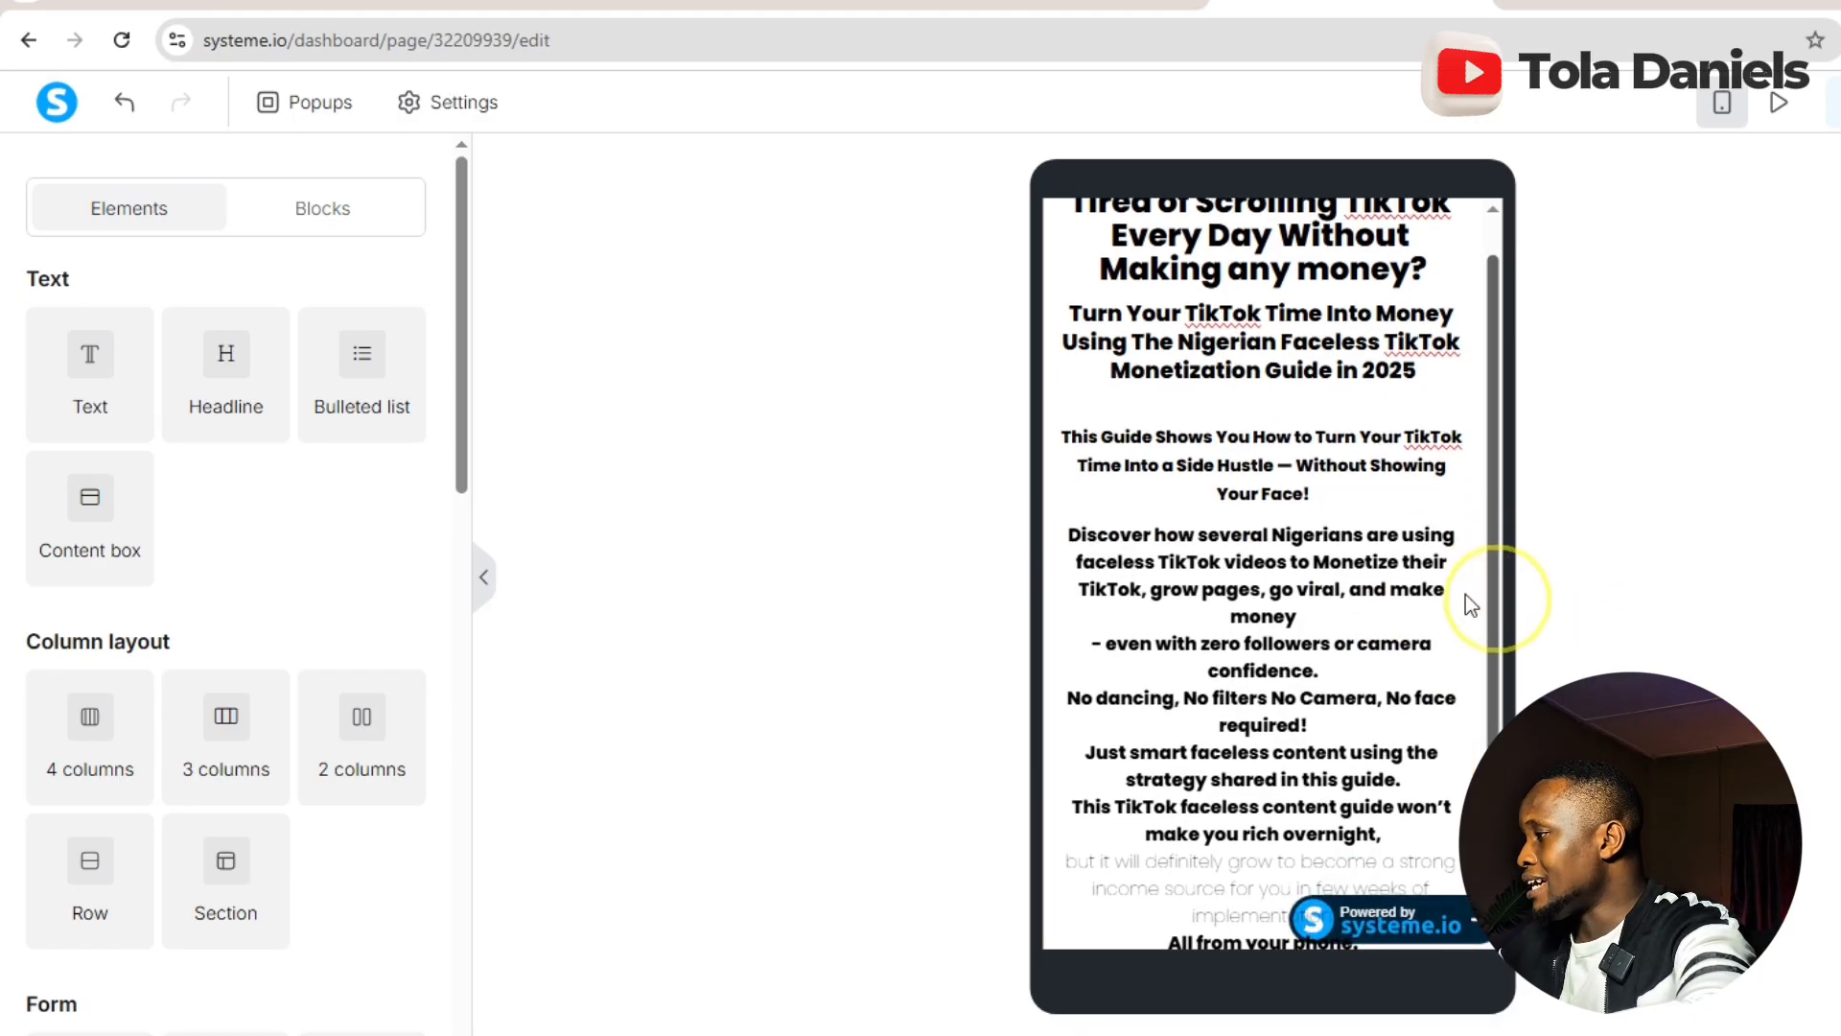
click(1258, 633)
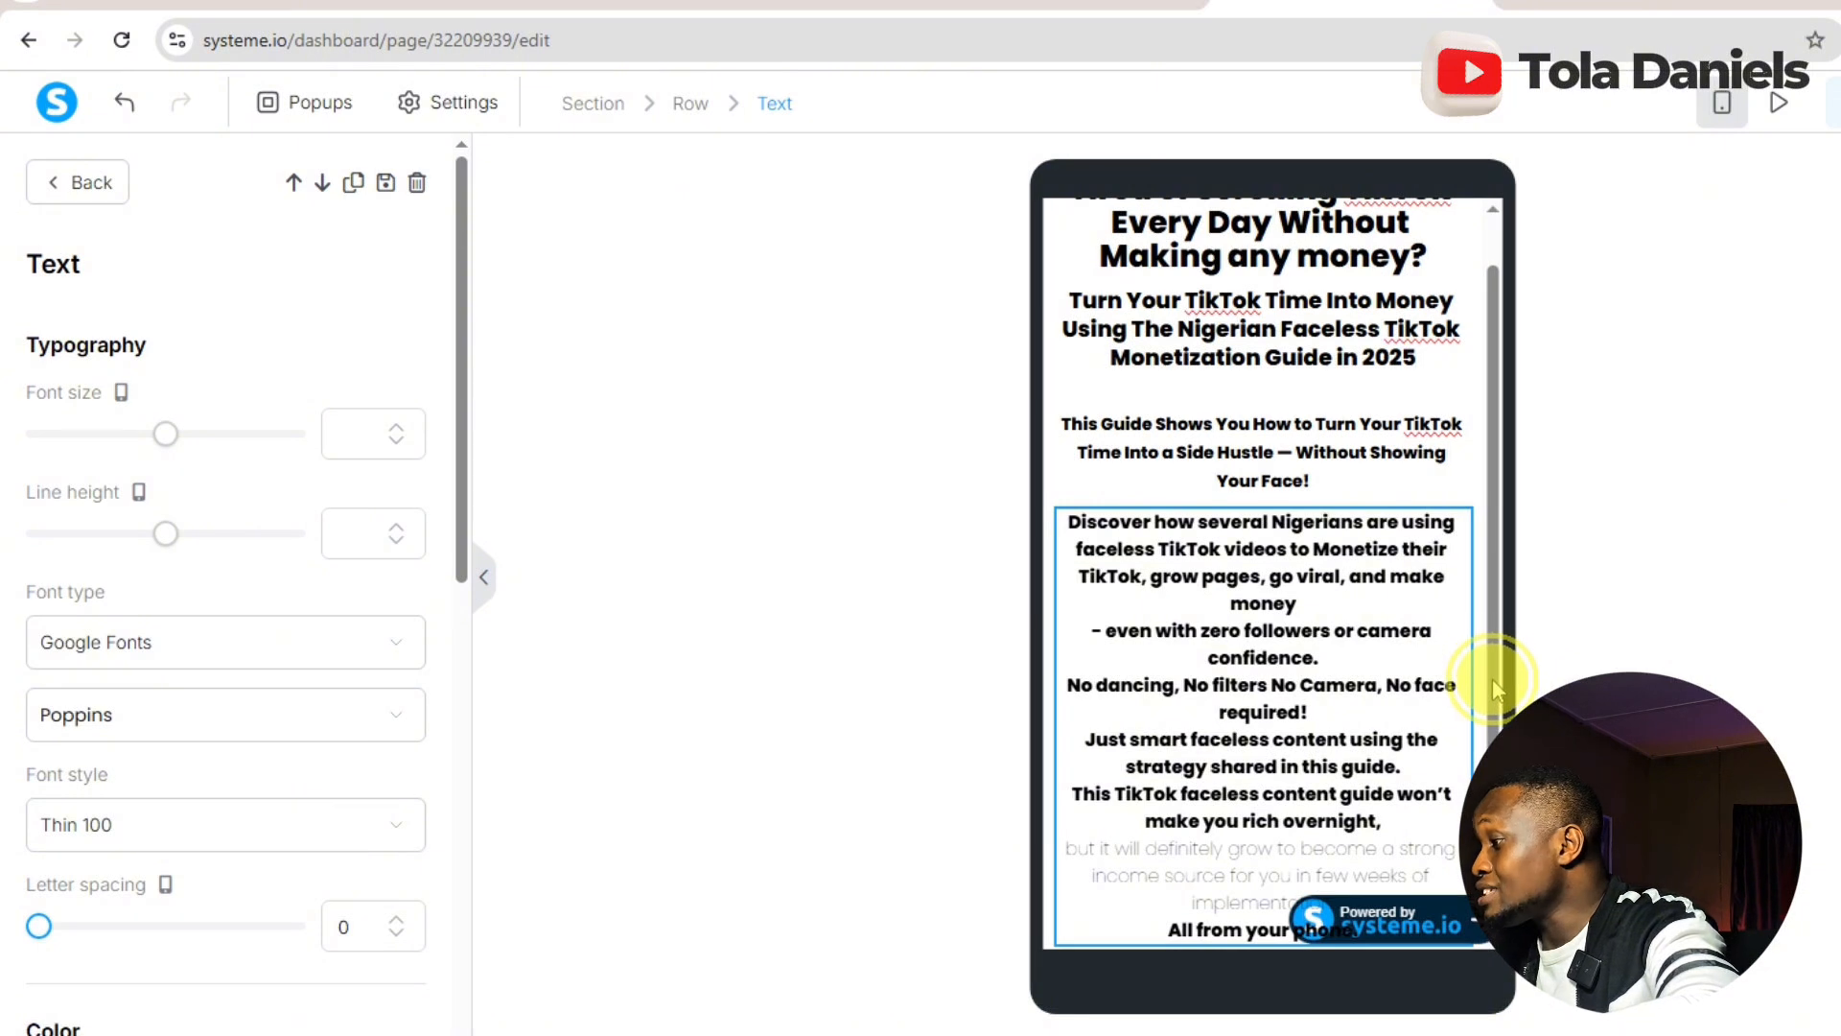
click(1492, 727)
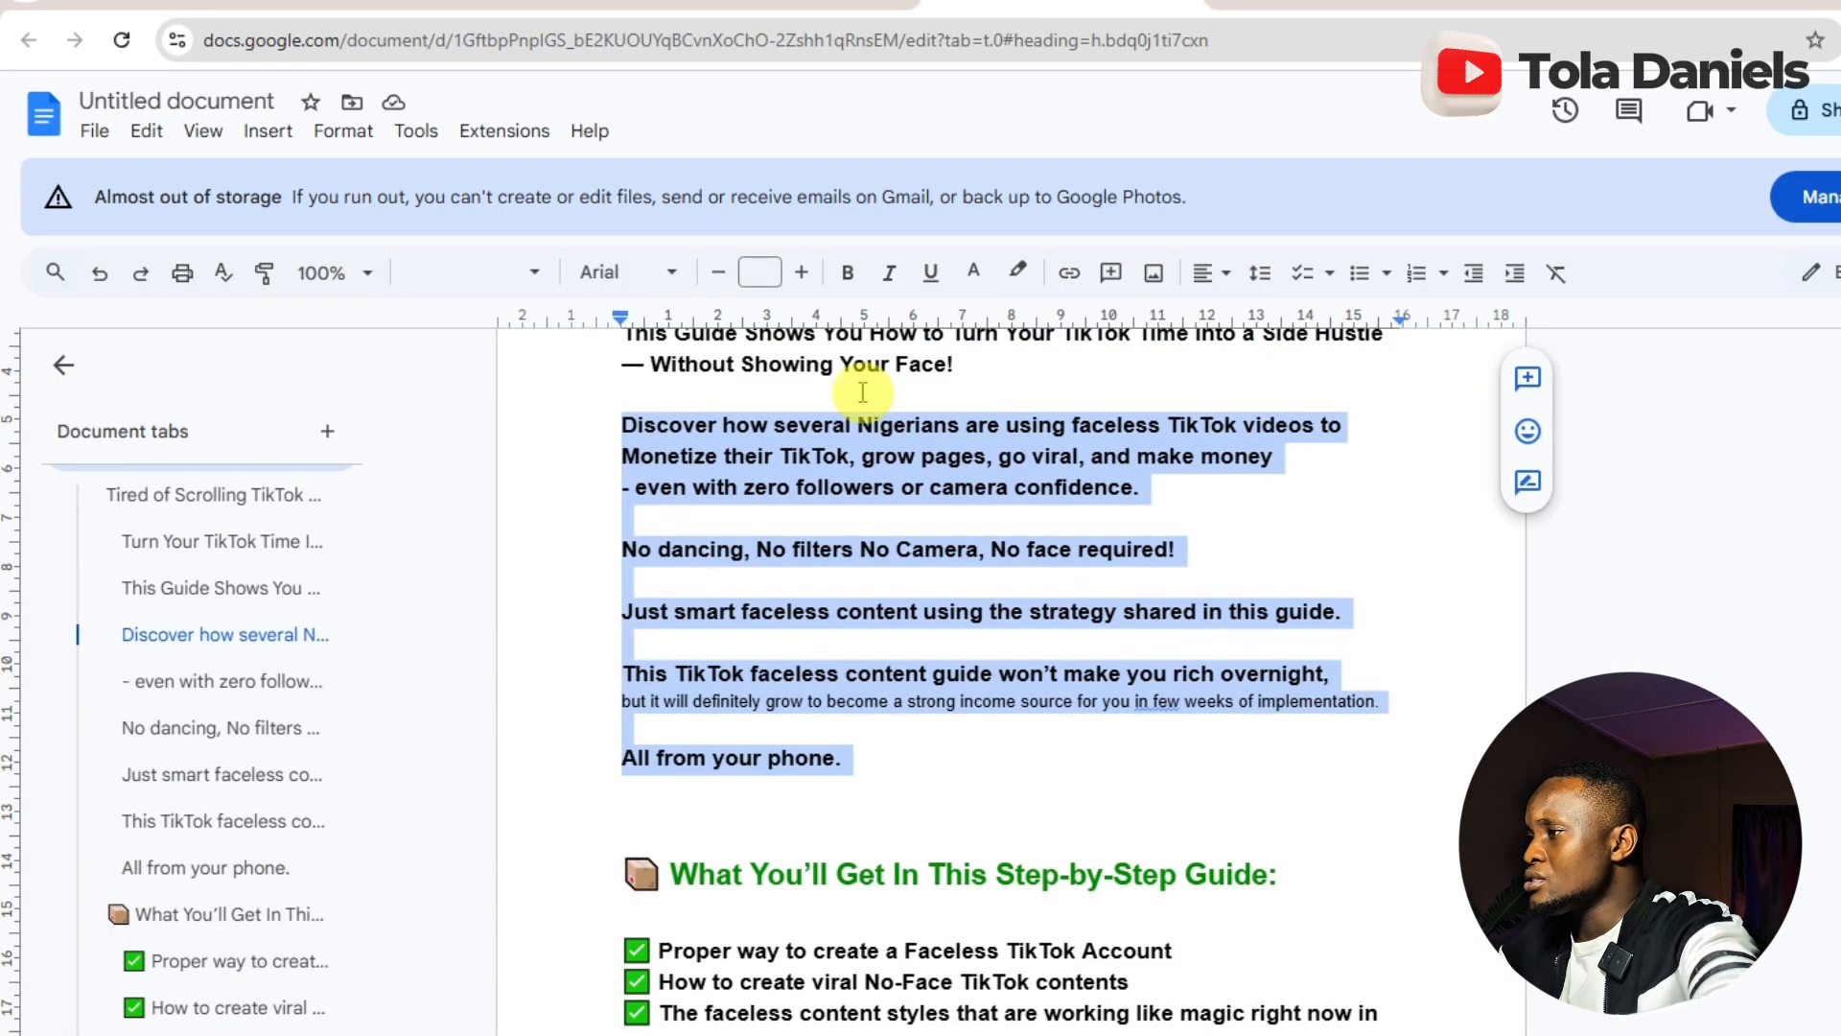
click(777, 698)
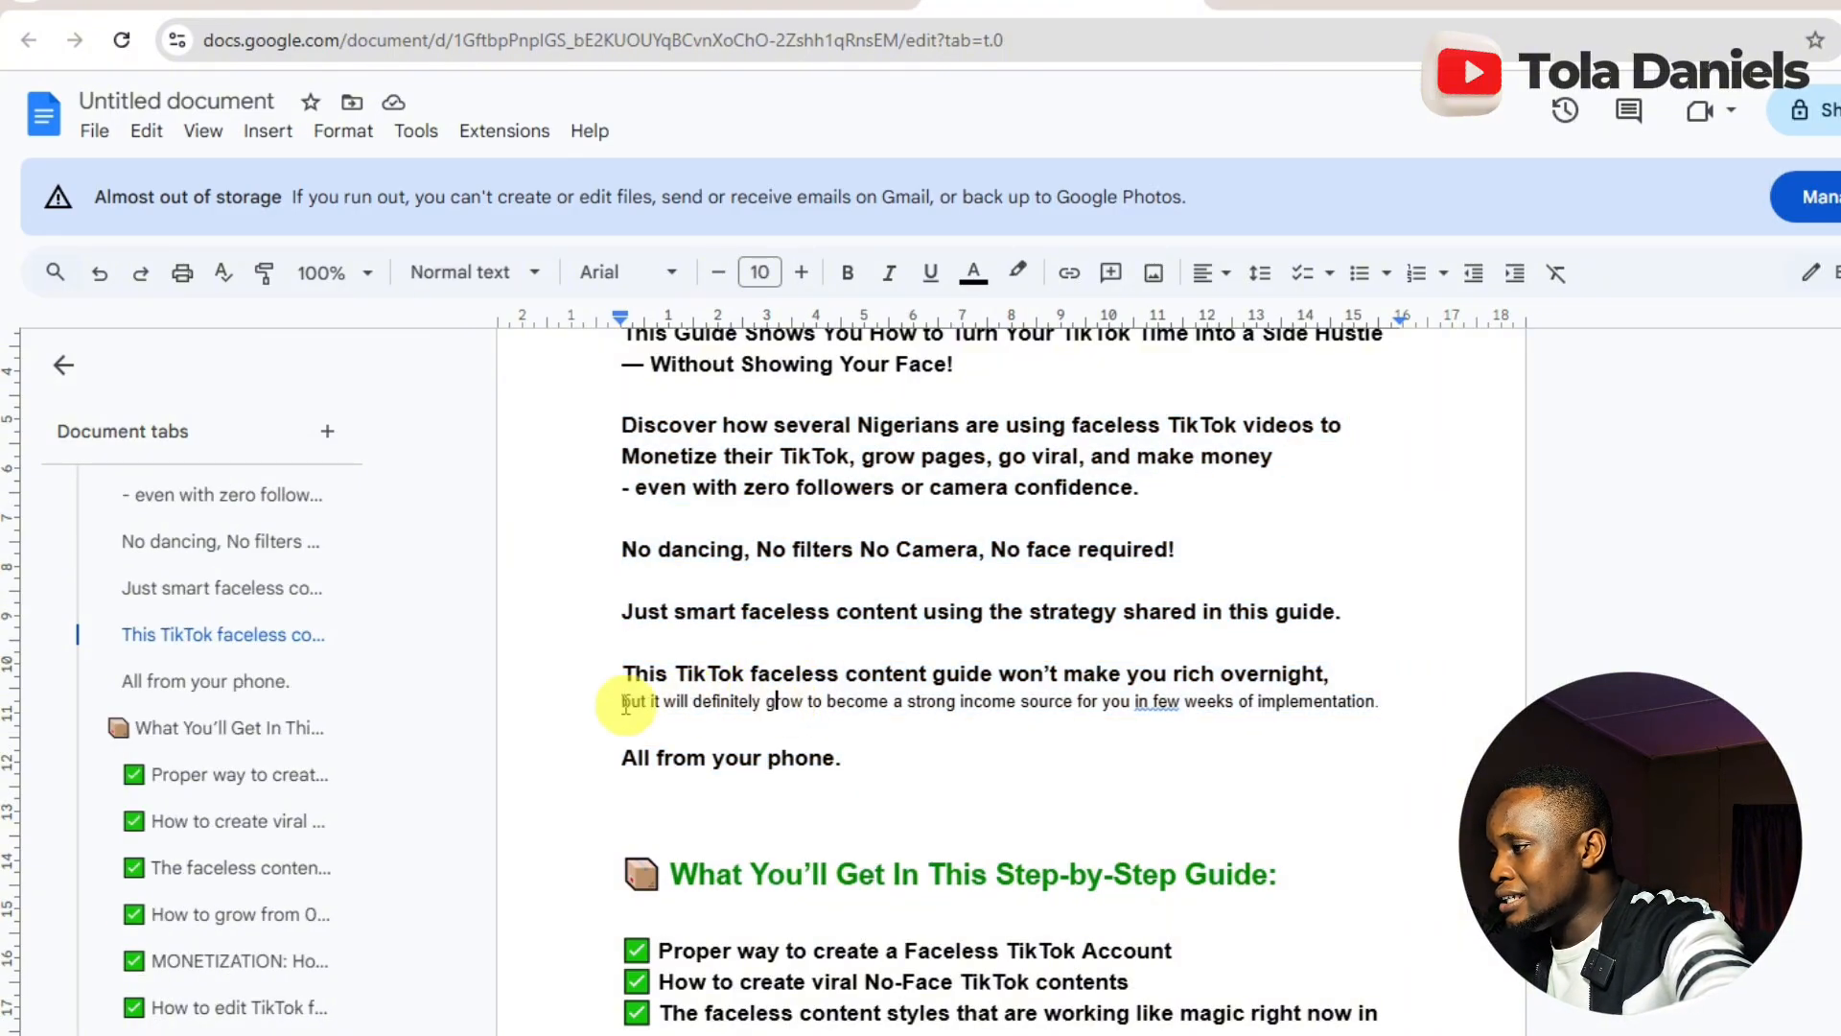
drag(626, 697, 798, 676)
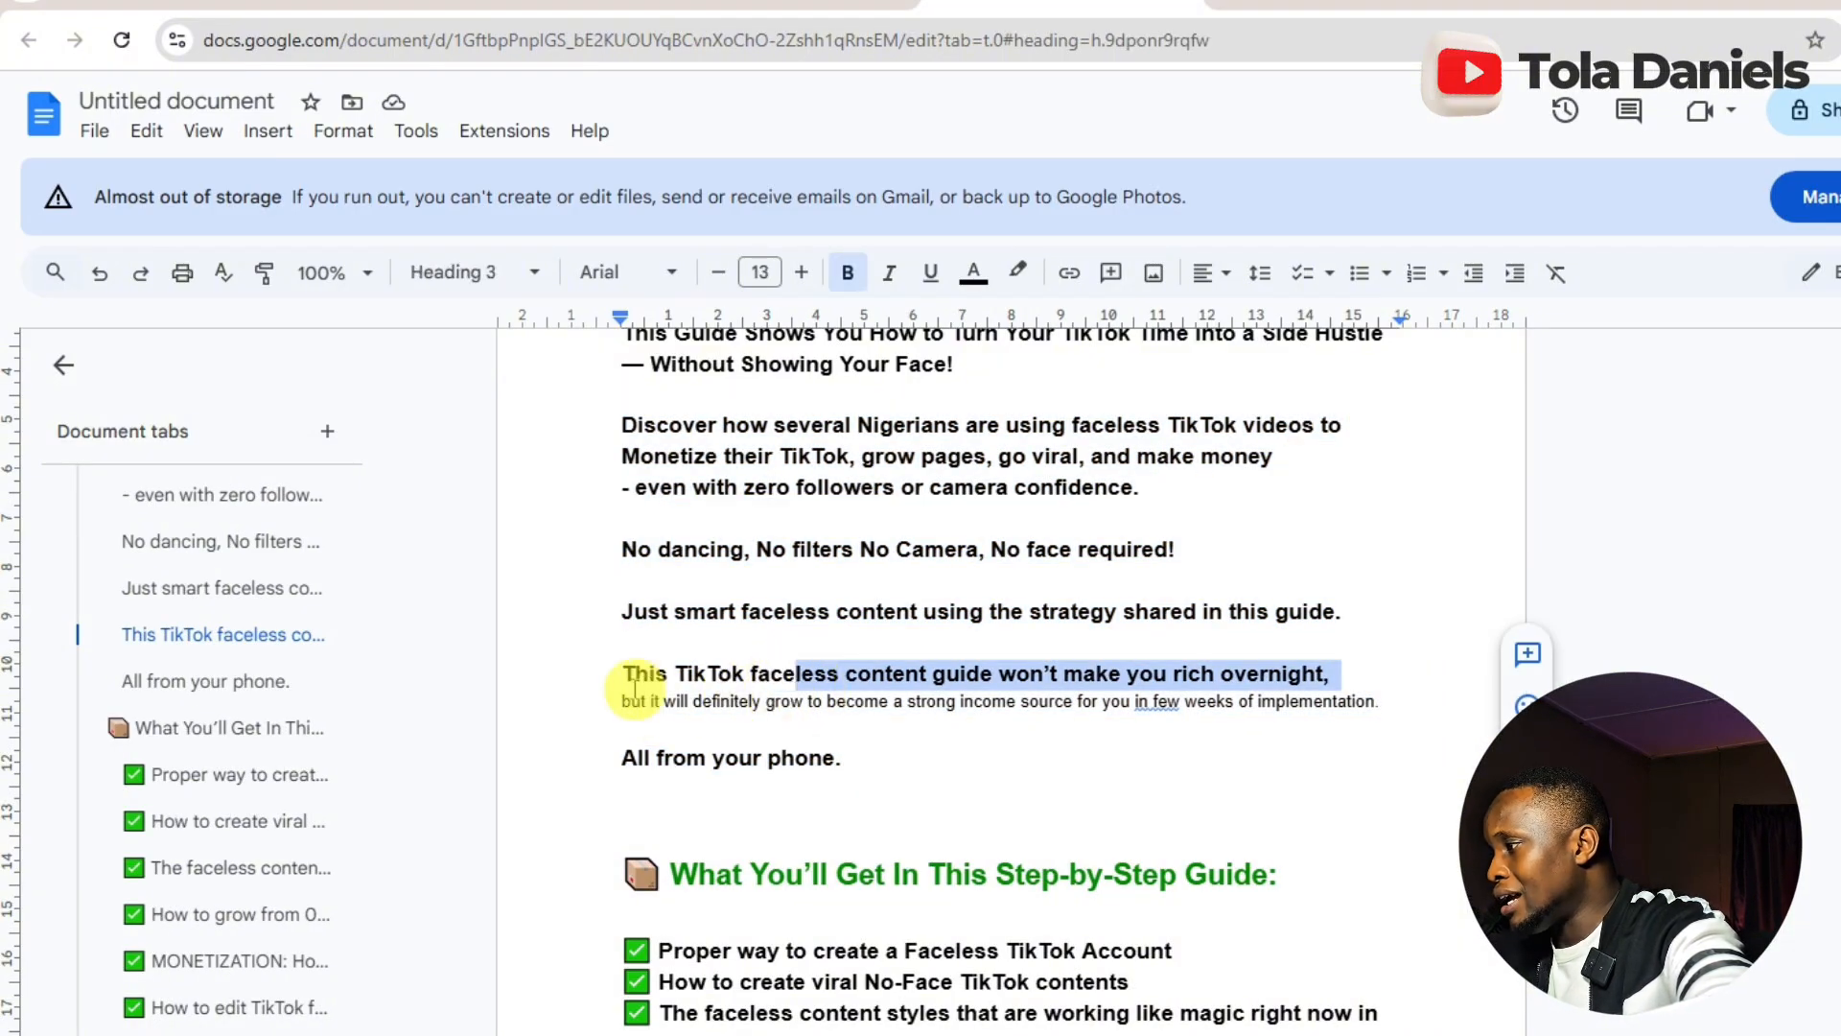
drag(612, 700, 1203, 739)
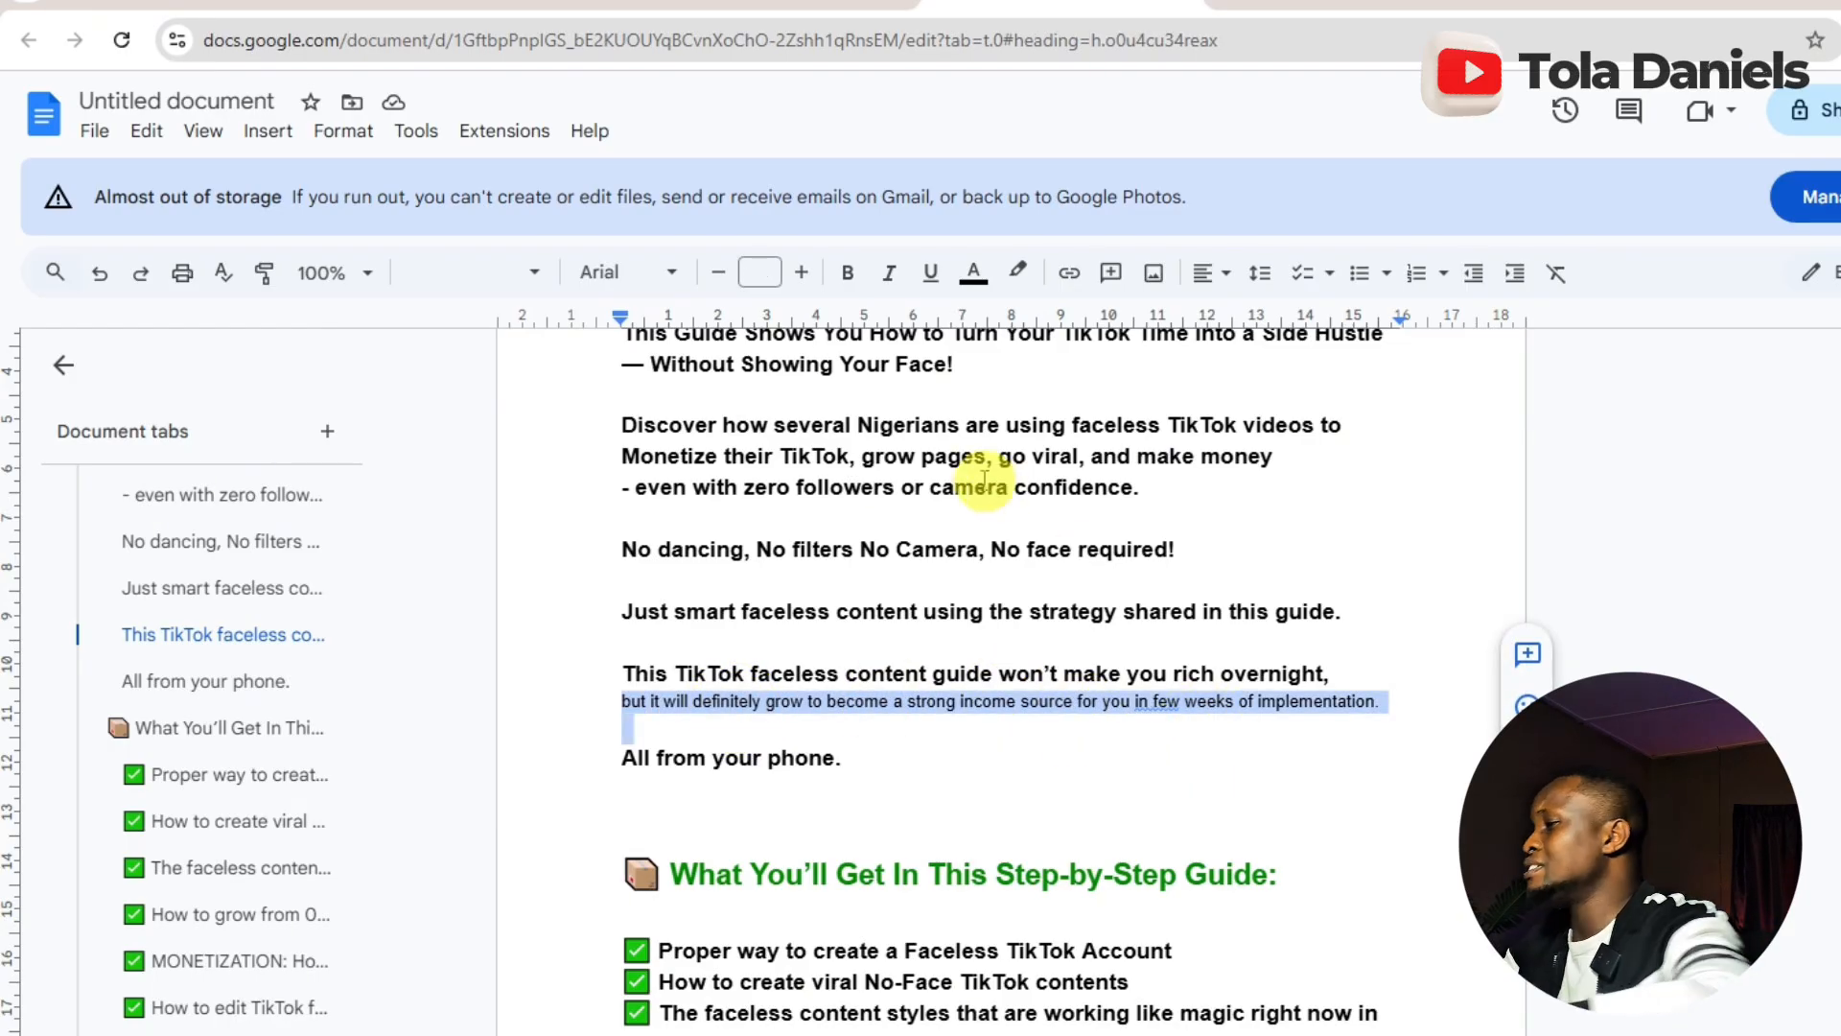
click(805, 623)
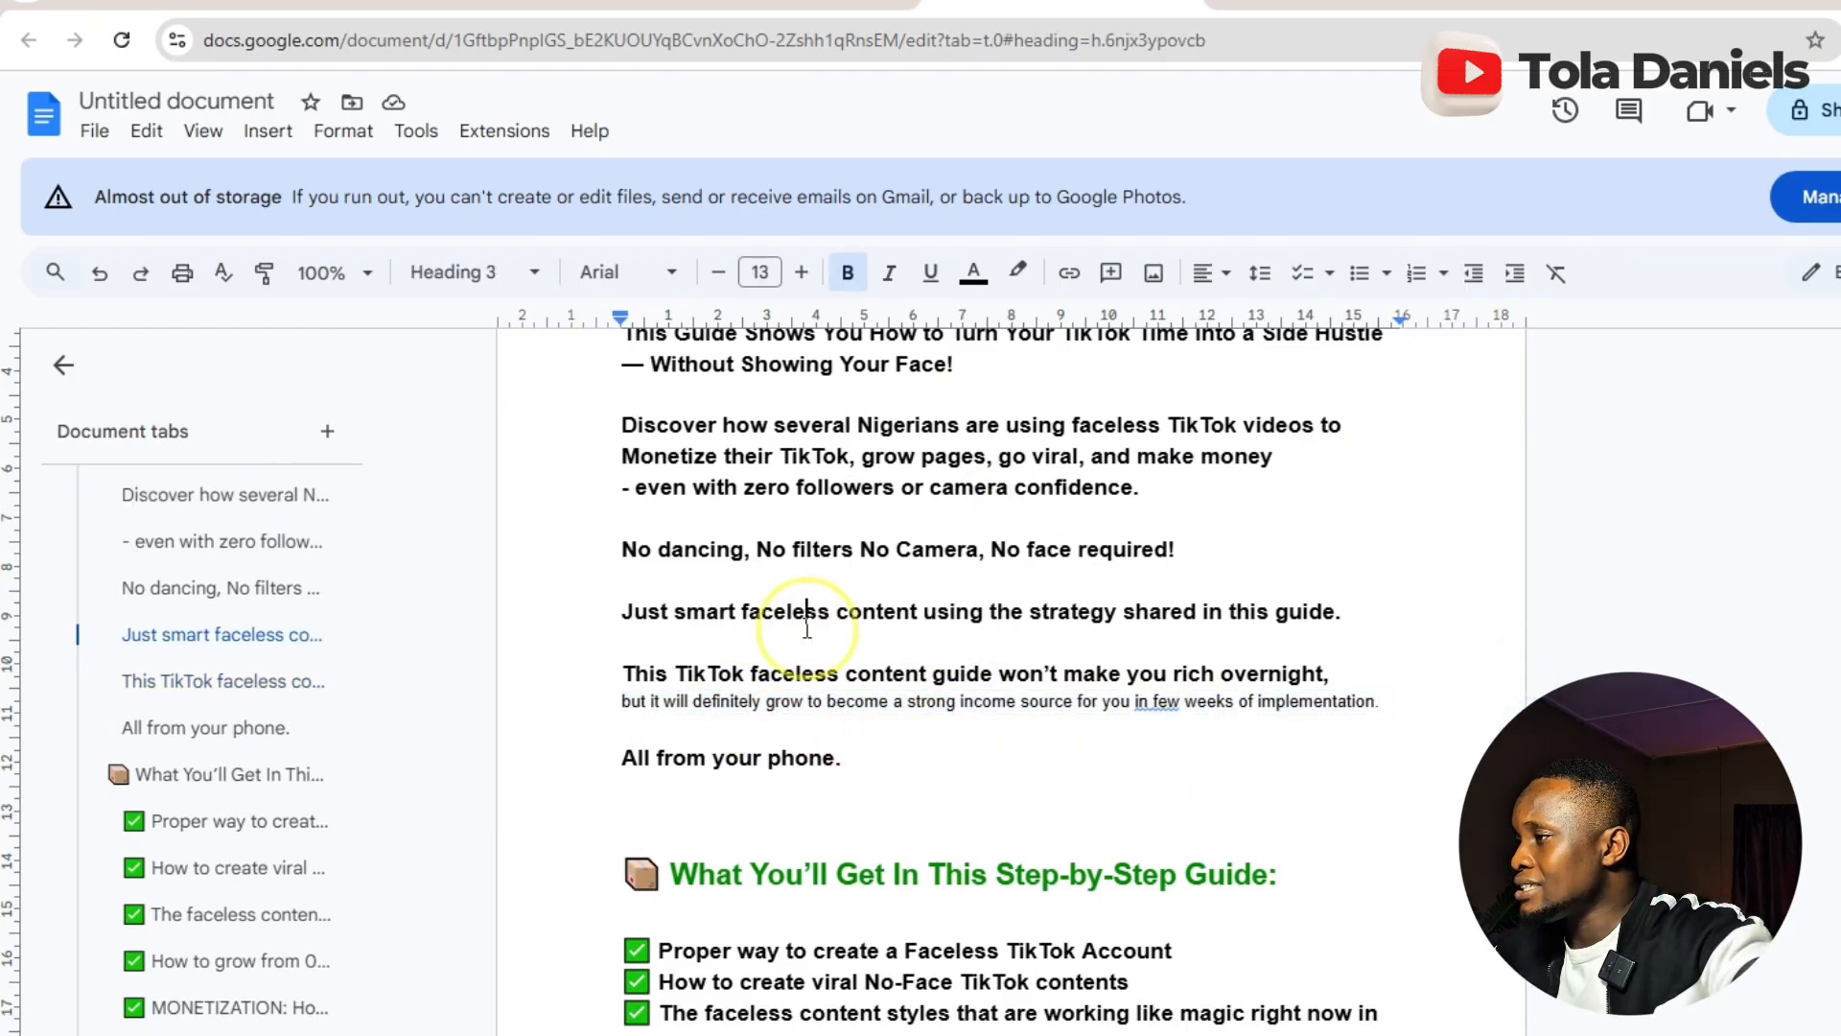
- In the Google Docs document, set all of the text to Arial at size 10
key(ctrl+a)
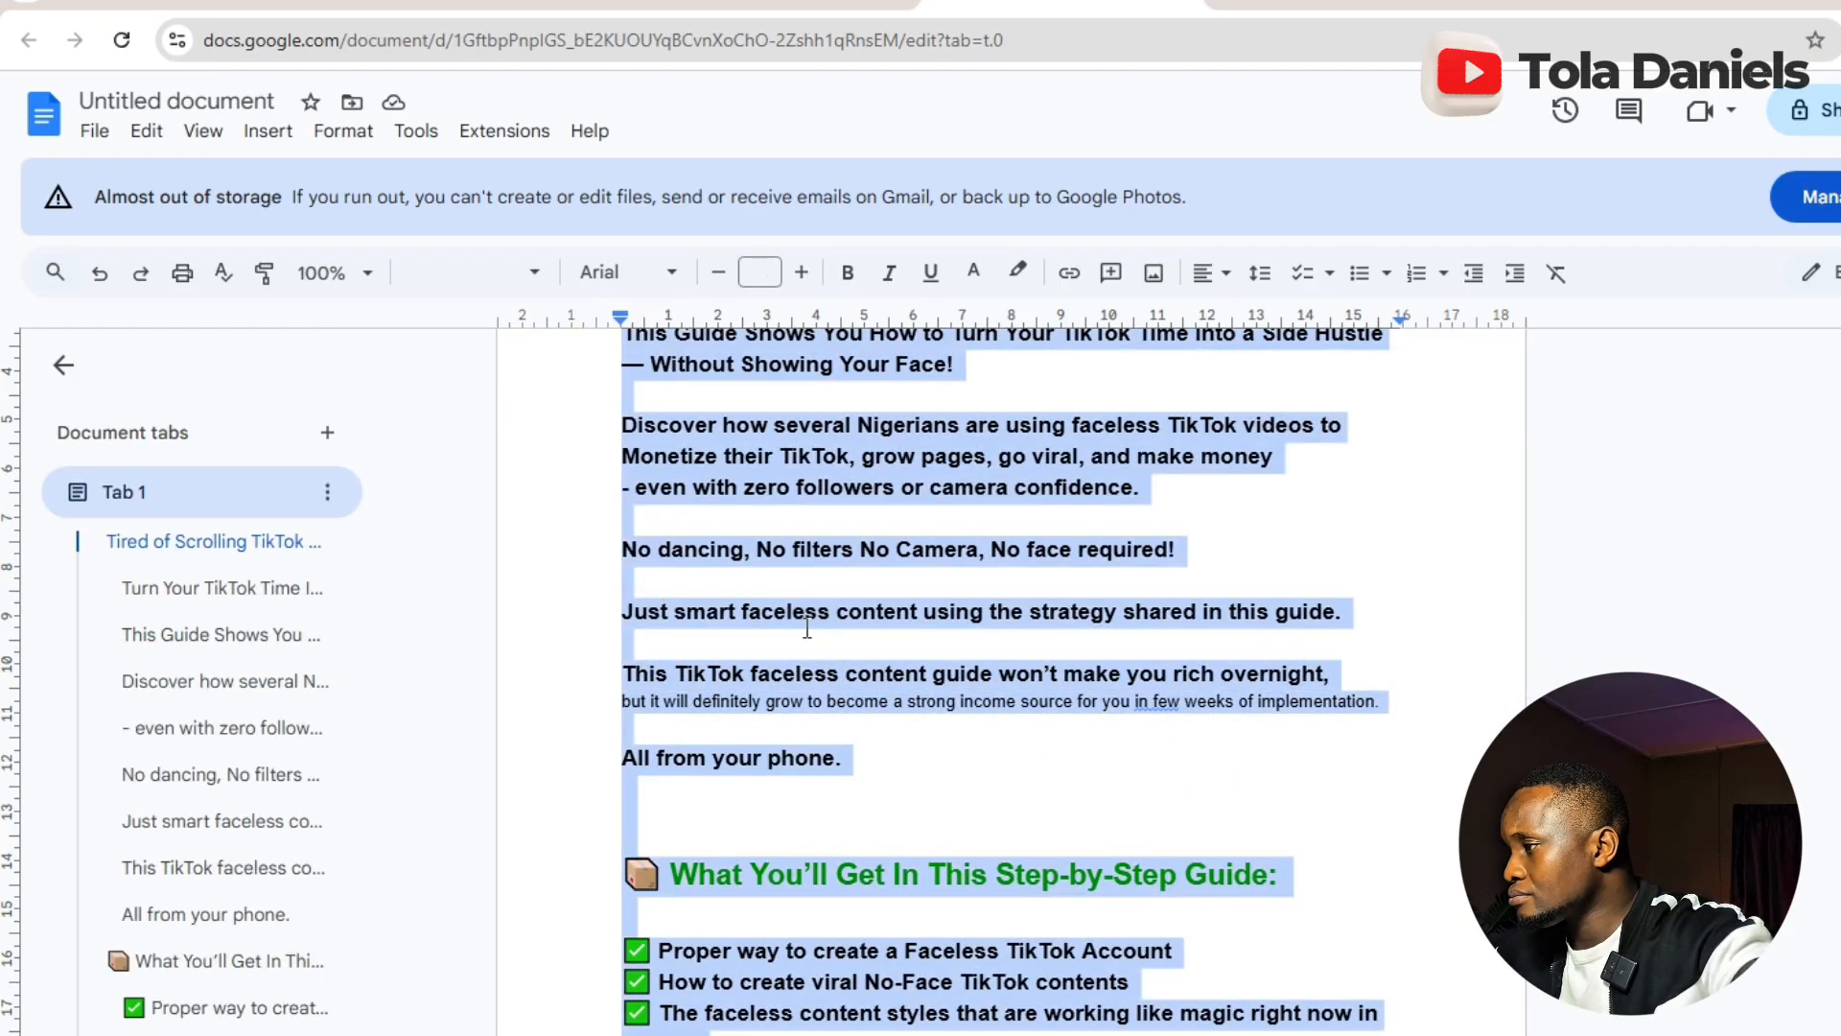
click(640, 279)
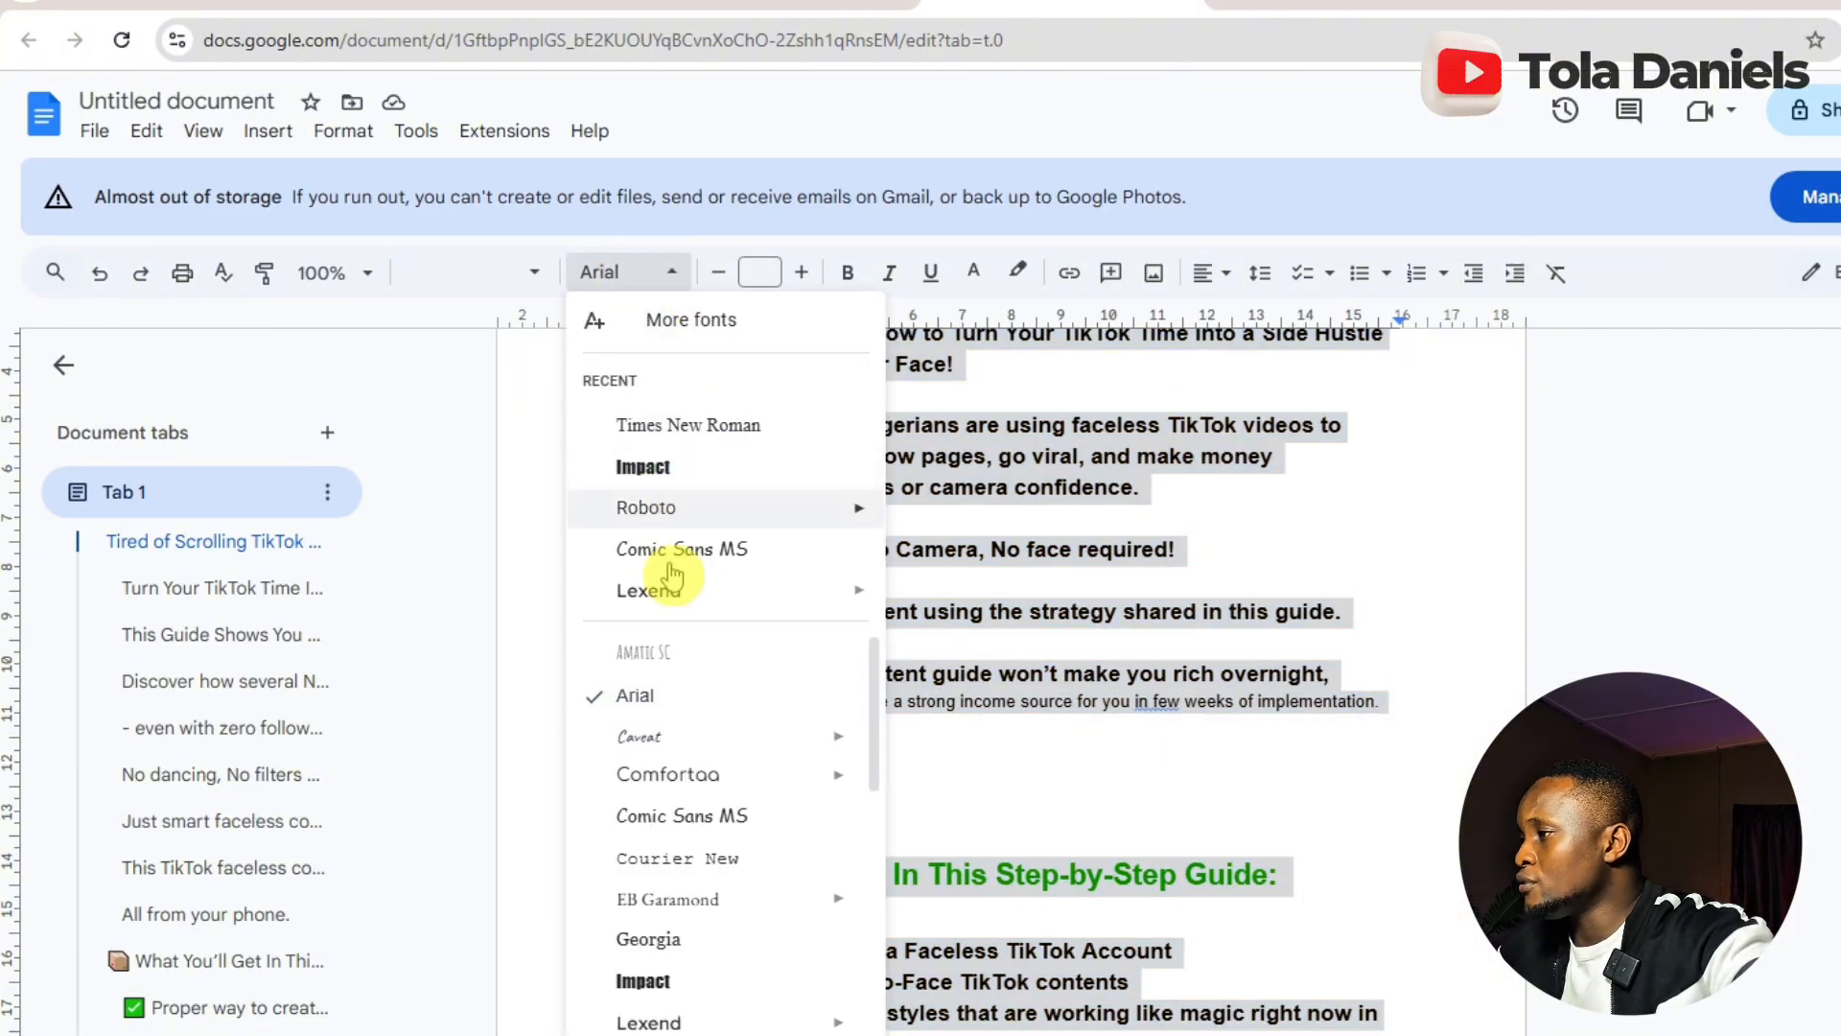
click(671, 696)
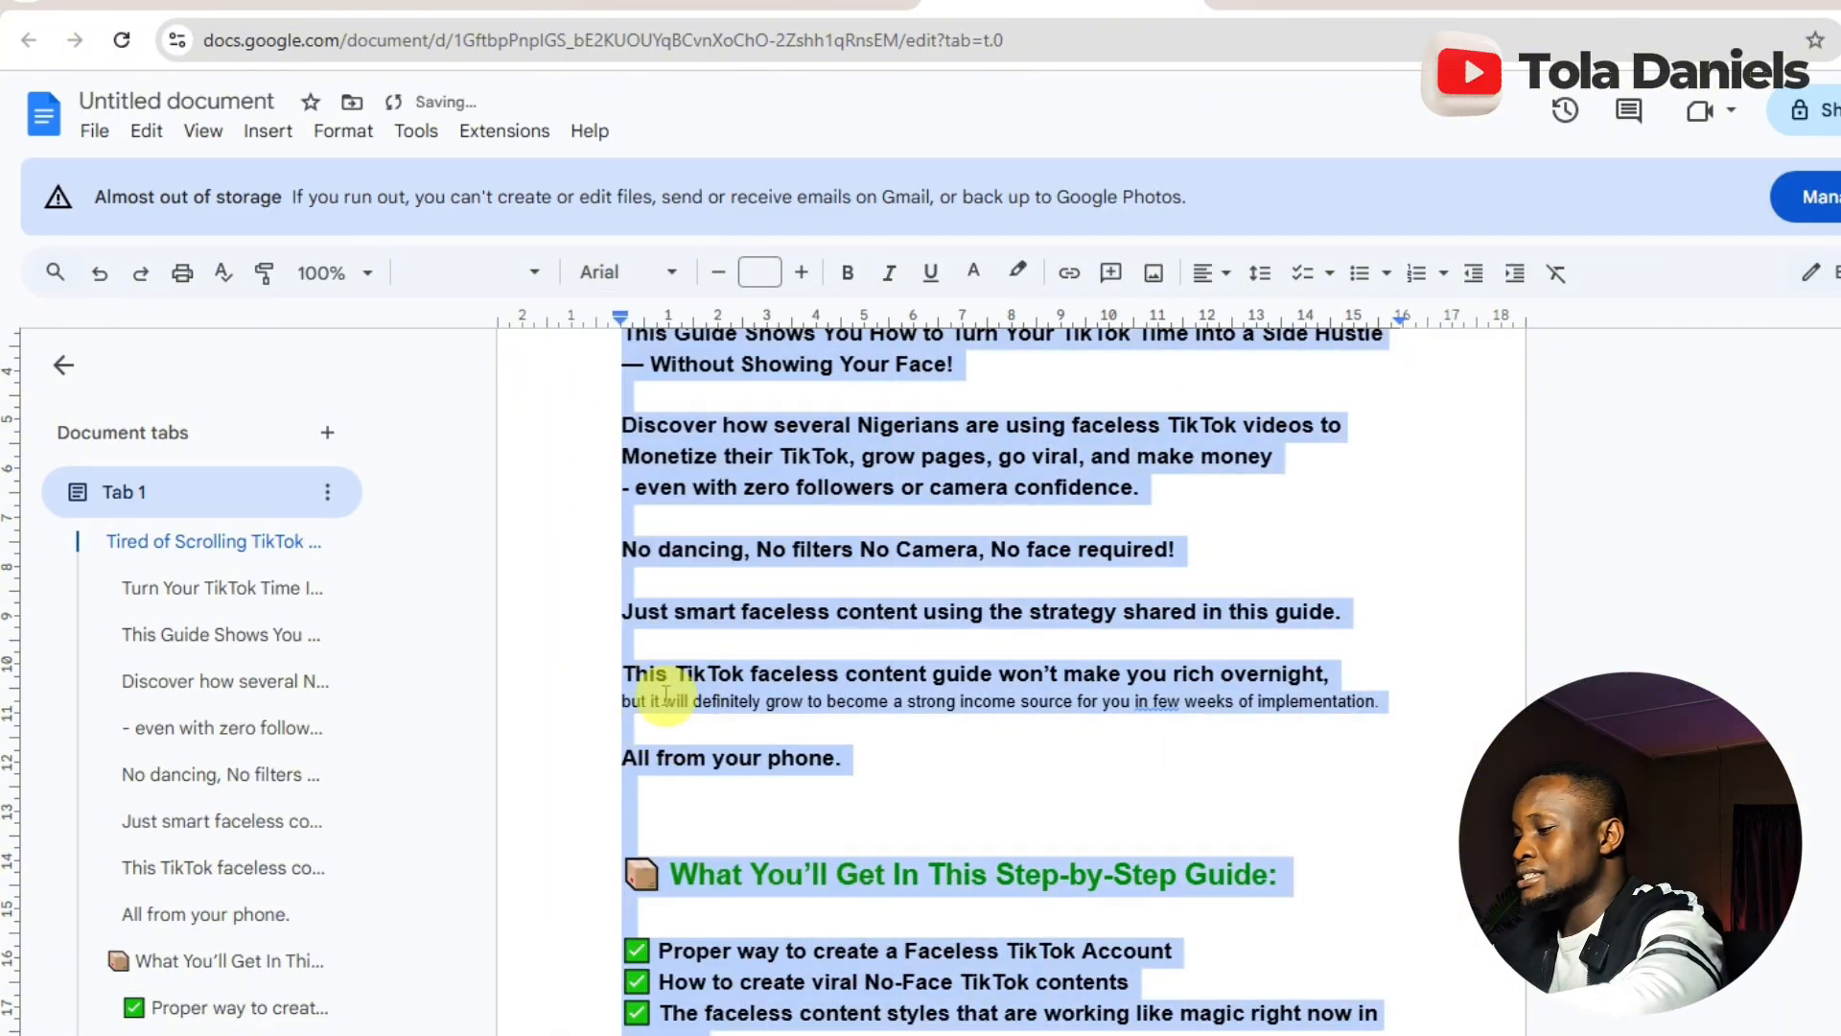
click(760, 273)
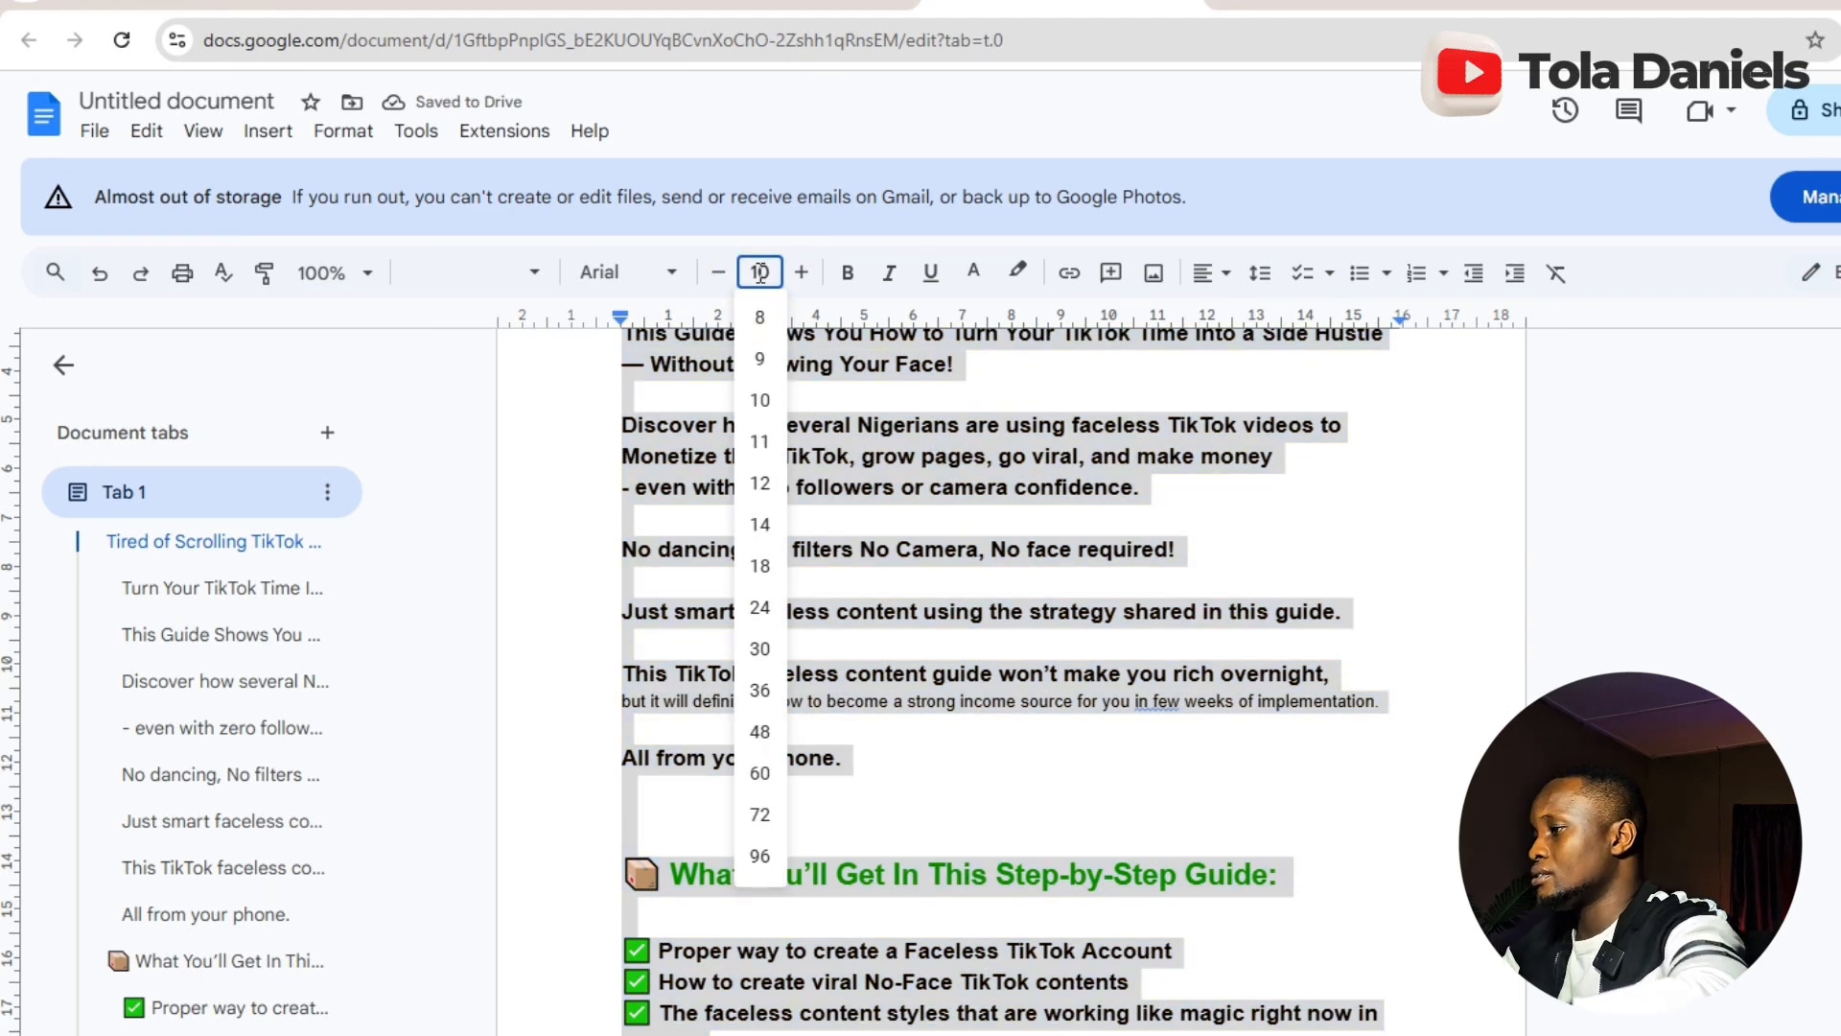
text(10)
key(Return)
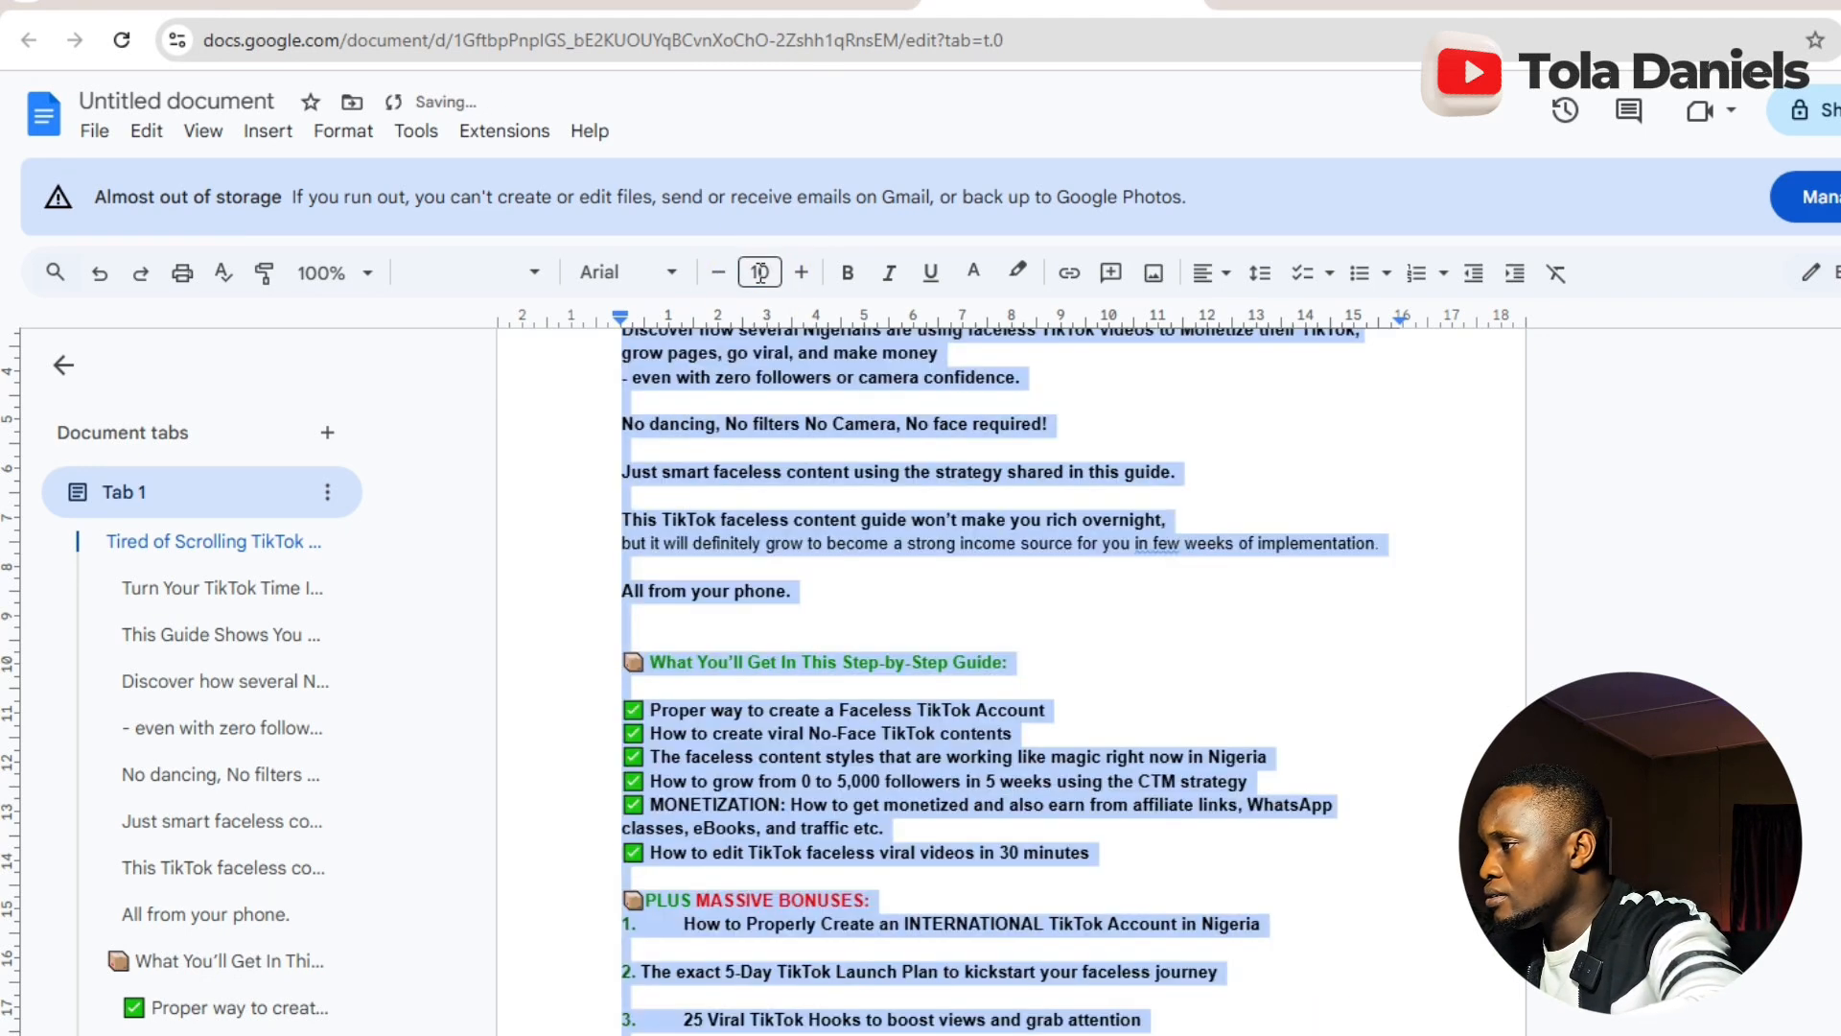
- Remove the bold formatting from all of the document's text
click(823, 543)
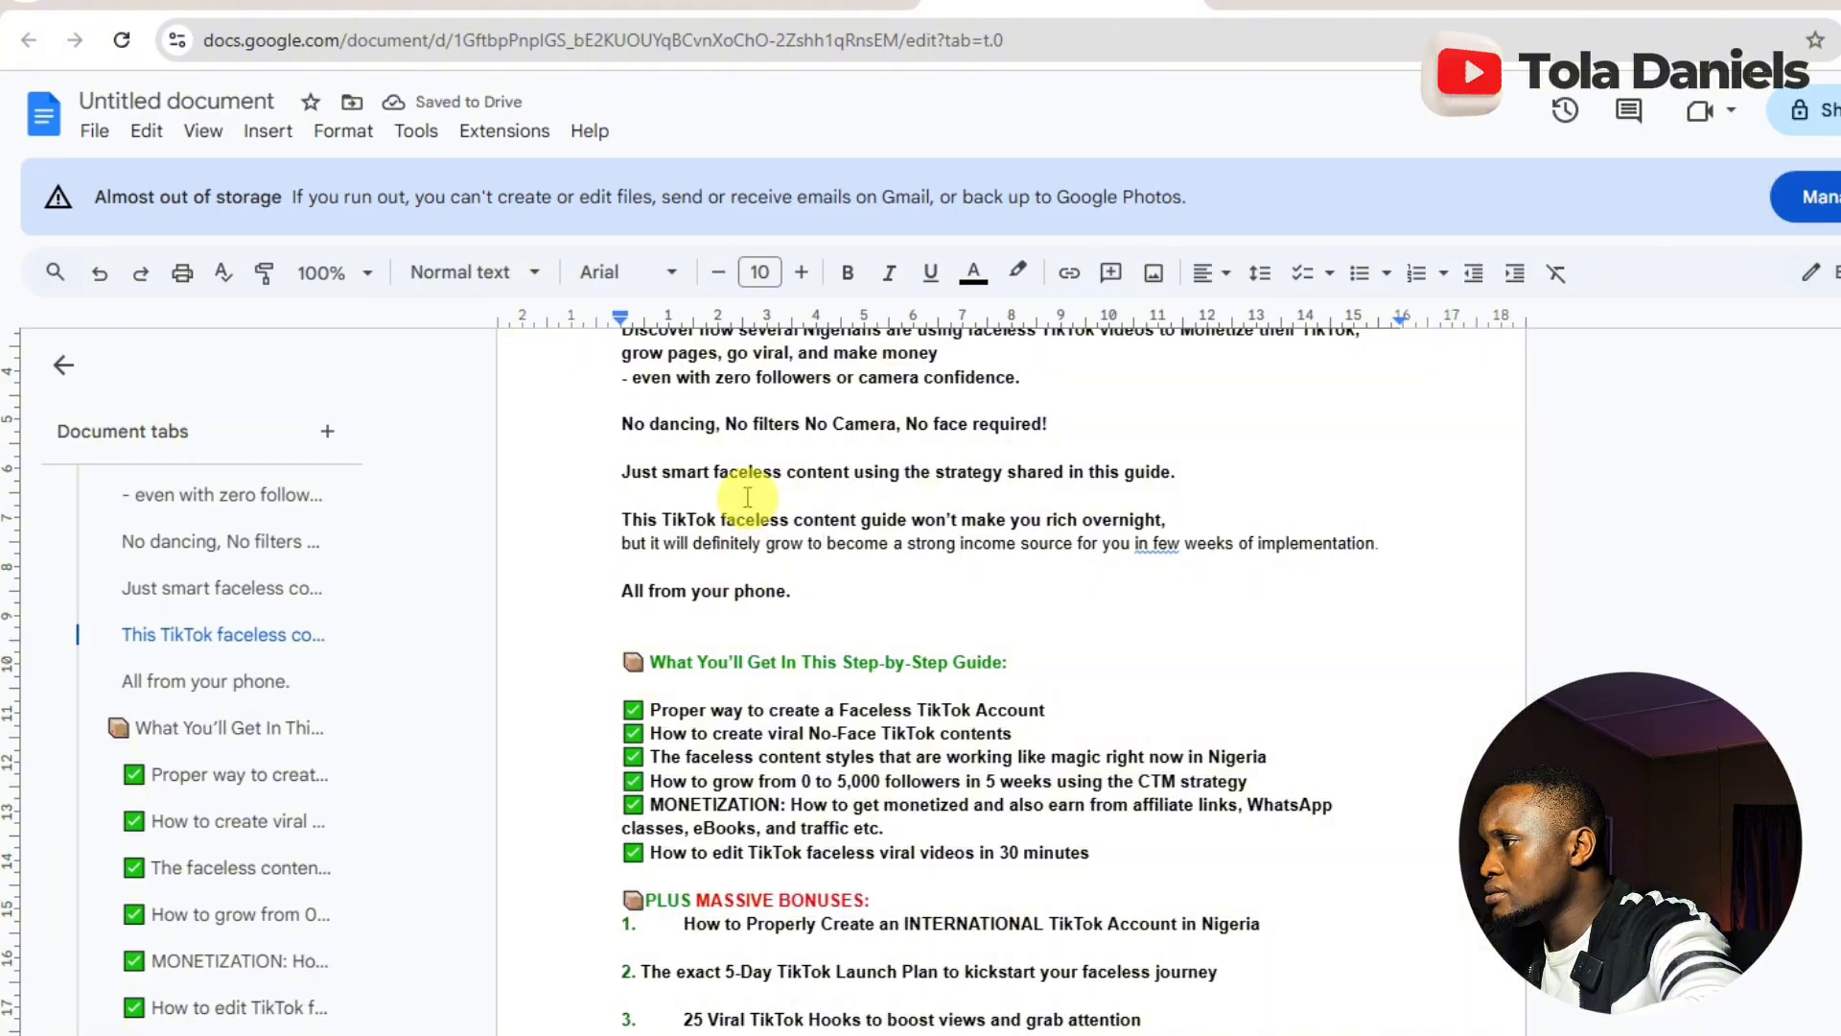
key(ctrl+a)
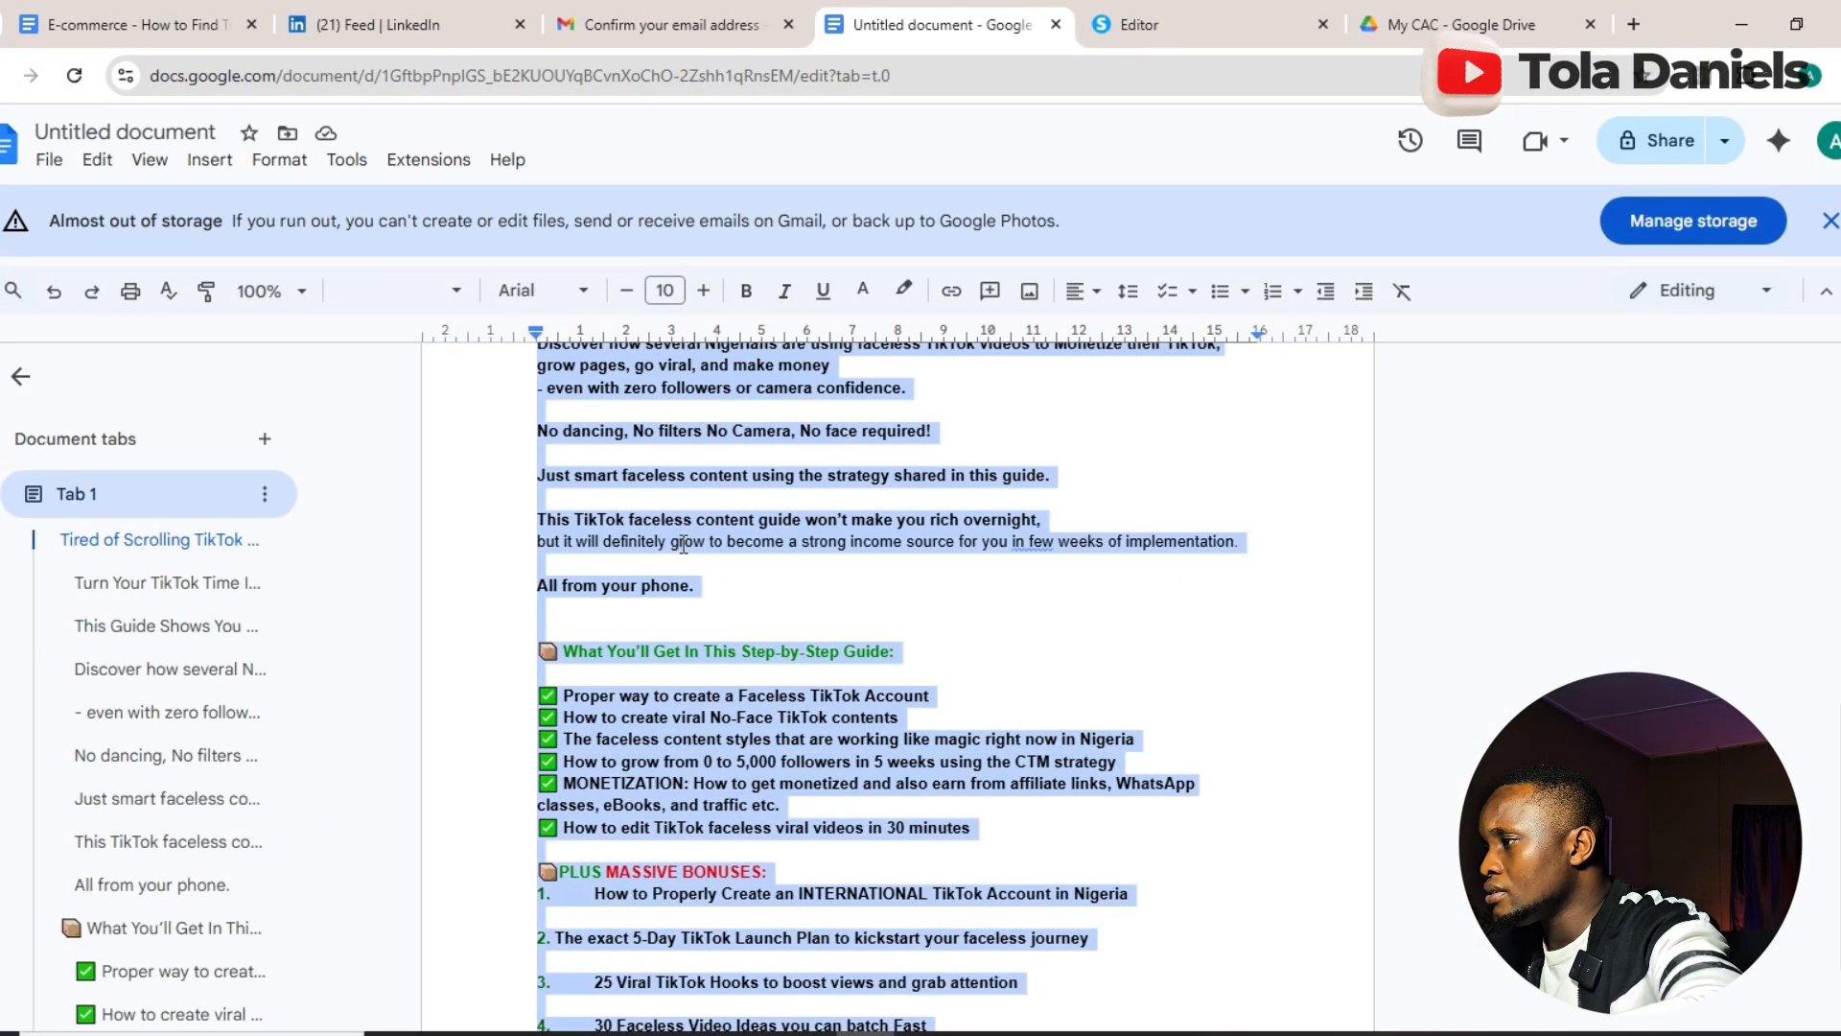
click(749, 299)
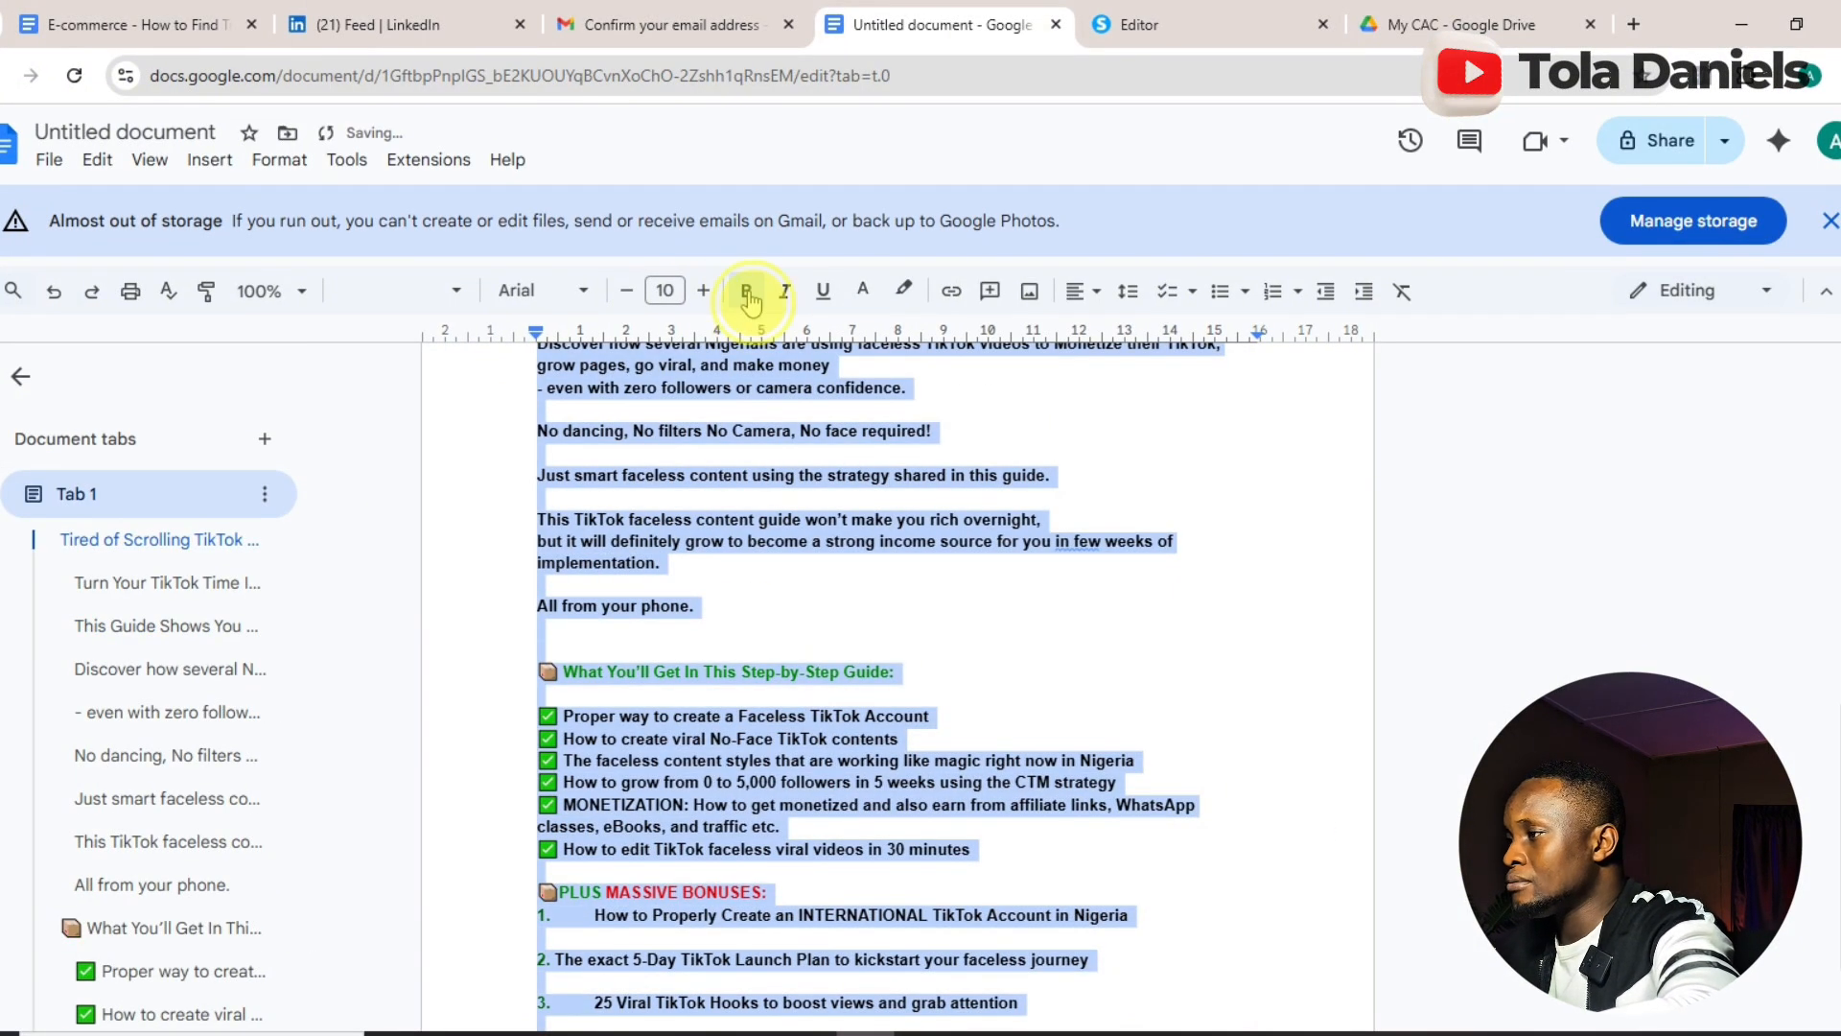
click(749, 292)
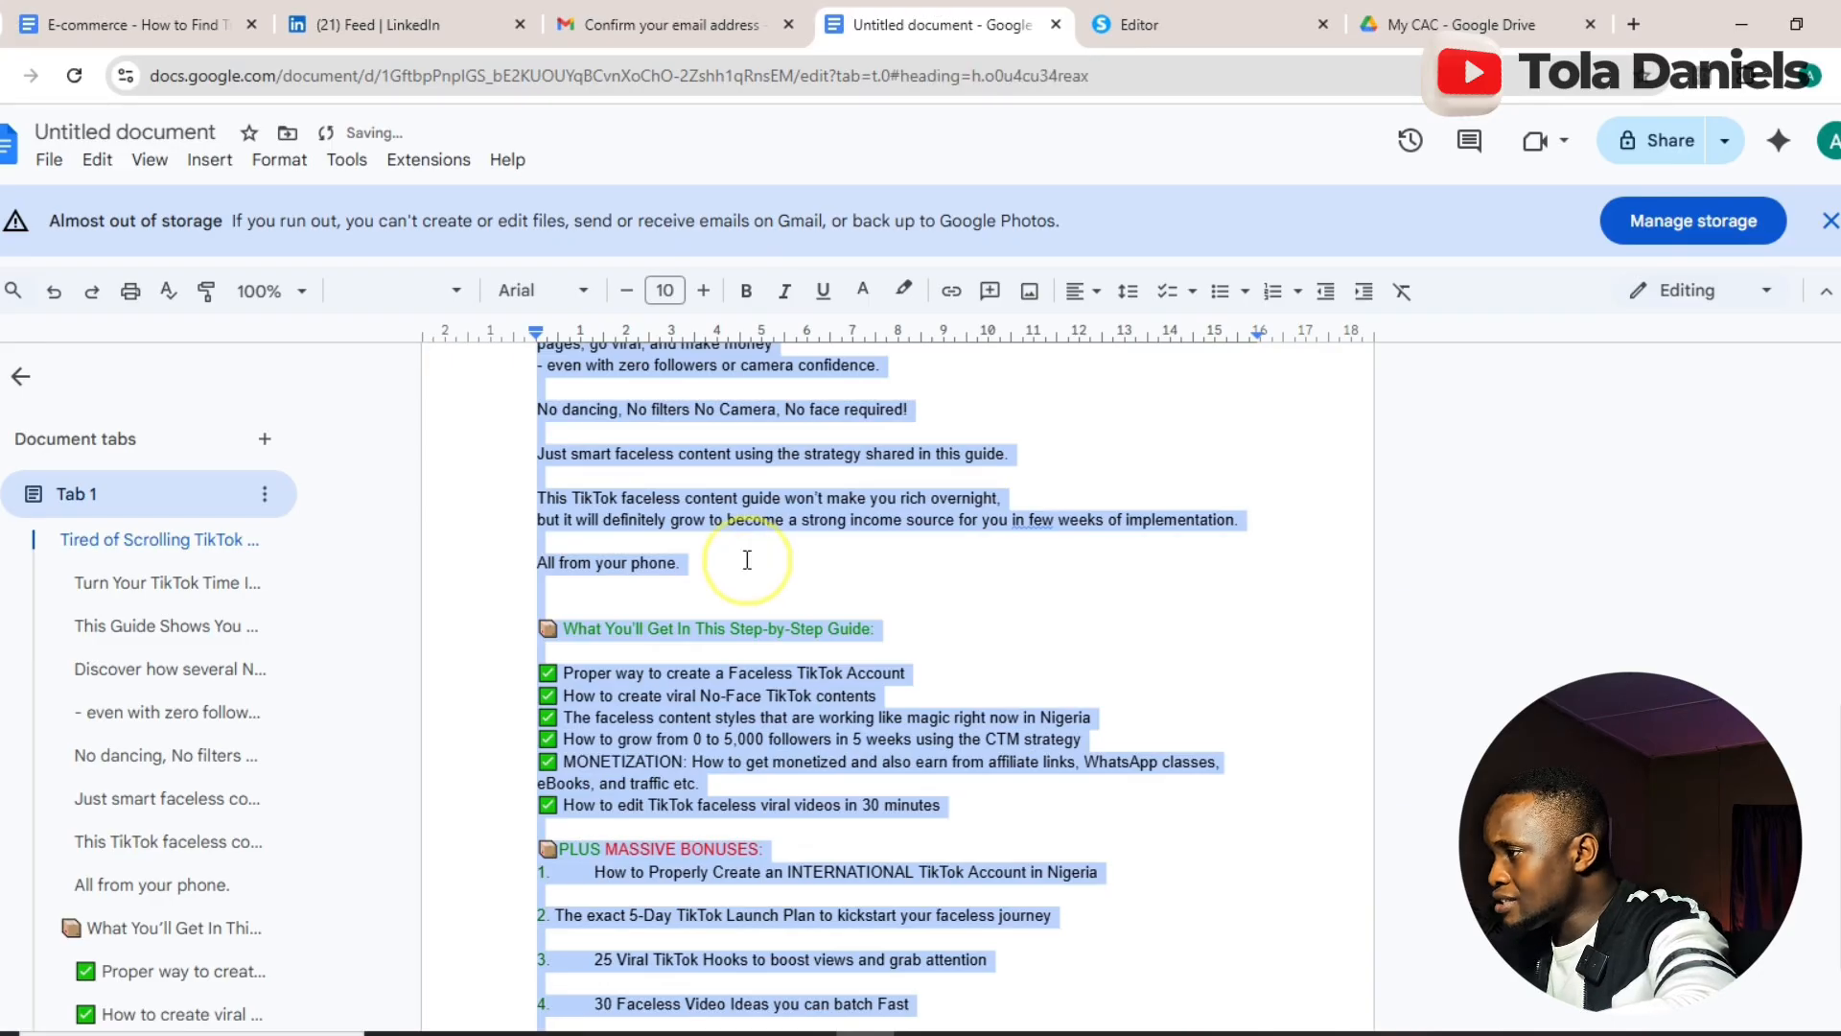
click(747, 561)
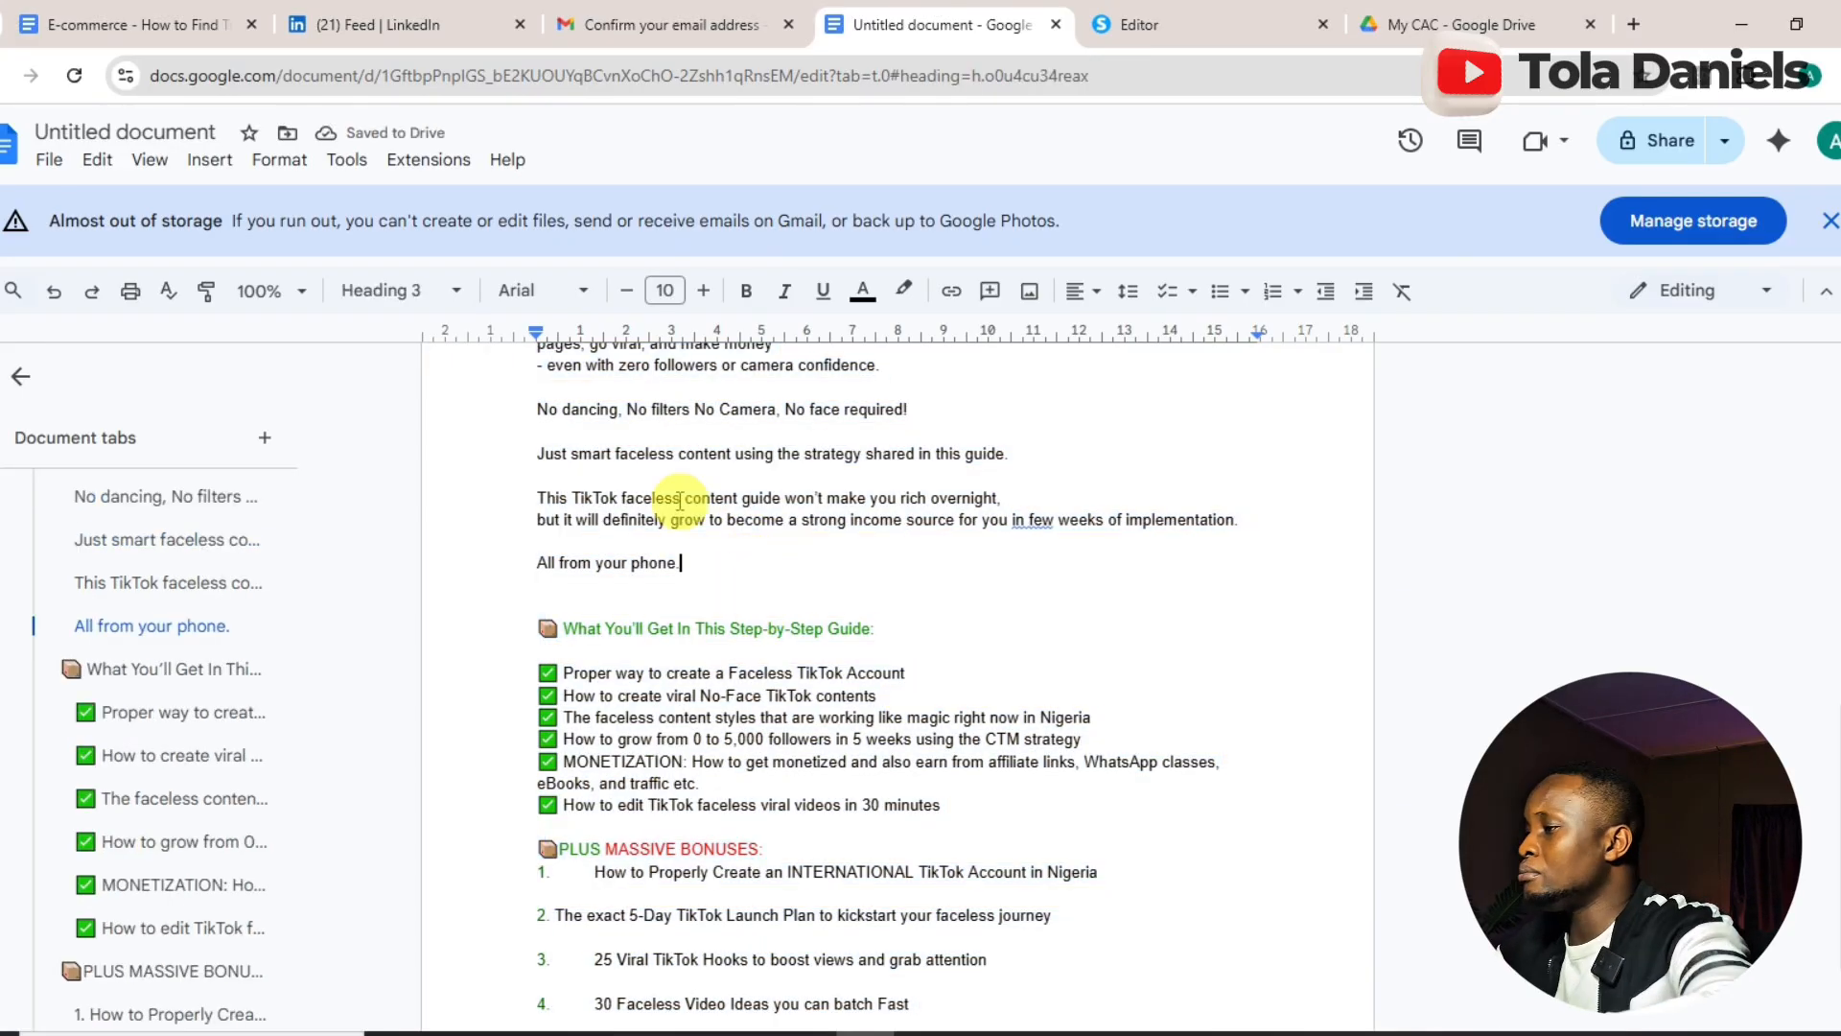
- Copy the unbolded body text from "Discover how several Nigerians" through "All from your phone."
drag(681, 564, 514, 297)
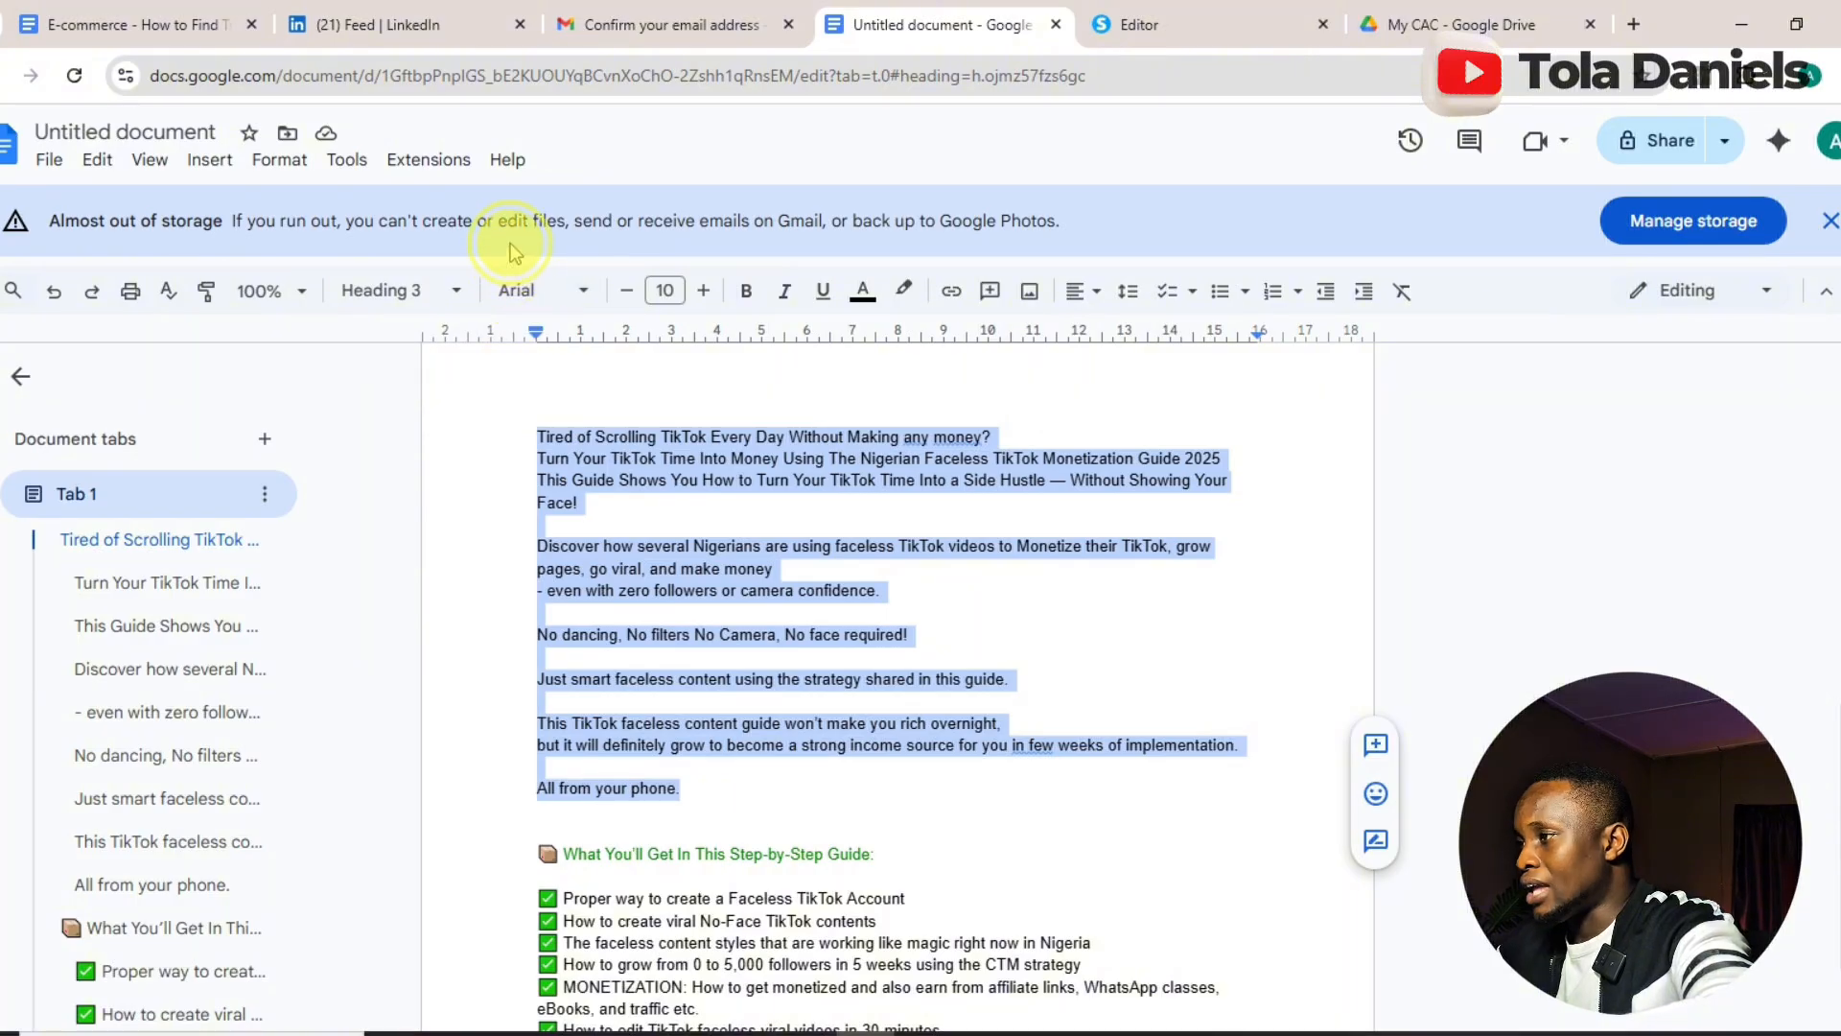
drag(549, 419, 535, 549)
key(ctrl+c)
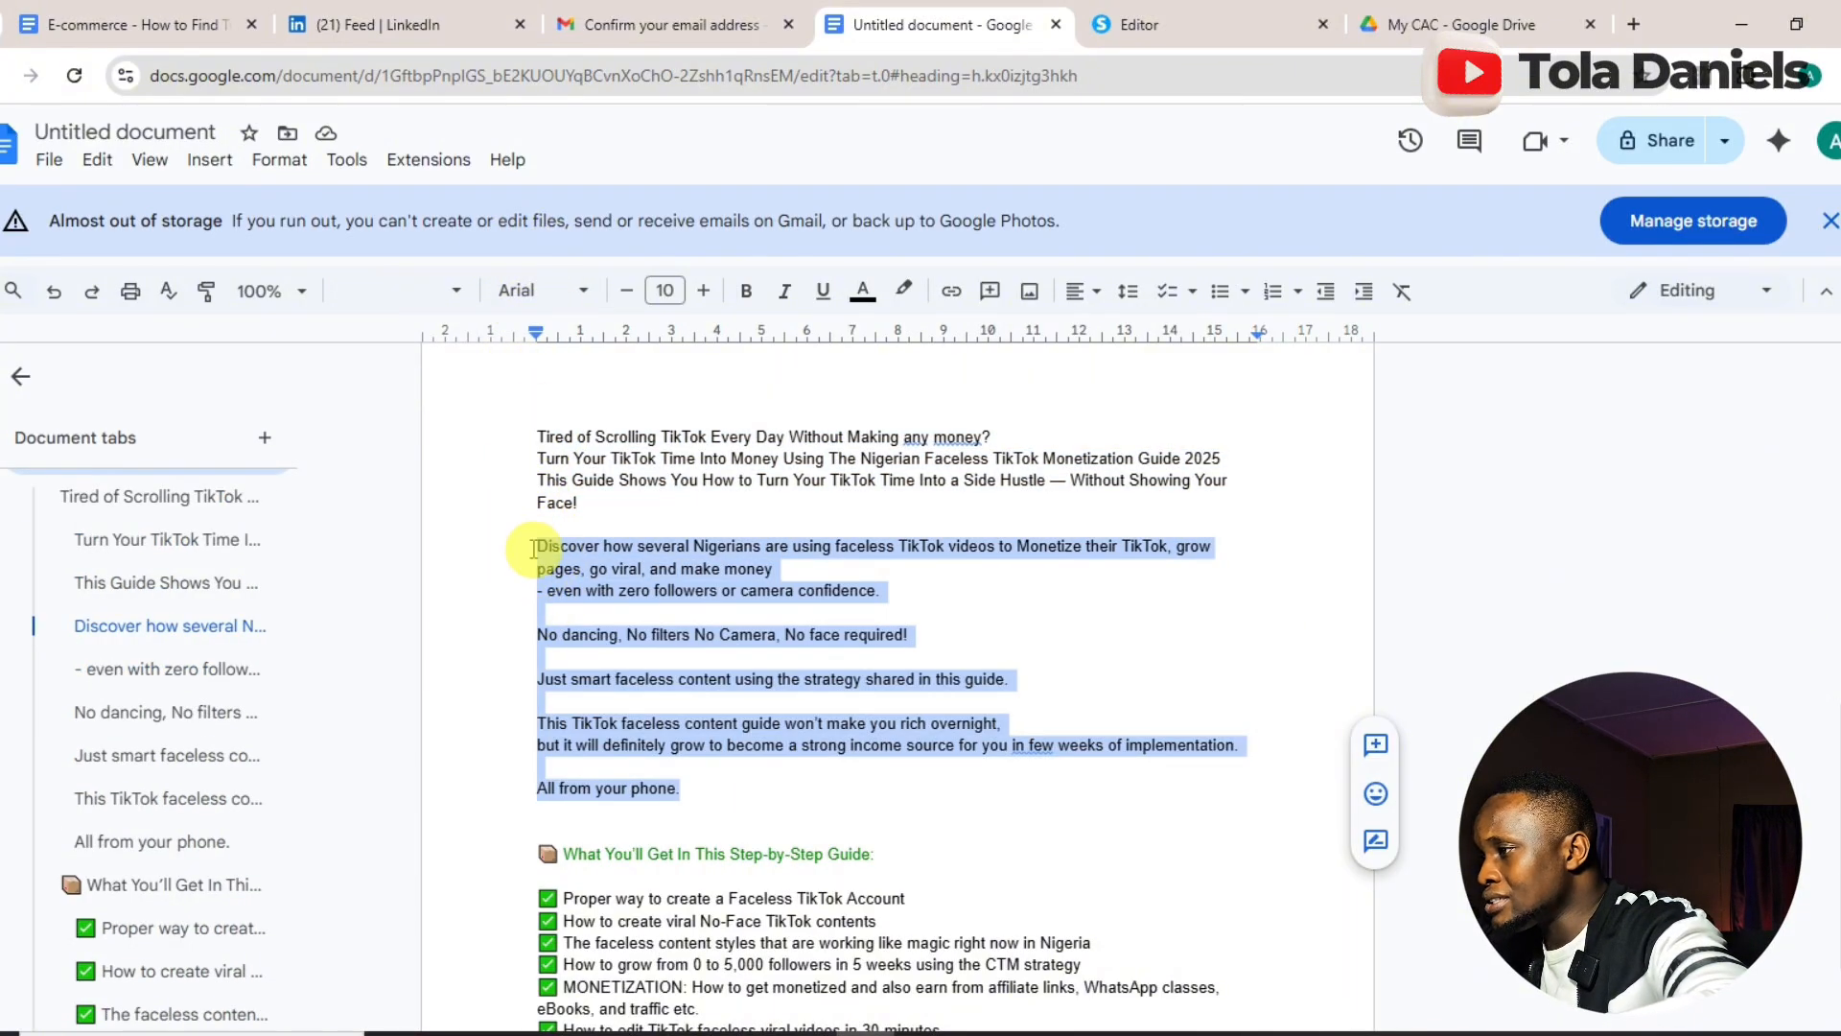
- Switch to the systeme.io editor and replace the body text element's entire content with the copied text
click(1224, 25)
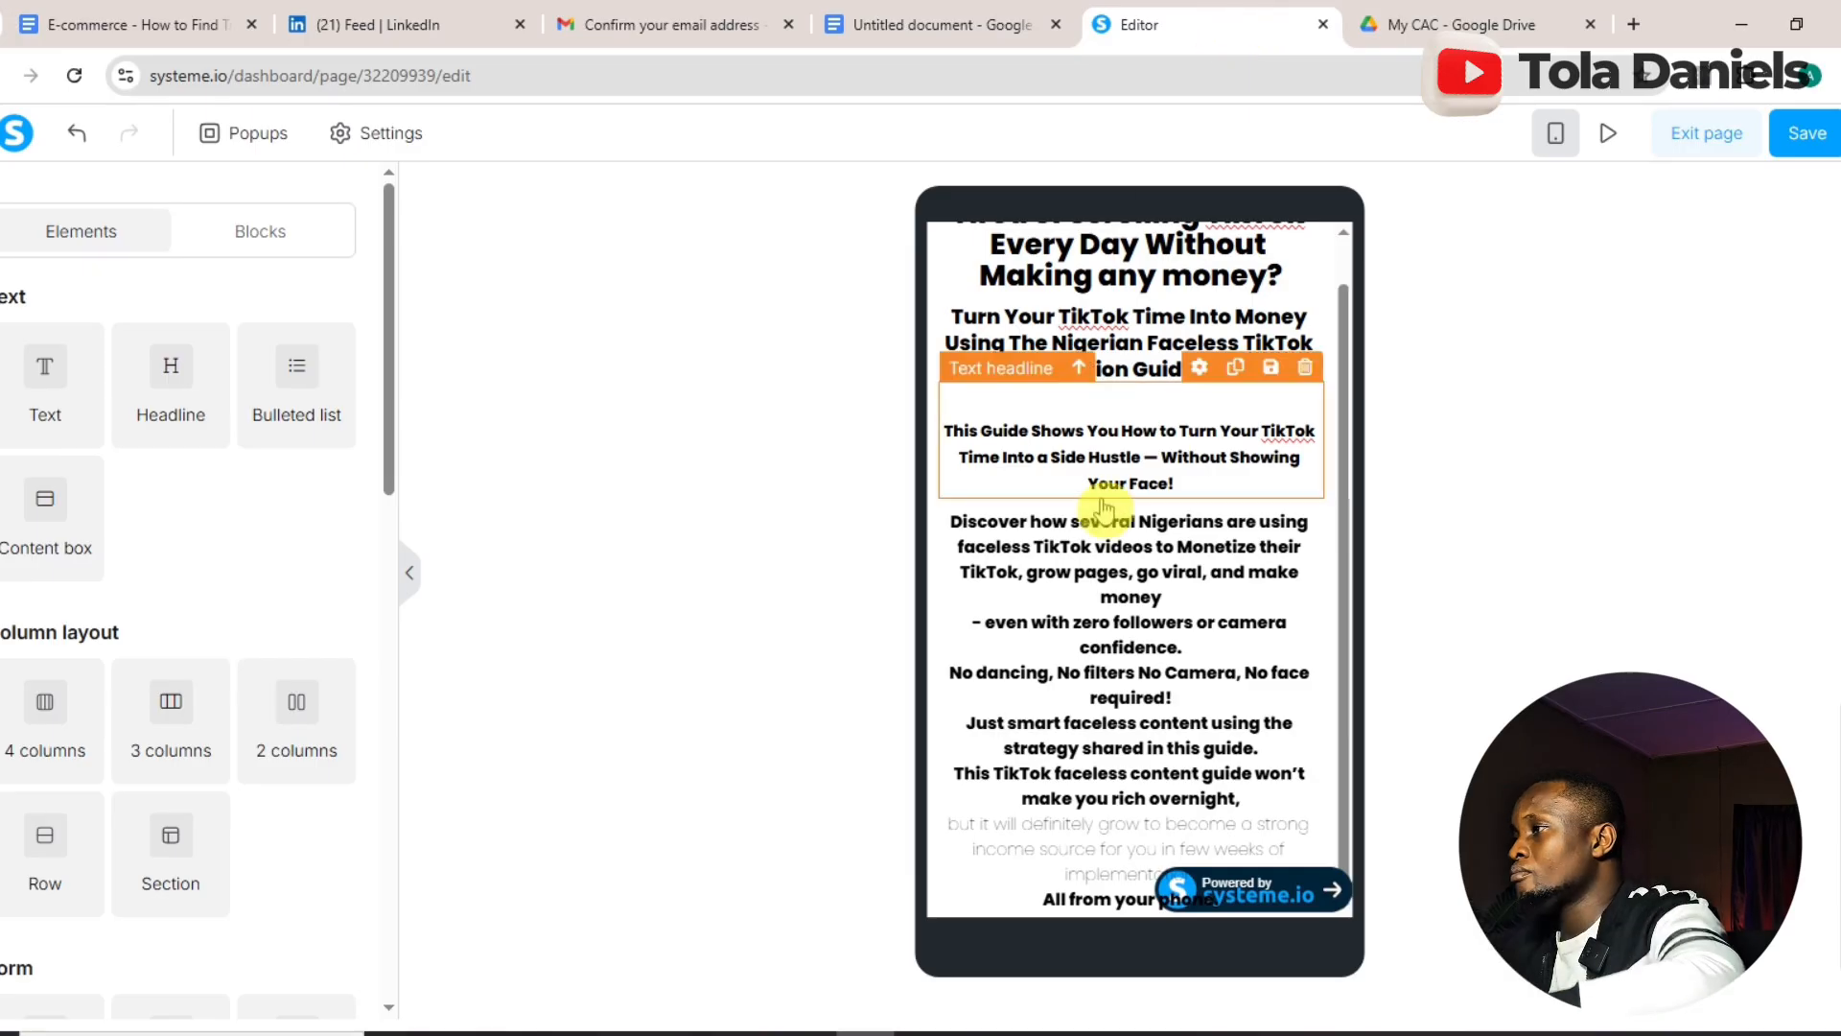
click(1093, 601)
key(ctrl+a)
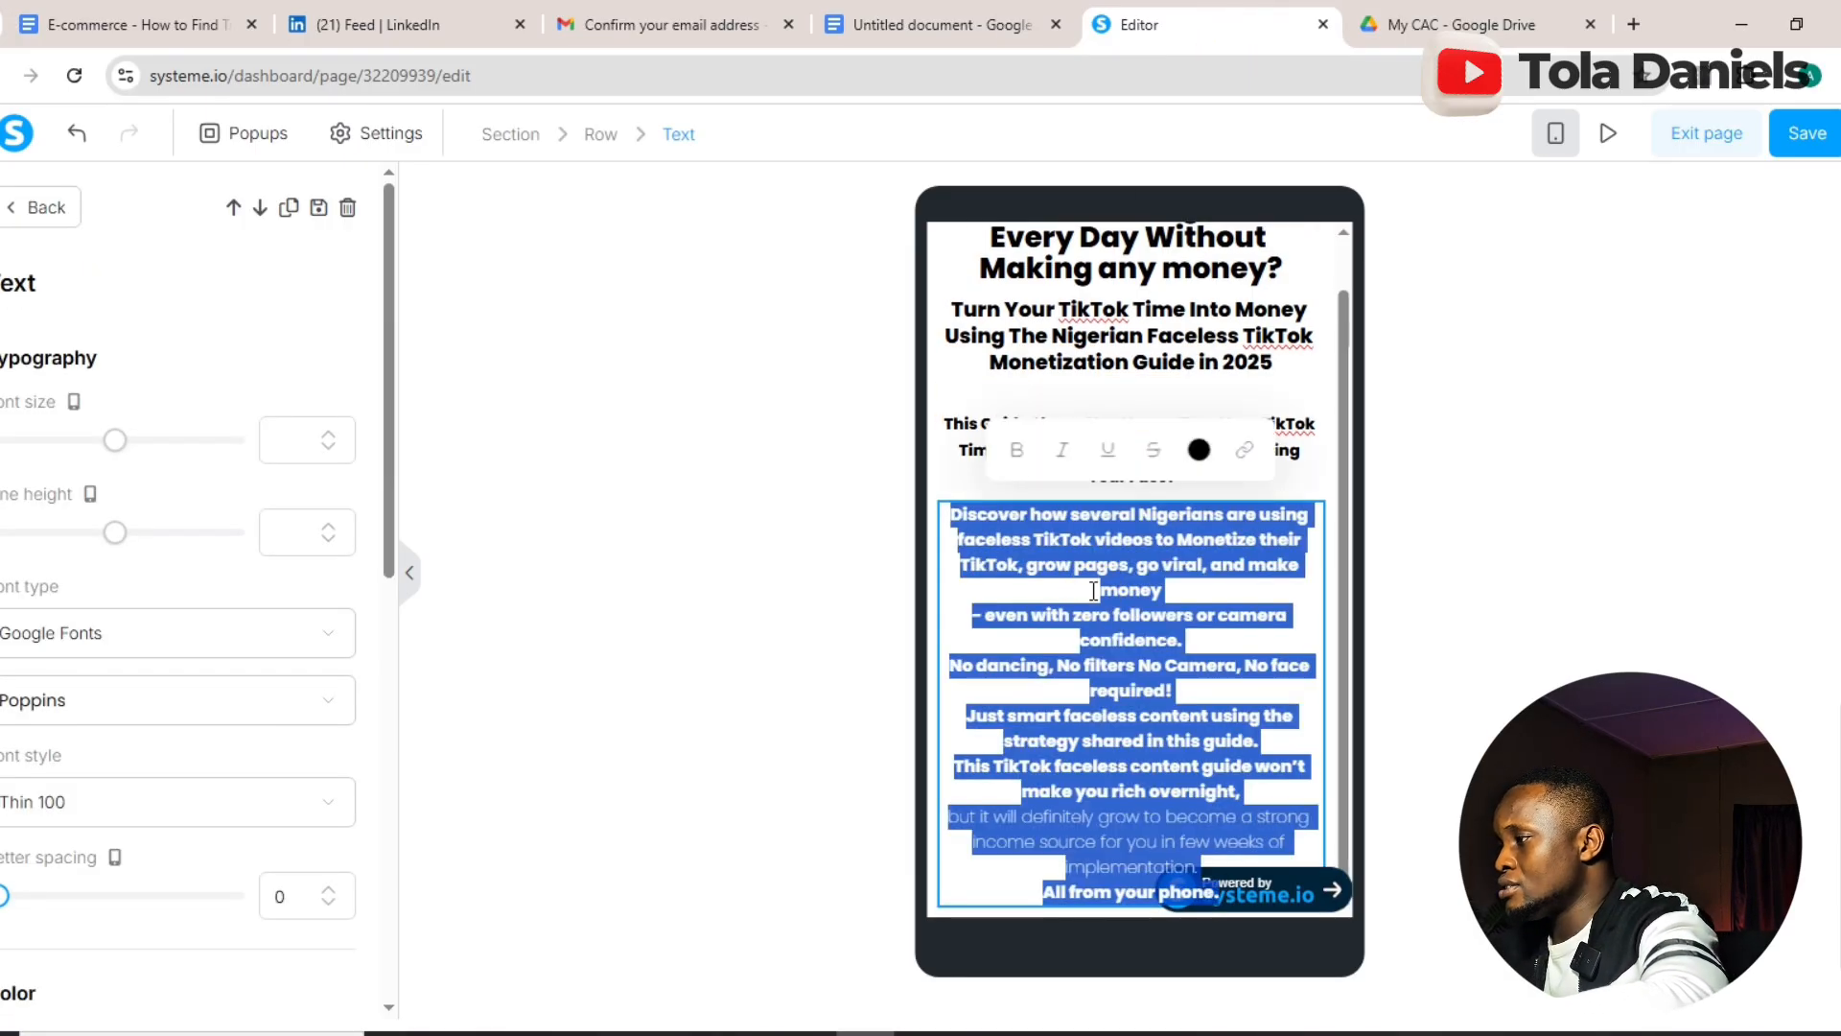
key(ctrl+v)
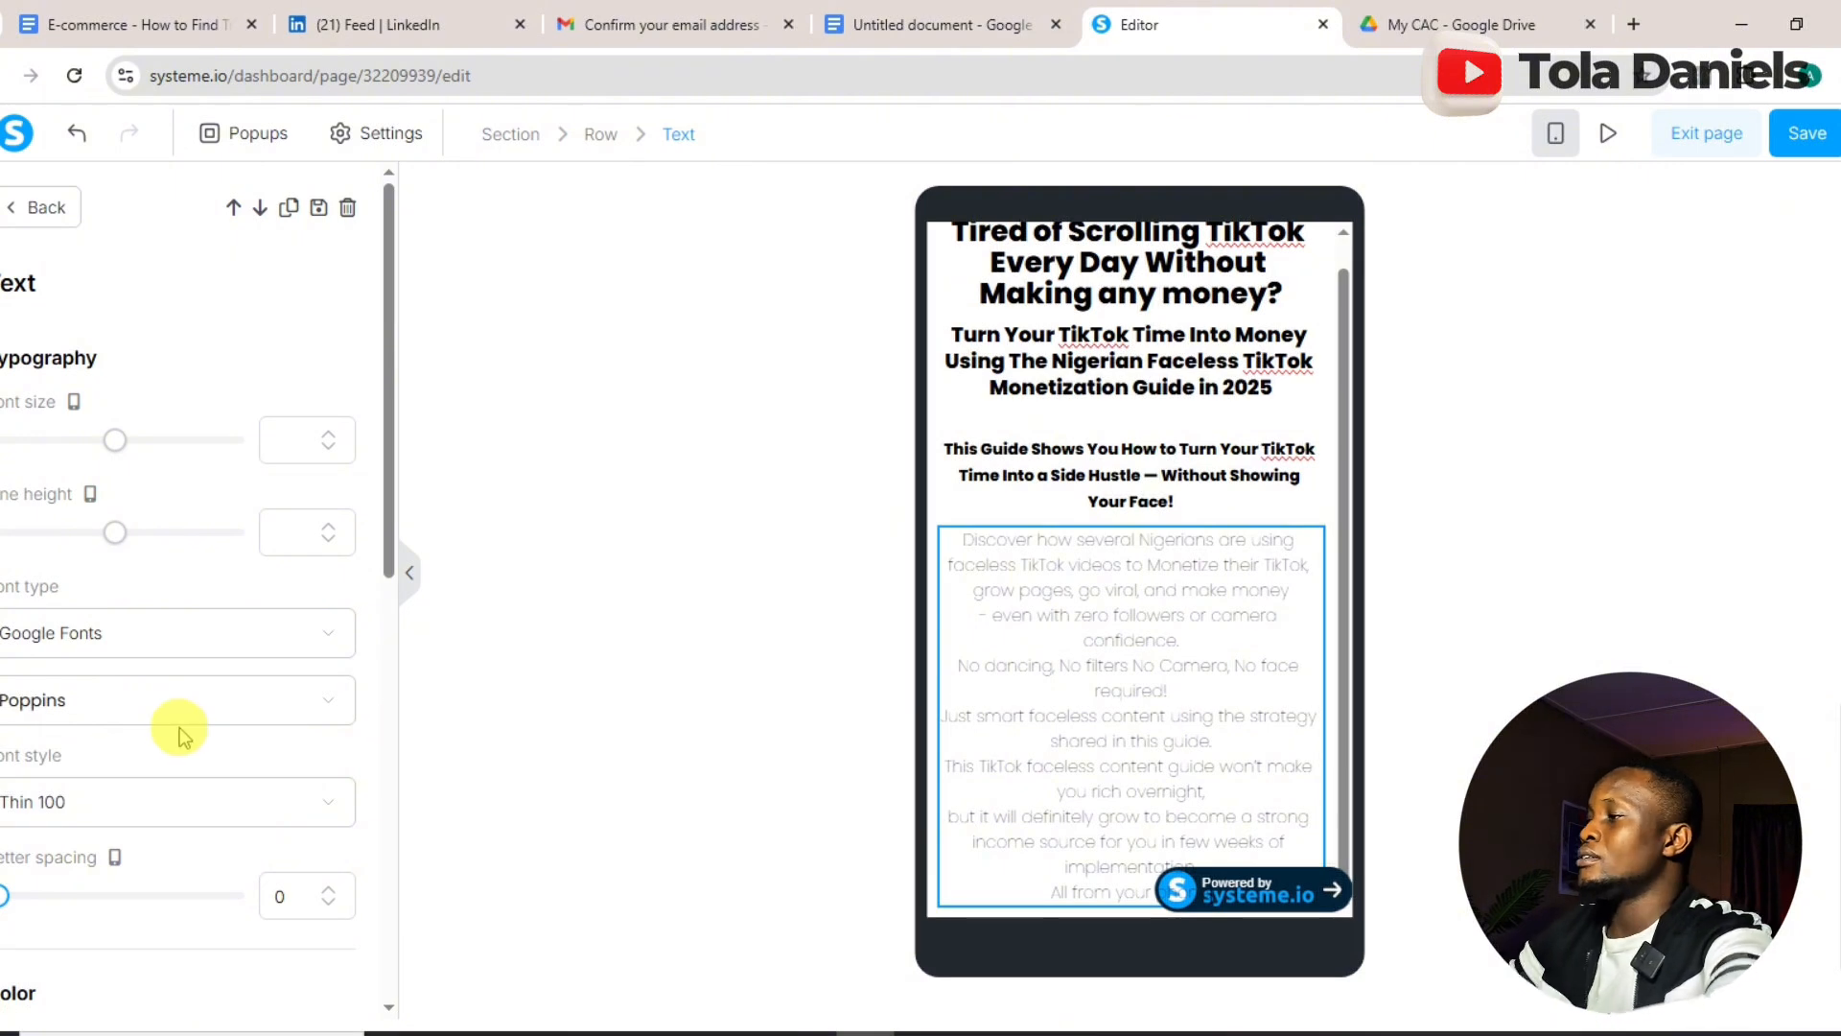
- Set the body text's Poppins font style to Regular
click(115, 811)
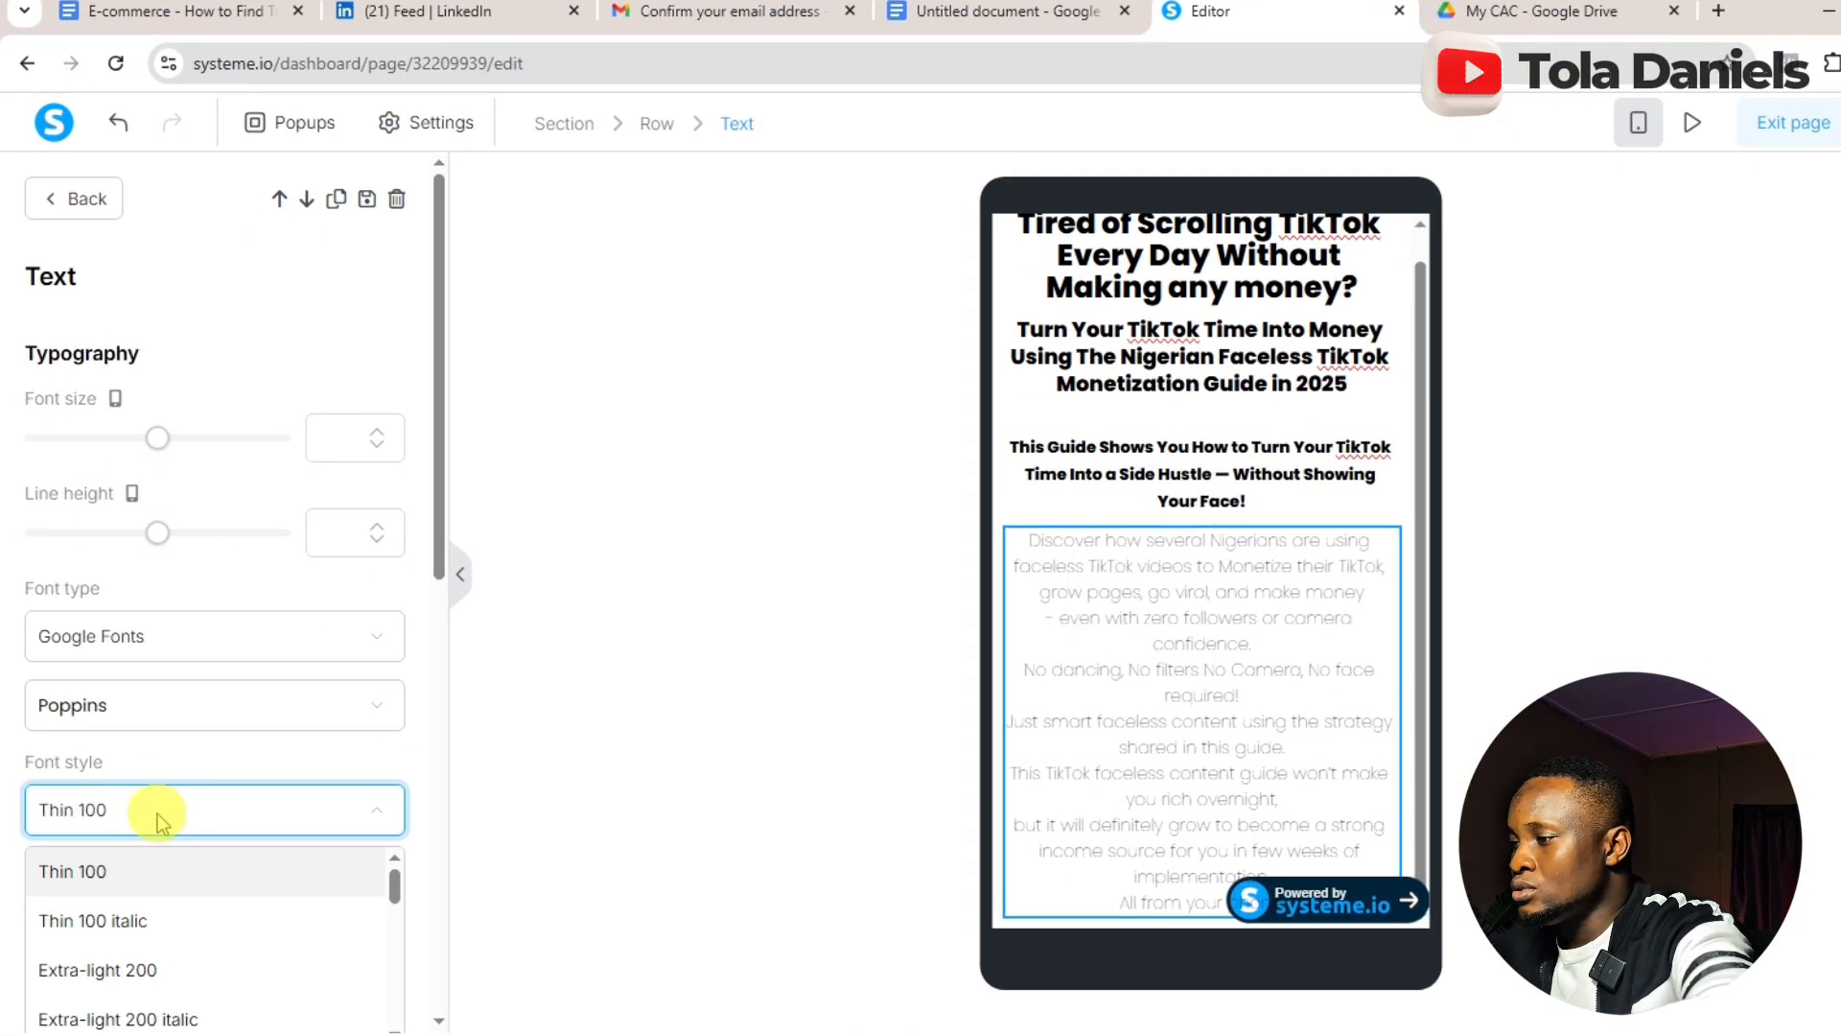
drag(445, 563, 444, 676)
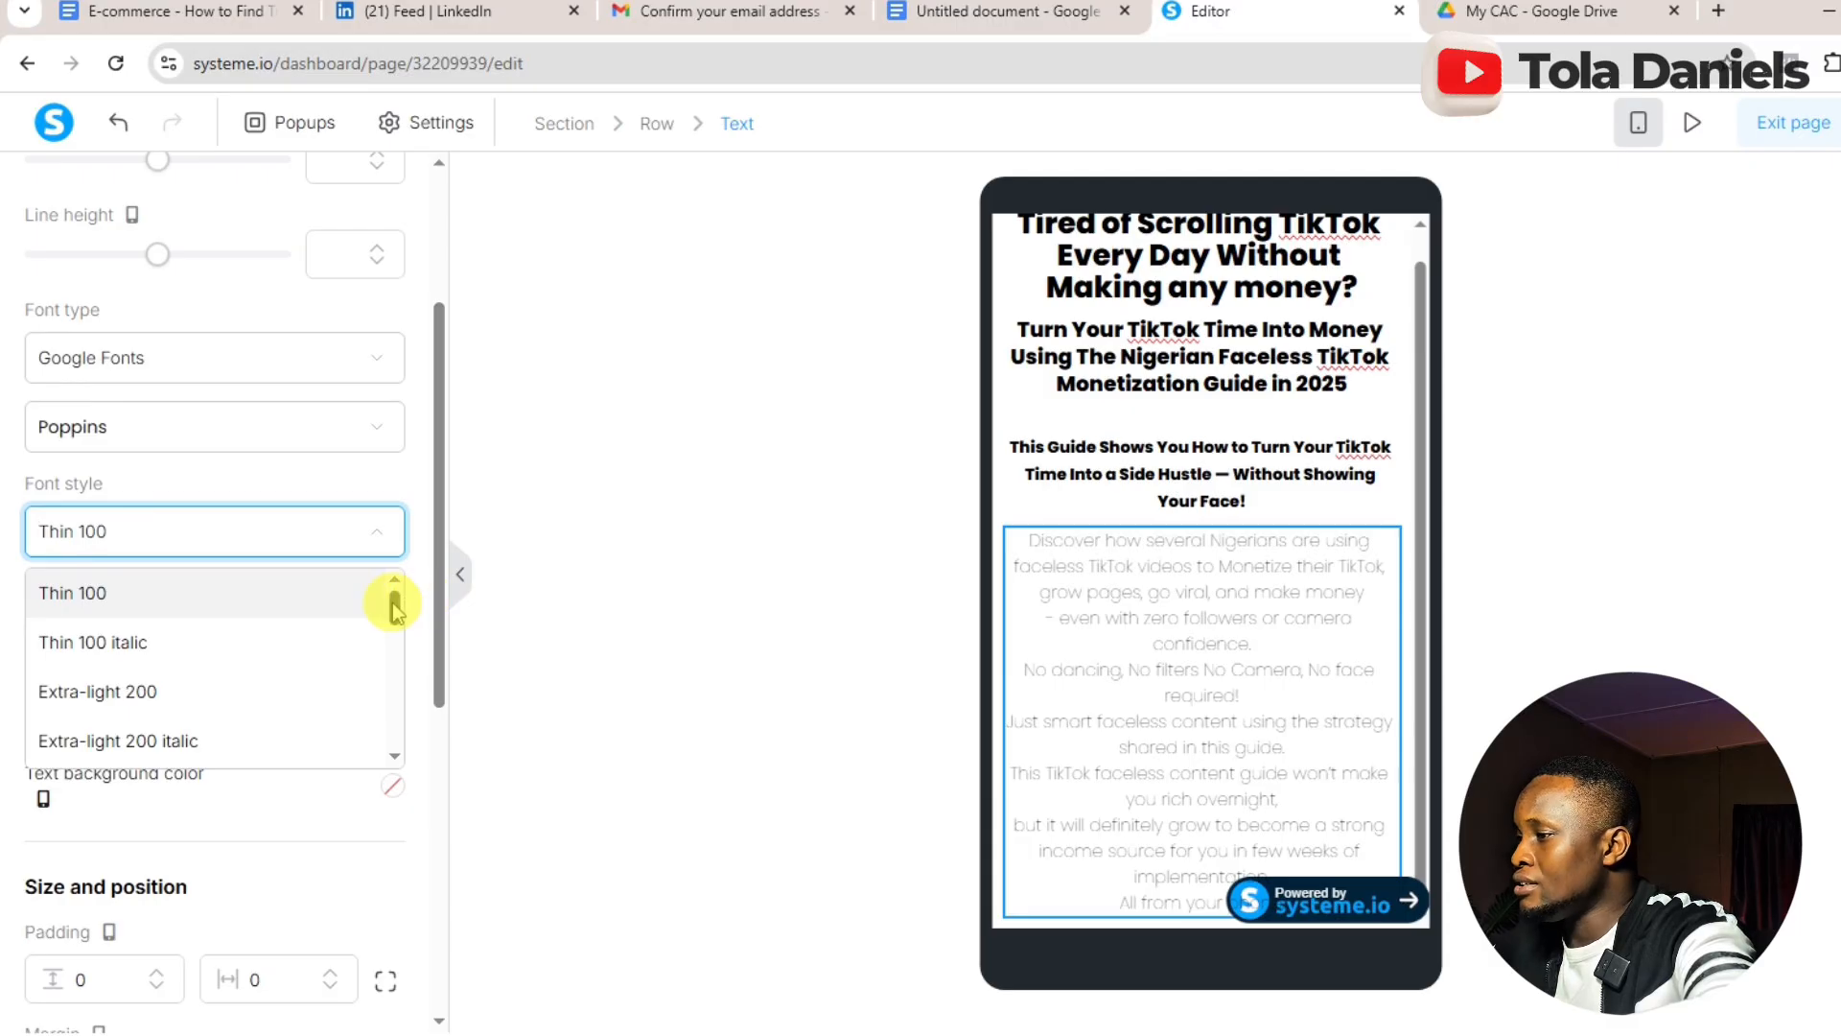
drag(393, 606, 394, 645)
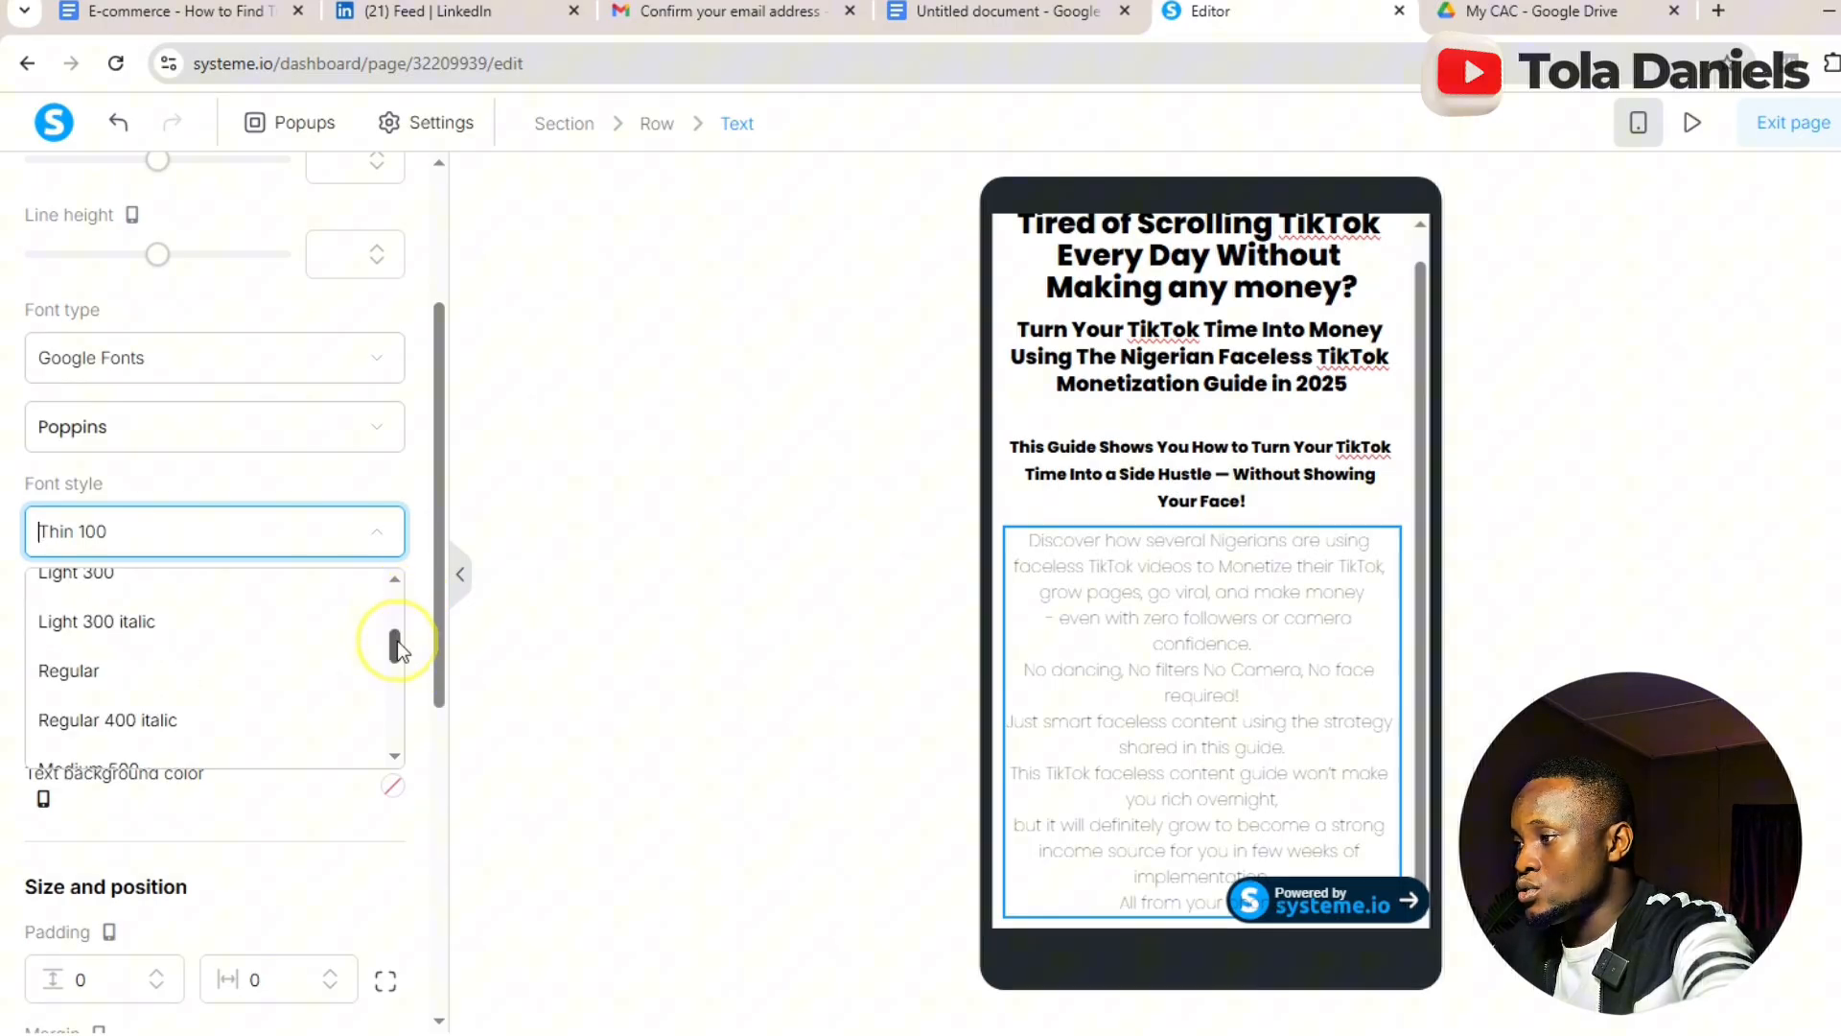
click(141, 679)
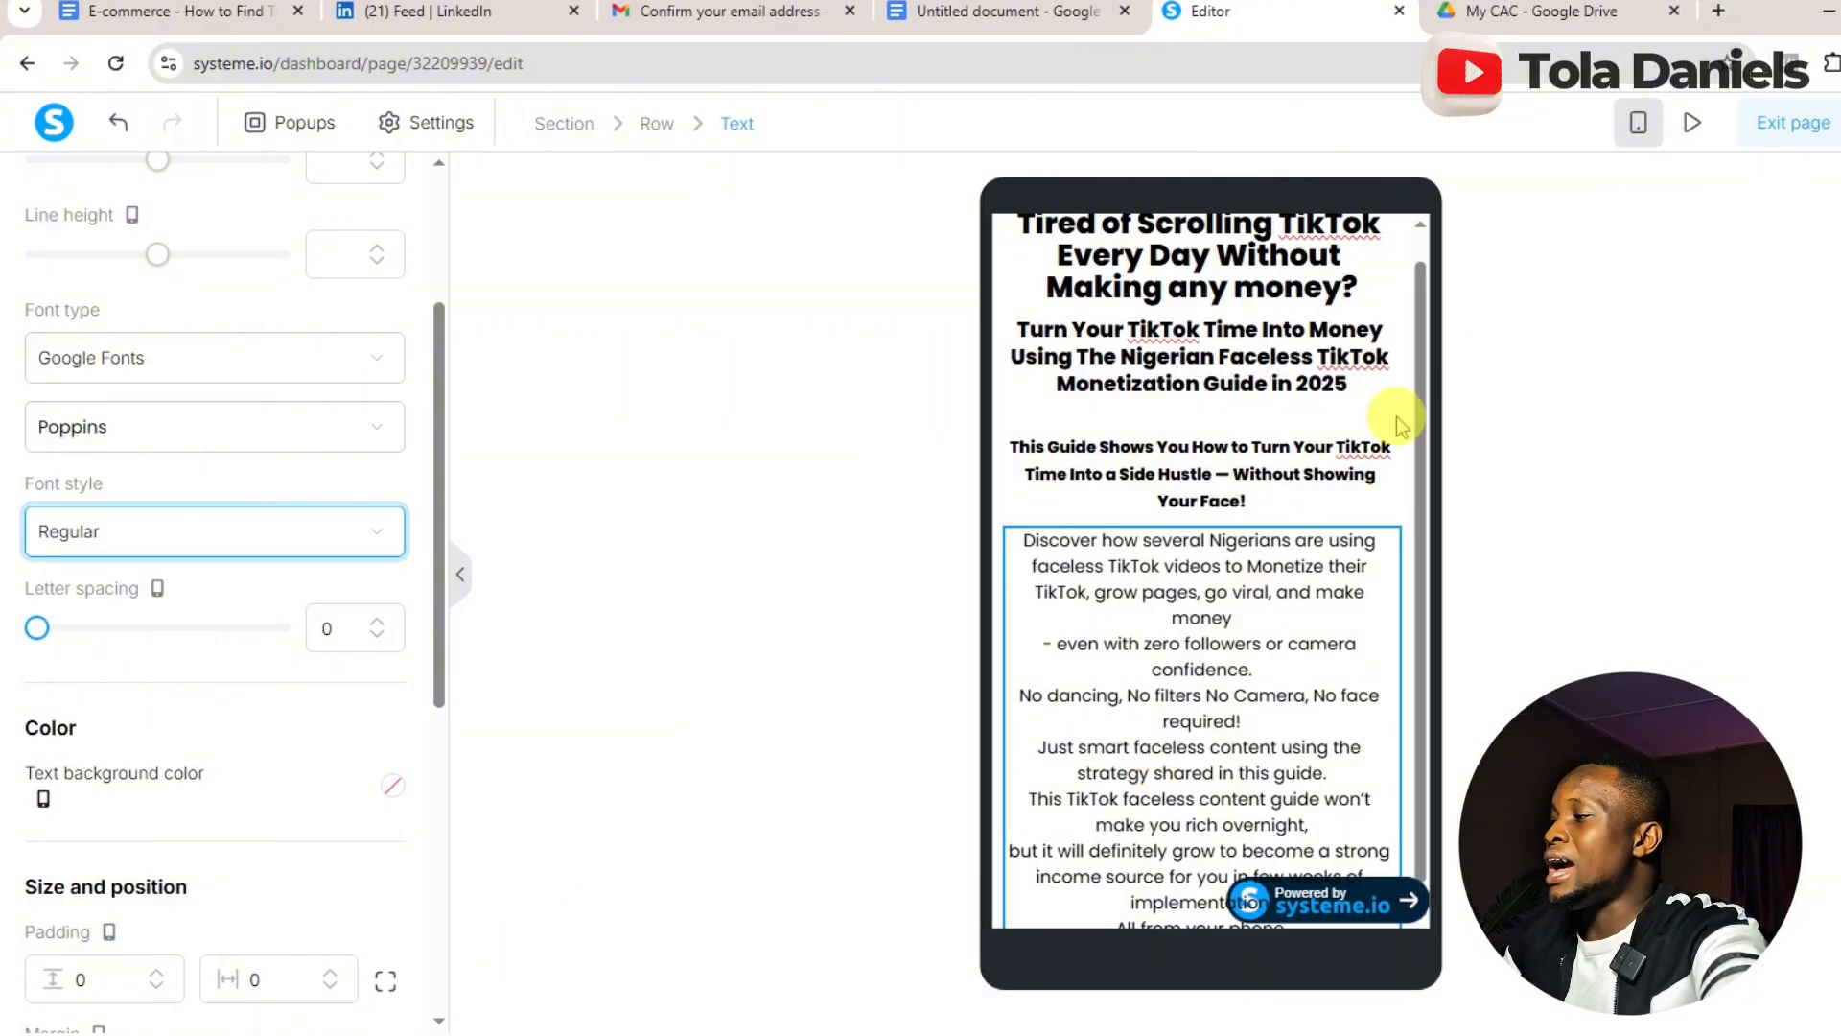
click(1426, 463)
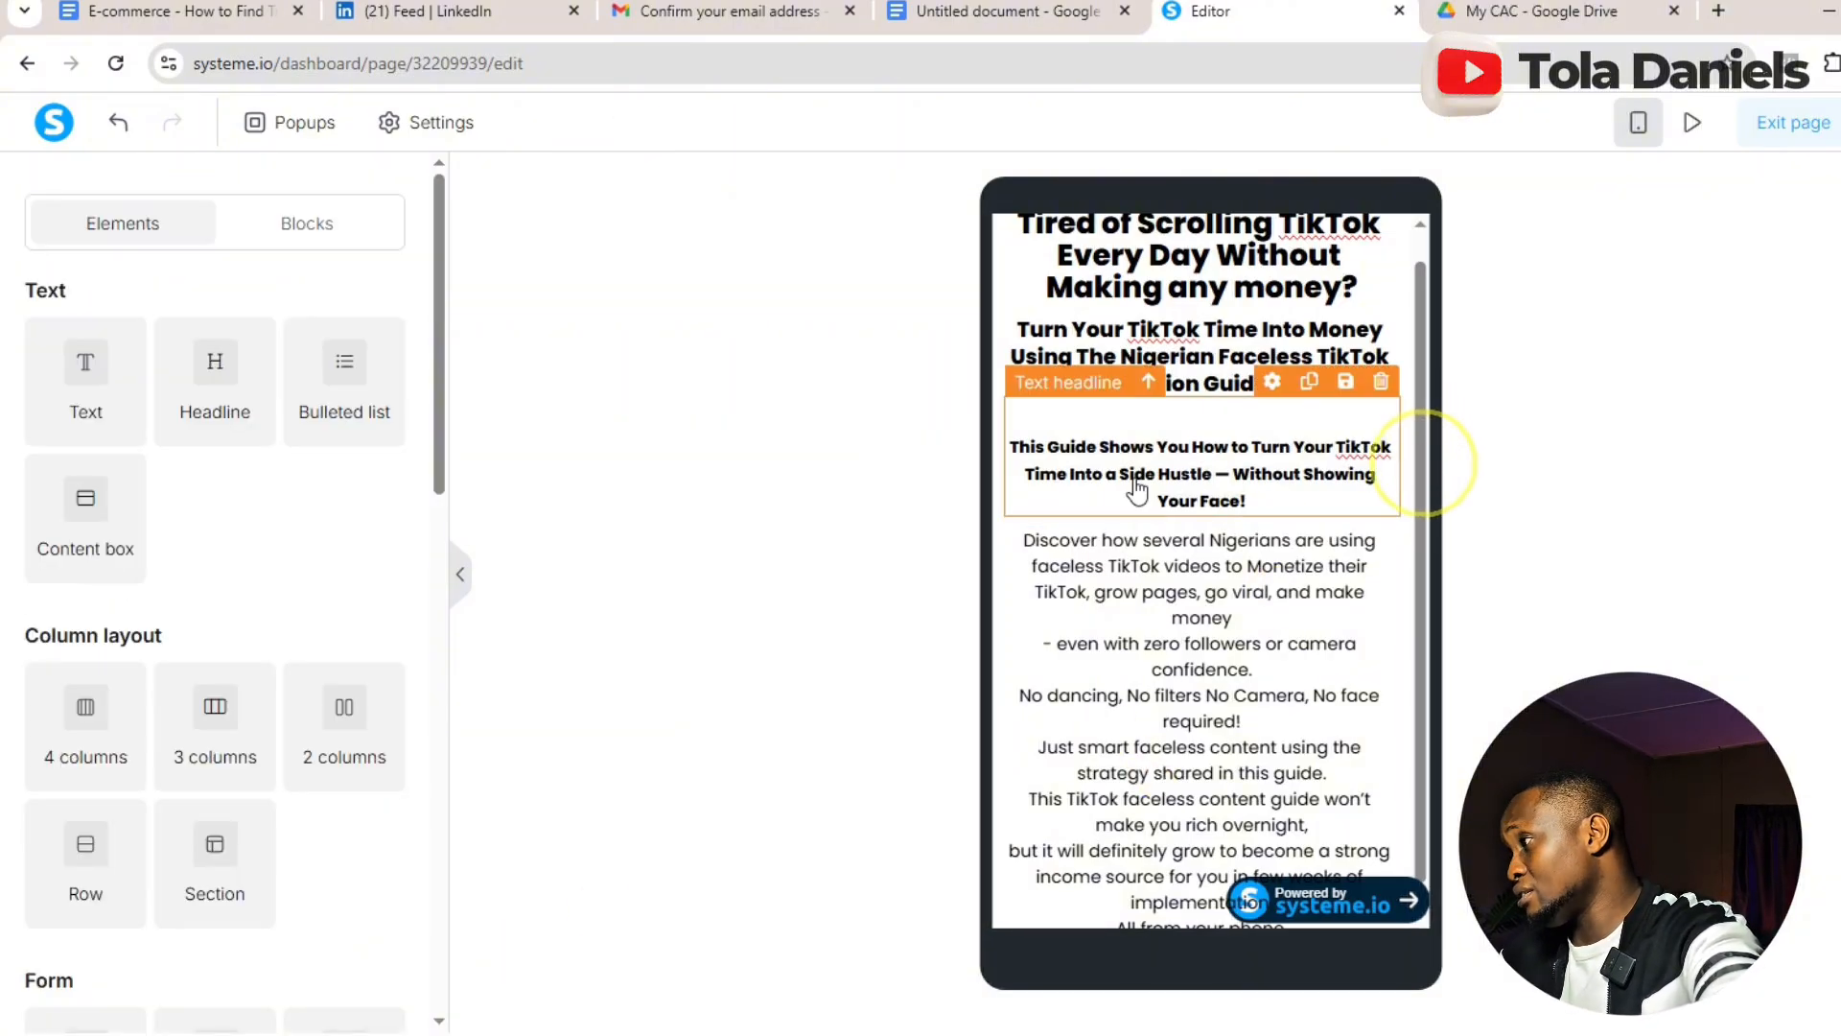
- Left-align the body text element that starts with "Discover how several Nigerians"
click(1122, 633)
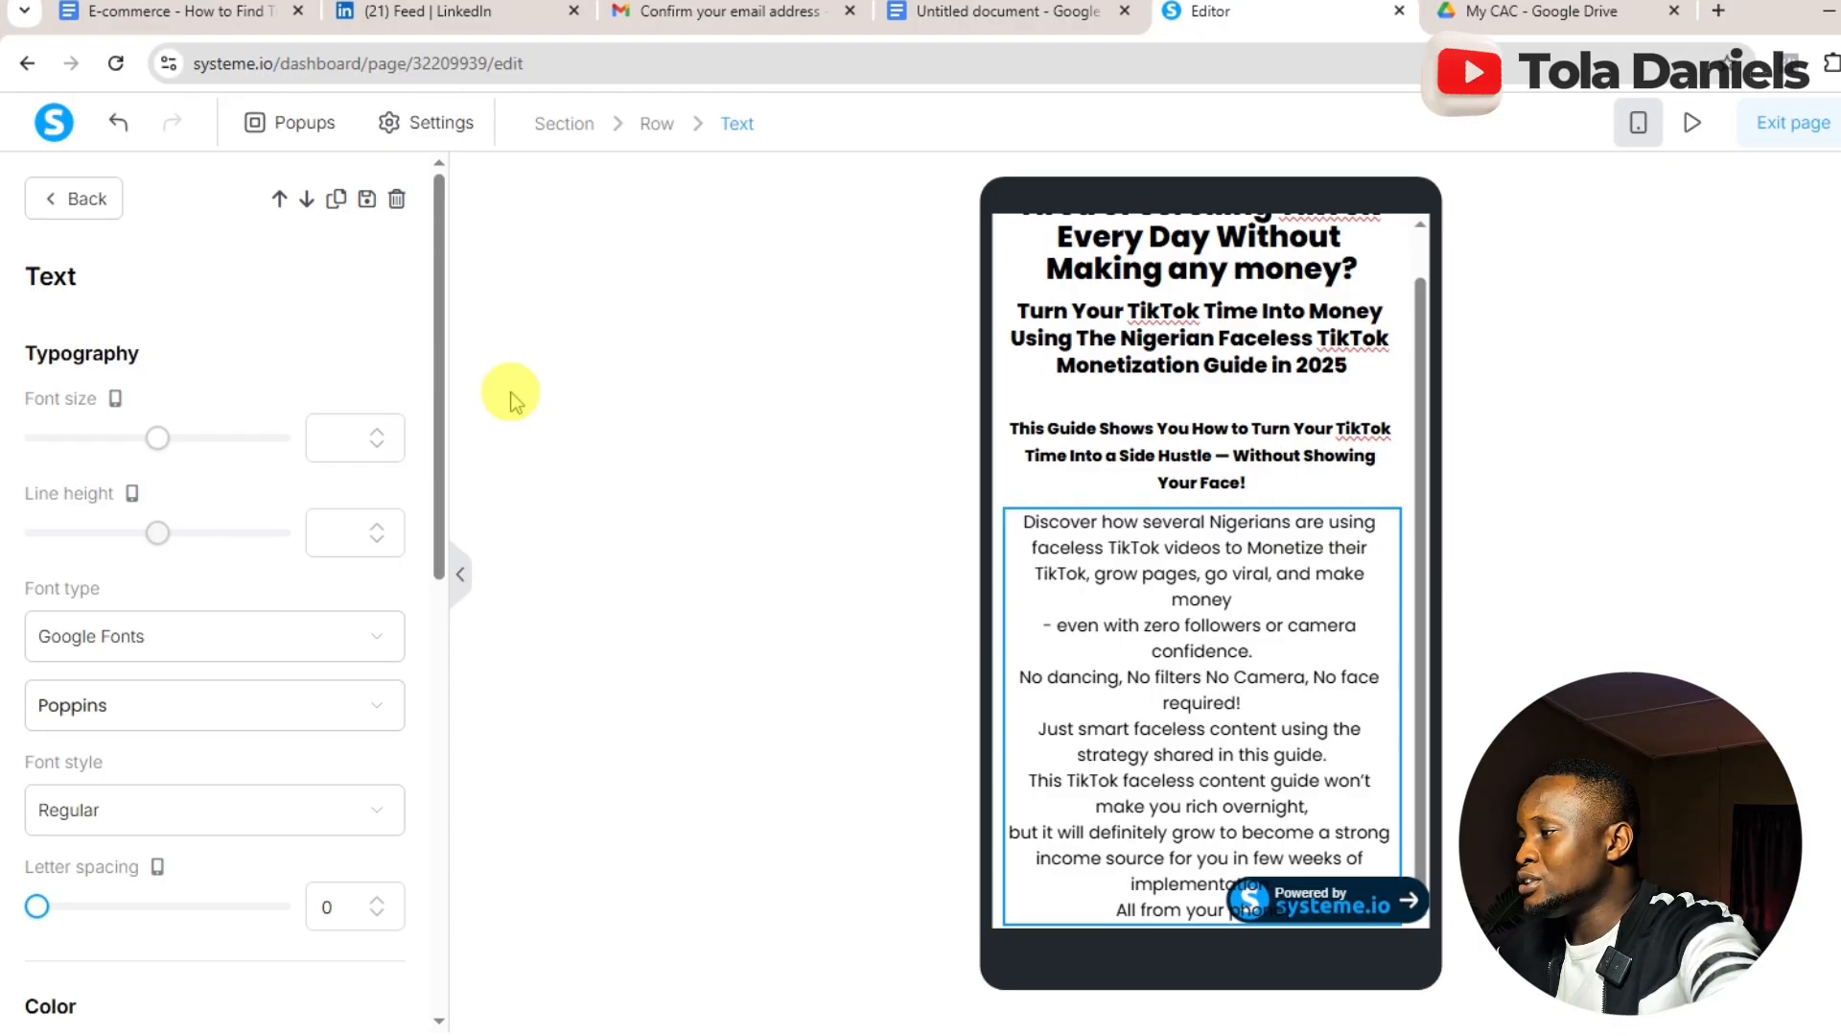
drag(439, 441, 441, 722)
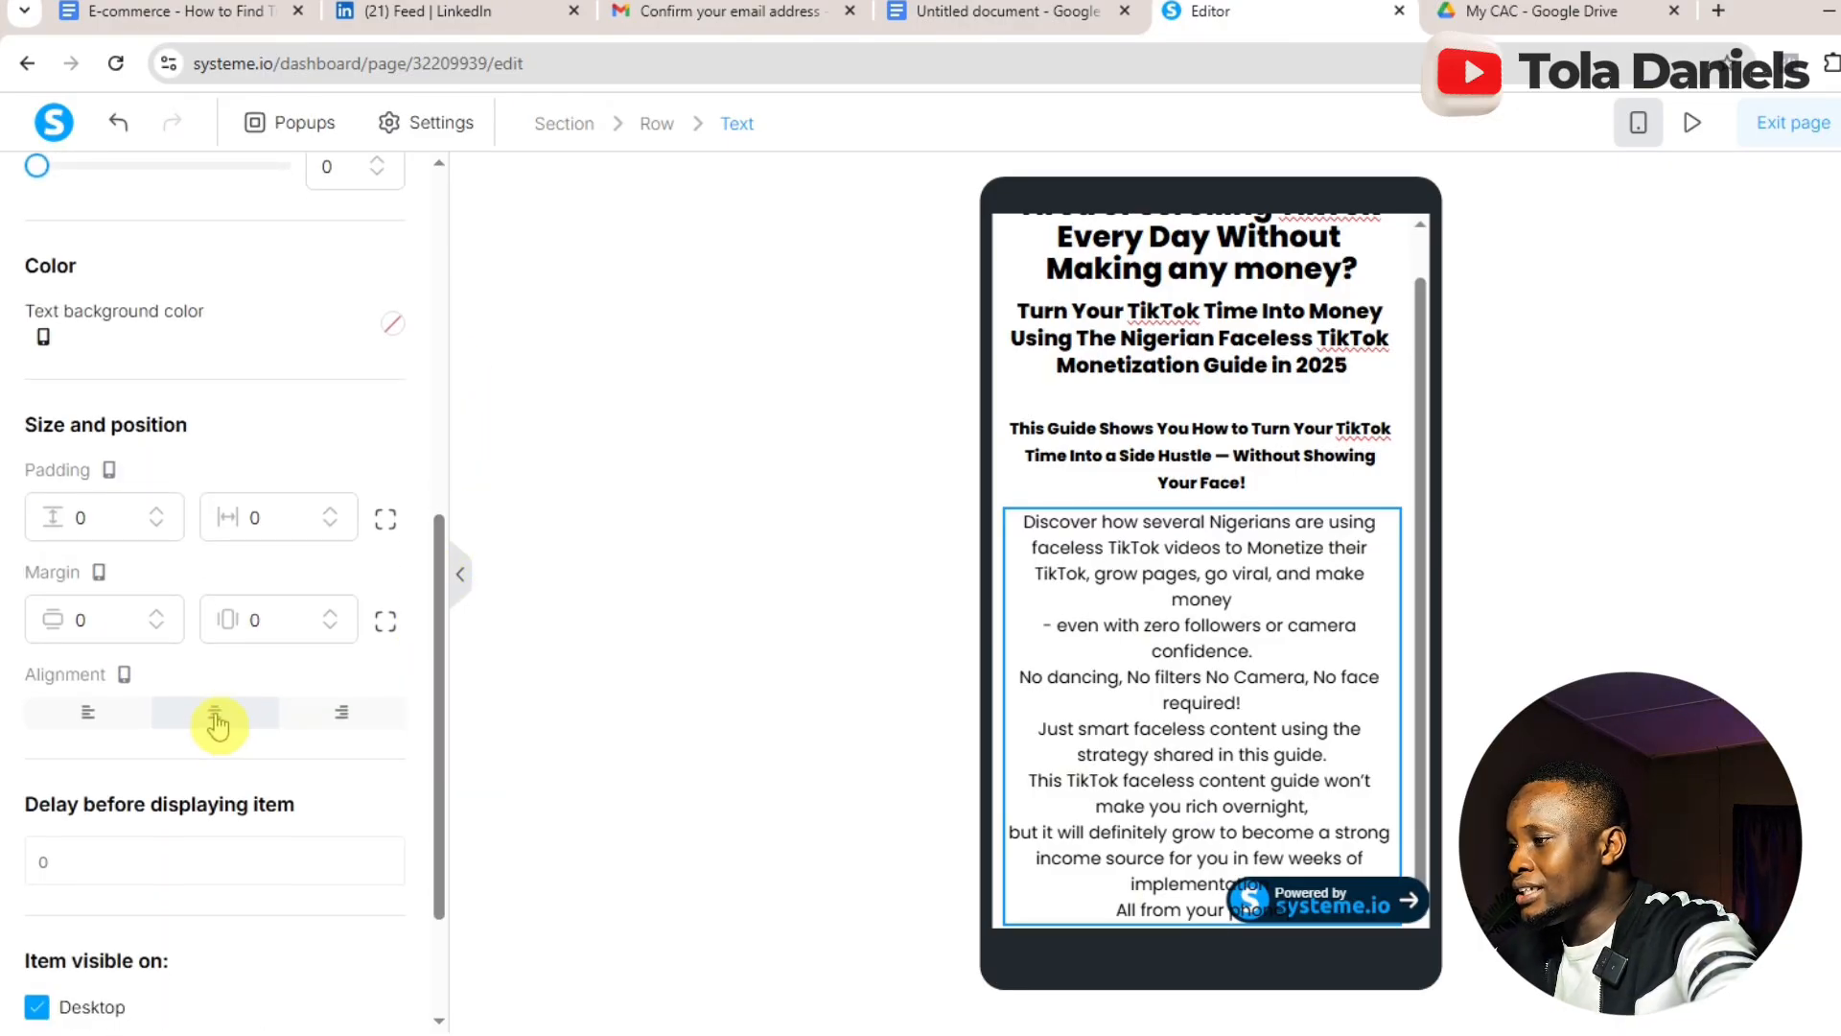
click(91, 719)
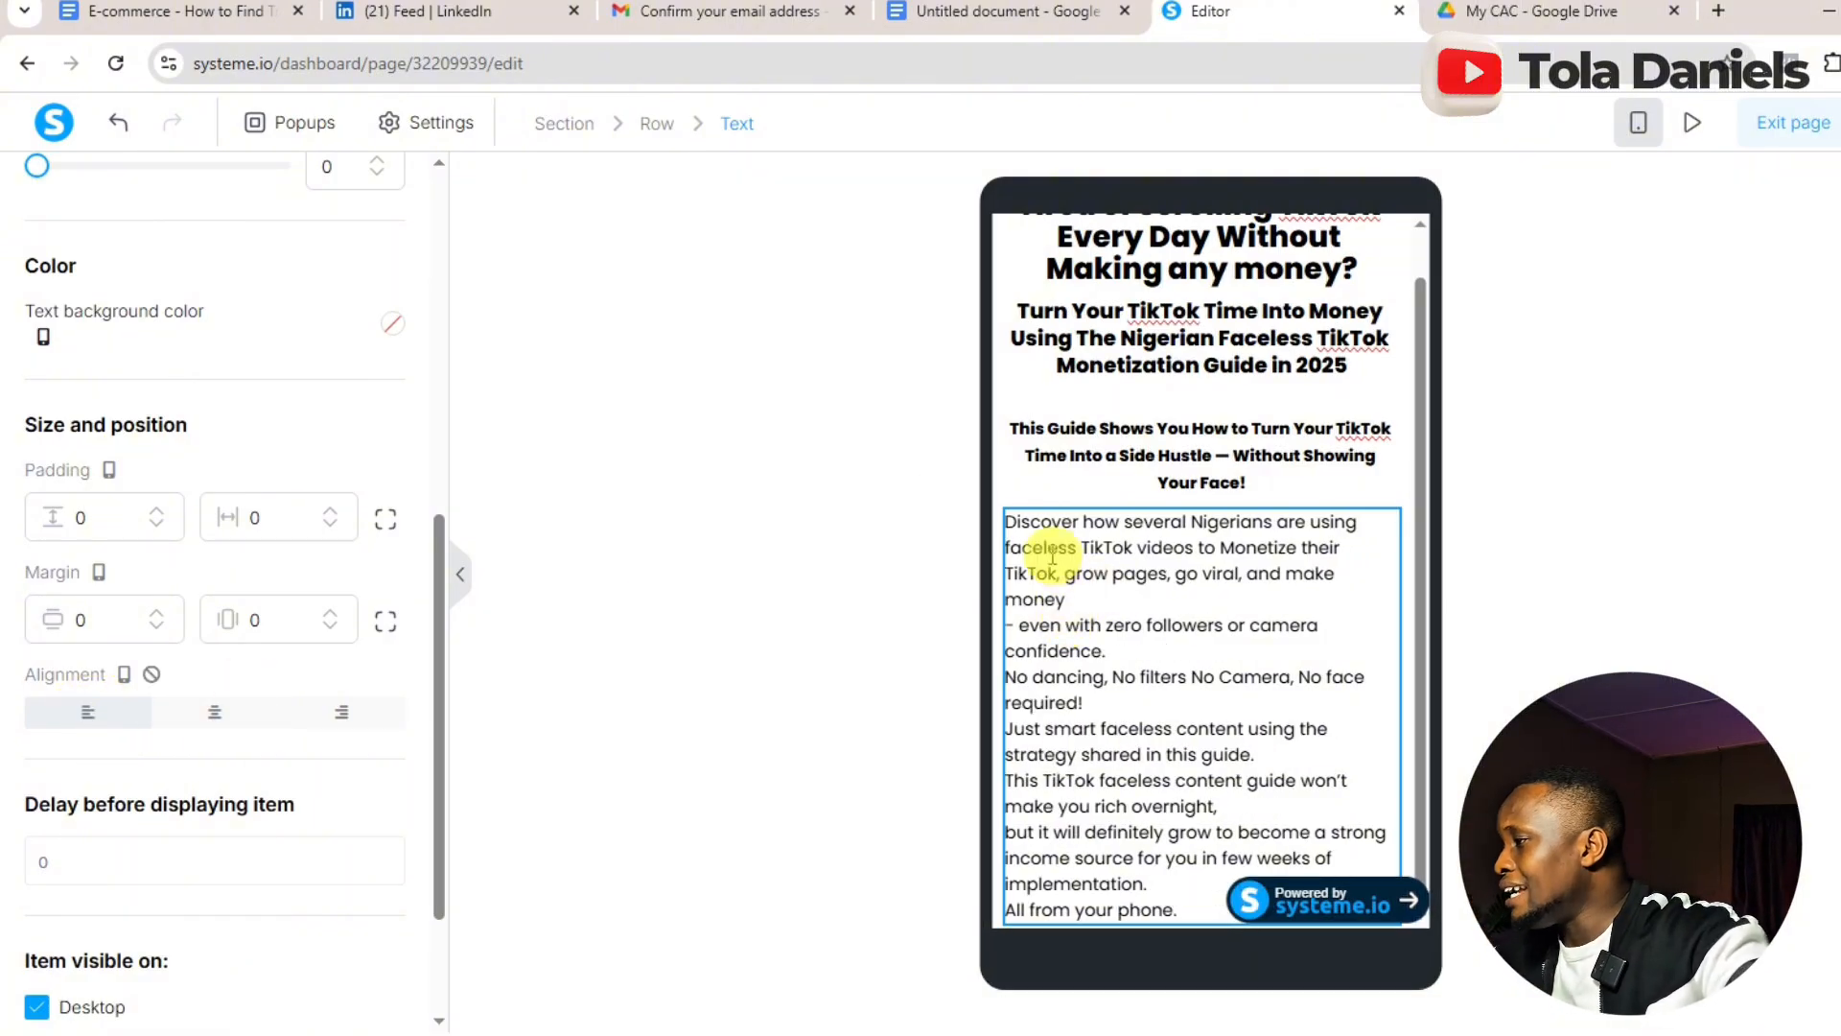
- Insert blank lines in the body text after "make money", "camera confidence.", "strategy shared in this guide." and "implementation."
click(1092, 596)
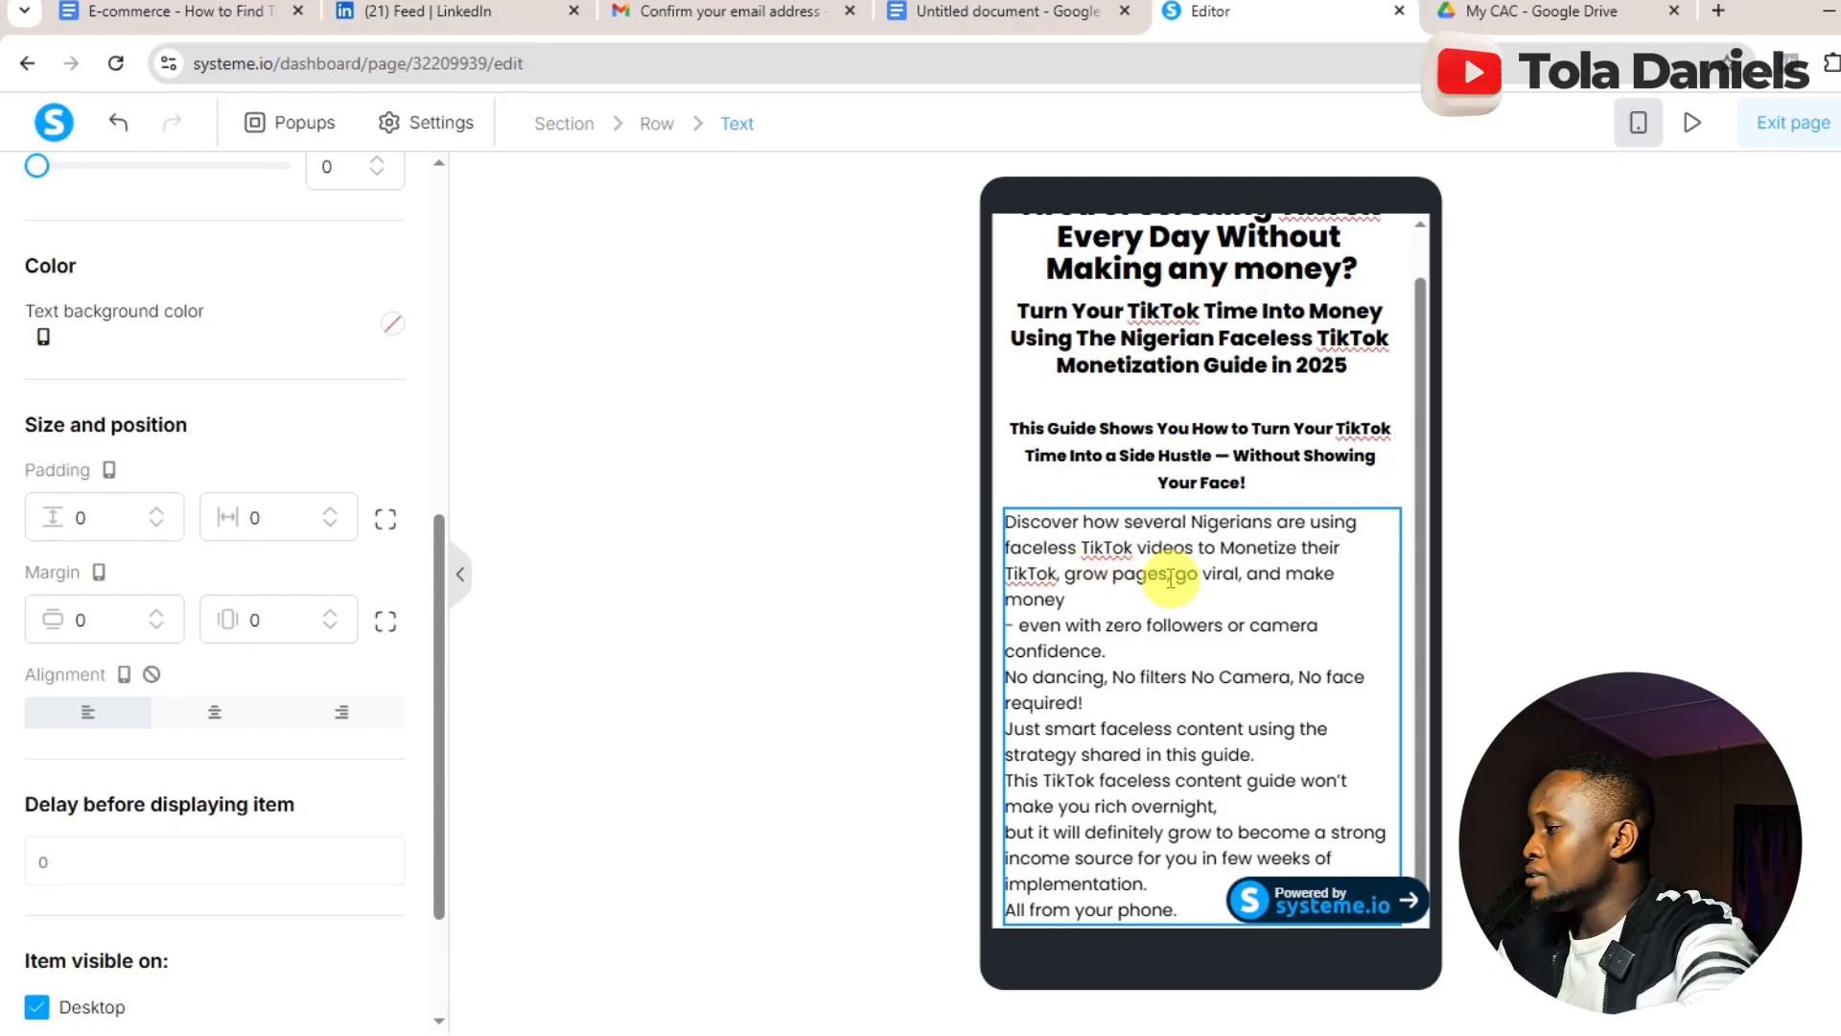
click(1118, 659)
key(Return)
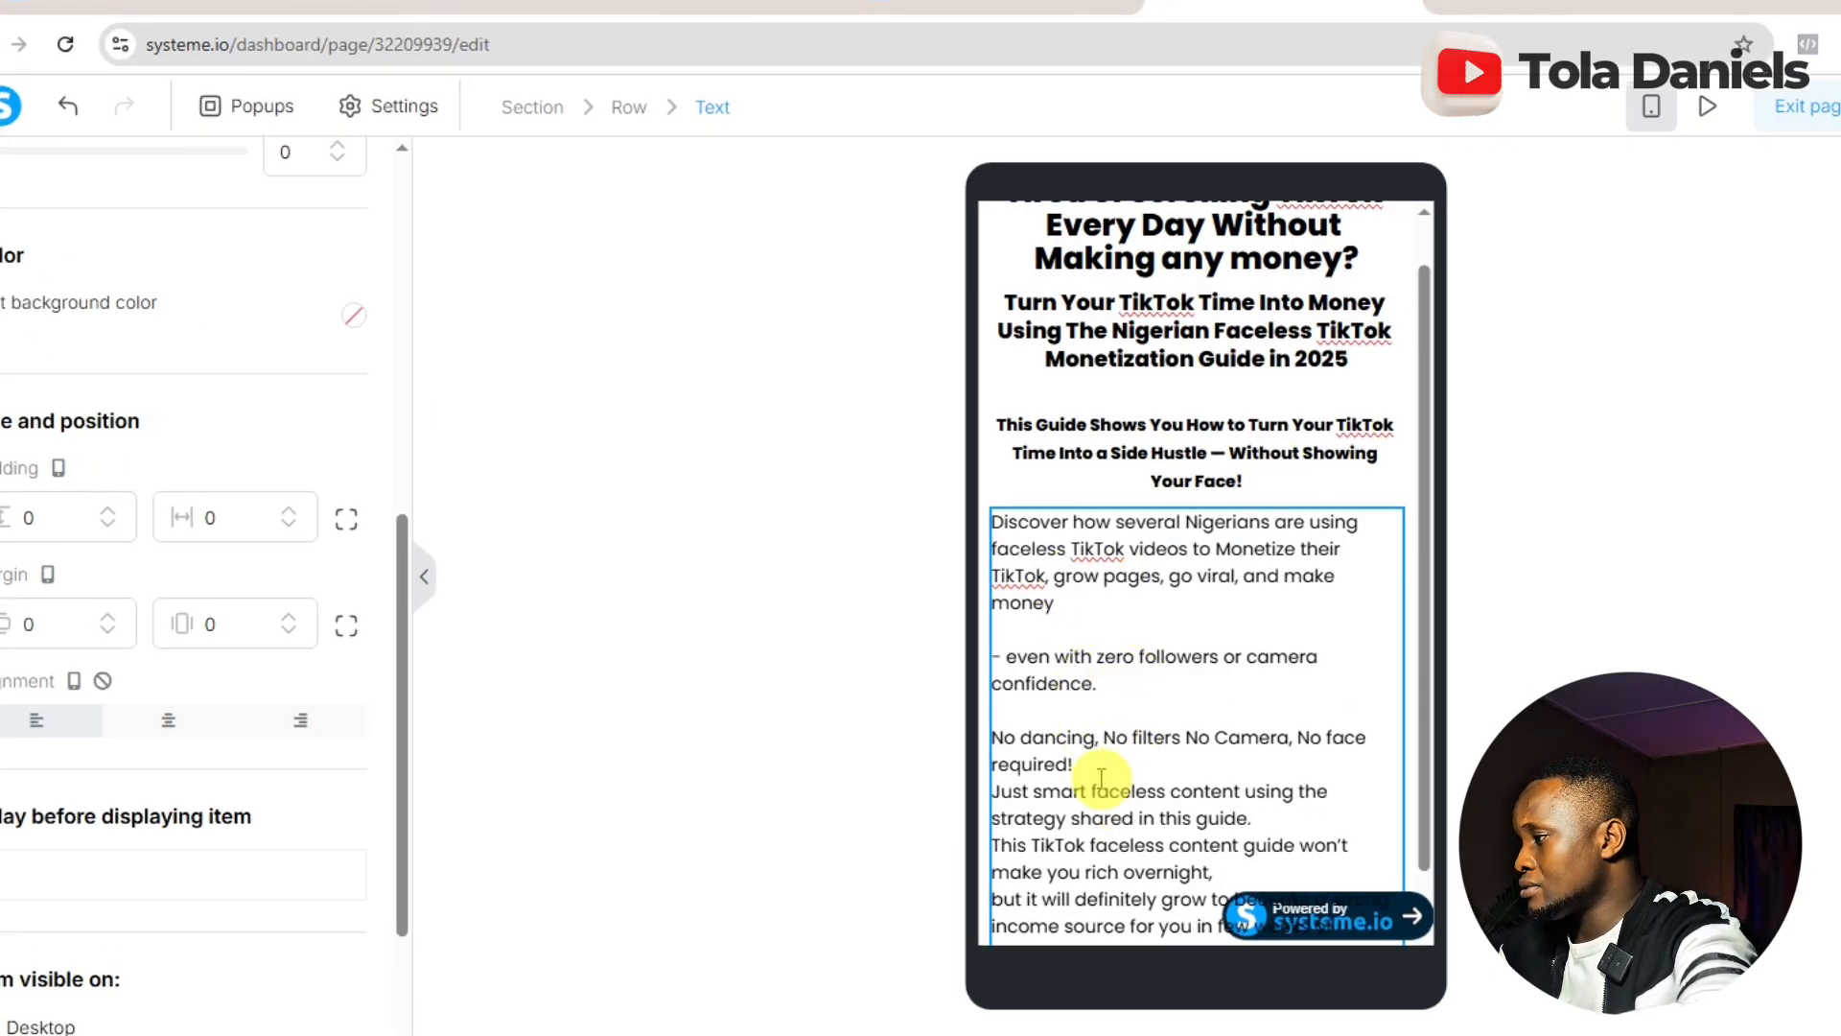
click(1257, 818)
key(Return)
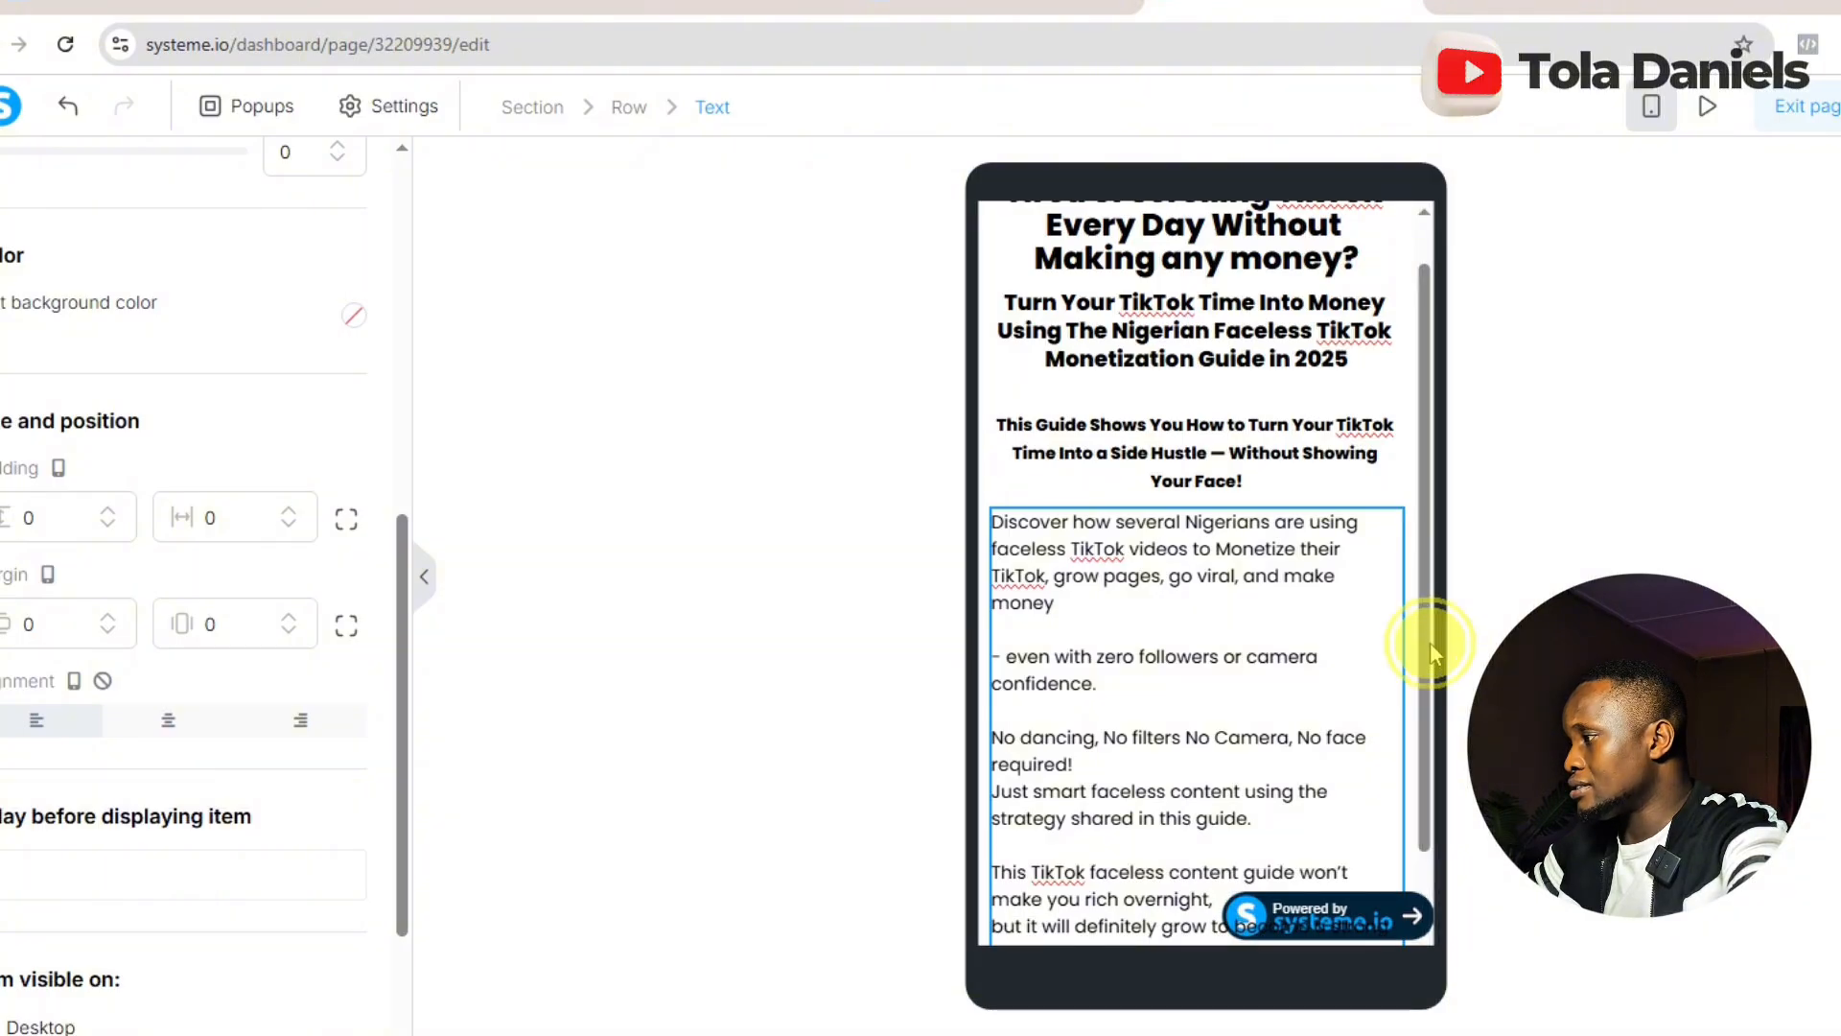
drag(1427, 711, 1429, 836)
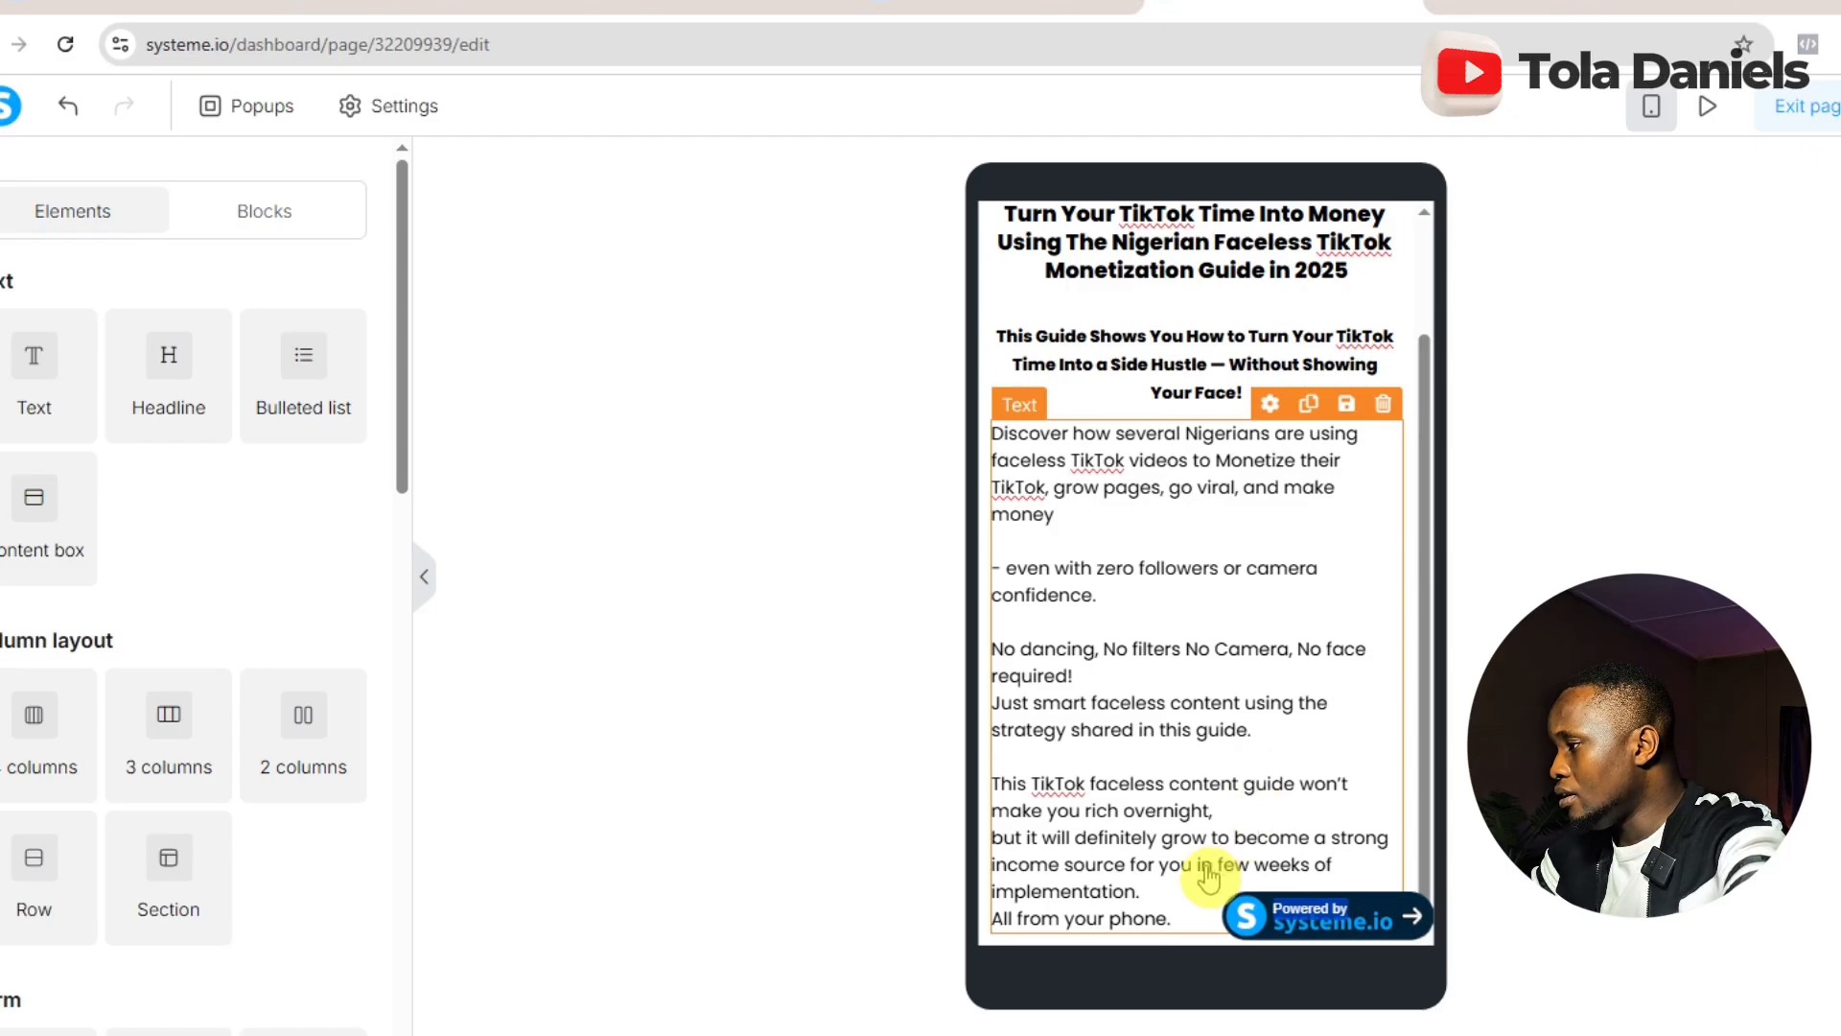
click(1169, 880)
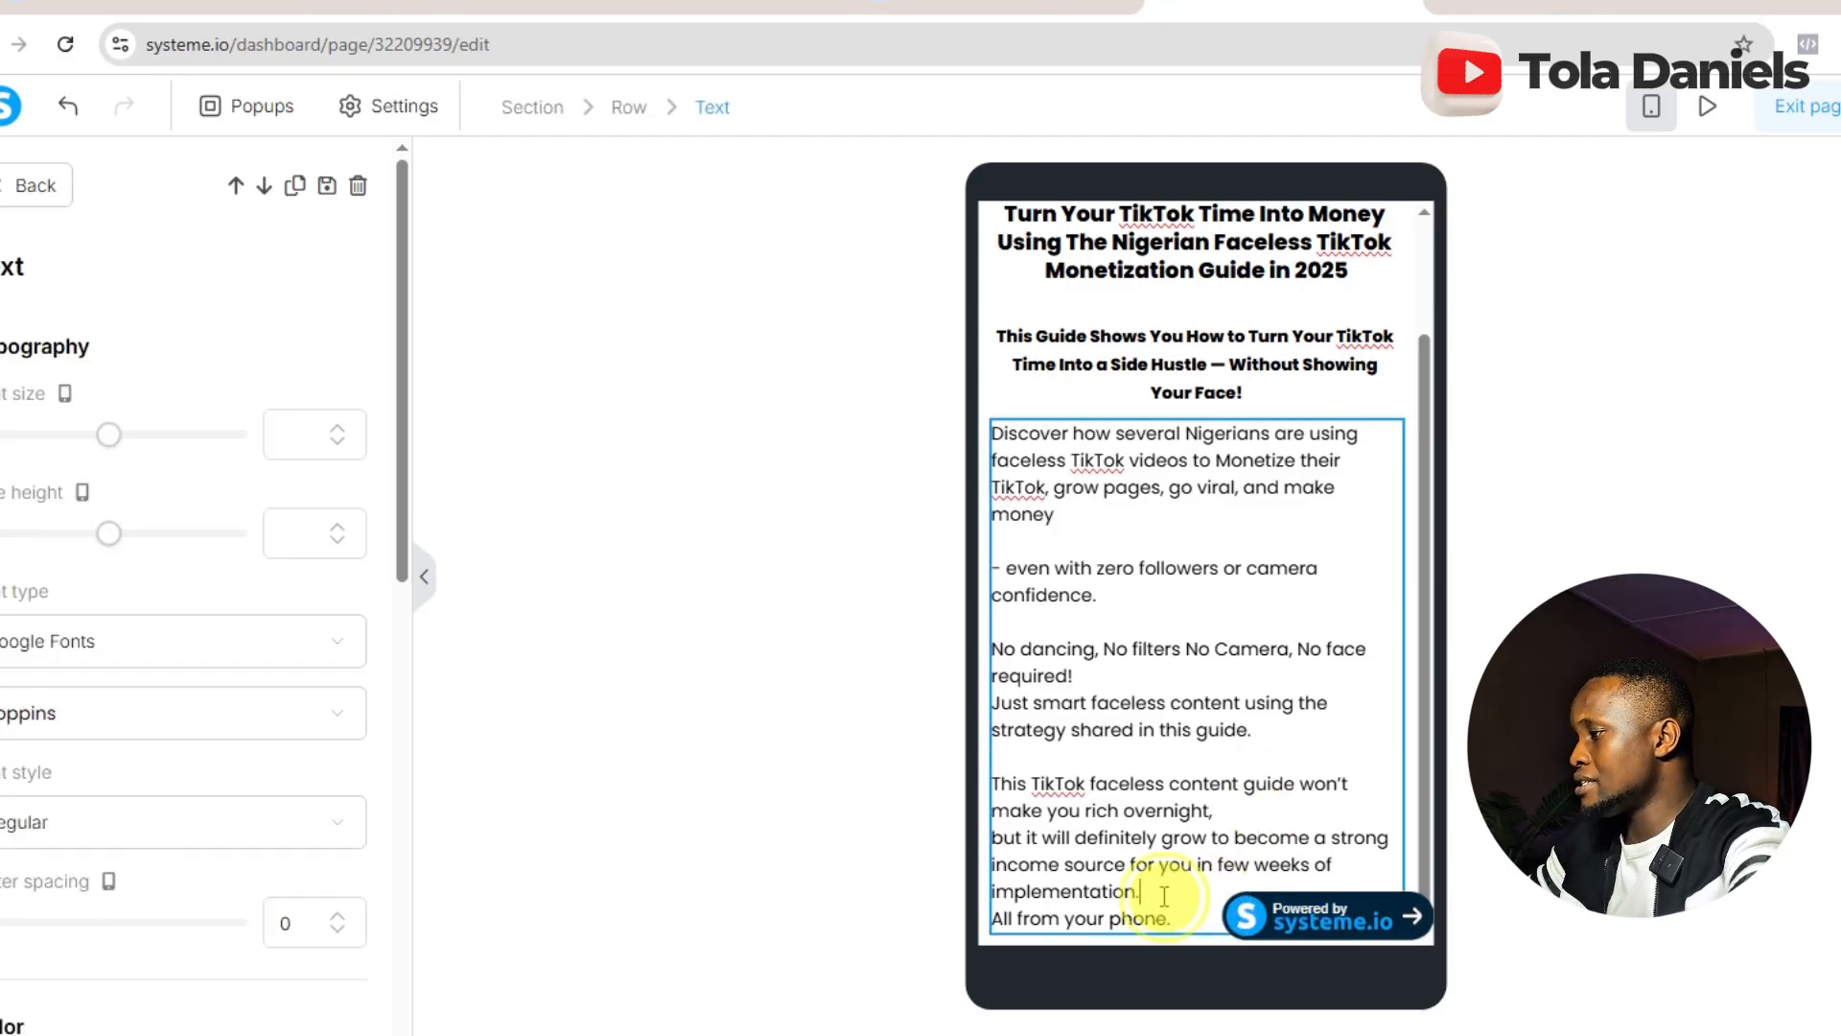
click(1163, 894)
key(Return)
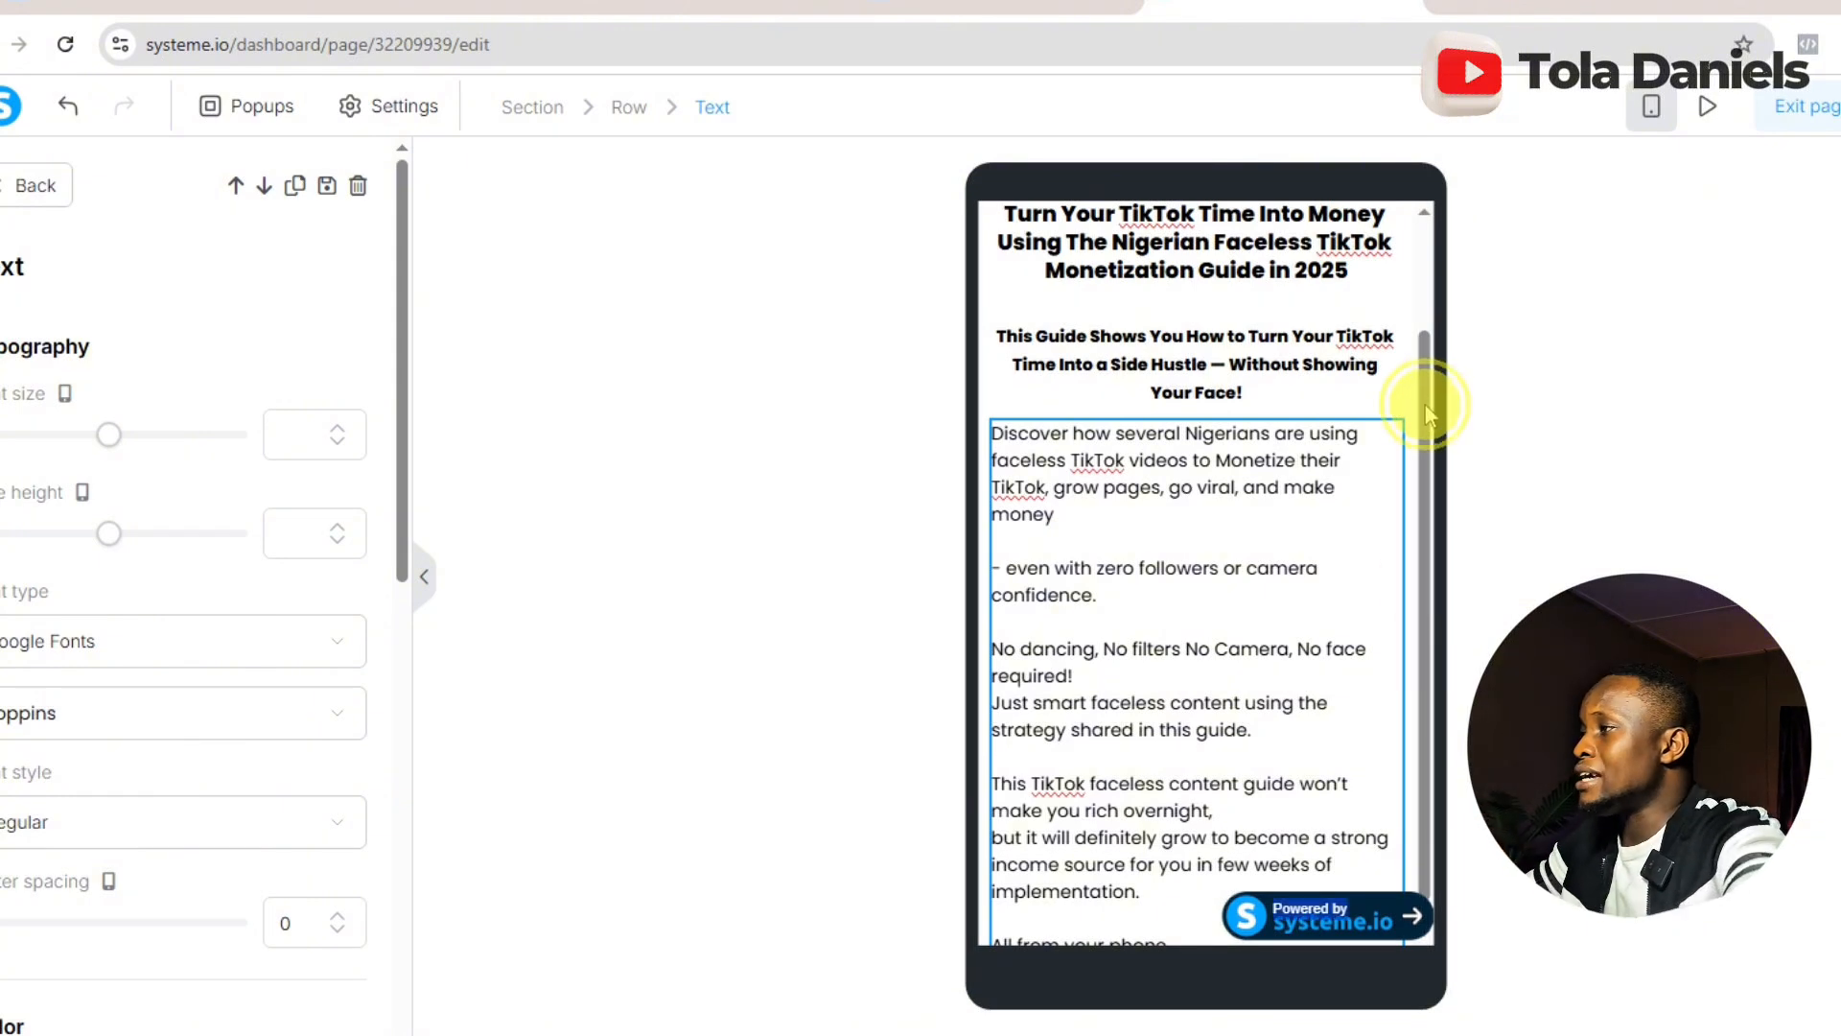
- Switch to the Google Docs document and copy the line "Tired of Scrolling TikTok Every Day Without Making any money?"
click(978, 3)
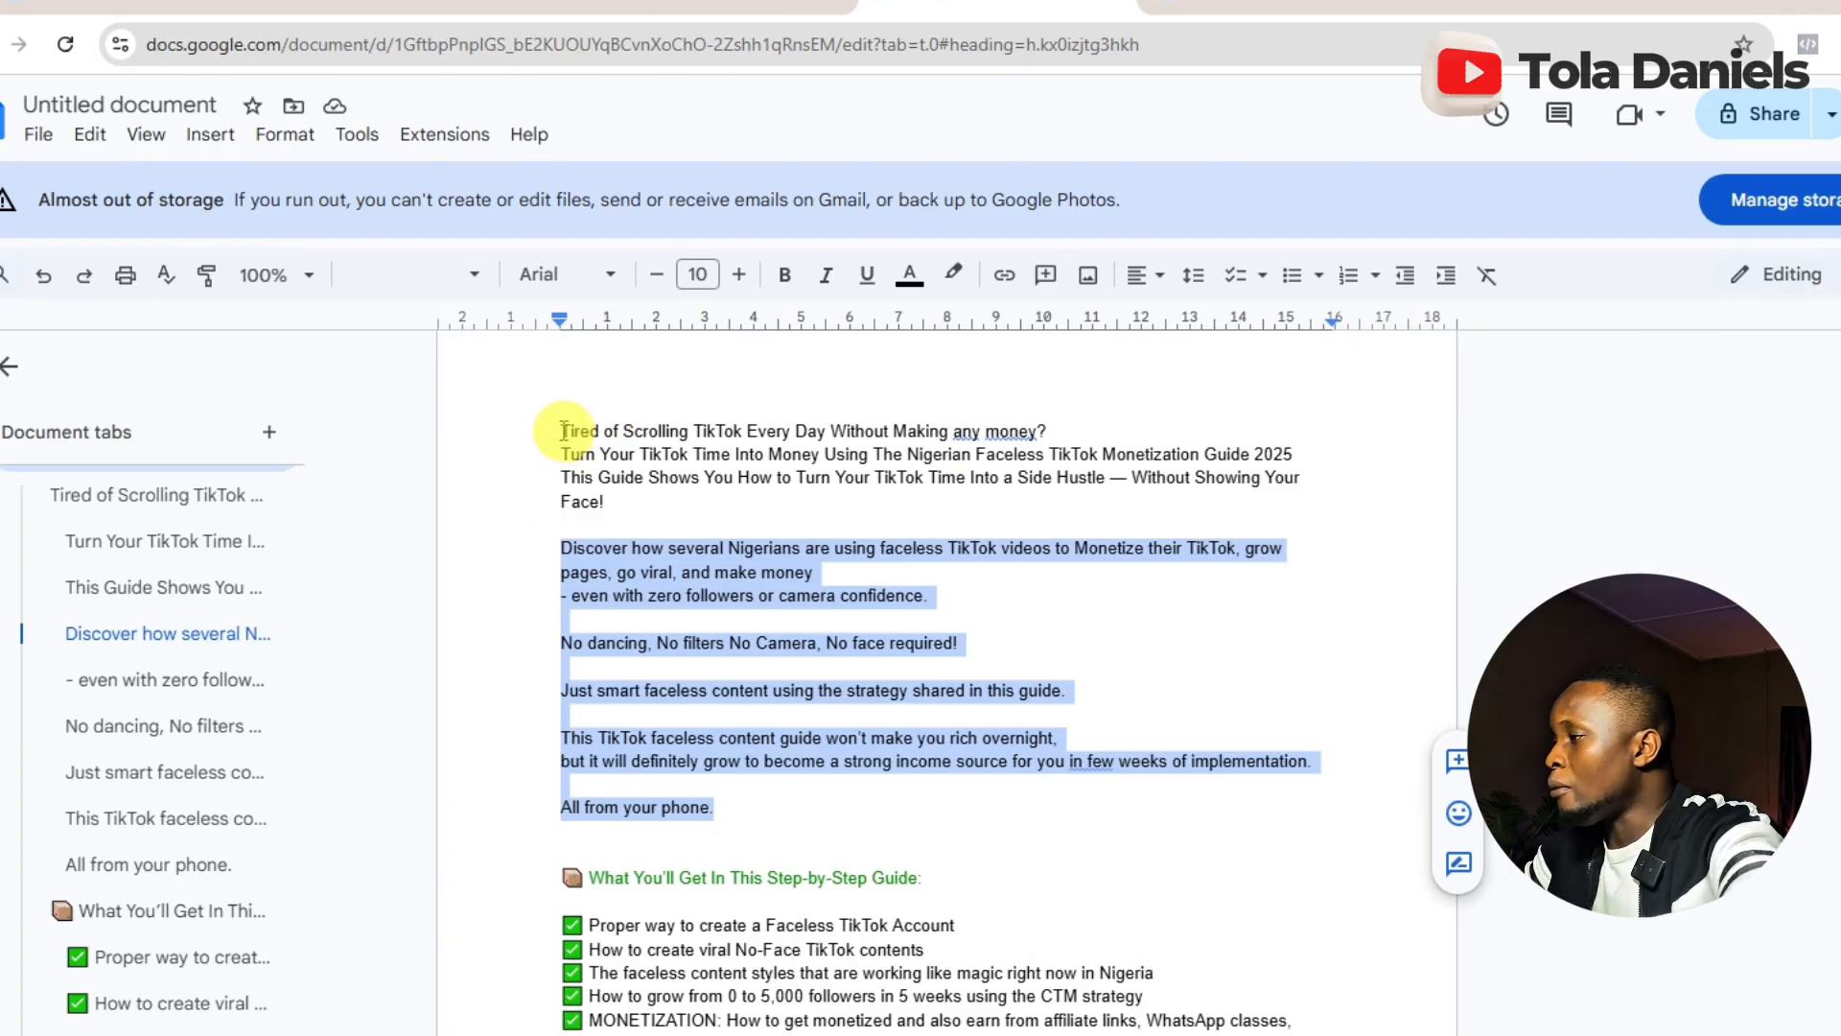
drag(566, 433, 1087, 398)
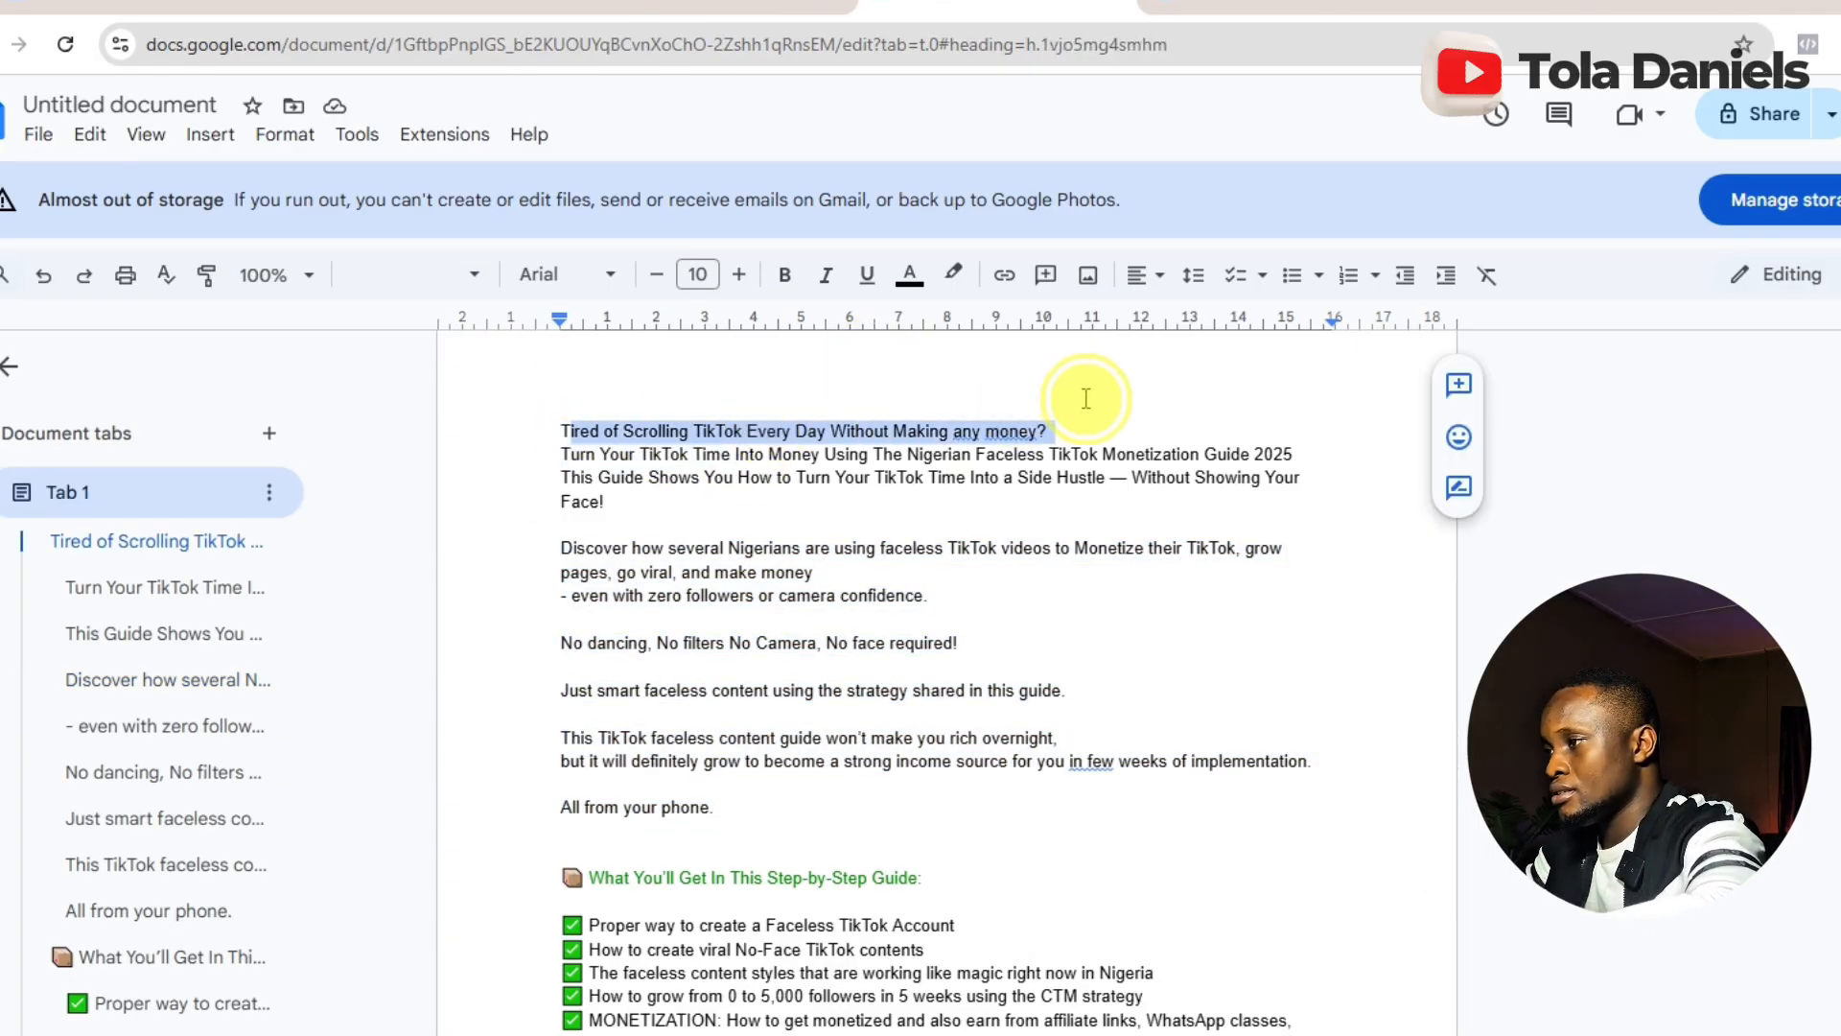
click(552, 423)
drag(556, 430, 1067, 428)
key(ctrl+c)
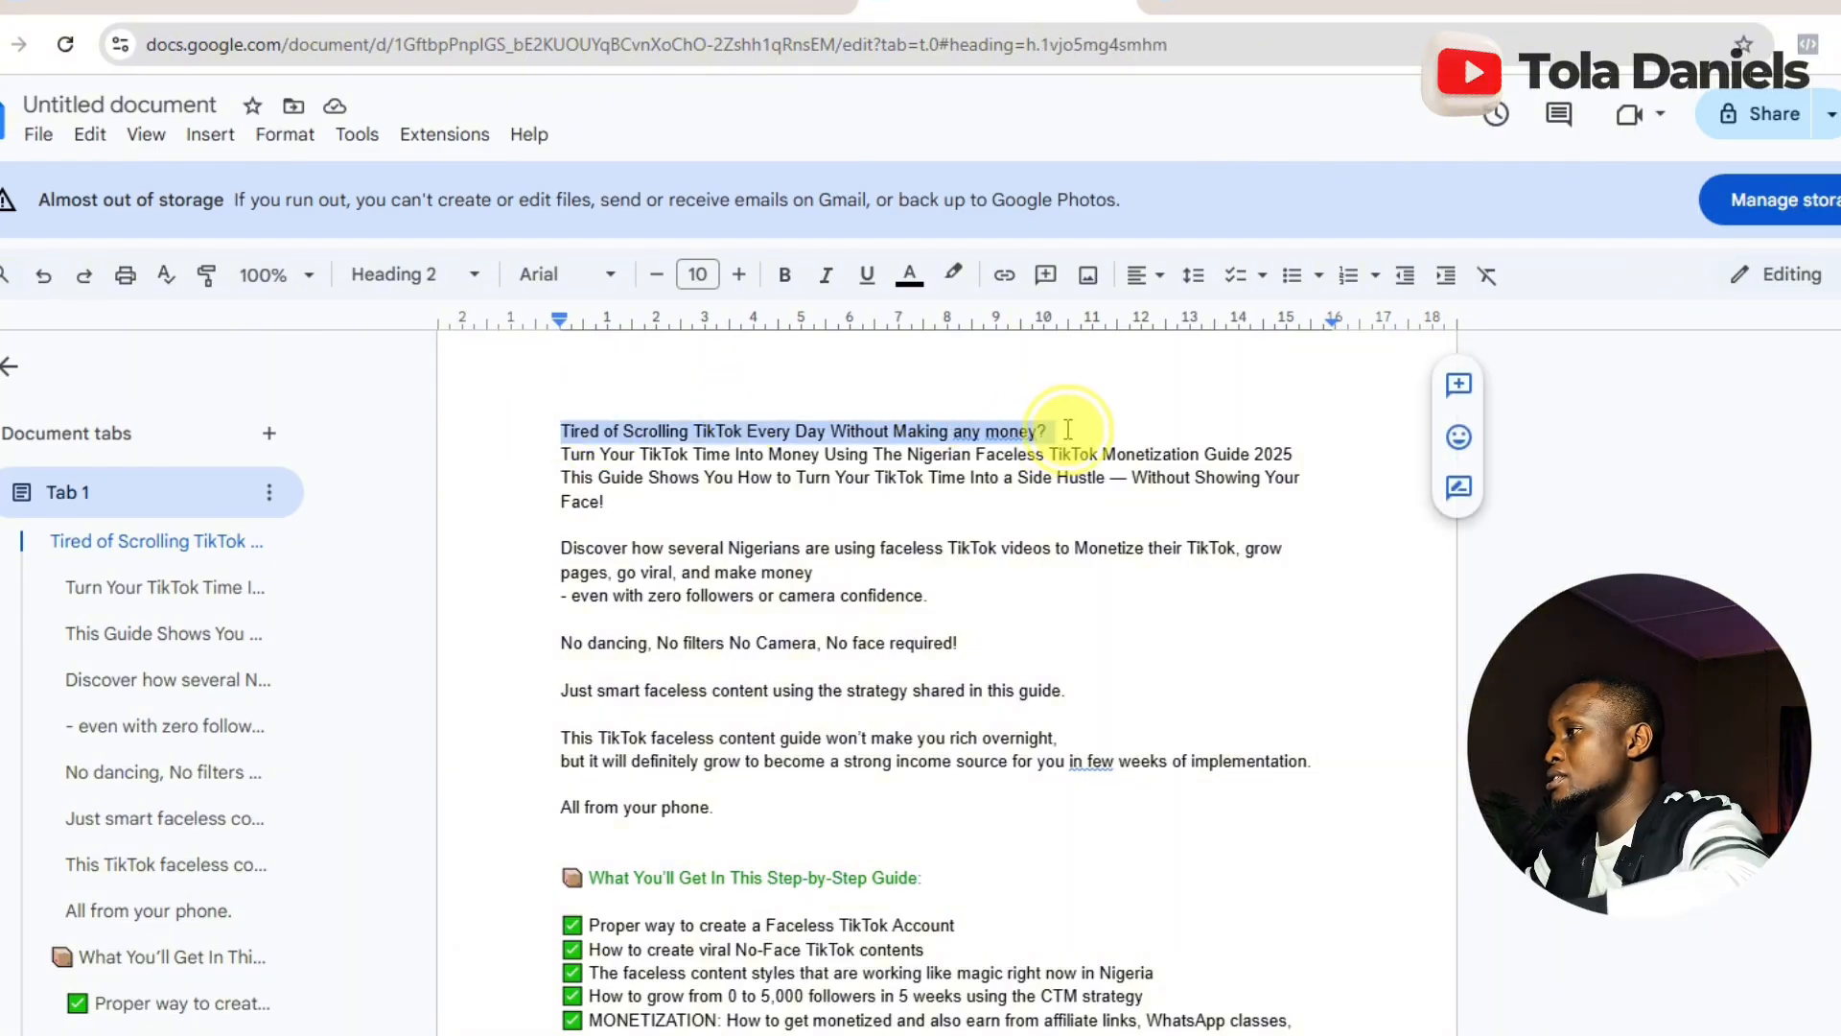
- Switch to the systeme.io editor and replace the "Turn Your TikTok Time Into Money" headline's entire text with the copied line
click(1259, 5)
click(1130, 251)
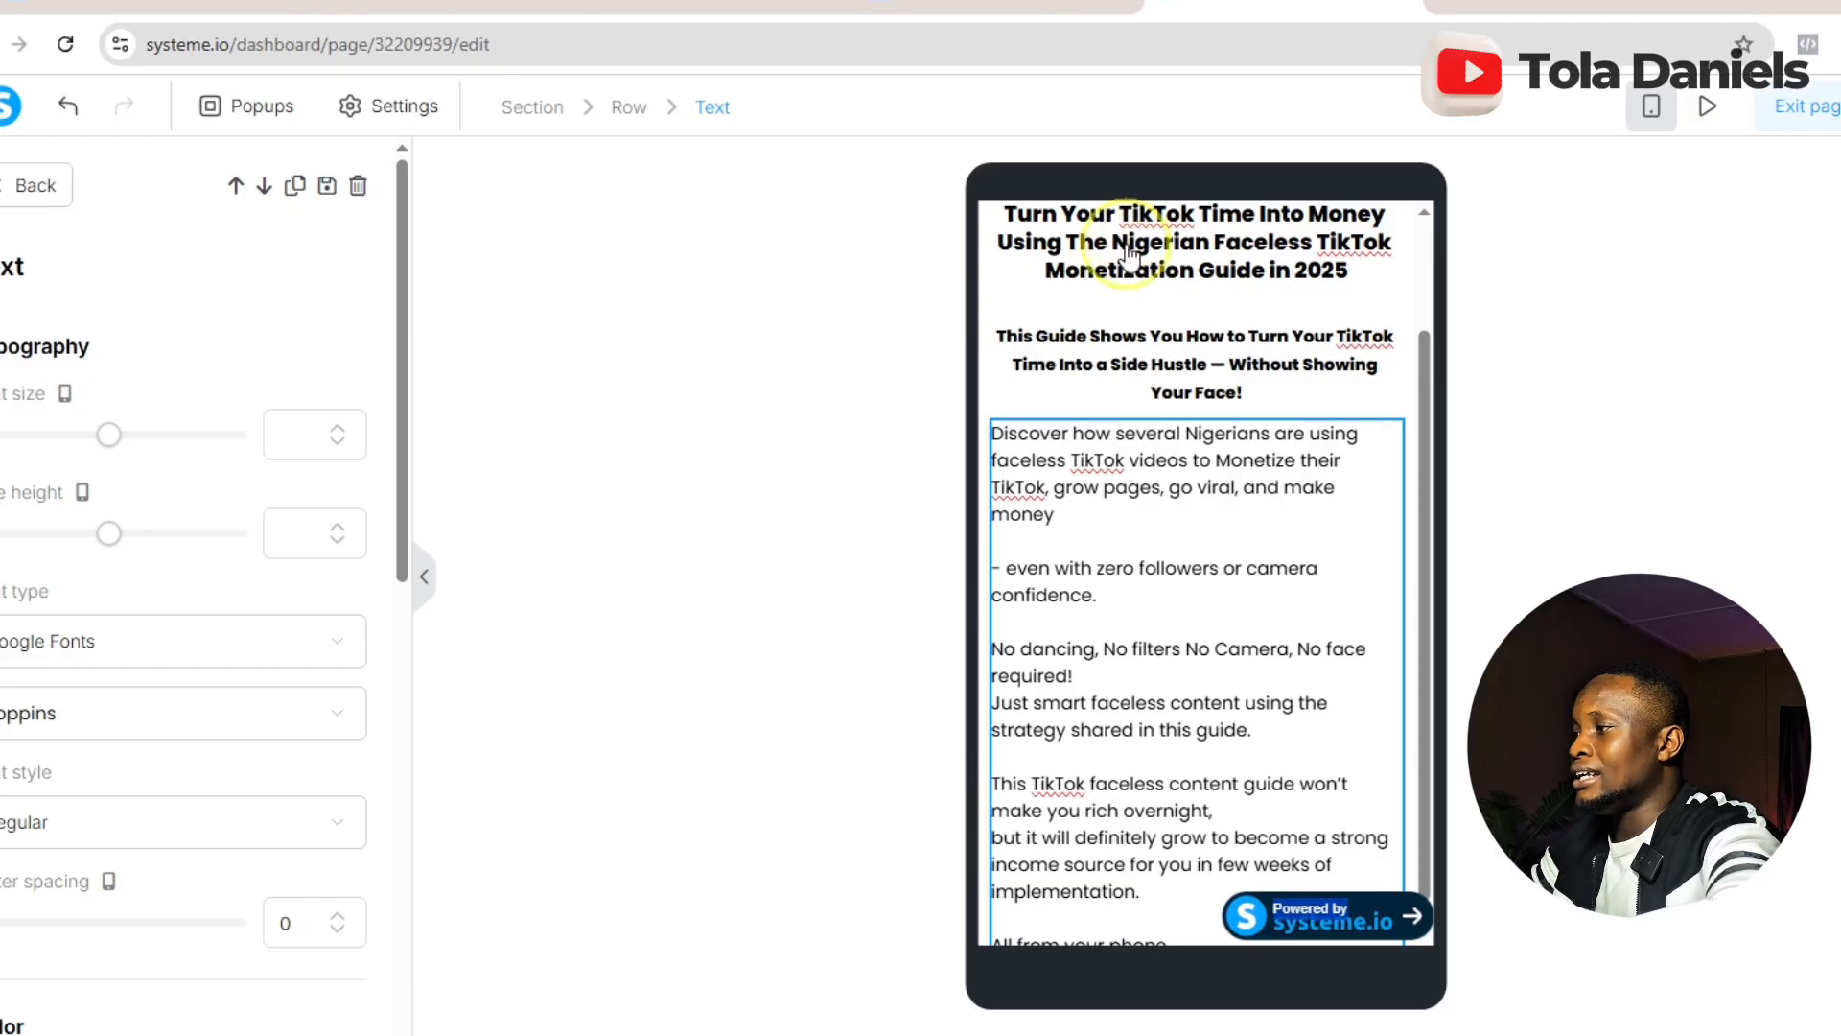
key(ctrl+a)
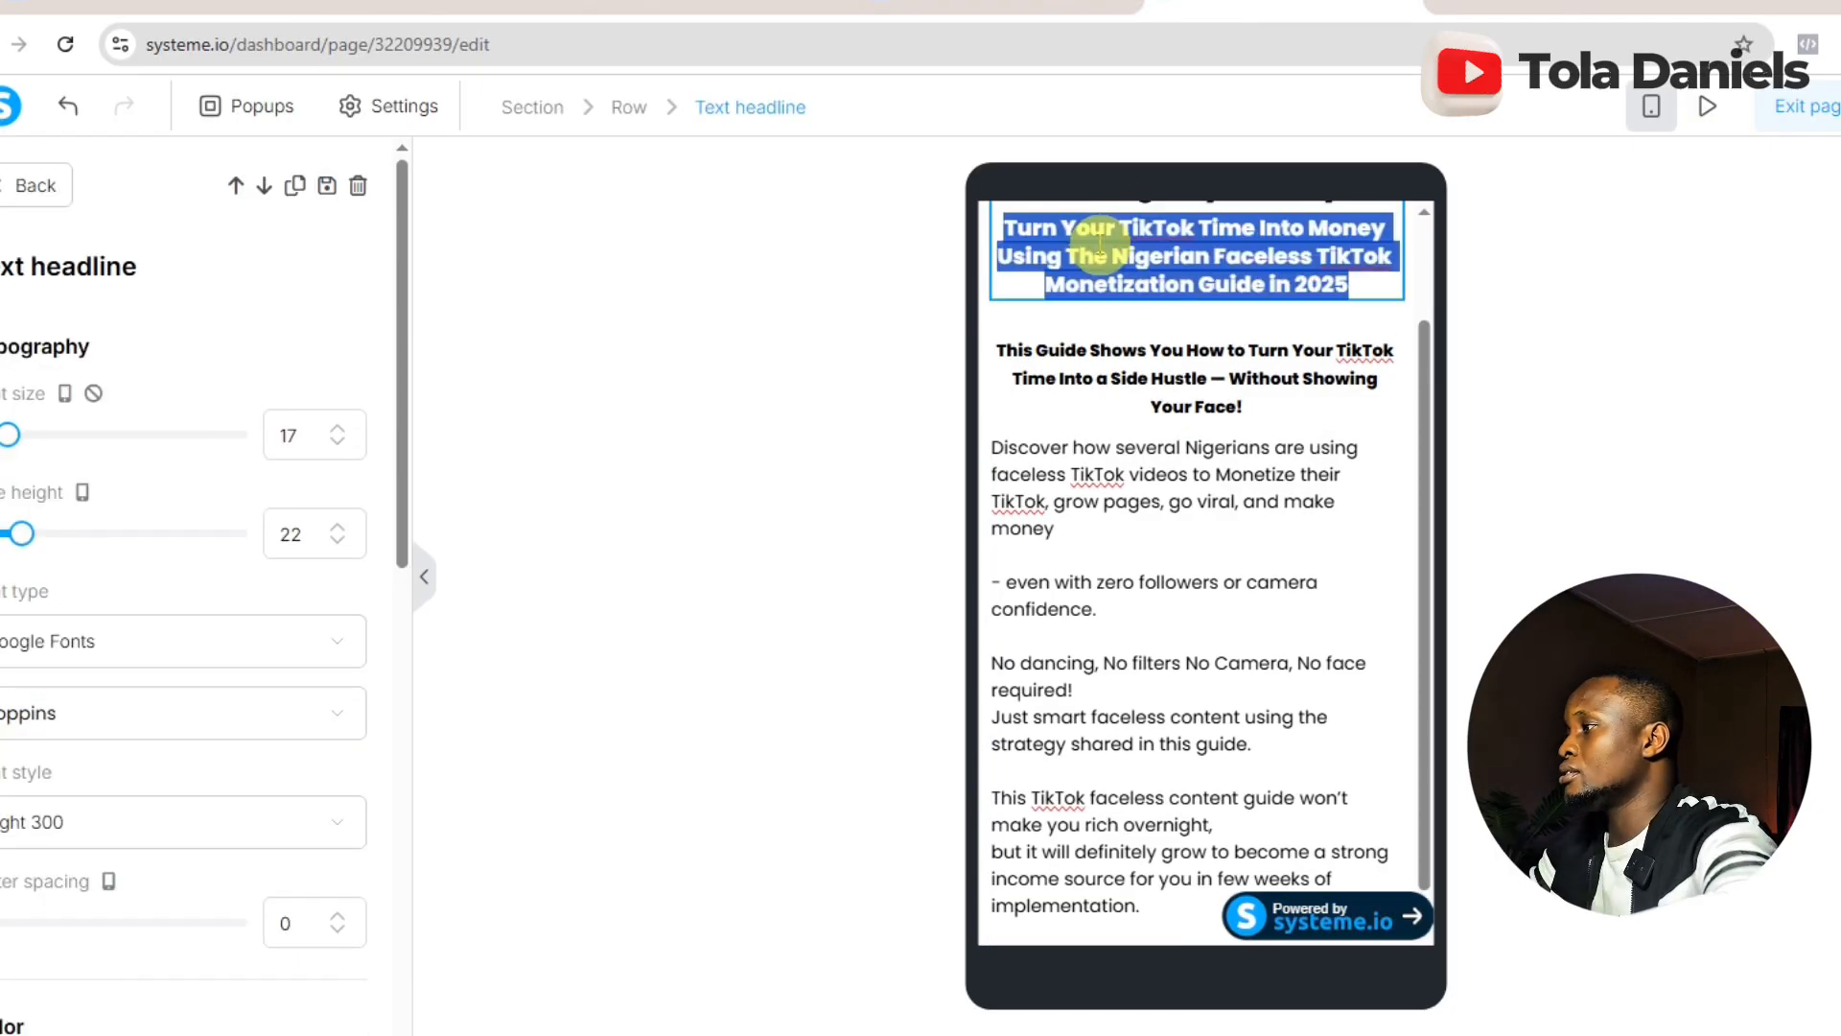
key(ctrl+v)
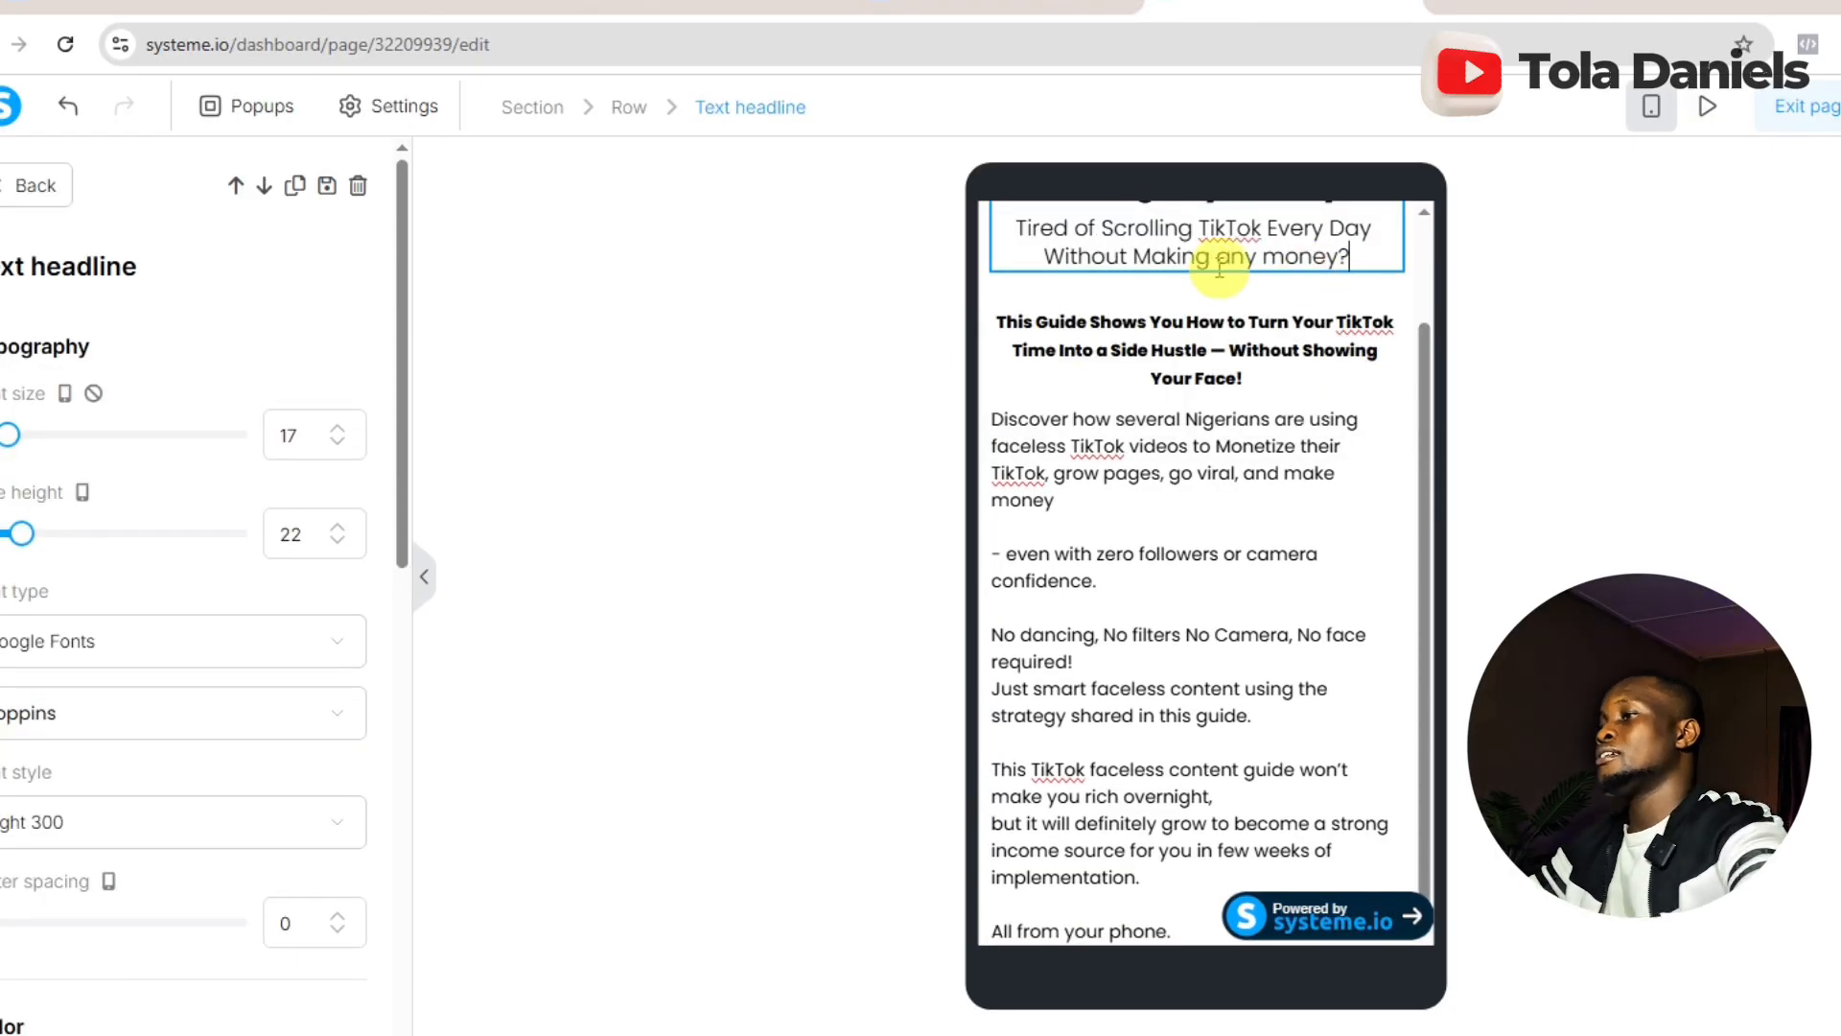
- Try the Extra-bold 800 Poppins font style on the newly pasted headline
click(1023, 245)
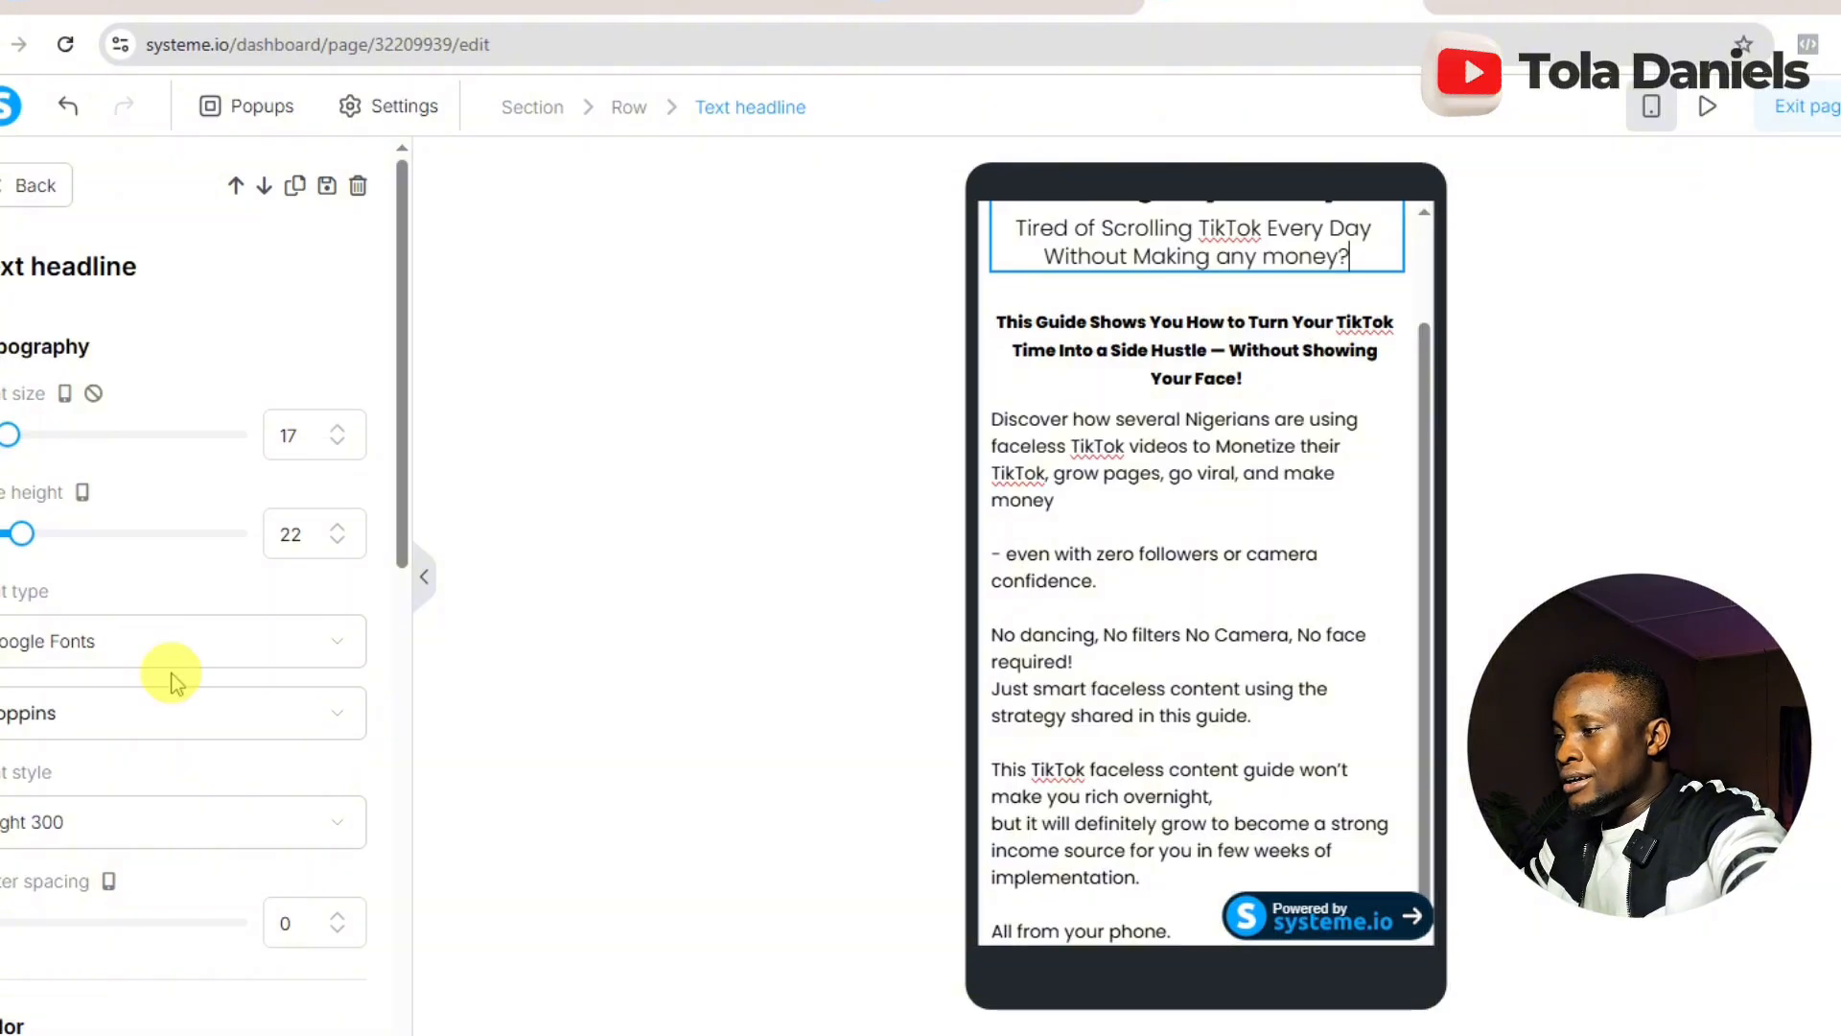
click(226, 829)
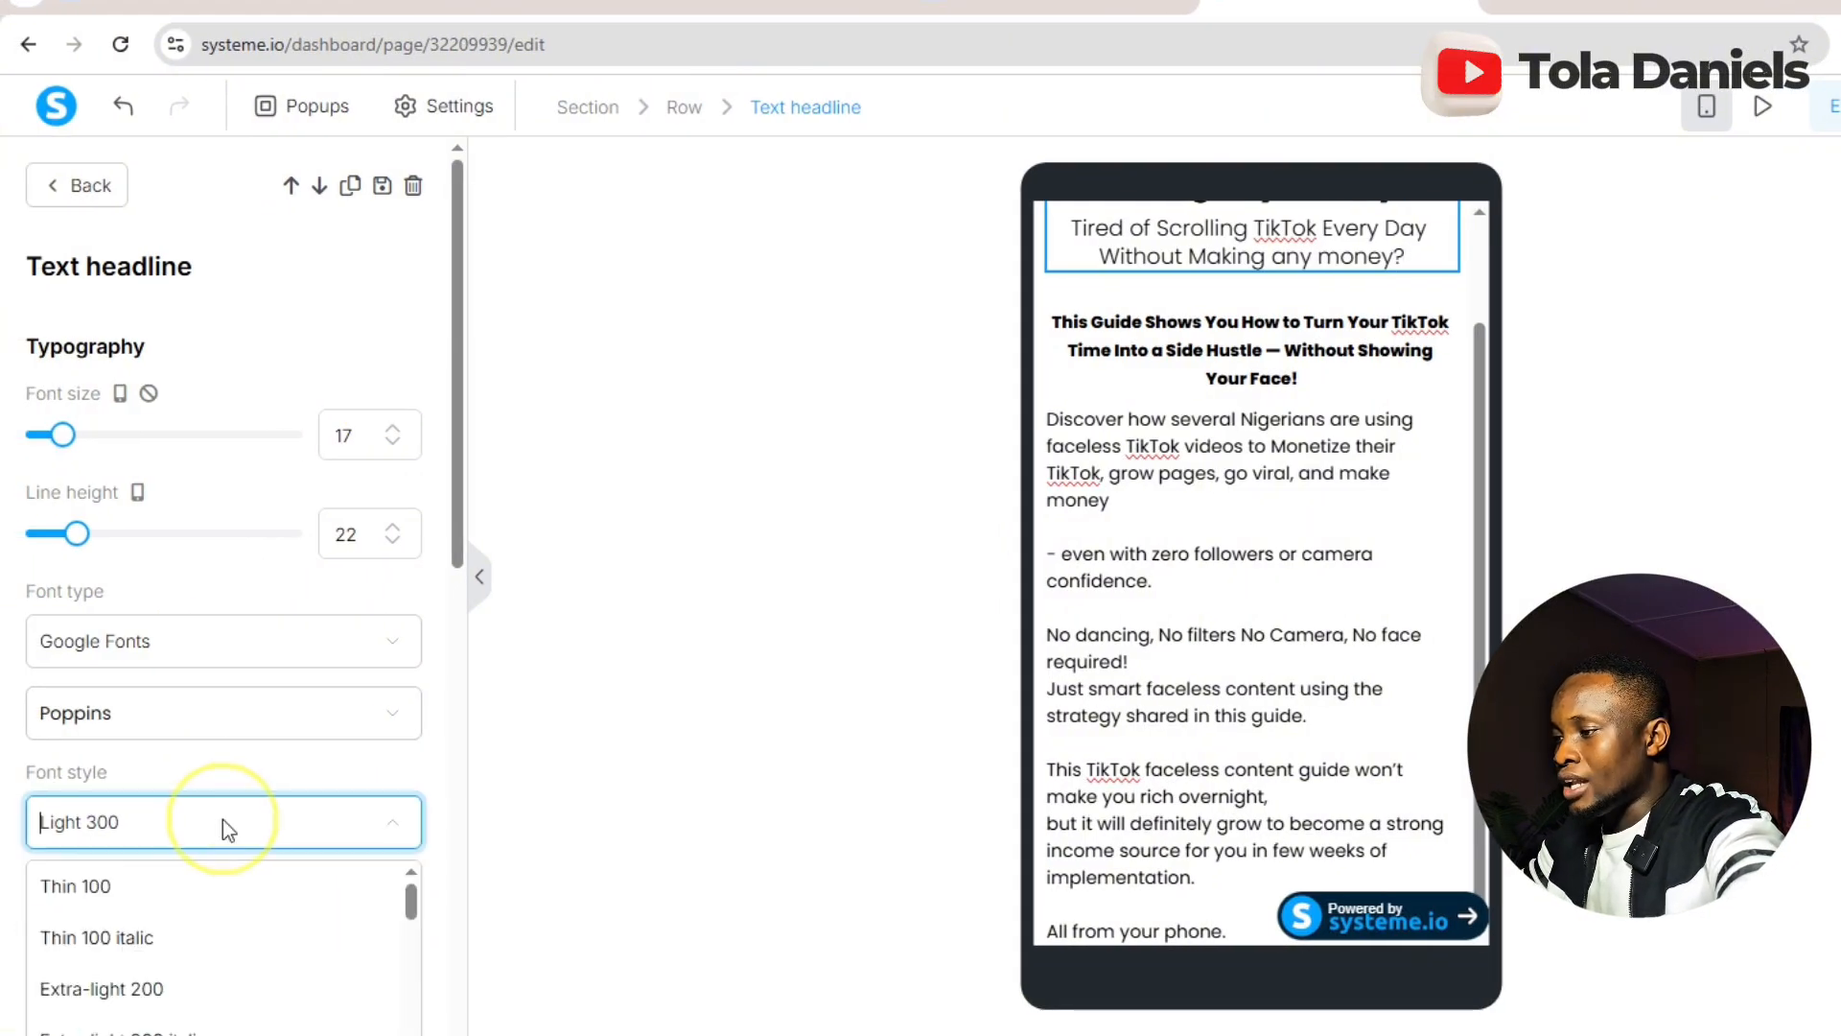
drag(403, 908, 411, 1029)
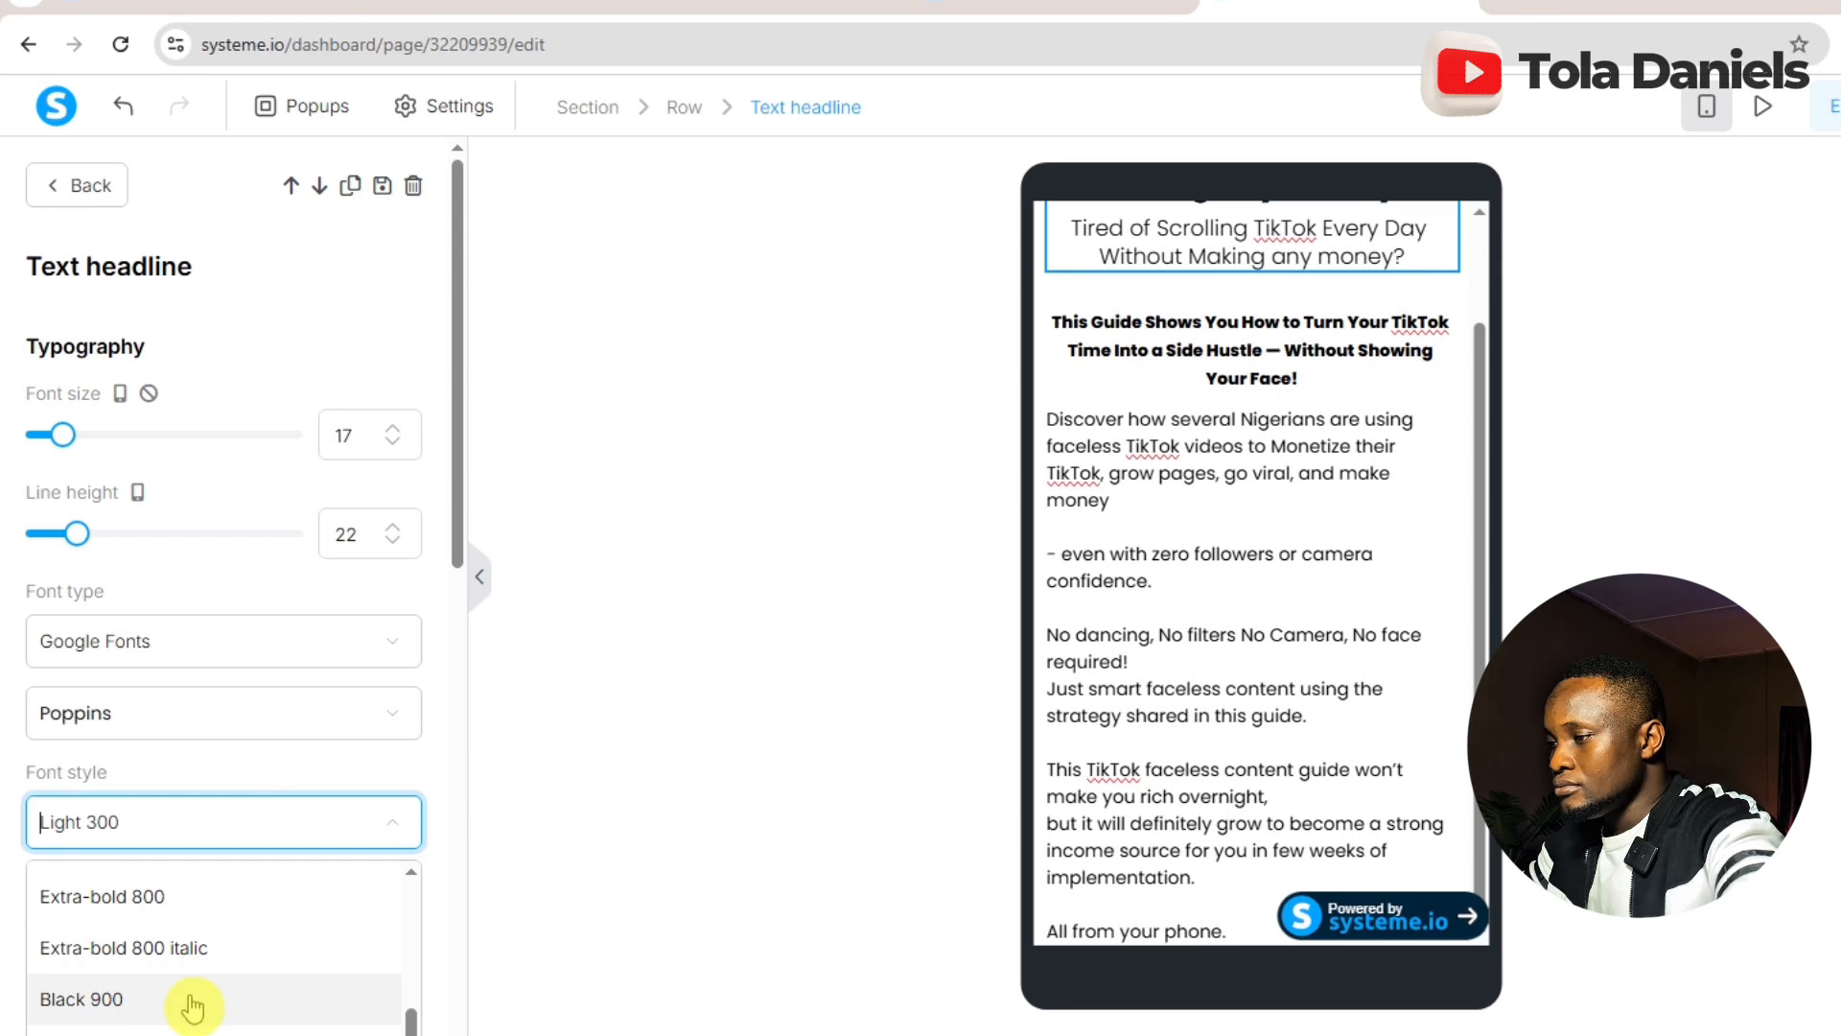
click(267, 908)
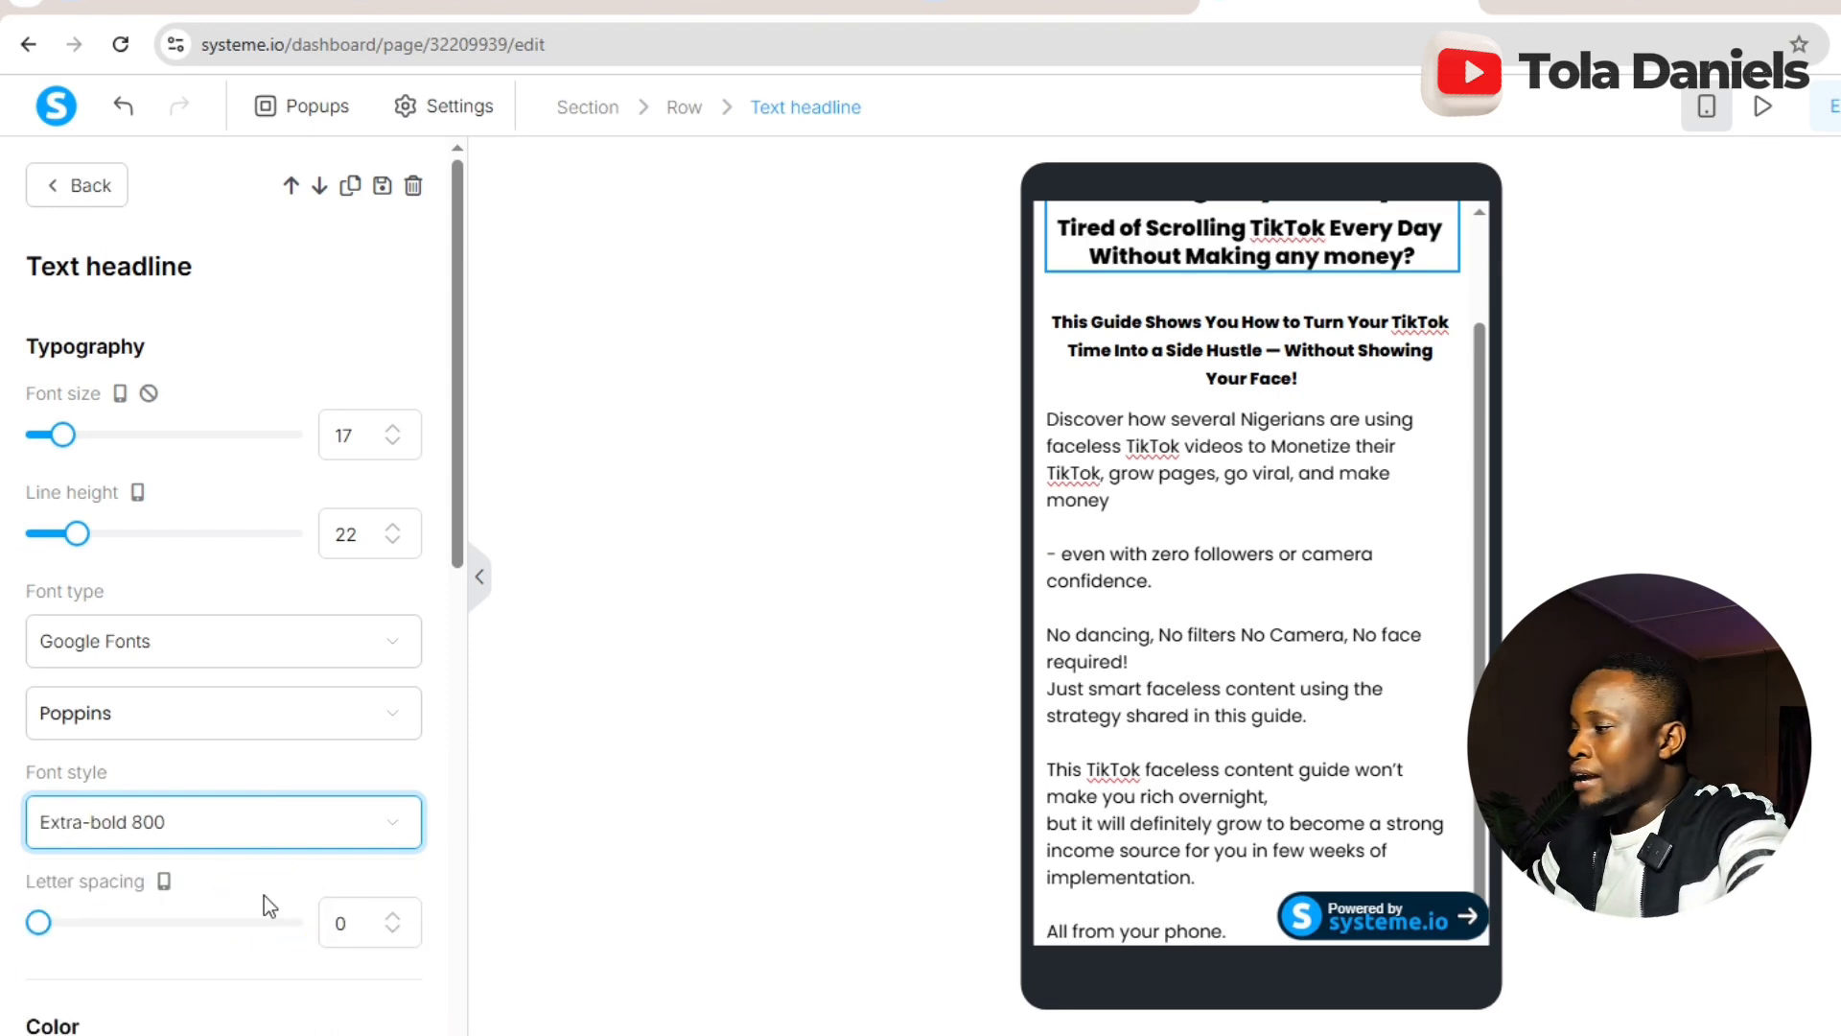
- Set the pasted "Tired of Scrolling TikTok" headline's Poppins font style to Black 900
click(234, 822)
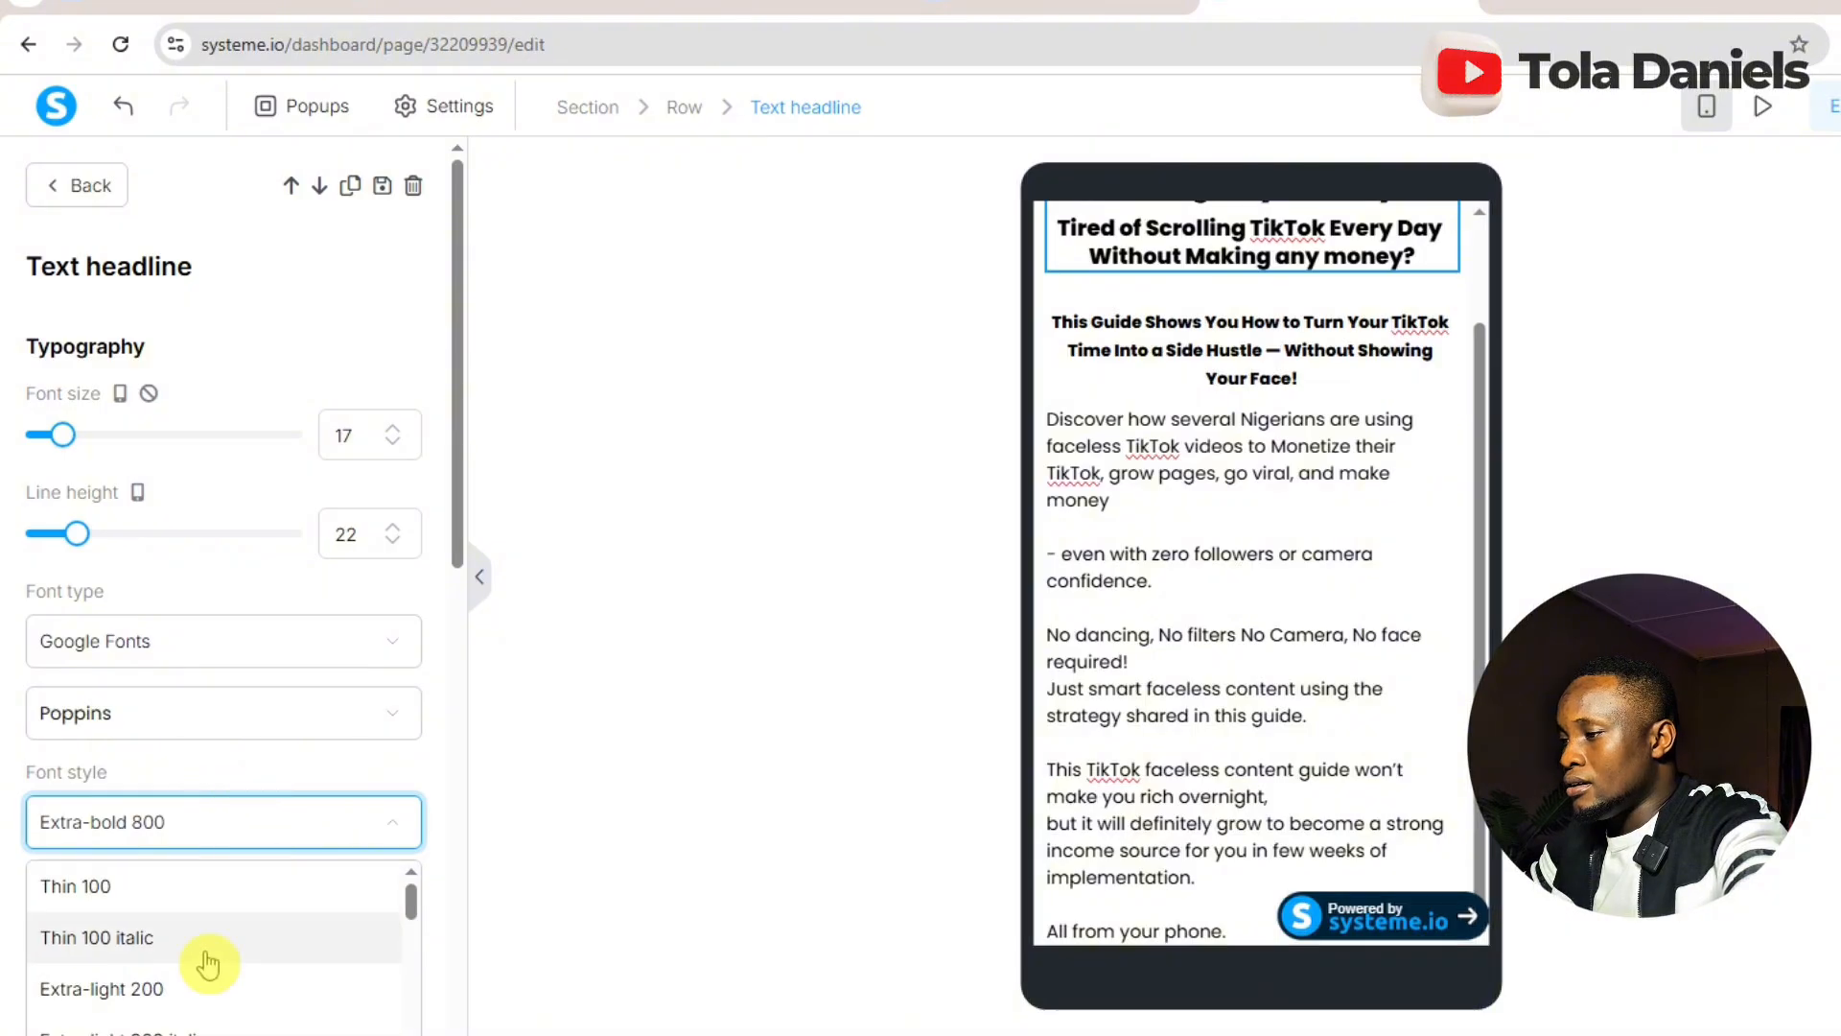
drag(408, 898, 414, 1022)
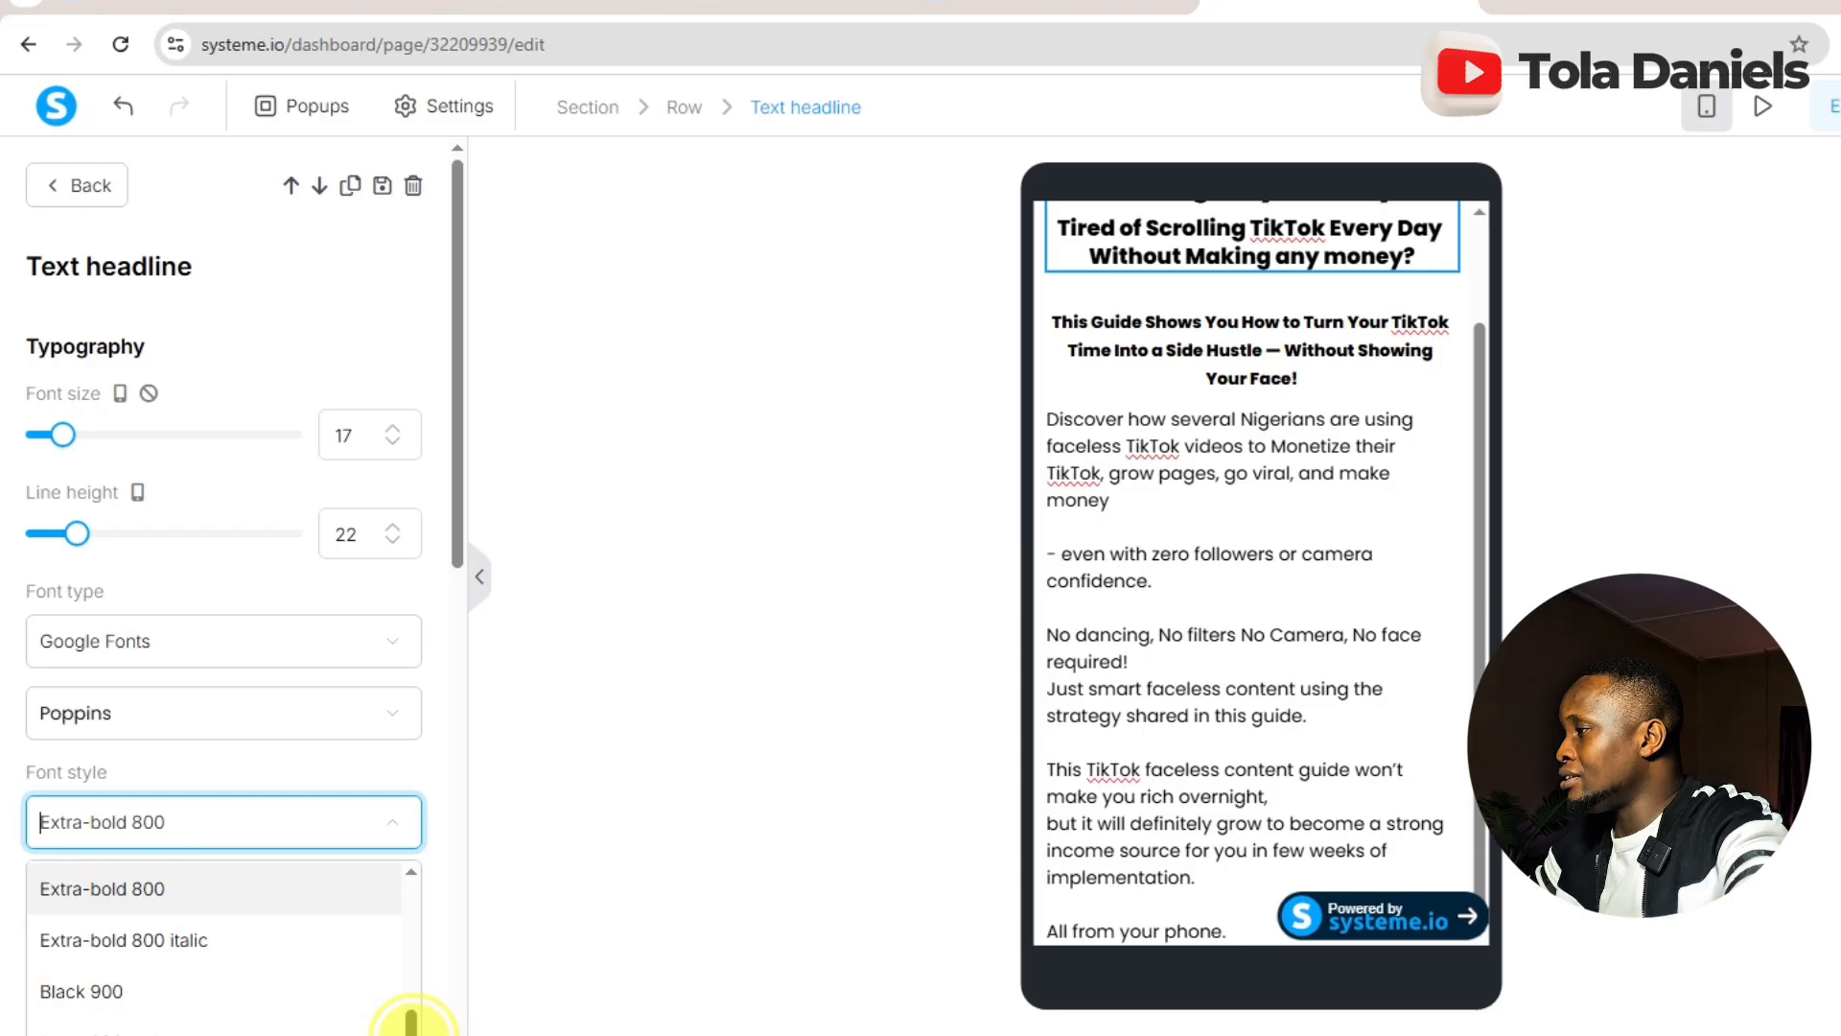
click(210, 1010)
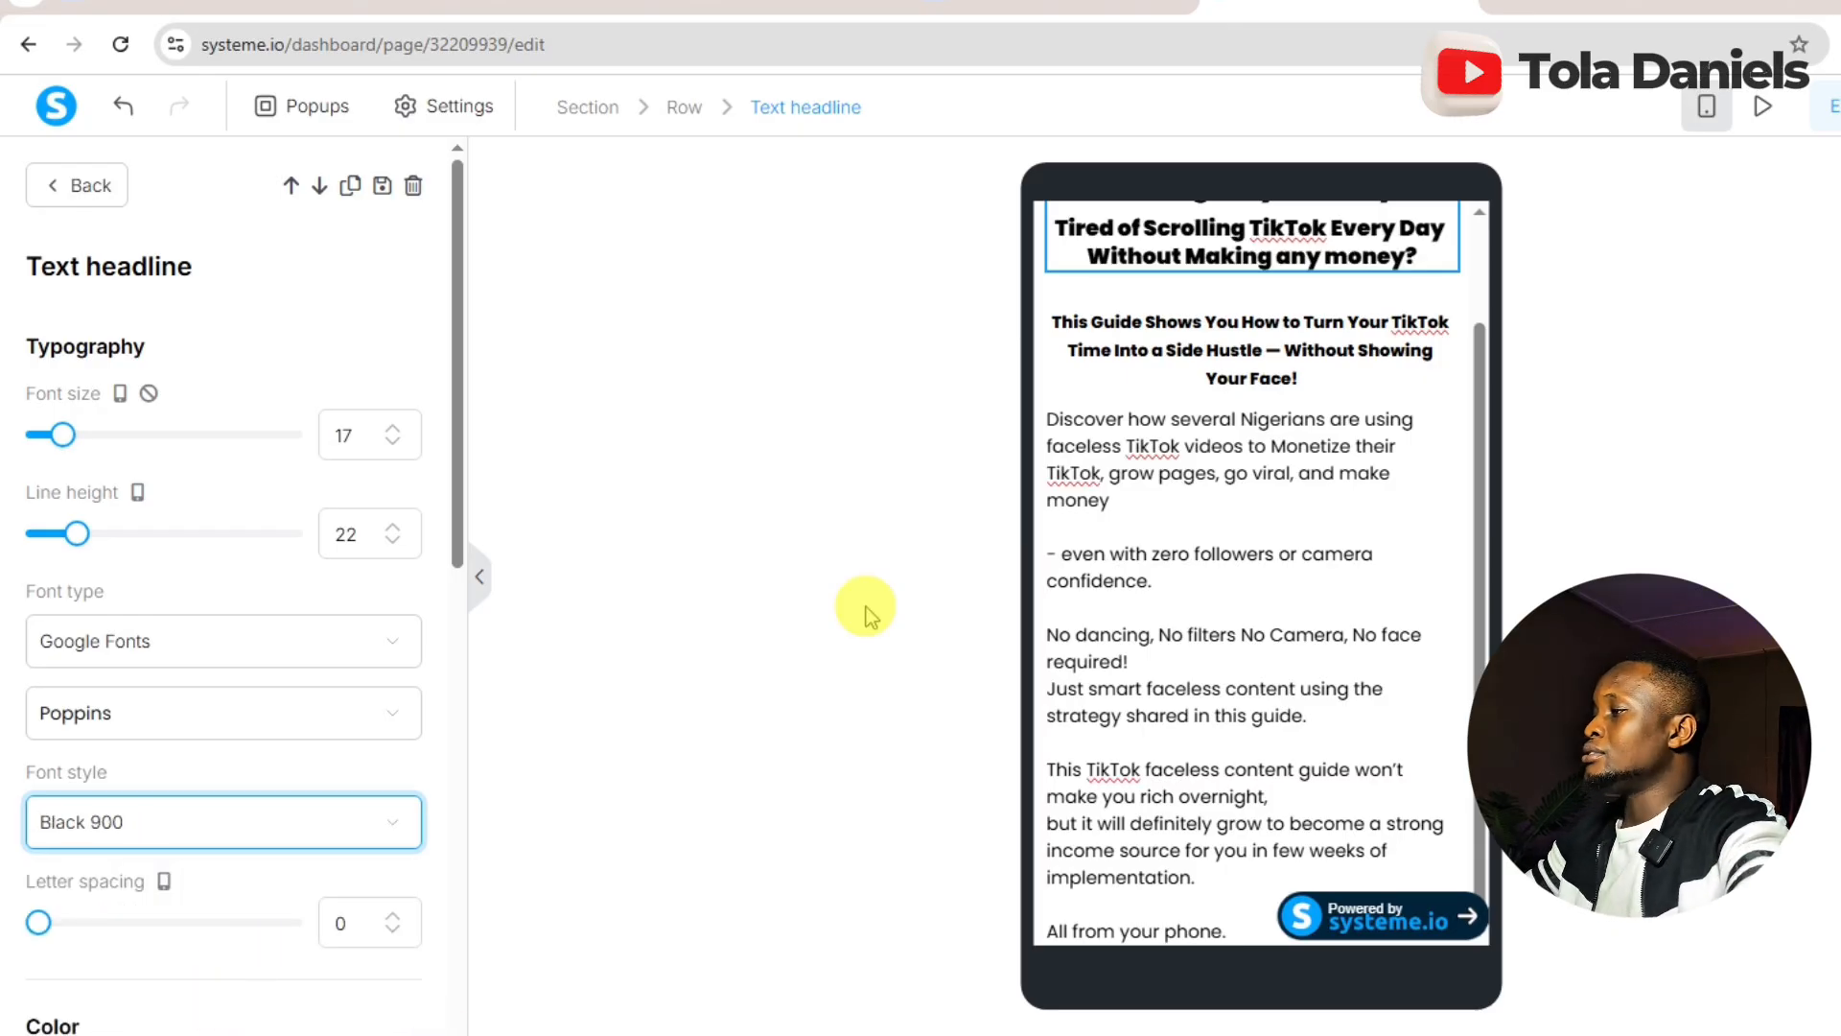
- Switch to the Google Docs document and copy the text from "Turn Your TikTok Time Into Money" through "Without Showing Your Face!"
click(1186, 361)
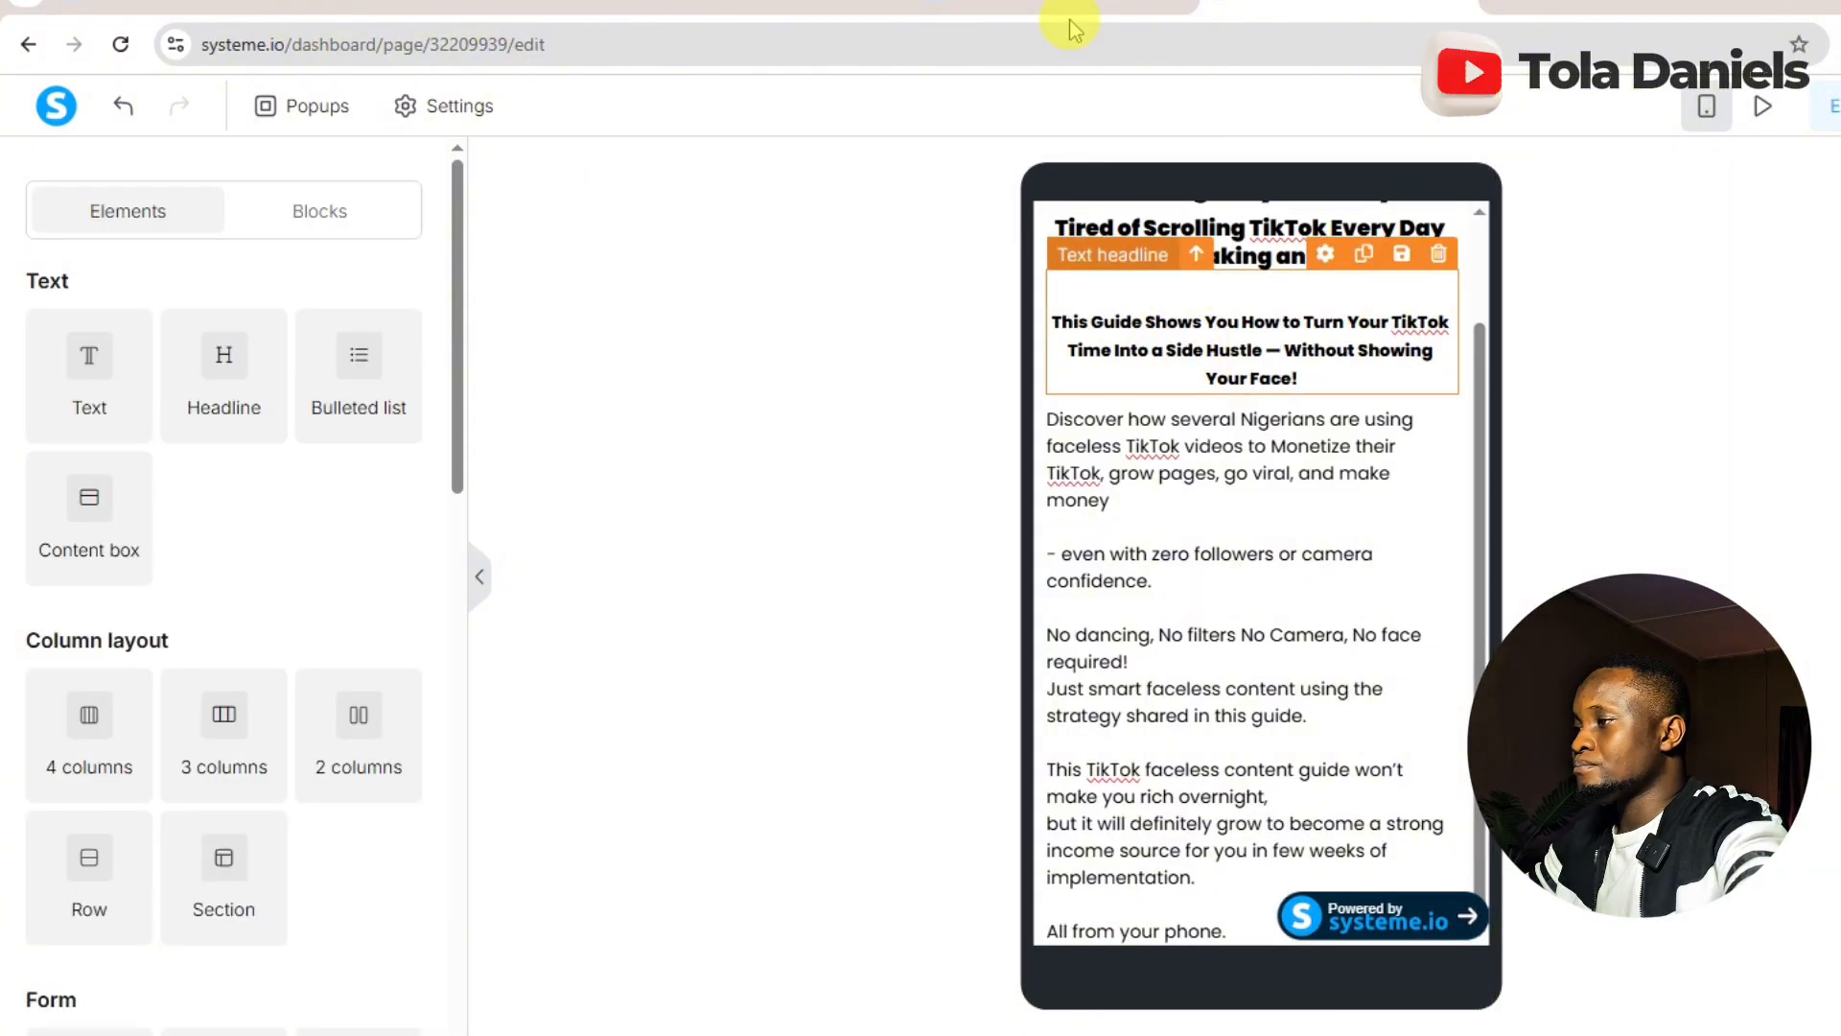
click(1049, 6)
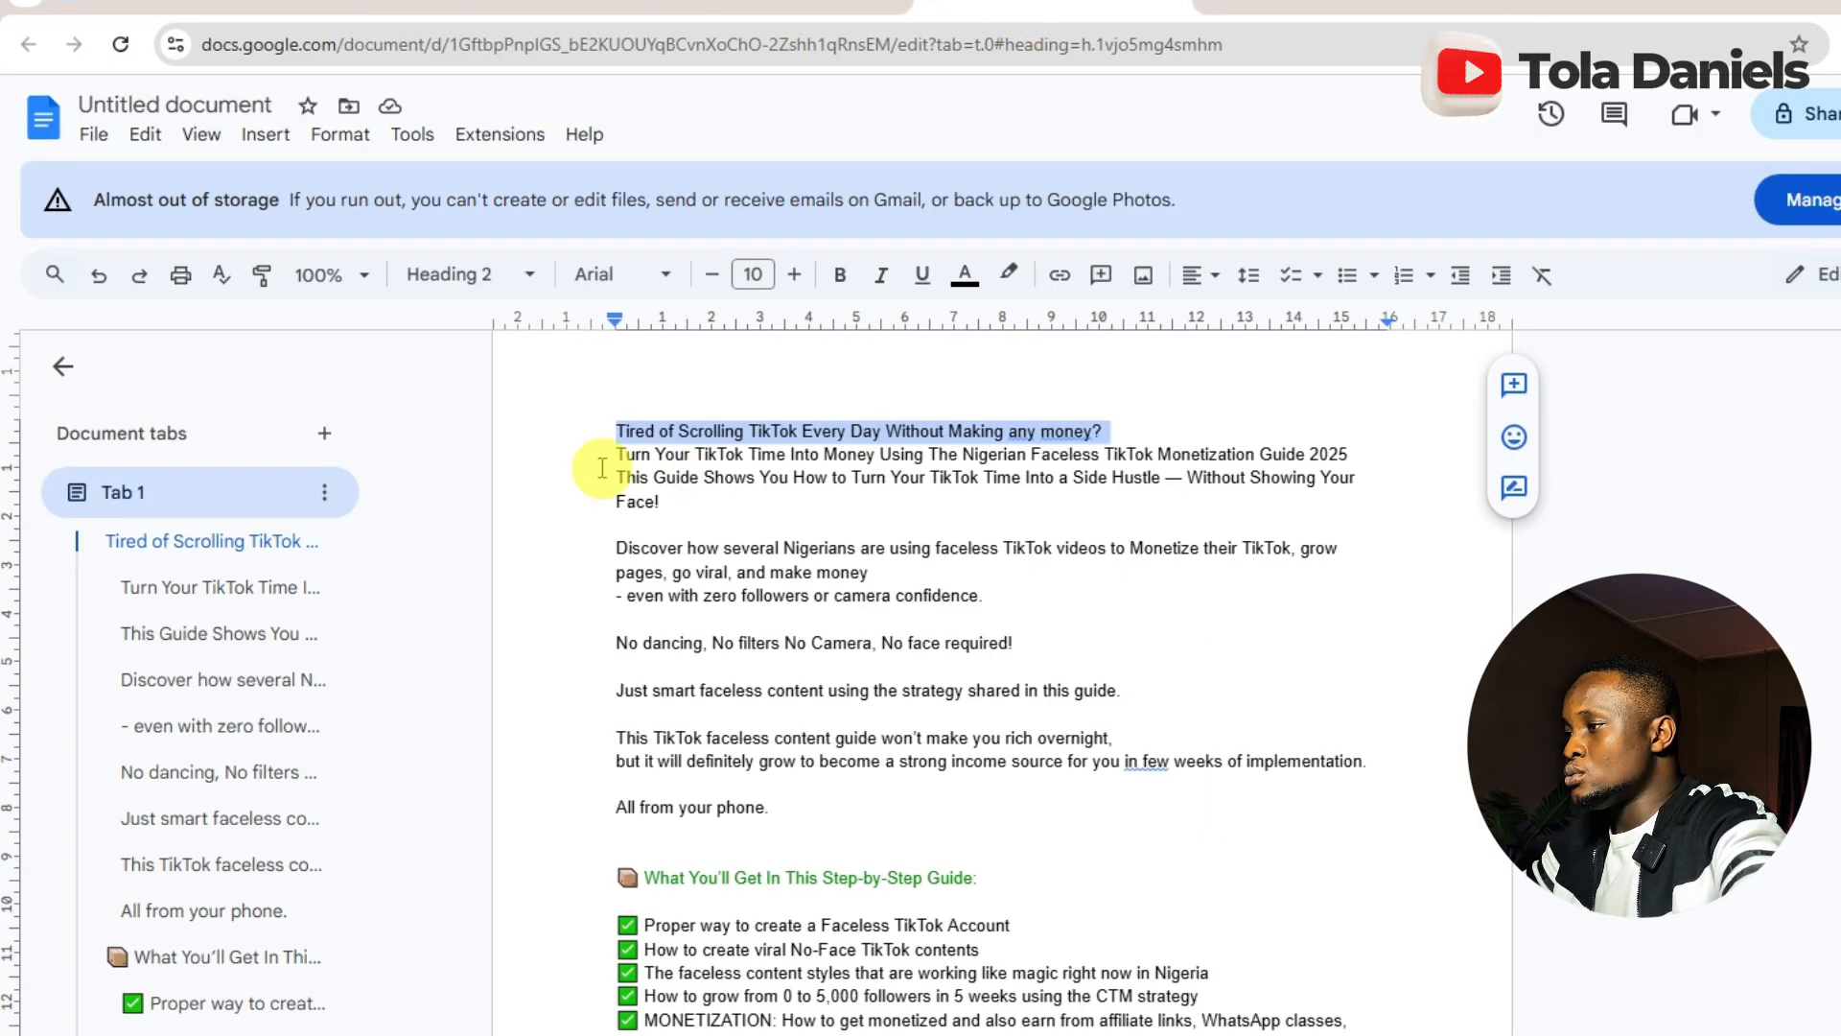
drag(617, 455, 664, 500)
key(ctrl+c)
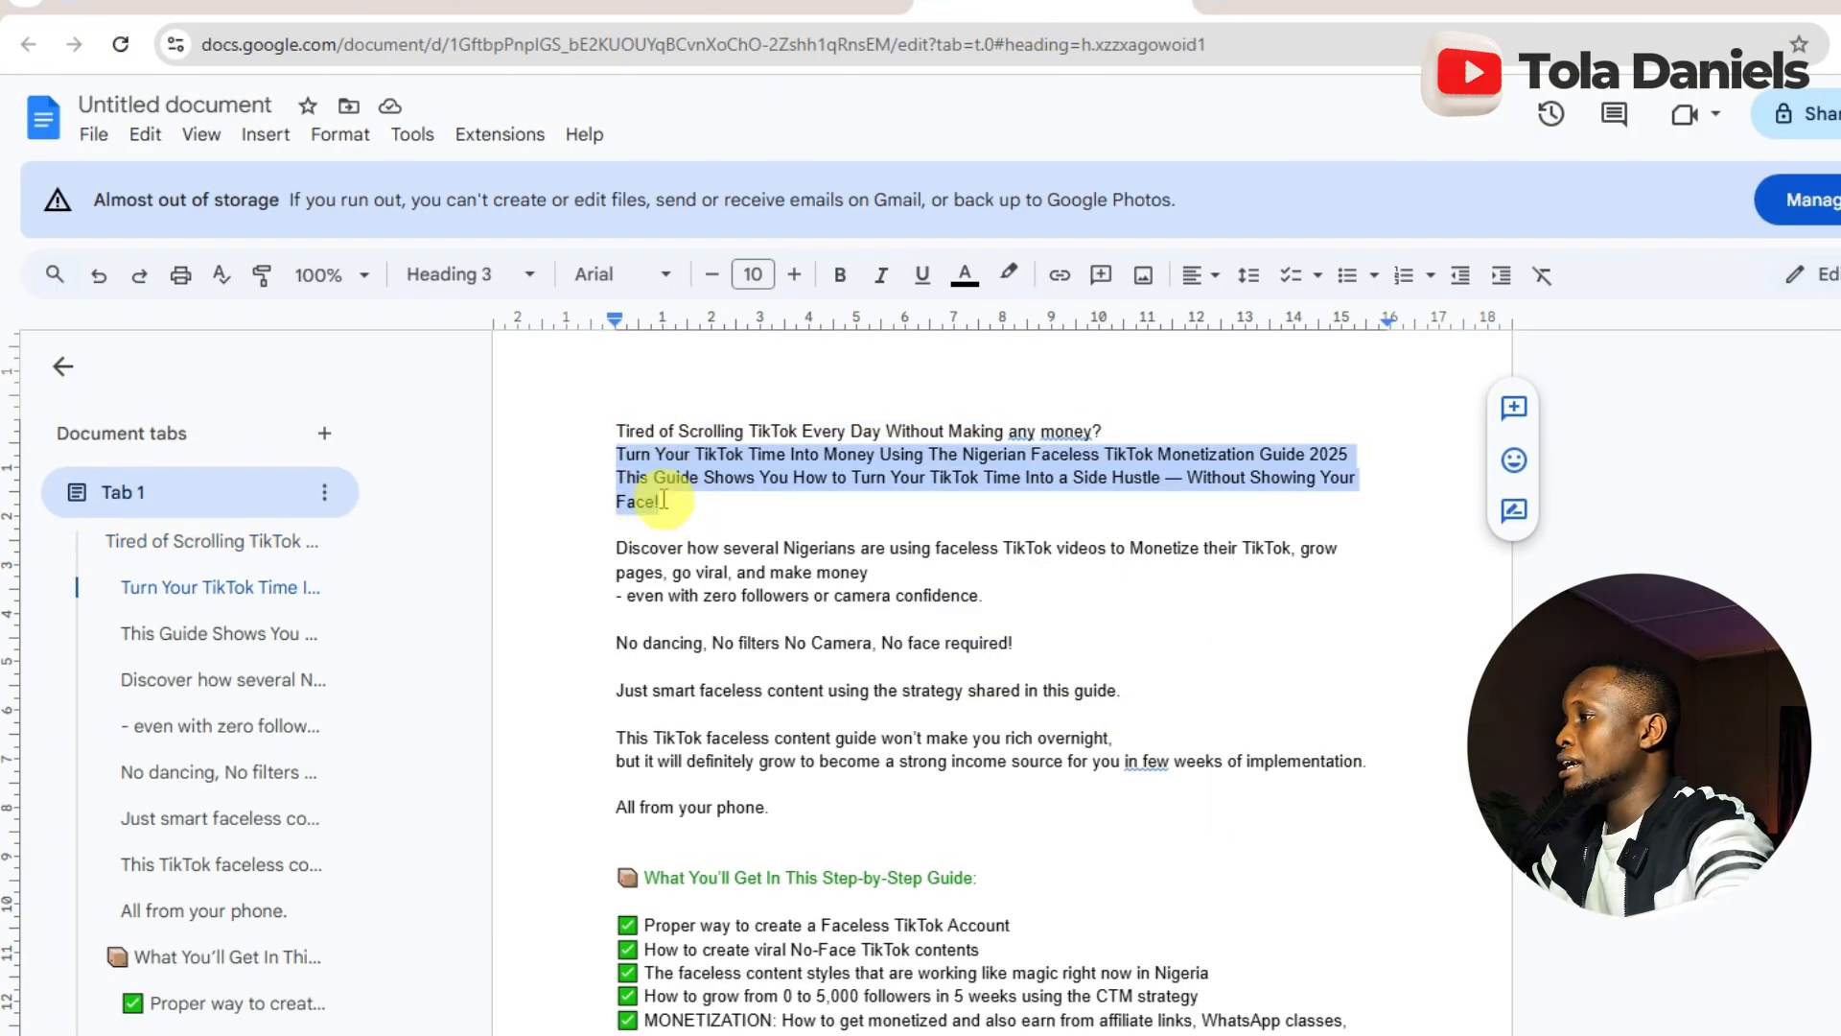
- Switch to the systeme.io editor and replace the "This Guide Shows You" headline's entire text with the copied lines
click(1331, 4)
click(1160, 343)
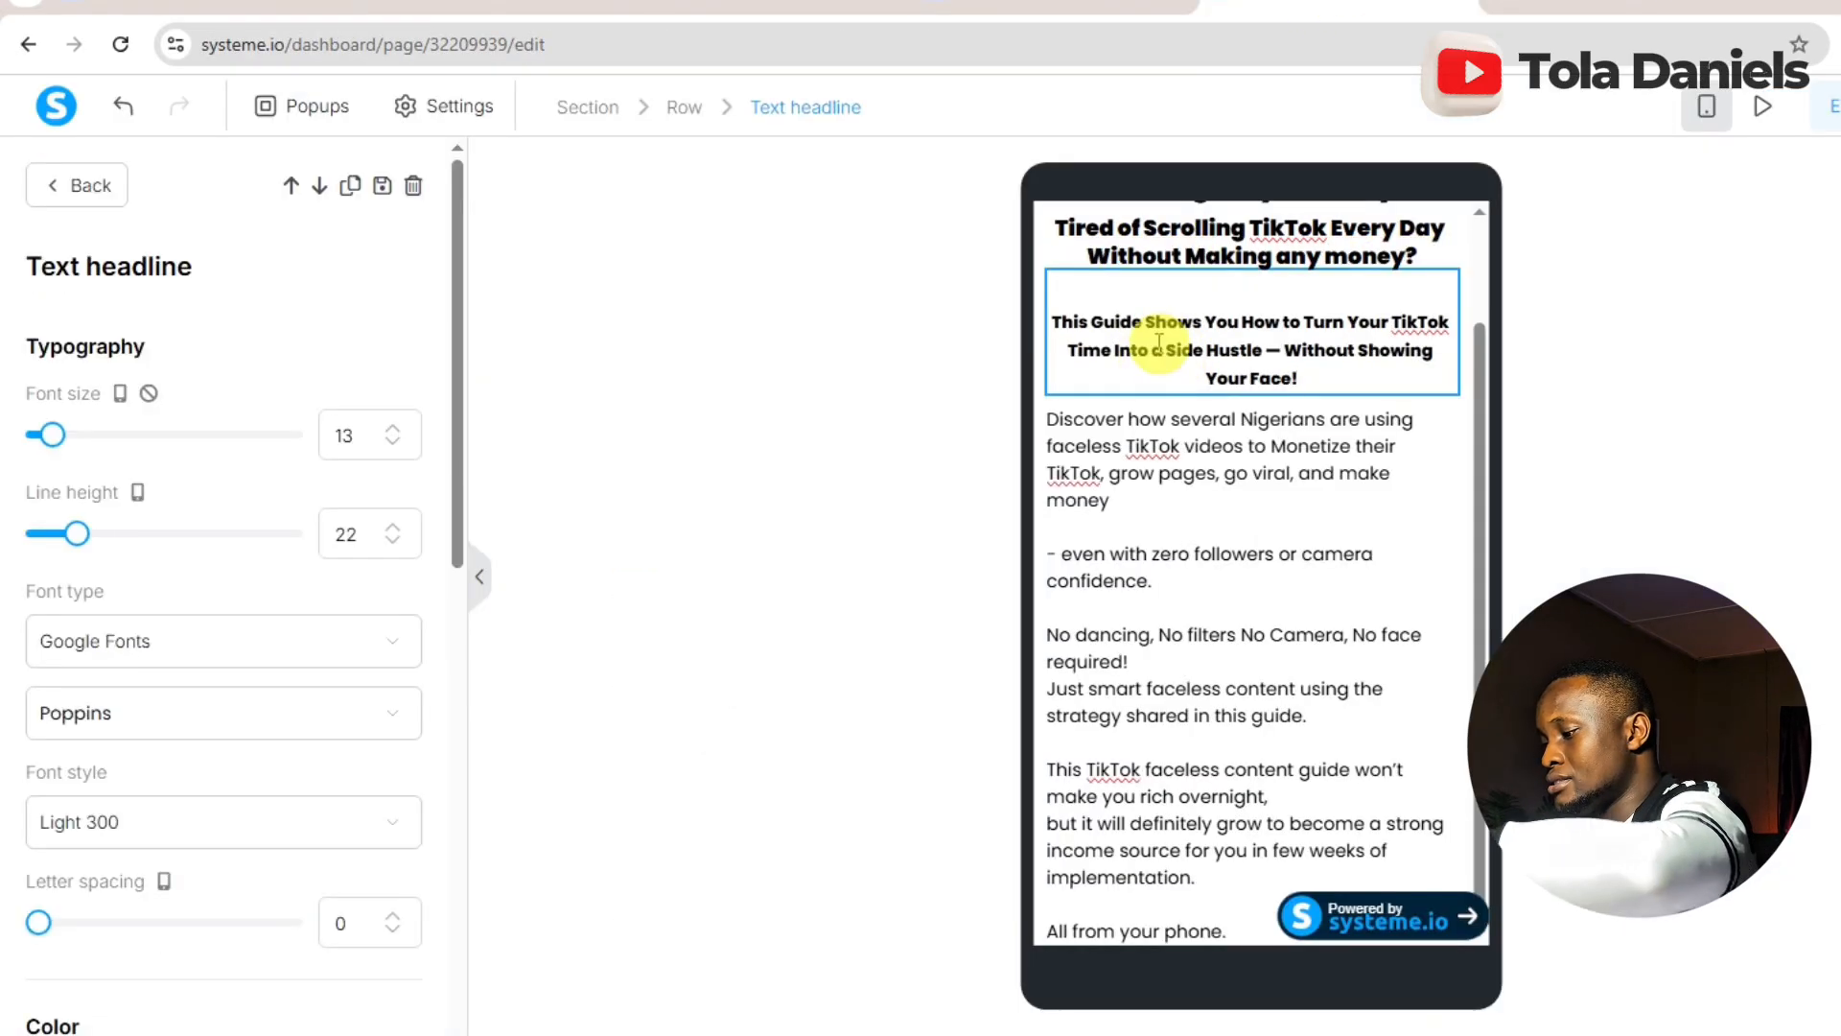
key(ctrl+a)
key(ctrl+v)
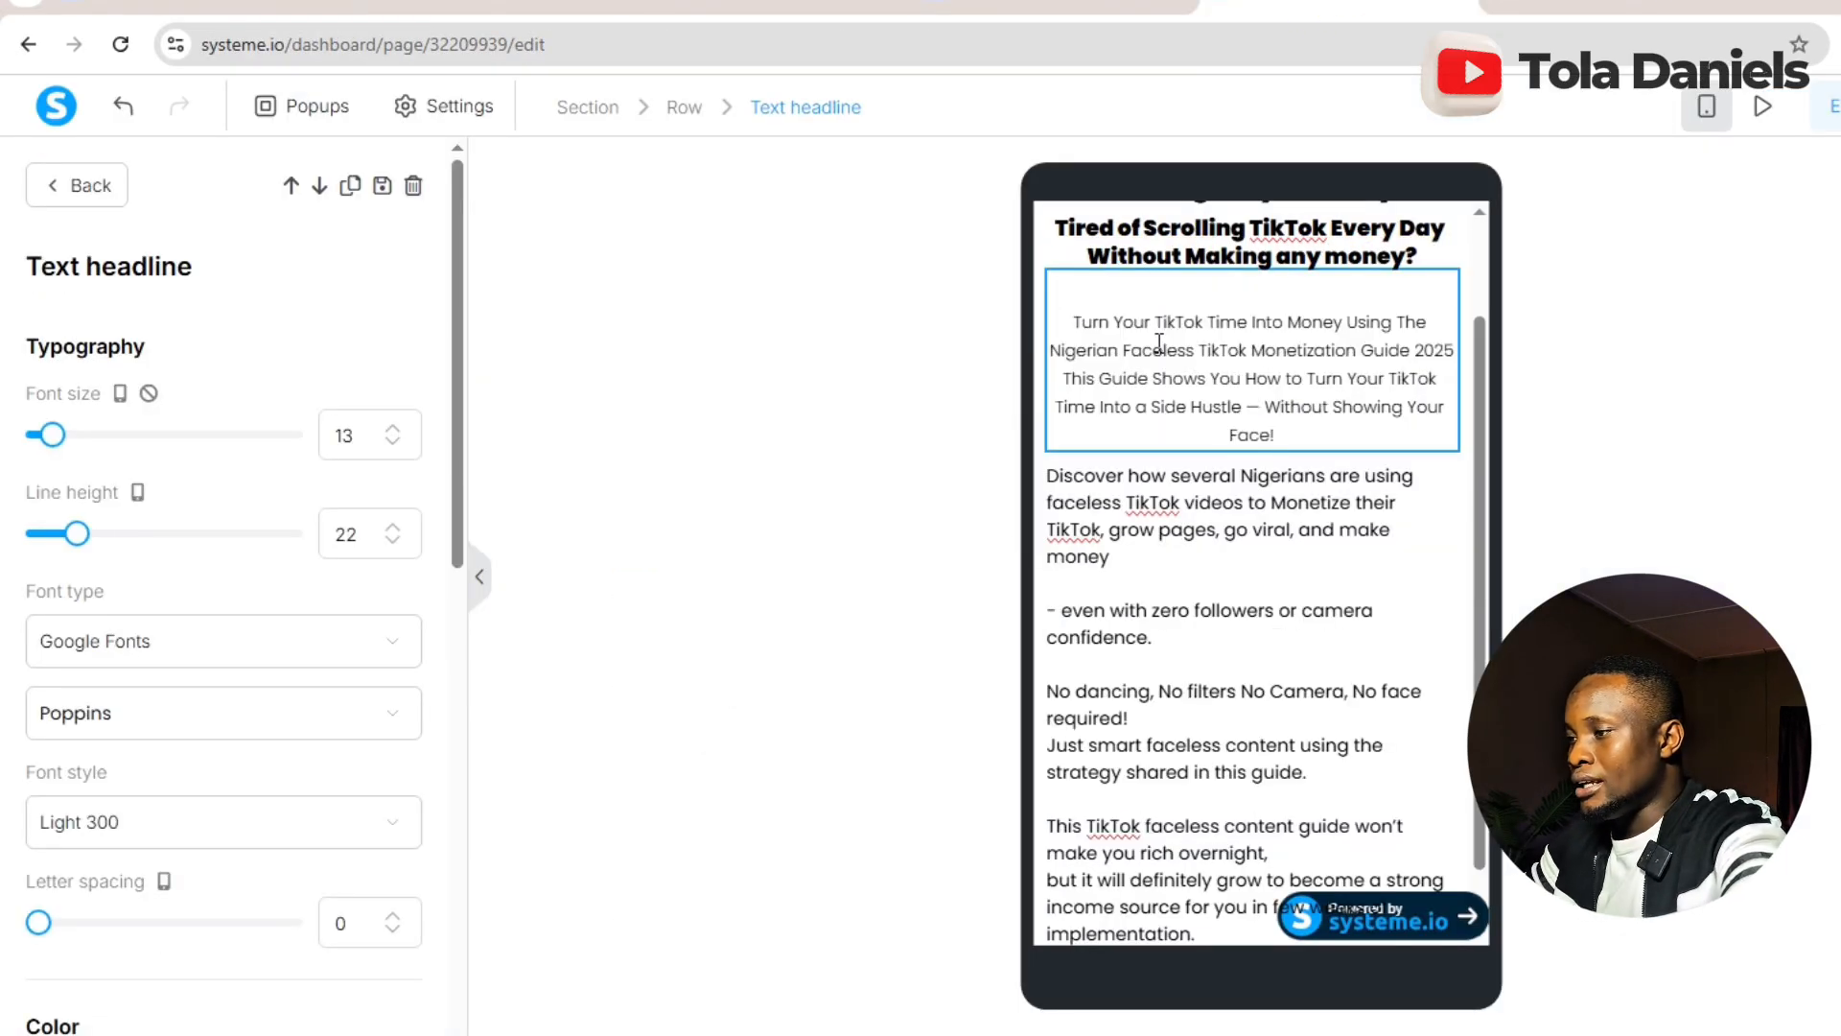
- Try the Medium 500 Poppins font style on the replaced two-sentence headline
click(236, 827)
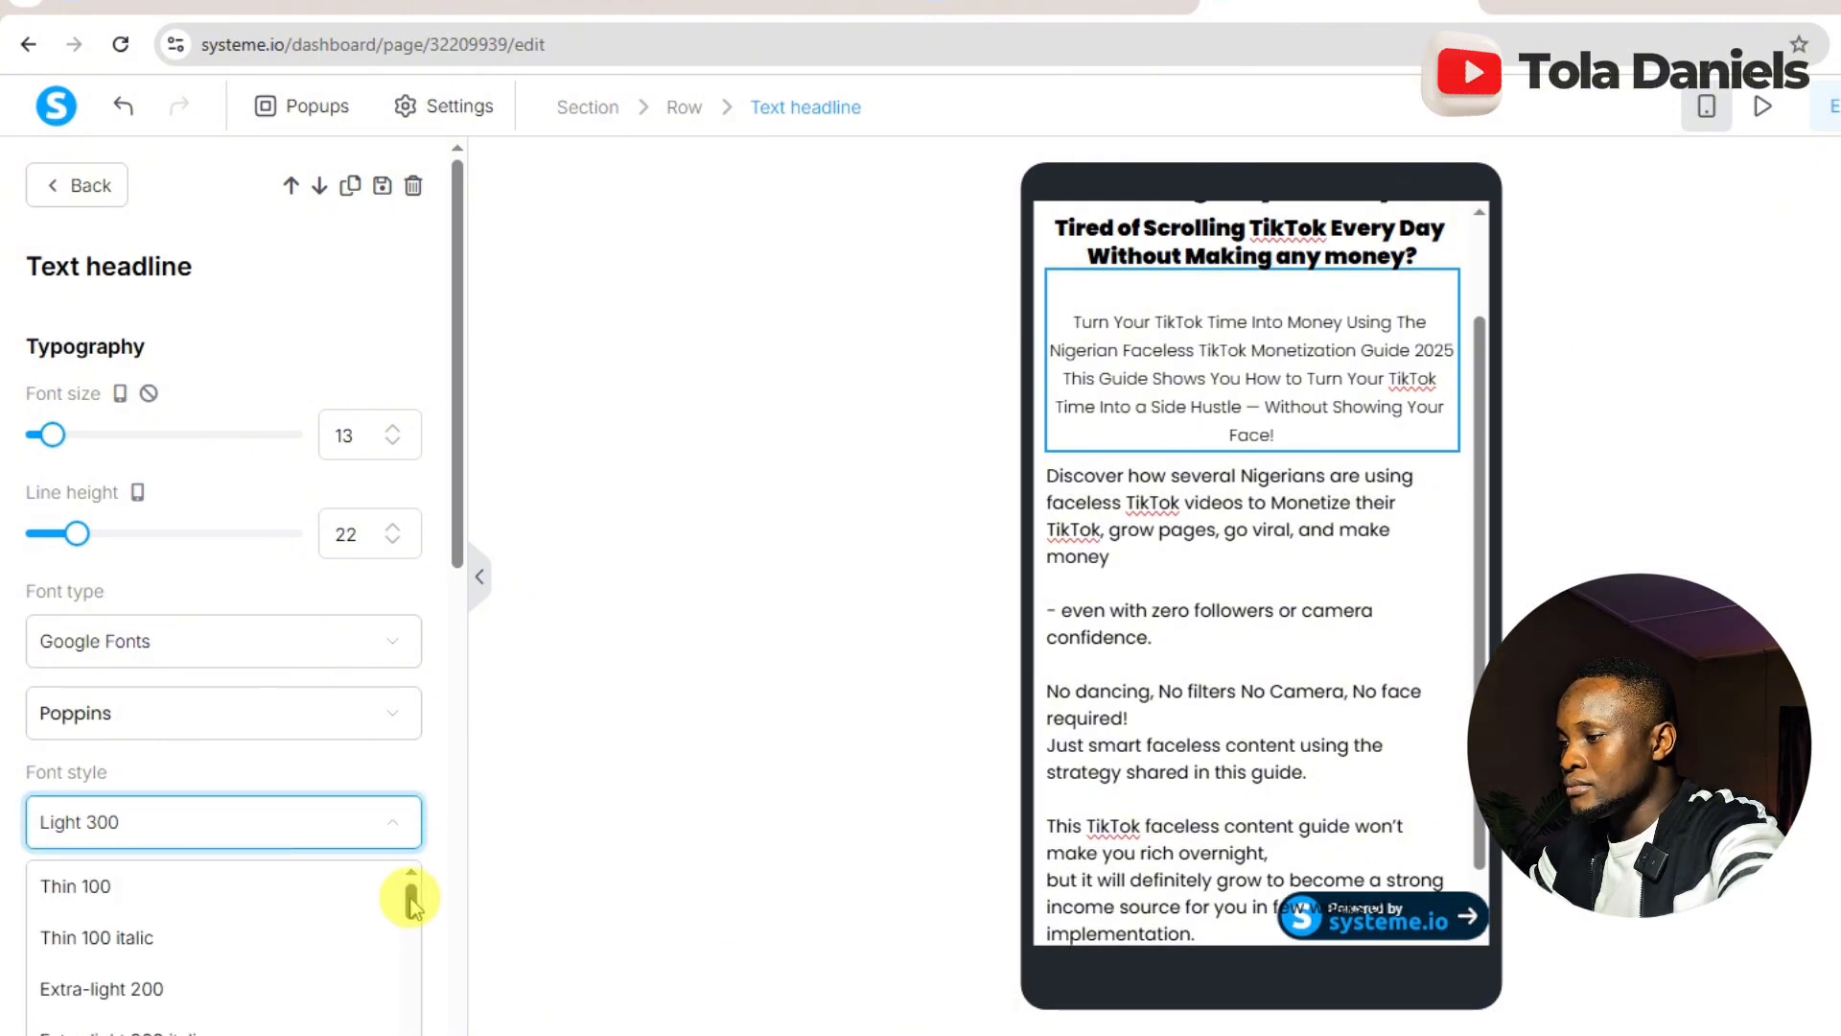
drag(413, 902, 414, 975)
click(257, 937)
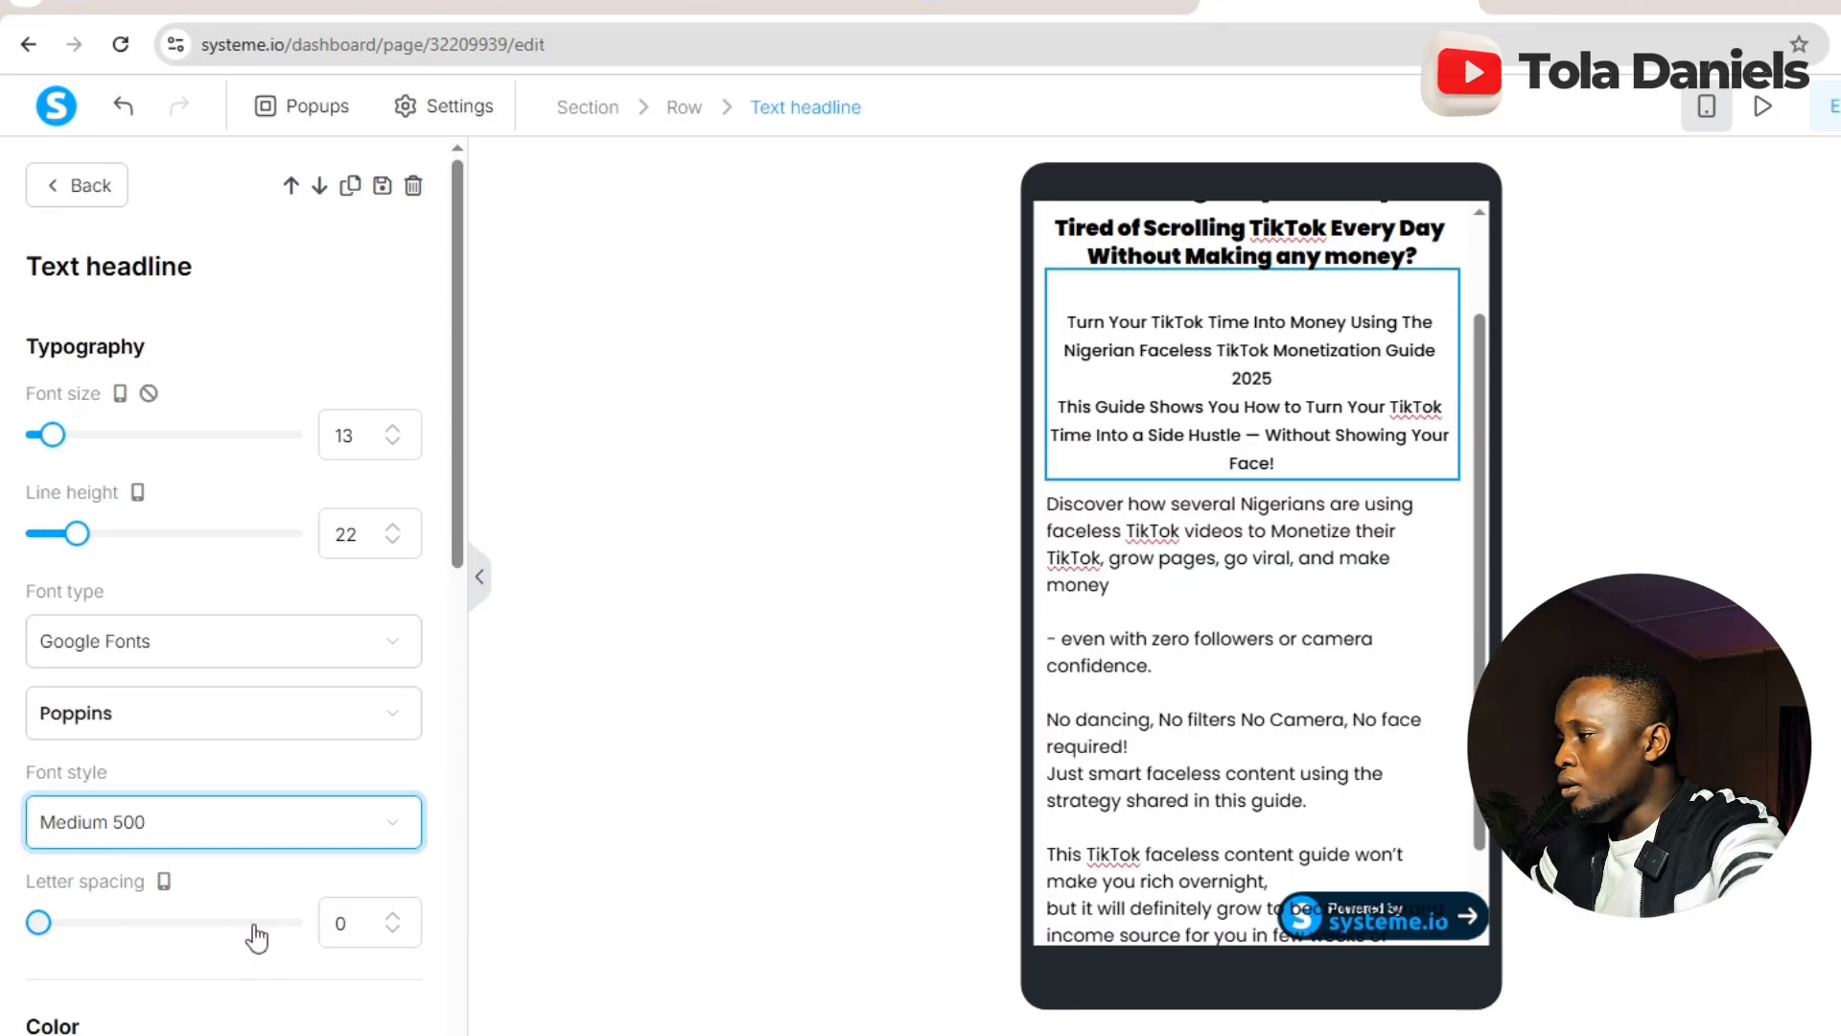
- Set the font style of the headline above the body text to Semi-bold 600
click(322, 822)
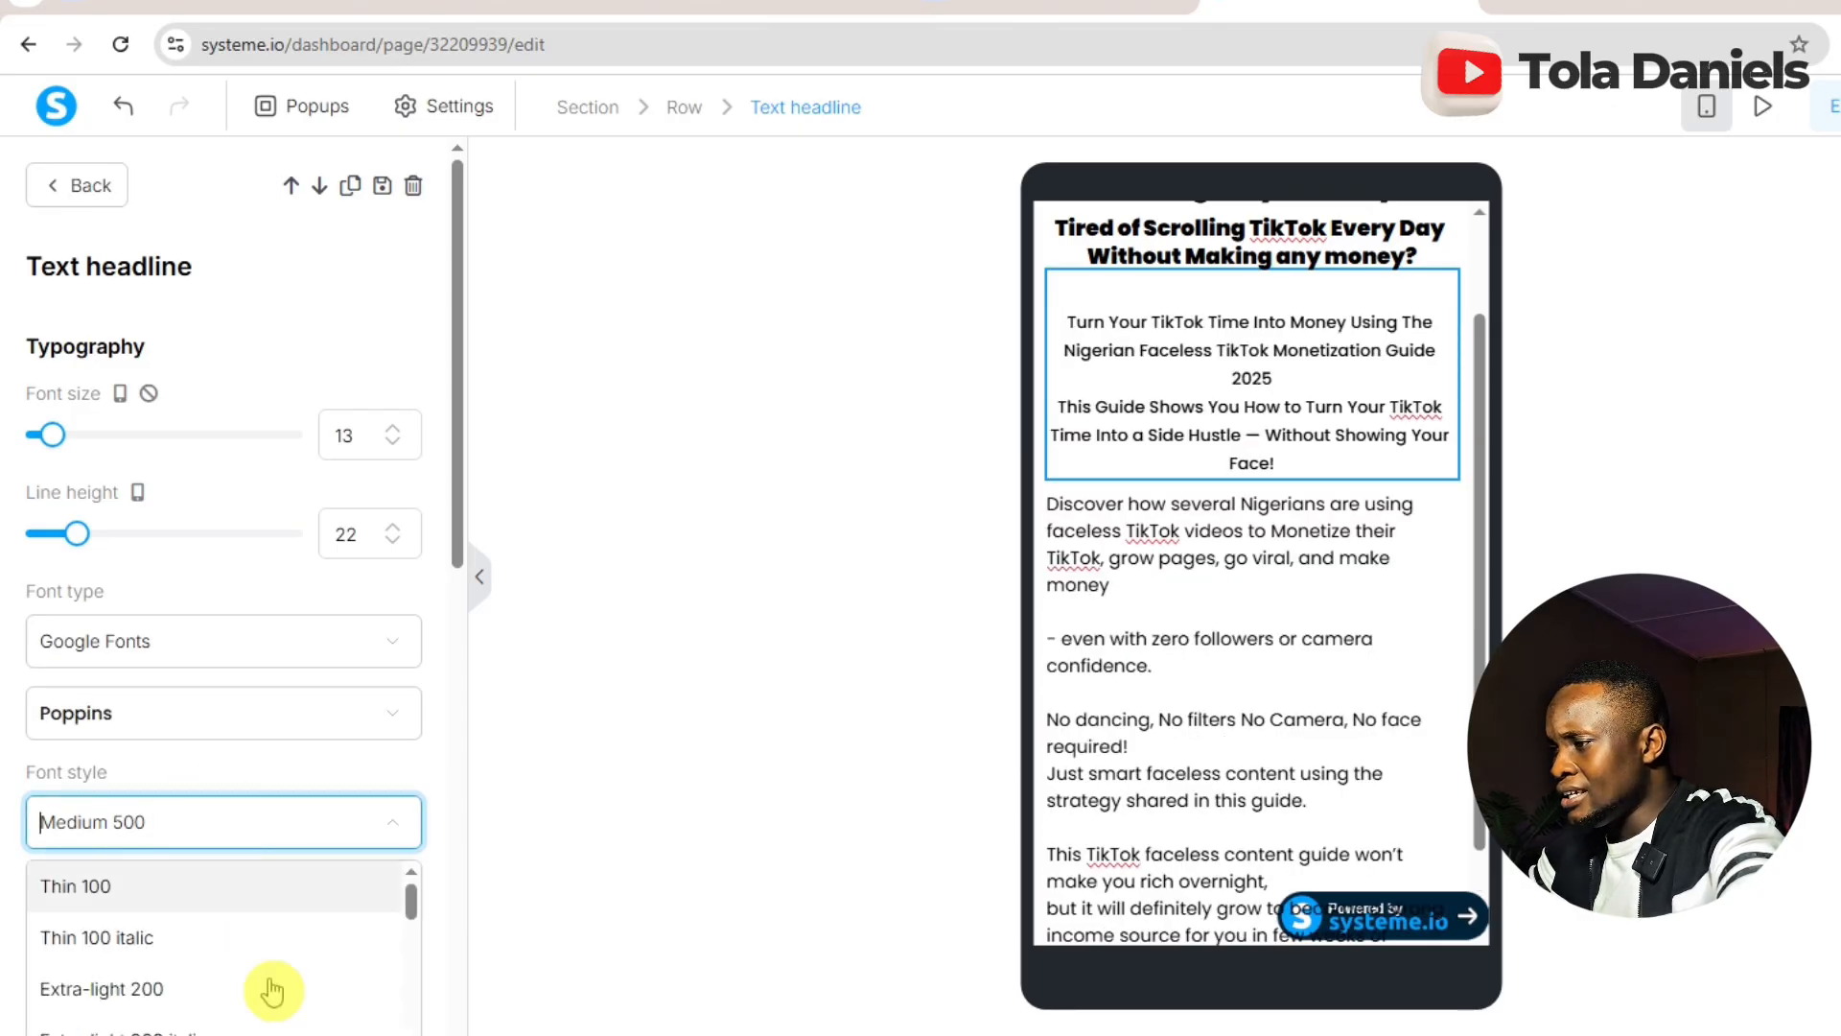
drag(408, 905, 413, 980)
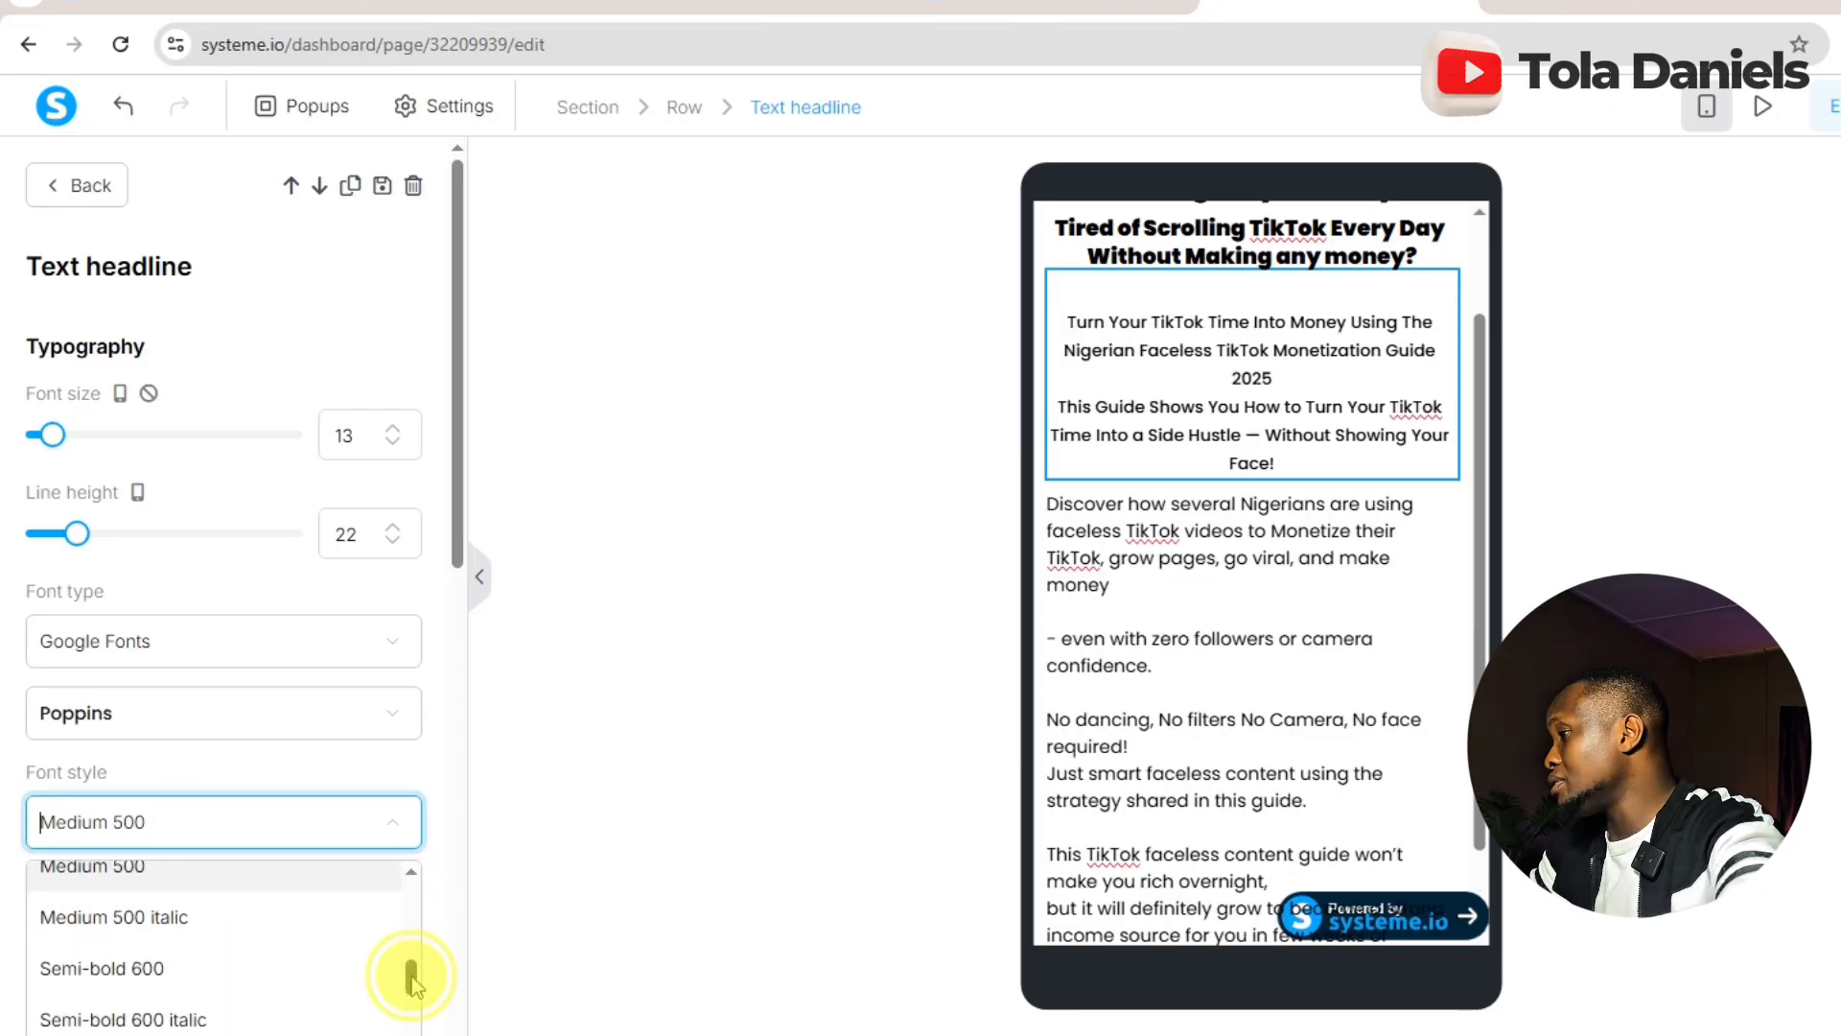
click(273, 962)
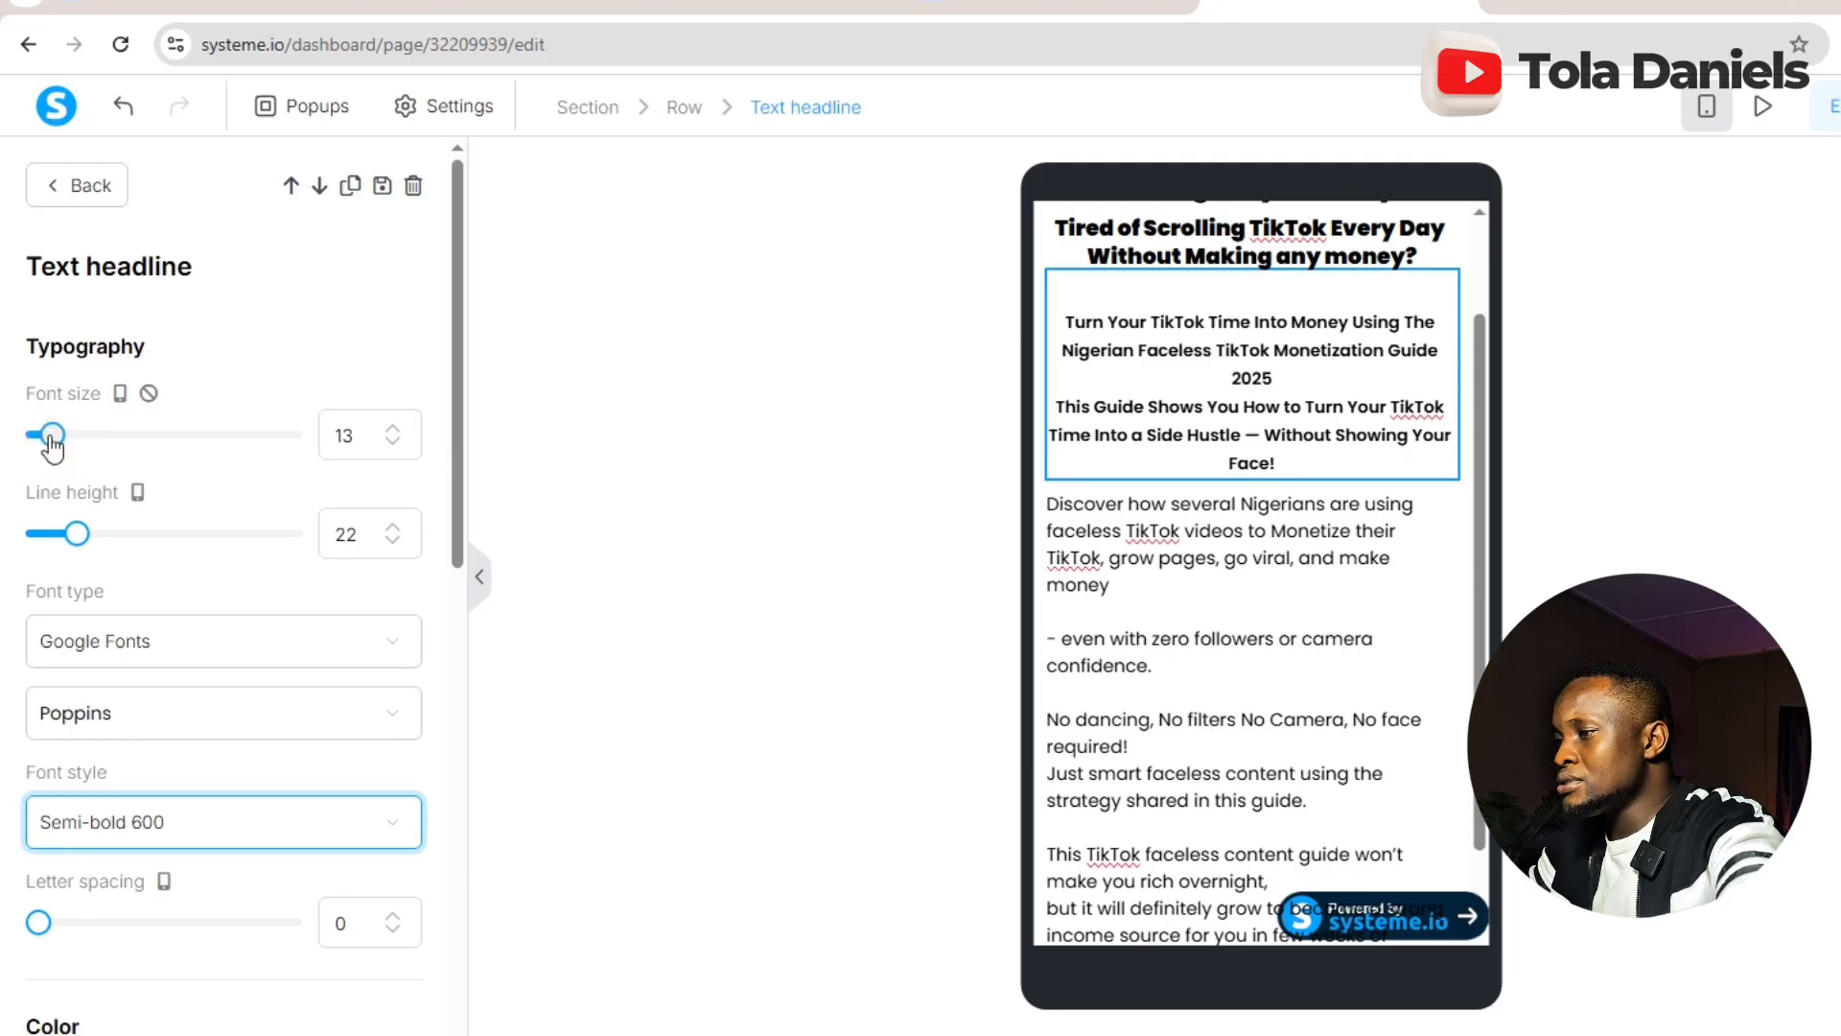
- Set the top padding of the "Turn Your TikTok Time Into Money" headline to 10
drag(460, 480, 460, 739)
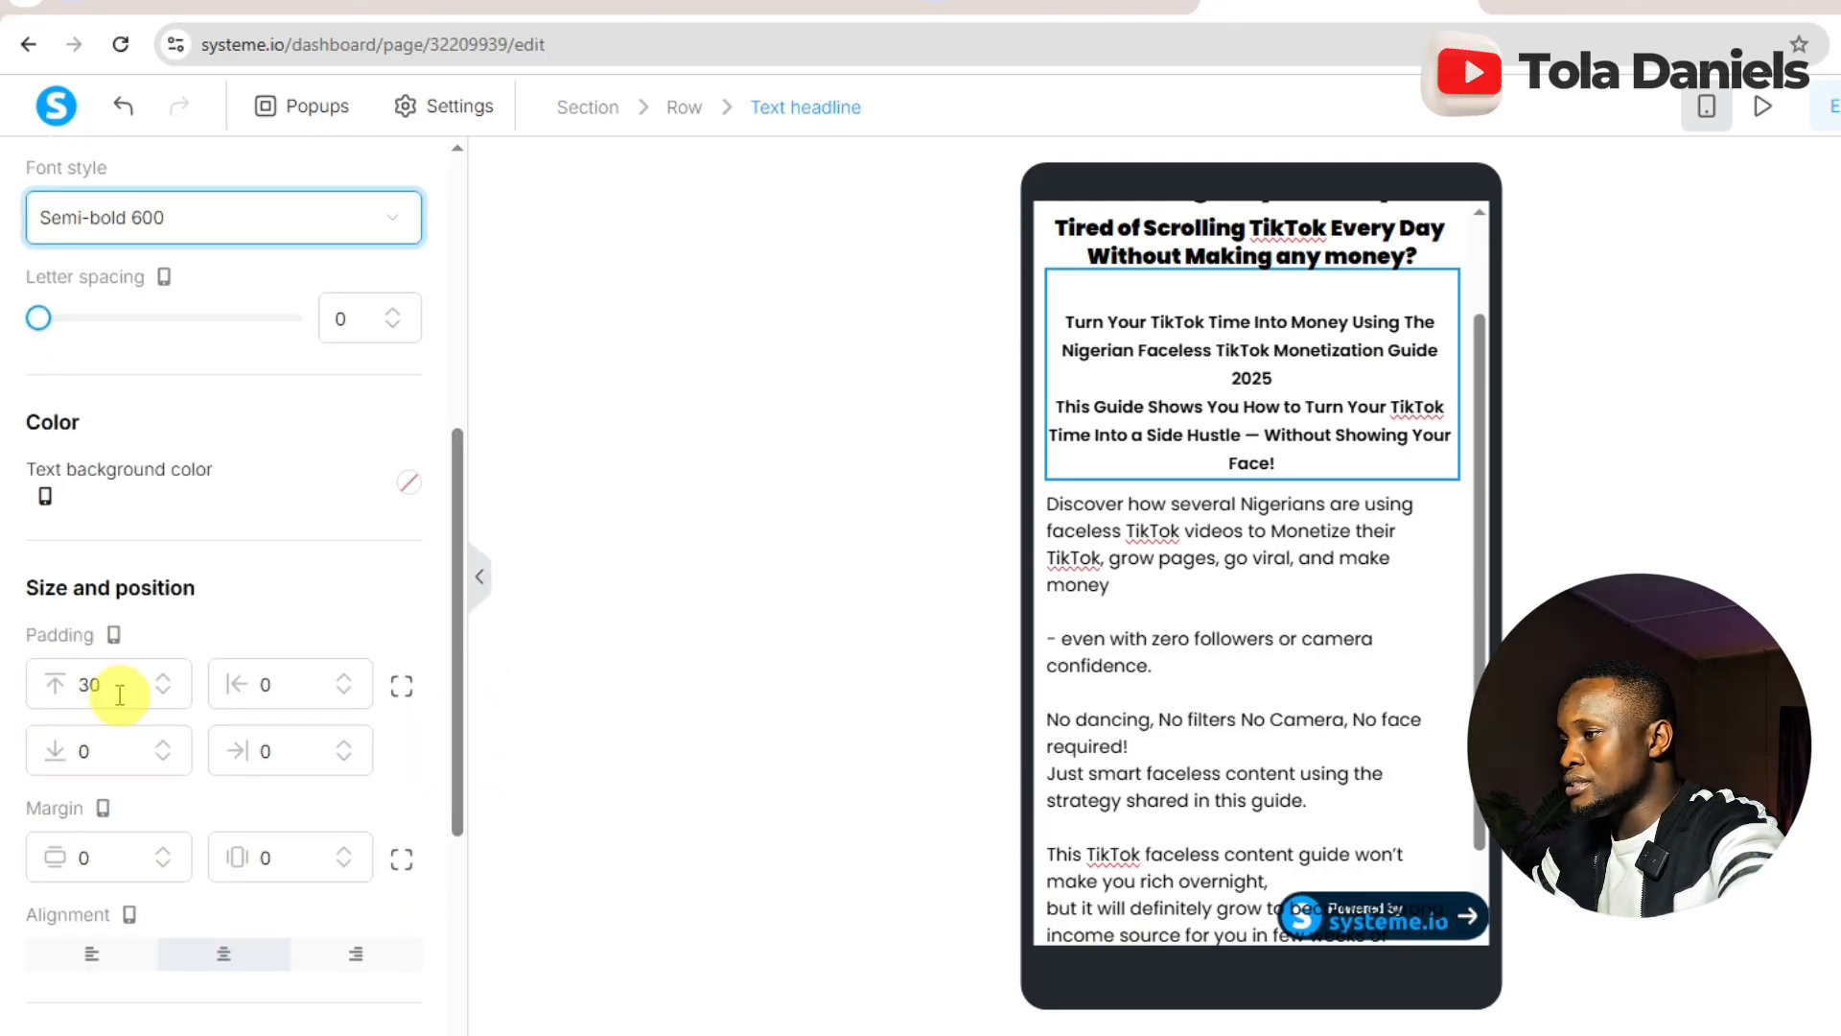
drag(118, 687, 91, 687)
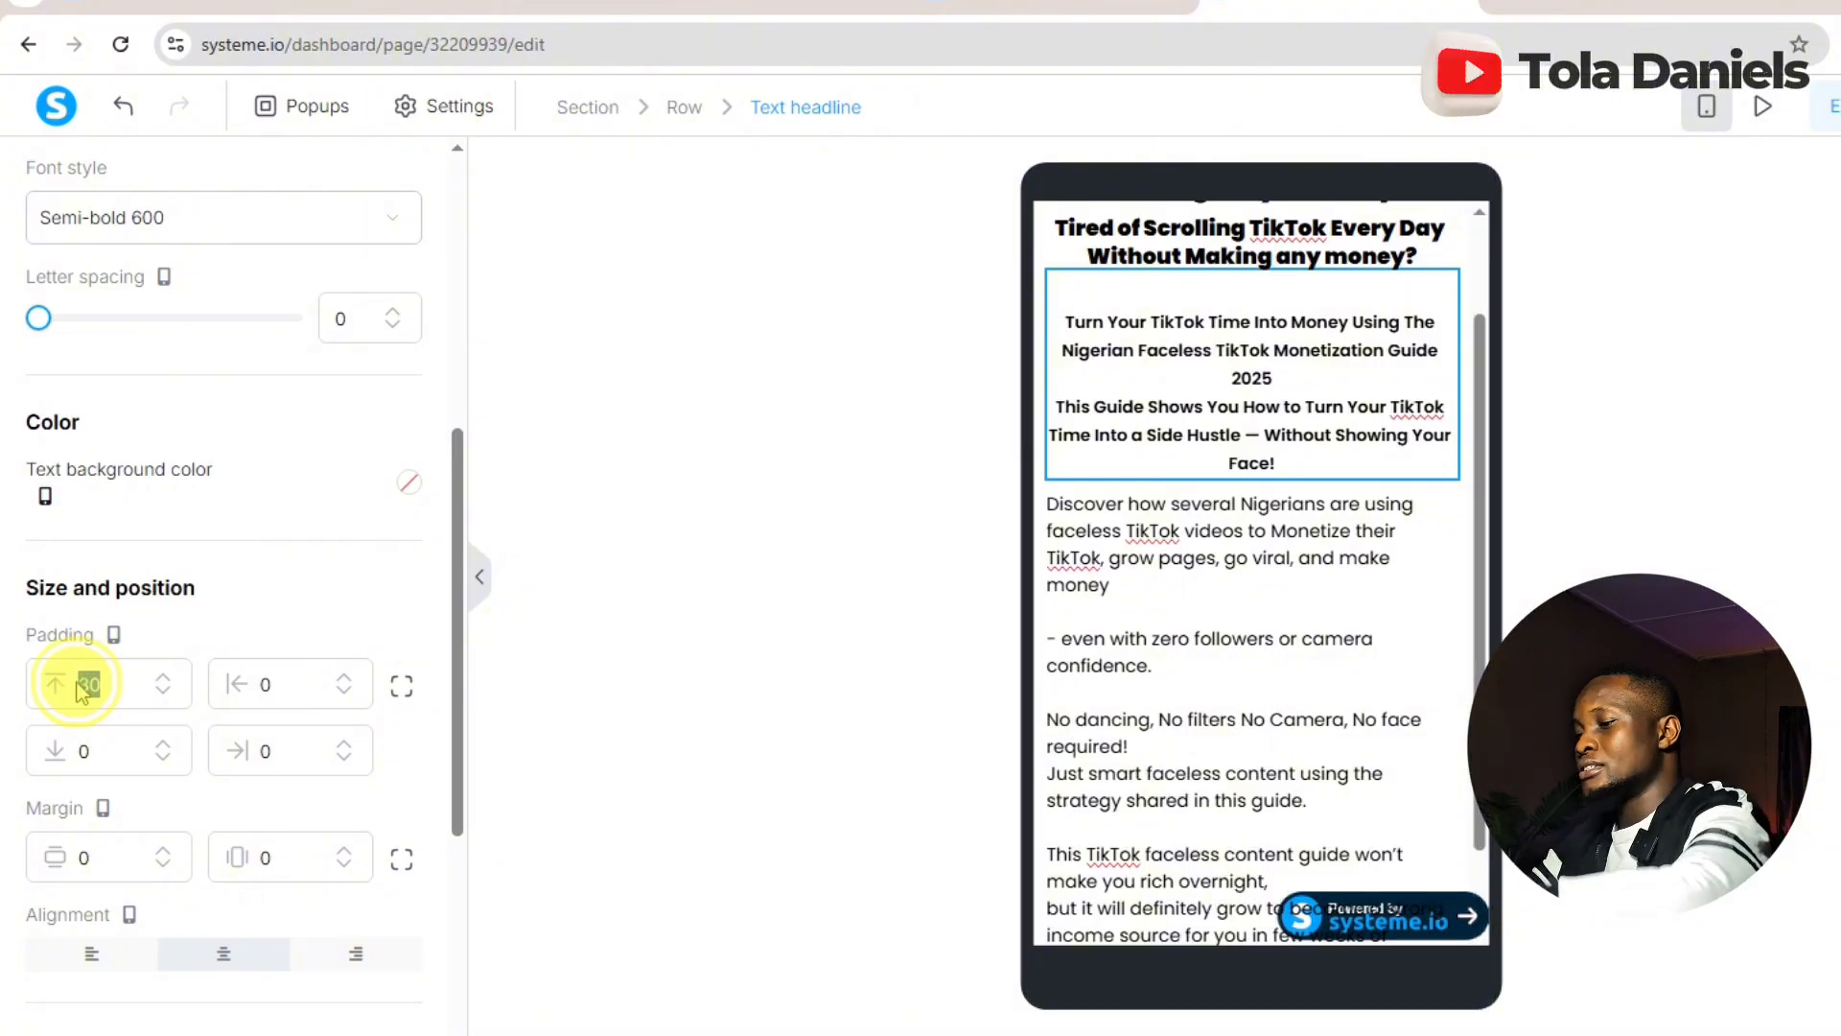
text(10)
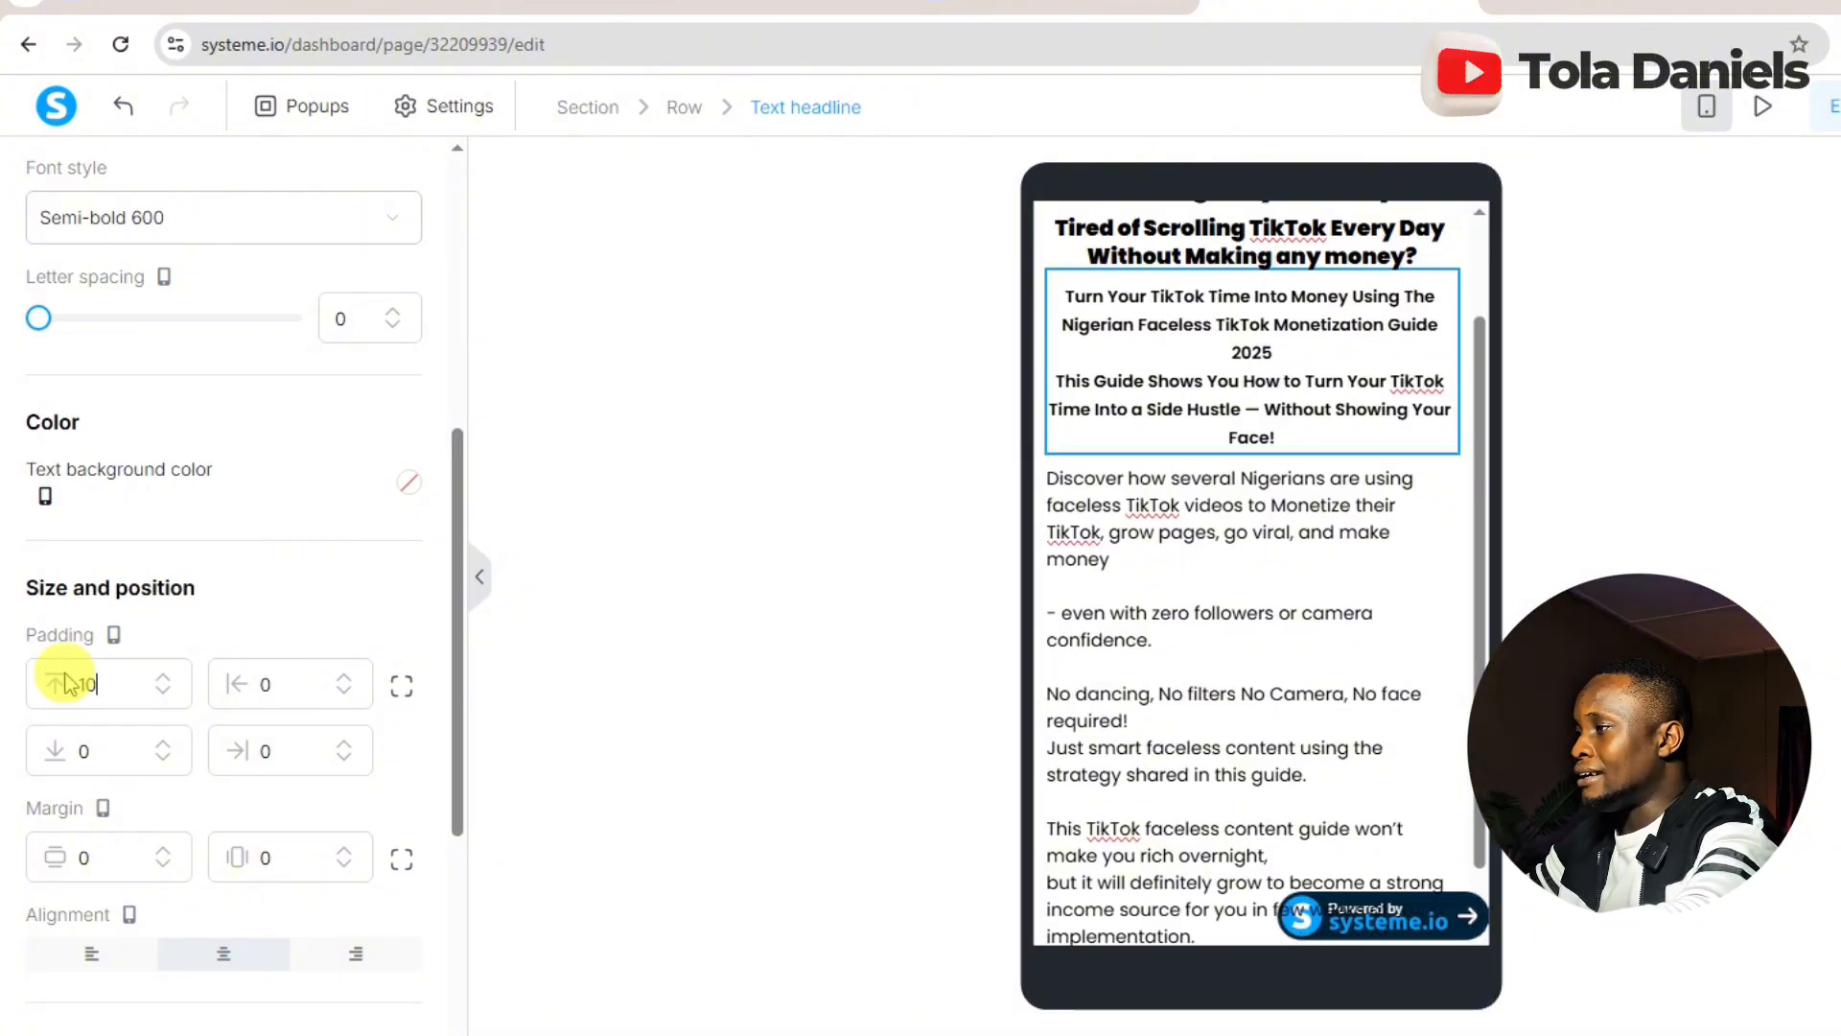
- Set the font size of the "Turn Your TikTok Time Into Money" headline to 12 and insert a blank line between its two sentences
drag(458, 489, 462, 393)
scroll(456, 259, up, 2)
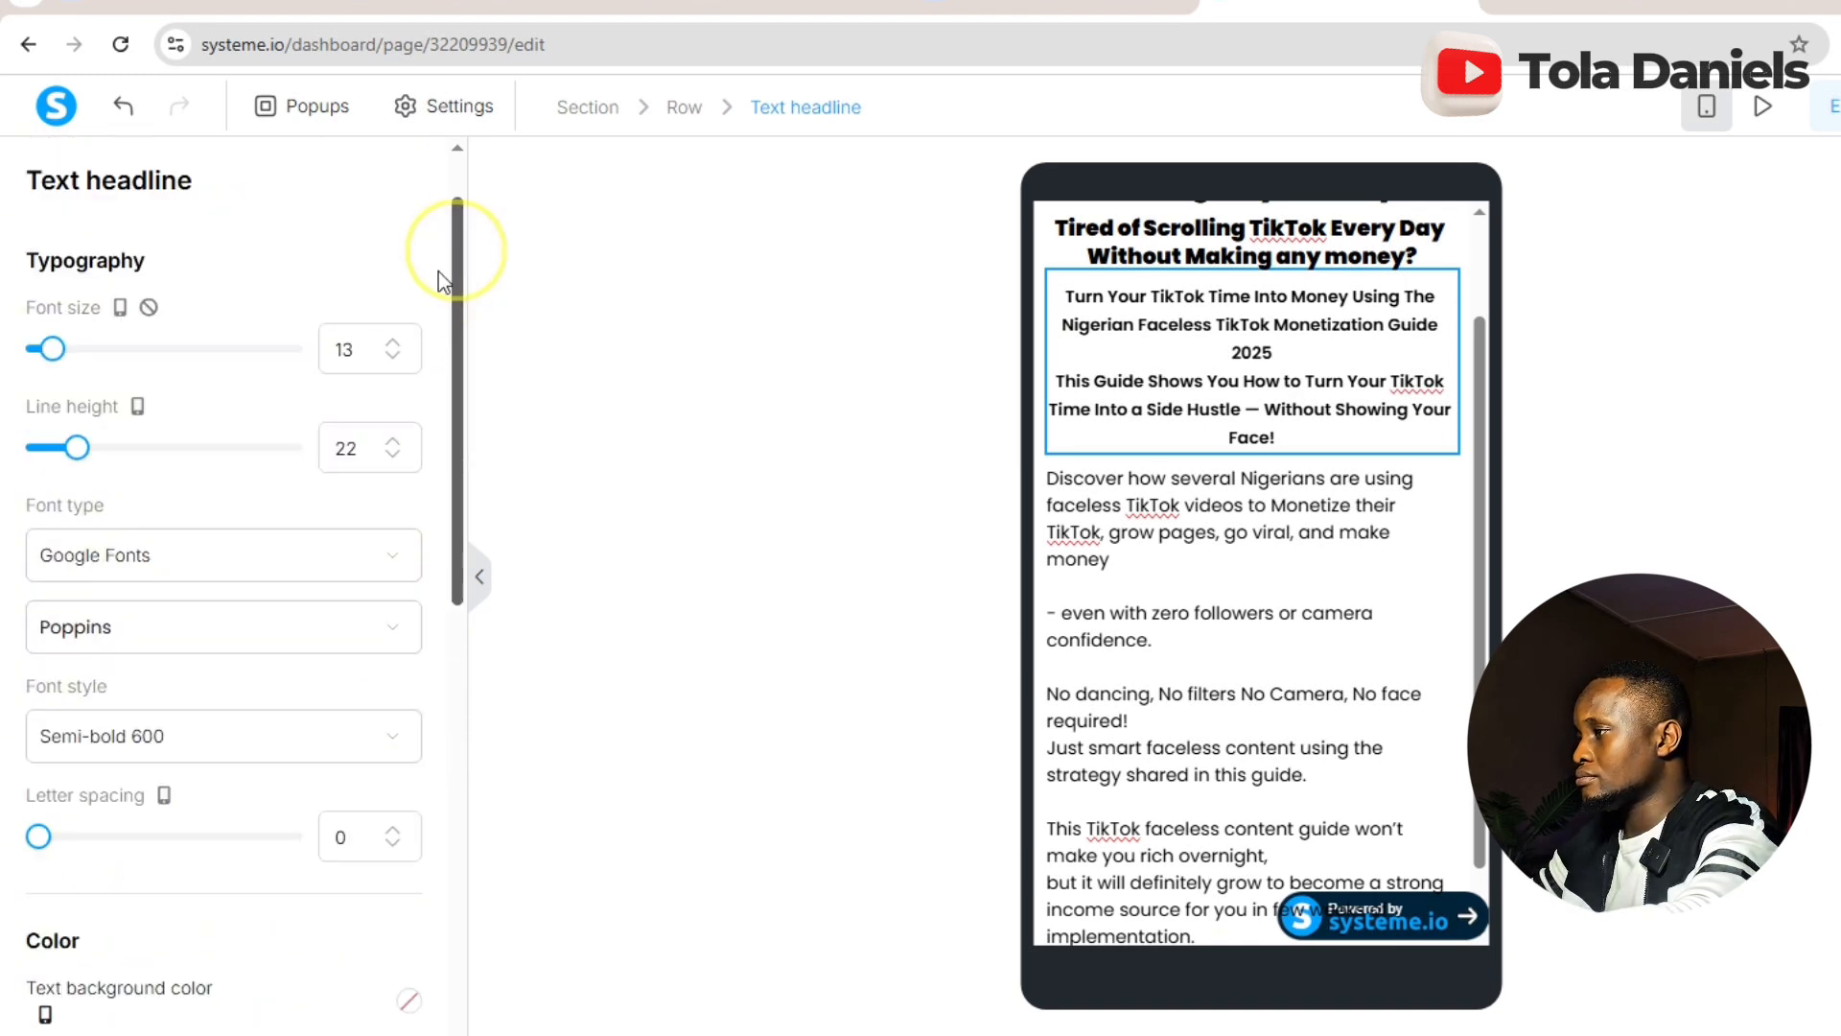
click(392, 360)
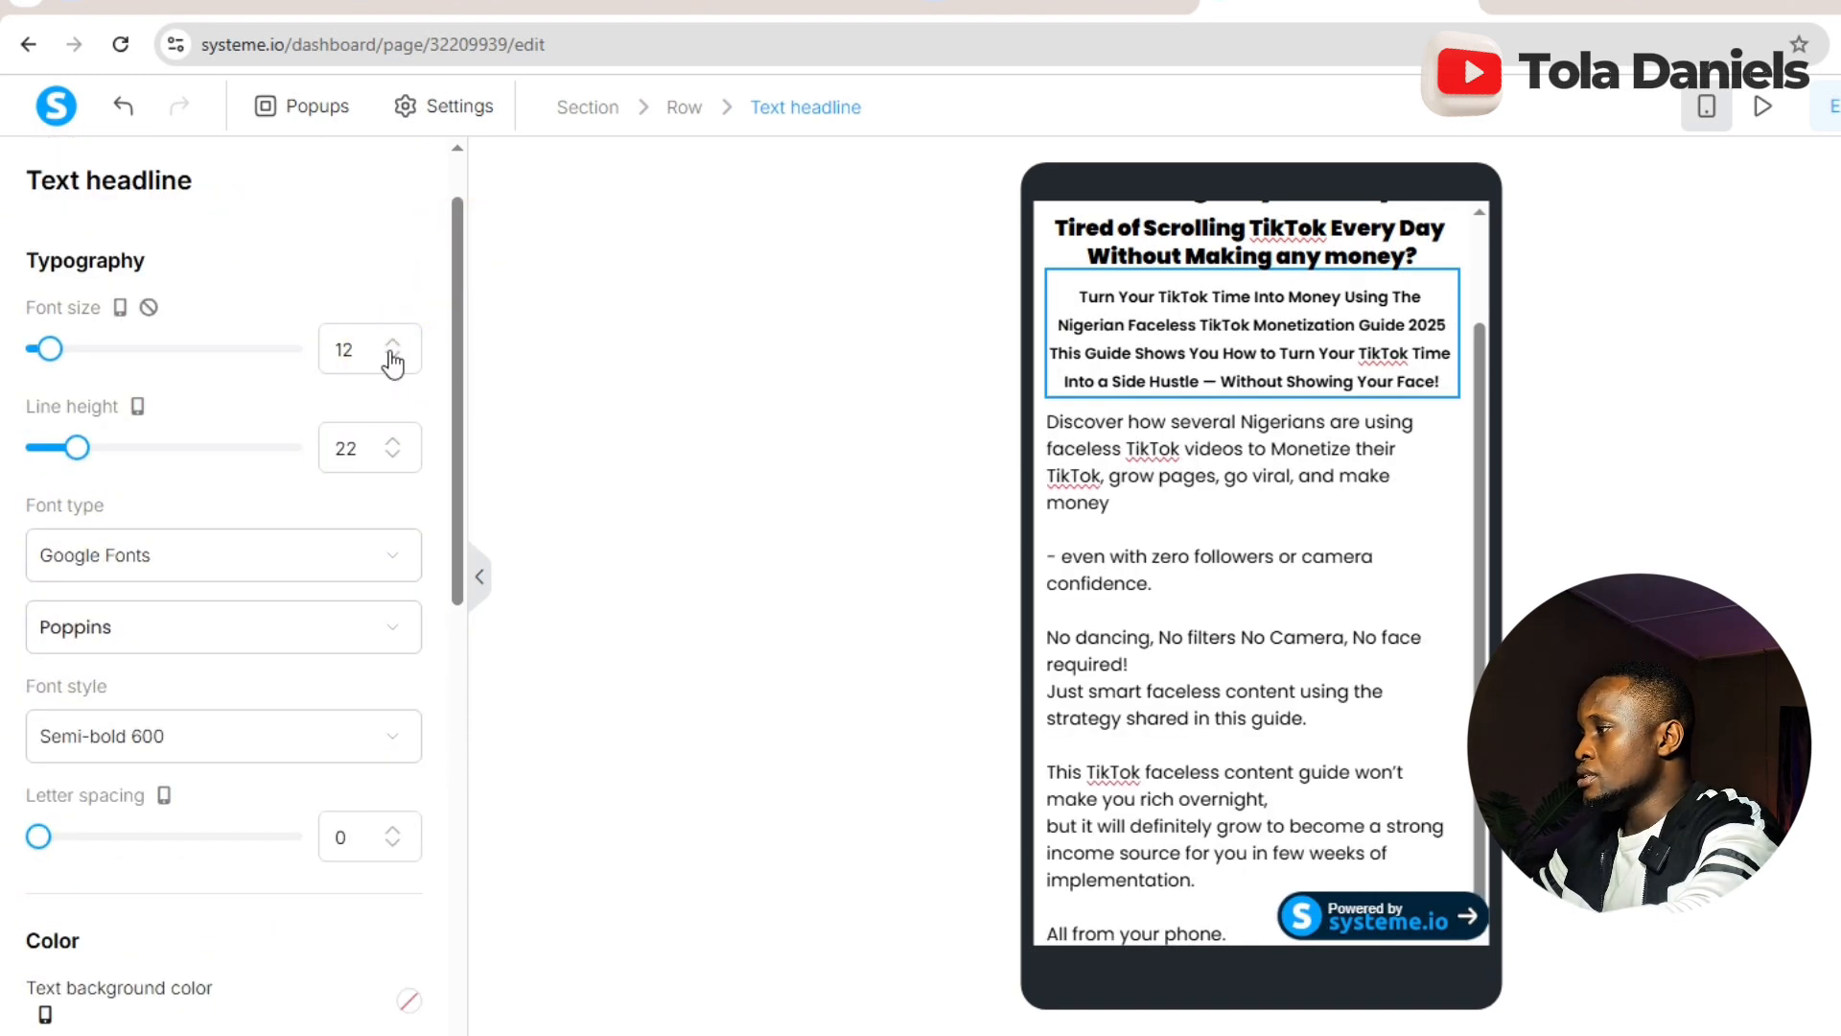
click(1448, 325)
key(Return)
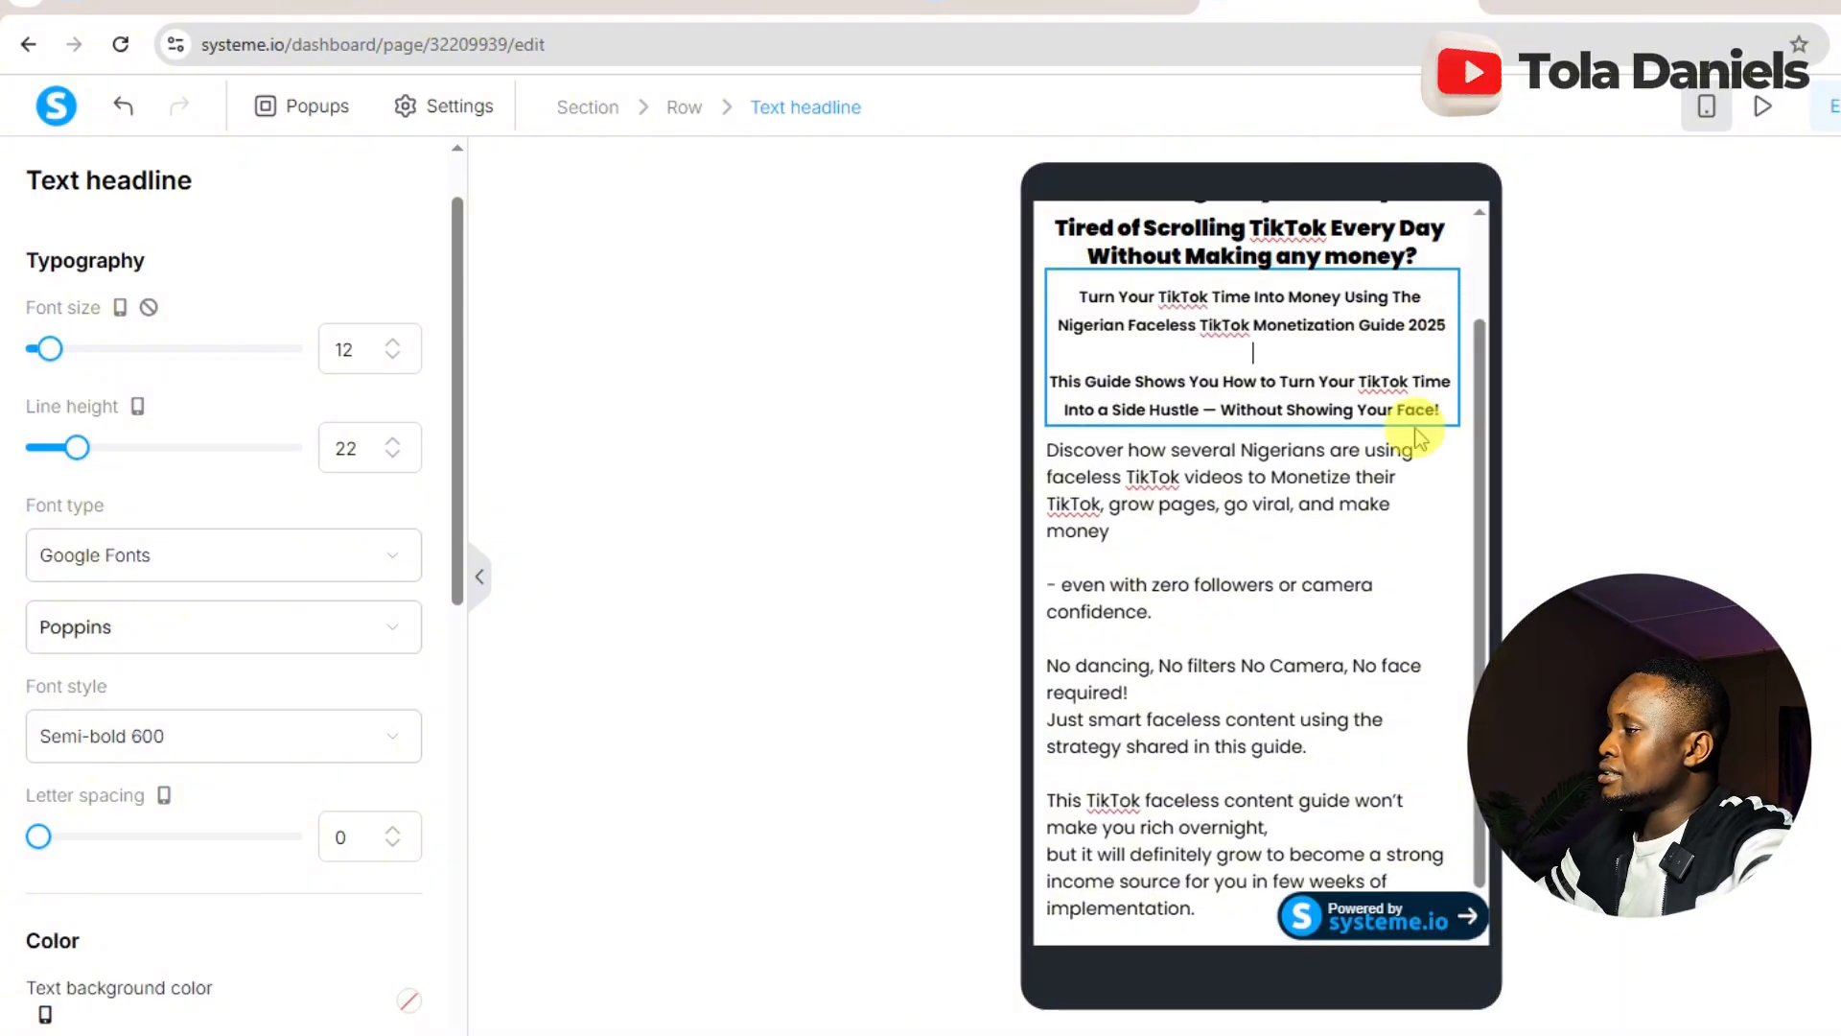
click(1337, 383)
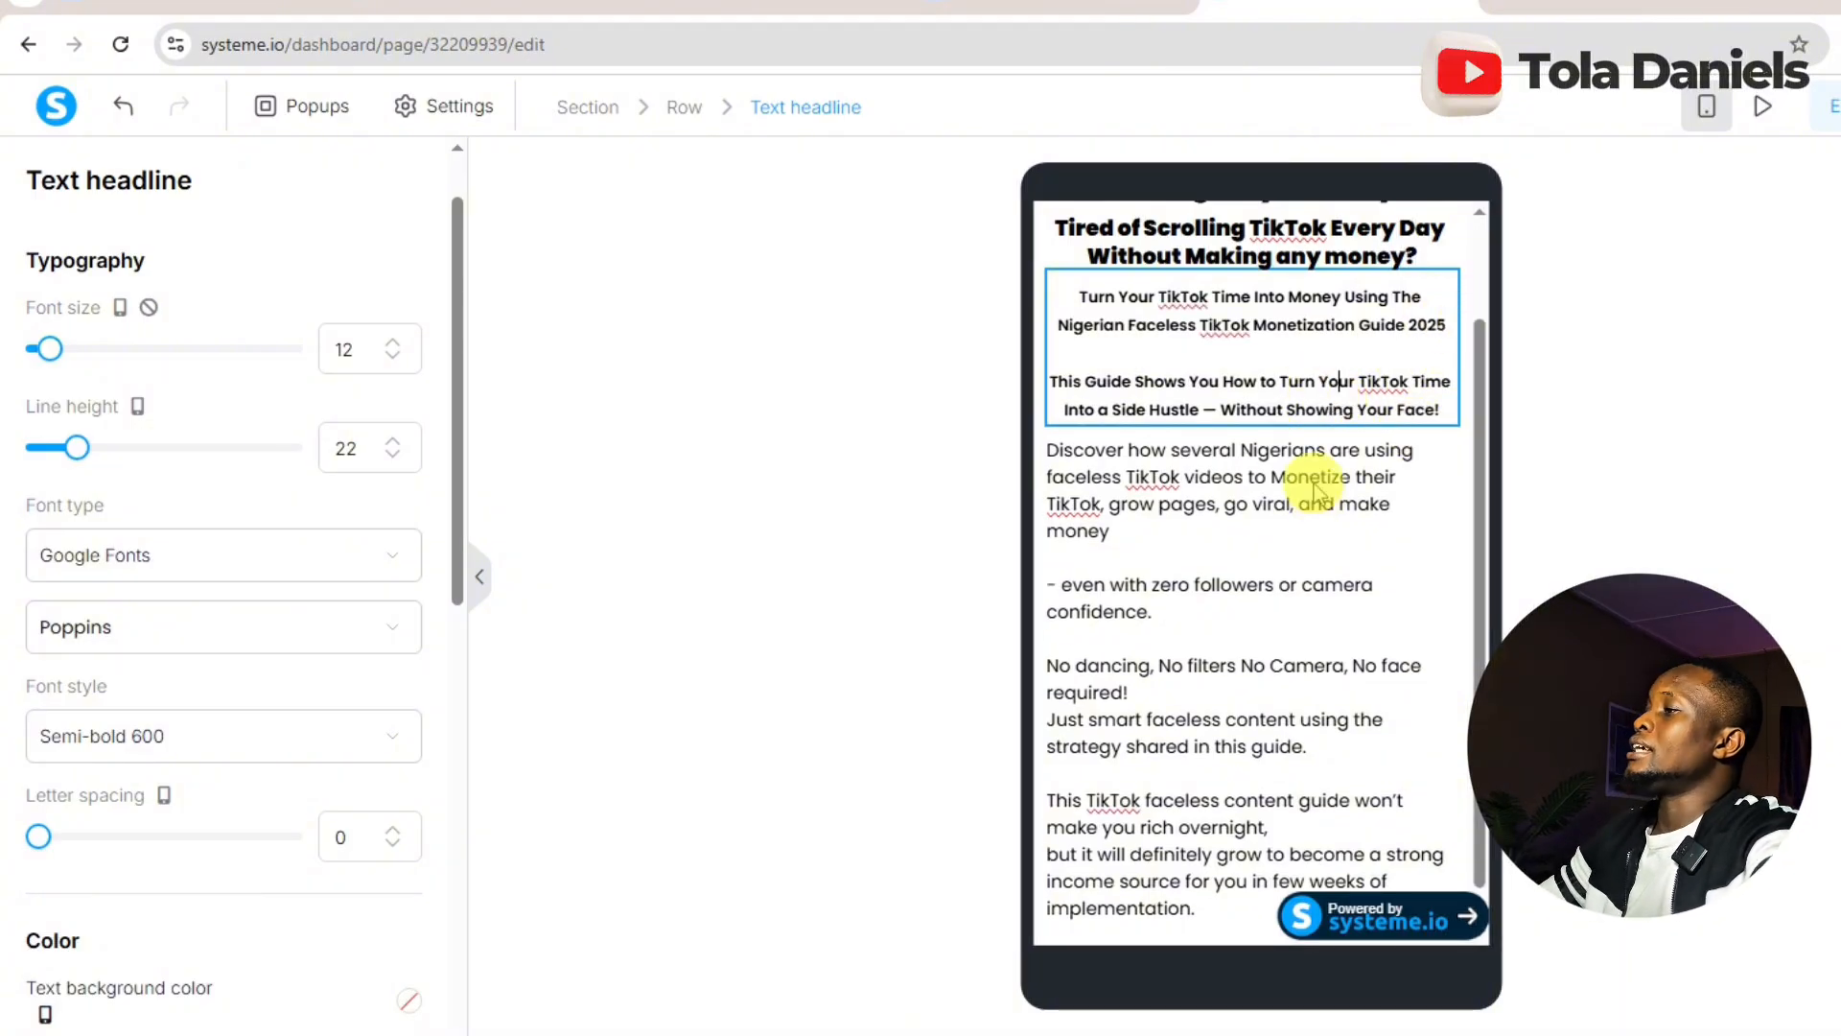
- Switch from Google Docs to the systeme.io editor and add a bulleted list directly below the "All from your phone." text
drag(1483, 387, 1494, 480)
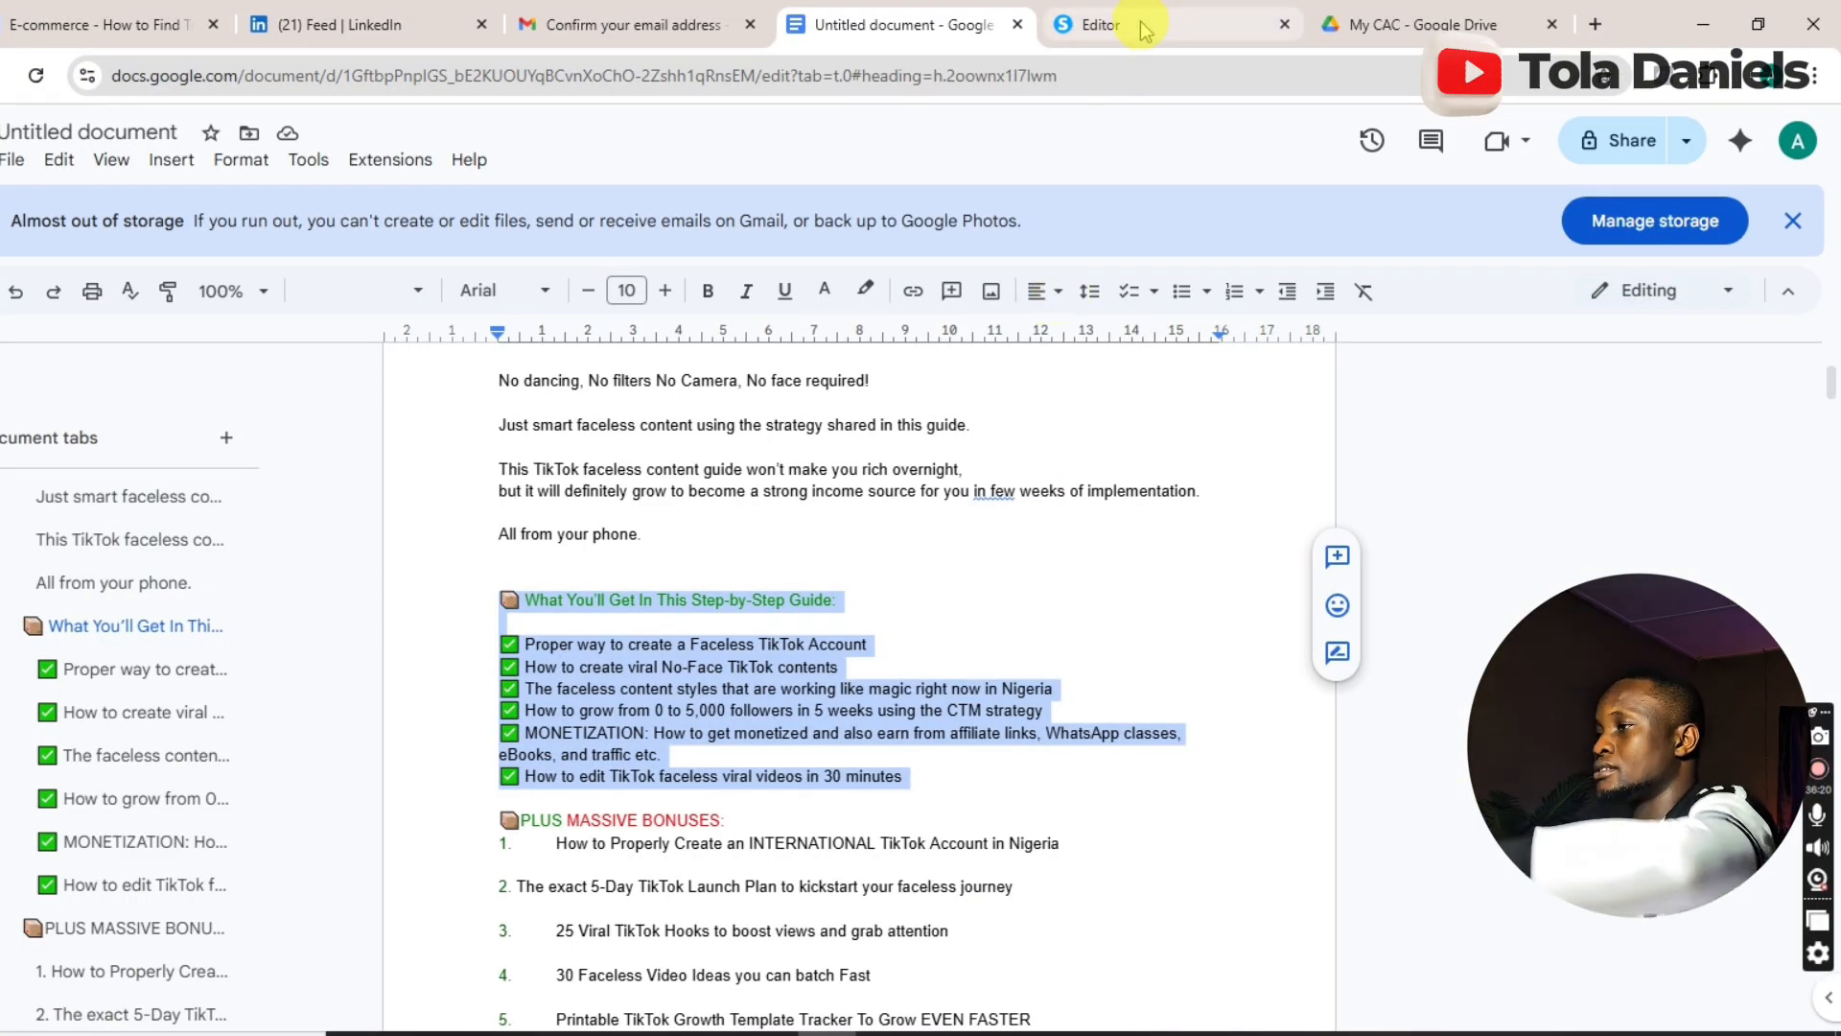
click(1146, 29)
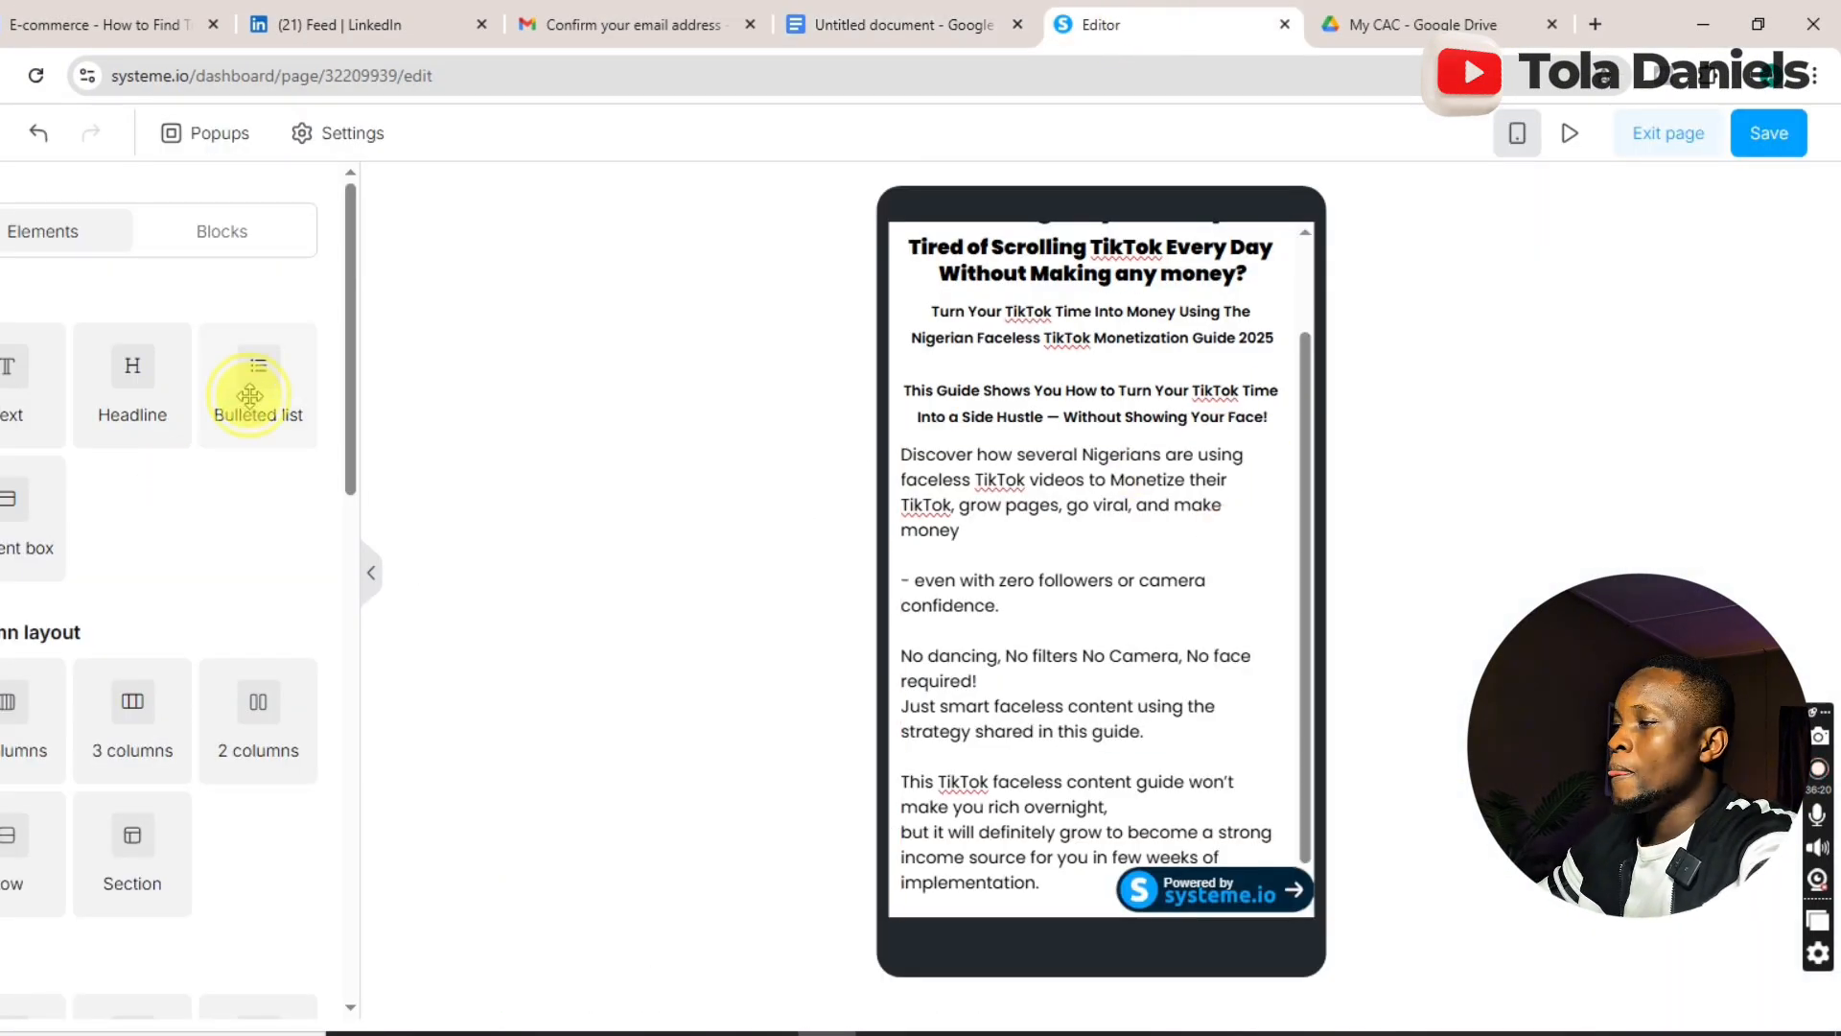
drag(249, 395, 1044, 877)
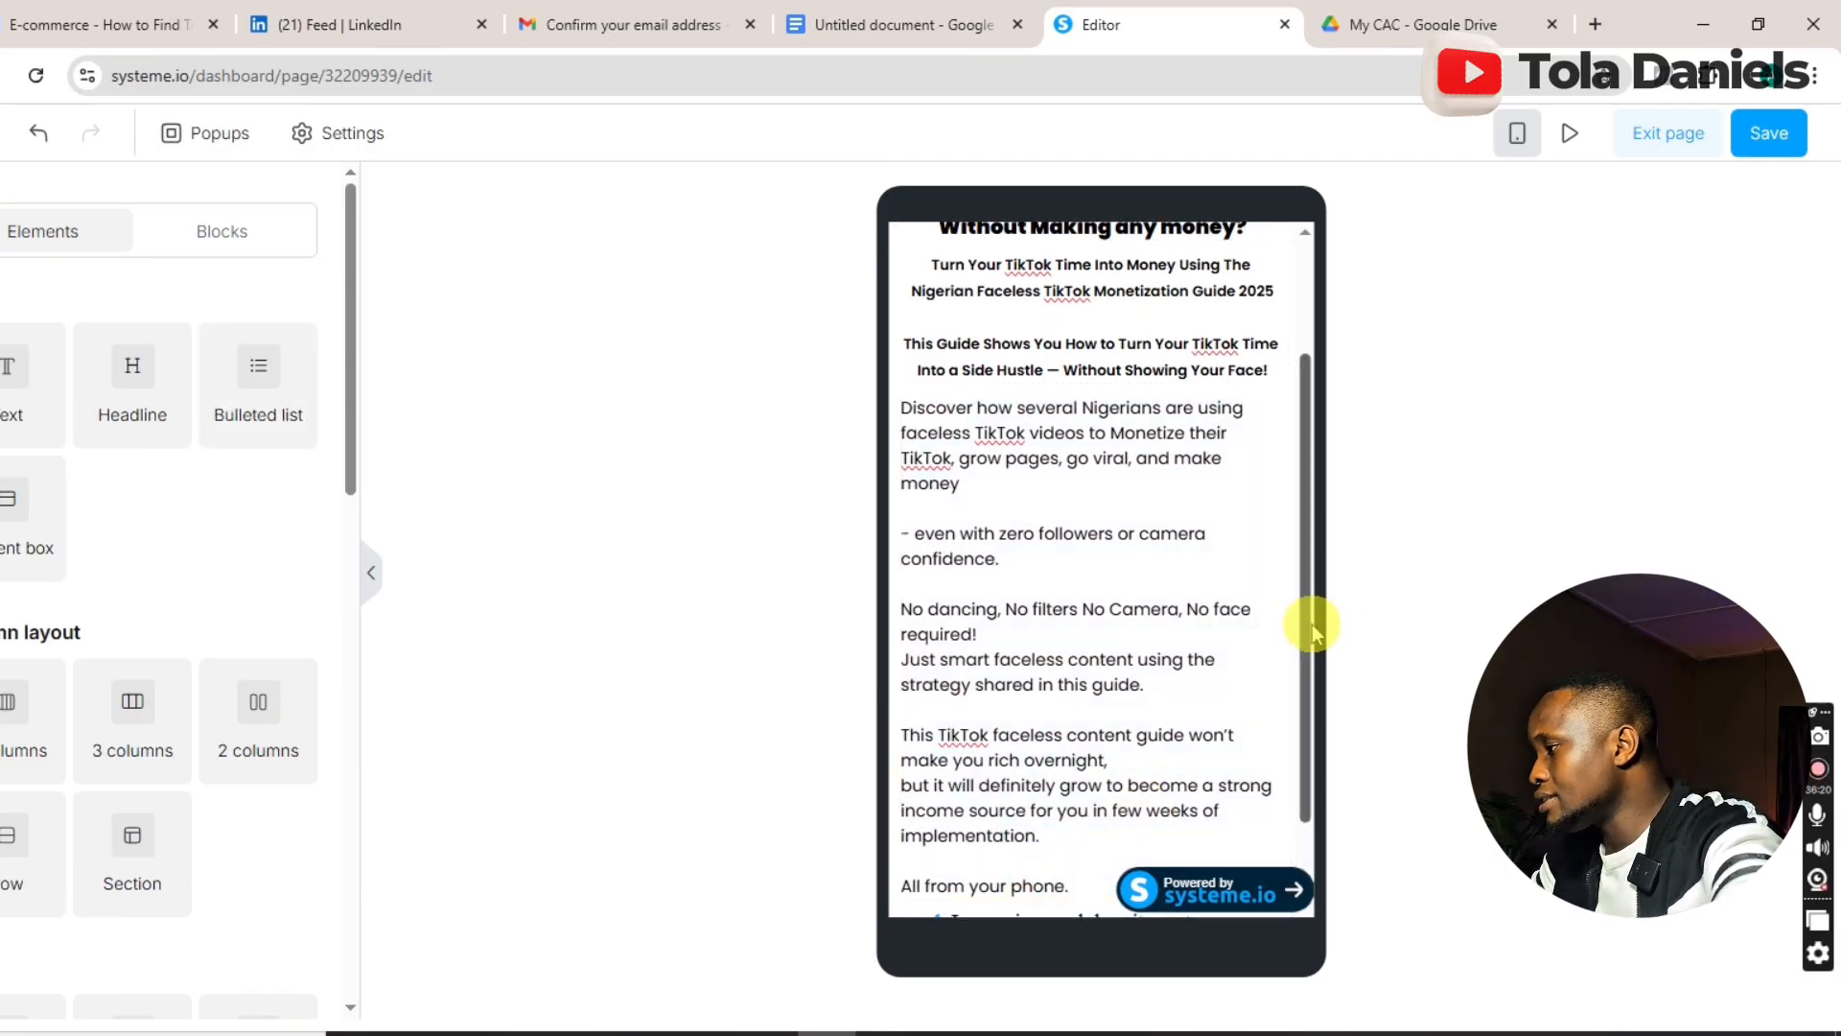
drag(1310, 623, 1324, 707)
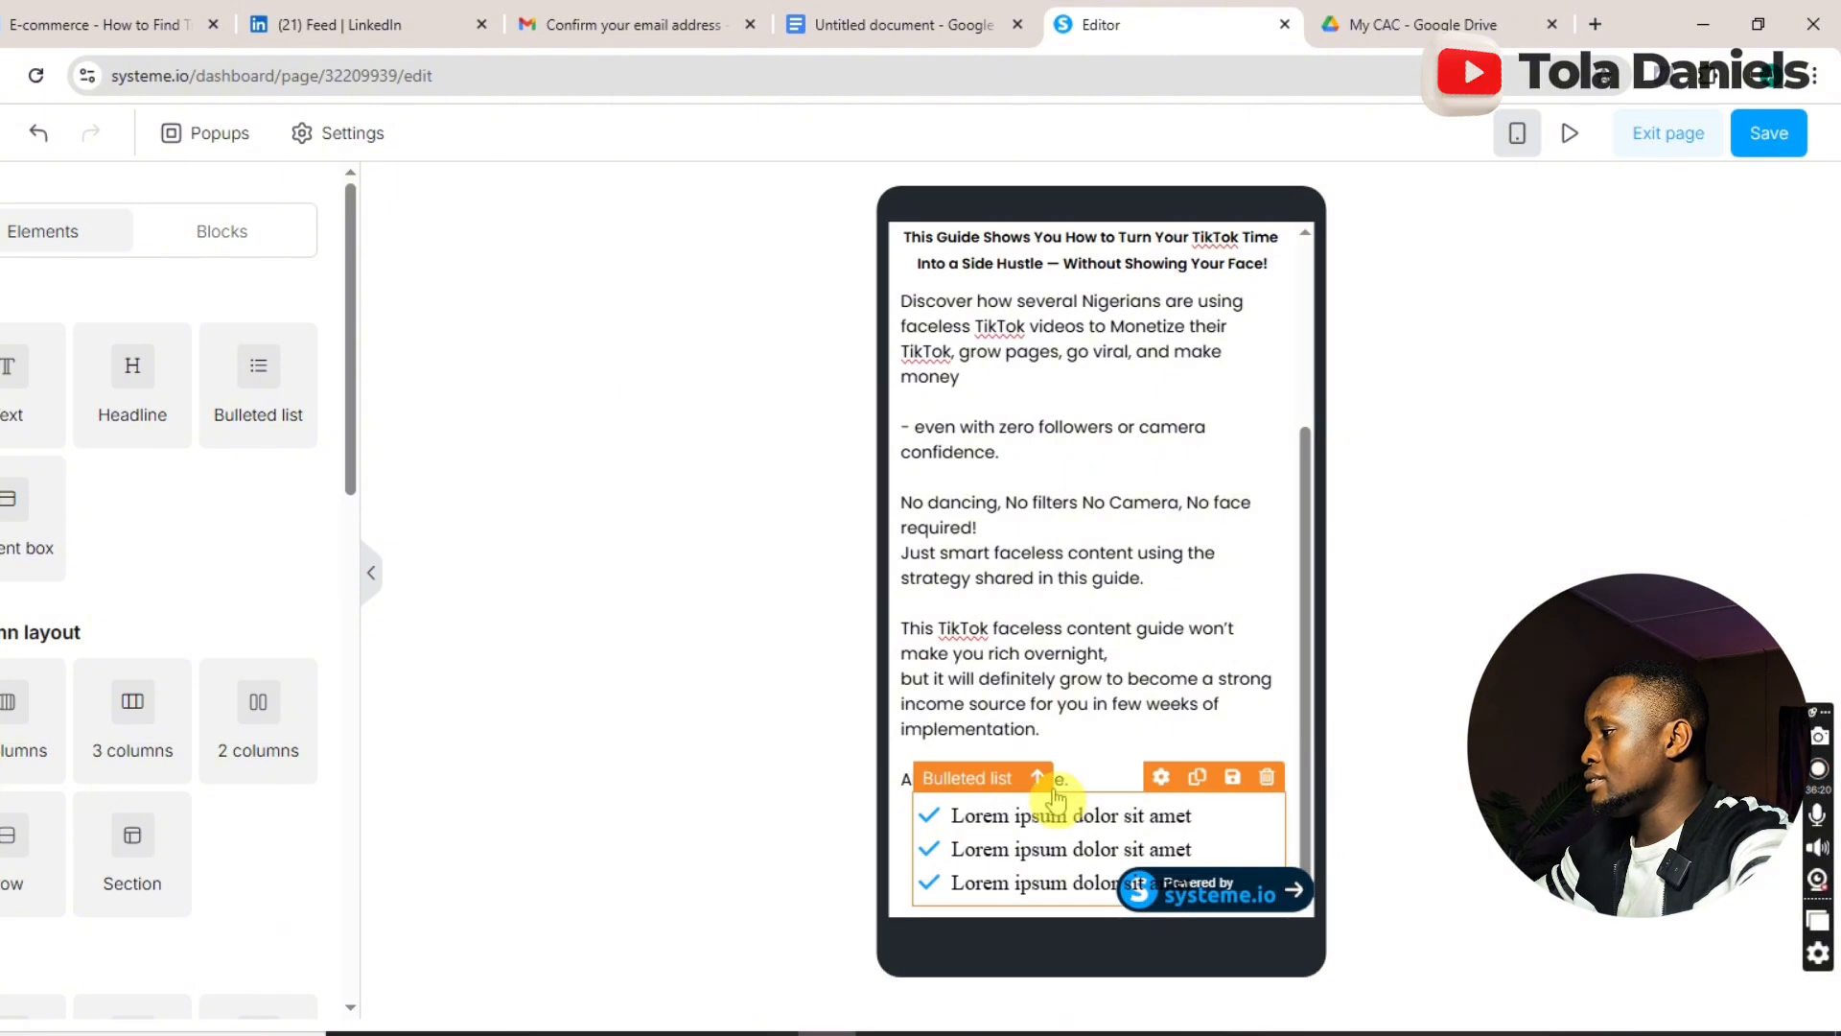
- Replace the new bulleted list's Lorem ipsum items with the copied "What You'll Get In This Step-by-Step Guide" lines
click(1044, 819)
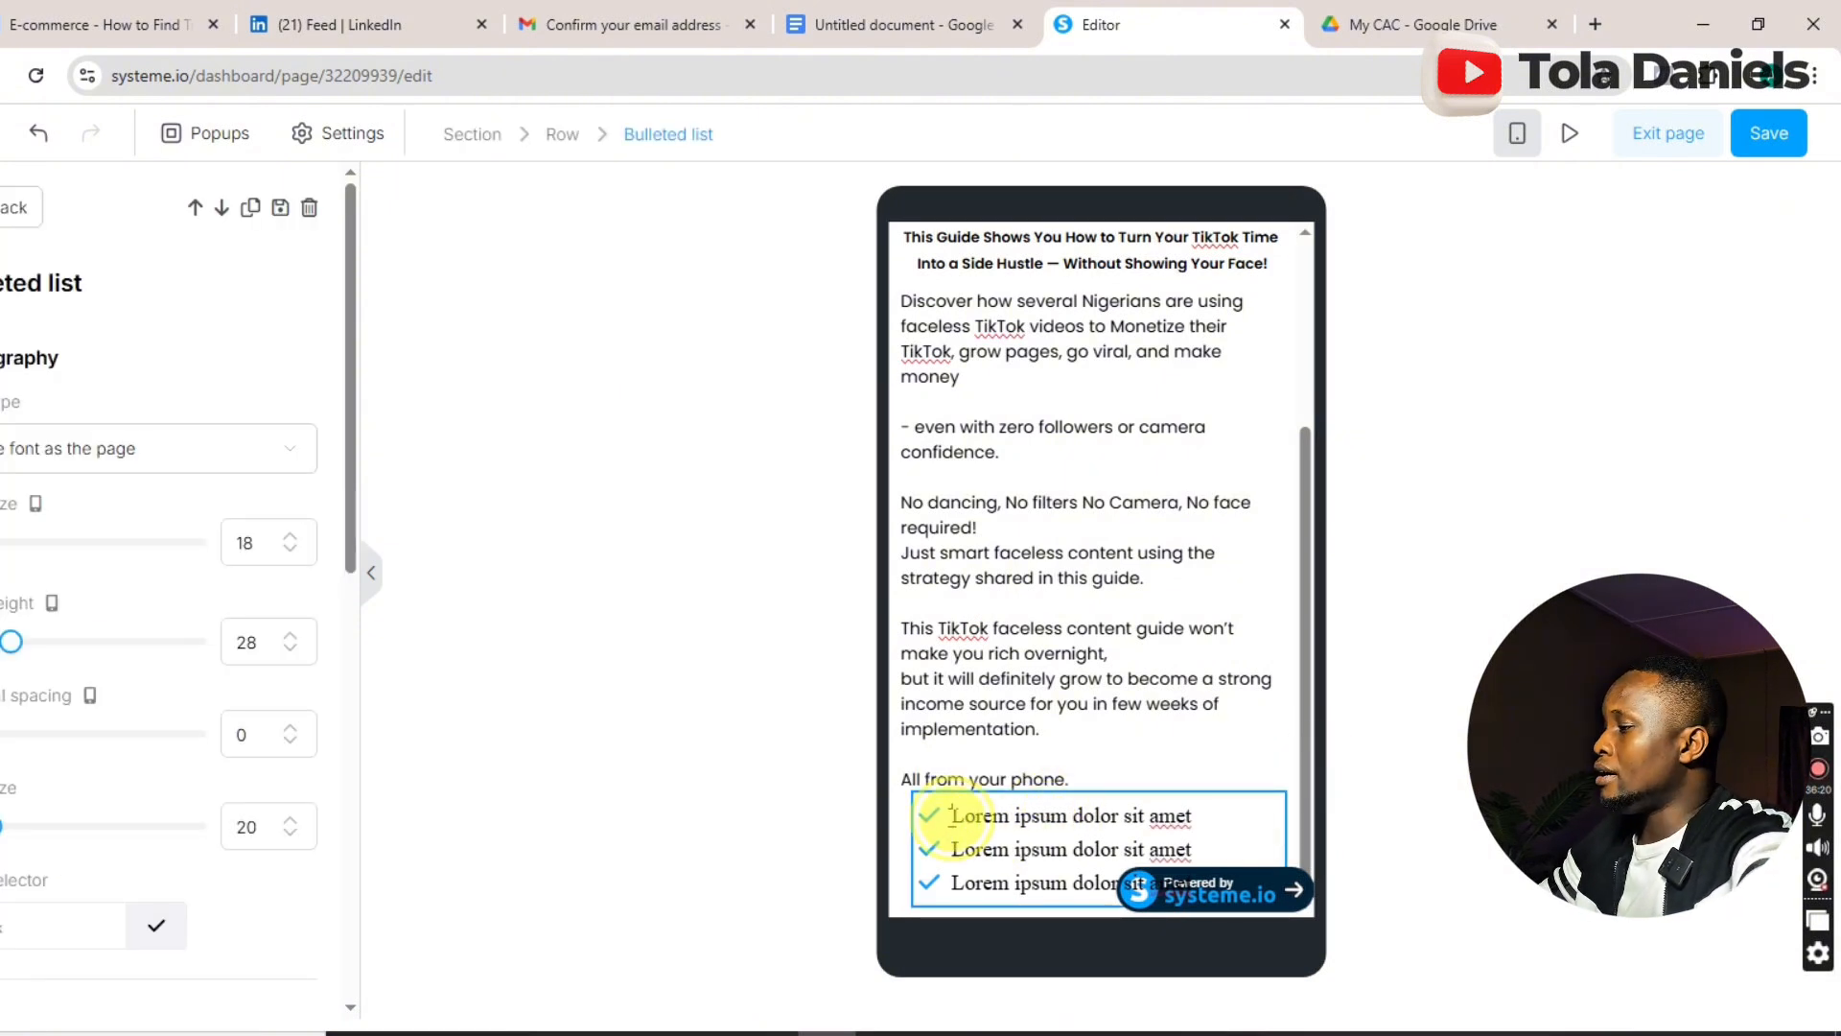
drag(951, 815, 1120, 912)
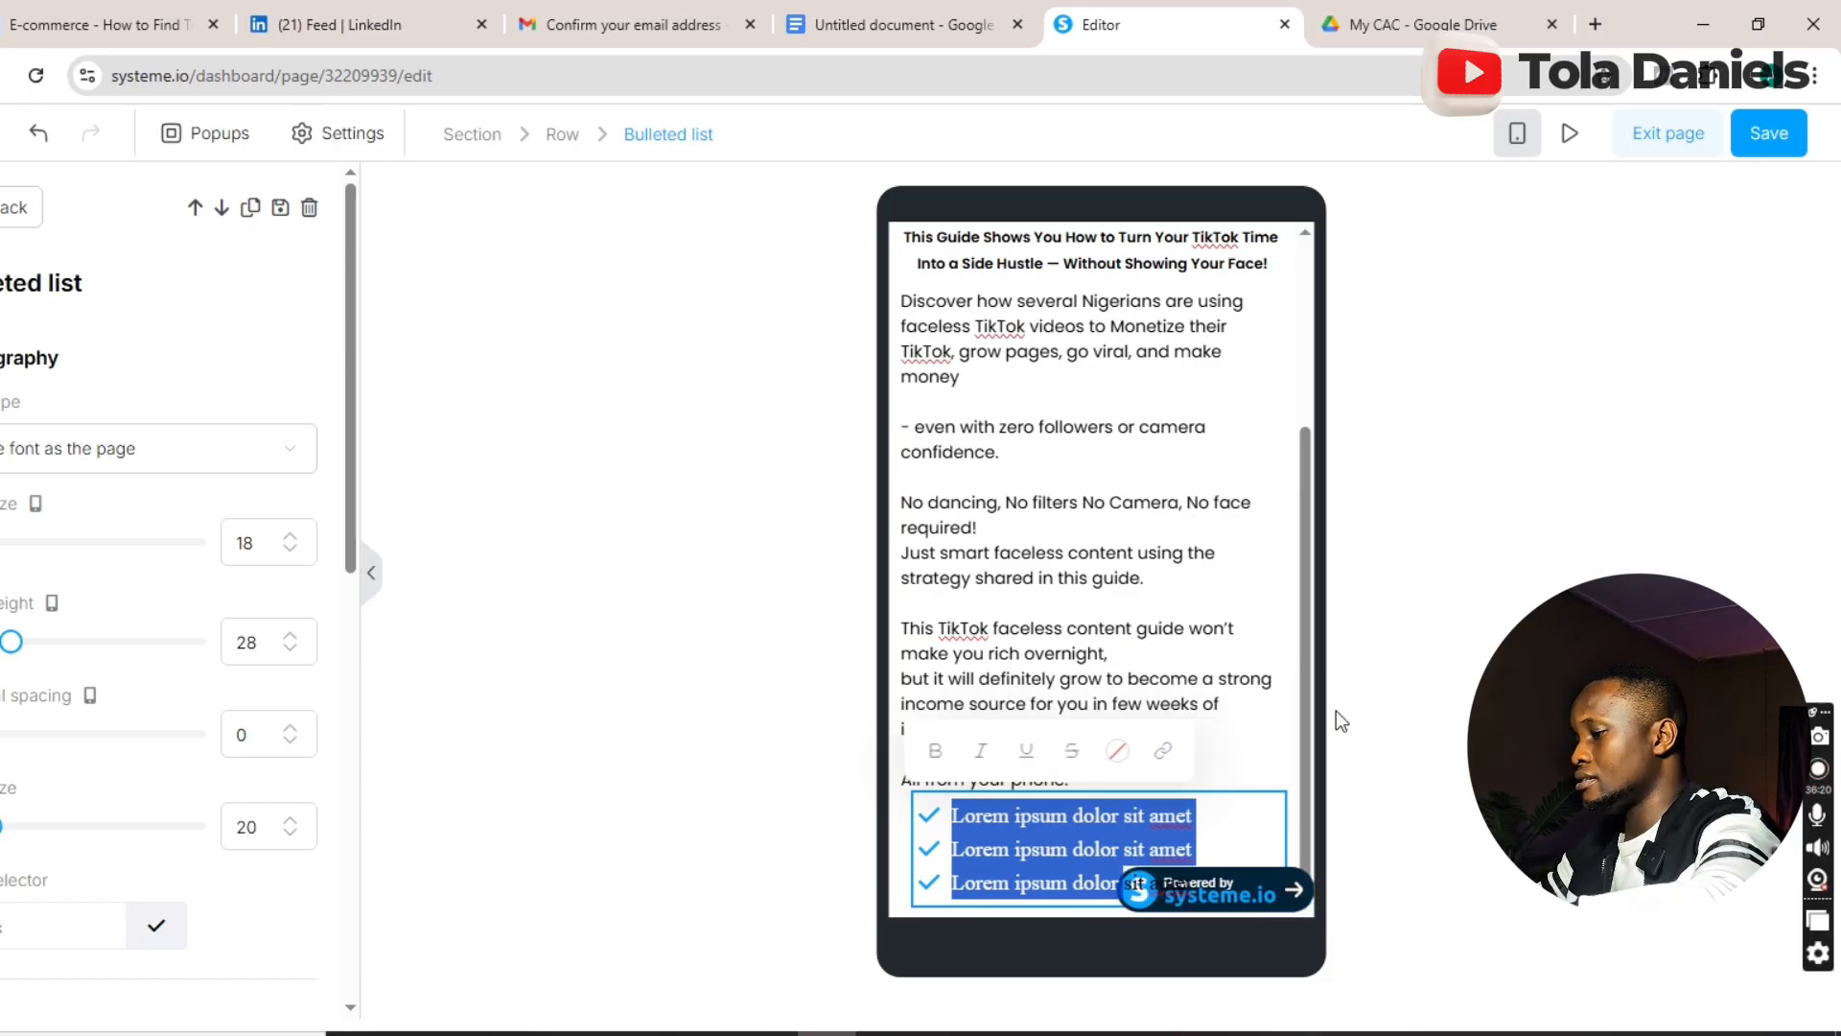
key(ctrl+v)
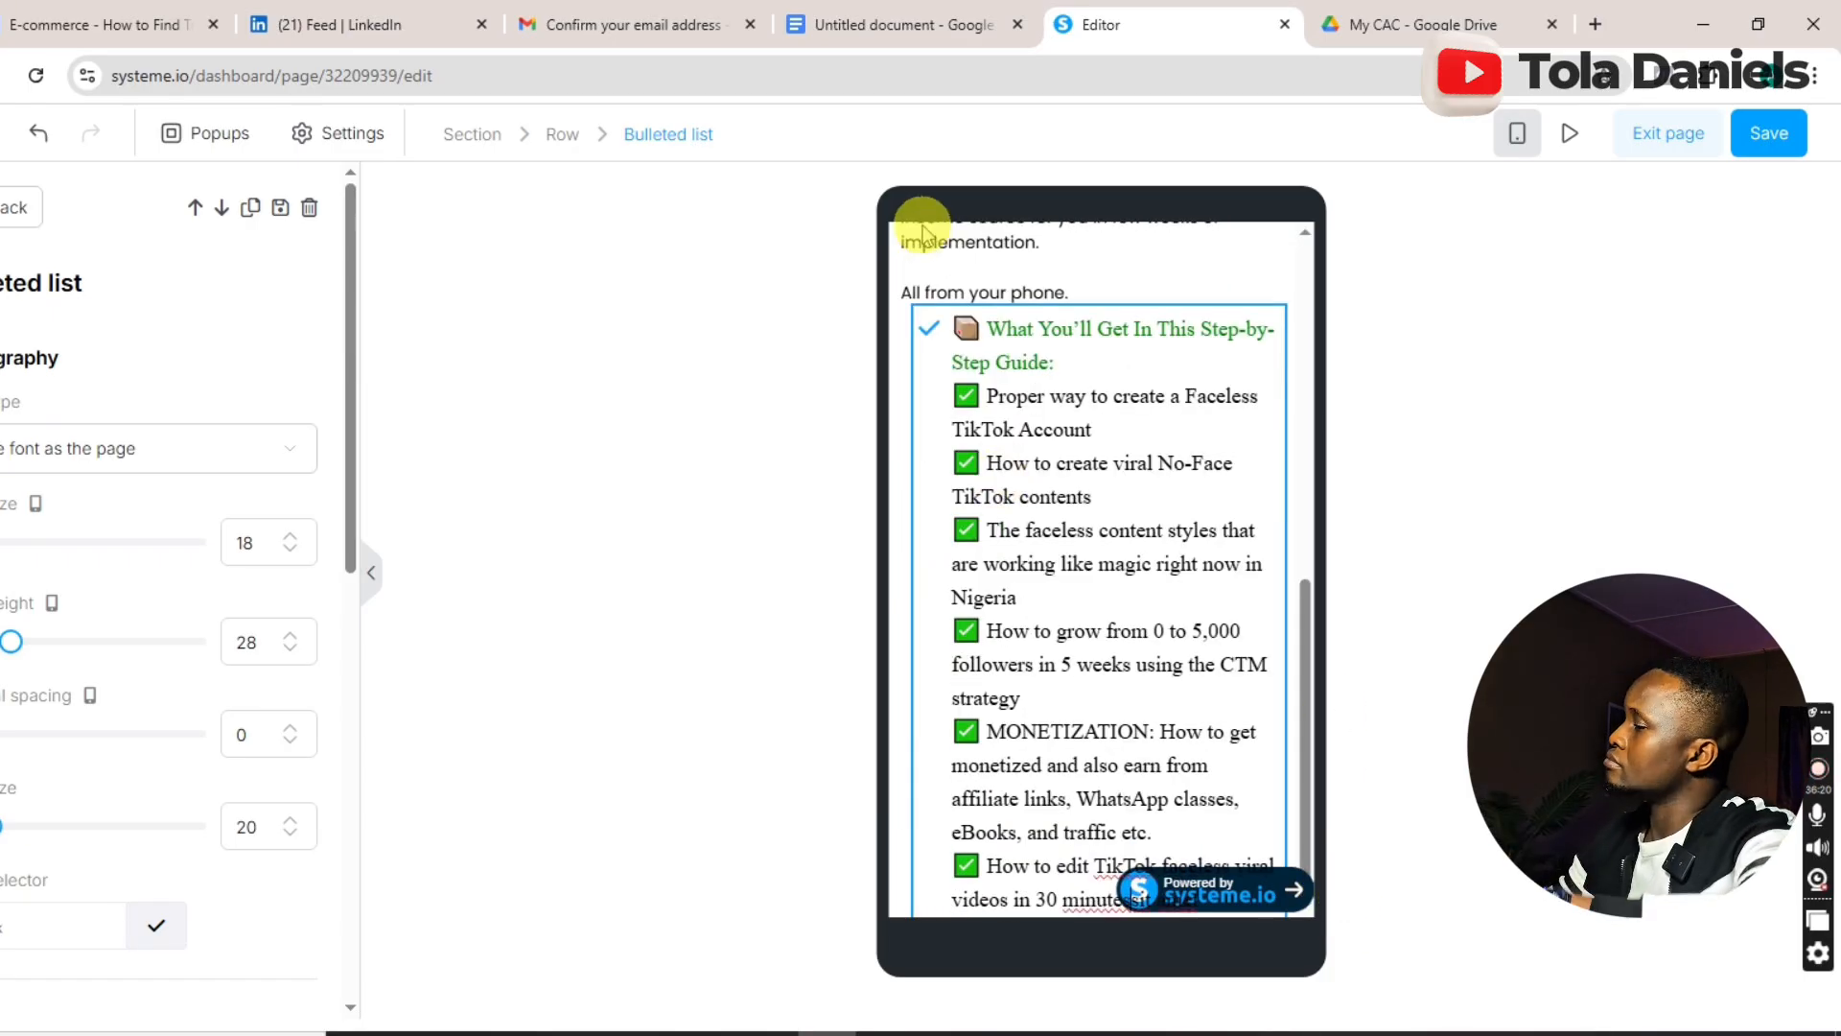
- Remove the bullet and the box emoji from the "What You'll Get In This Step-by-Step Guide:" line and make its text bold
click(955, 329)
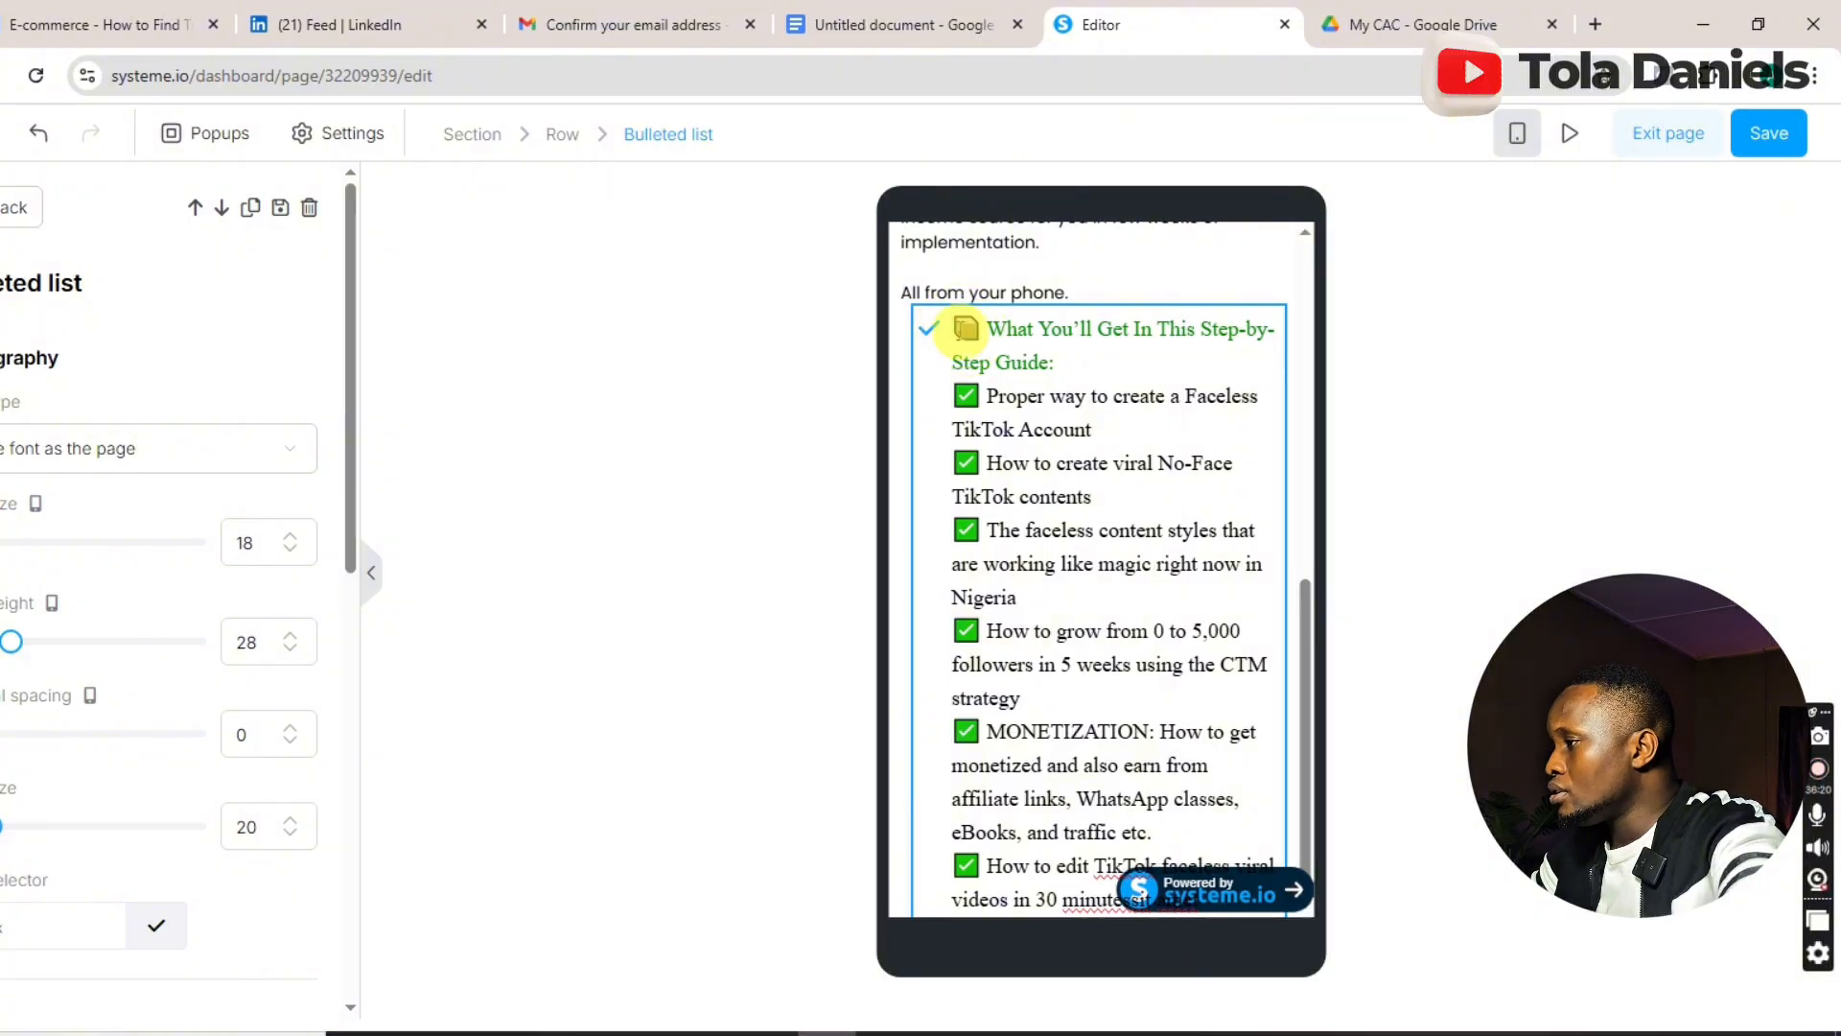
key(BackSpace)
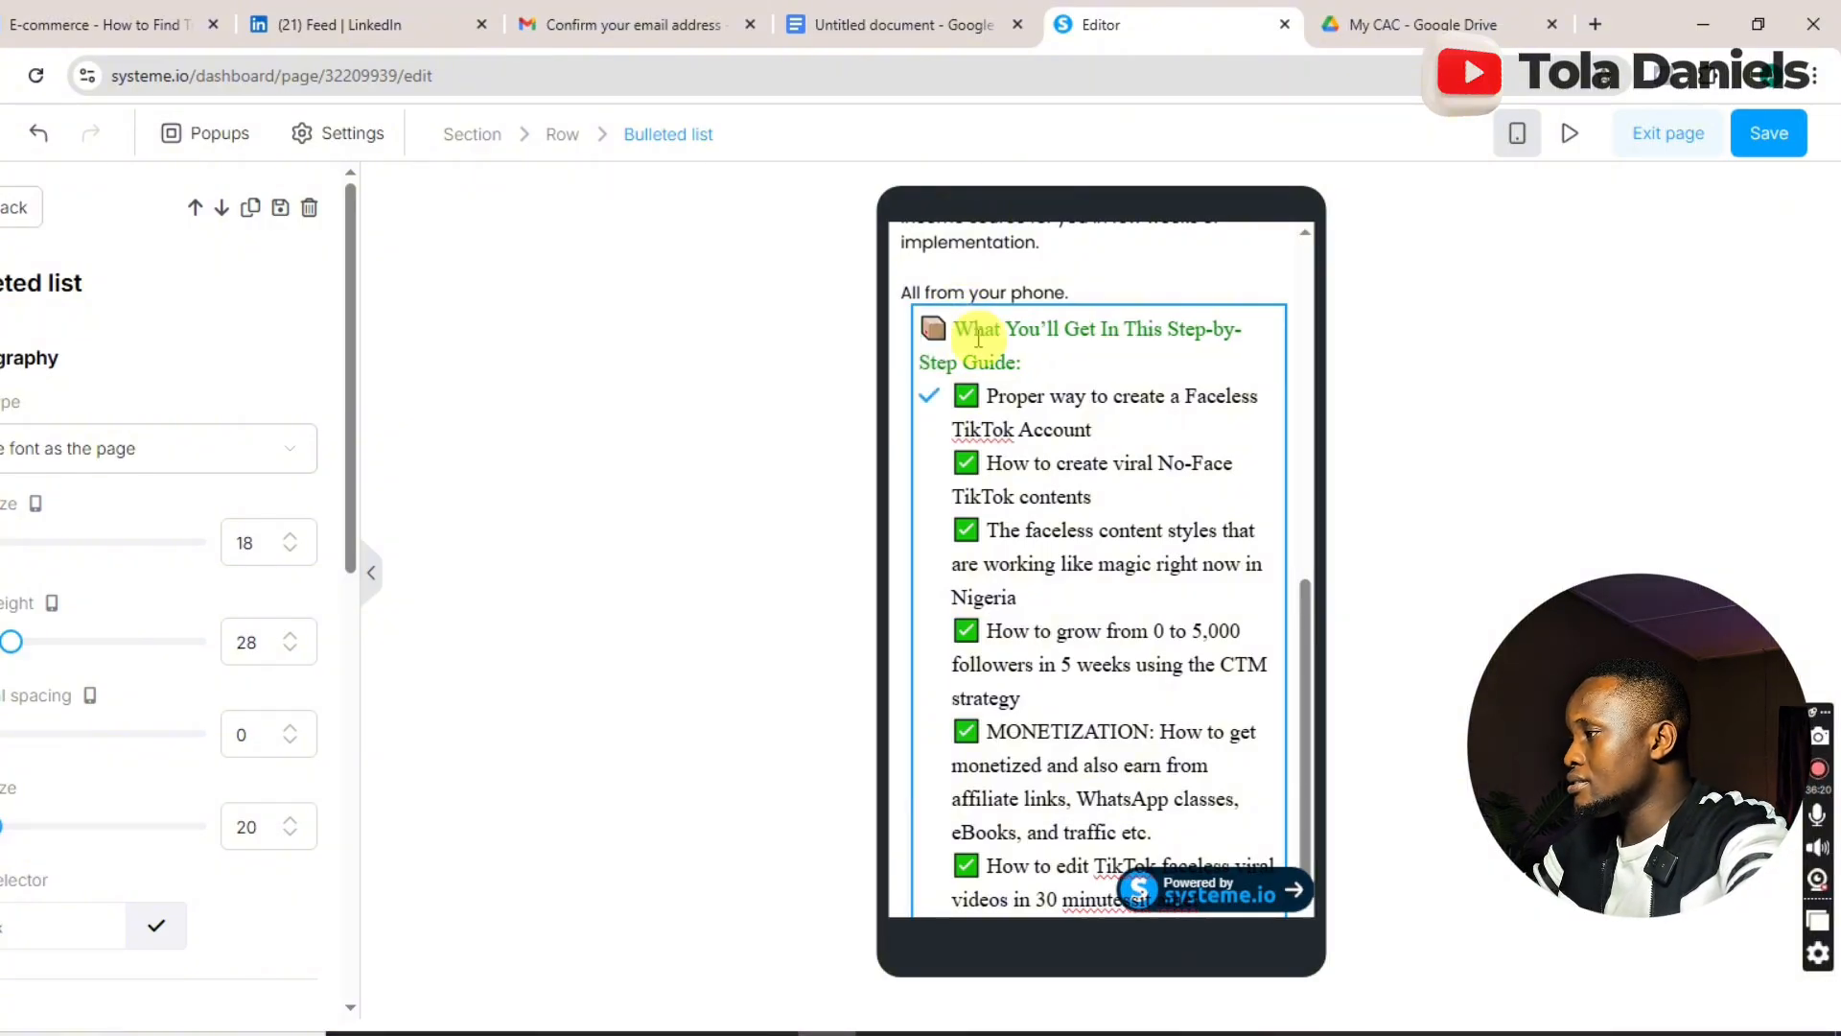
drag(1025, 361, 947, 322)
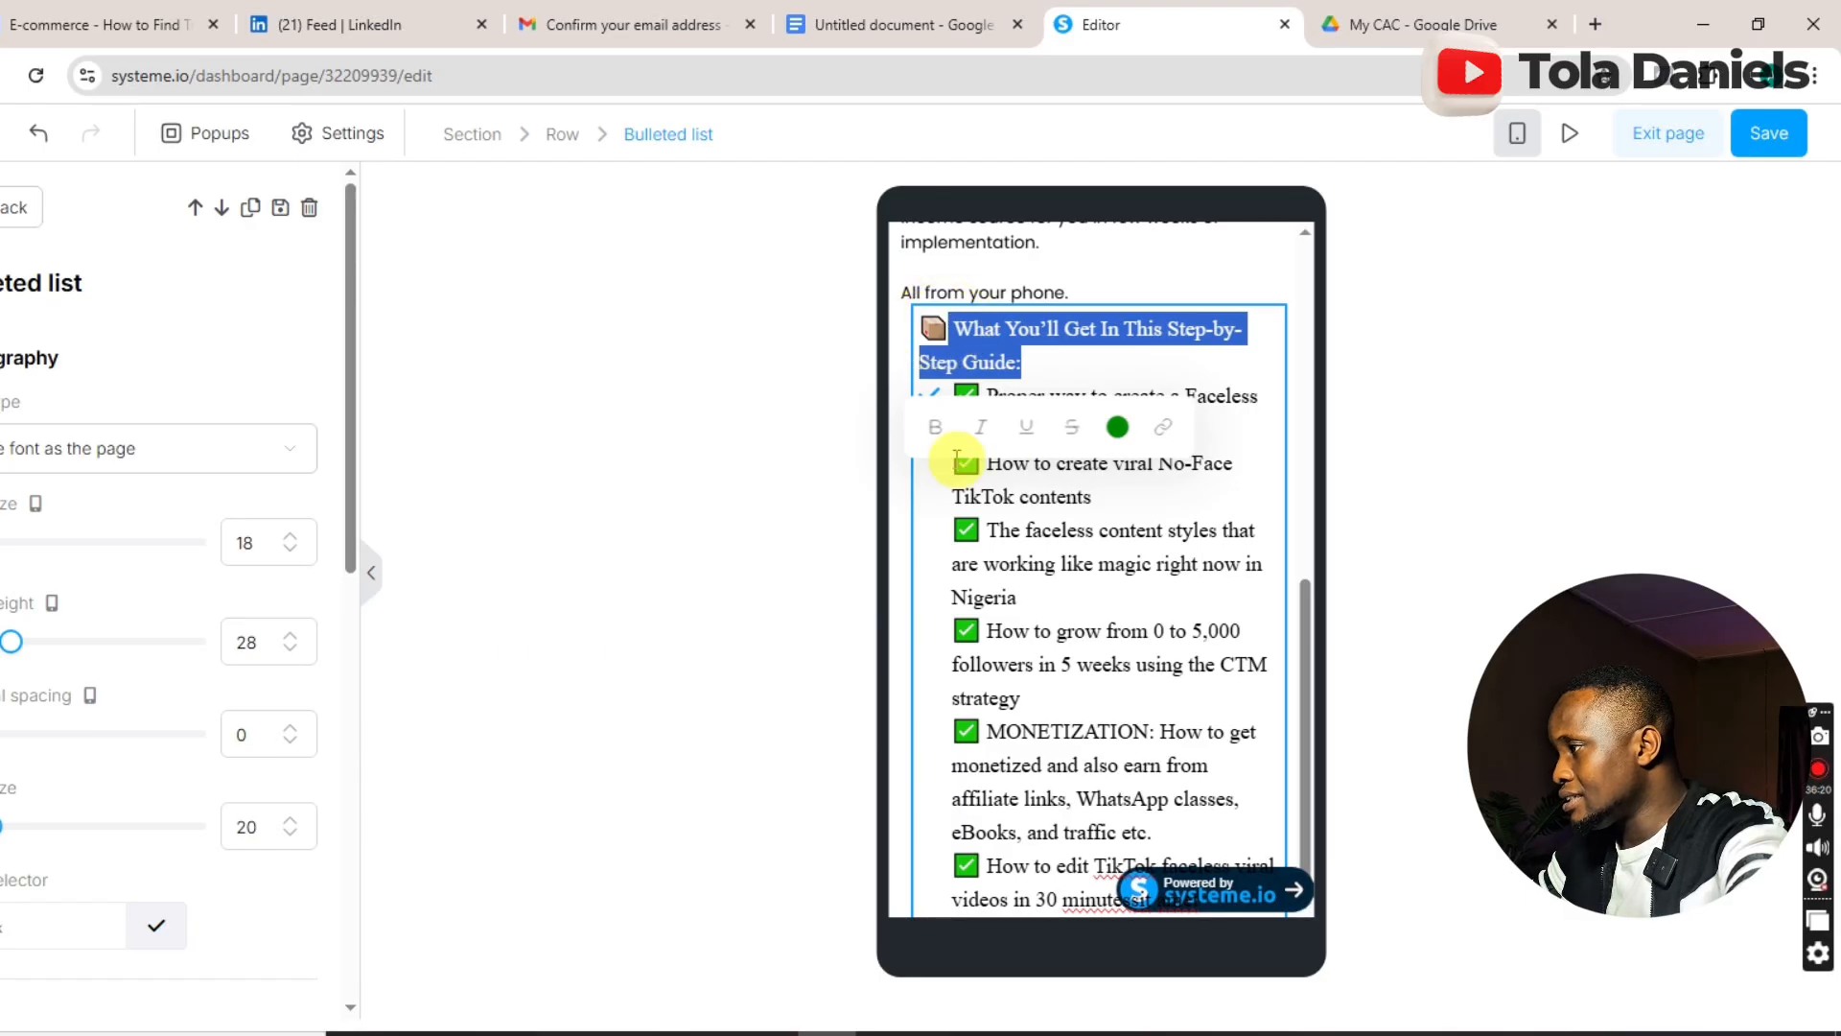
click(936, 431)
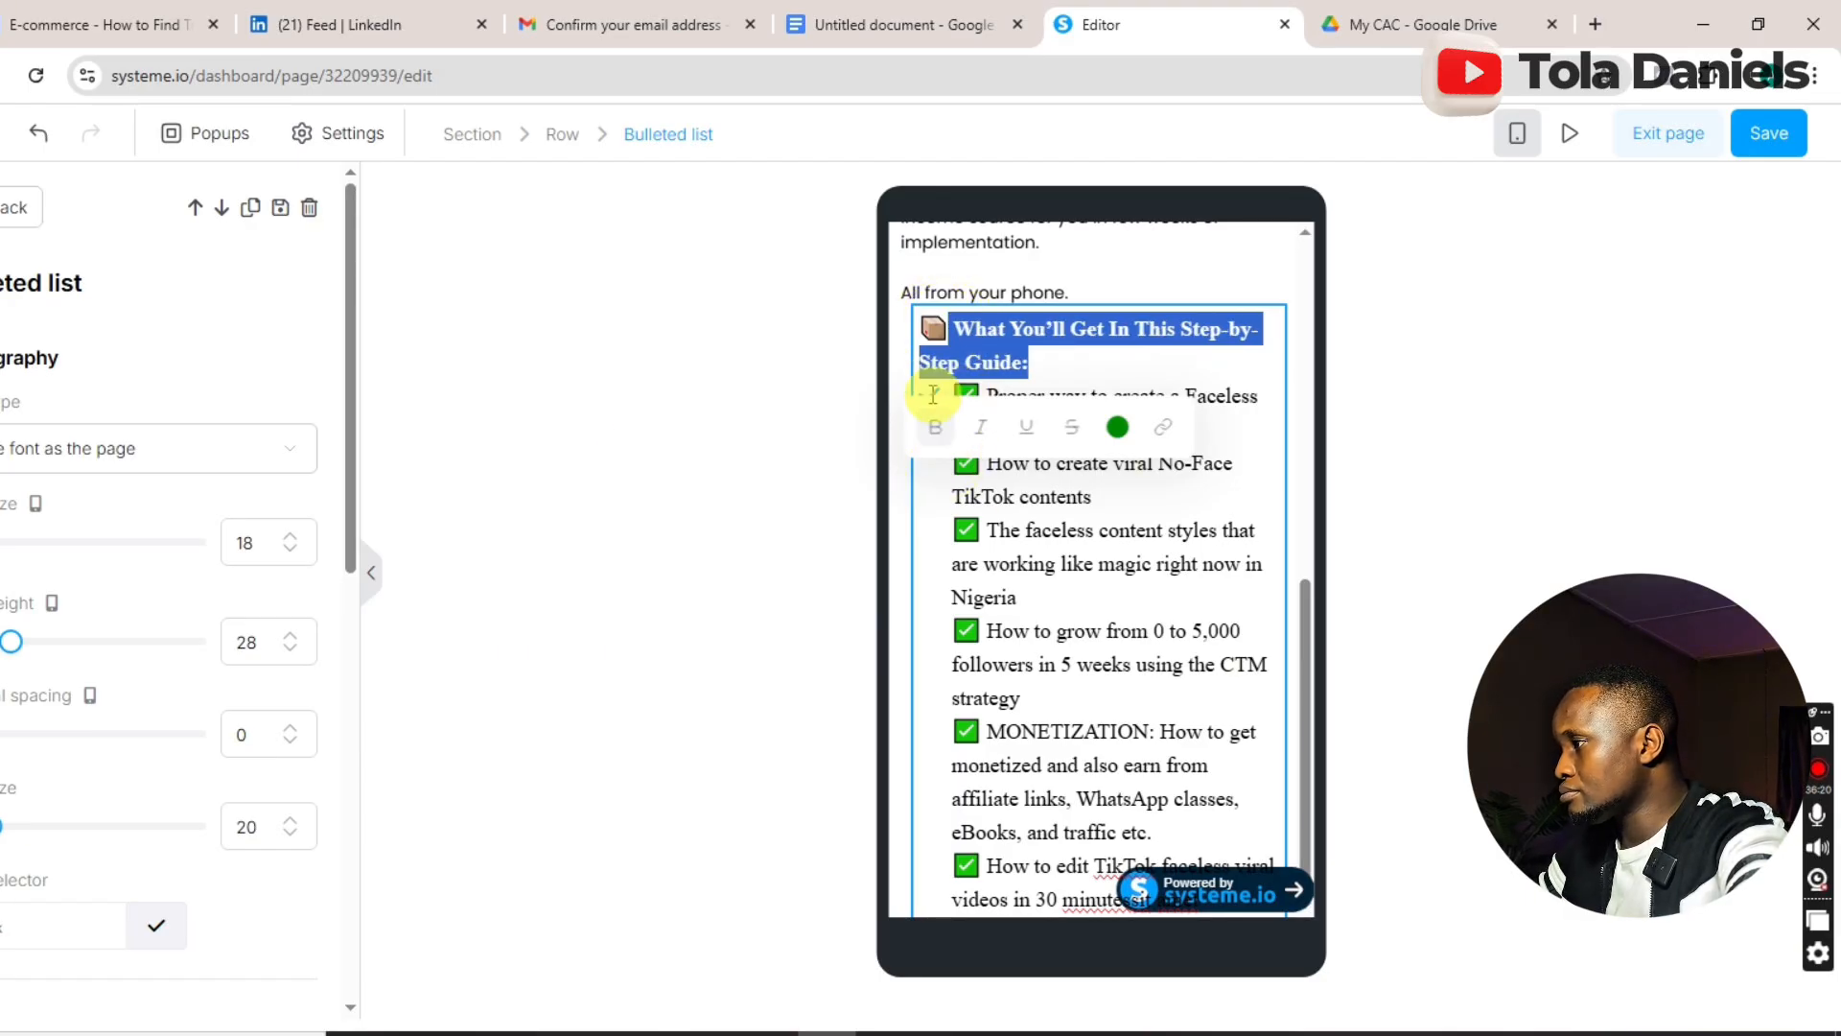
click(972, 326)
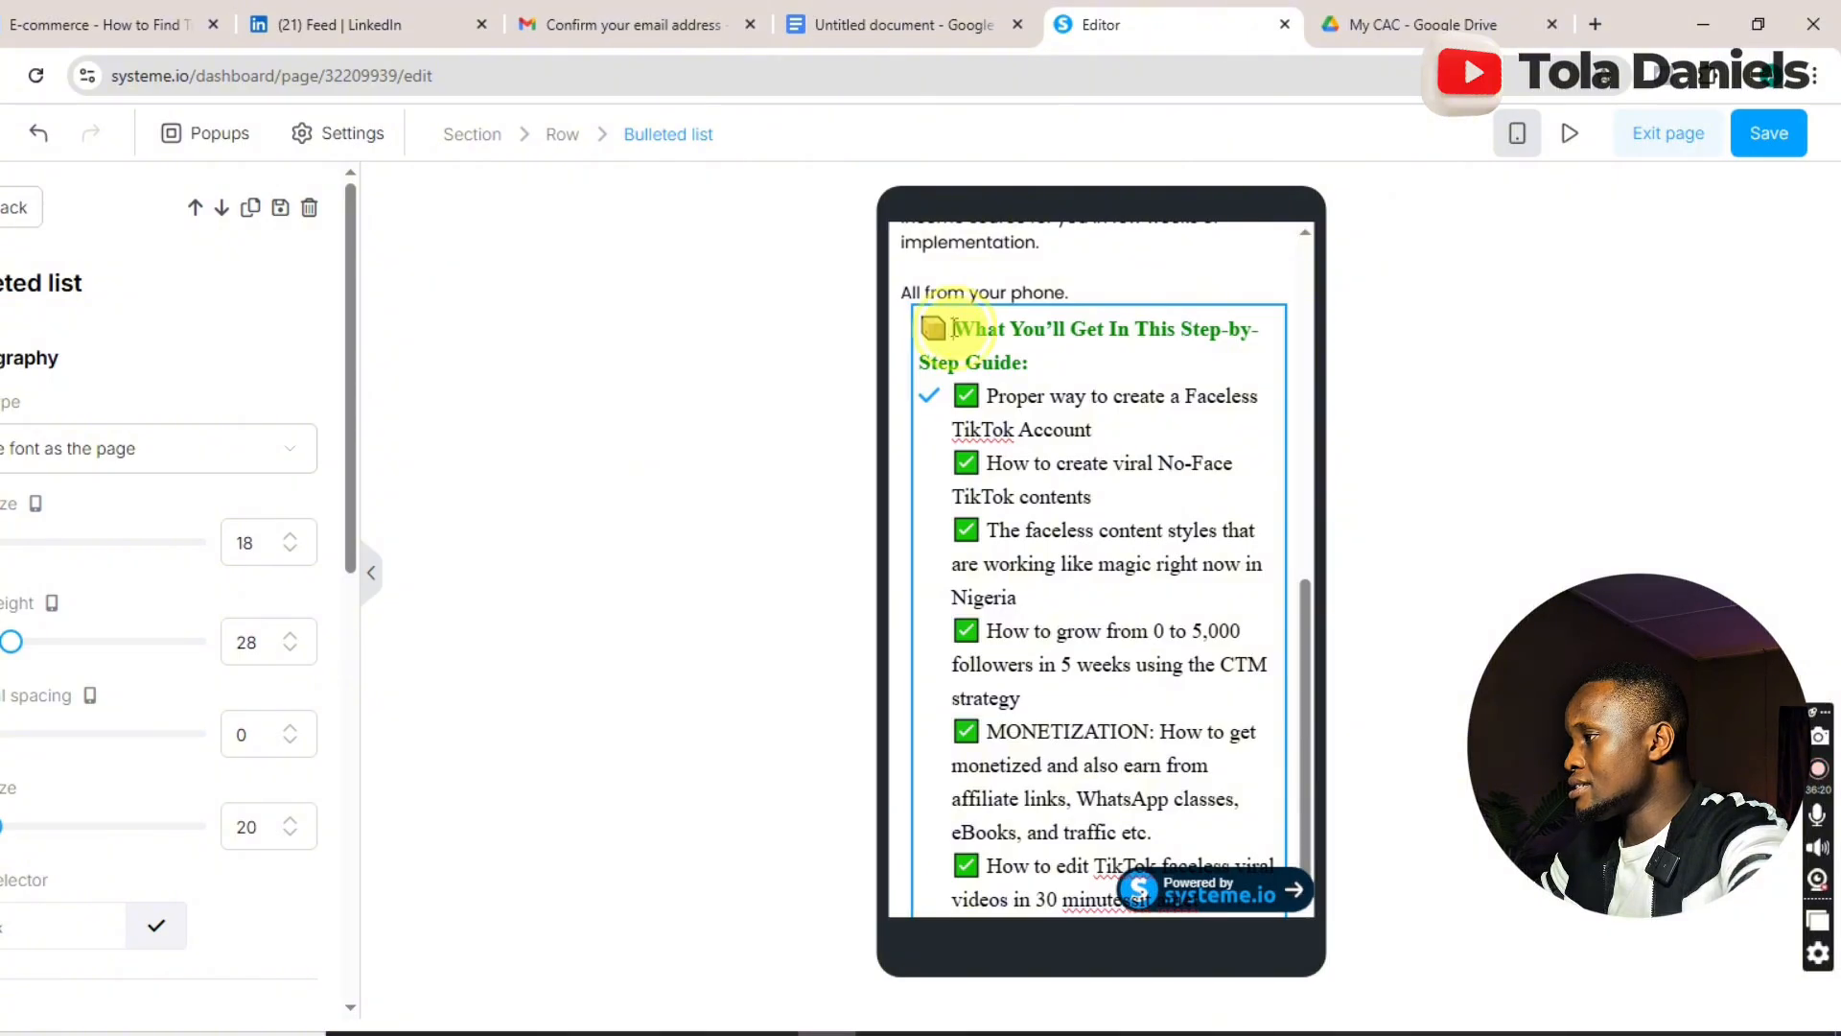
key(BackSpace)
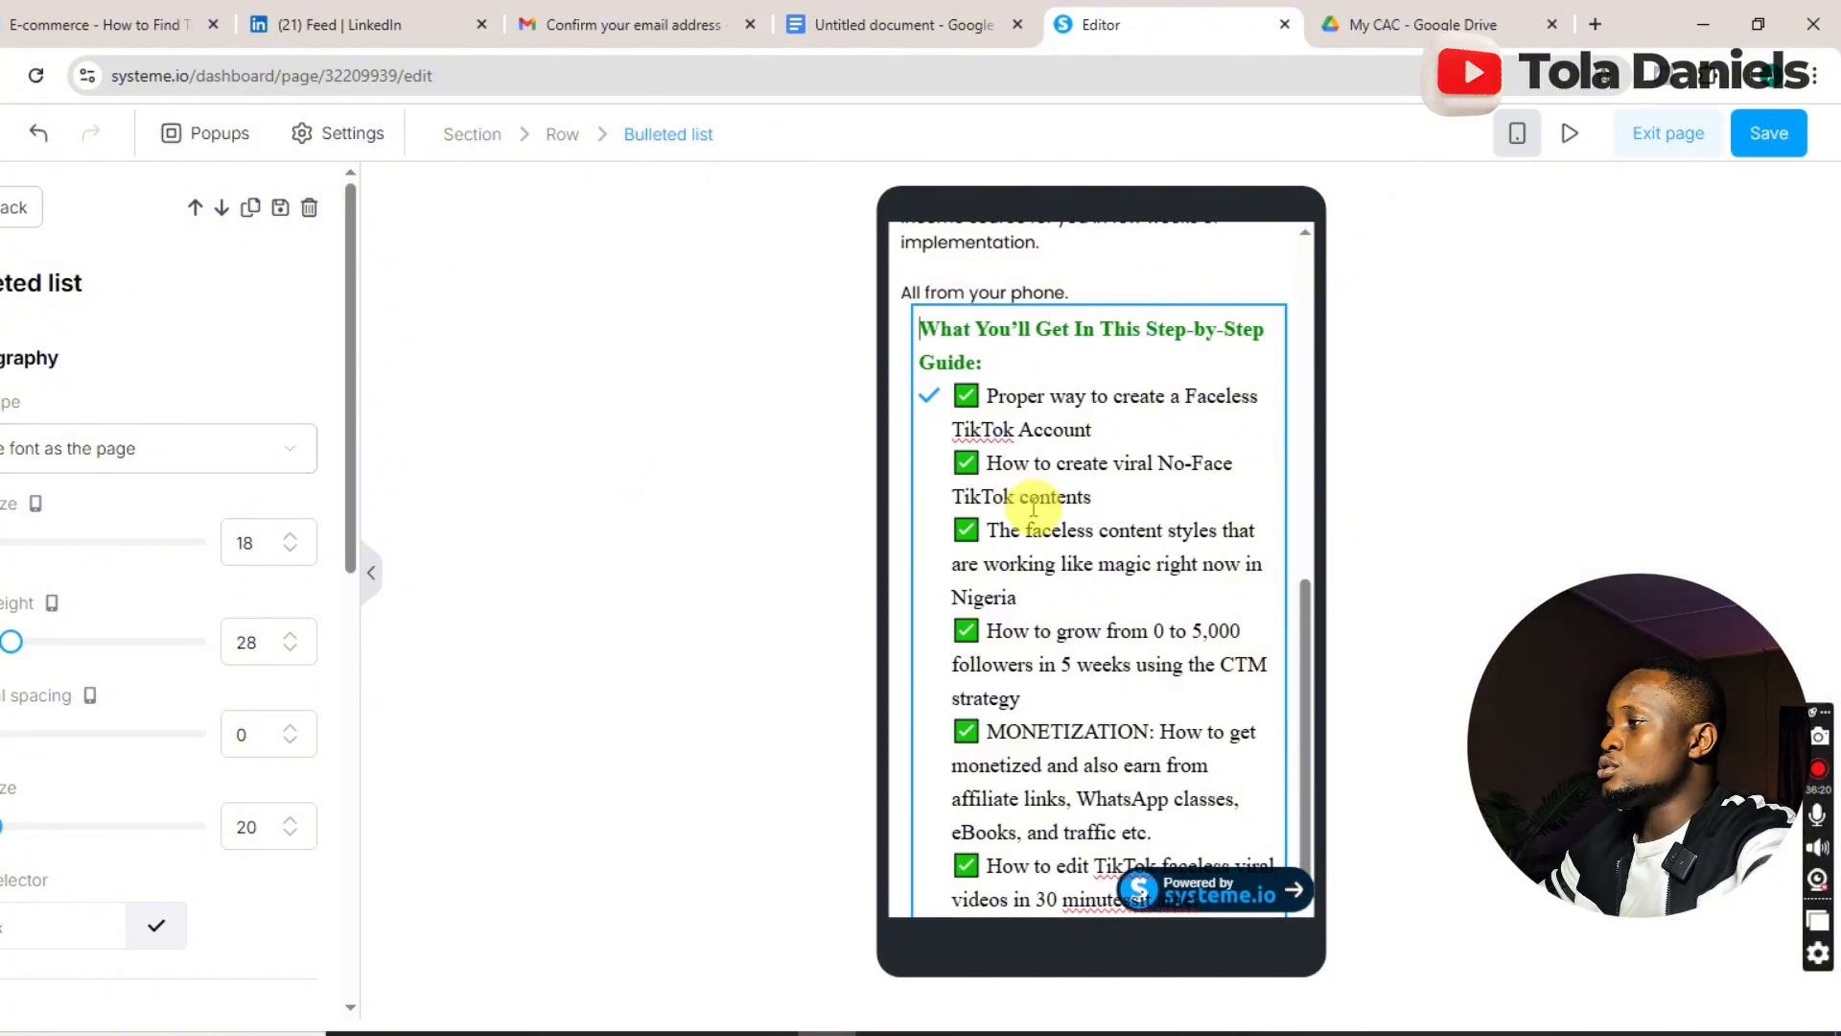
- Set the bulleted list's font type to Google Fonts with the Poppins font
click(185, 449)
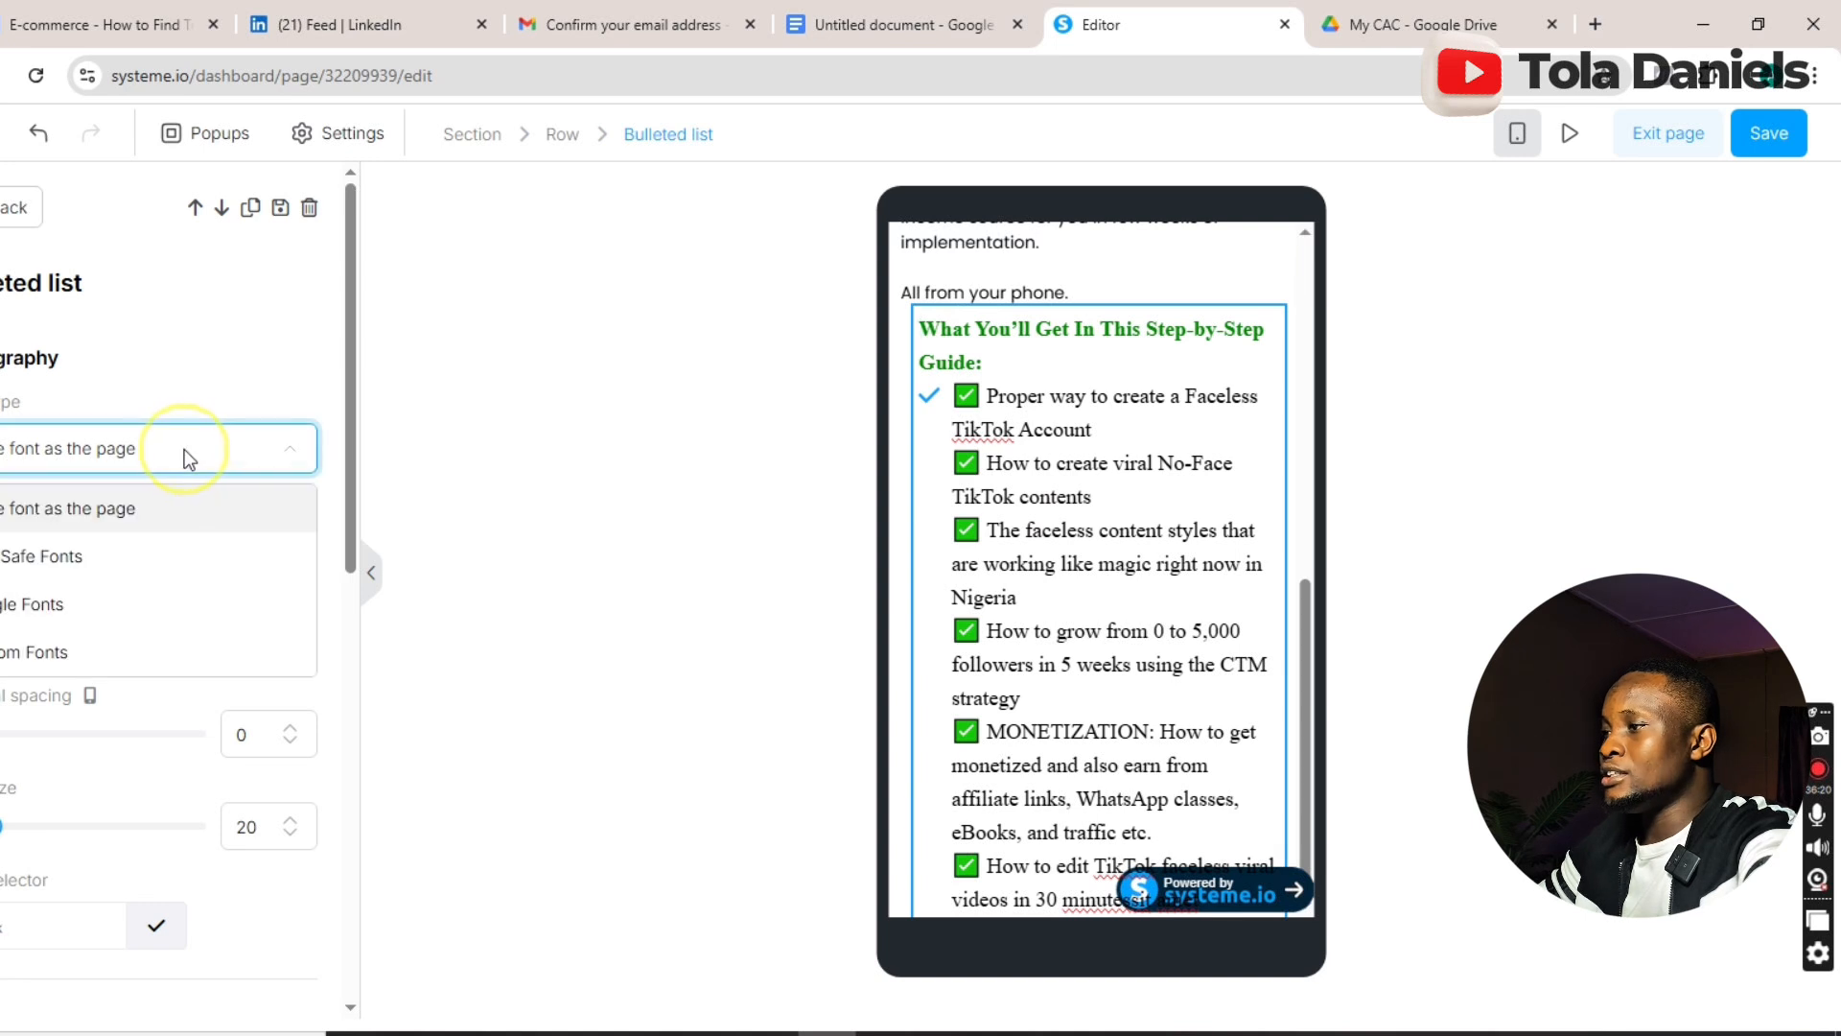
click(120, 599)
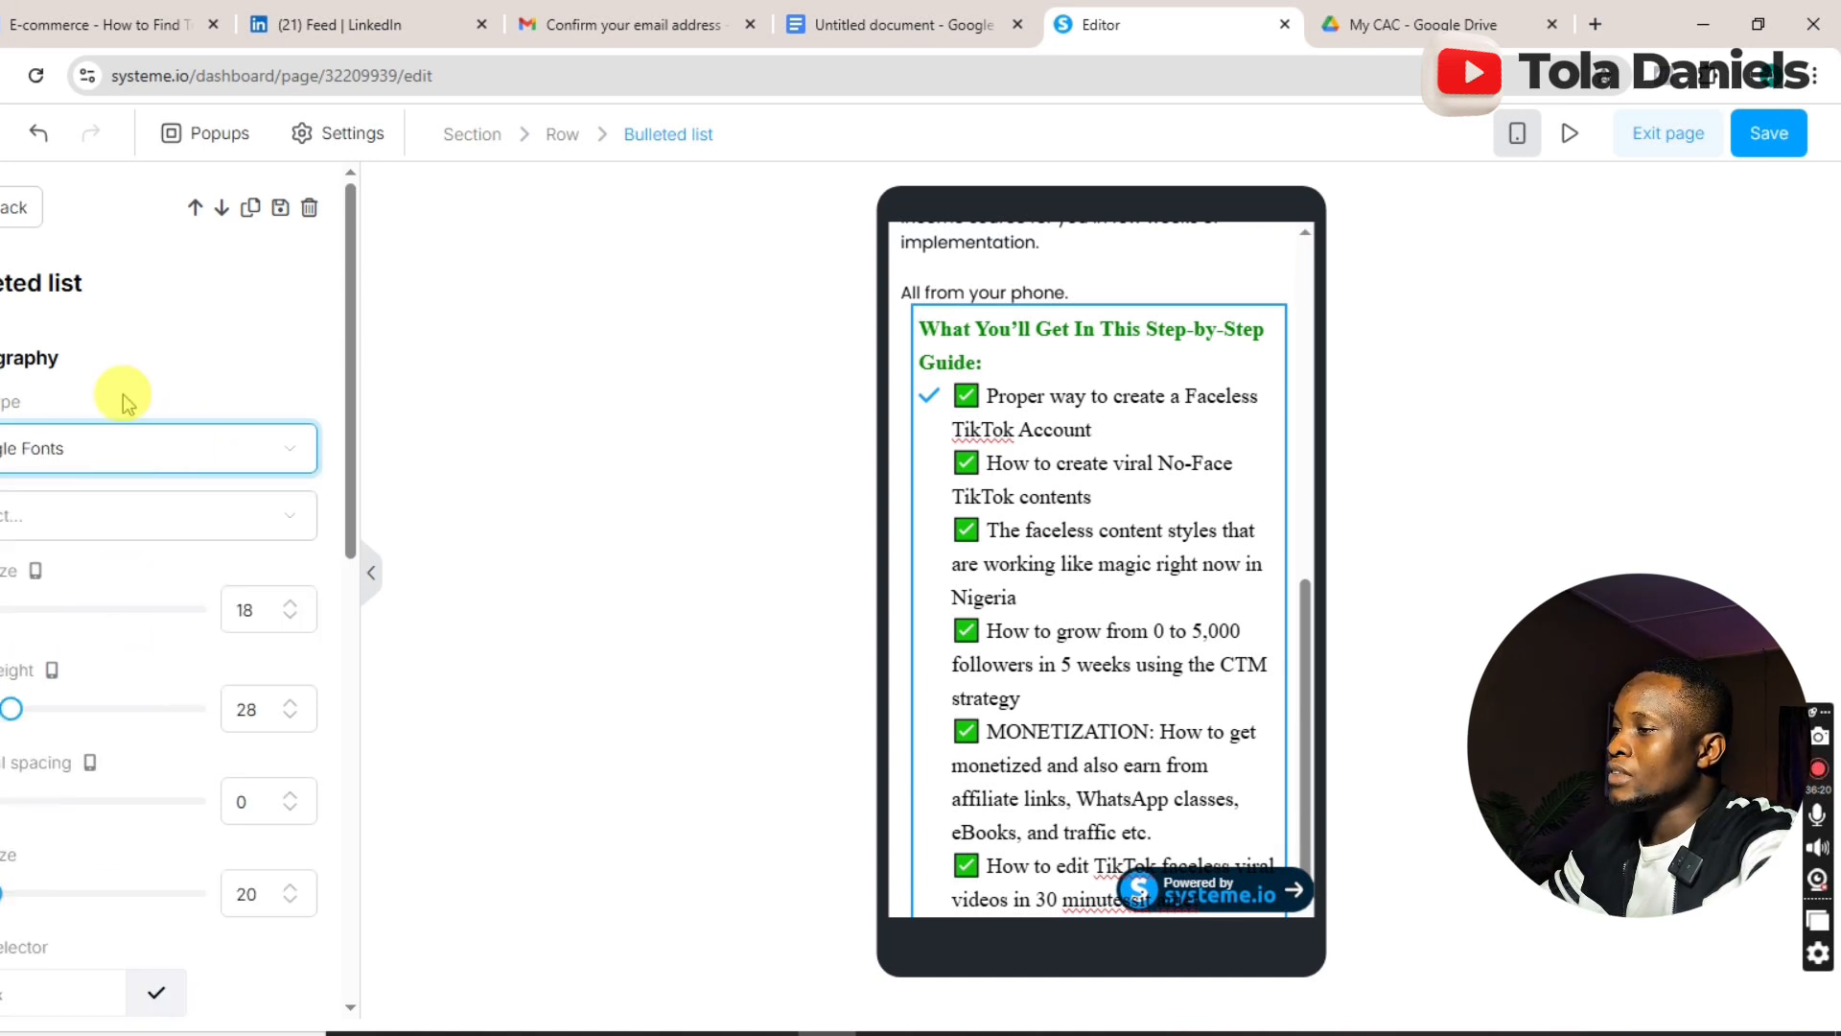
click(108, 520)
text(pop)
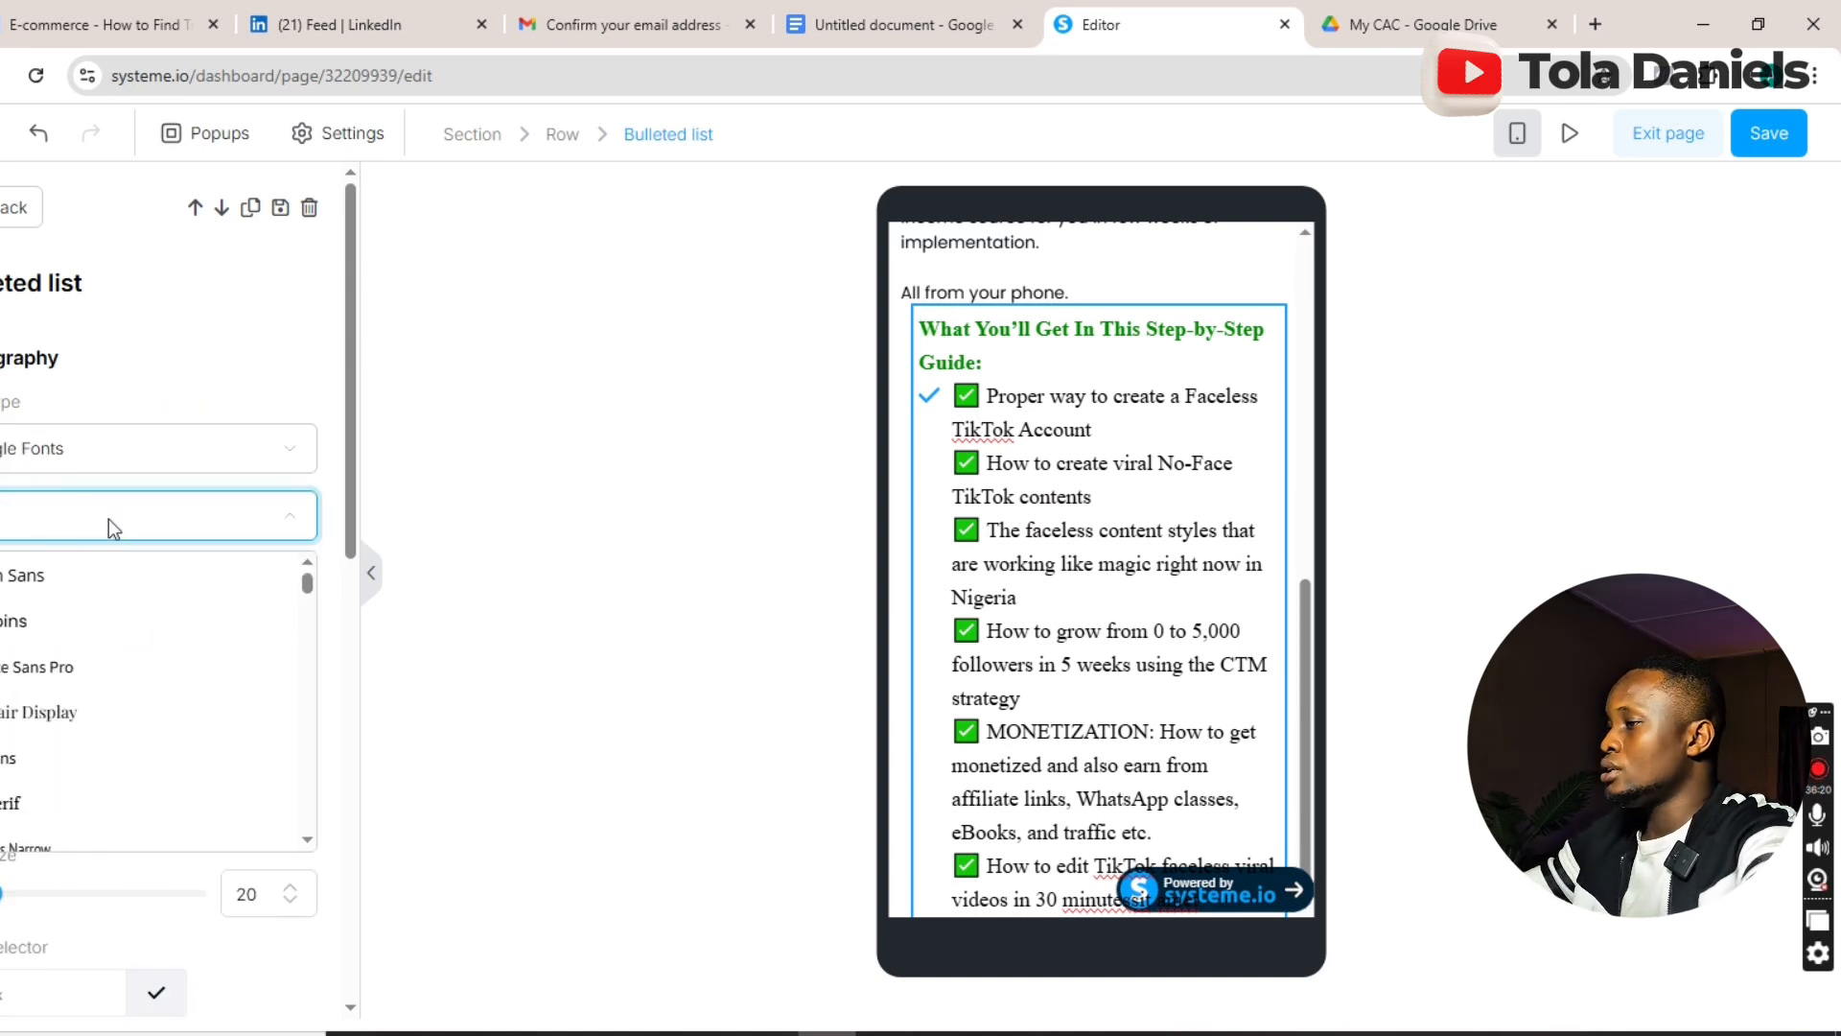
click(52, 585)
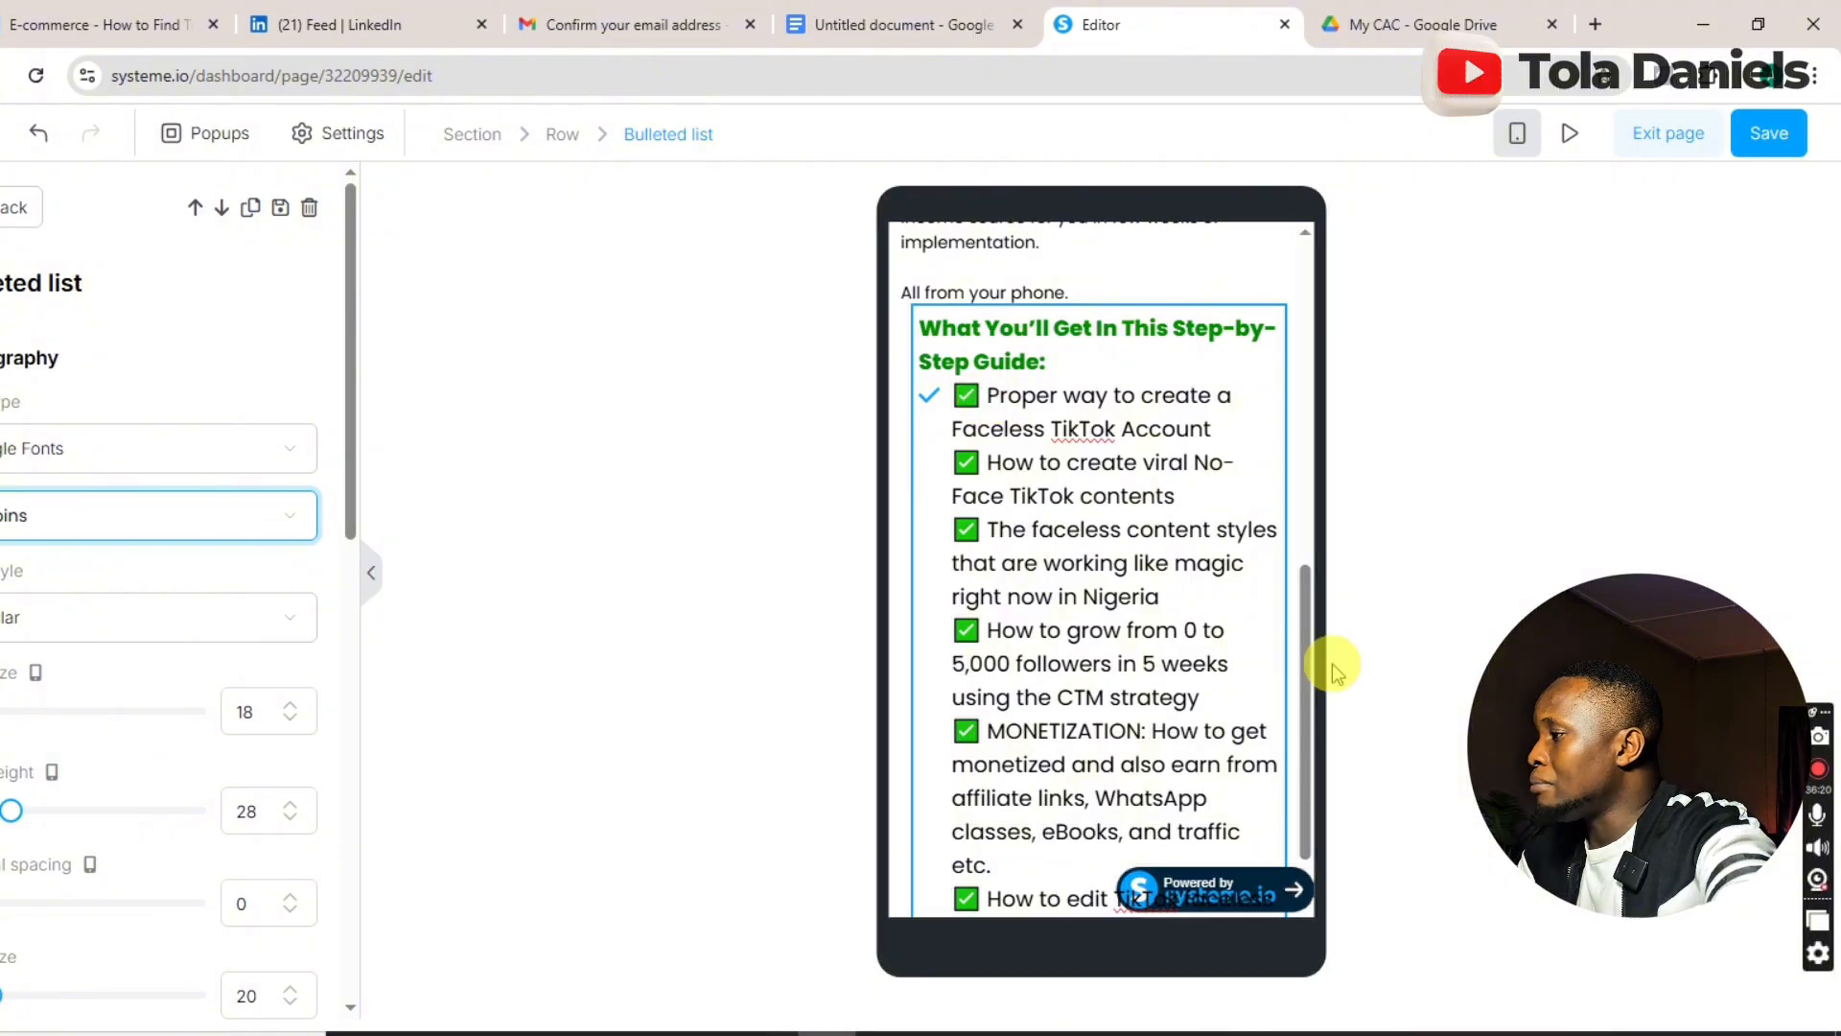
click(1310, 642)
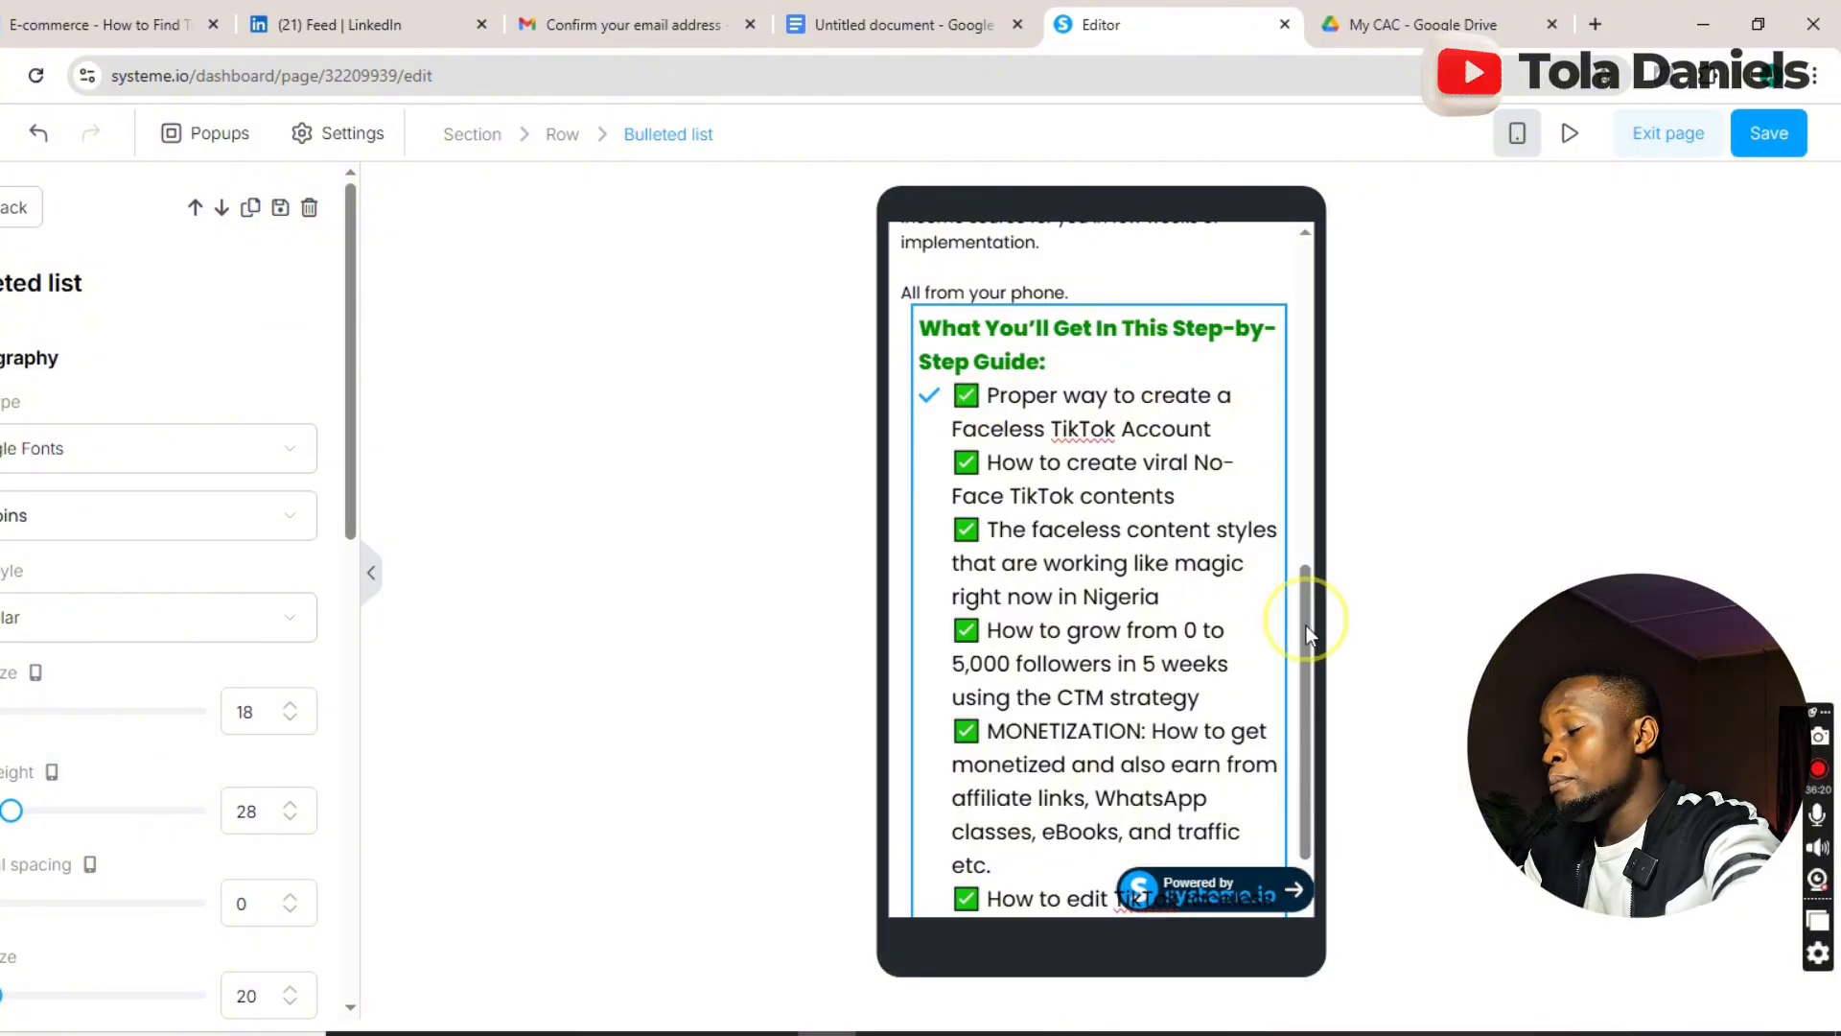
drag(1310, 633, 1308, 616)
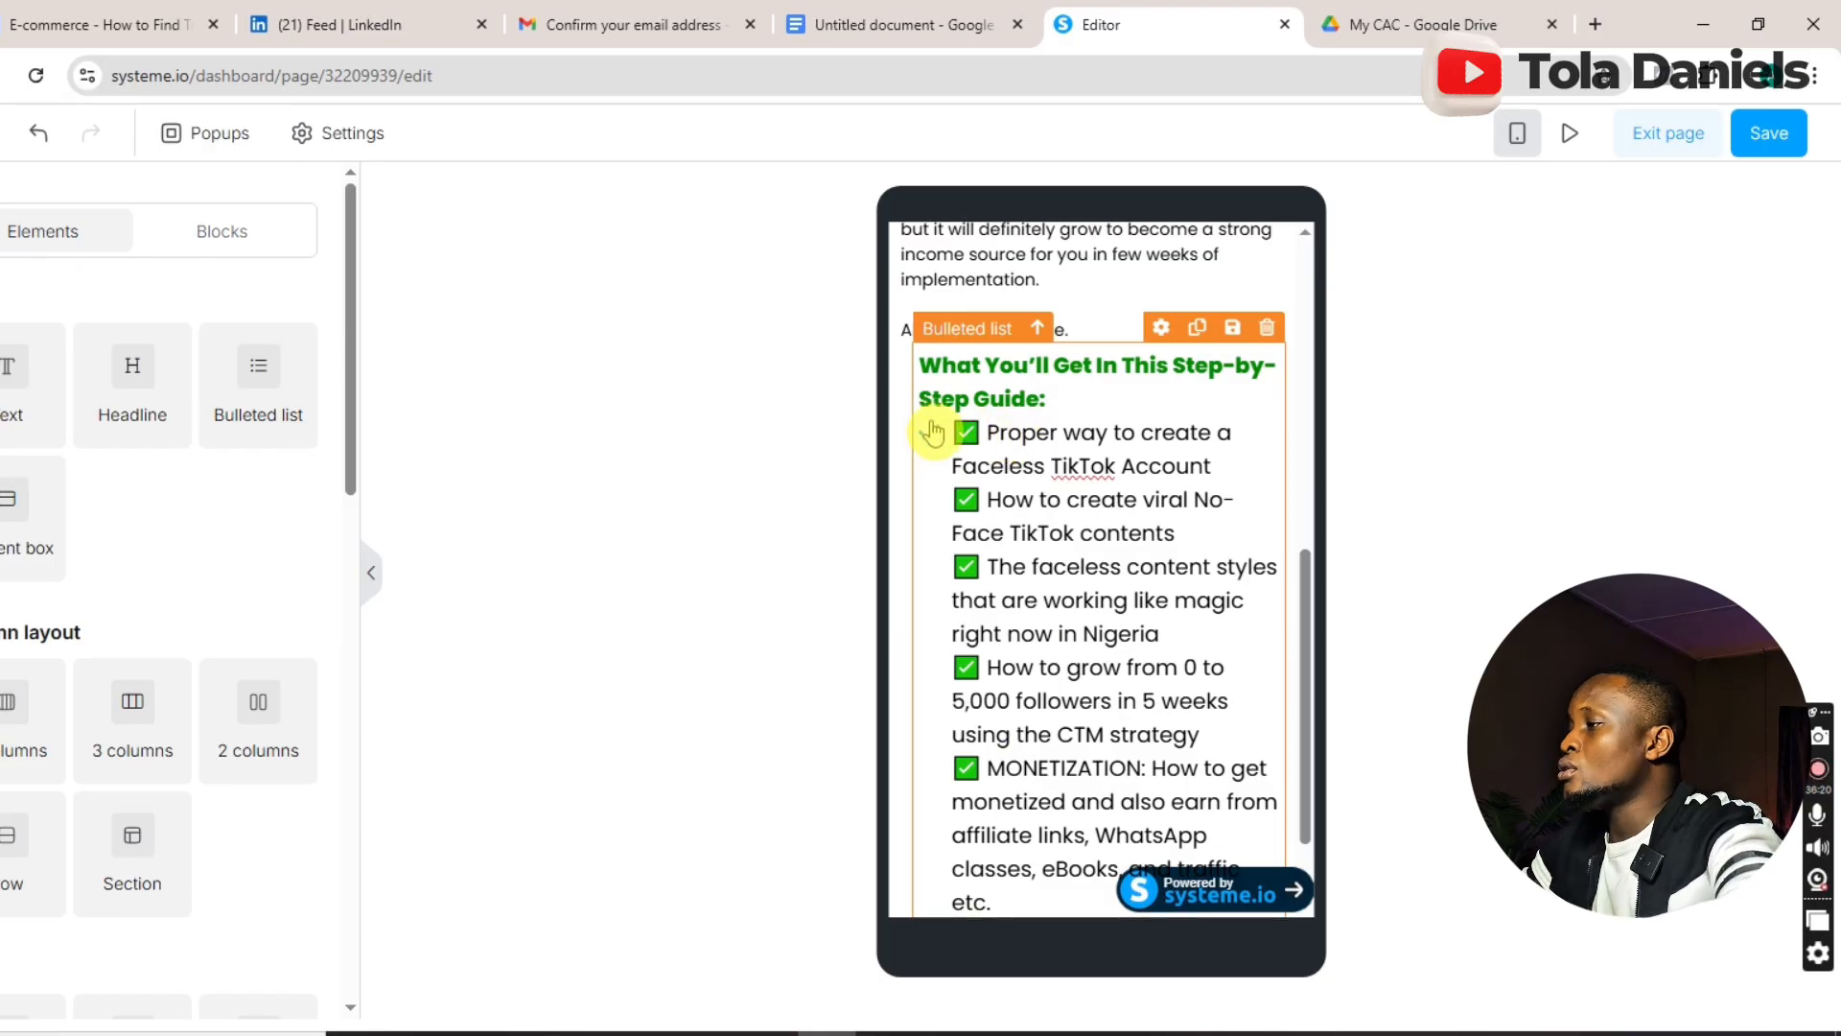
- Change the bulleted list's icon color to dark green 097b0b
click(1012, 563)
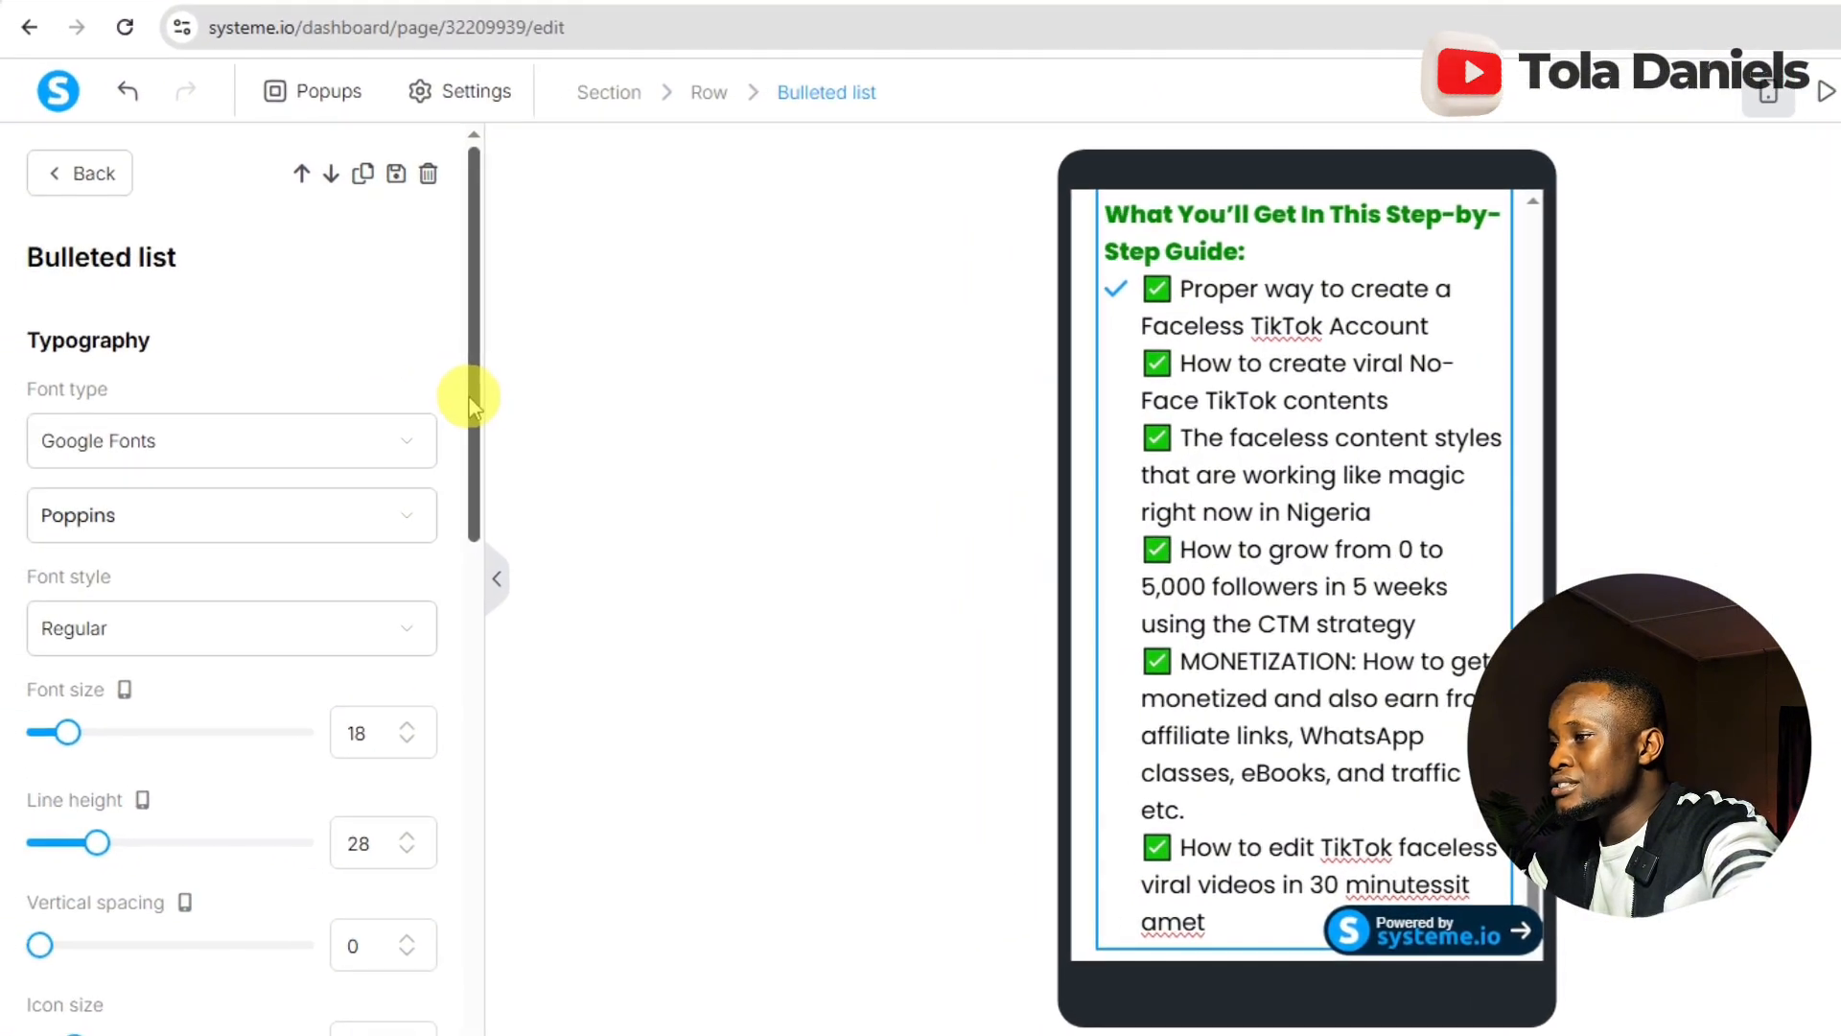
drag(470, 403, 488, 704)
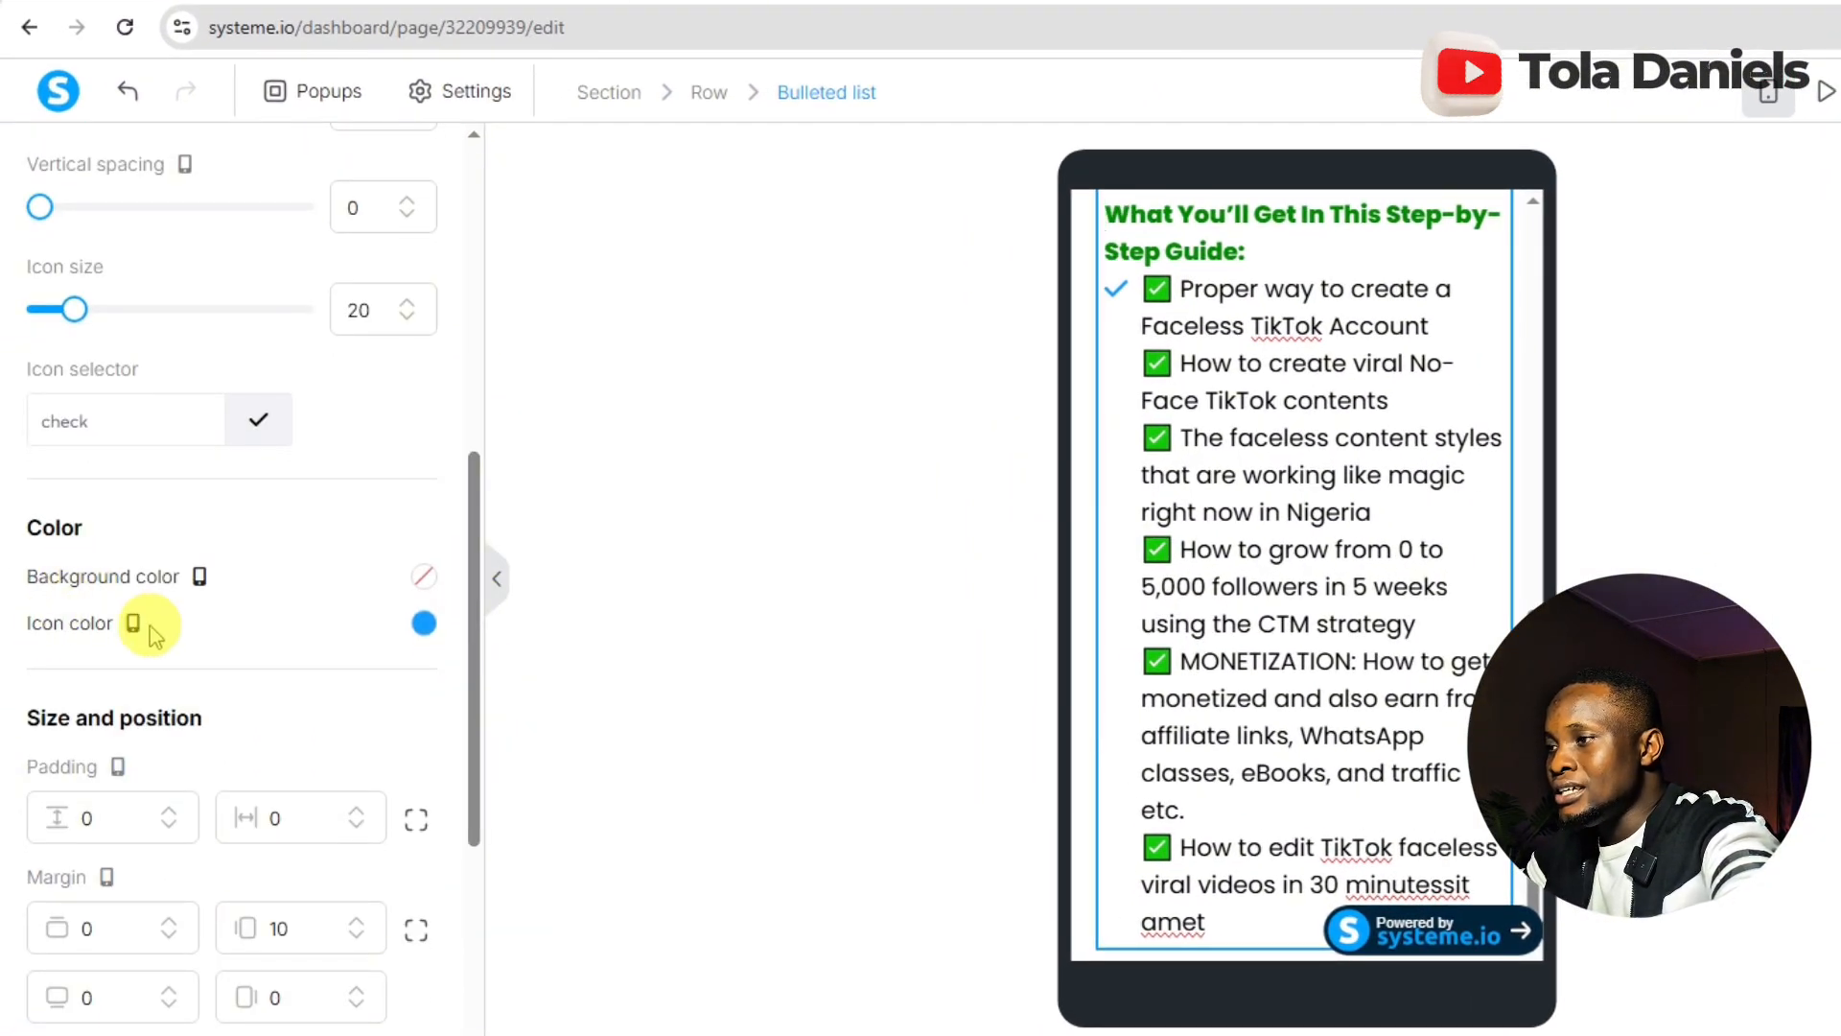
click(423, 628)
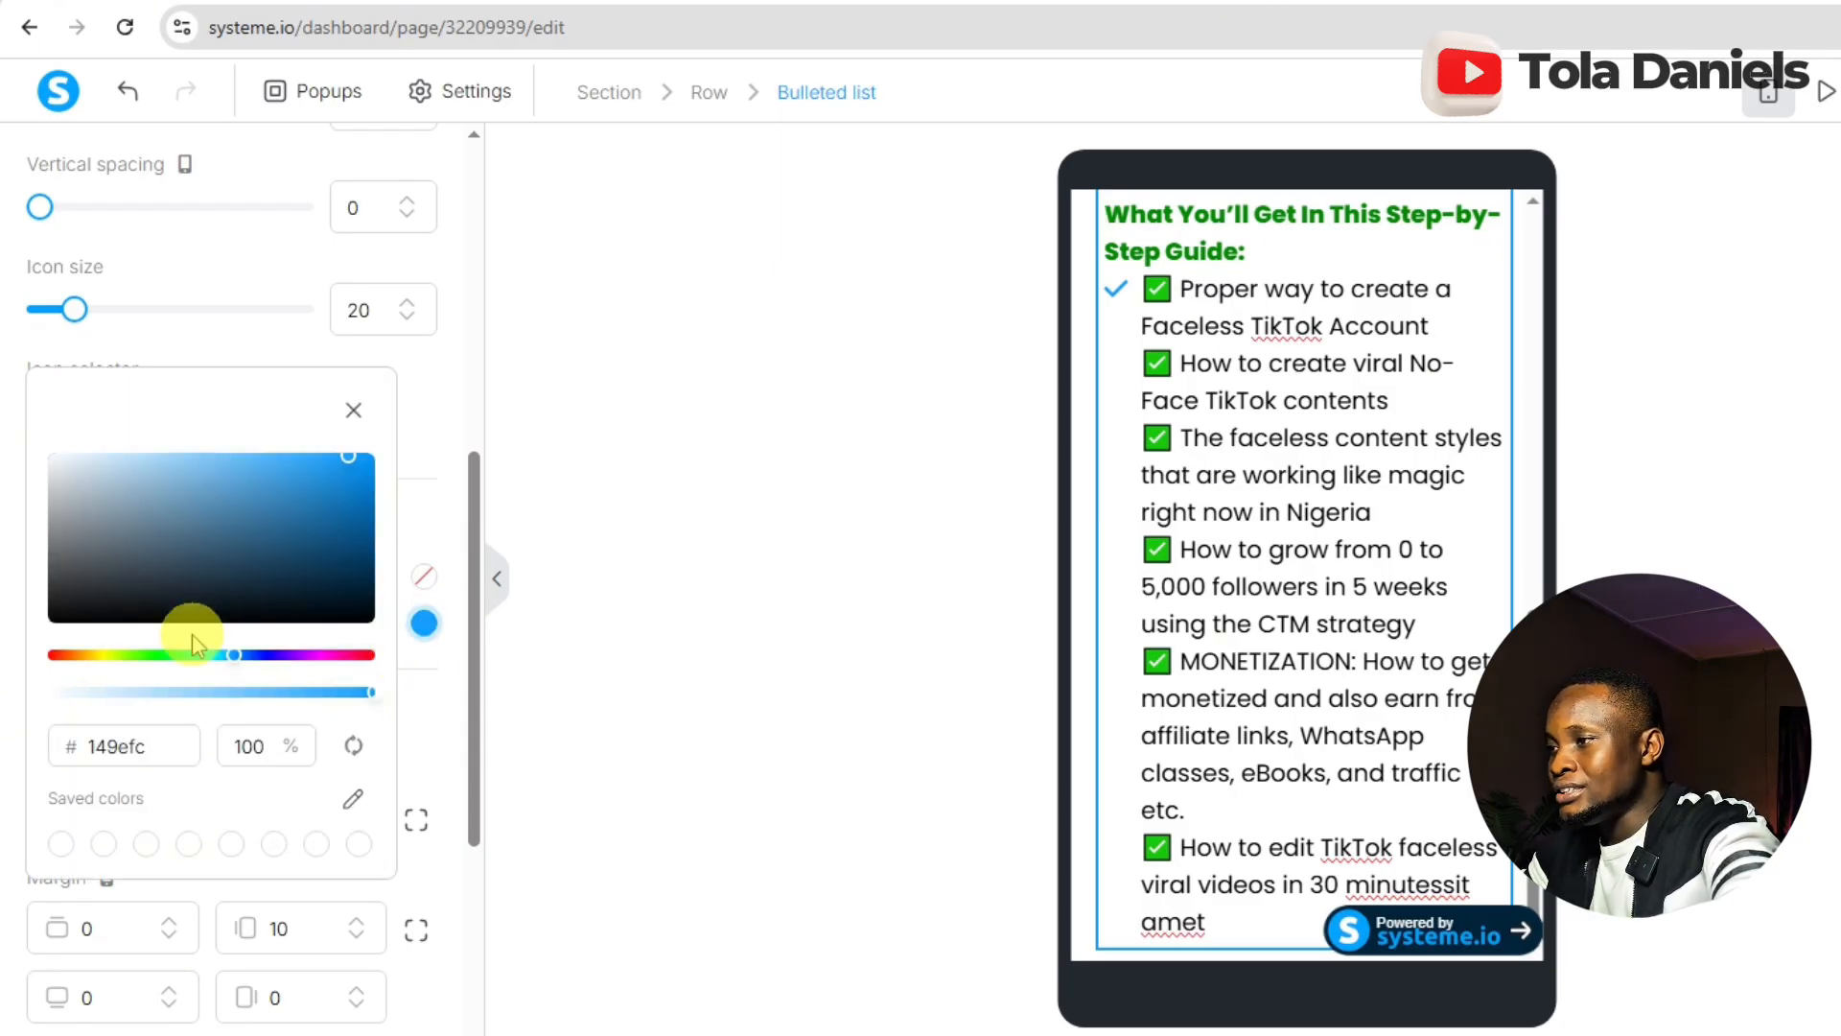
click(159, 654)
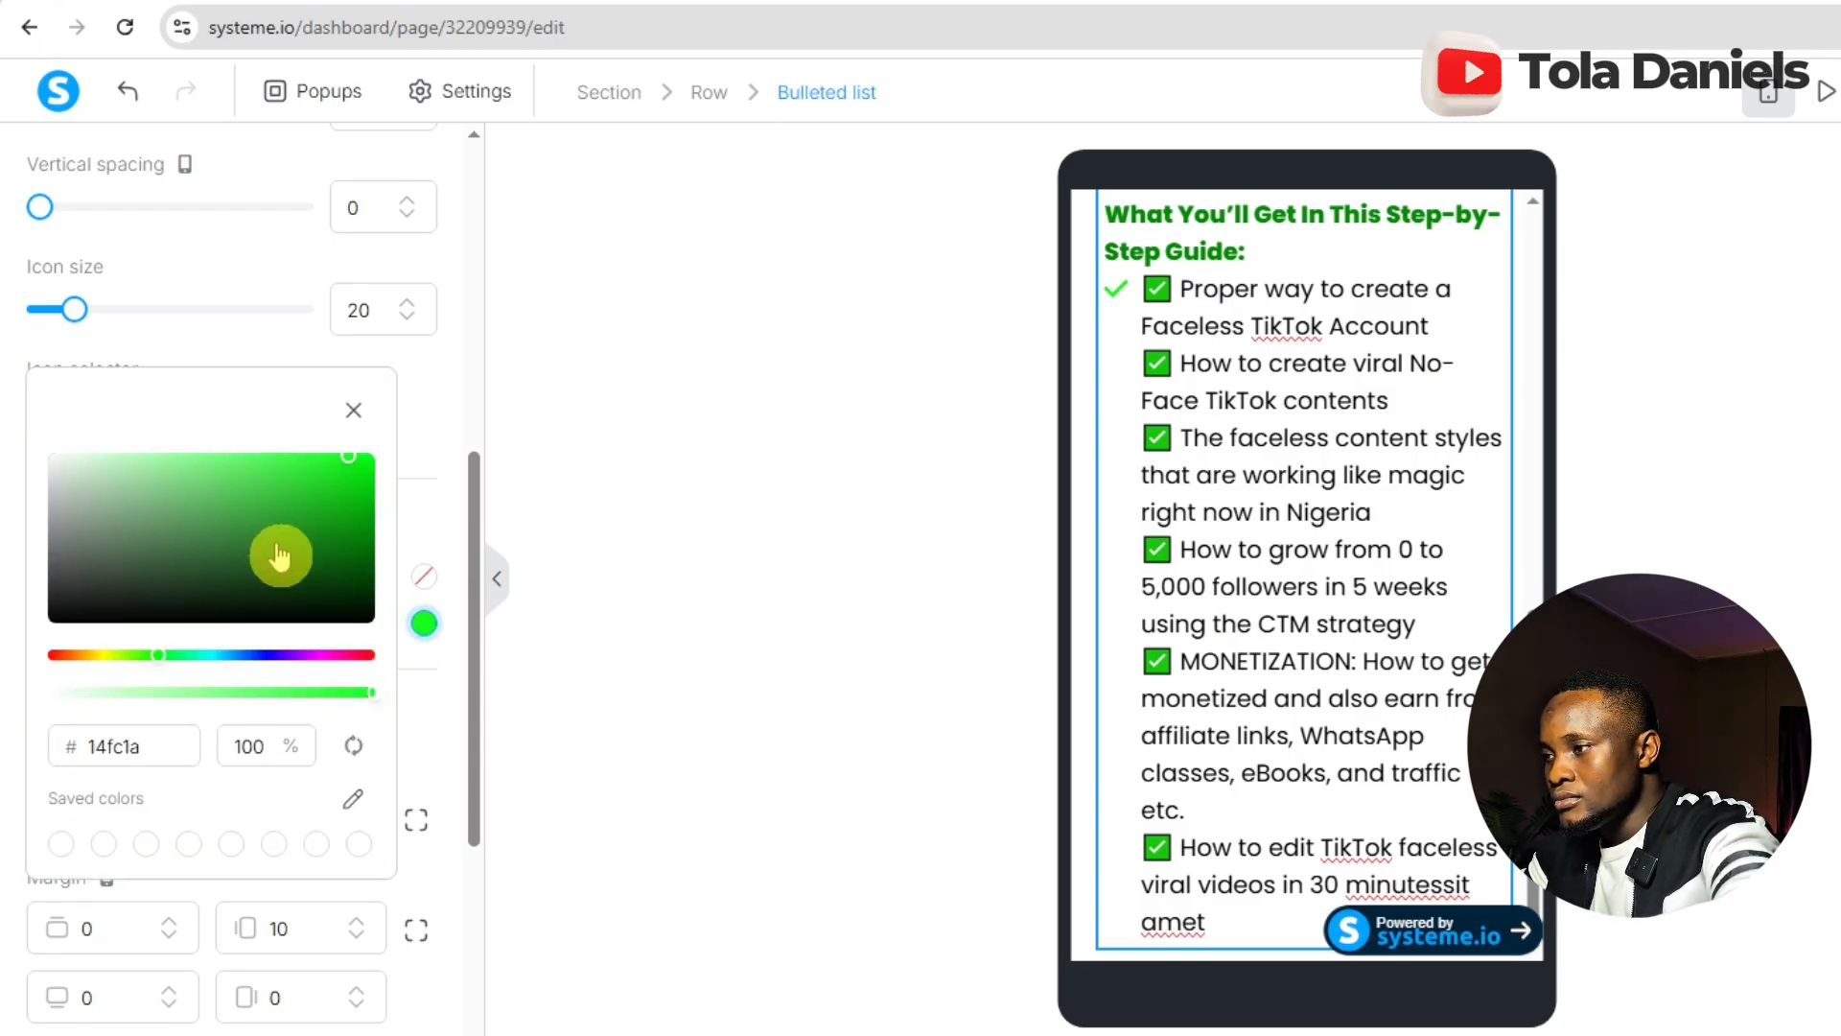
mouse_move(287, 548)
mouse_down()
mouse_move(320, 526)
mouse_move(335, 556)
mouse_move(352, 540)
mouse_up()
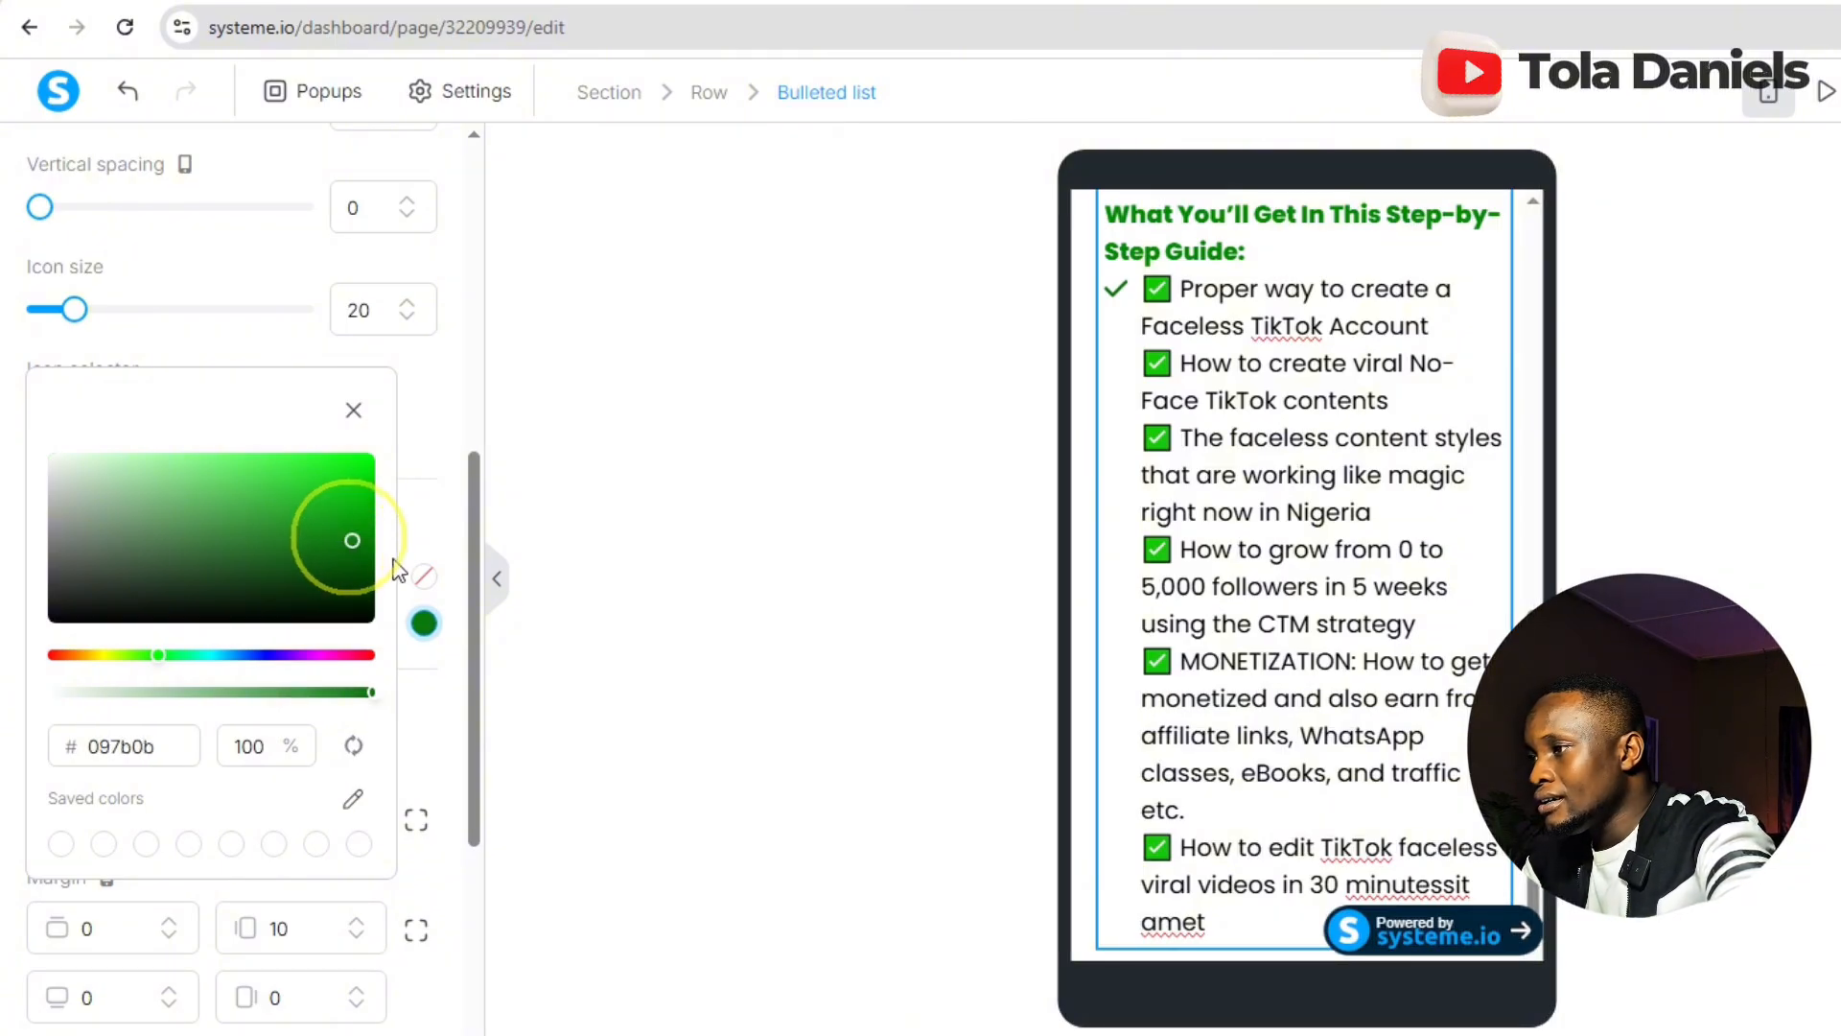
- Remove the check emojis from the "Proper way to create" and "How to create viral" lines, making the latter its own bullet
click(1191, 283)
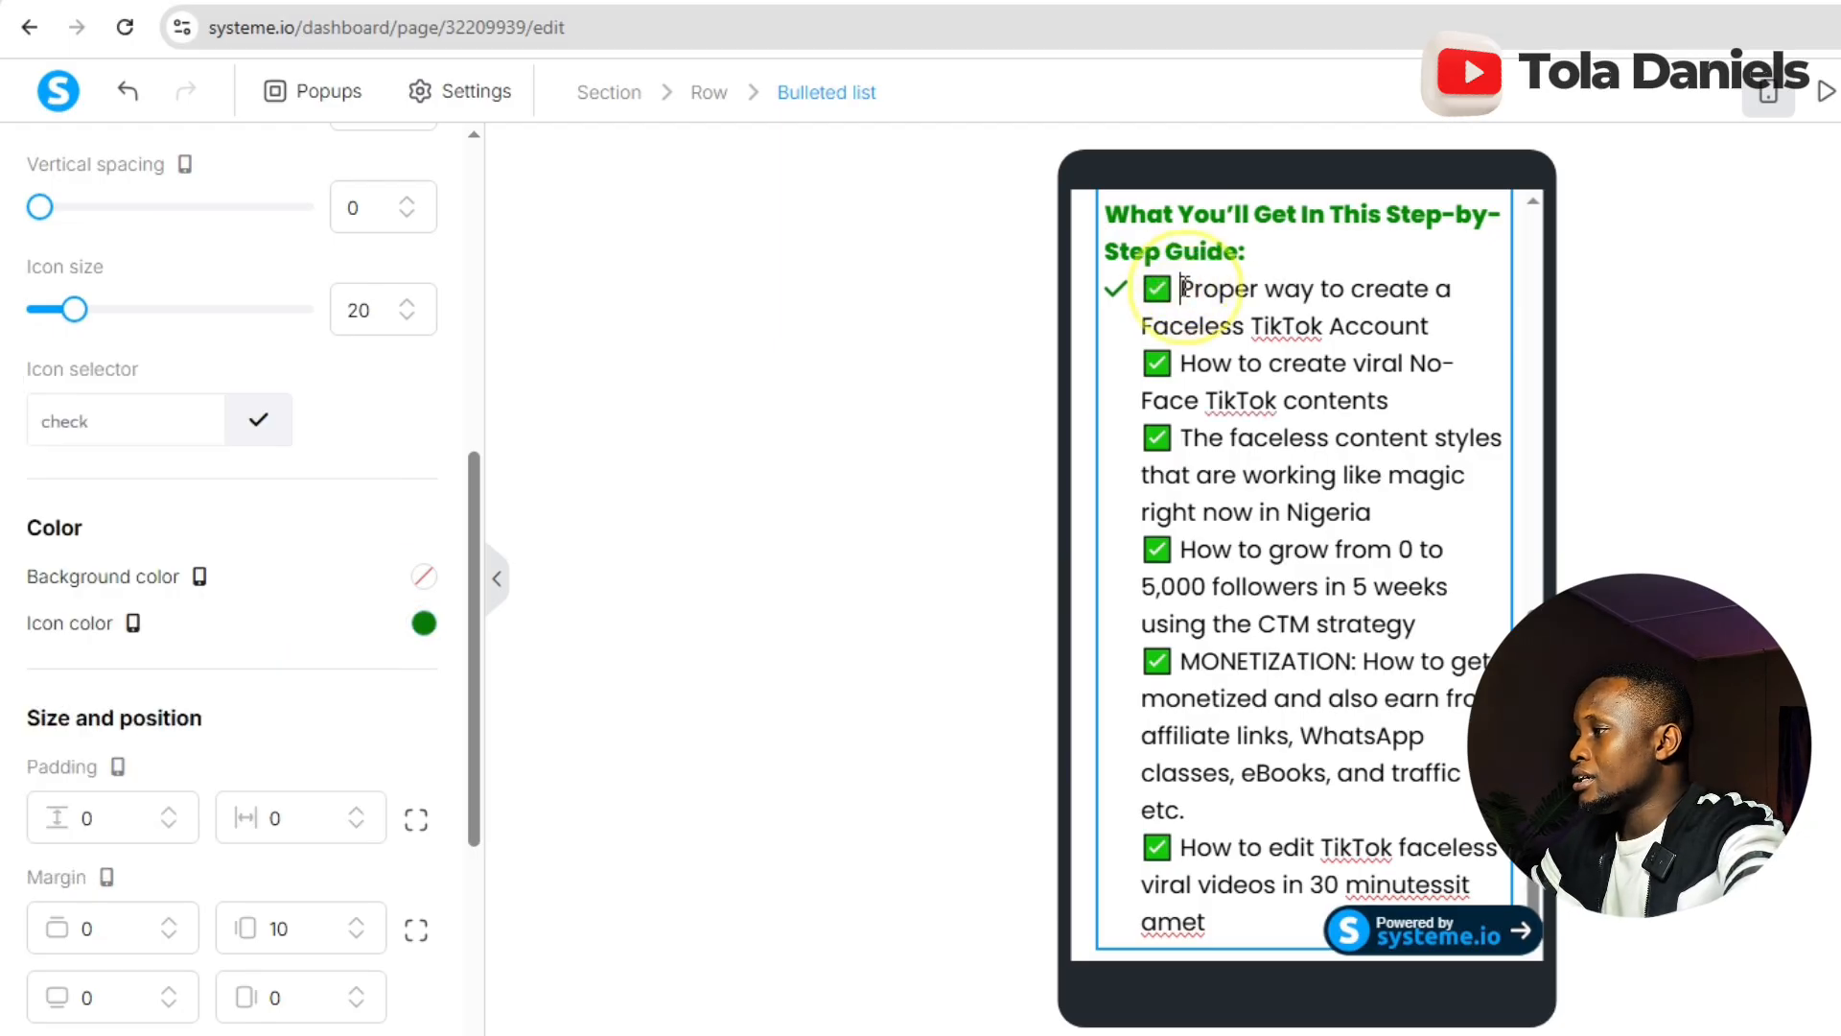
key(BackSpace)
key(BackSpace)
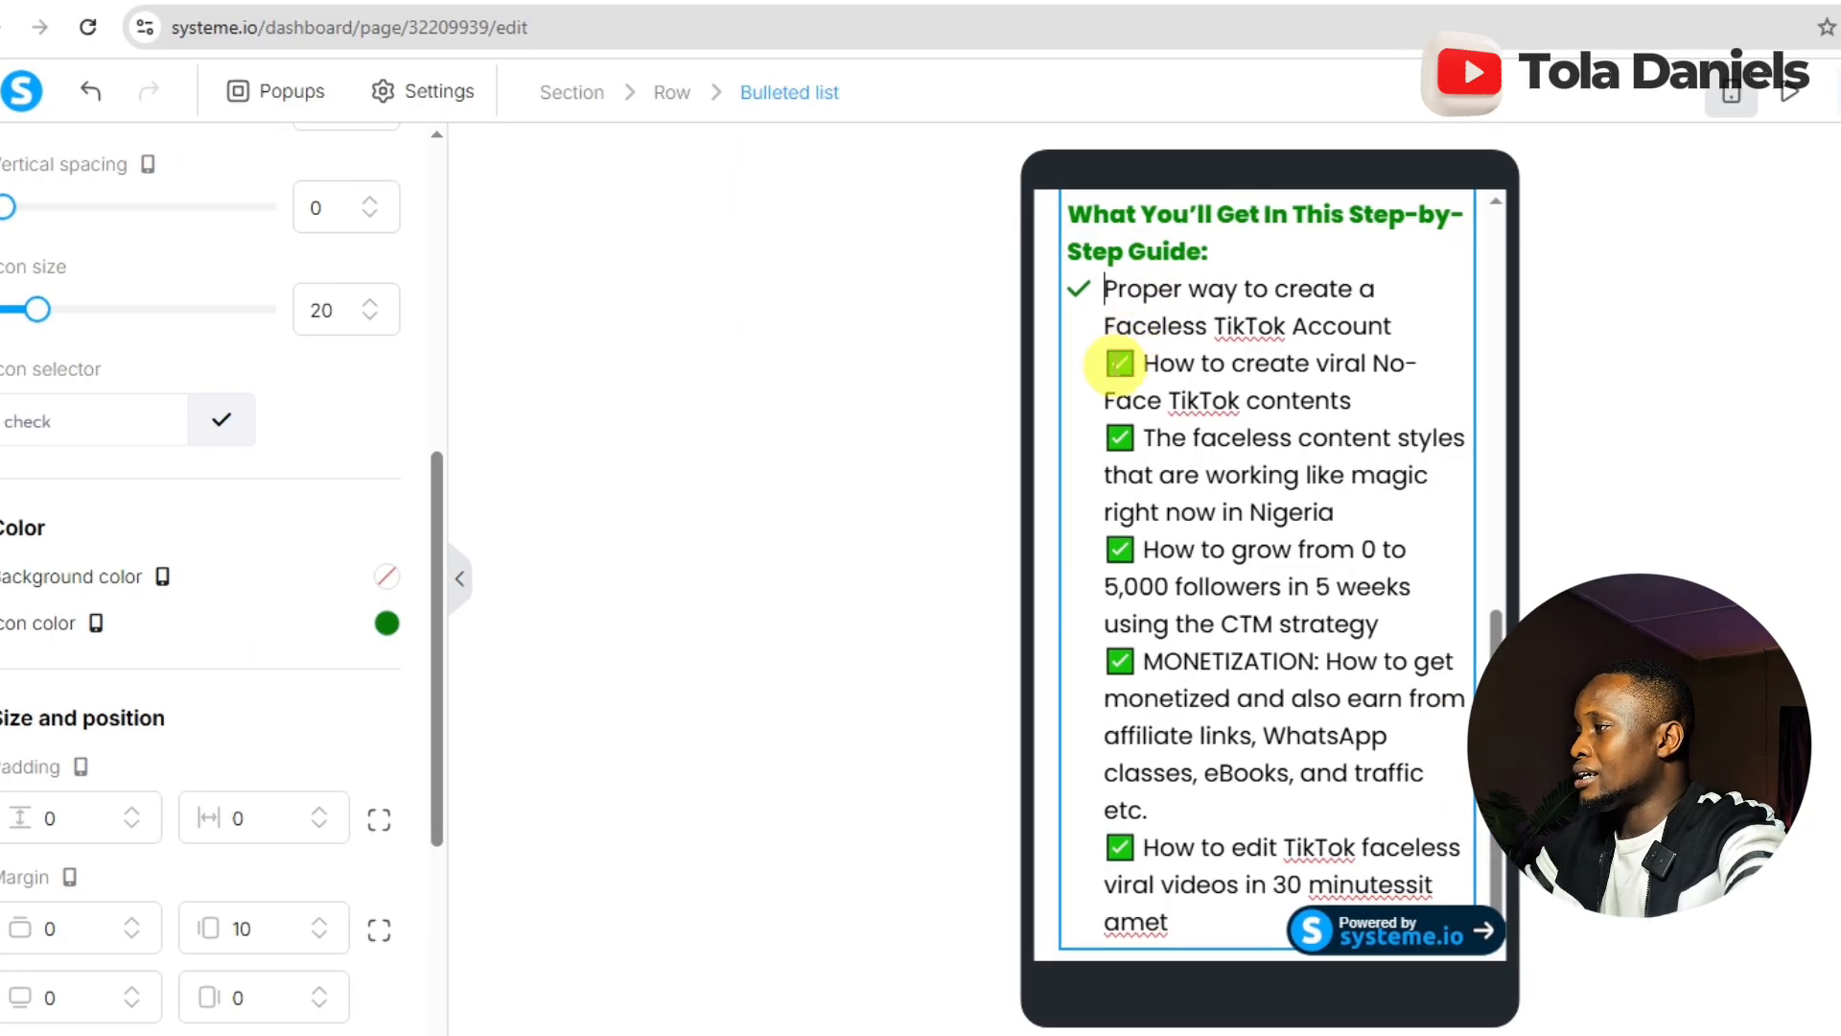
click(1107, 366)
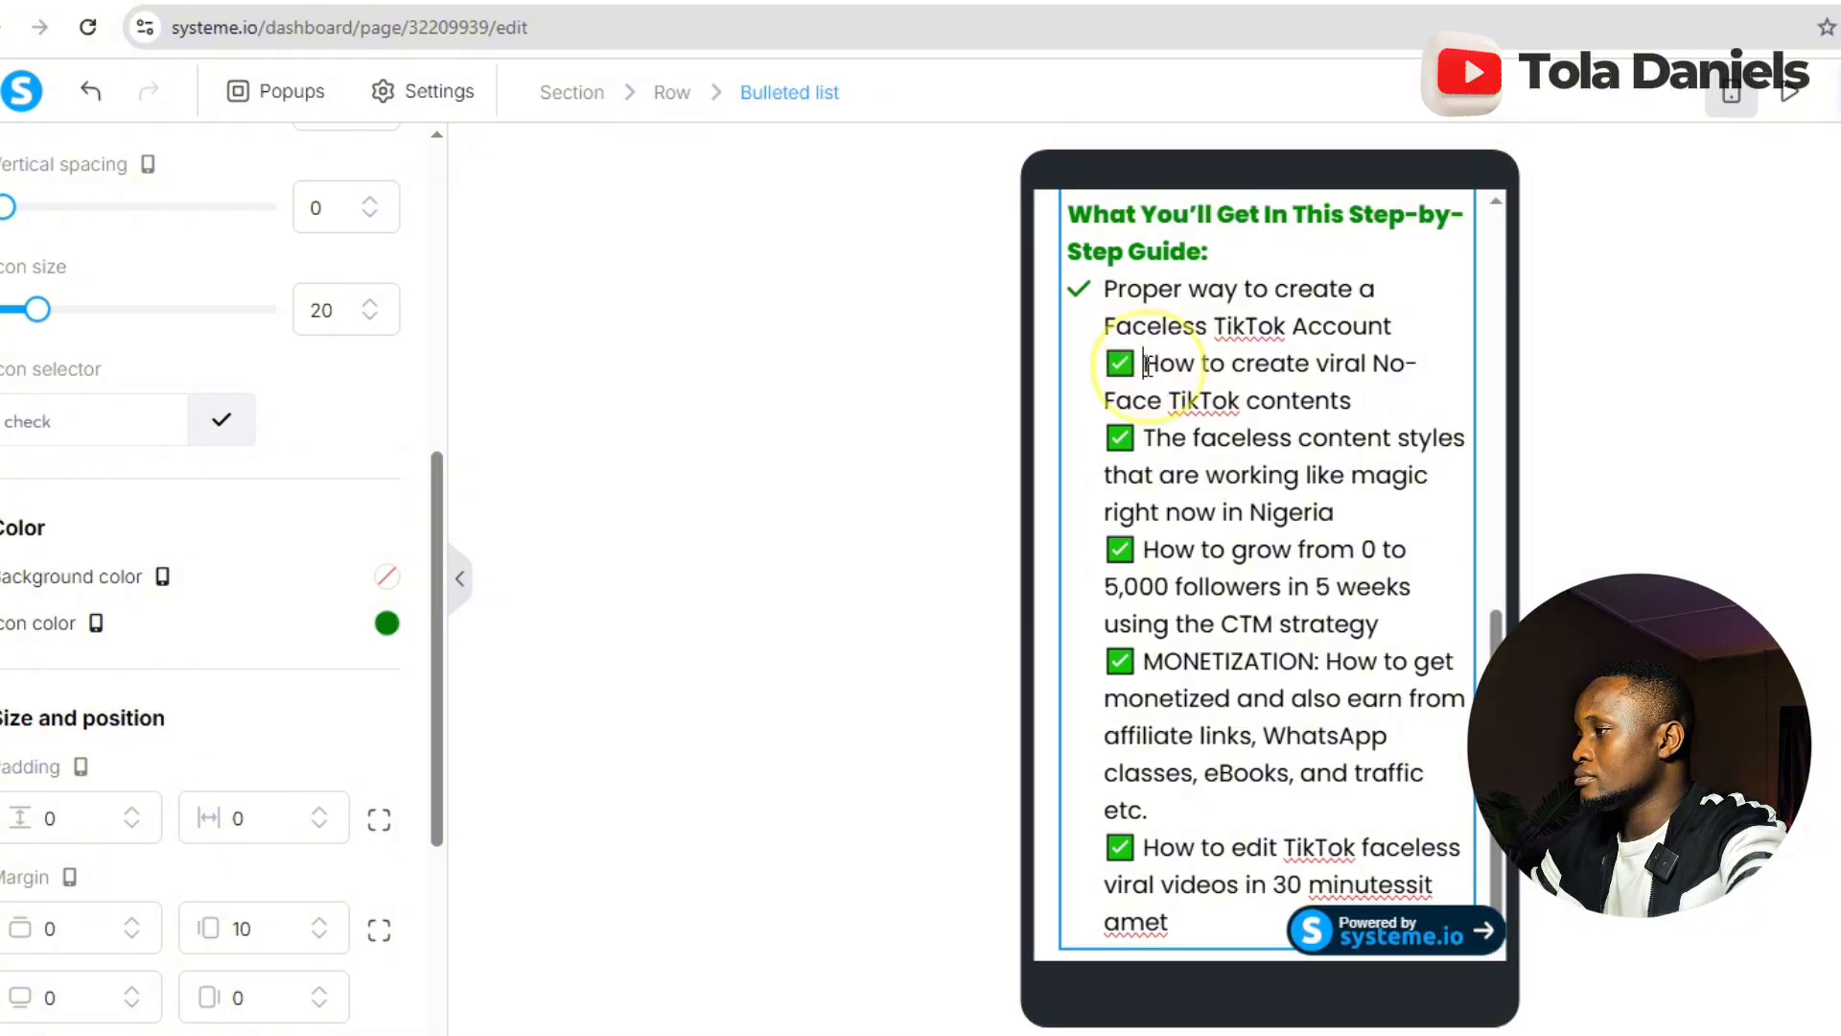
key(BackSpace)
key(BackSpace)
key(BackSpace)
key(Return)
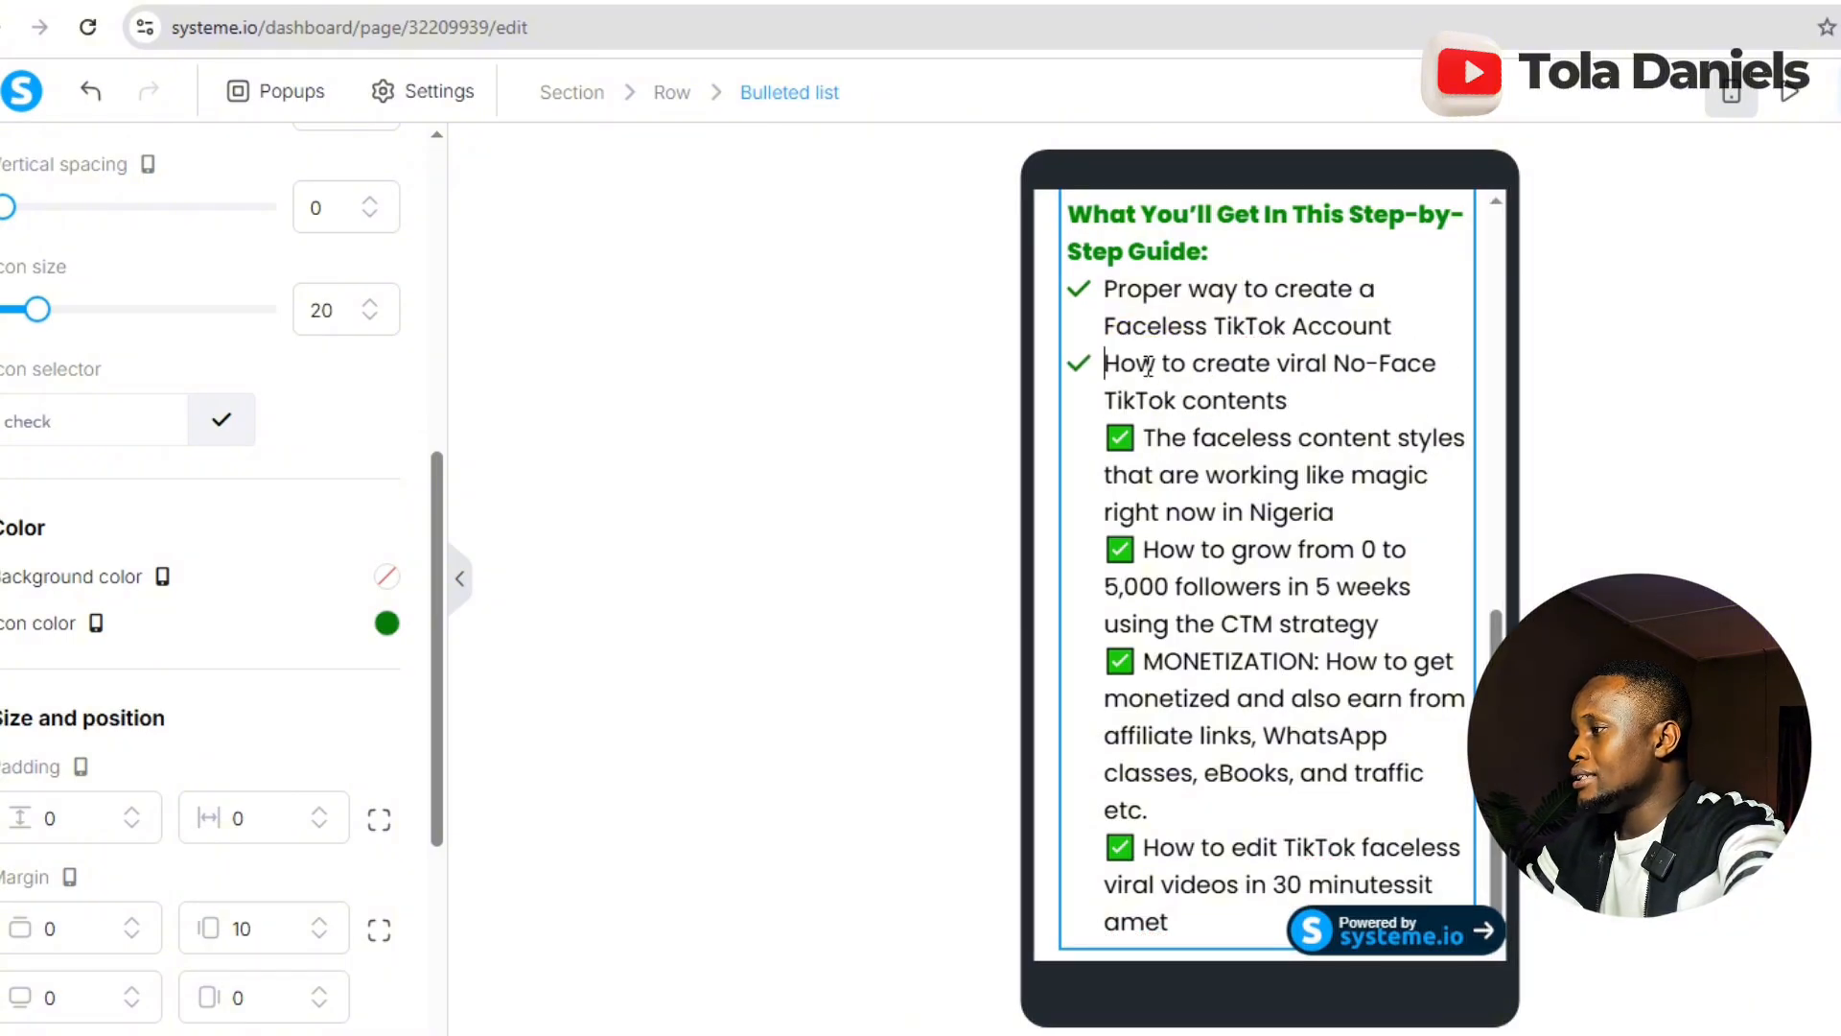
- Turn the "The faceless content styles" and "How to grow from 0 to 5,000 followers" lines into separate bullets without their check emojis
click(1122, 438)
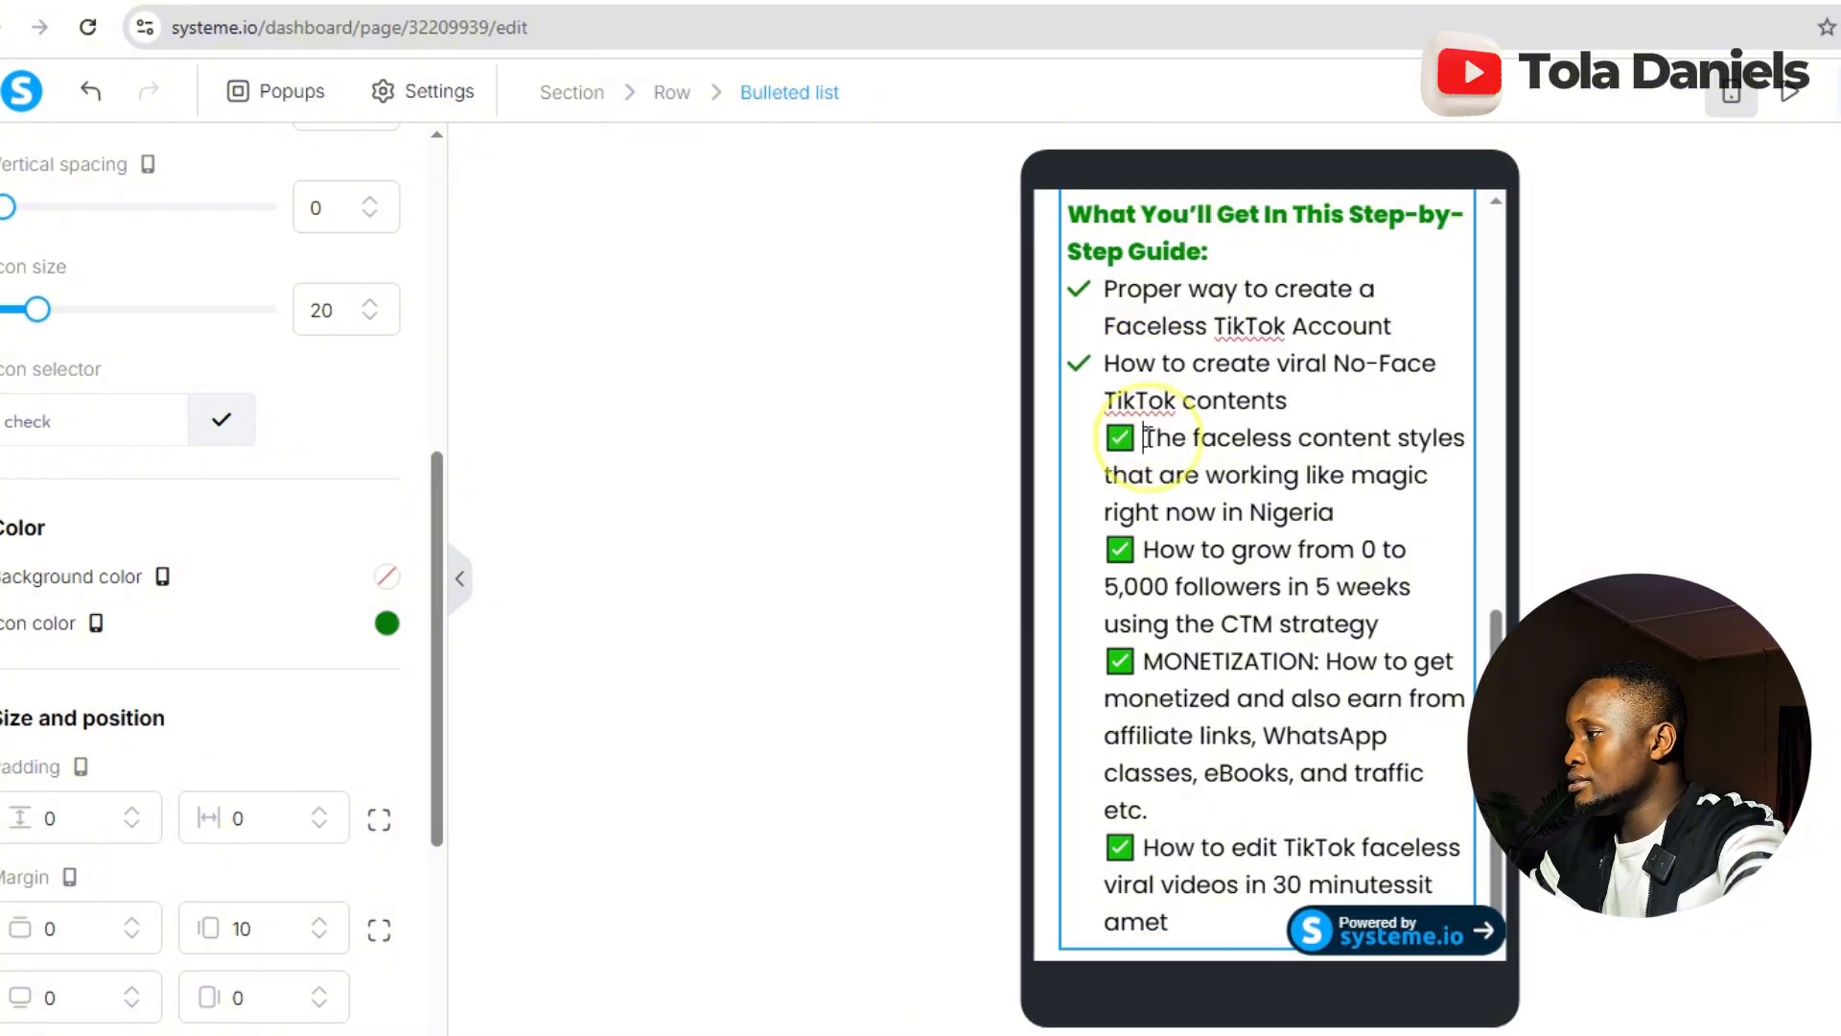
key(BackSpace)
key(BackSpace)
key(BackSpace)
key(Return)
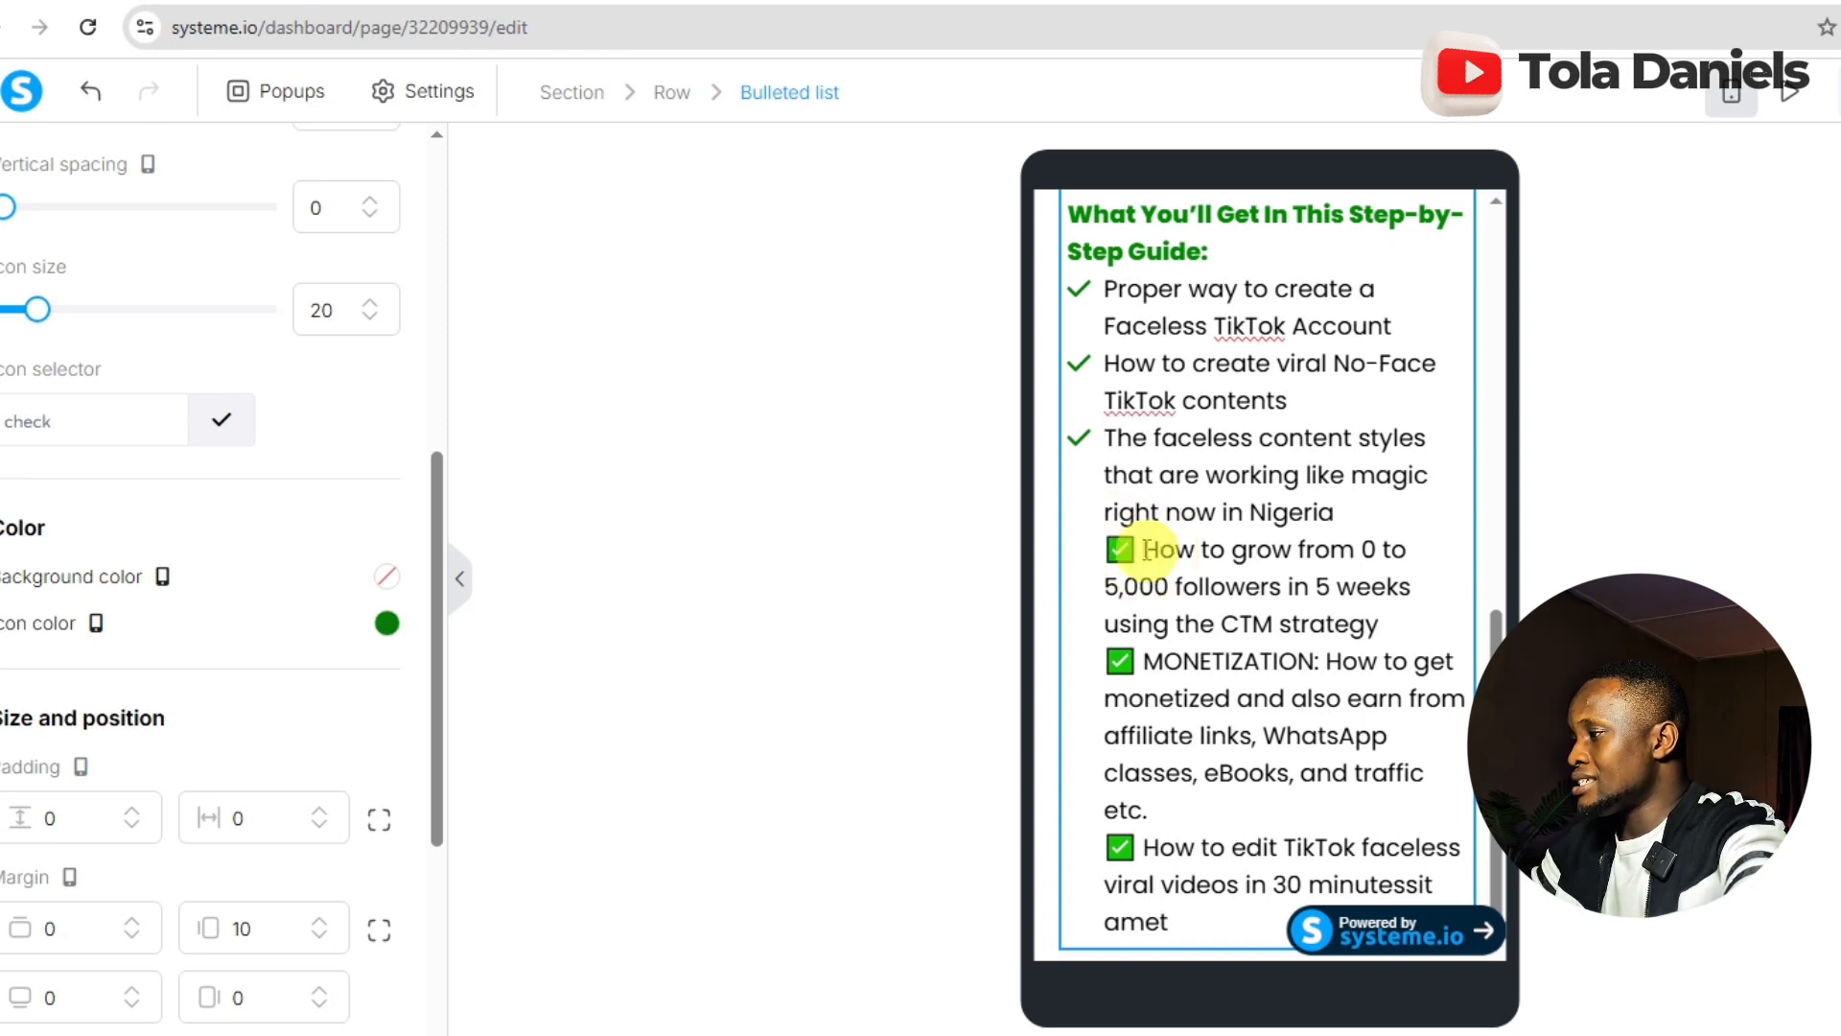
key(BackSpace)
key(BackSpace)
key(BackSpace)
key(Return)
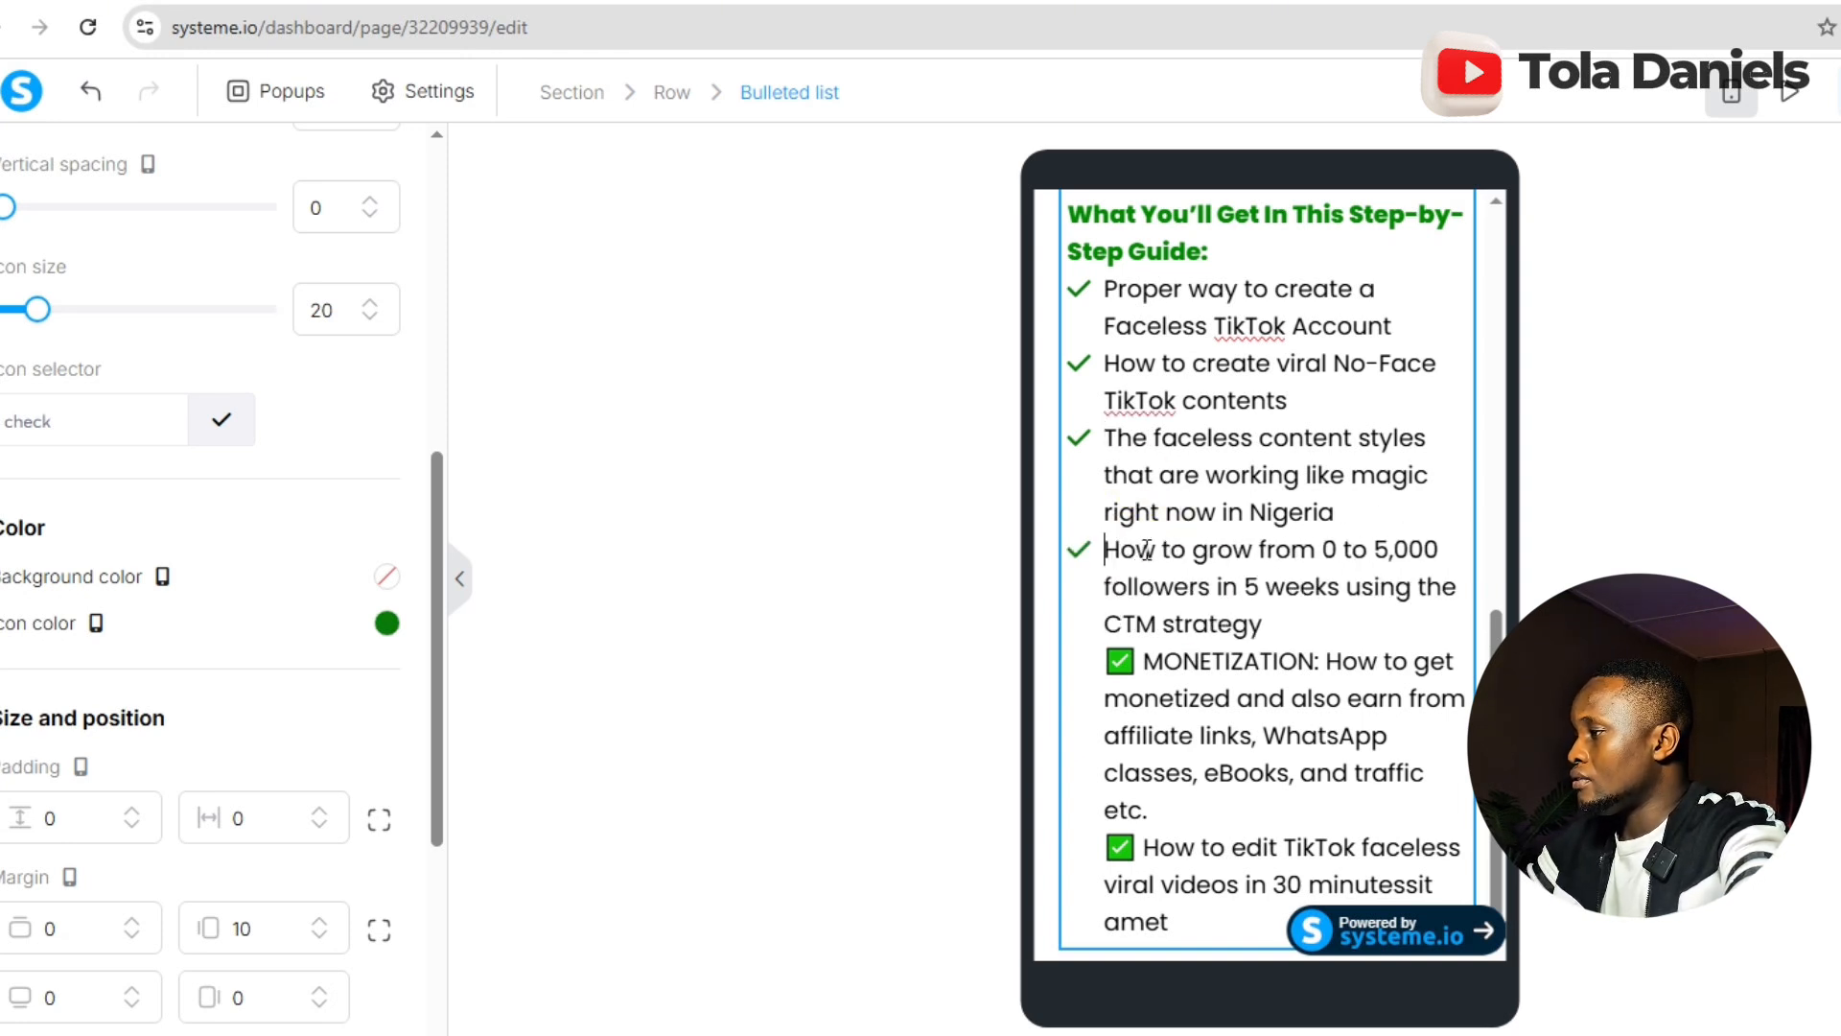
- Turn the "MONETIZATION" and "How to edit TikTok faceless viral videos" lines into separate bullets without their check emojis
click(1141, 660)
key(BackSpace)
key(BackSpace)
key(BackSpace)
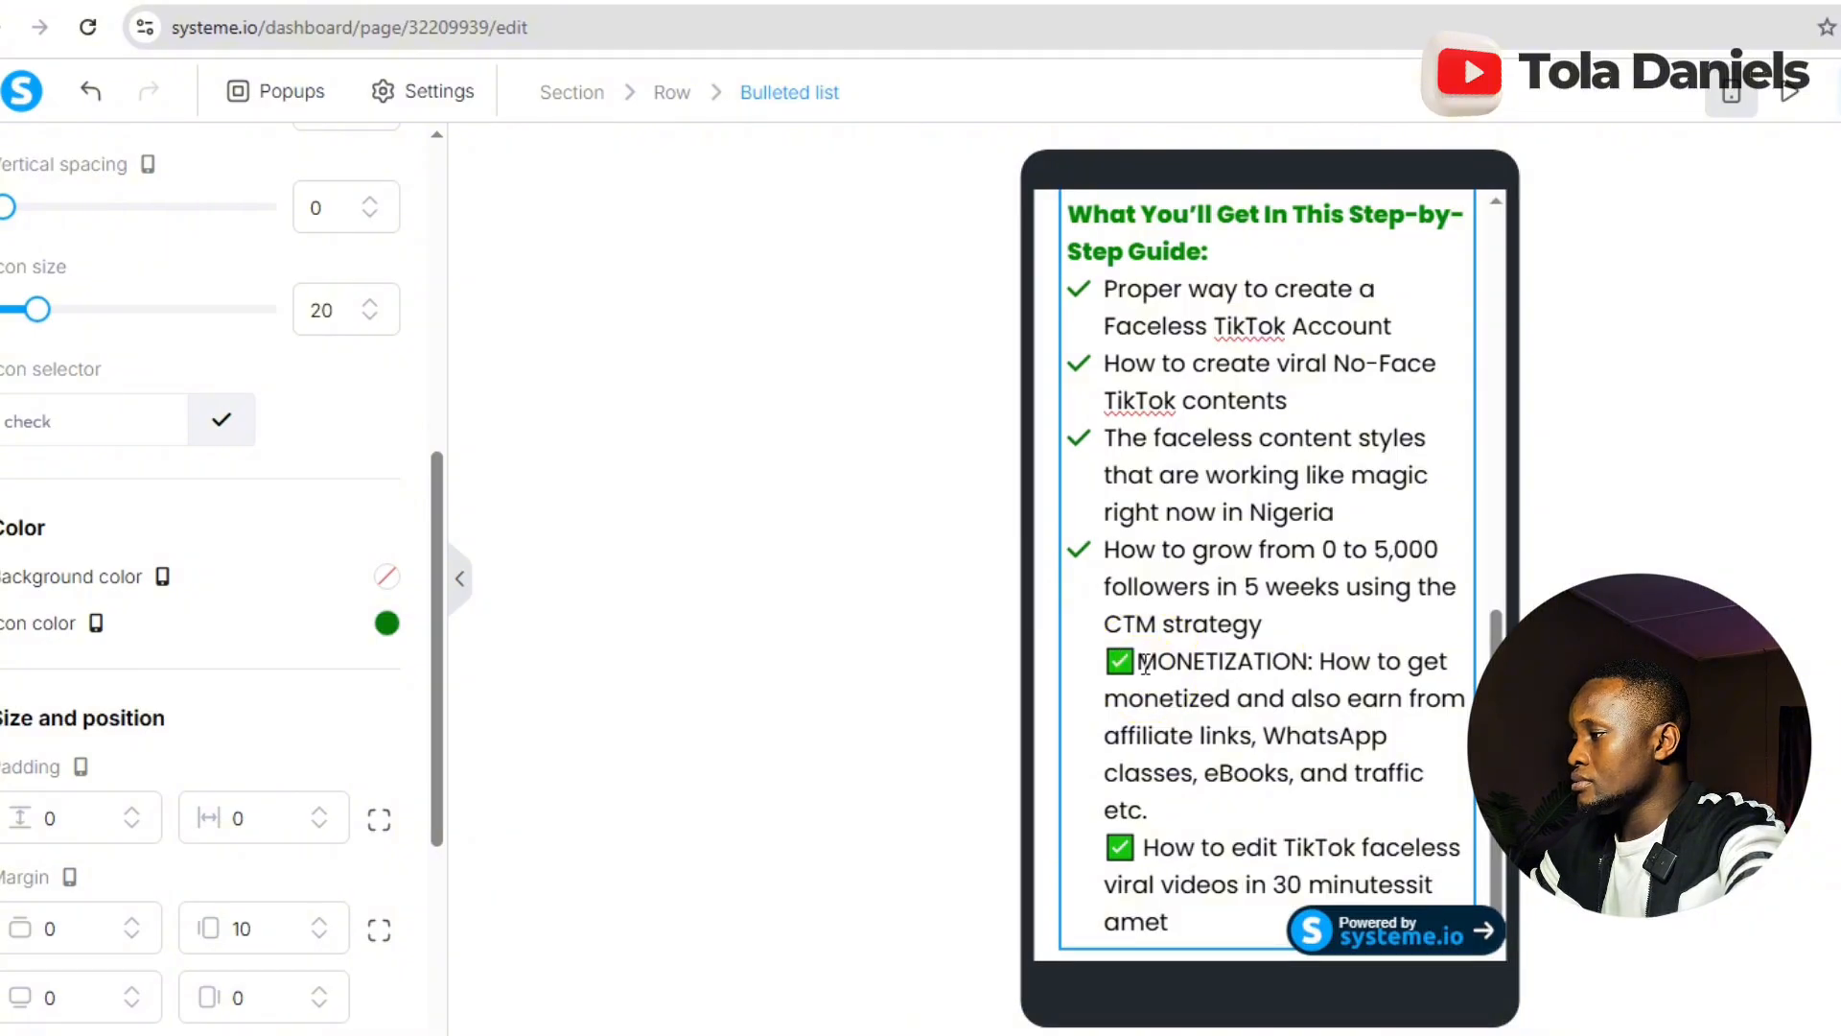
key(Return)
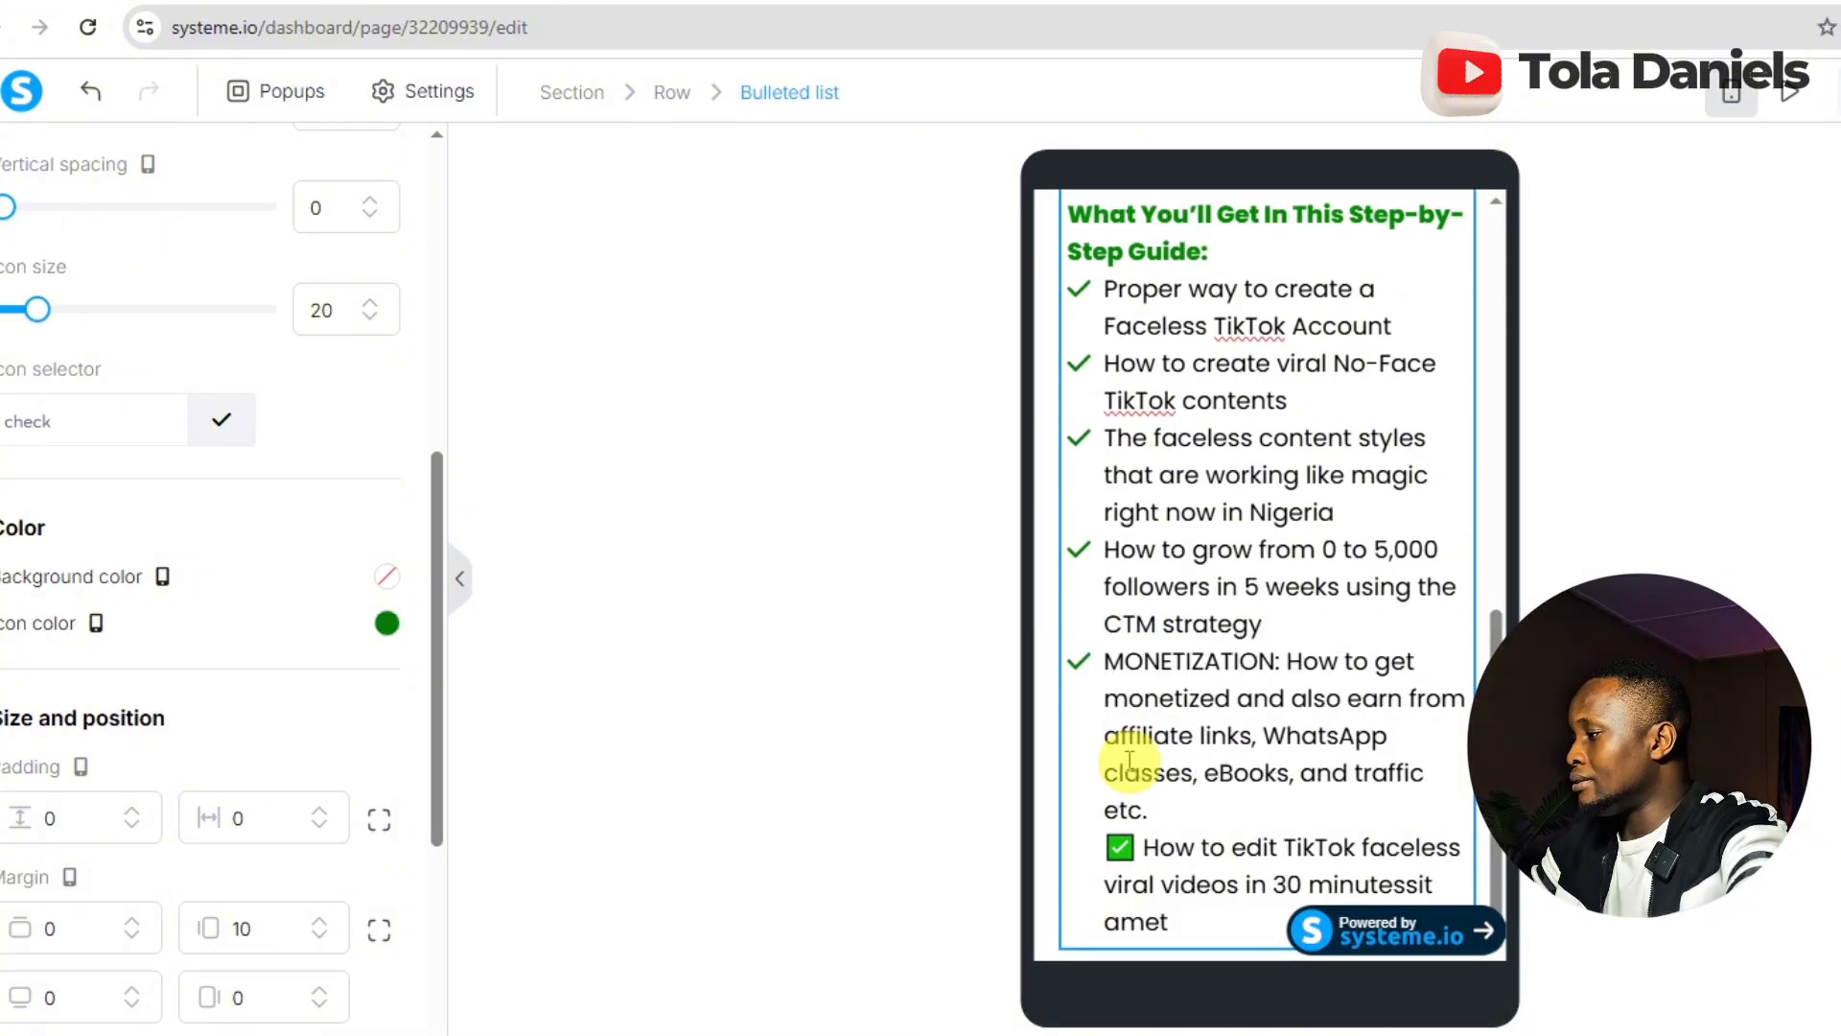
click(1151, 849)
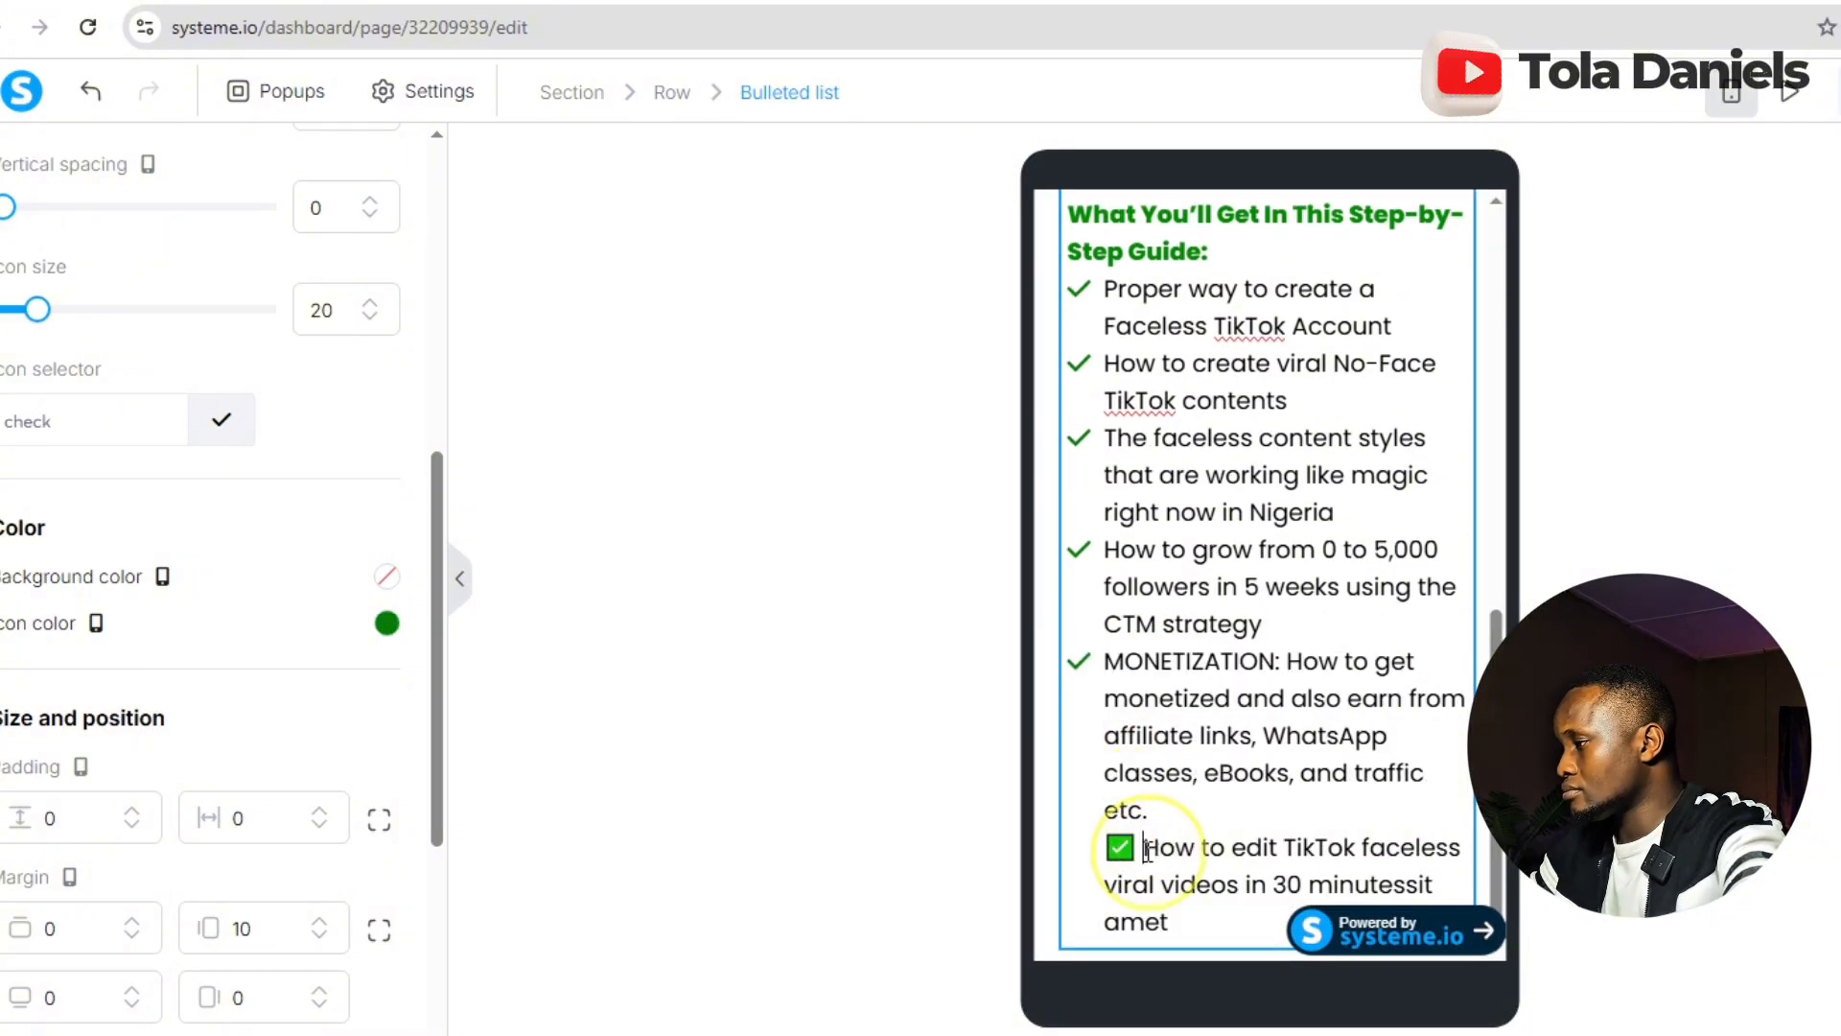
key(BackSpace)
key(BackSpace)
key(BackSpace)
key(Return)
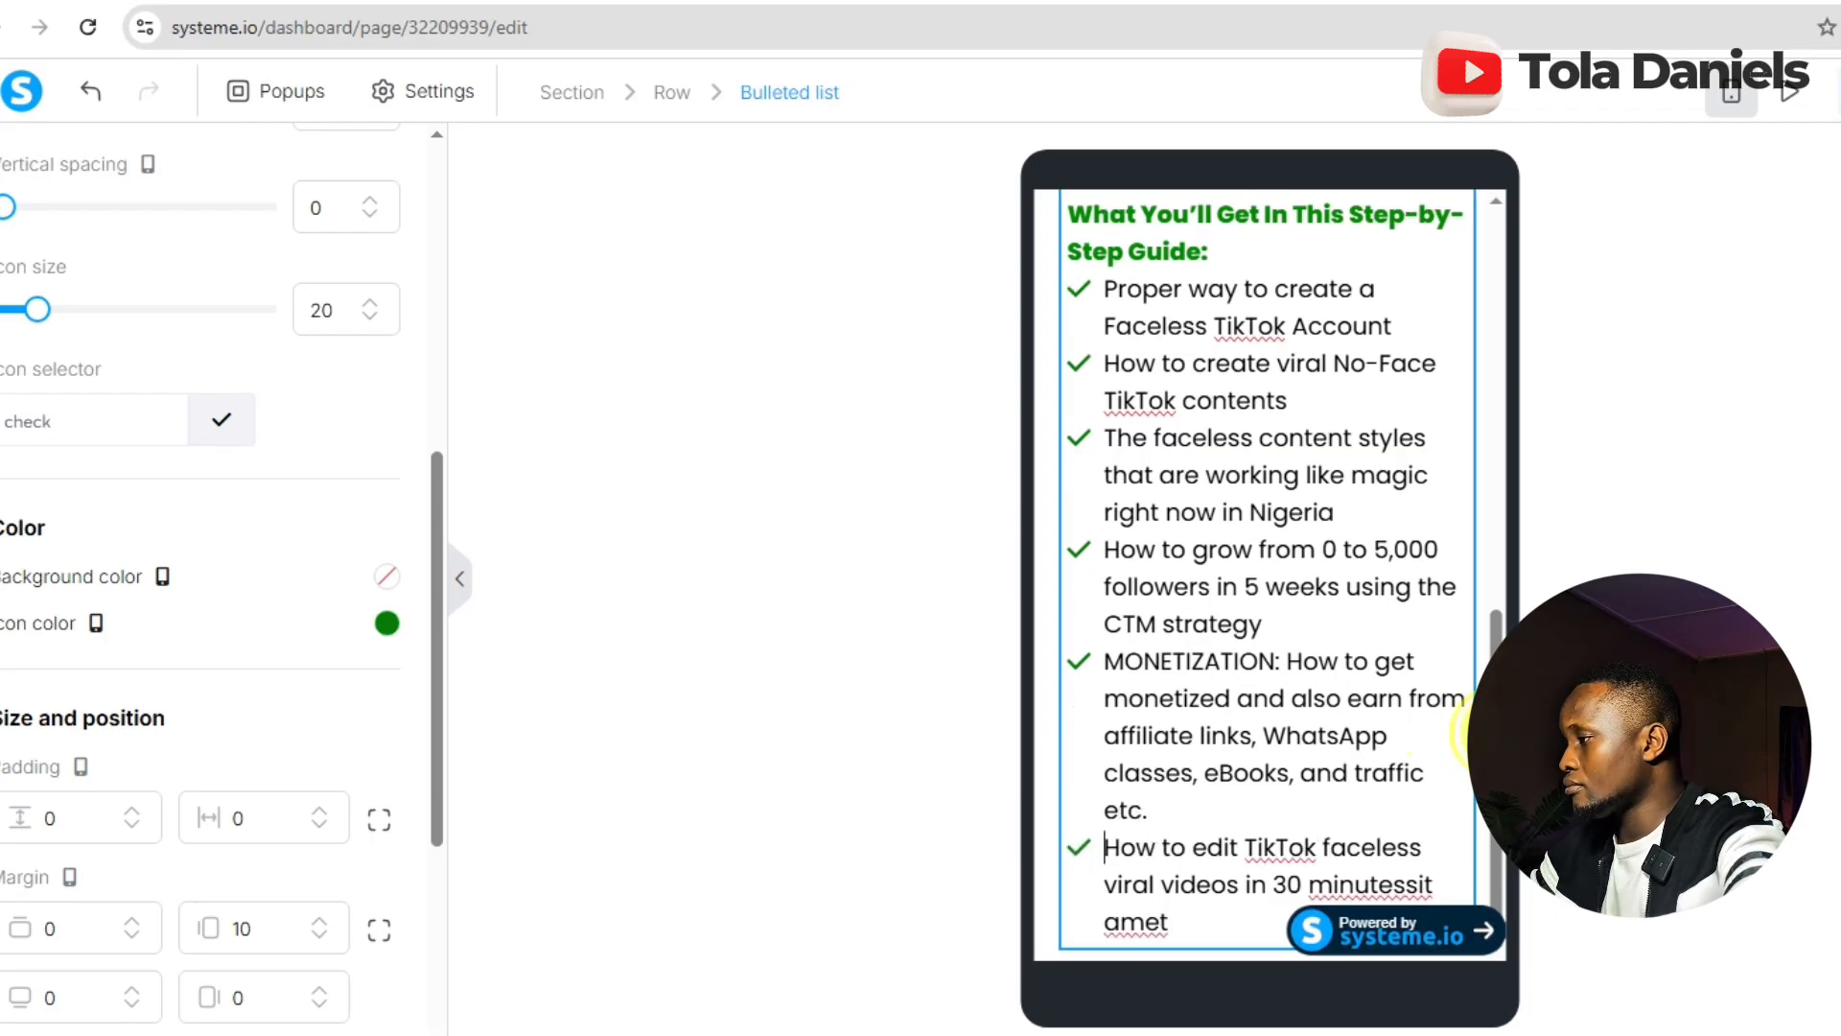
click(1494, 780)
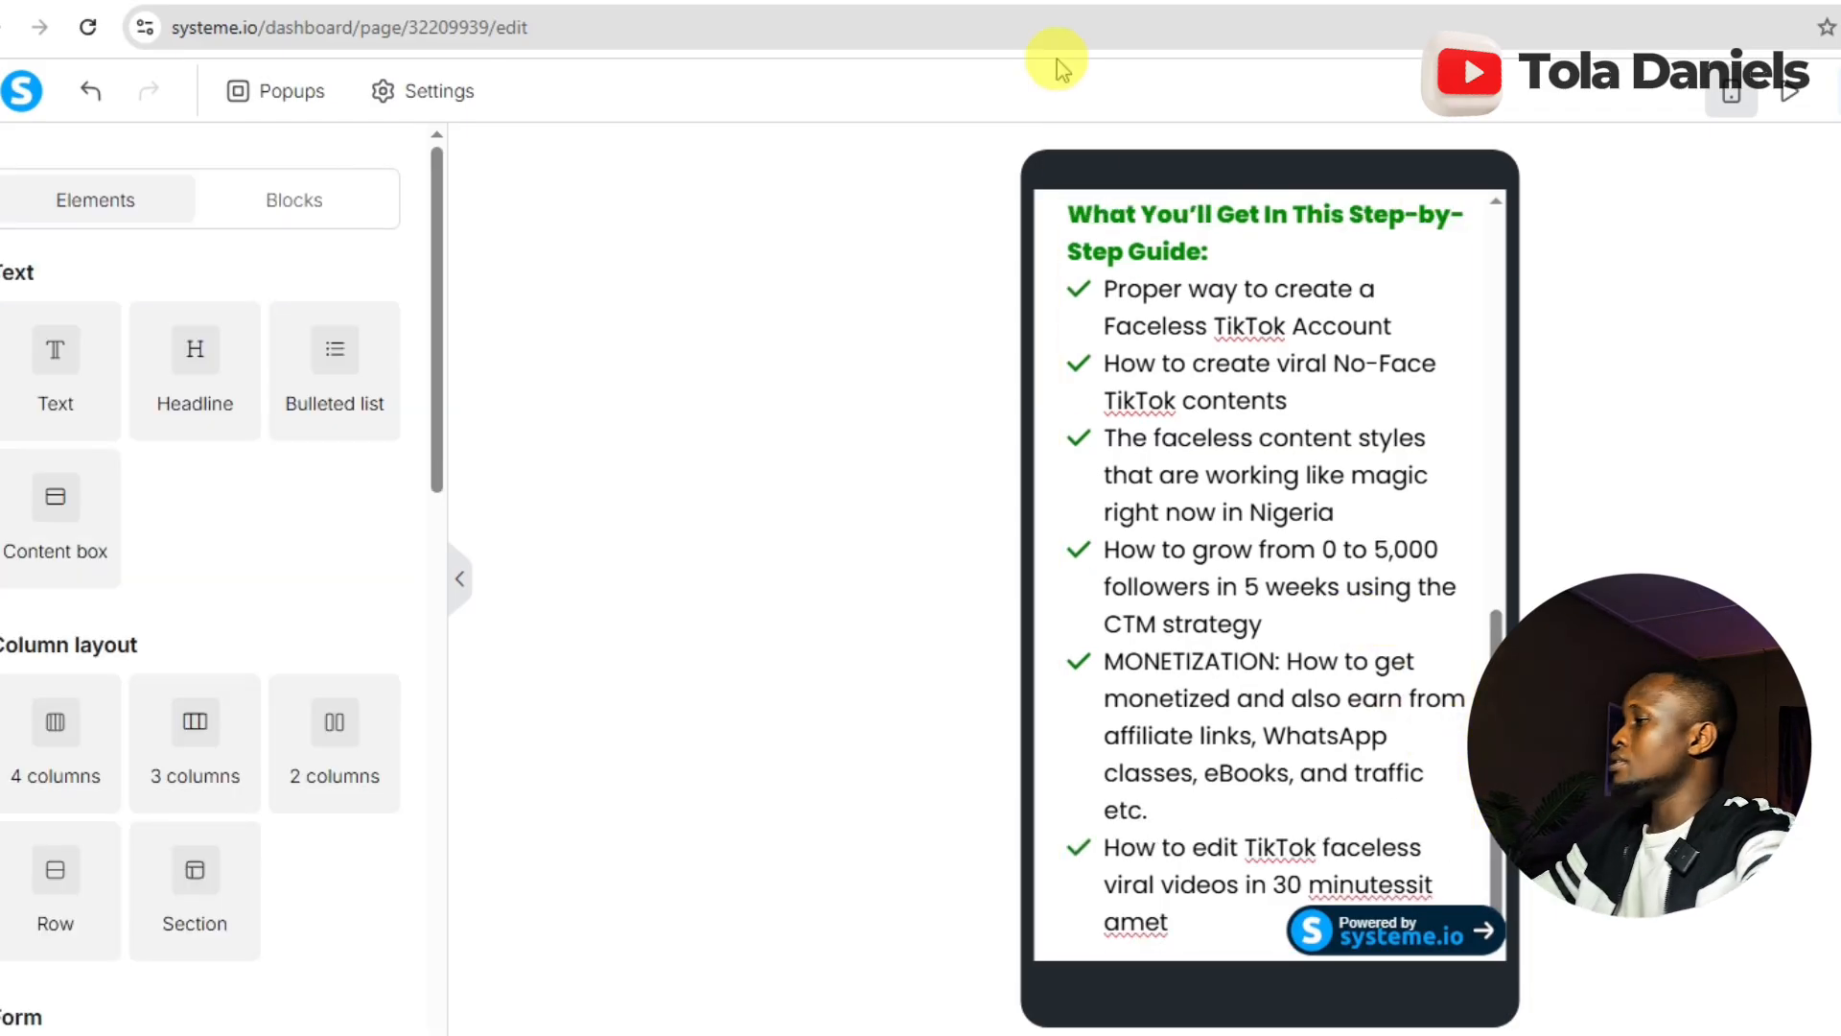
- Switch to the Google Docs document, copy the PLUS MASSIVE BONUSES section with its six numbered items, and return to the systeme.io editor
click(1052, 0)
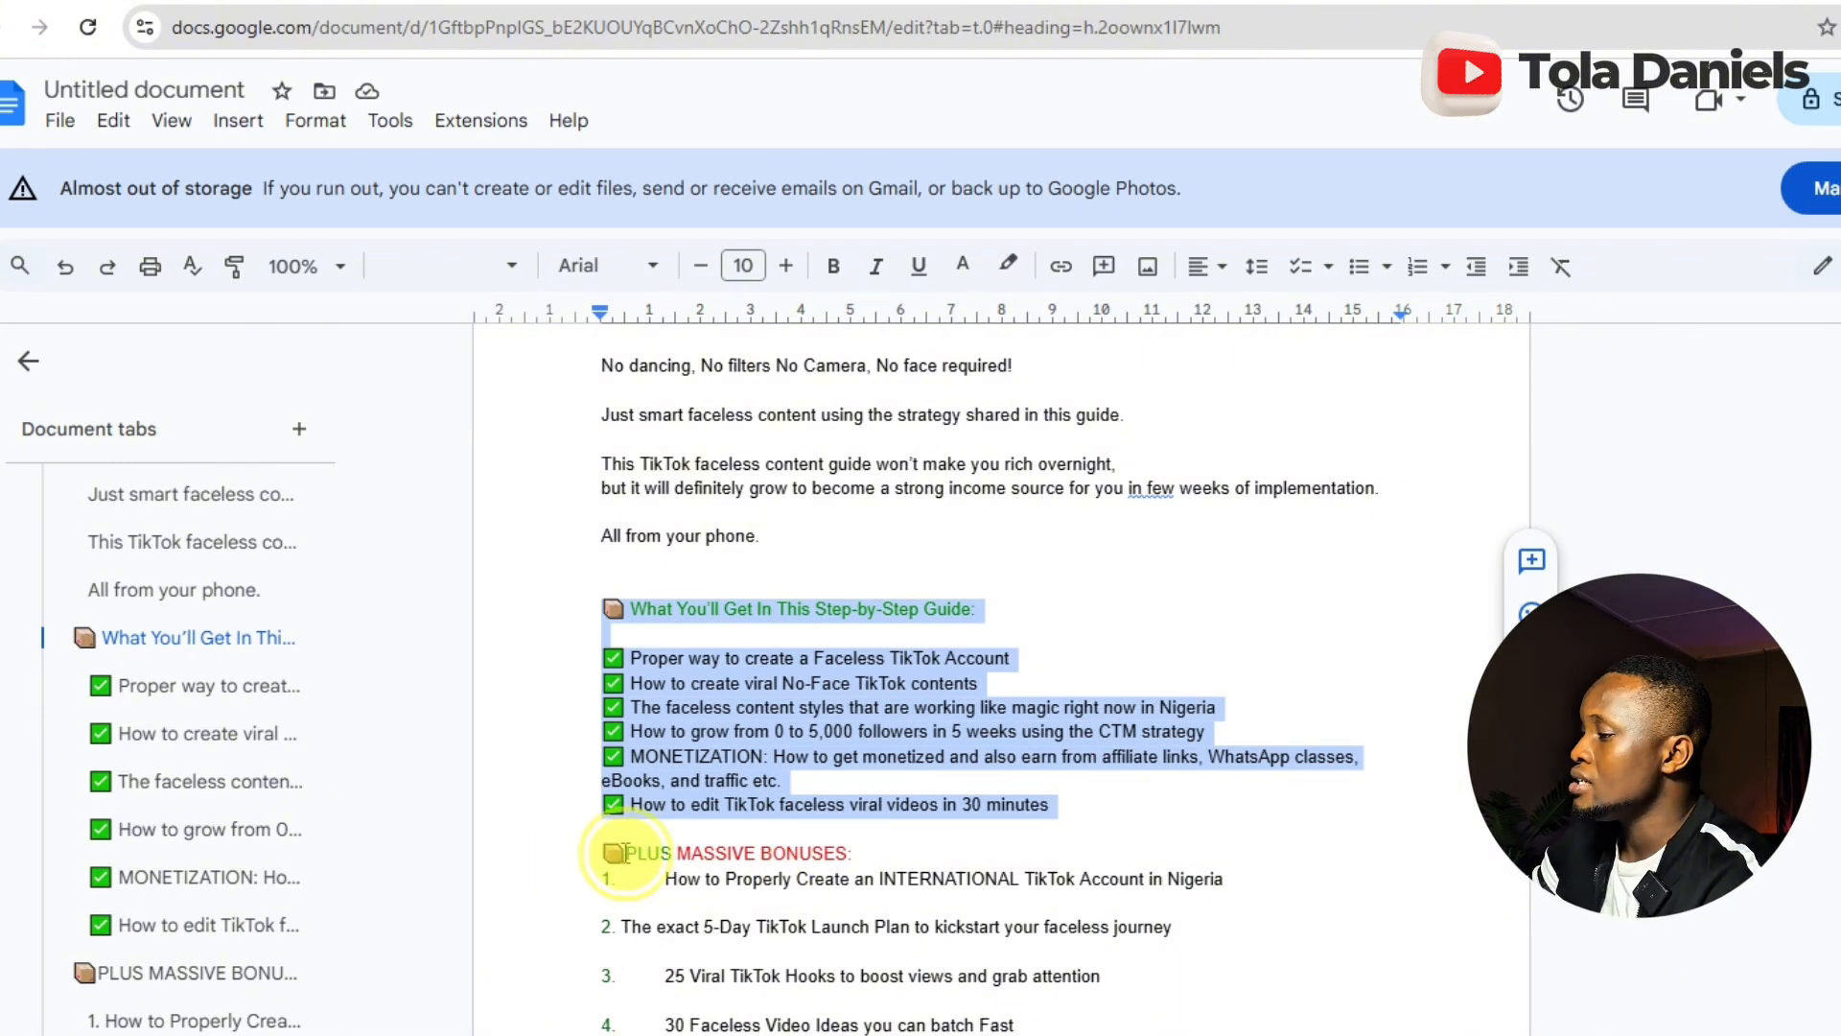
drag(623, 852, 1271, 860)
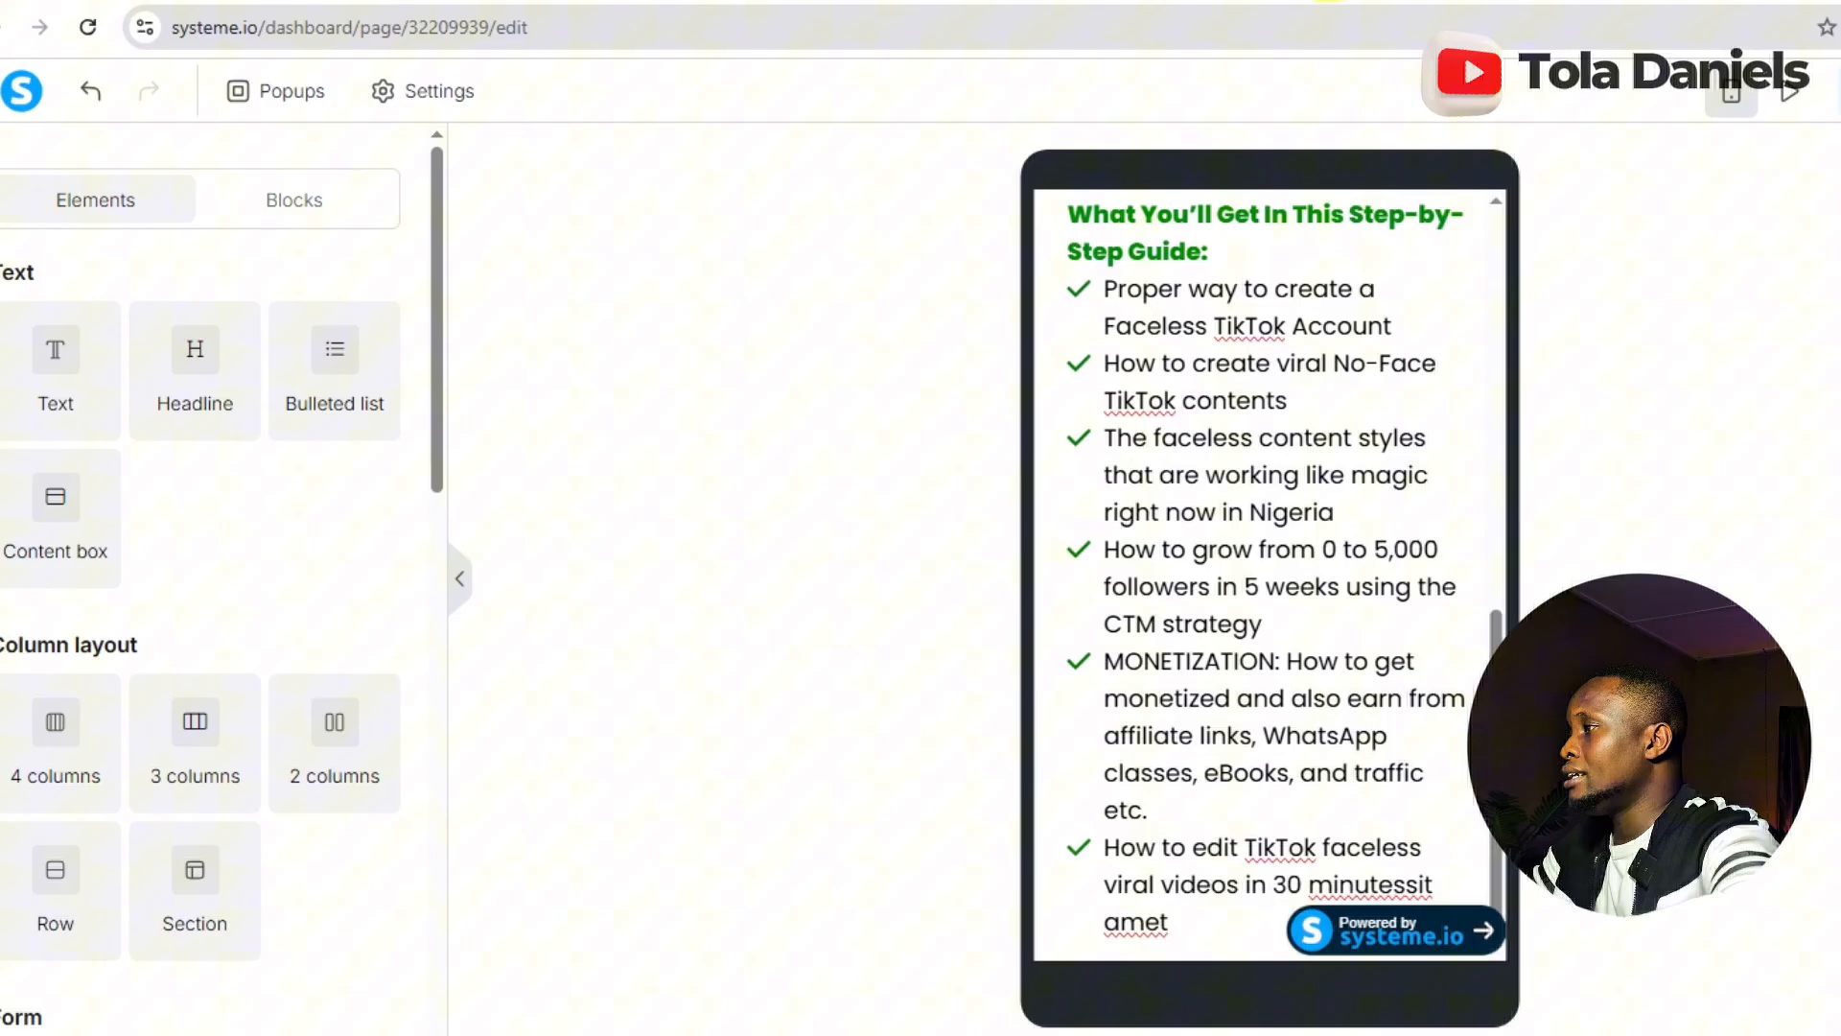
click(1160, 388)
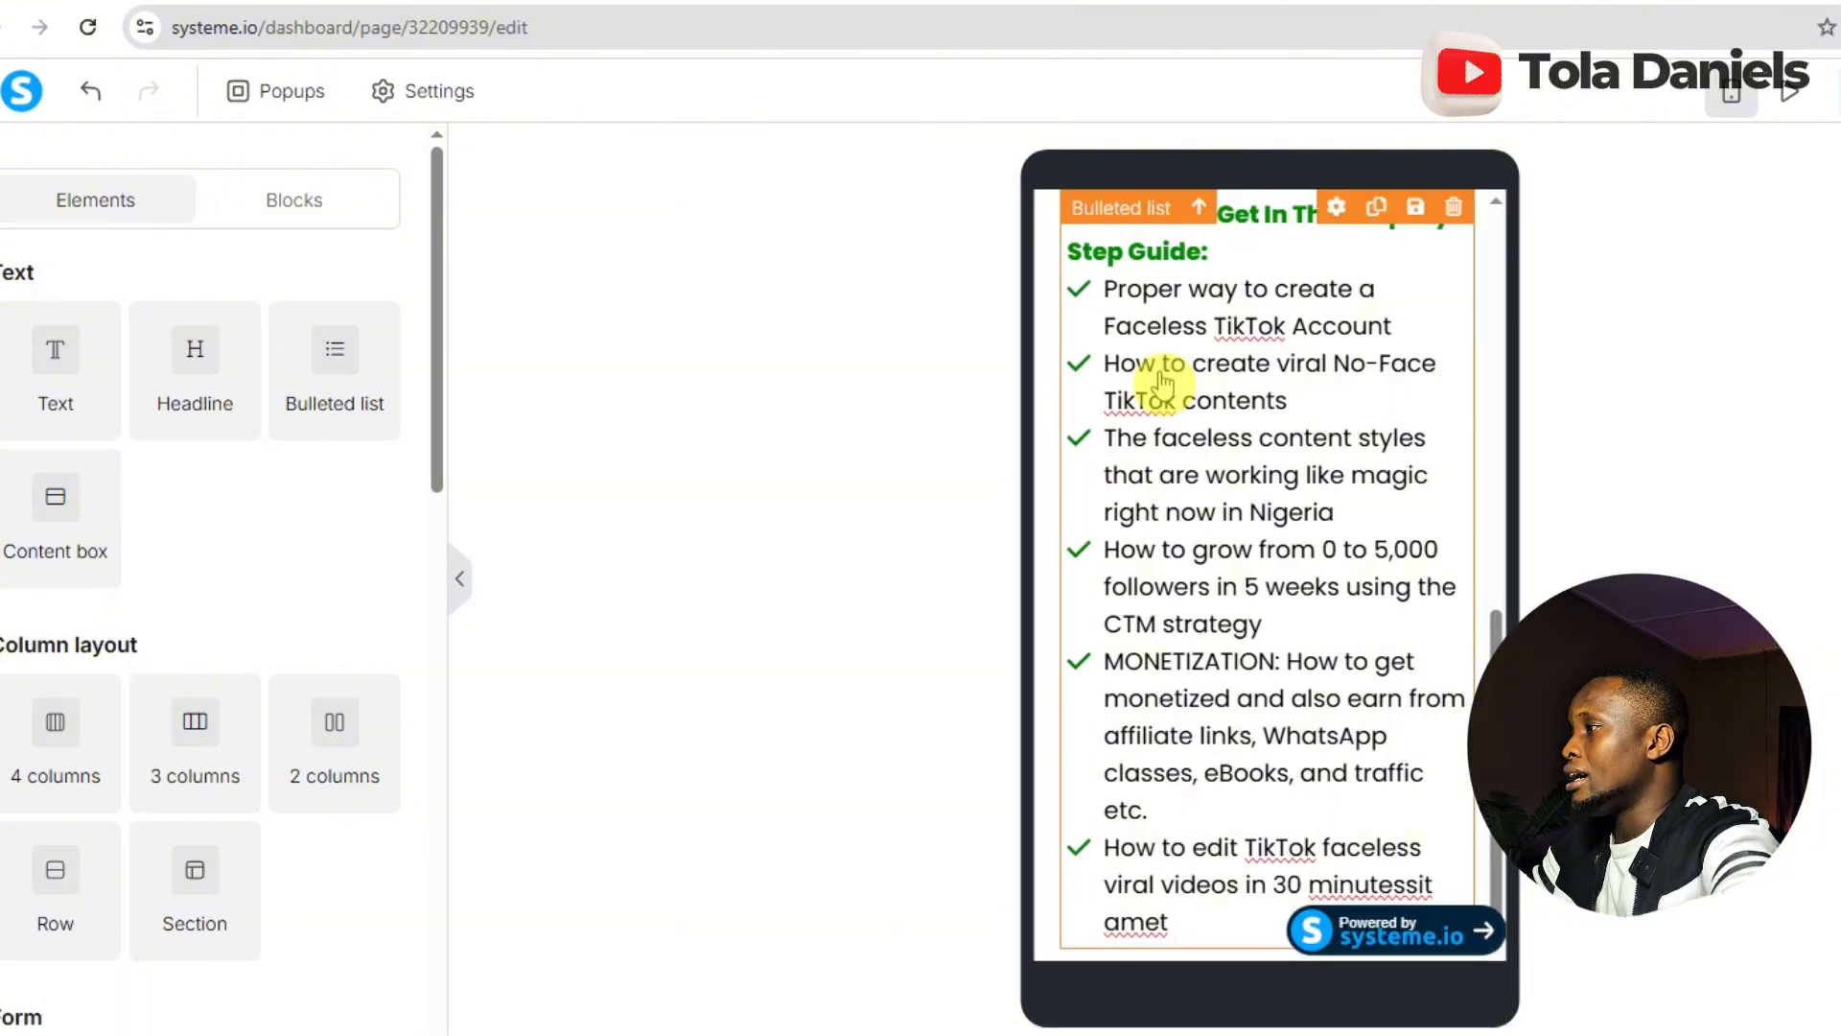
- Duplicate the "What You'll Get In This Step-by-Step Guide" bulleted list
right_click(1193, 474)
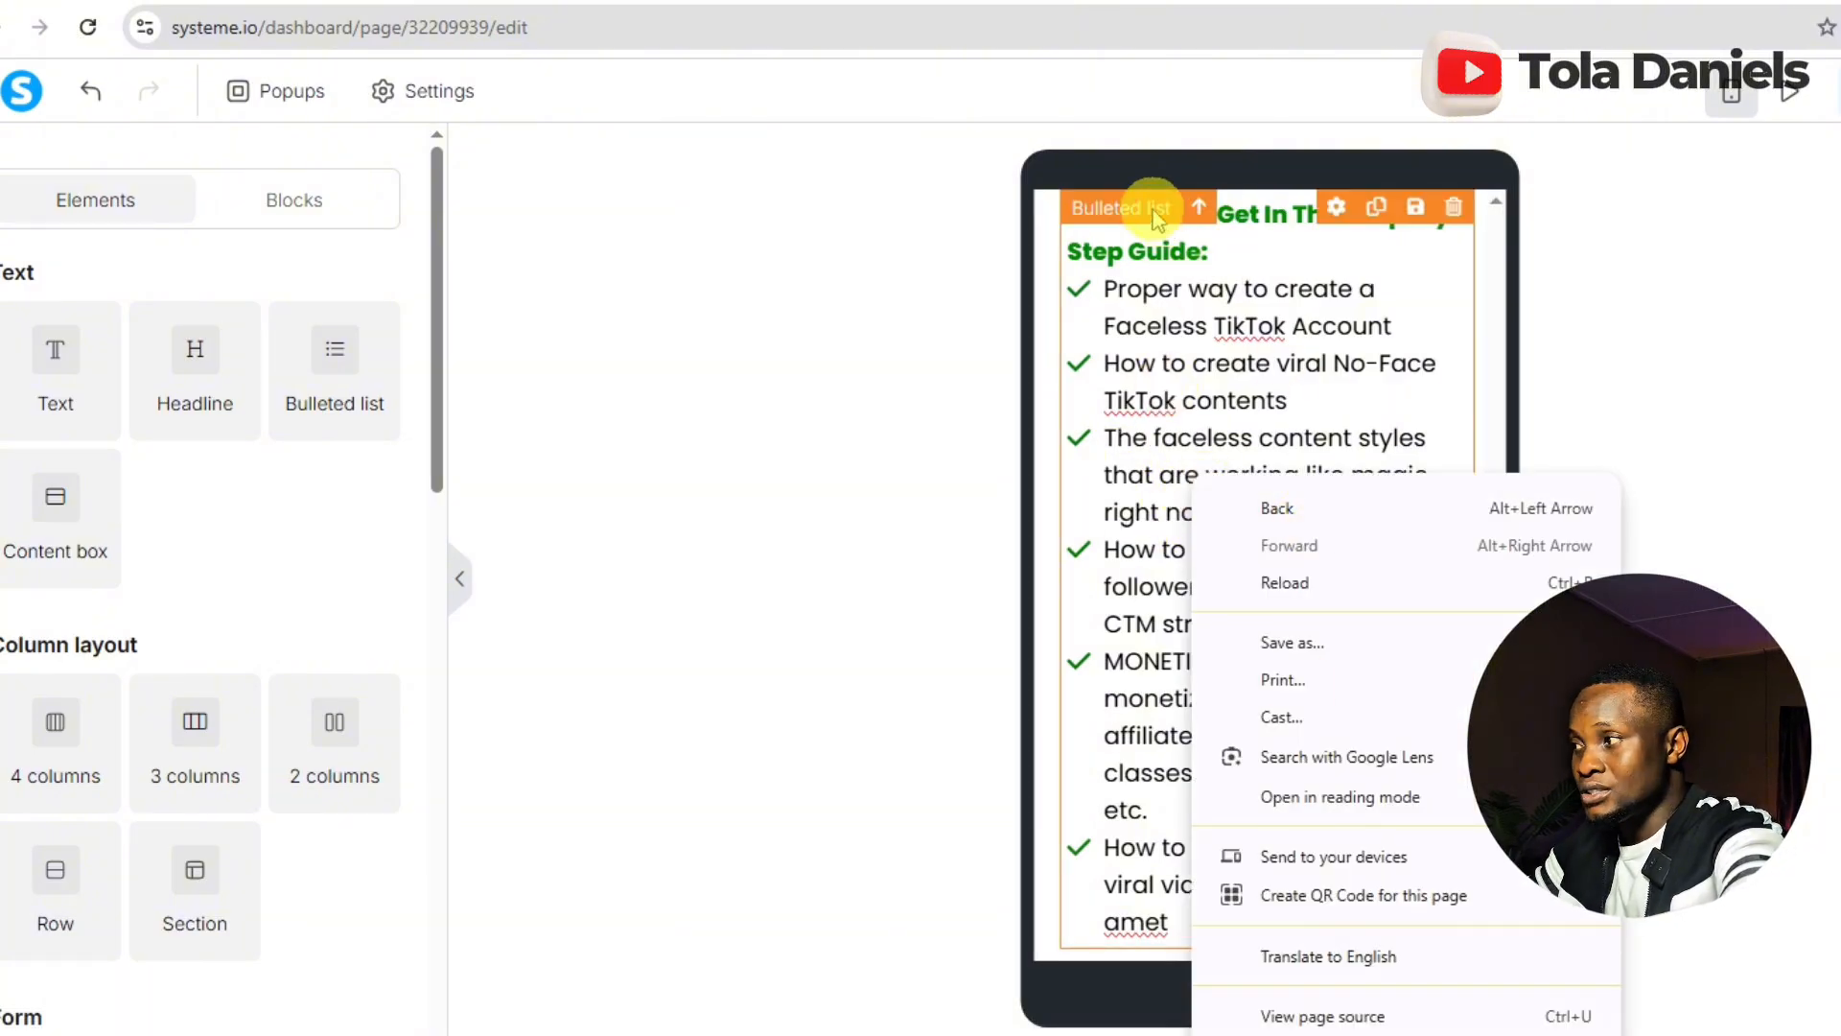
click(1377, 215)
click(1377, 215)
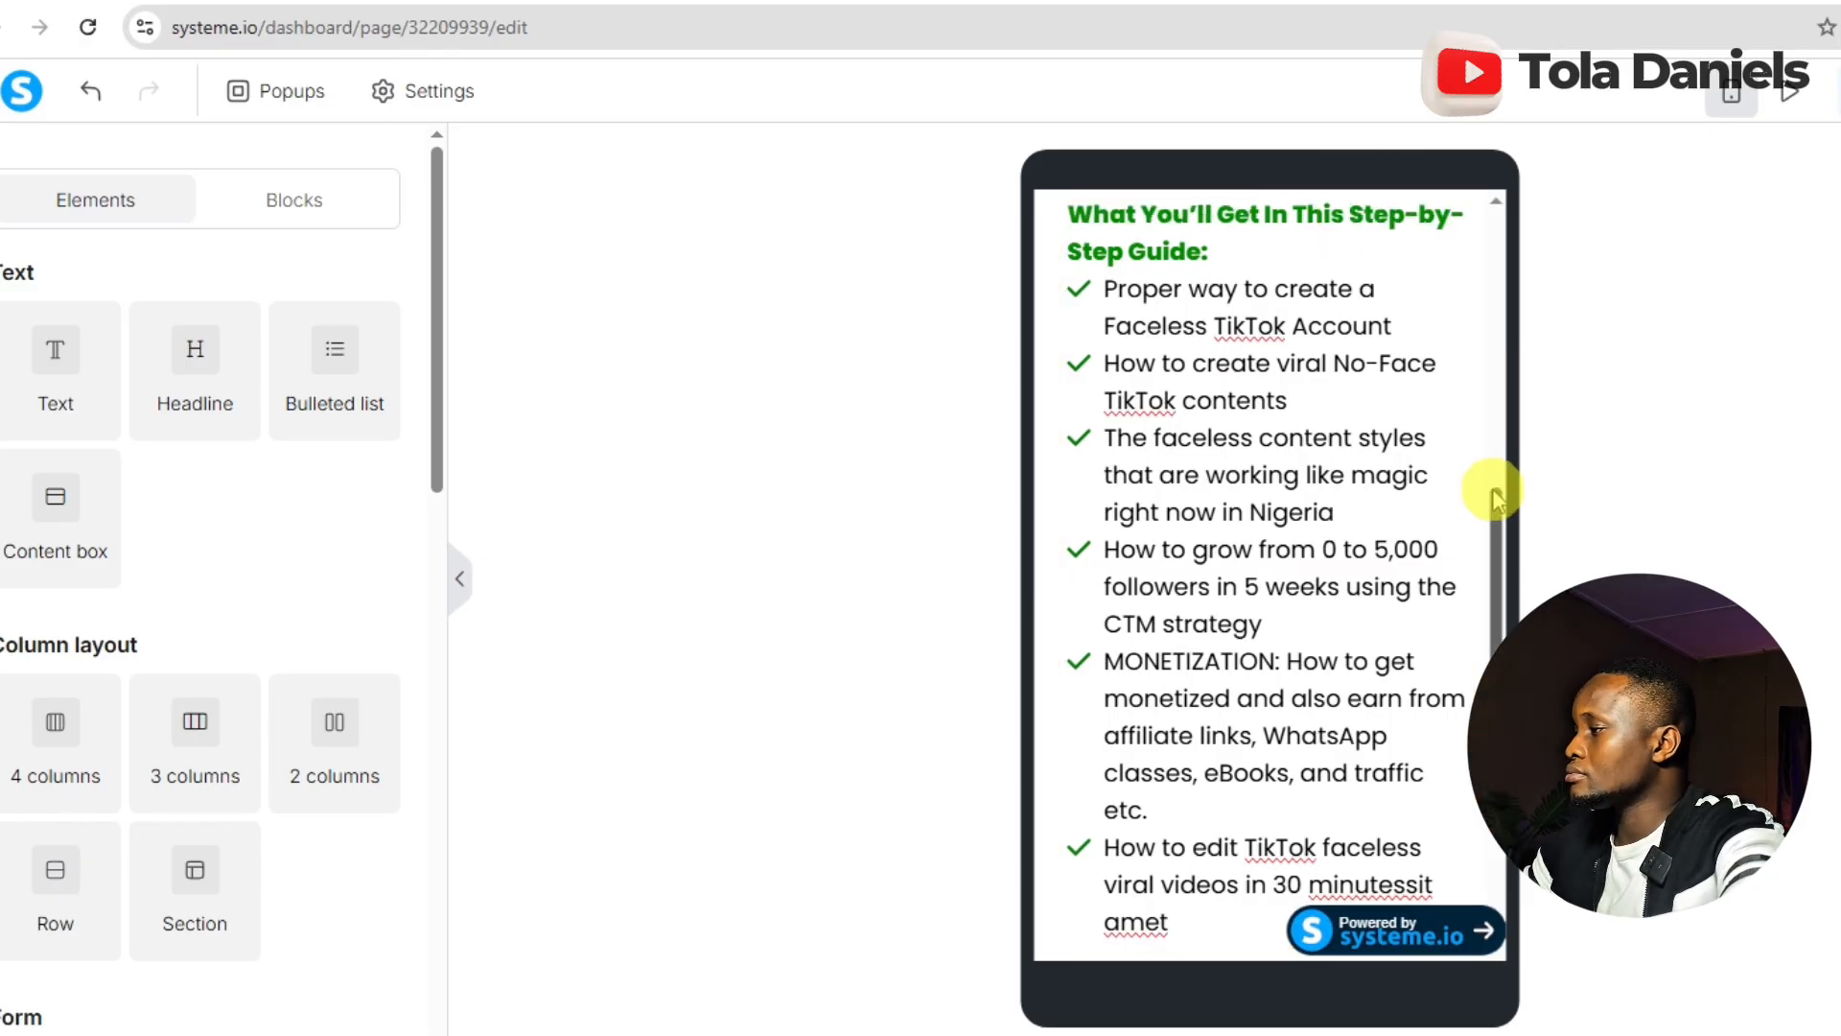
drag(1493, 487, 1499, 671)
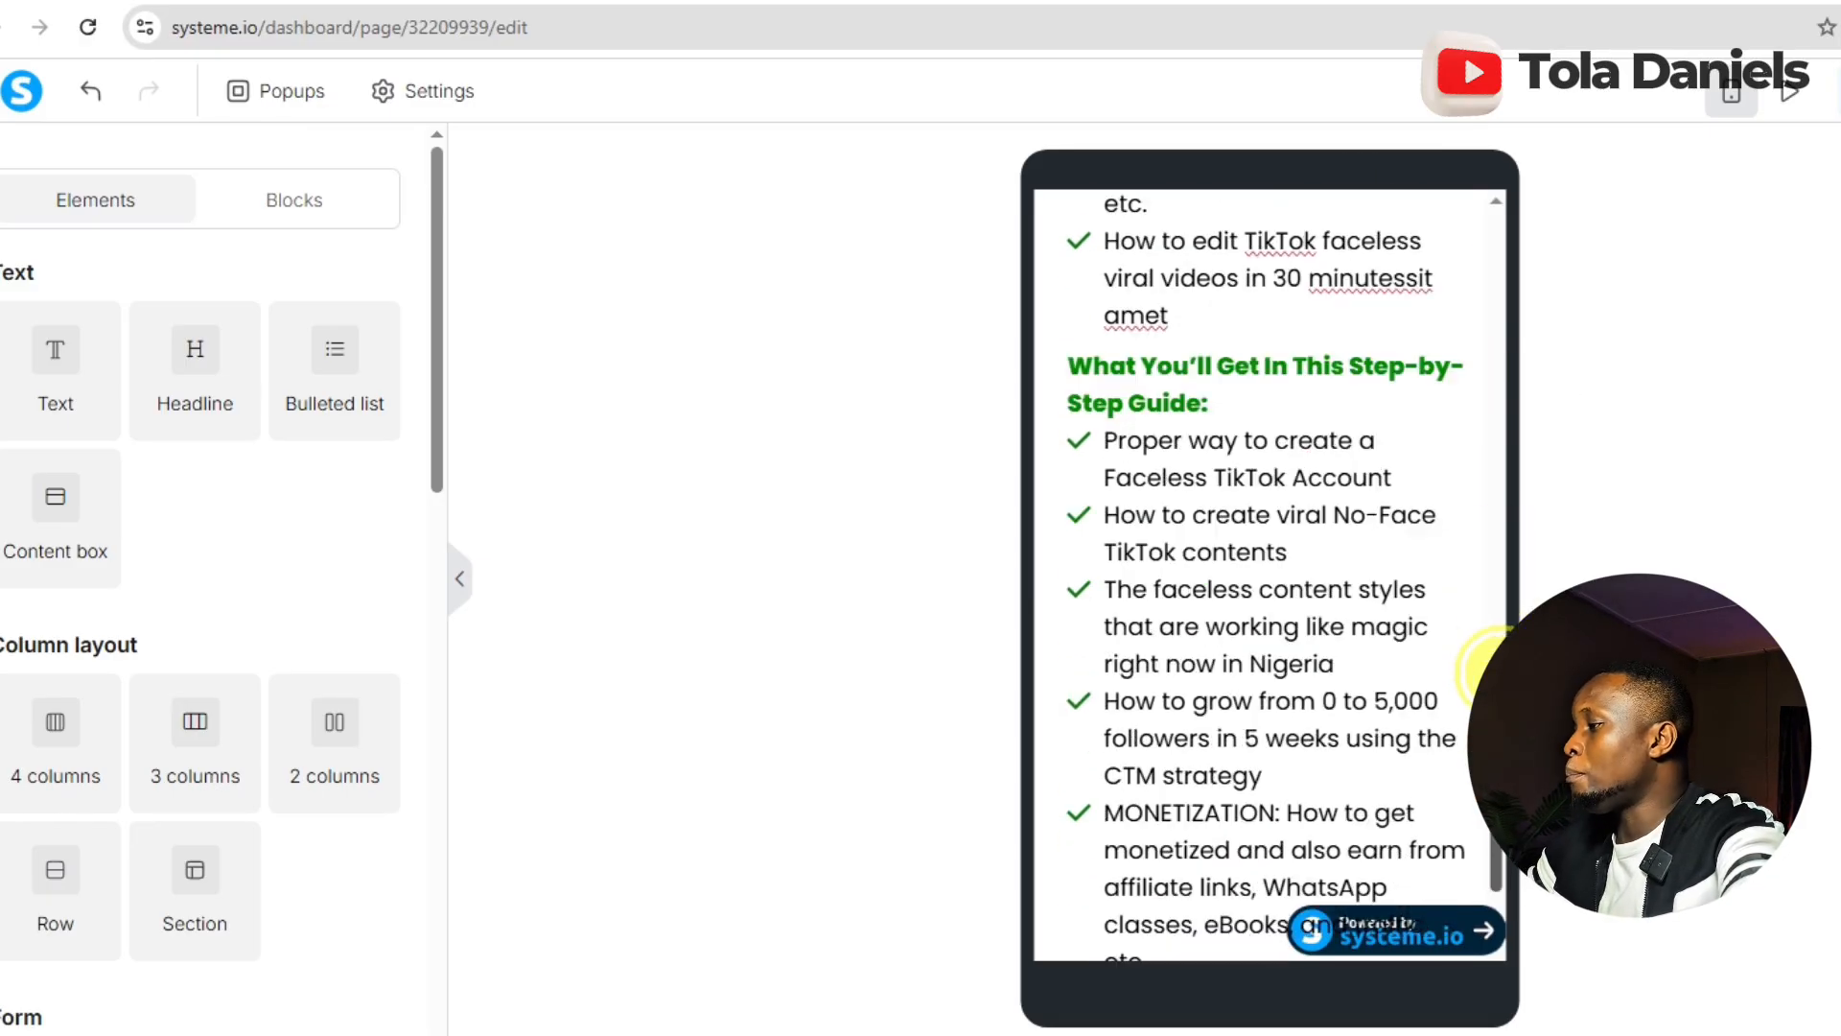
- Replace all text in the duplicated bulleted list with the copied PLUS MASSIVE BONUSES section
click(1231, 552)
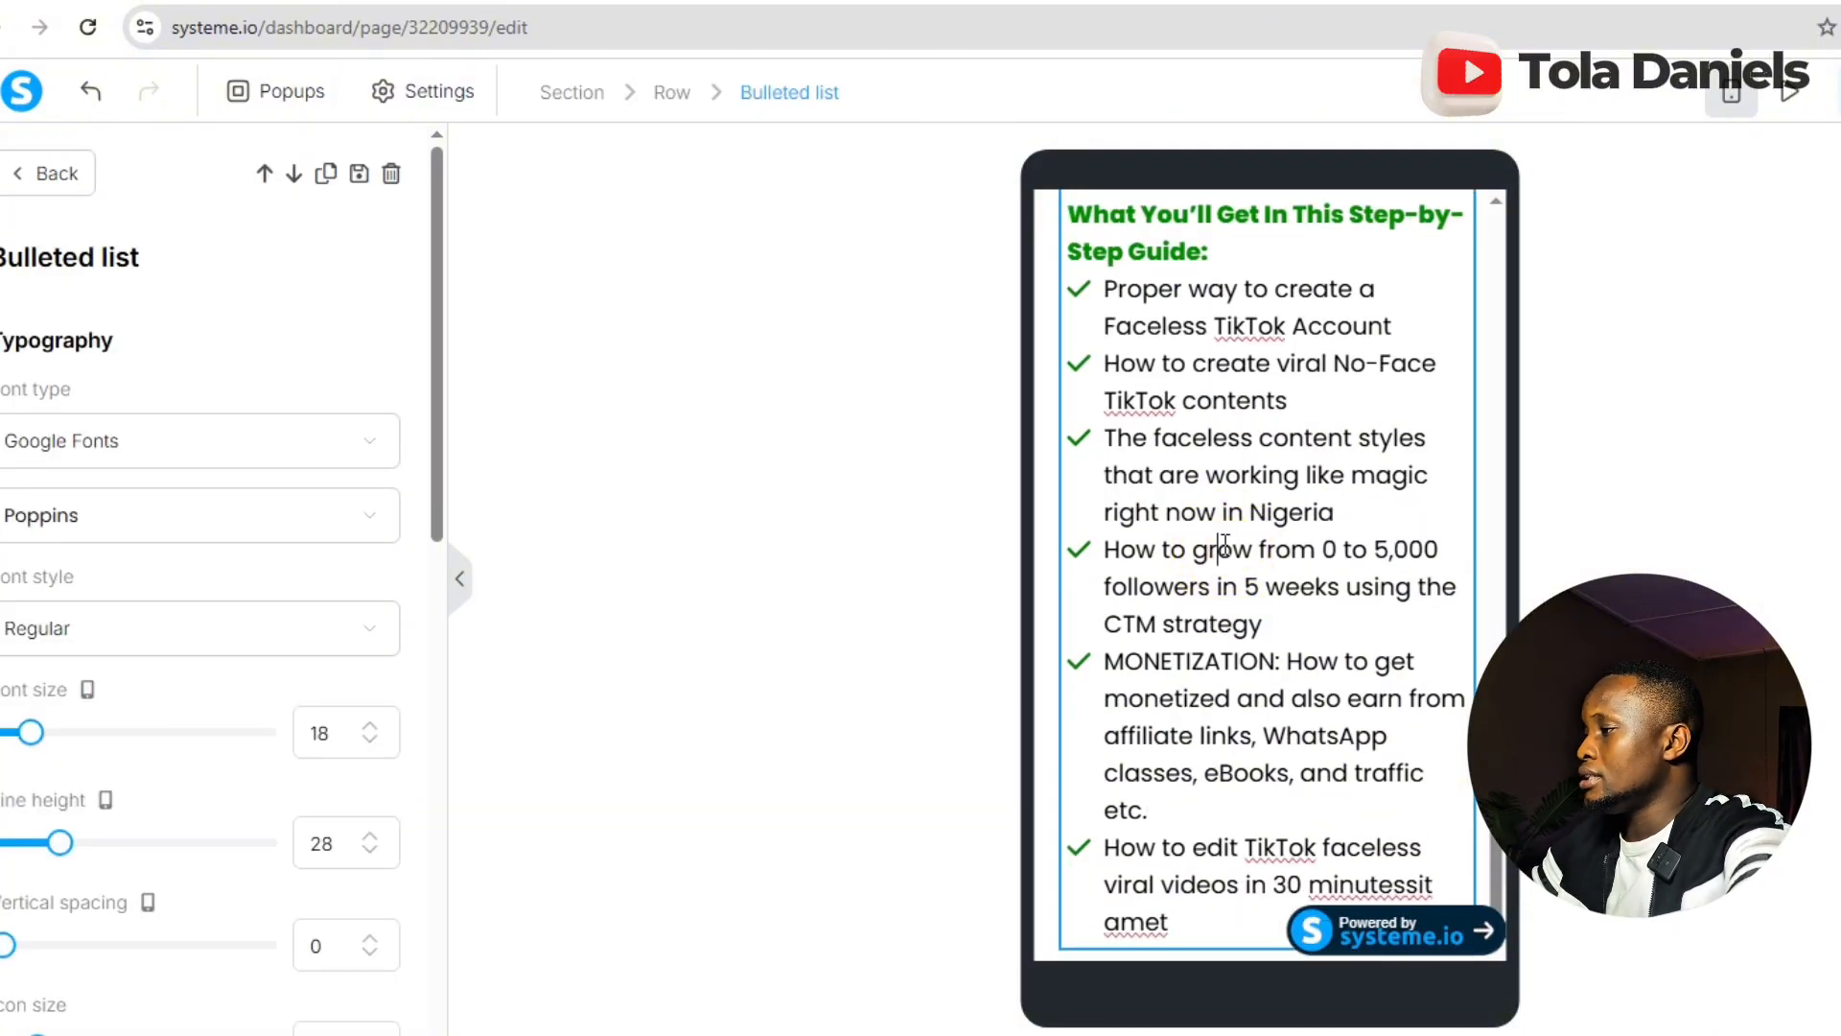
key(ctrl+a)
text(PLUS MASSIVE BONUSES: 1. How to Properly Create an INTERNATIONAL TikTok Account in Nigeria 2. The exact 5-Day TikTok Launch Plan to kickstart your faceless journey 3. 25 Viral TikTok Hooks to boost views and grab attention 4. 30 Faceless Video Ideas you can batch Fast 5. Printable TikTok Growth Template Tracker To Grow EVEN FASTER 6. 15 High-Converting CTAs to drive link clicks, comments, and follows)
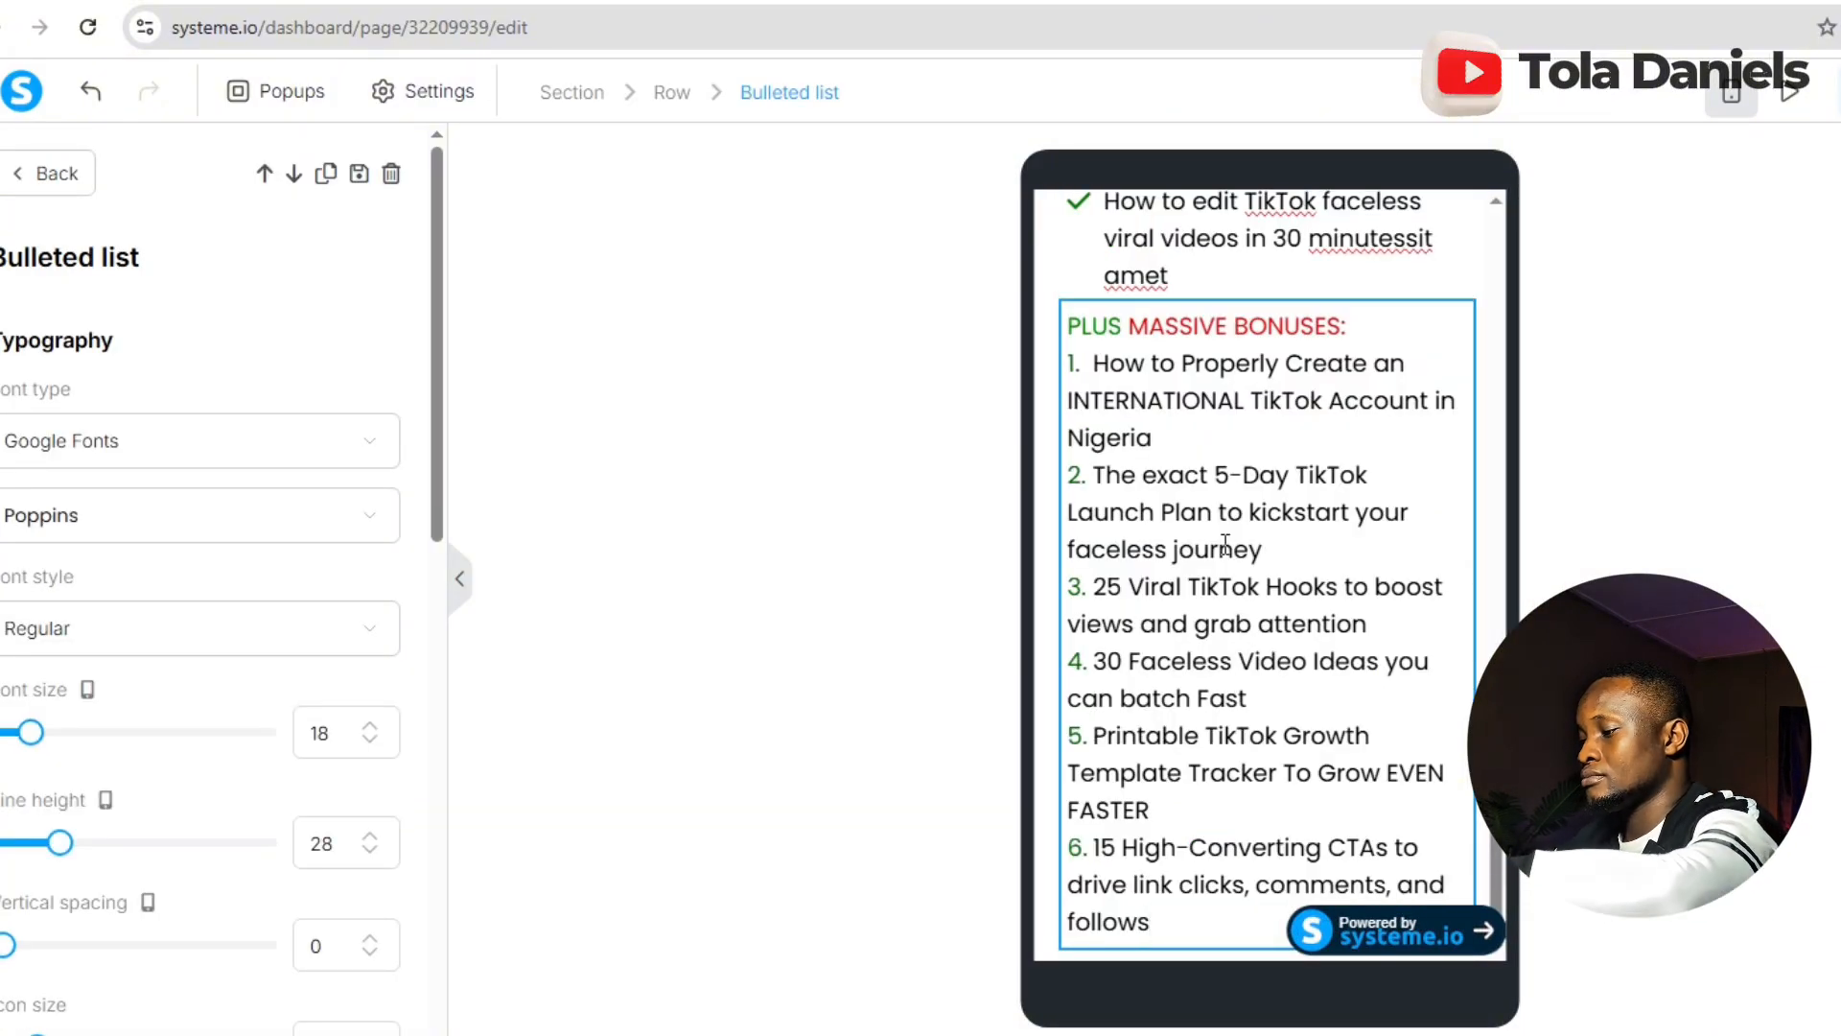
click(1213, 519)
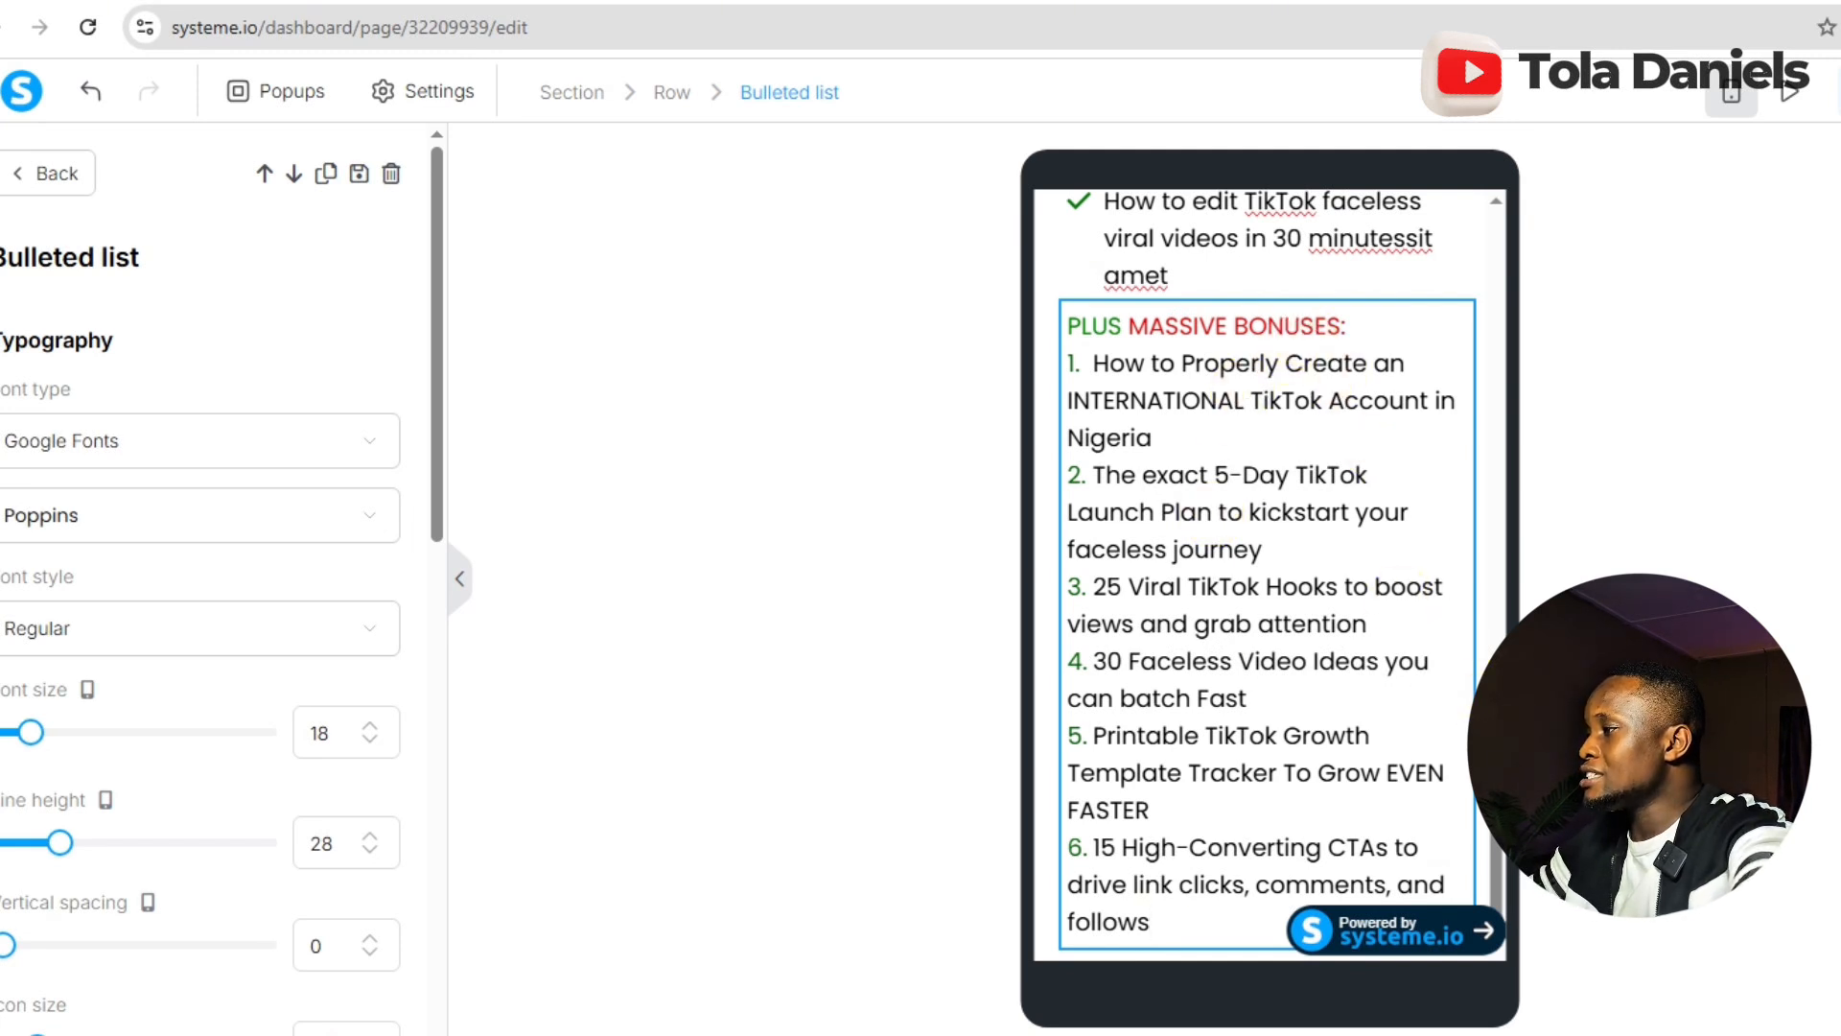
- Bold the "PLUS MASSIVE BONUSES:" heading and insert a blank line beneath it
drag(1197, 353, 953, 345)
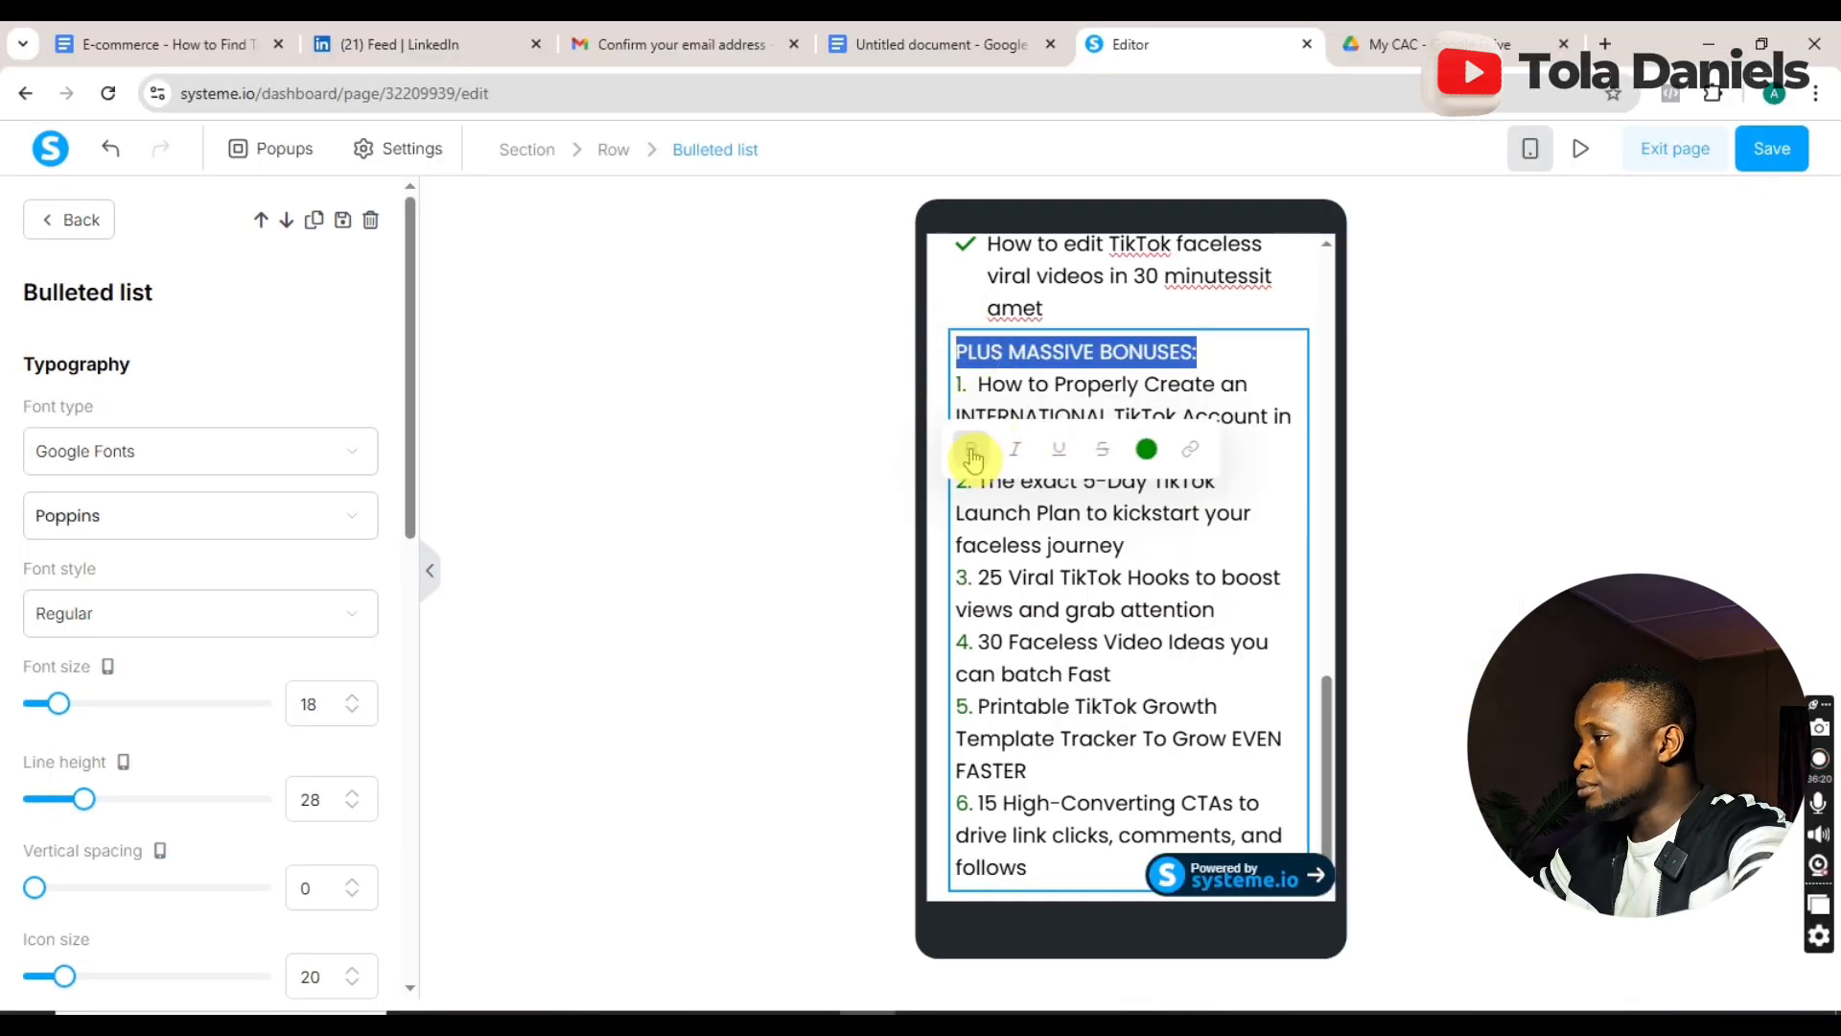
click(972, 453)
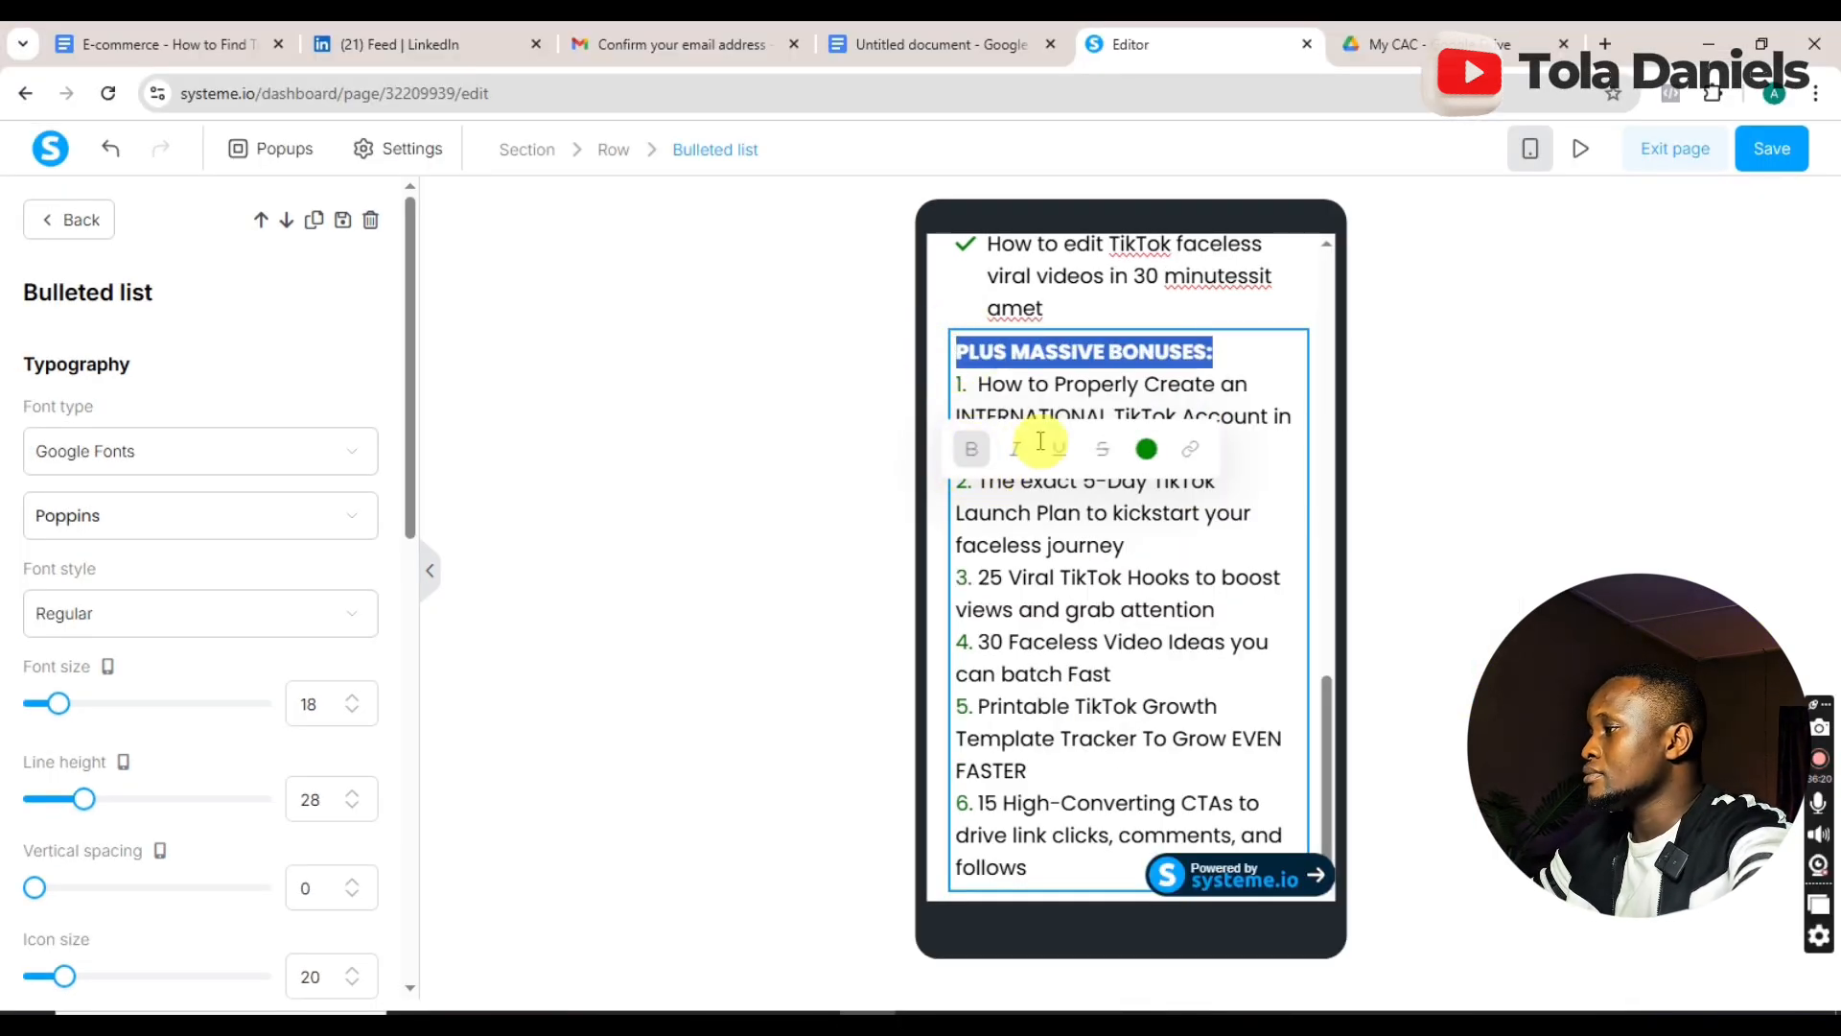
click(1237, 361)
key(Return)
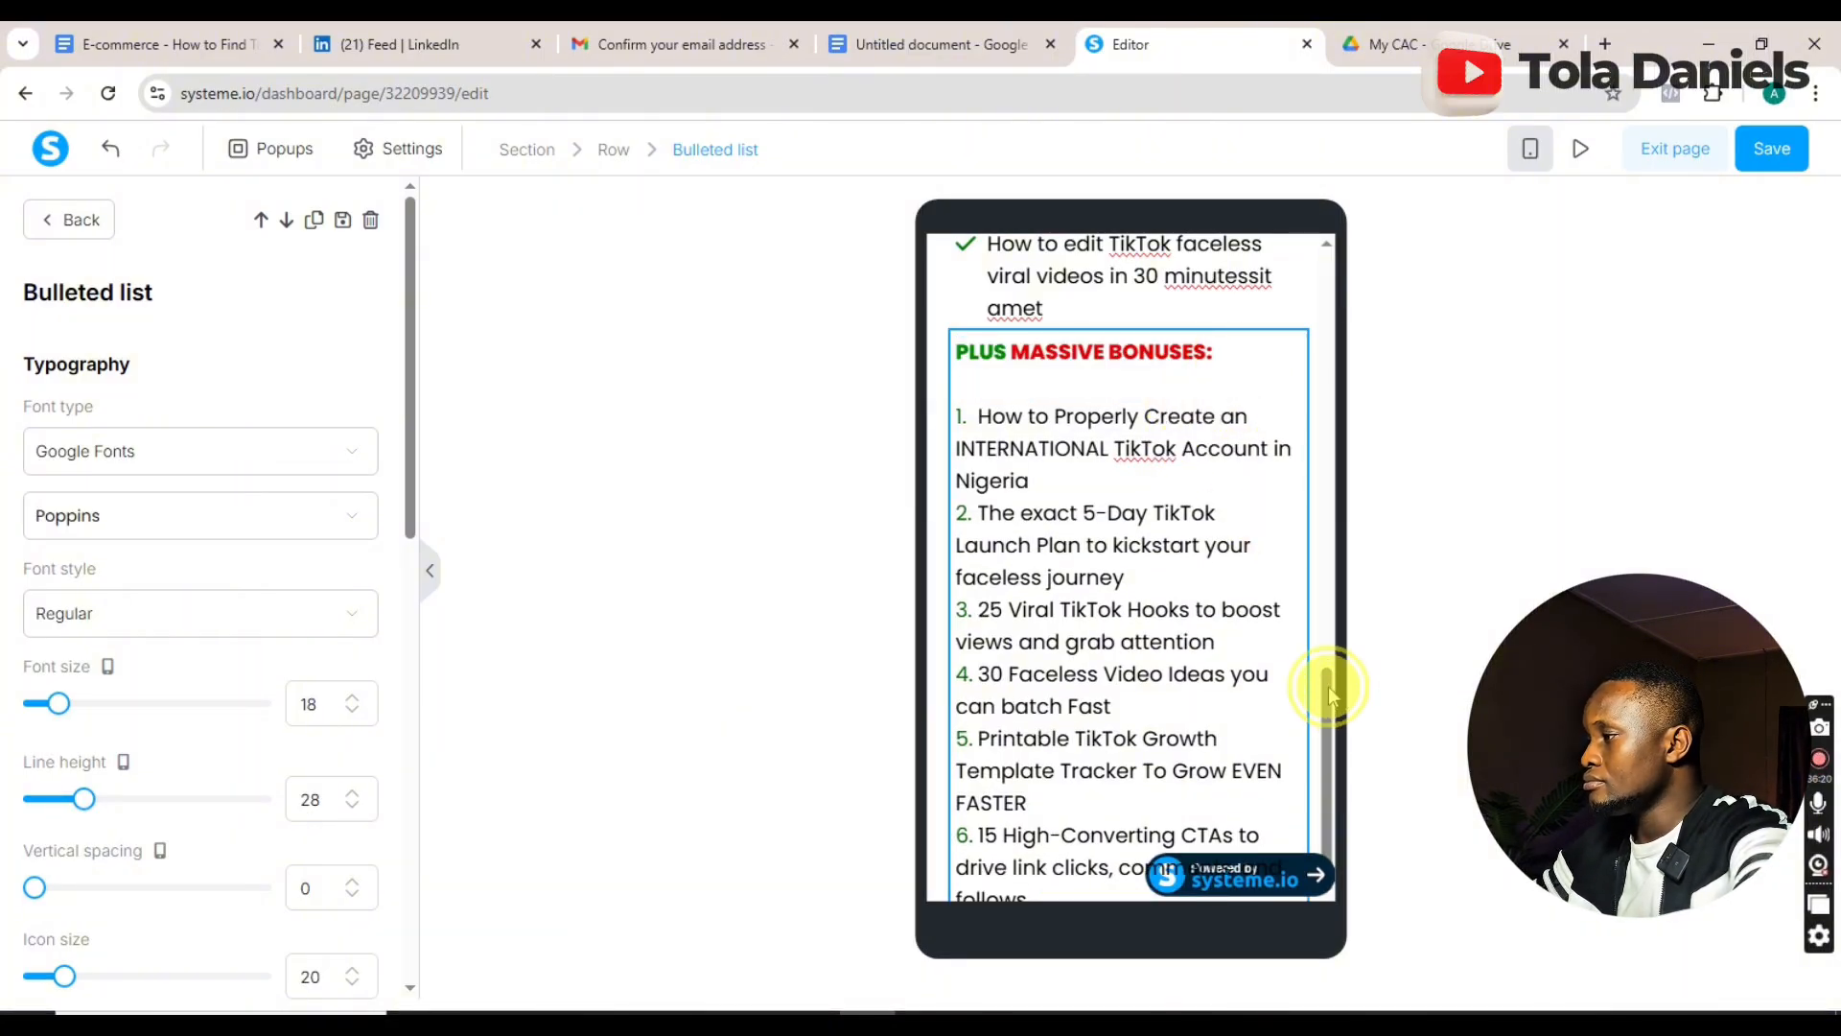
drag(1329, 681, 1333, 734)
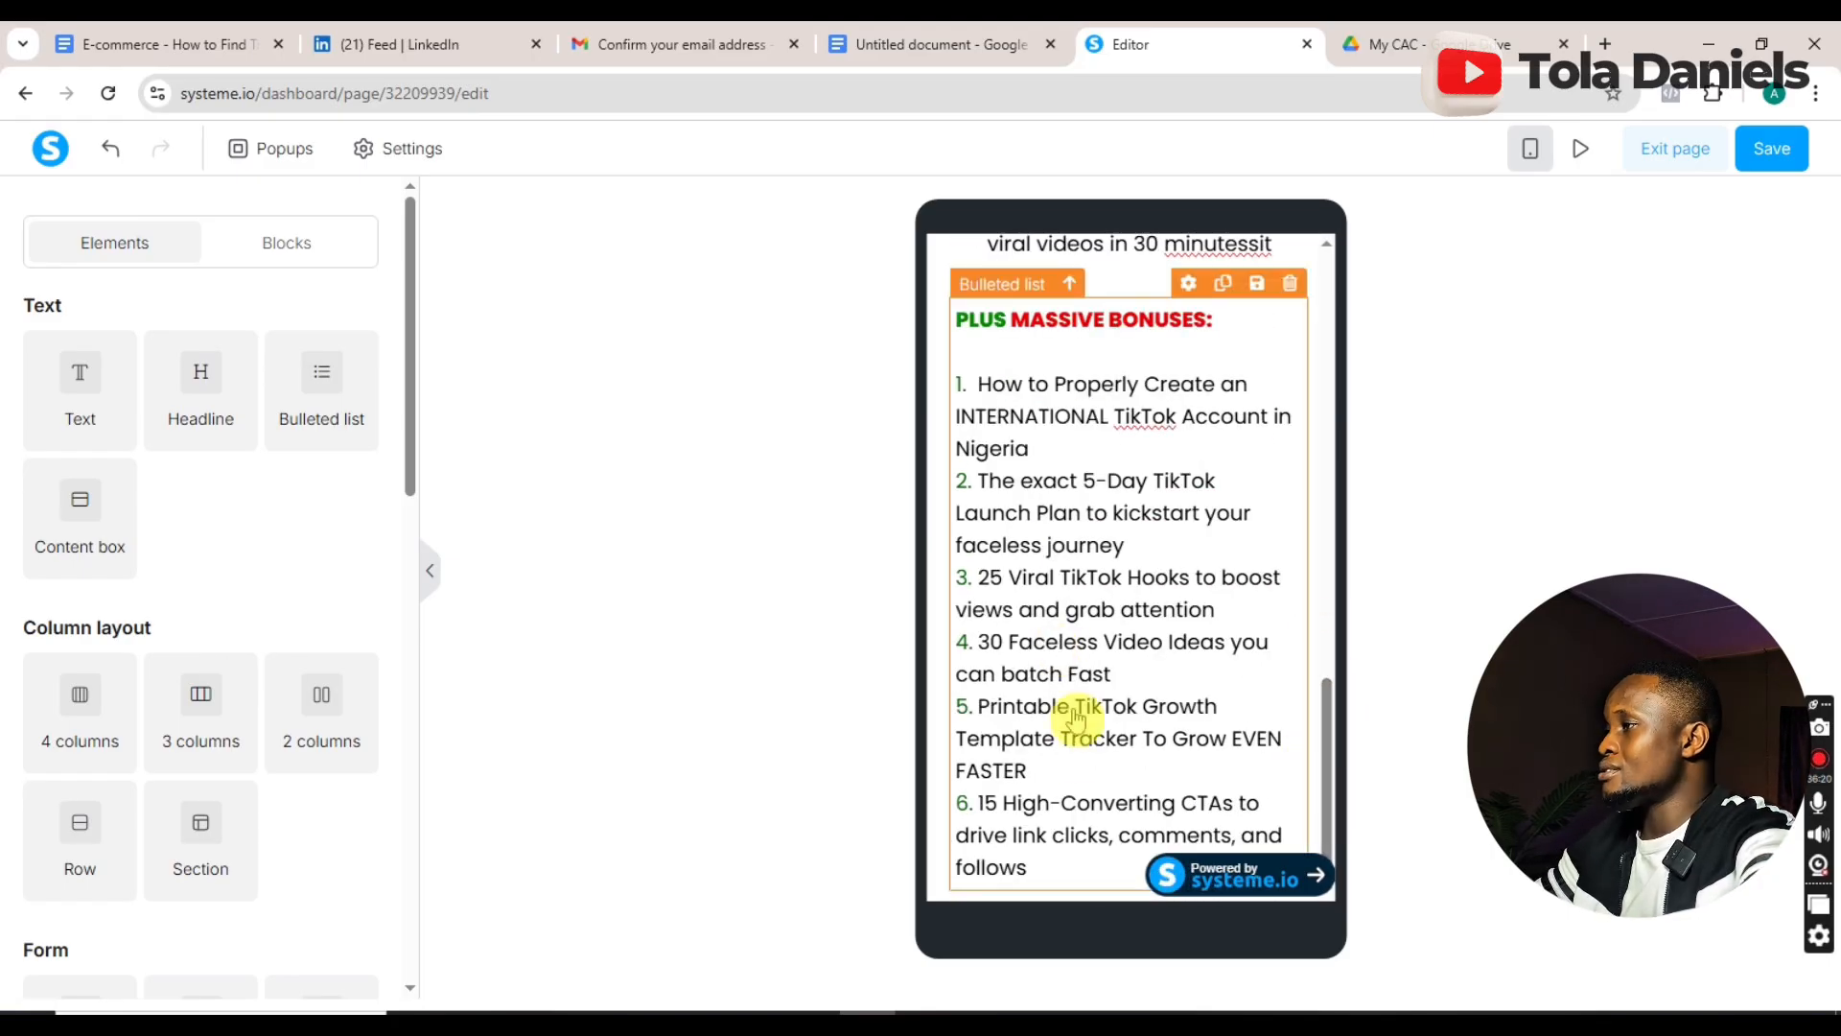
- Copy the "Who This Is Perfect For" section with its five bullets from the Google Docs document and return to the systeme.io editor
click(912, 46)
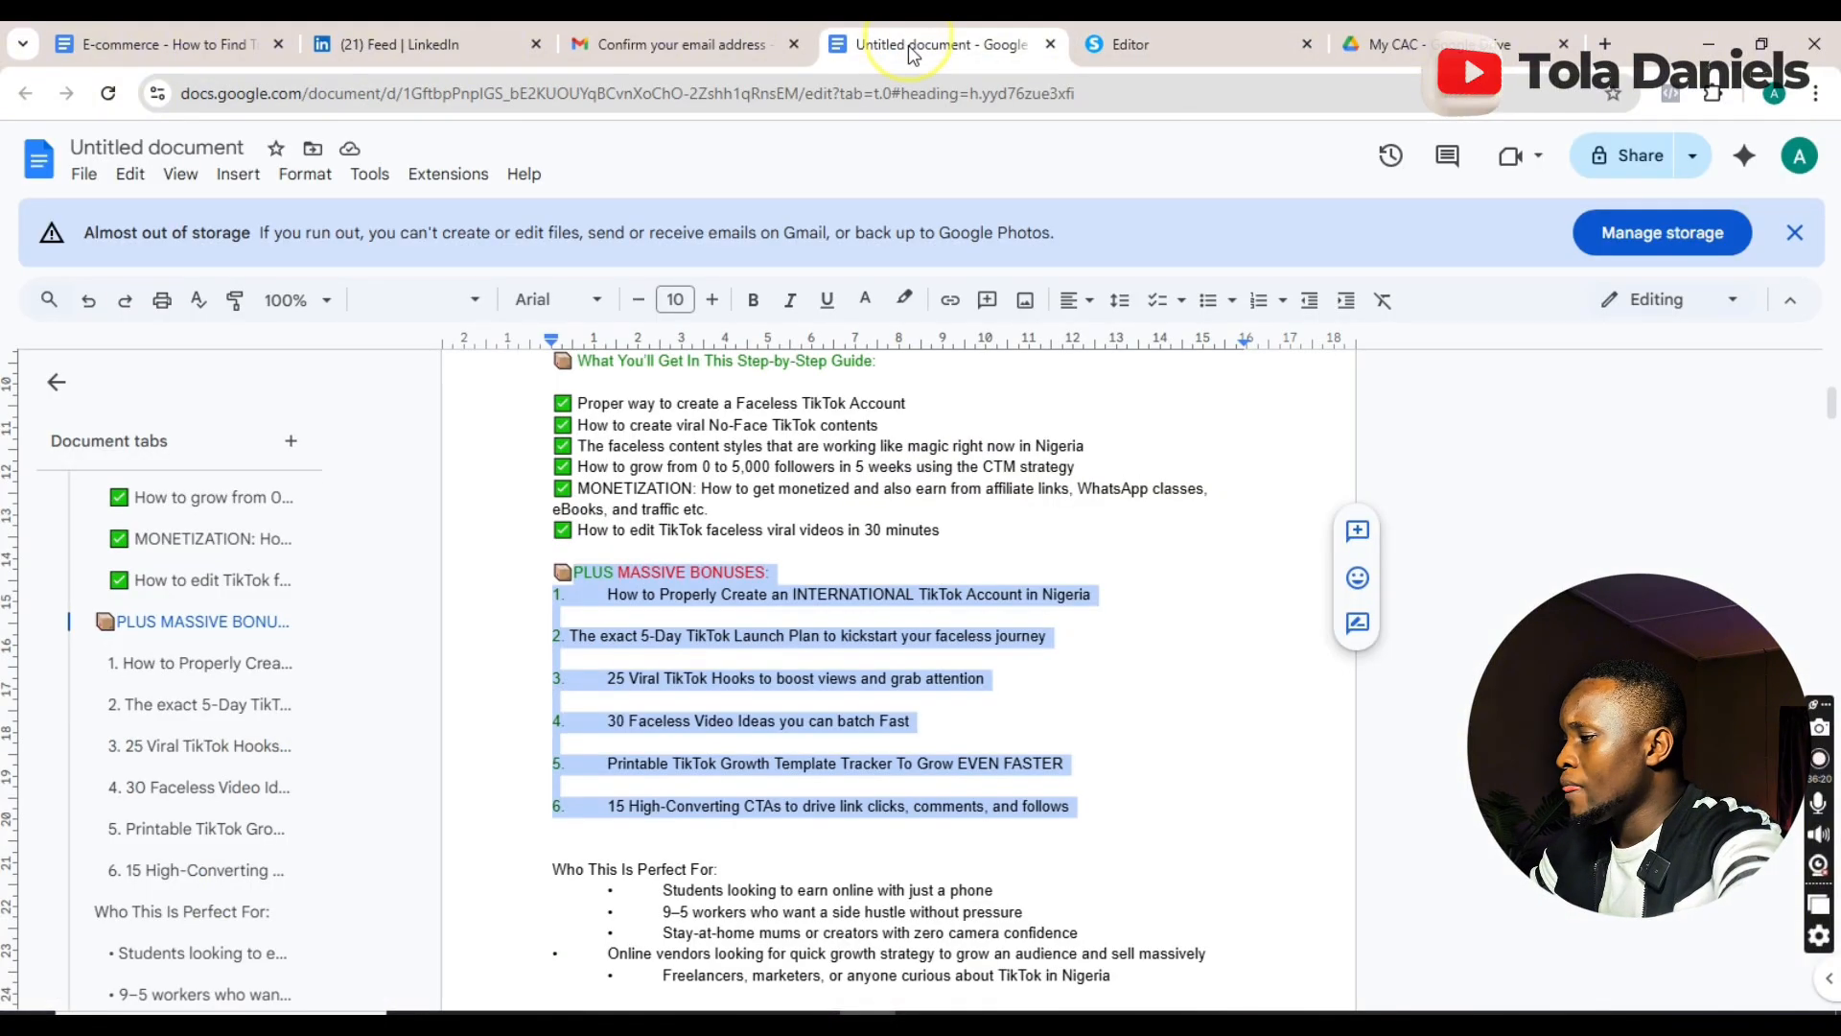
drag(555, 866, 678, 908)
drag(806, 960, 1163, 539)
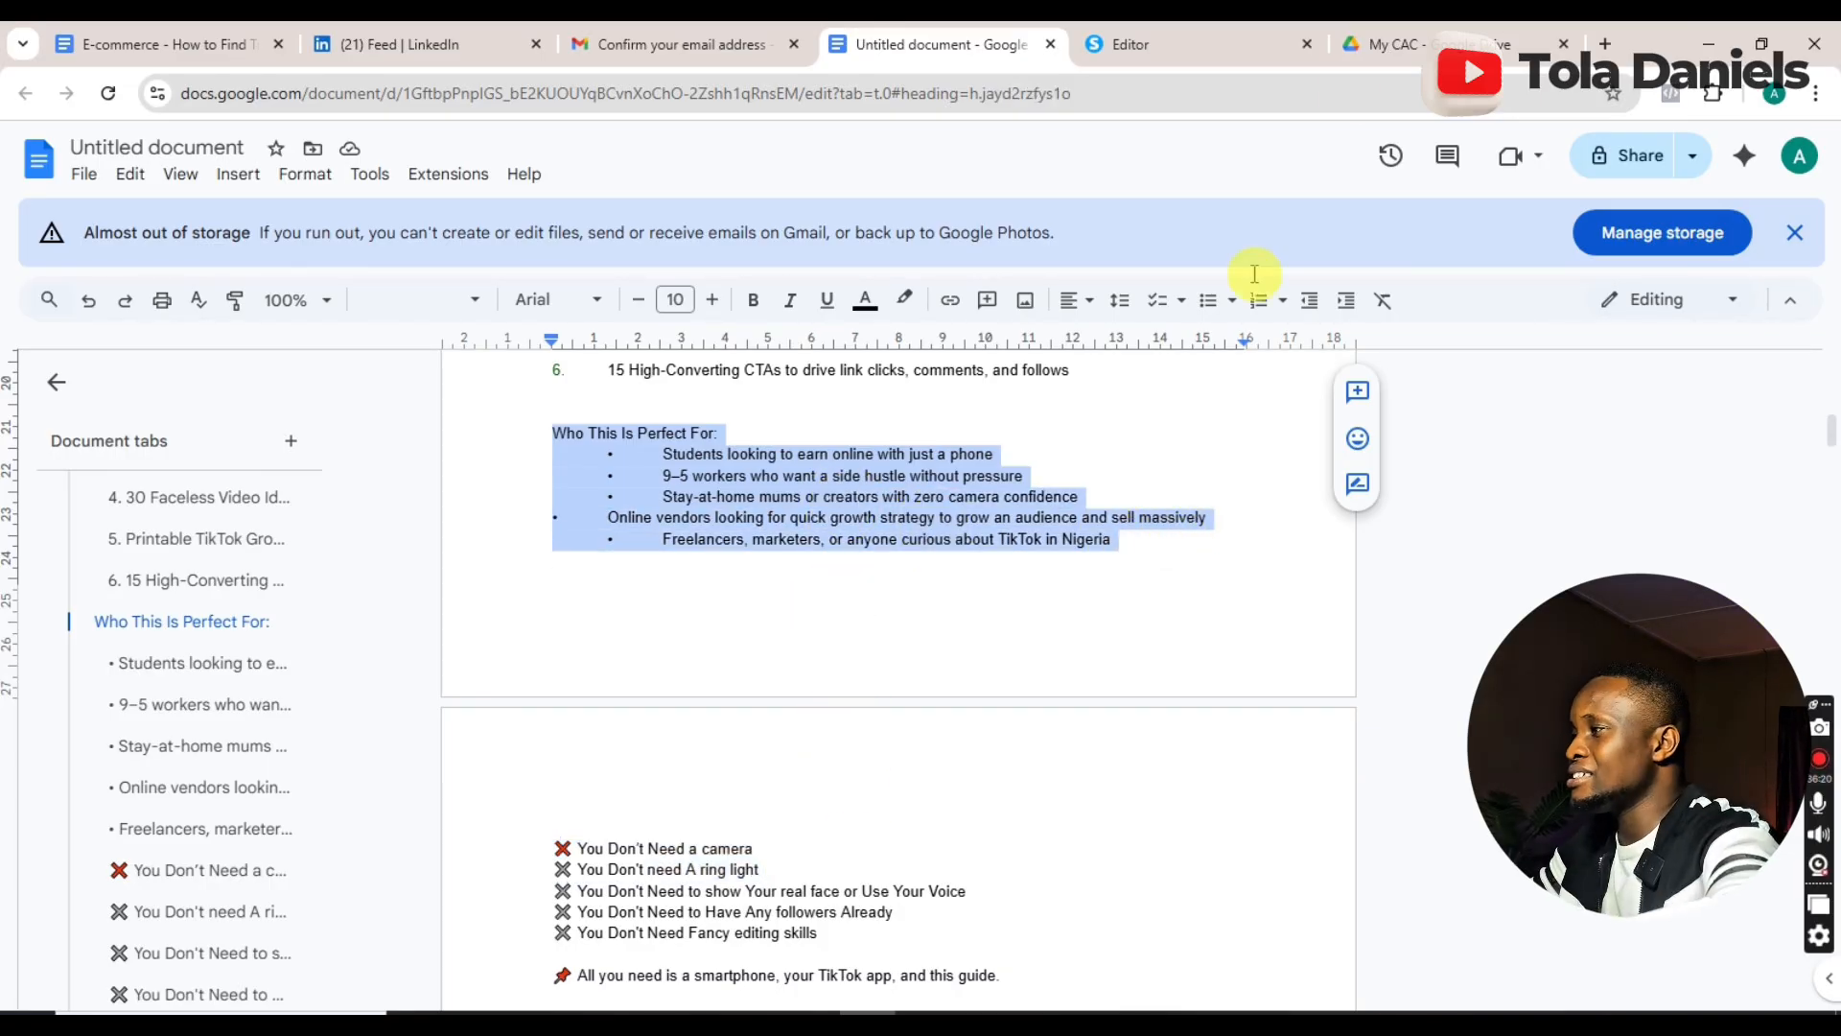
click(1166, 44)
- Duplicate the PLUS MASSIVE BONUSES bulleted list
click(1095, 543)
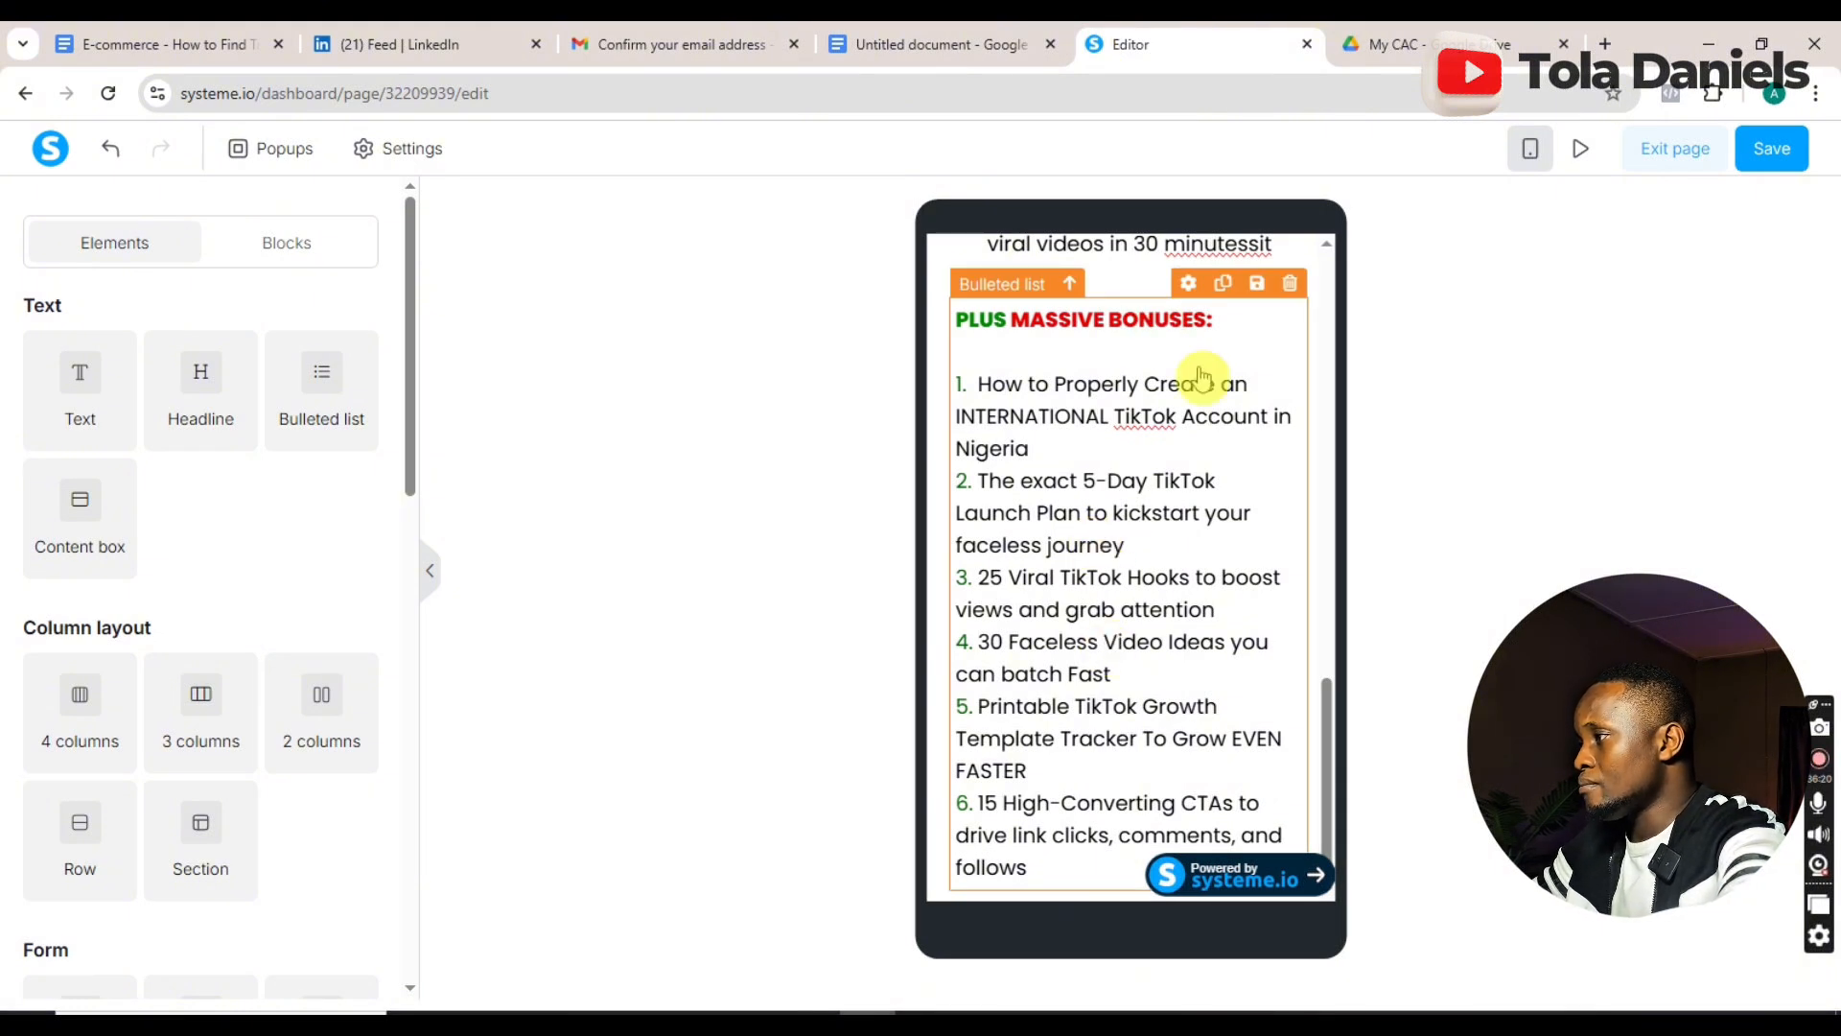
click(1225, 288)
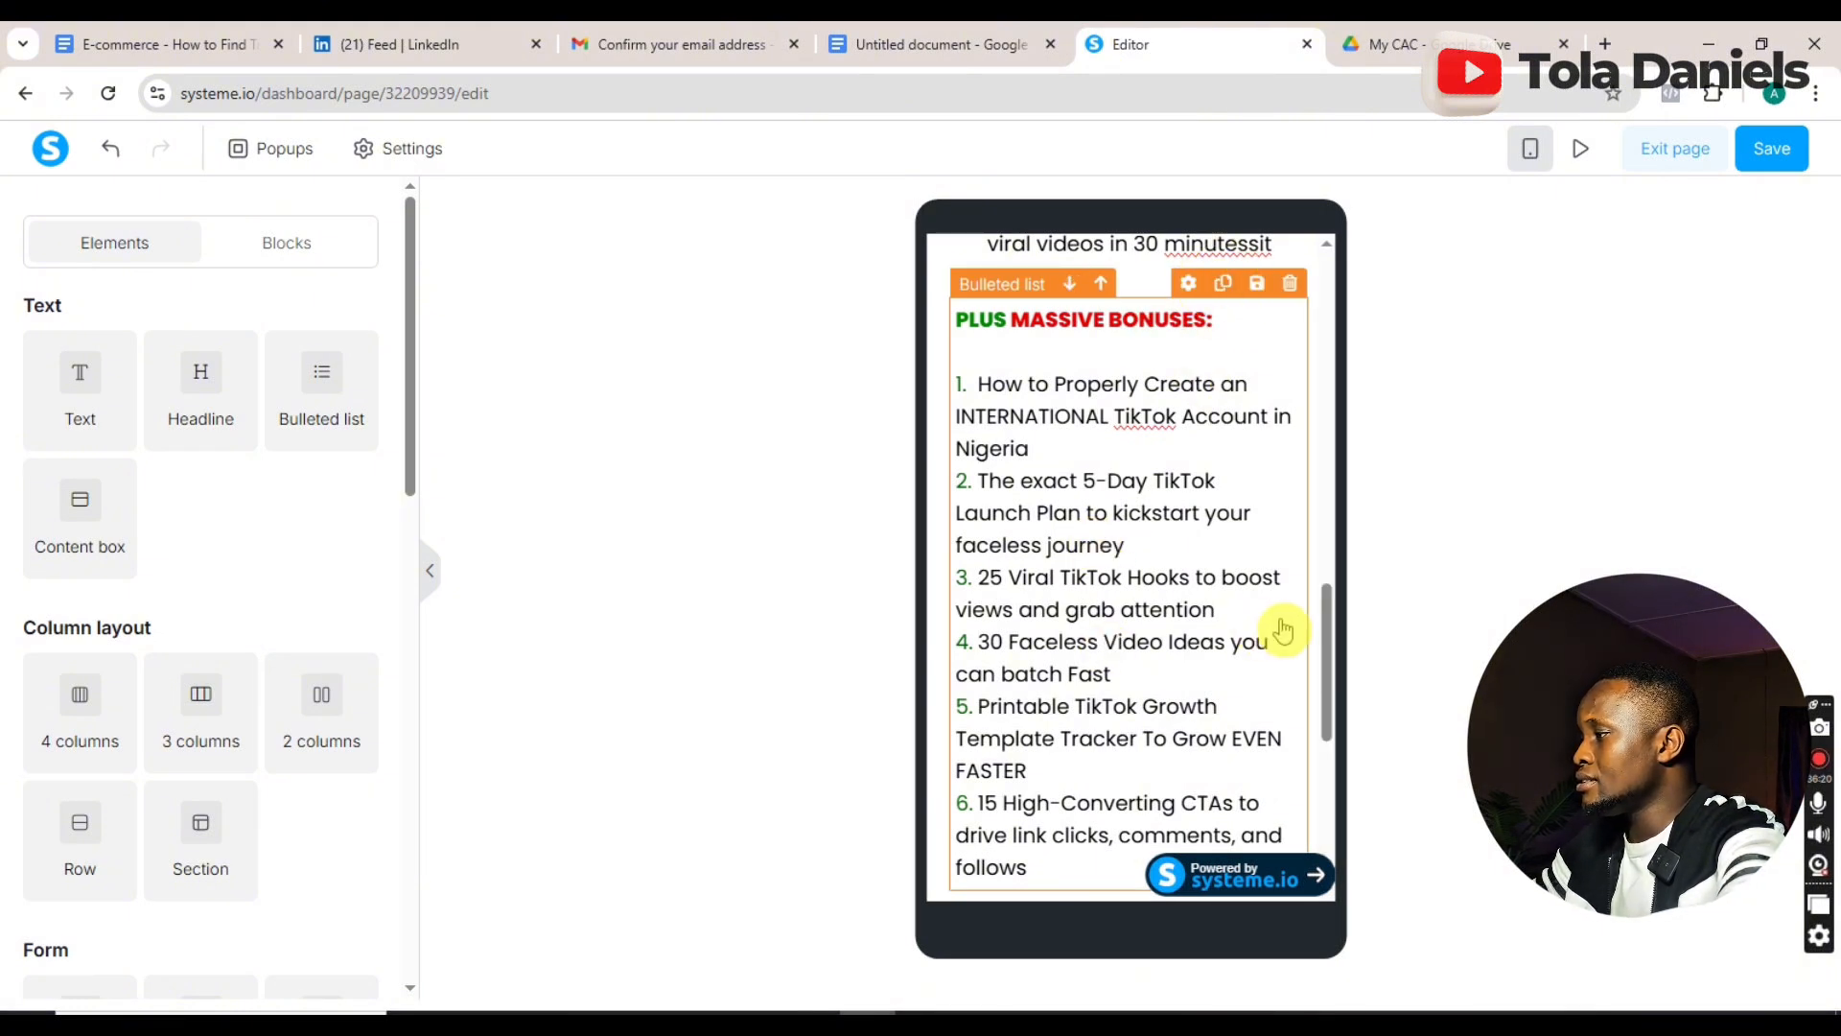
drag(1327, 630, 1325, 846)
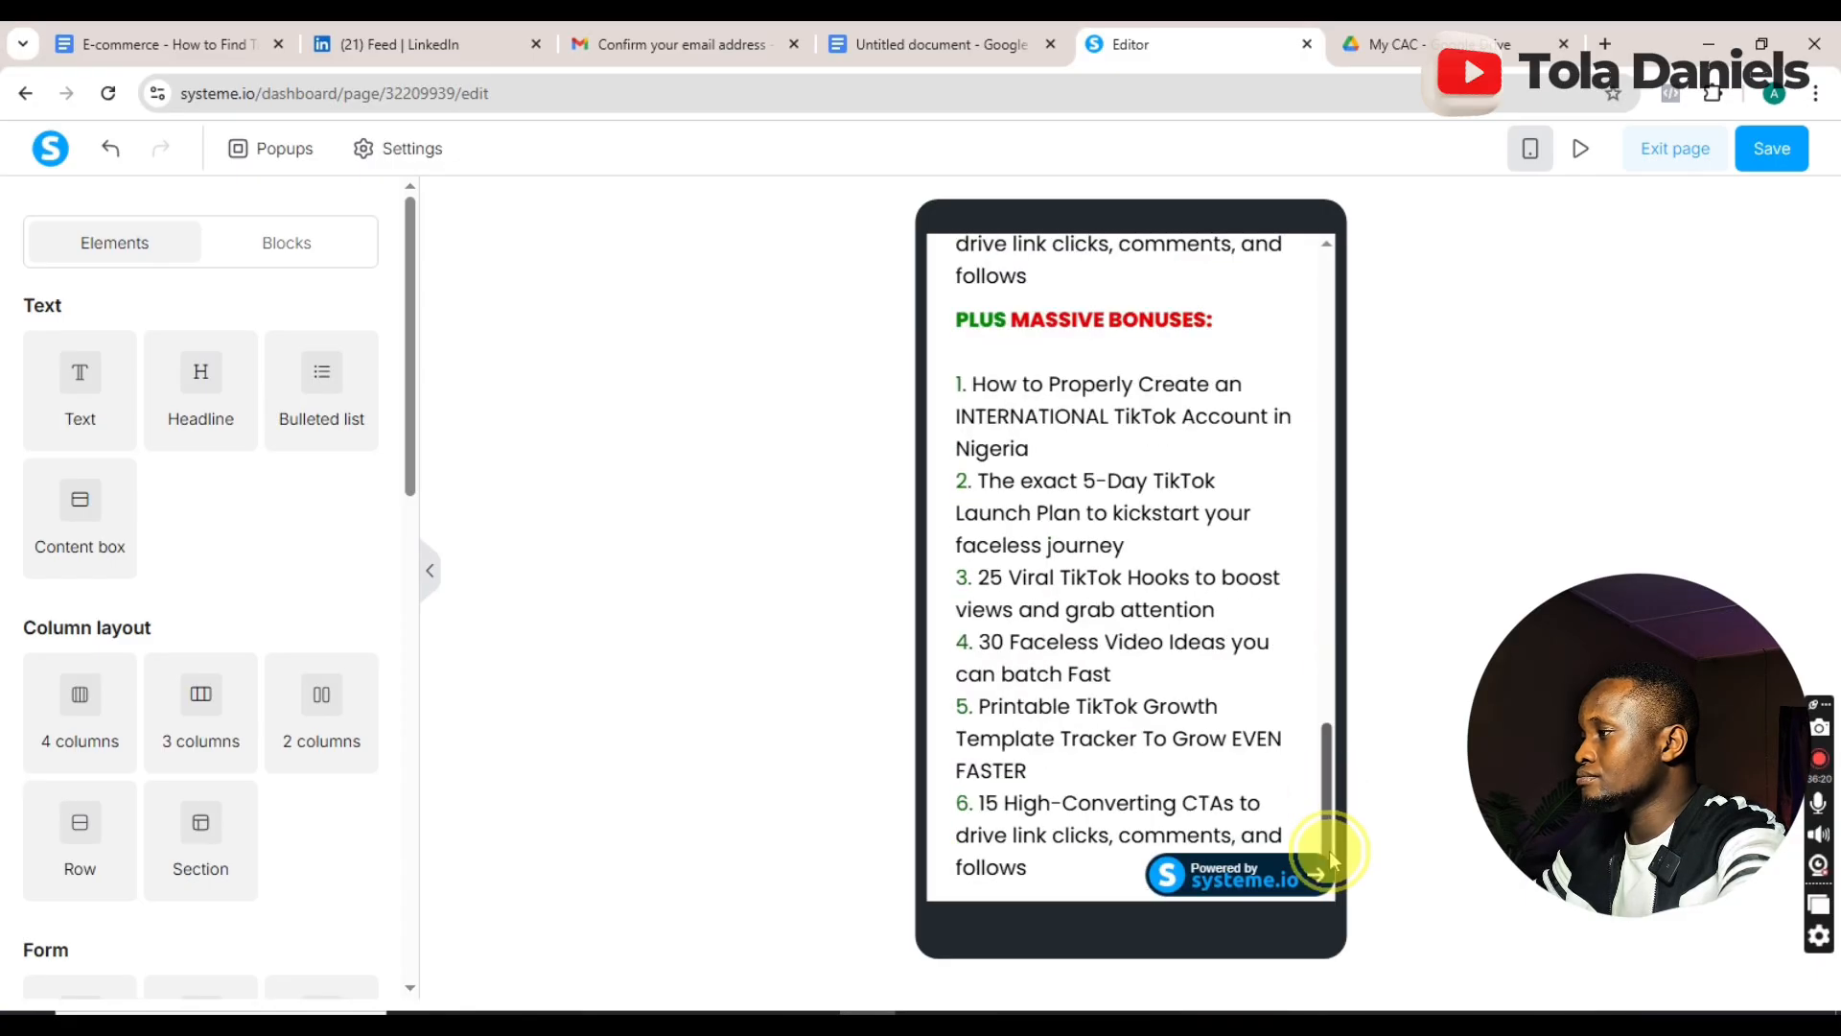
- Replace all text in the duplicated bonuses list with the copied "Who This Is Perfect For" section
click(1130, 602)
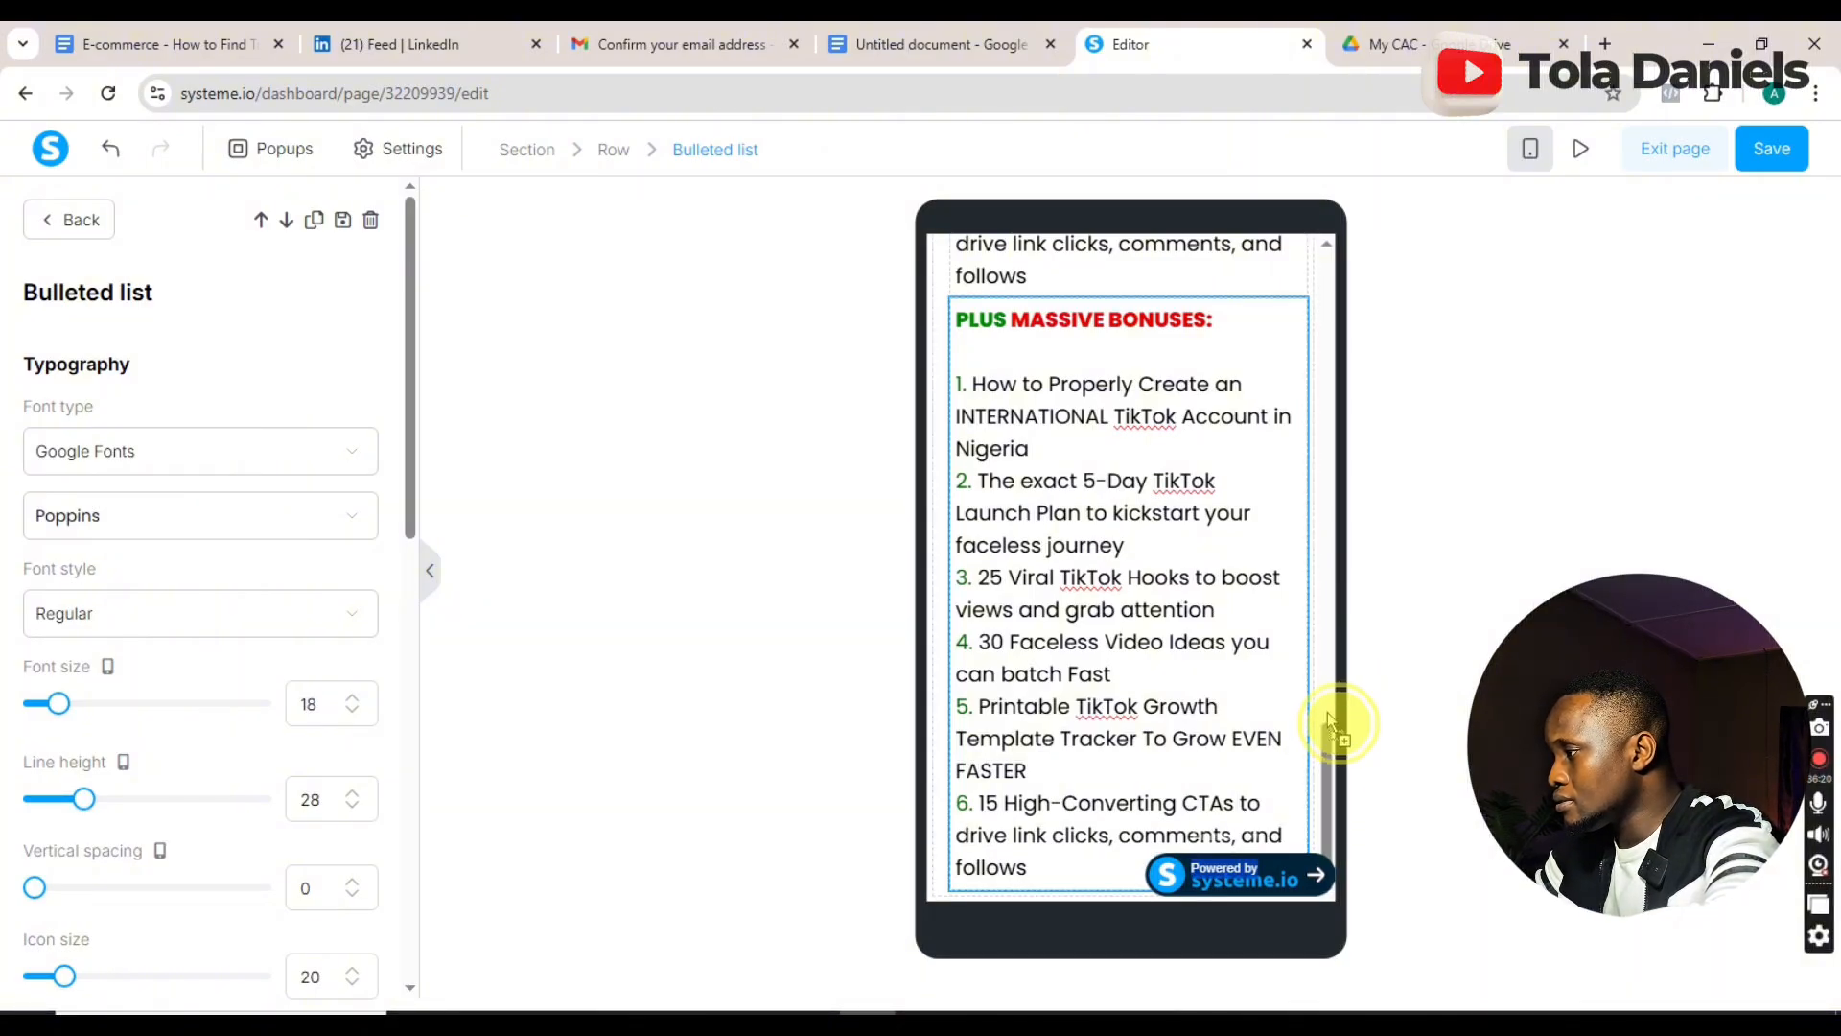
click(1131, 697)
key(ctrl+a)
text(Who This Is Perfect For: • Students looking to earn online with just a phone • 9–5 workers who want a side hustle without pressure • Stay-at-home mums or creators with zero camera confidence • Online vendors looking for quick growth strategy to grow an audience and sell massively • Freelancers, marketers, or anyone curious about TikTok in Nigeria)
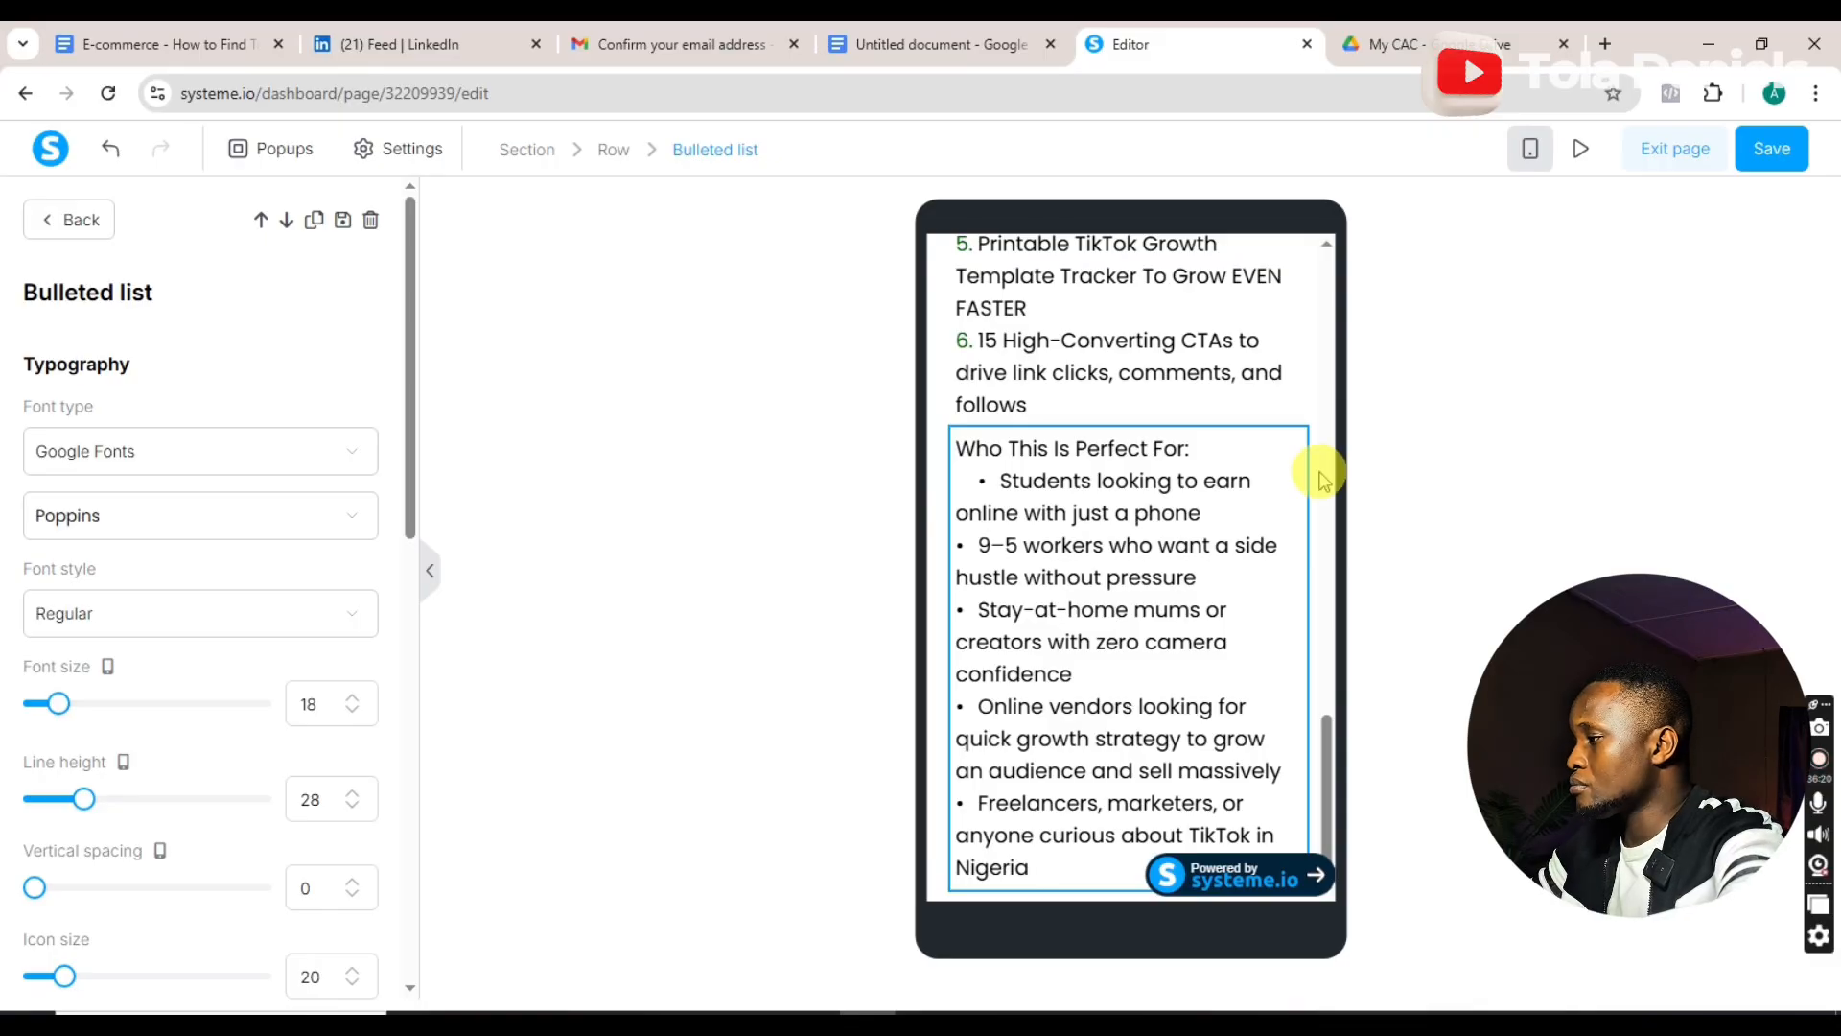
click(1326, 682)
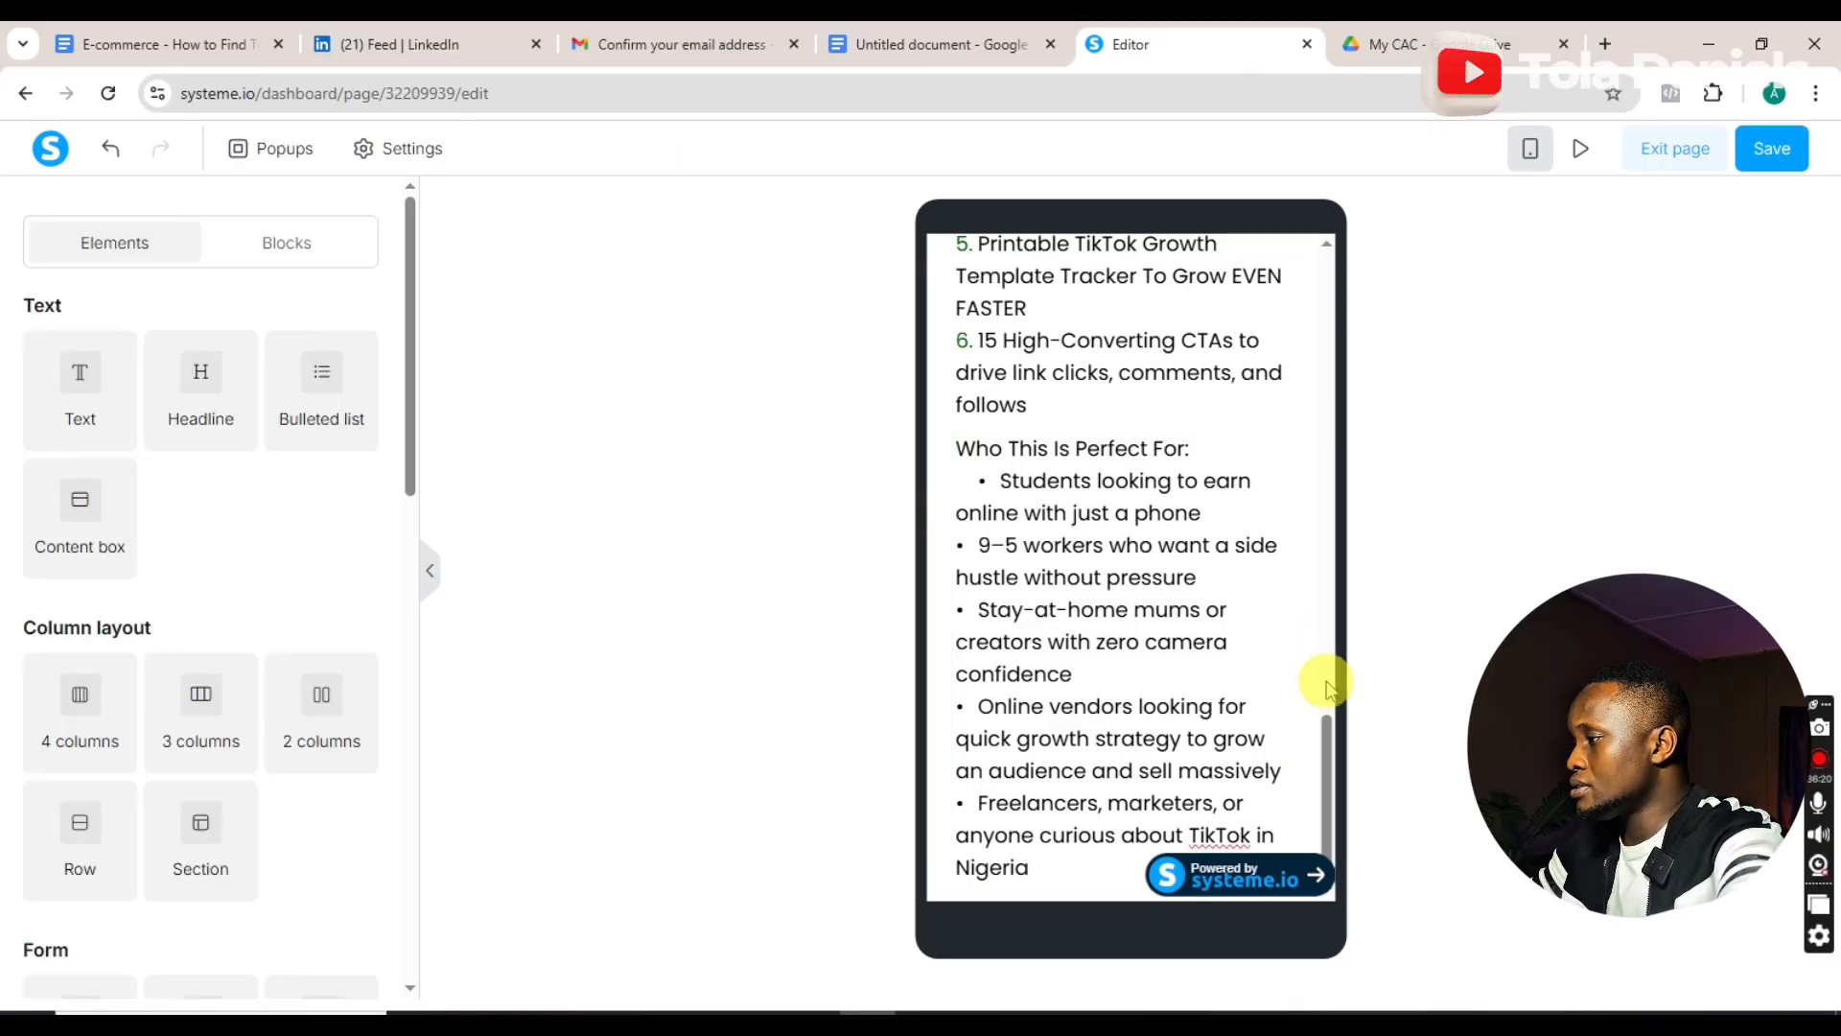
click(1327, 682)
drag(1326, 660, 1326, 802)
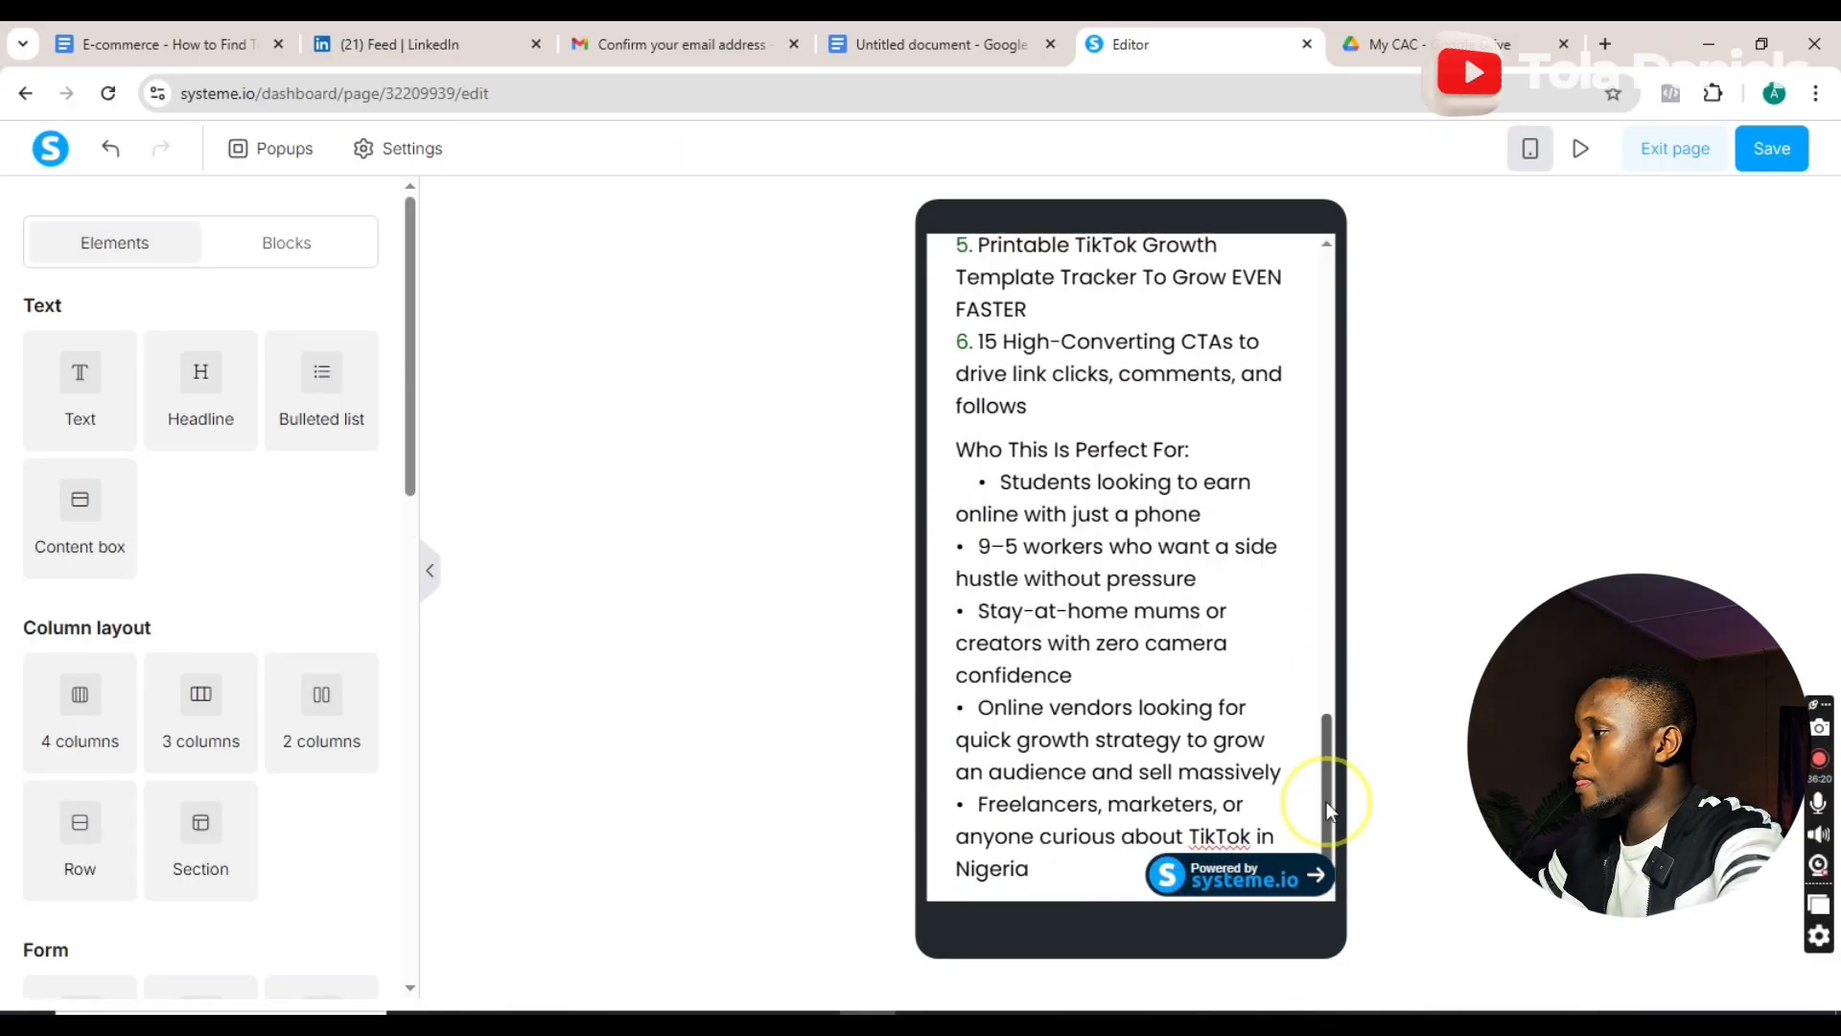
- Bold the "Who This Is Perfect For:" heading and insert blank lines below it and between the first four bullets
click(1129, 493)
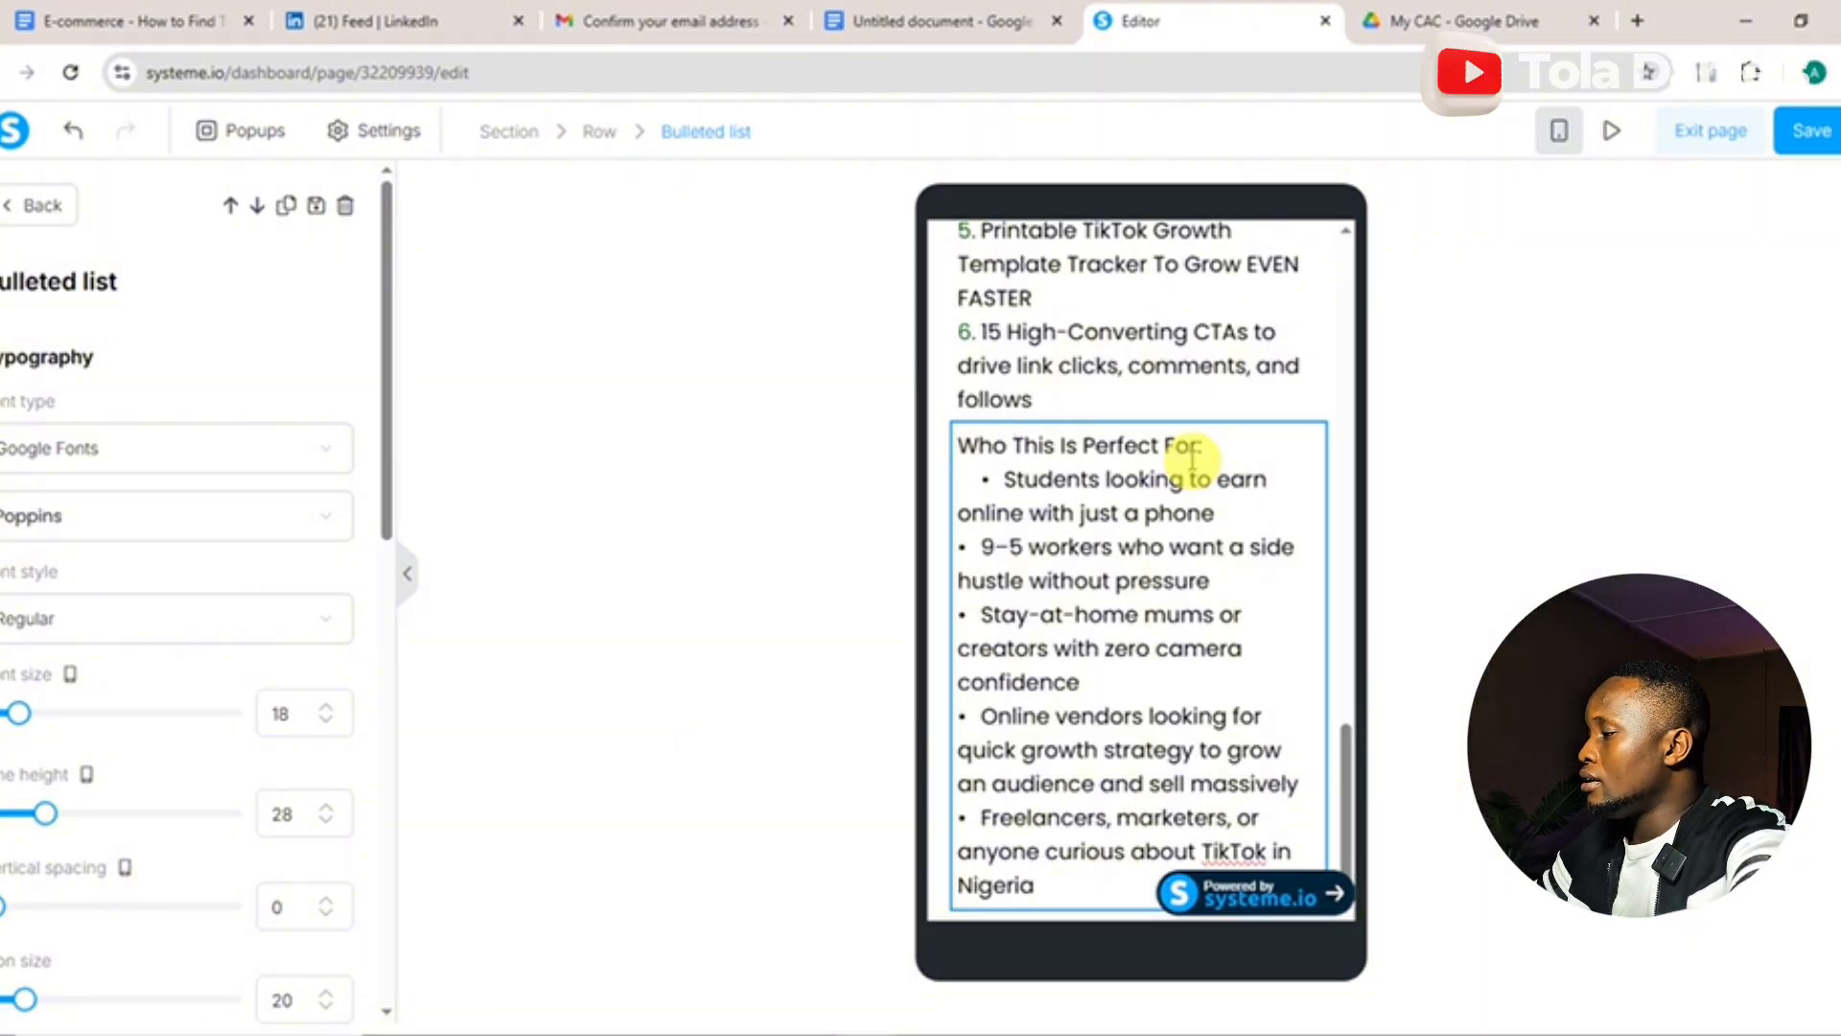
drag(1210, 443, 938, 460)
key(ctrl+b)
click(1244, 446)
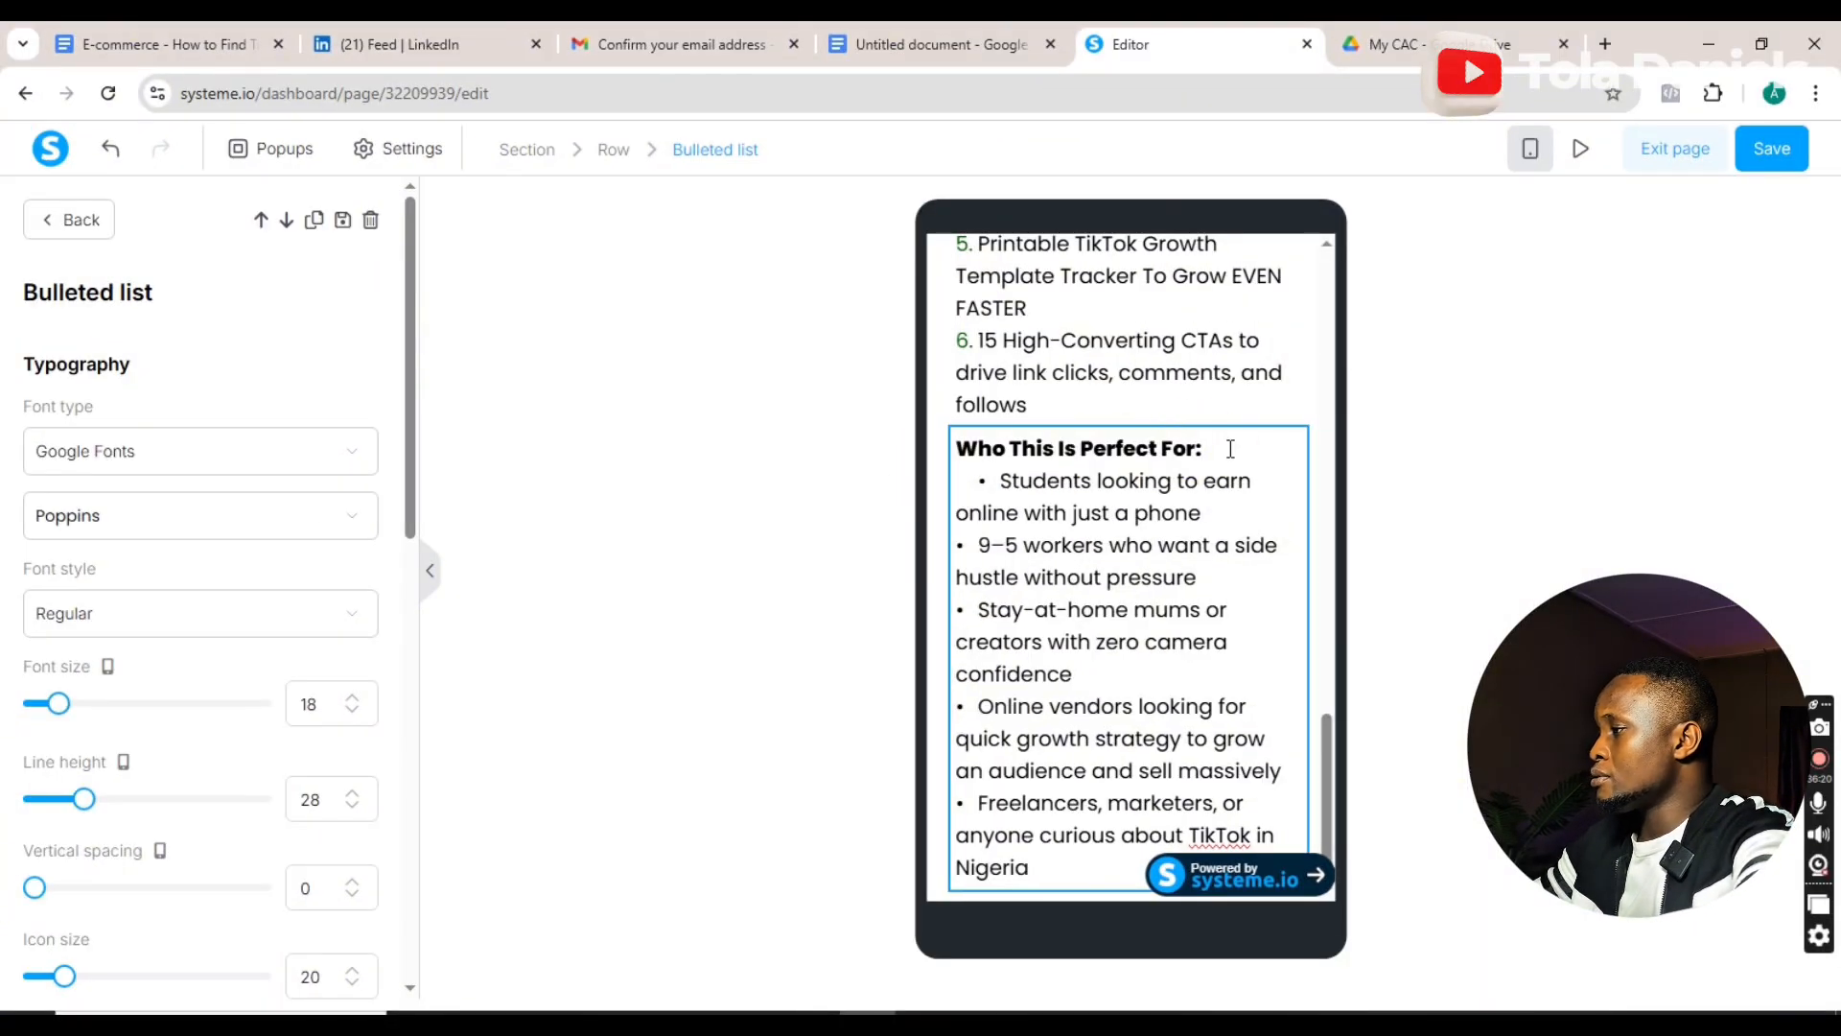
key(Return)
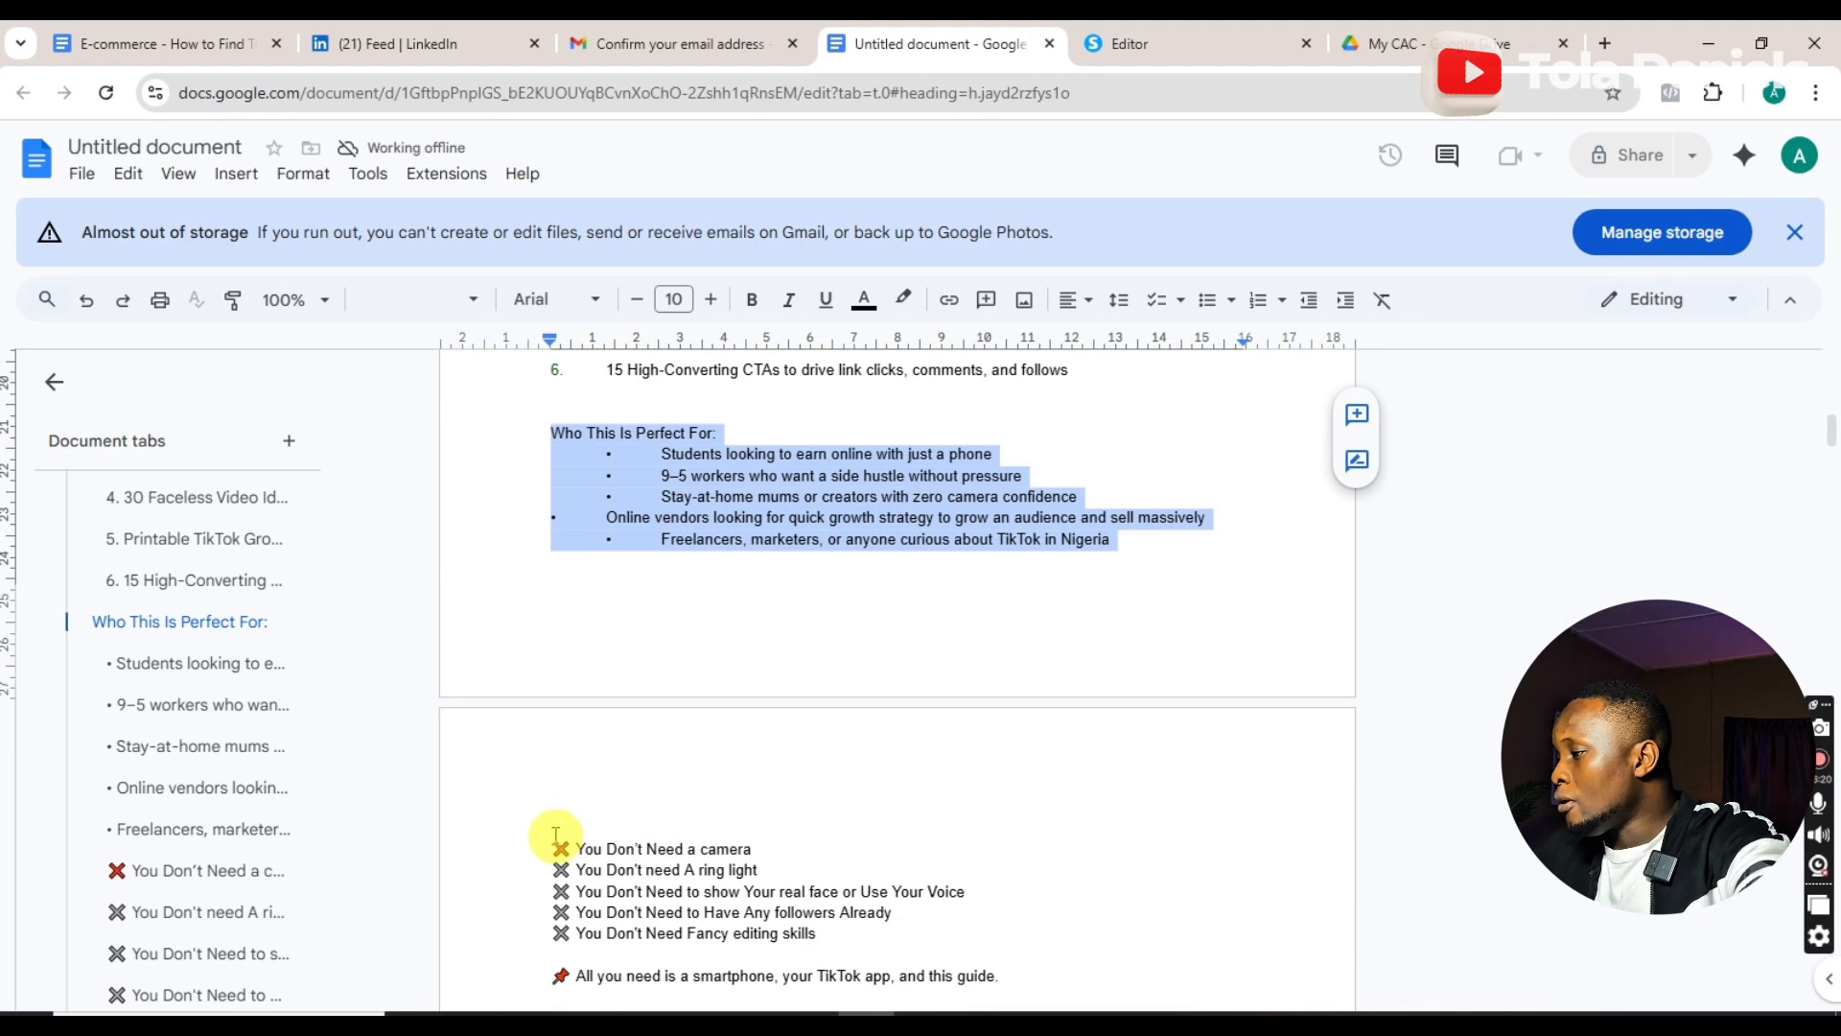
- Copy the five "You Don't Need" lines from the Google Docs document and return to the systeme.io editor
drag(556, 835, 844, 941)
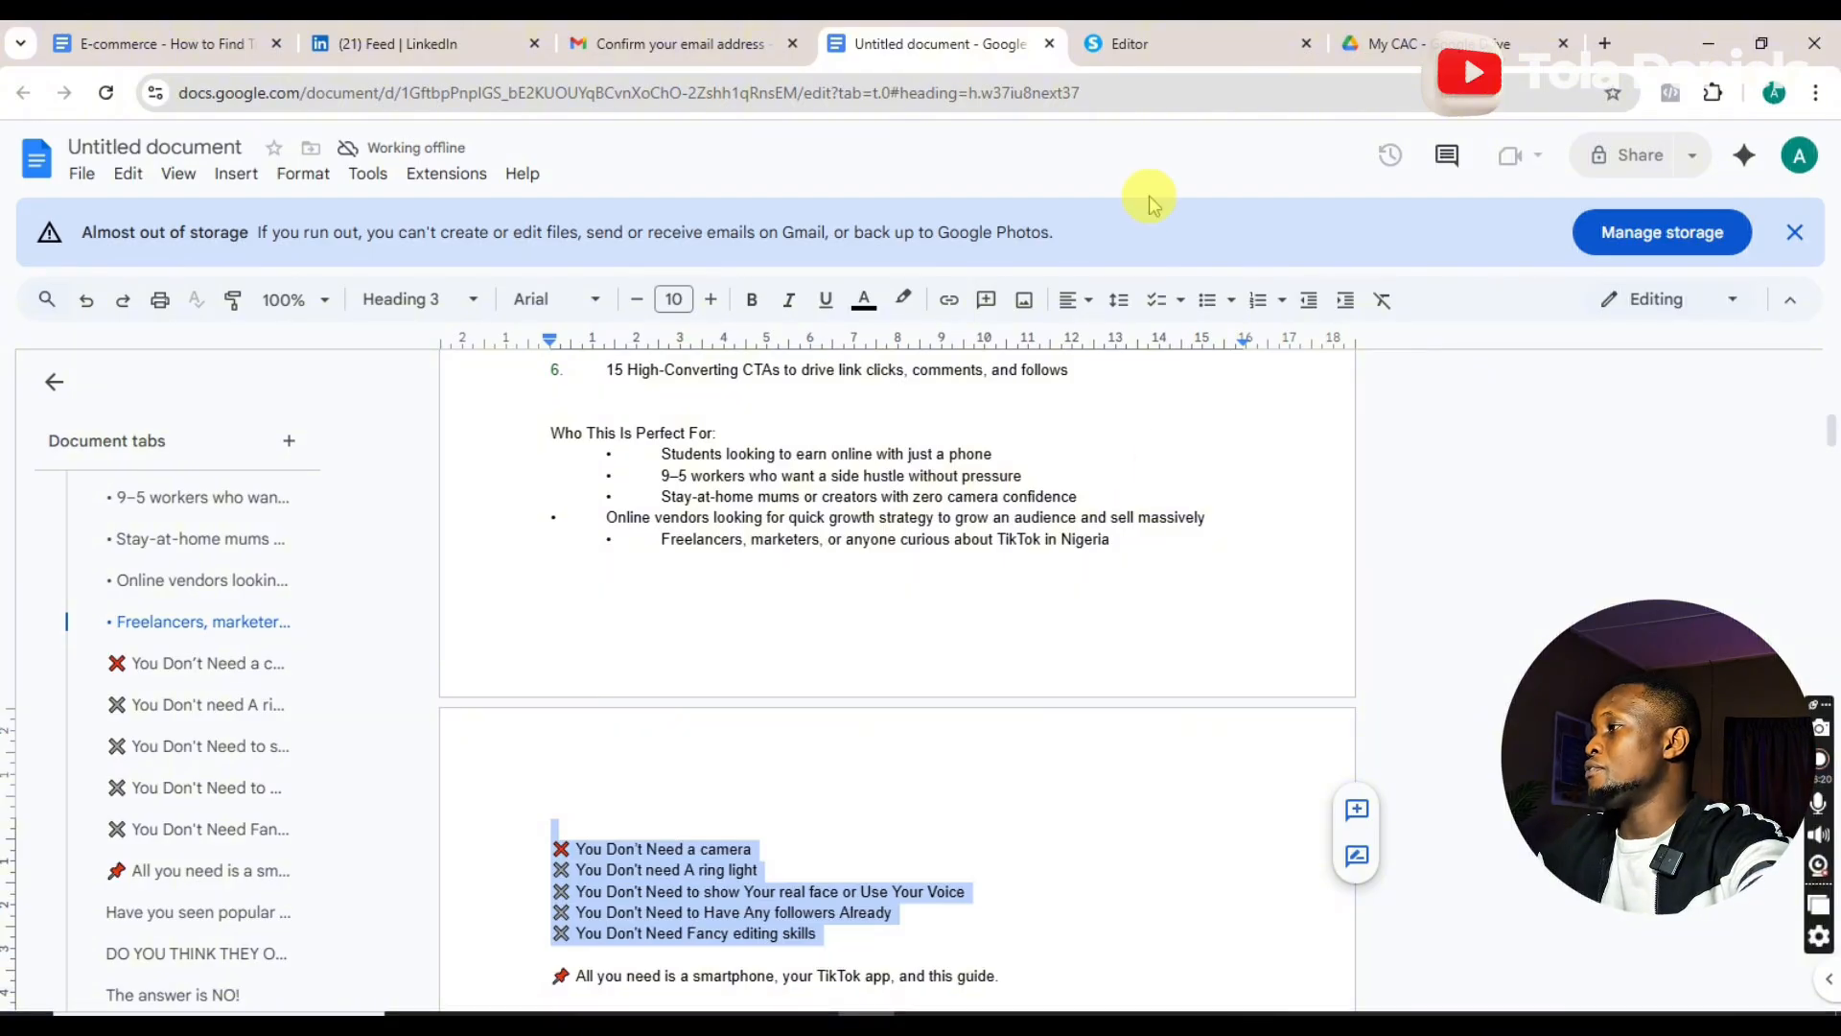
click(1169, 41)
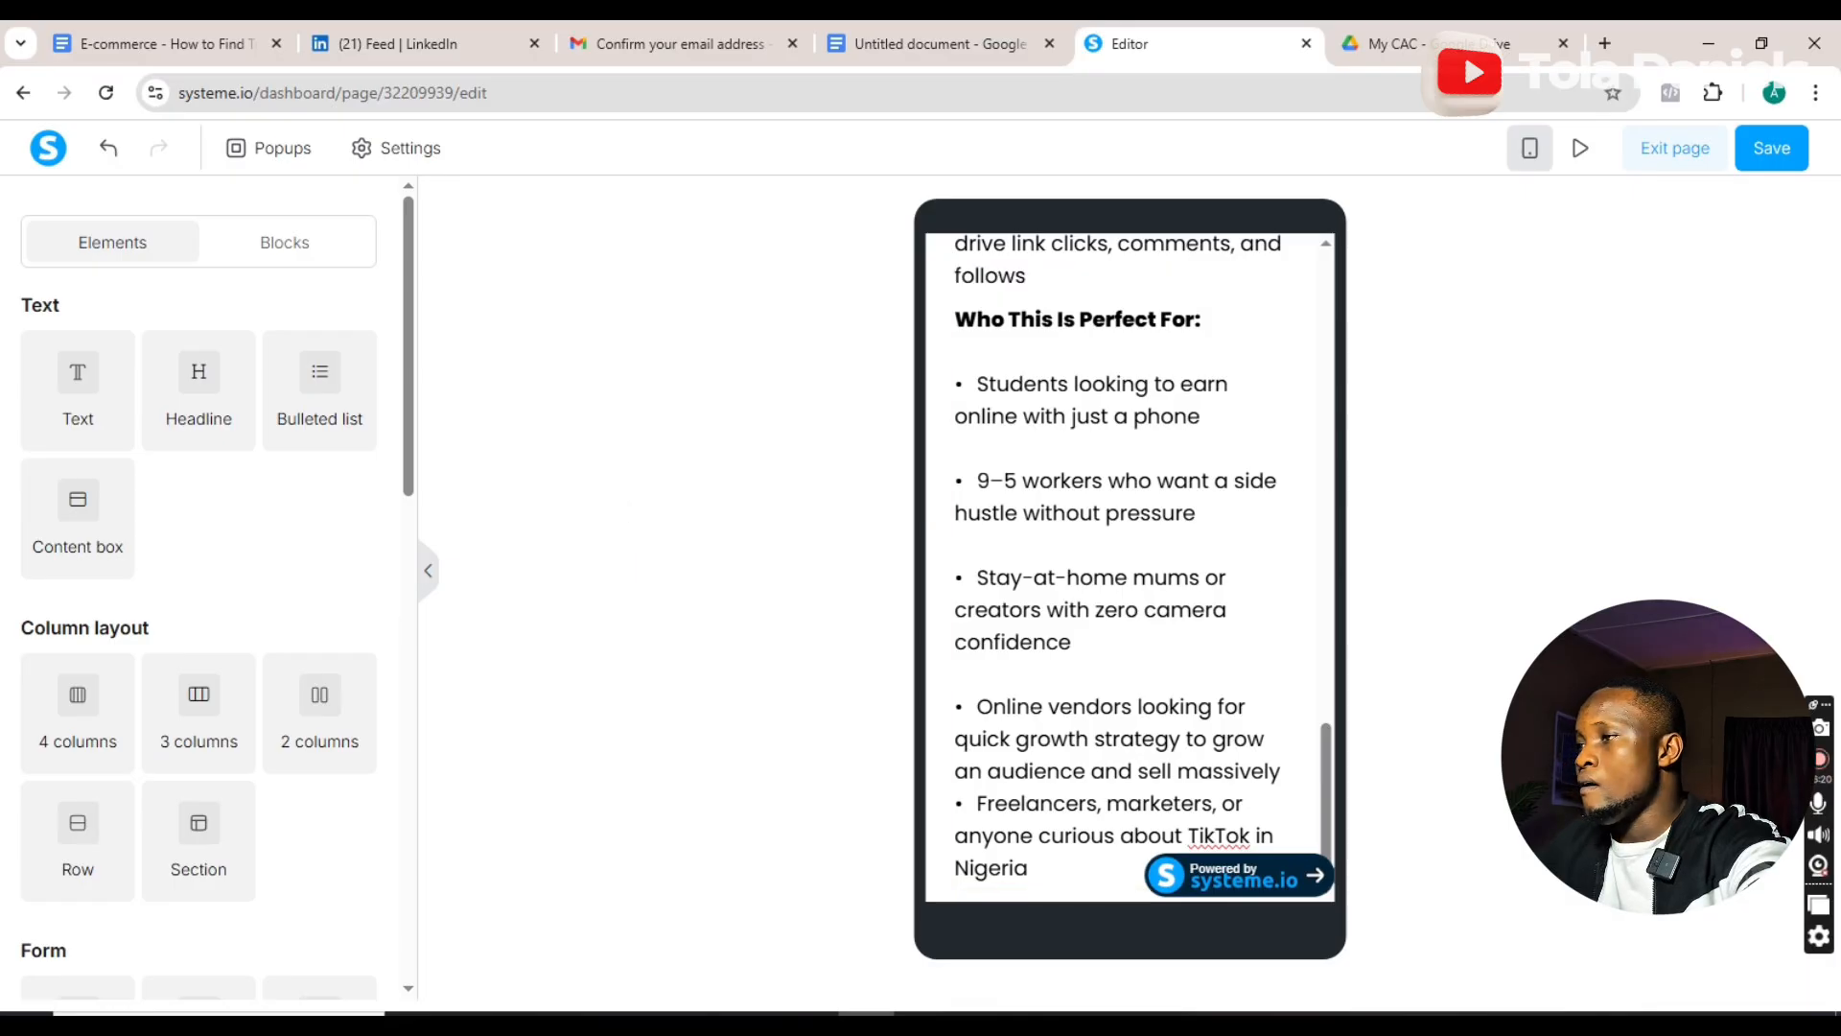
- Add a text element below the "Who This Is Perfect For" list and replace its placeholder with the copied "You Don't Need" lines
drag(42, 387, 1007, 868)
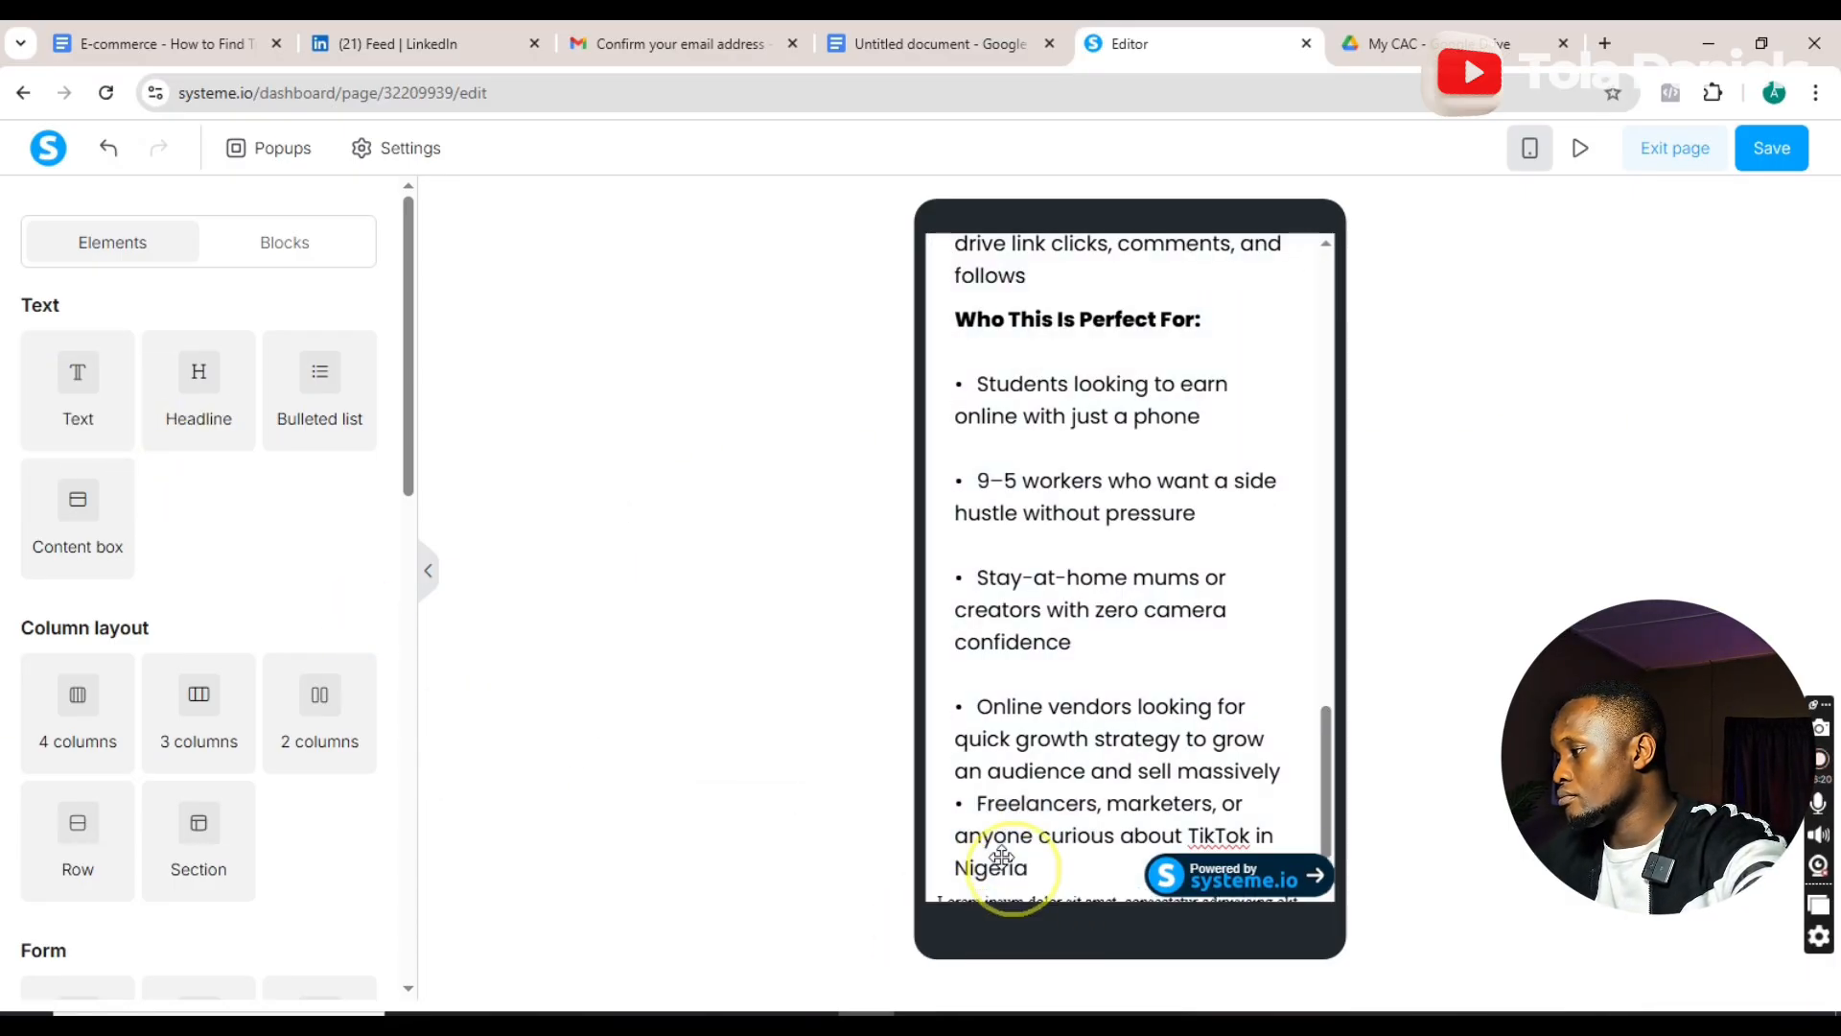
drag(1325, 724, 1327, 753)
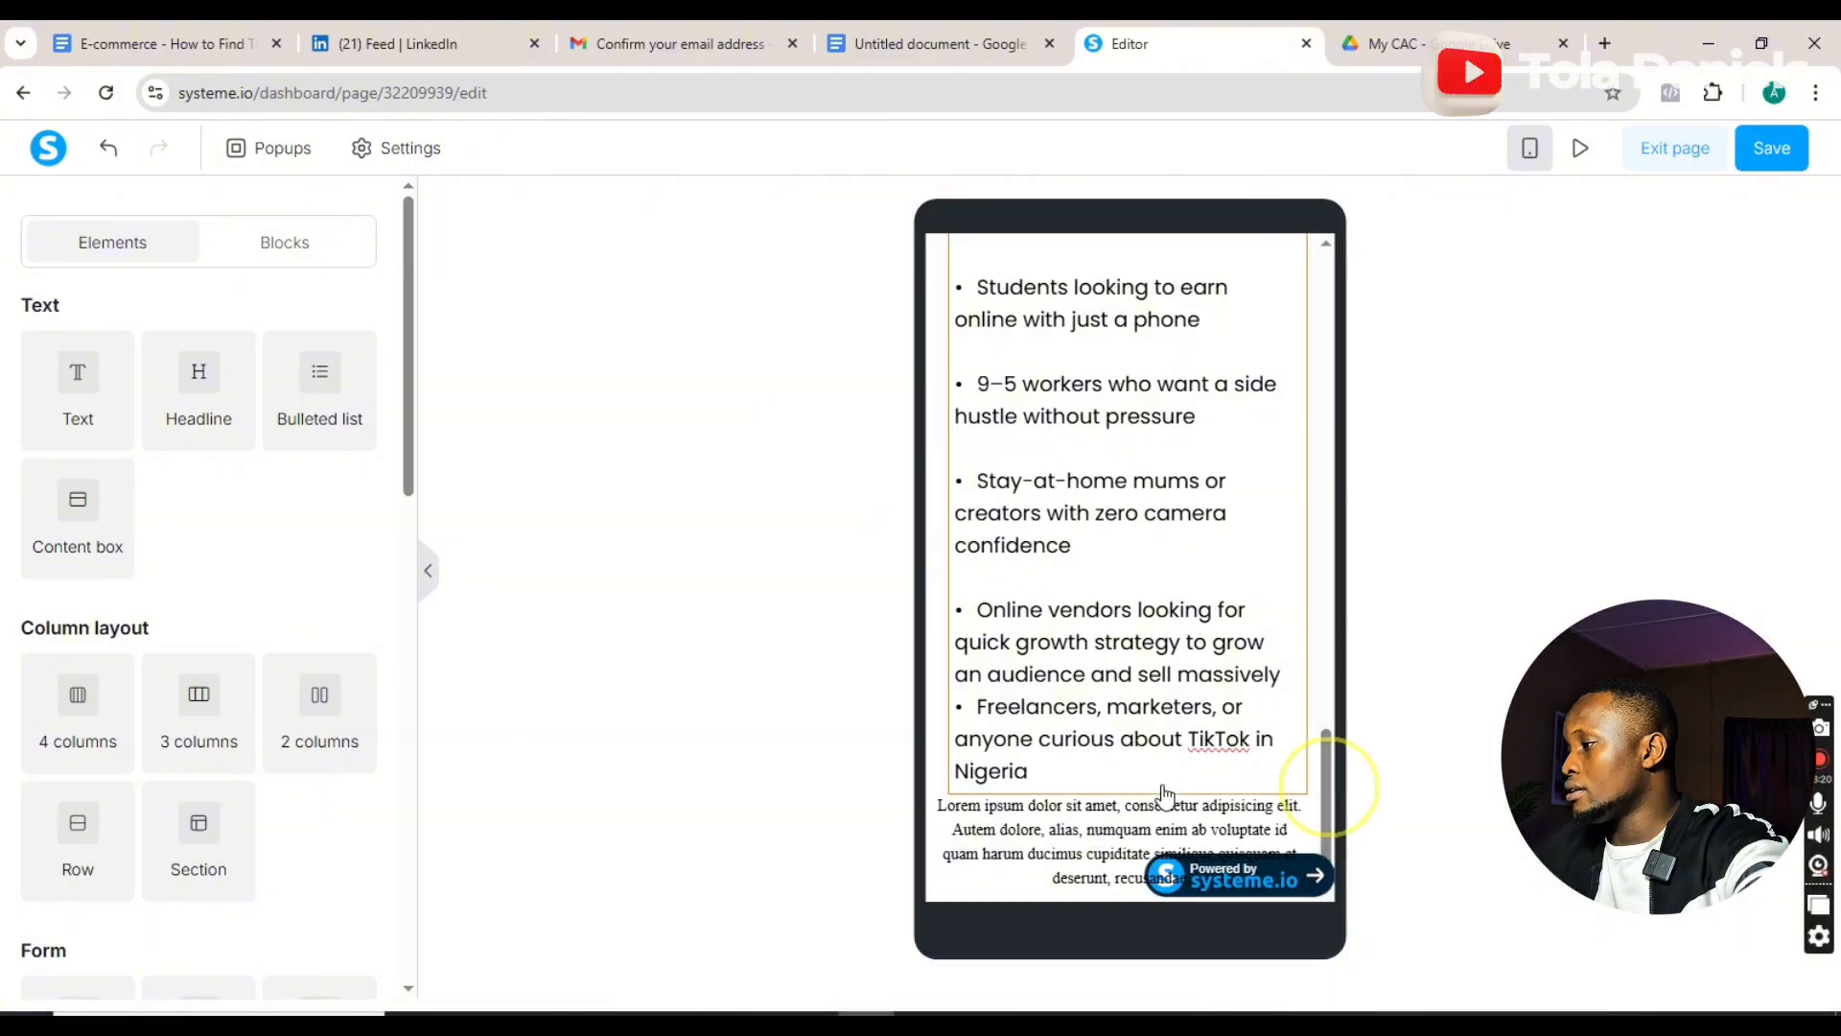
click(1108, 858)
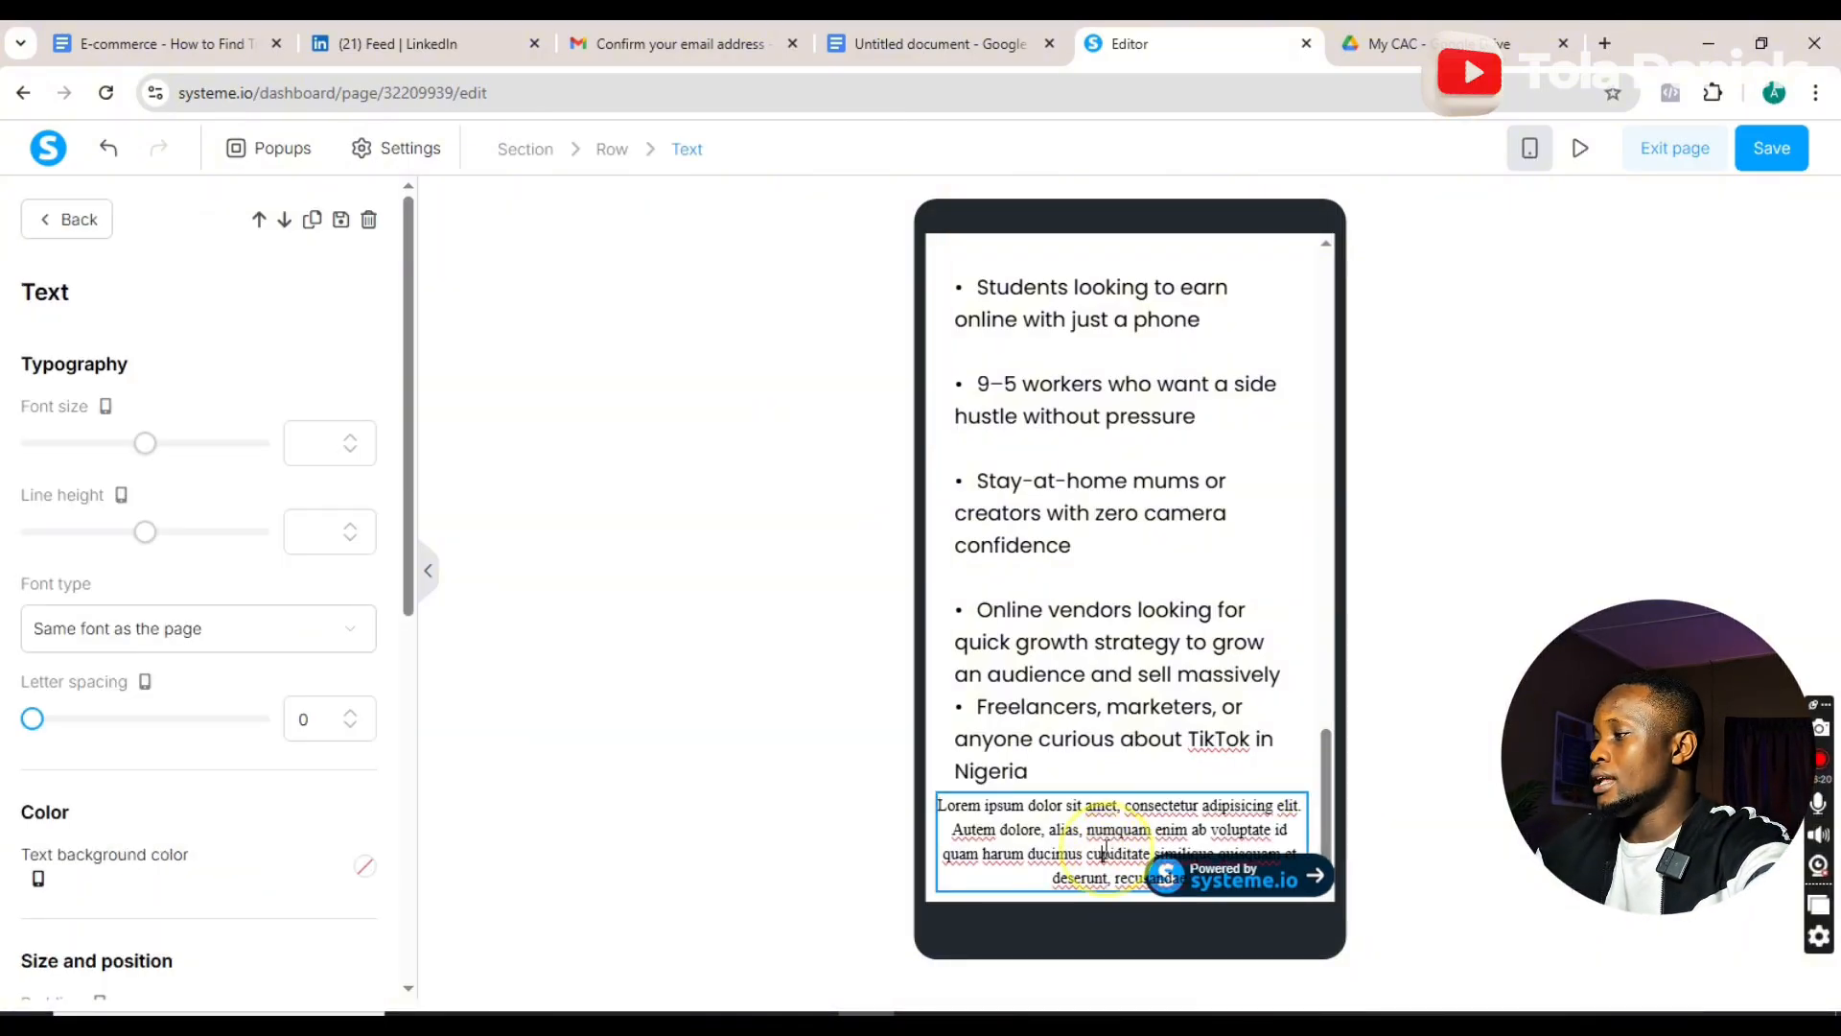
triple_click(1106, 852)
key(ctrl+v)
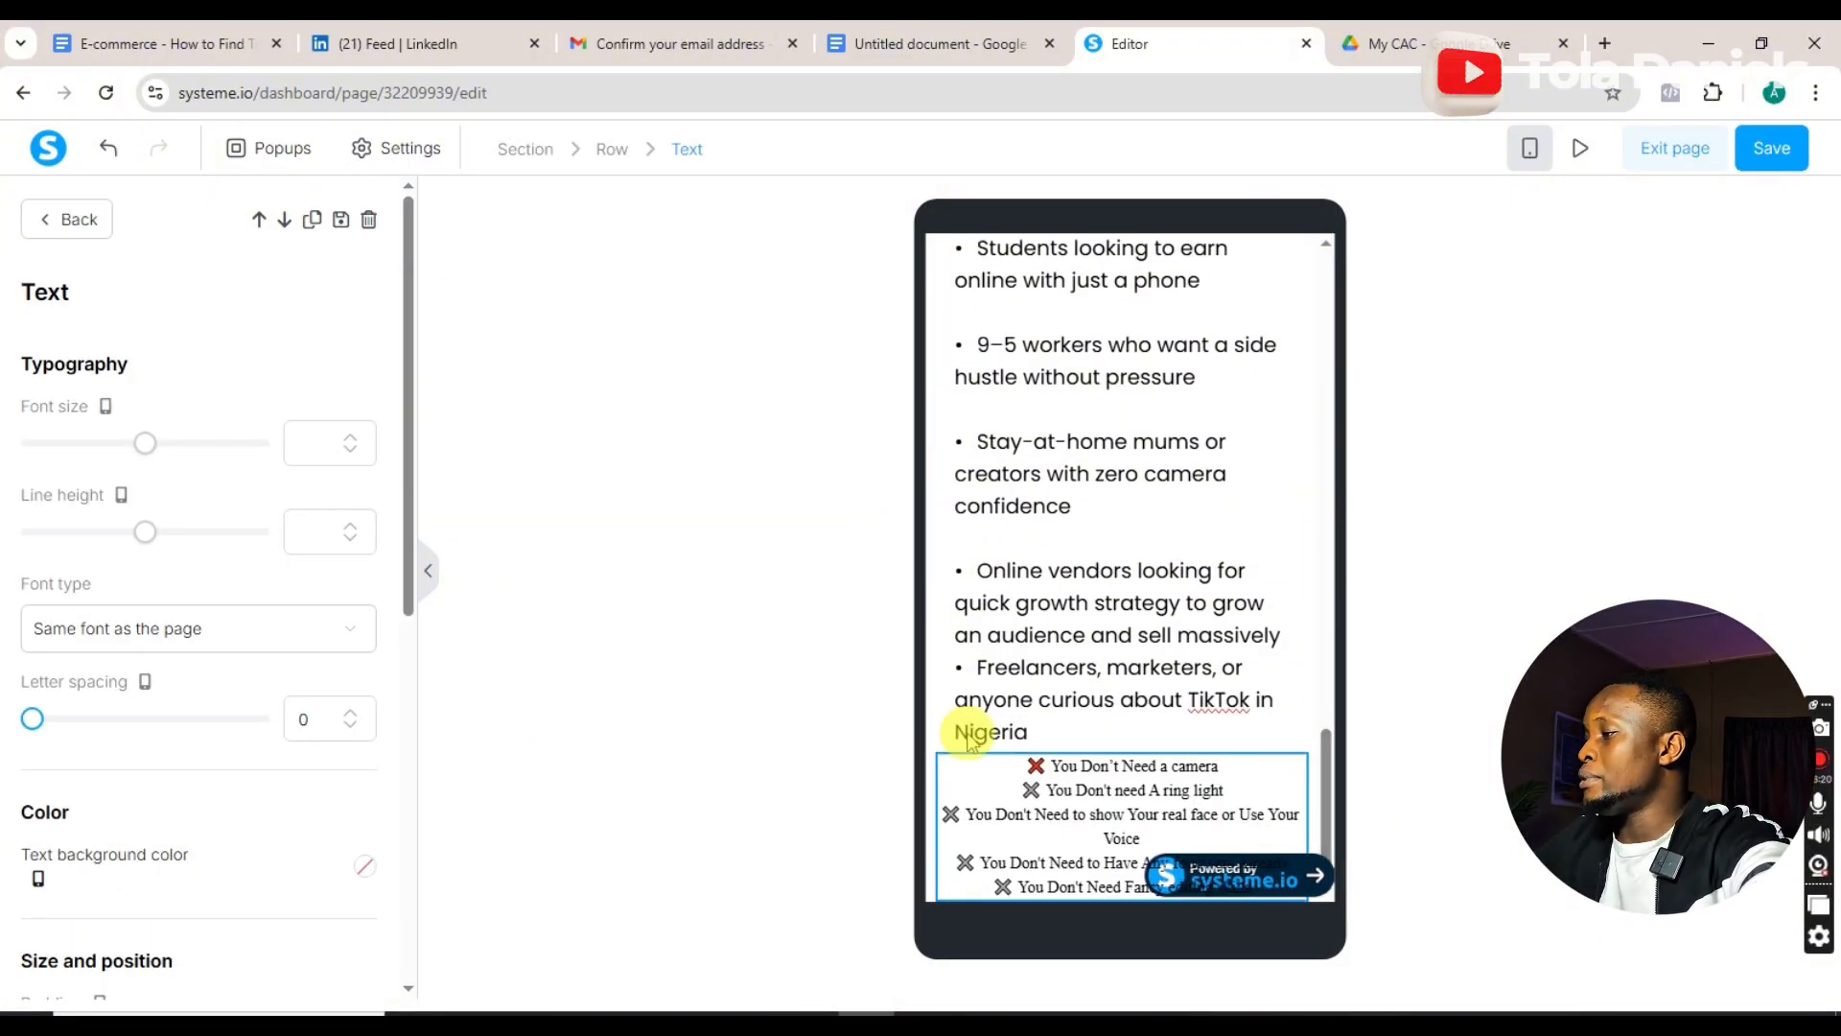
- Set the "You Don't Need" text element's font to Poppins from Google Fonts
click(195, 640)
click(129, 779)
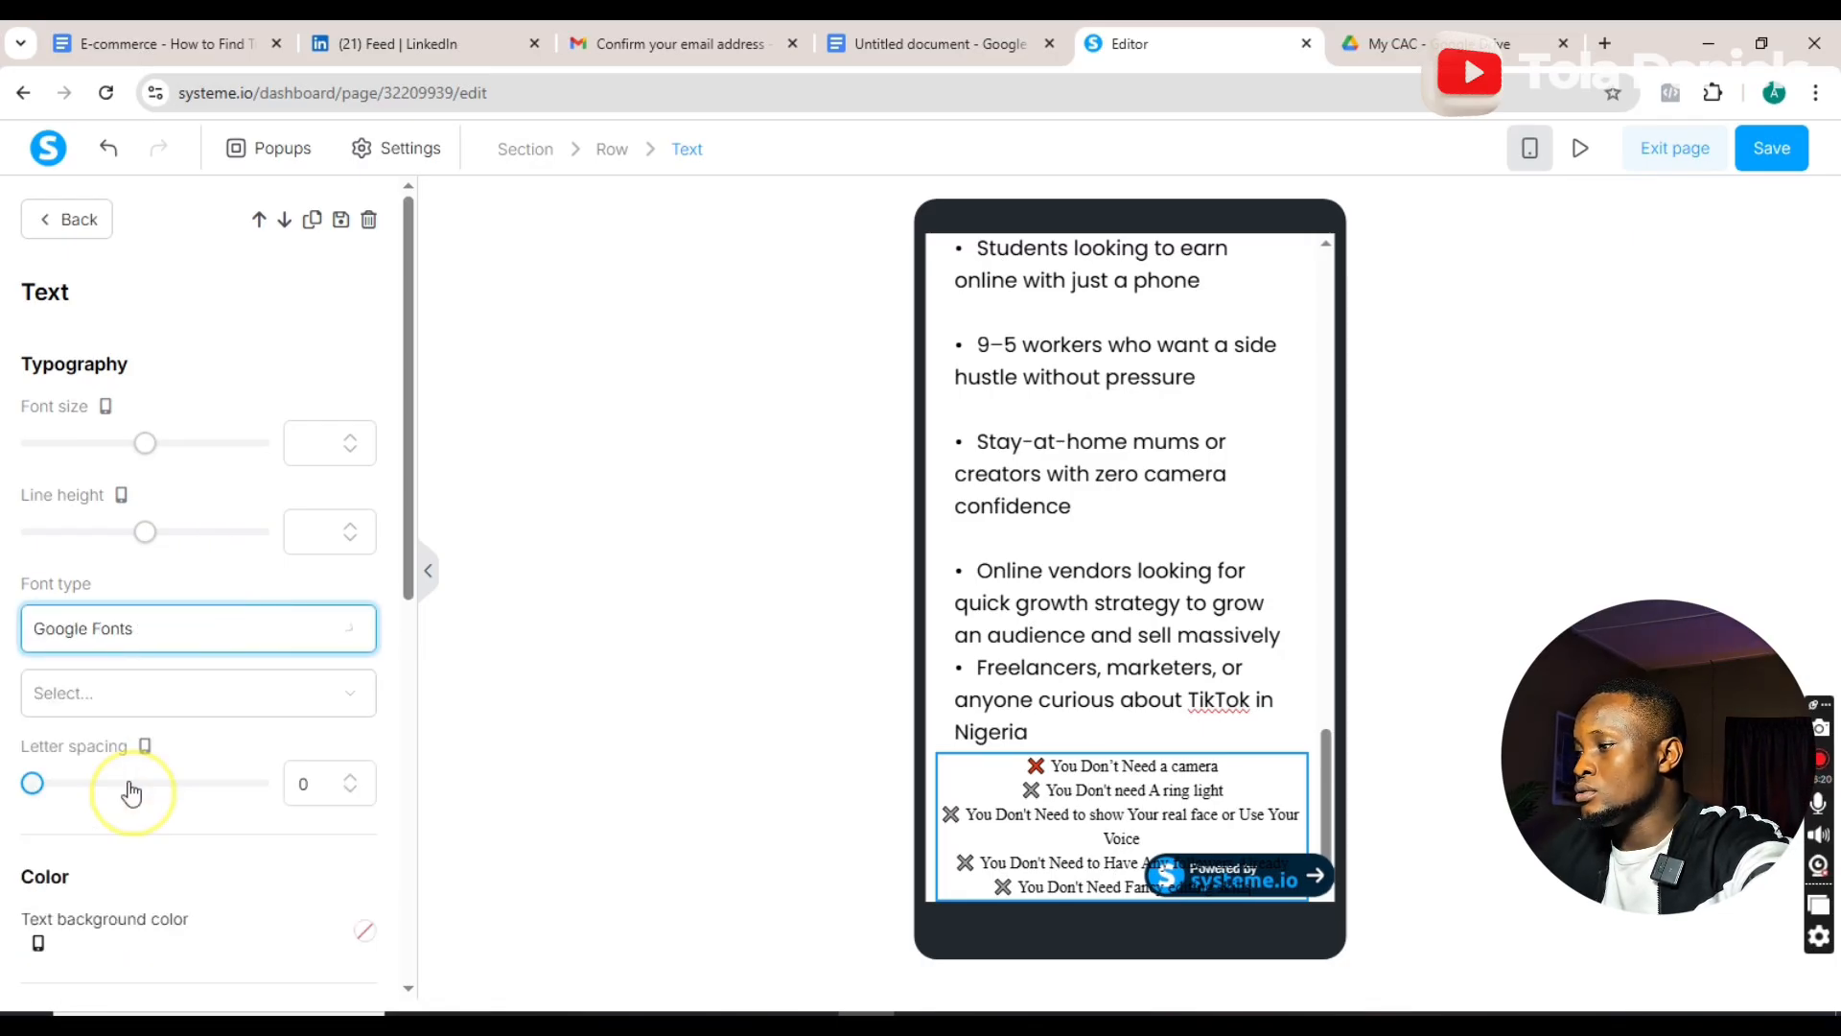
click(159, 695)
text(popp)
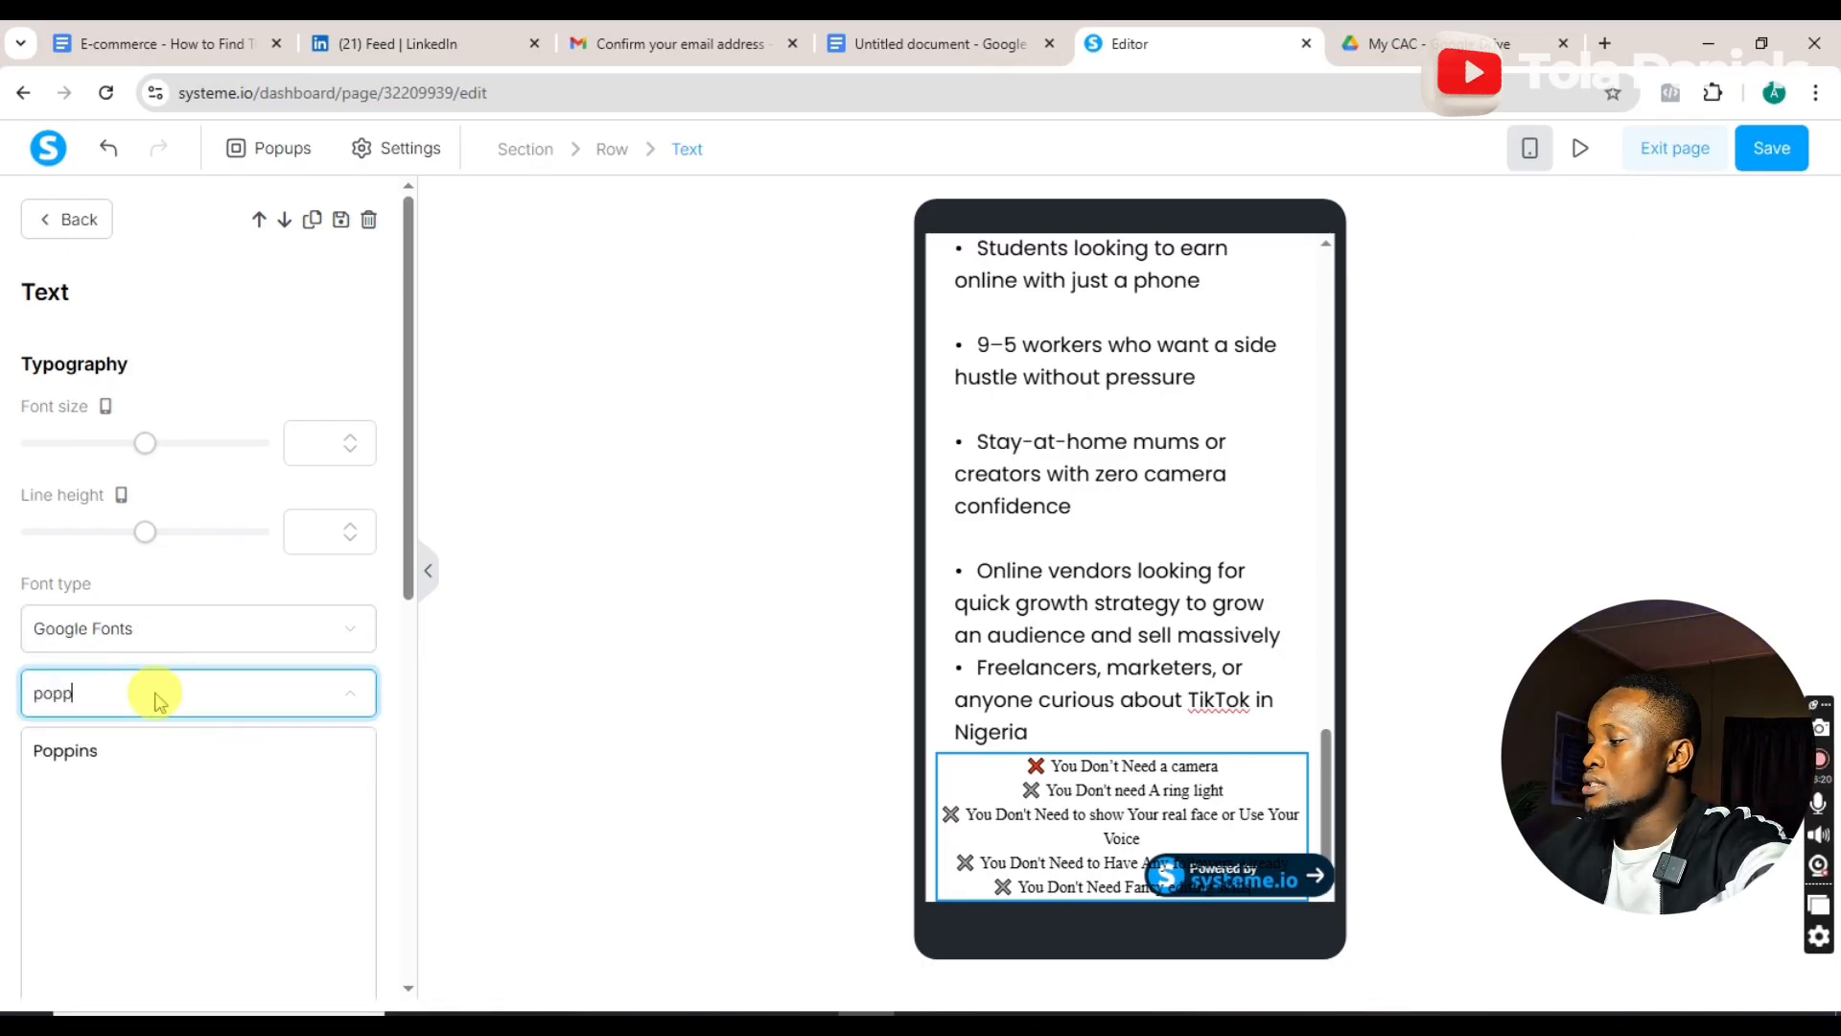
click(113, 756)
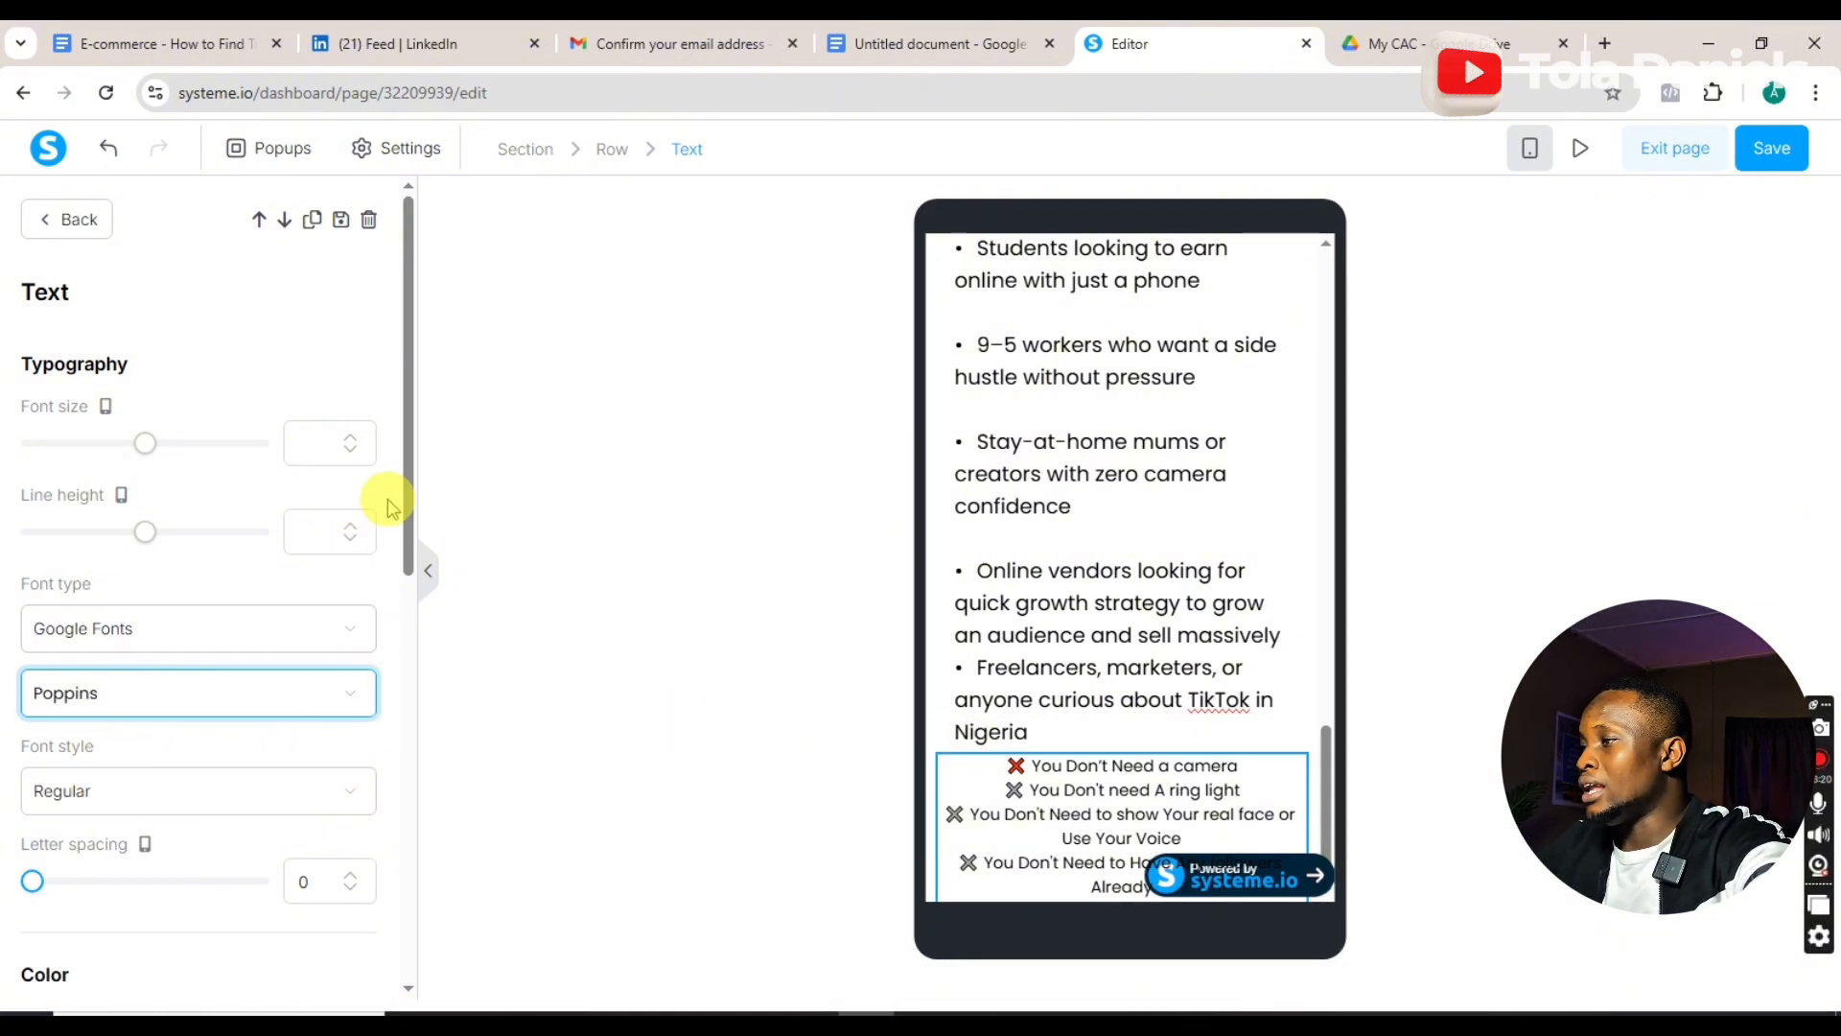
- Left-align the "You Don't Need" text and set its horizontal padding and horizontal margin to 5
drag(403, 489, 349, 781)
click(74, 784)
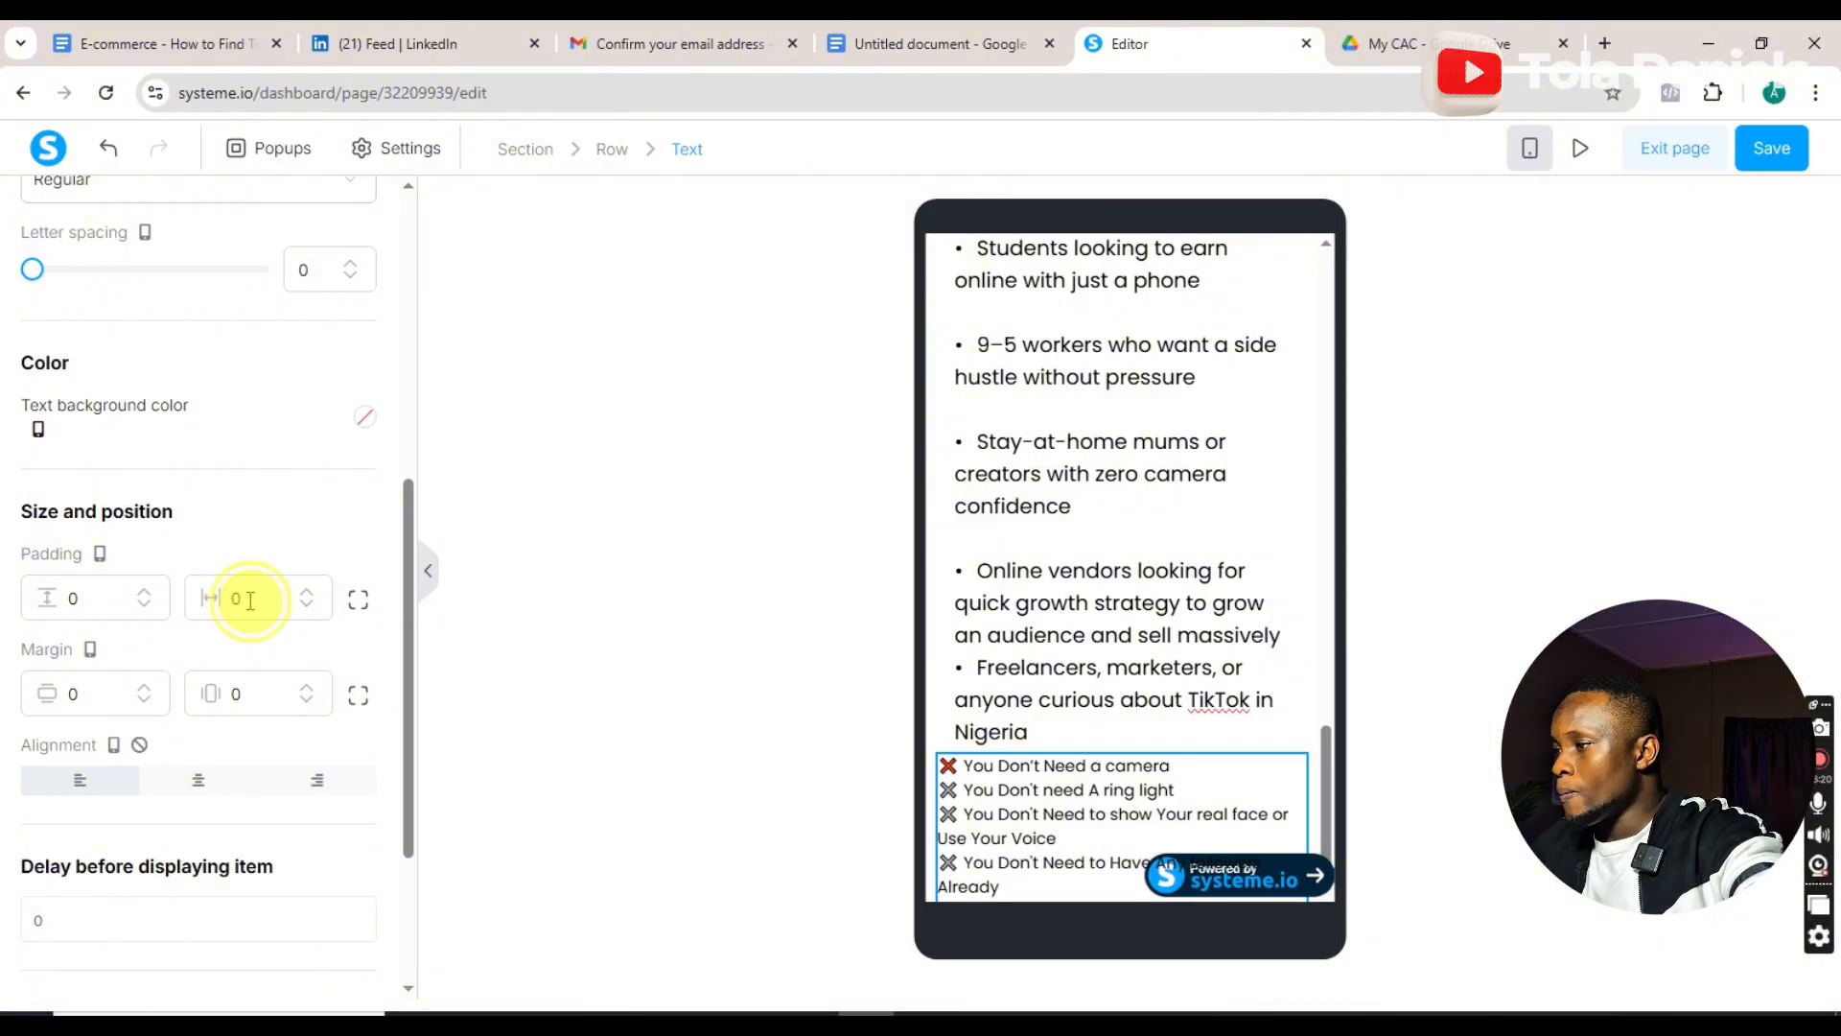
drag(249, 600, 219, 610)
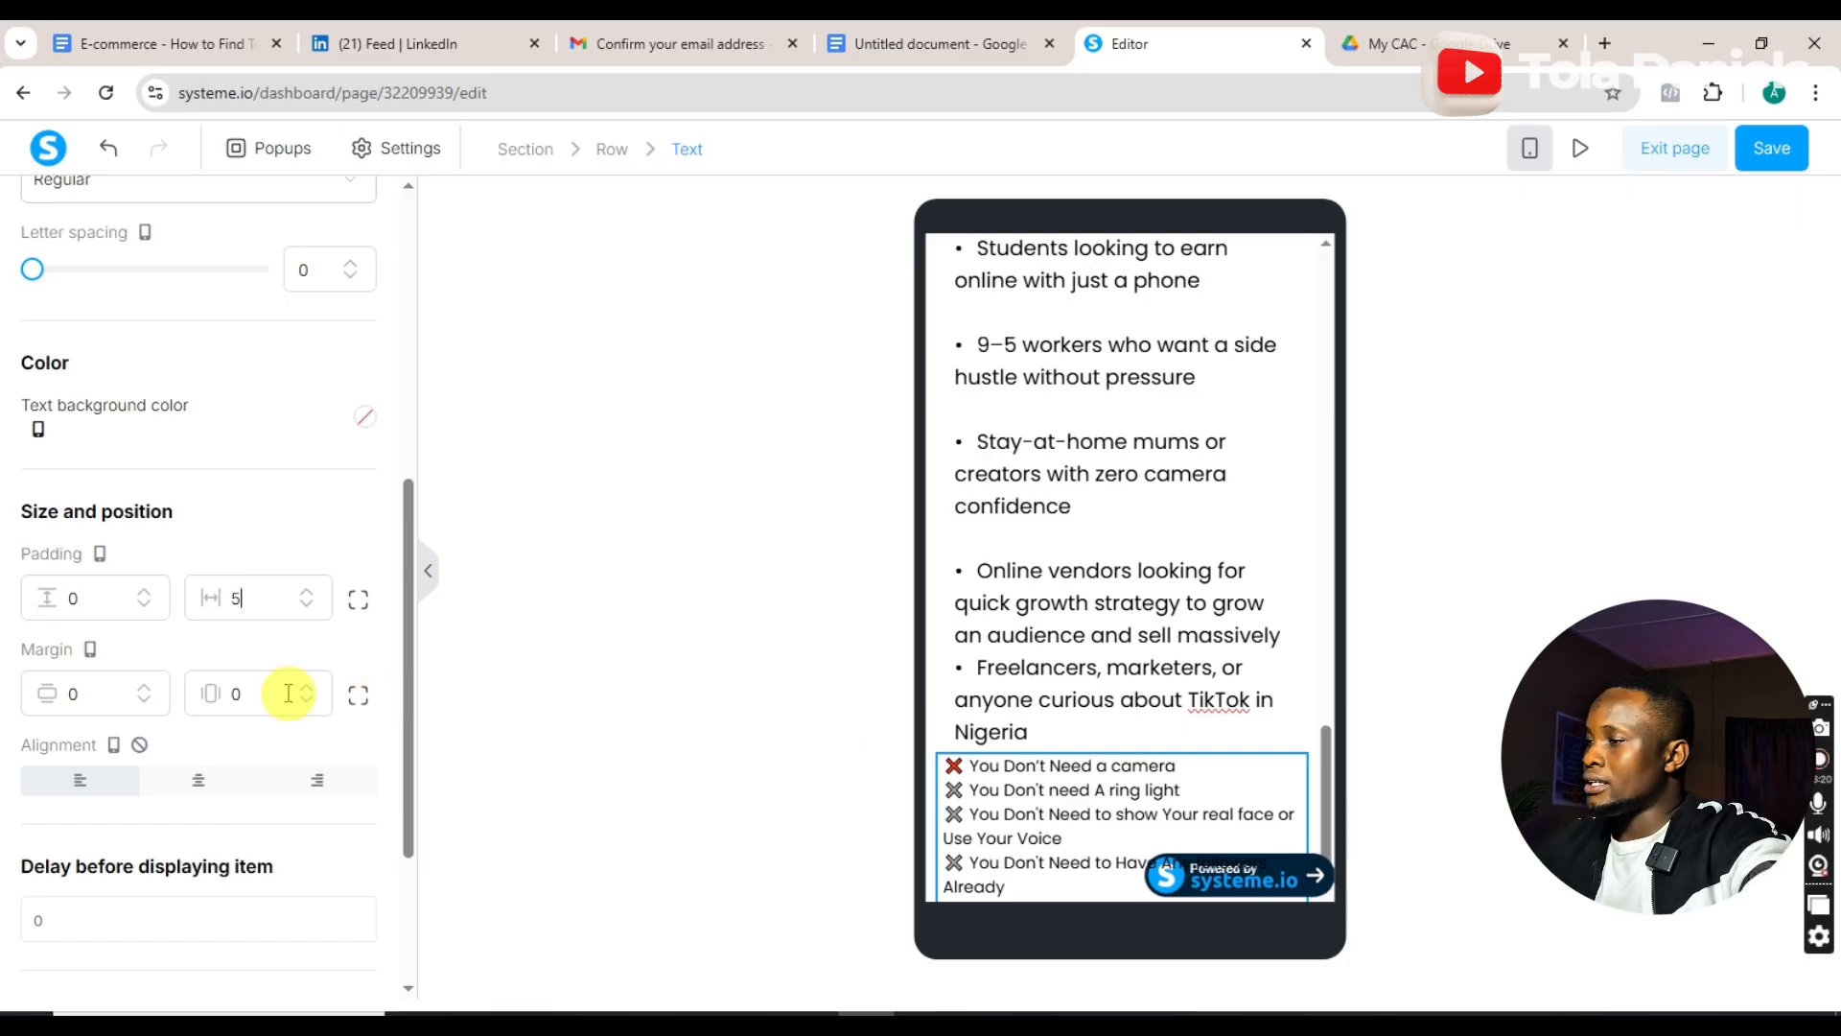
double_click(237, 691)
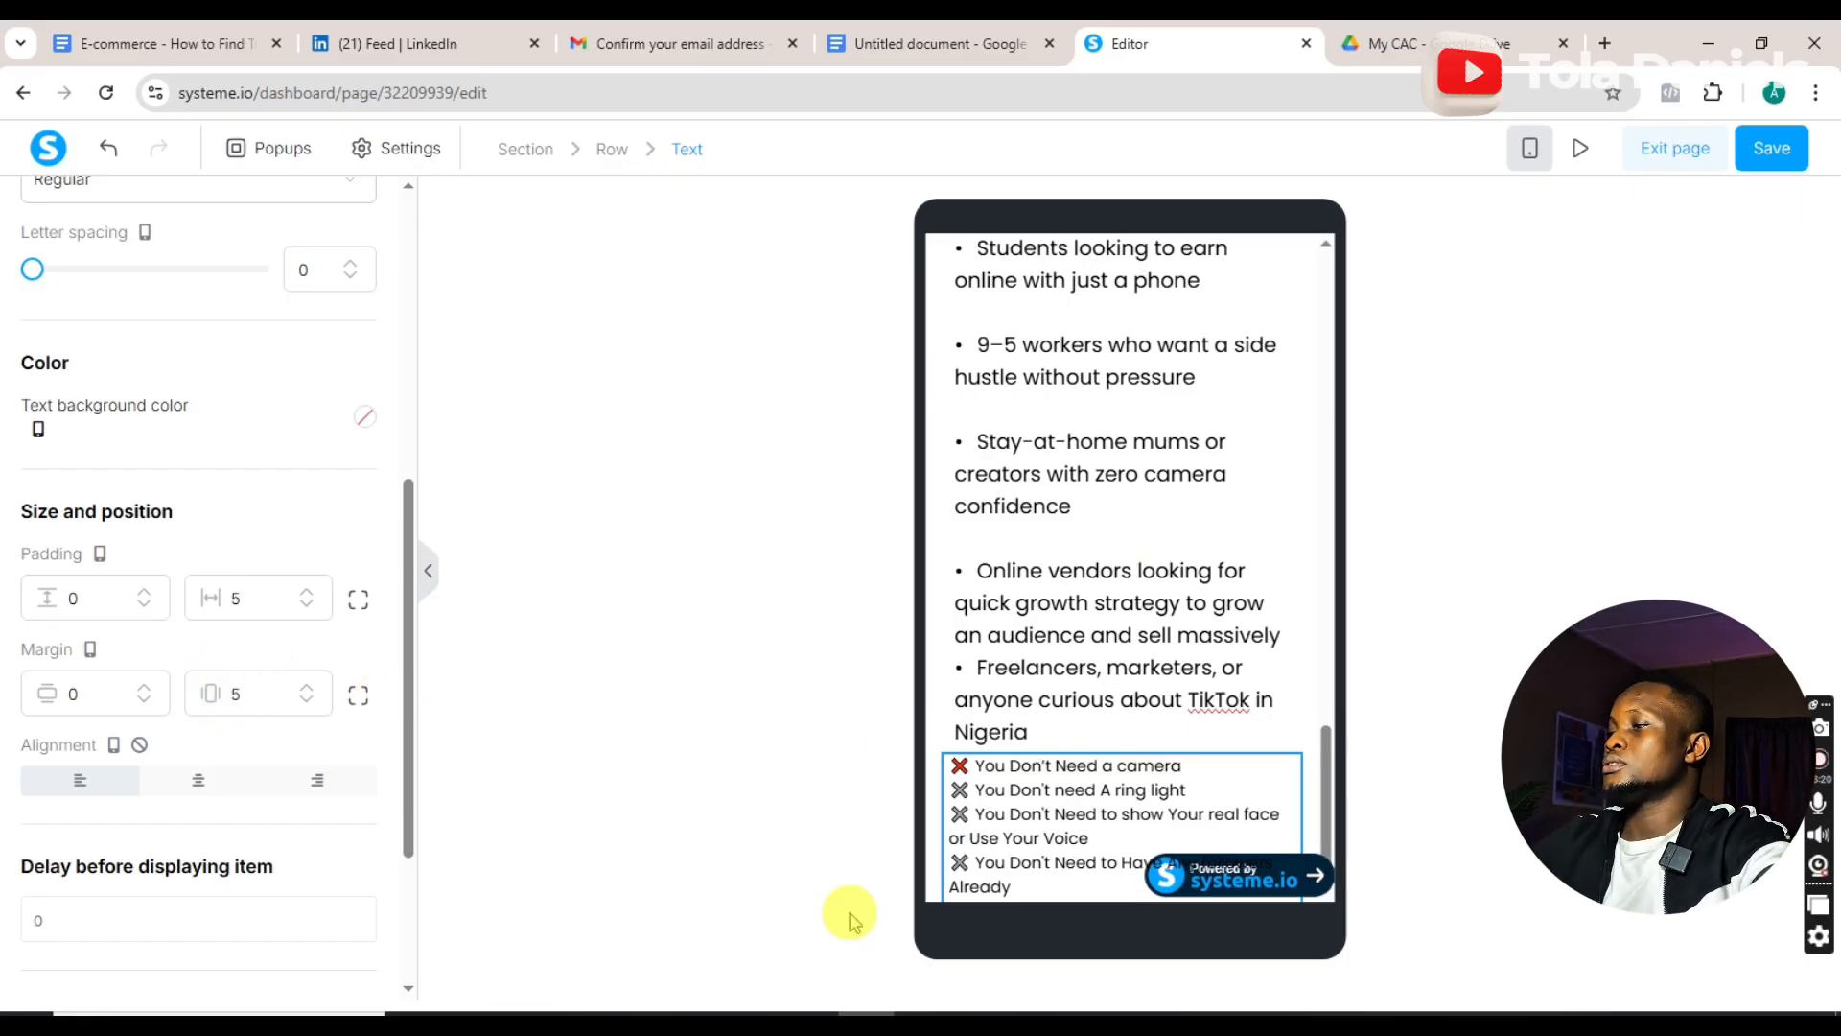
drag(1331, 779, 1335, 839)
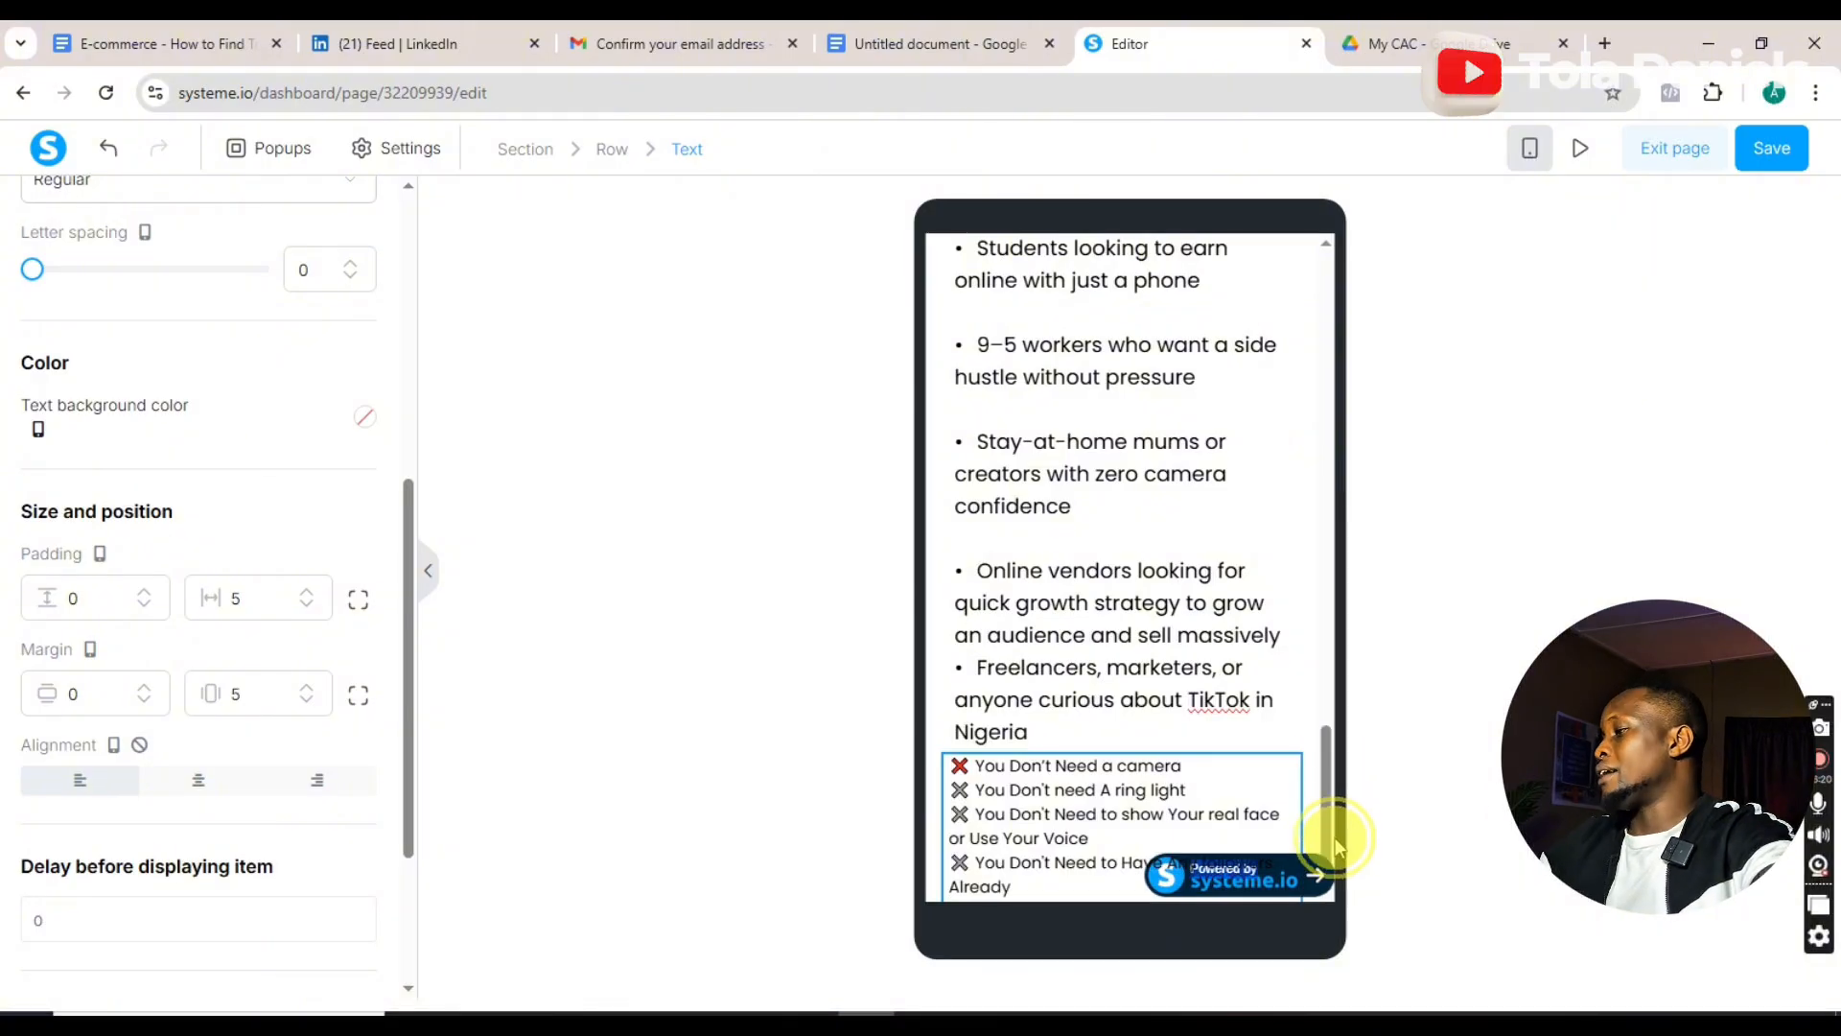
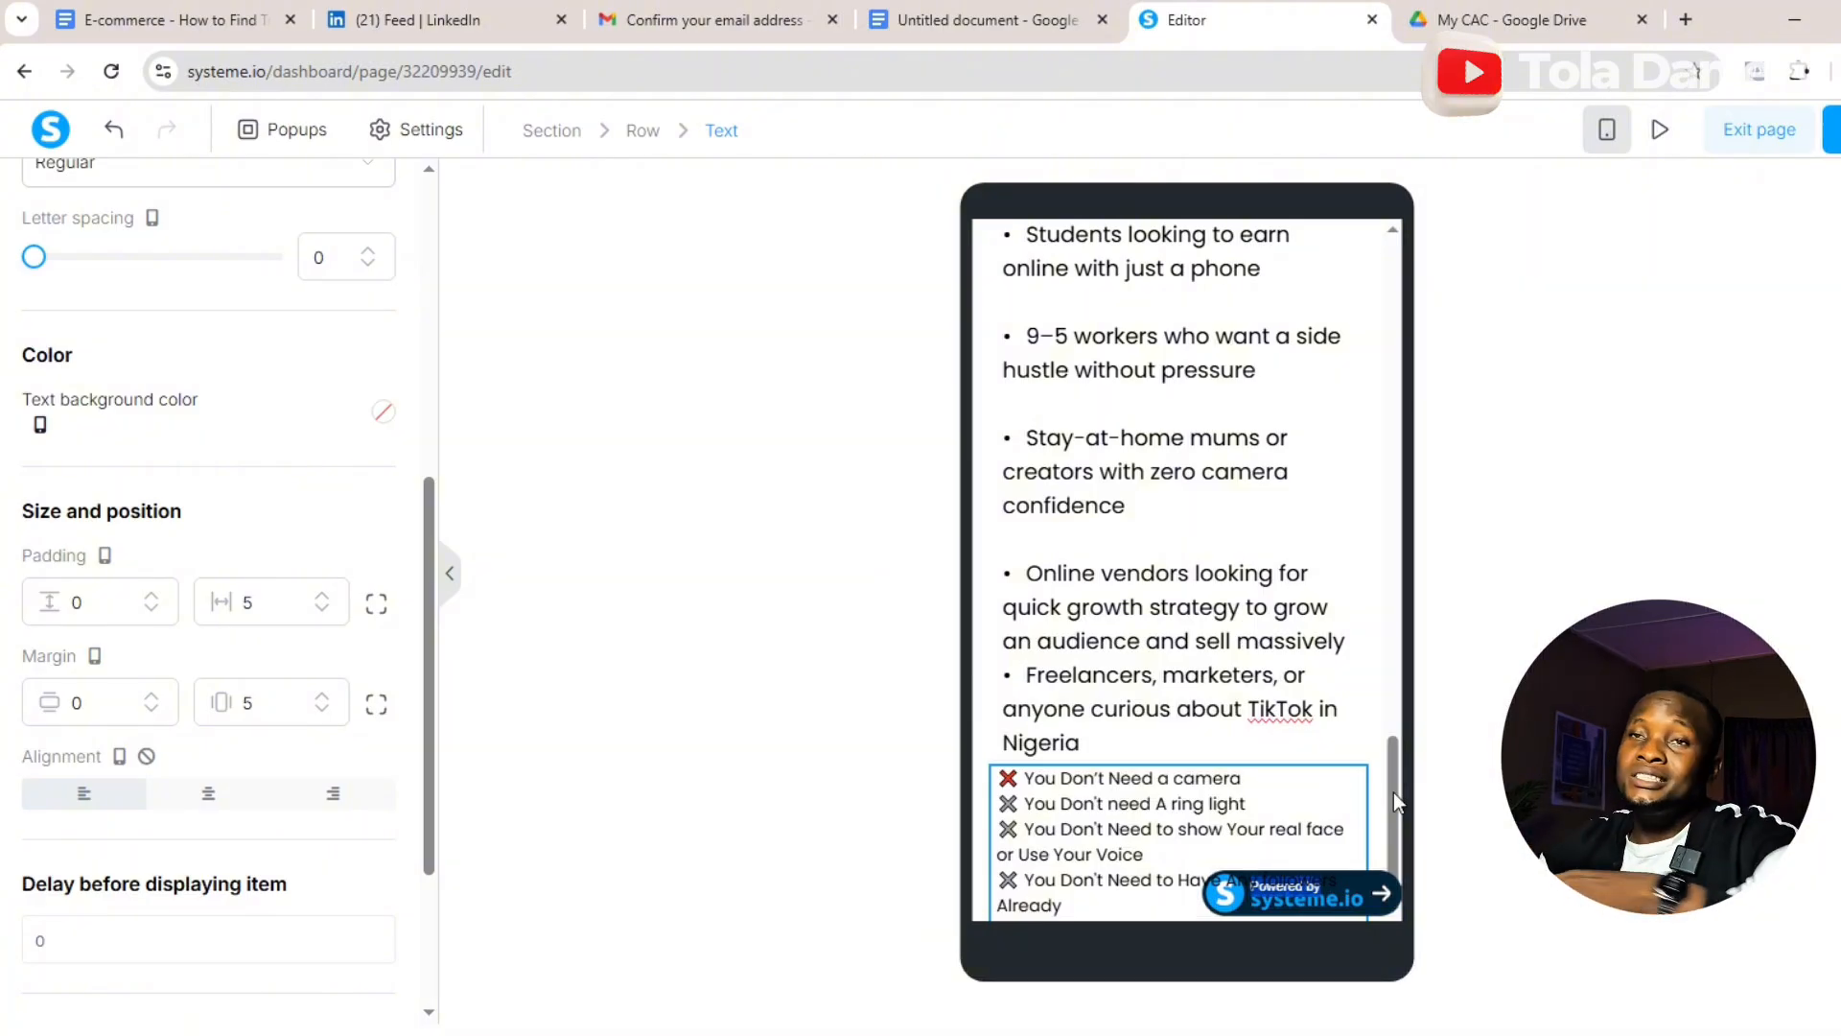
- In the Google Docs document, copy the "All you need is a smartphone" line and the paragraph about popular Tiktokers
click(928, 12)
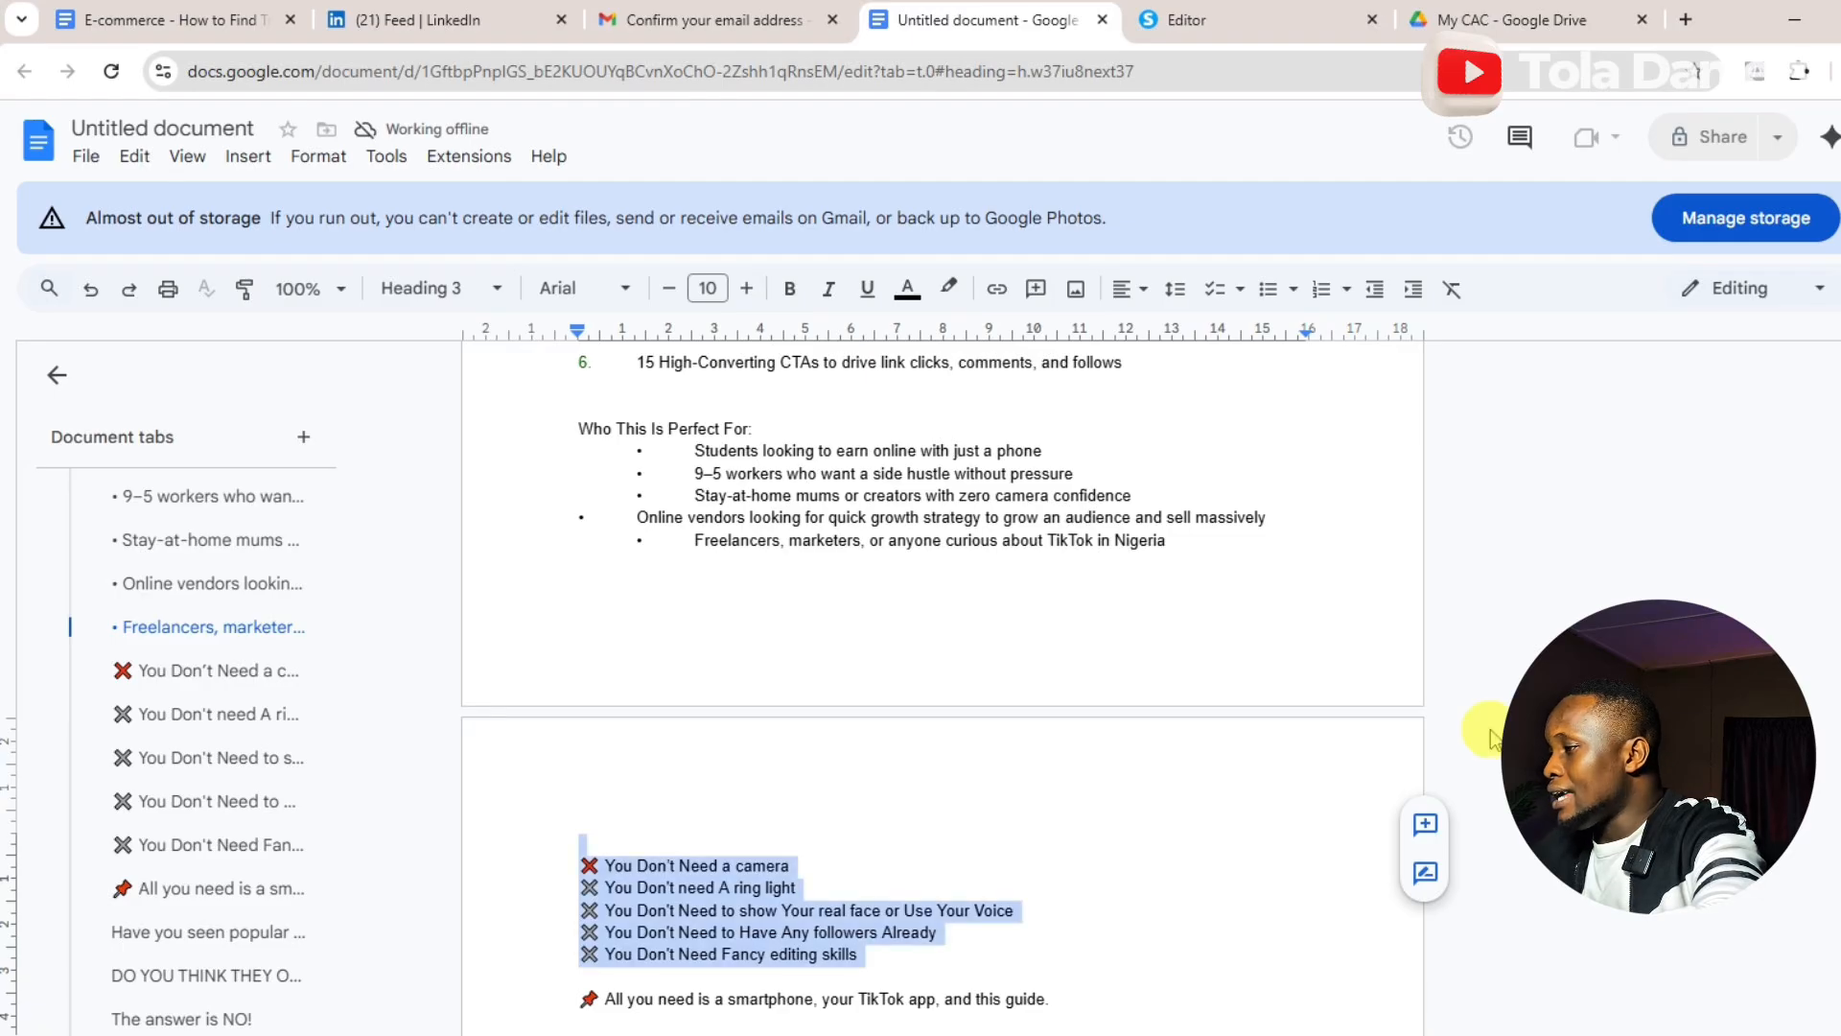
key(Down)
key(Down)
key(Down)
key(Down)
key(Down)
key(Down)
key(Down)
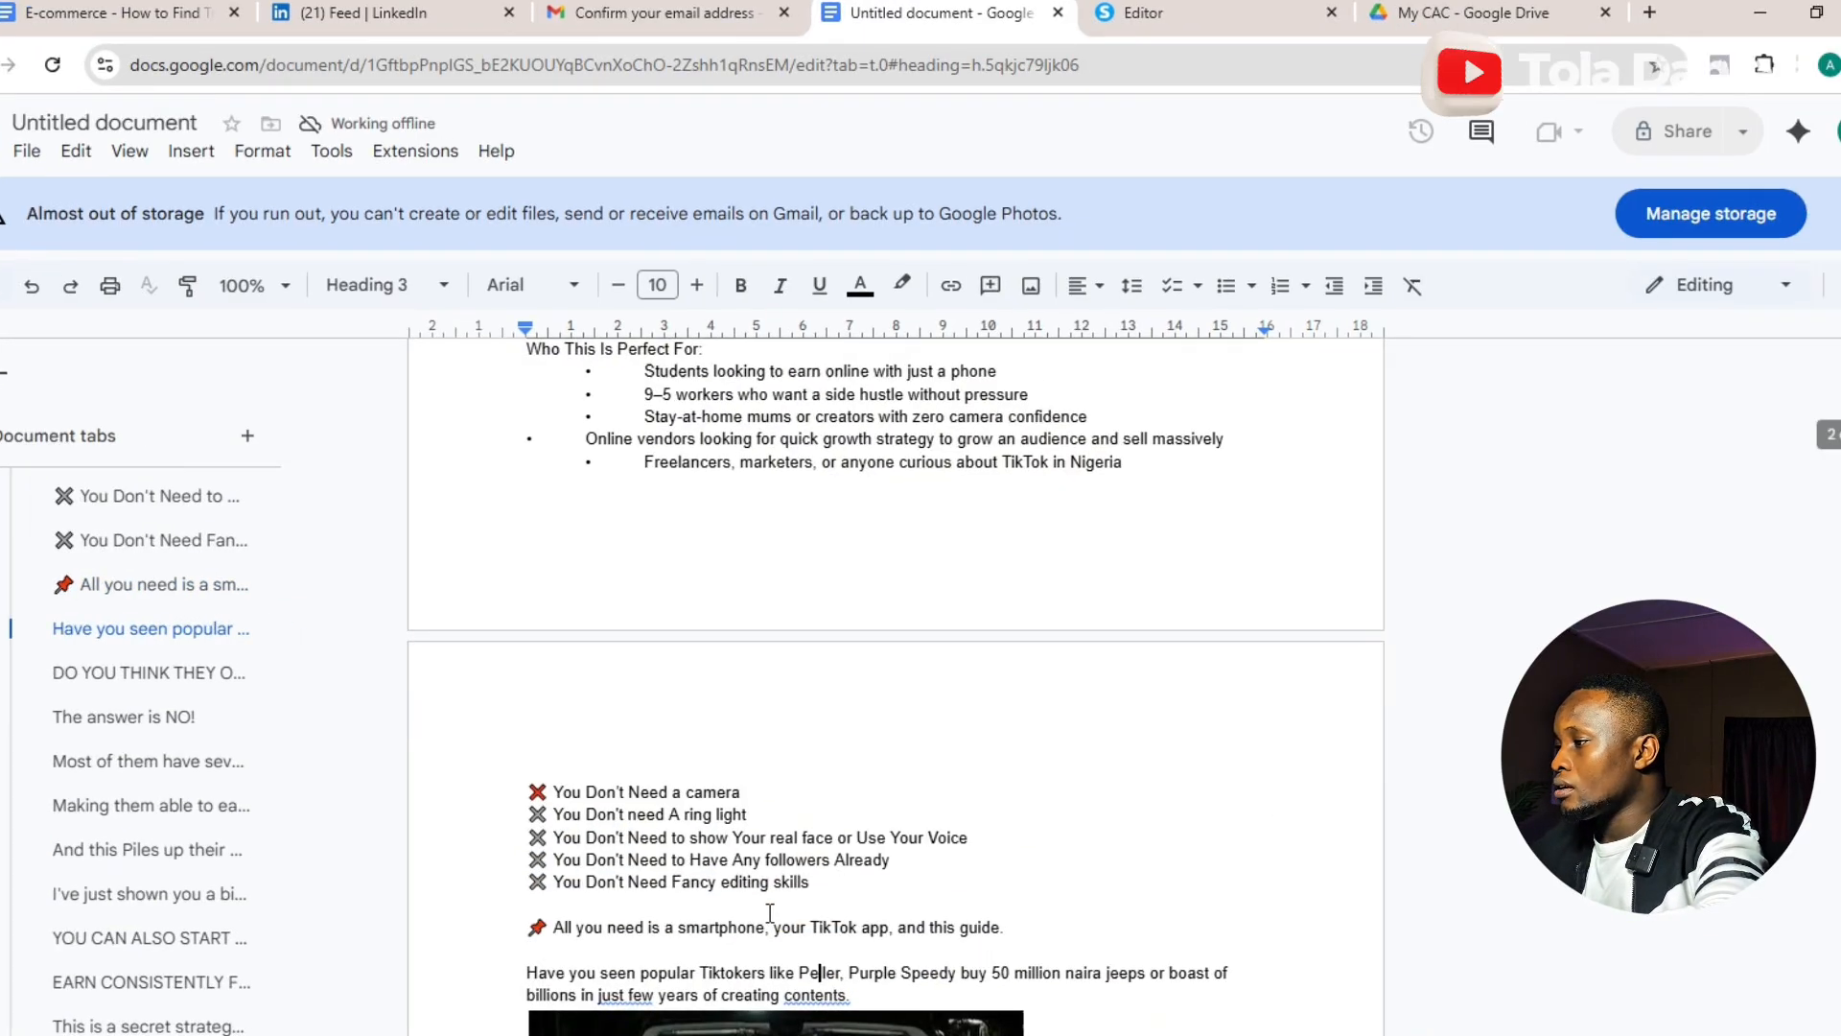
key(Up)
key(Up)
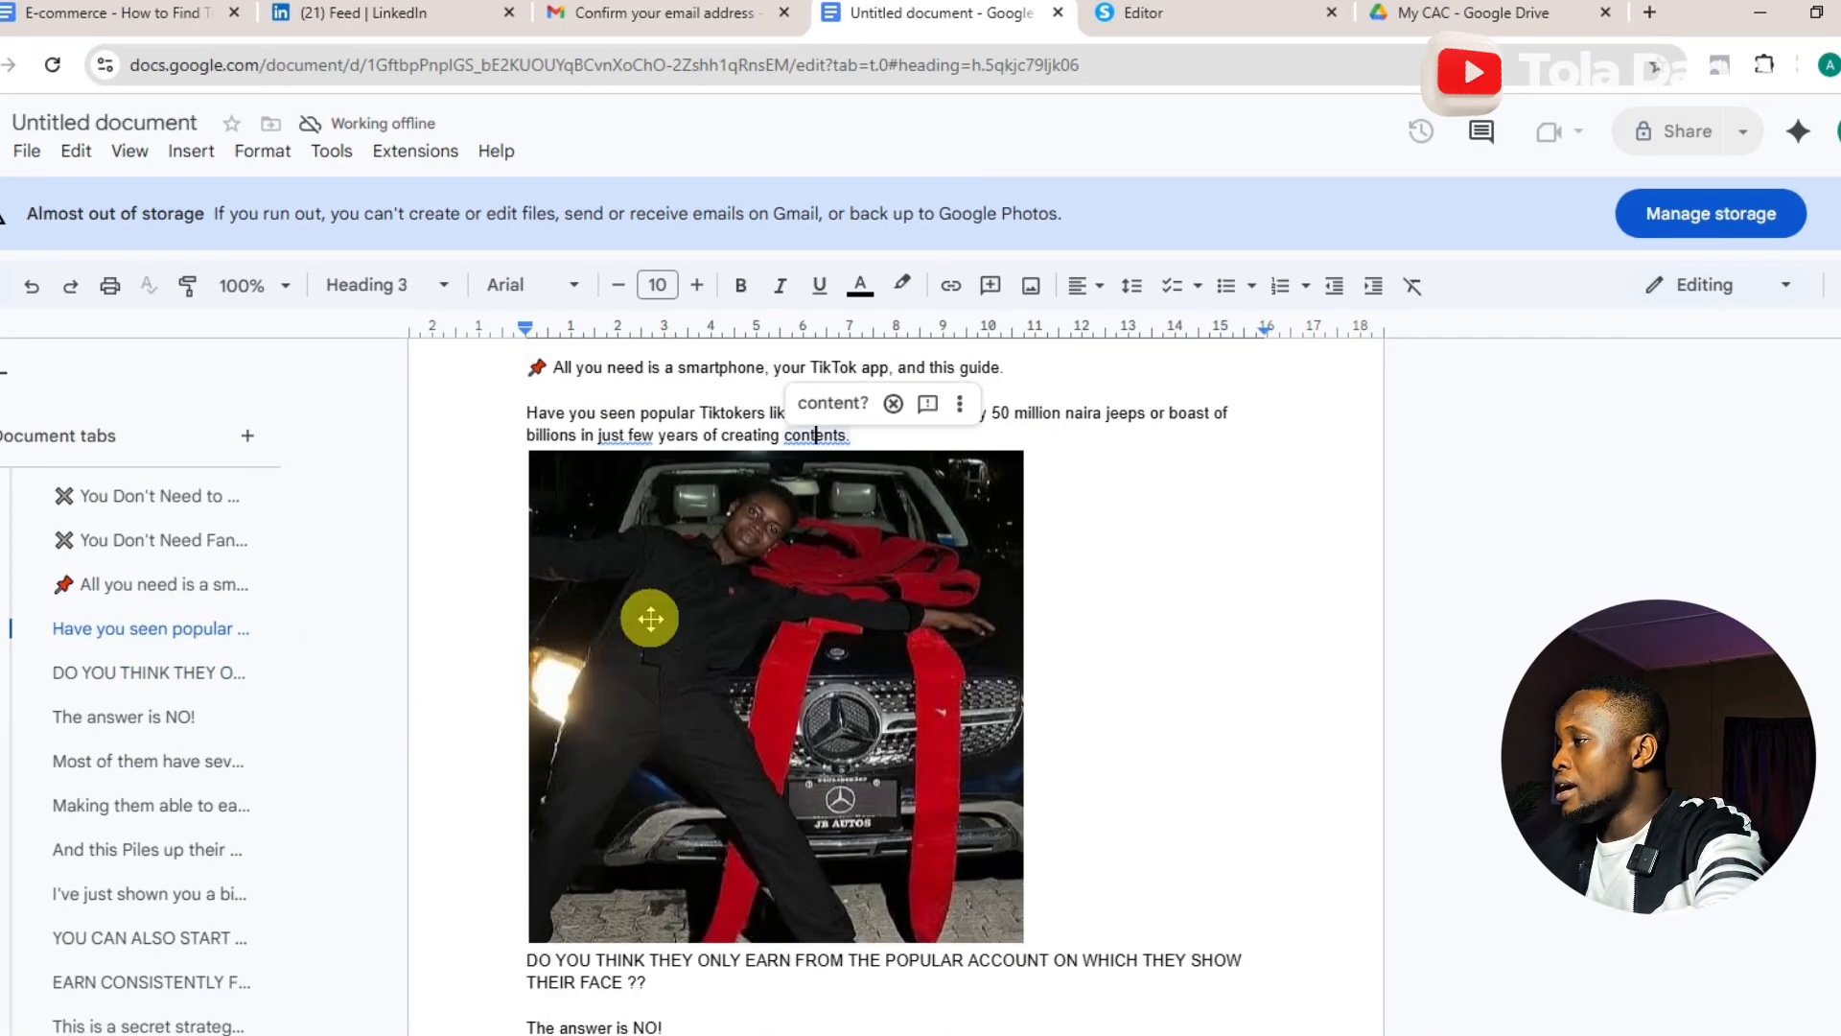
drag(535, 368, 1040, 361)
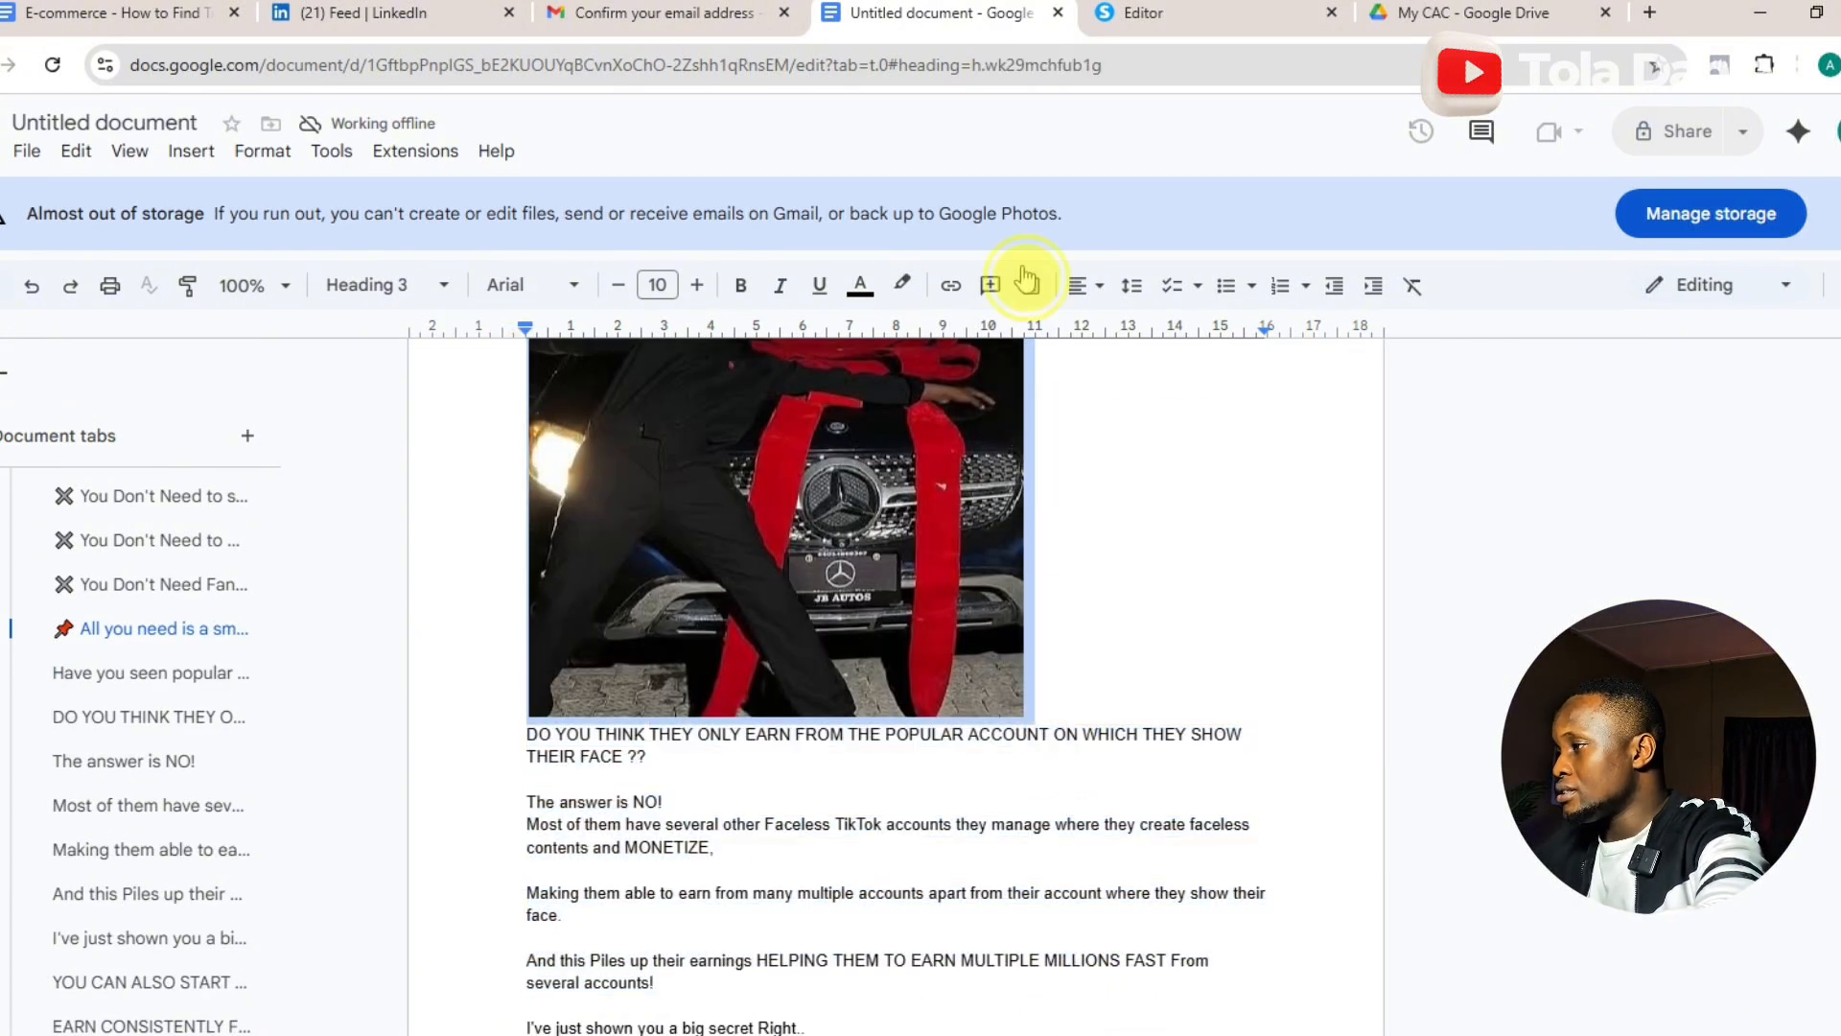
drag(1026, 278, 1057, 468)
- Return to the systeme.io editor and paste the copied smartphone line and Tiktokers paragraph into the "You Don't Need" text block
click(1161, 12)
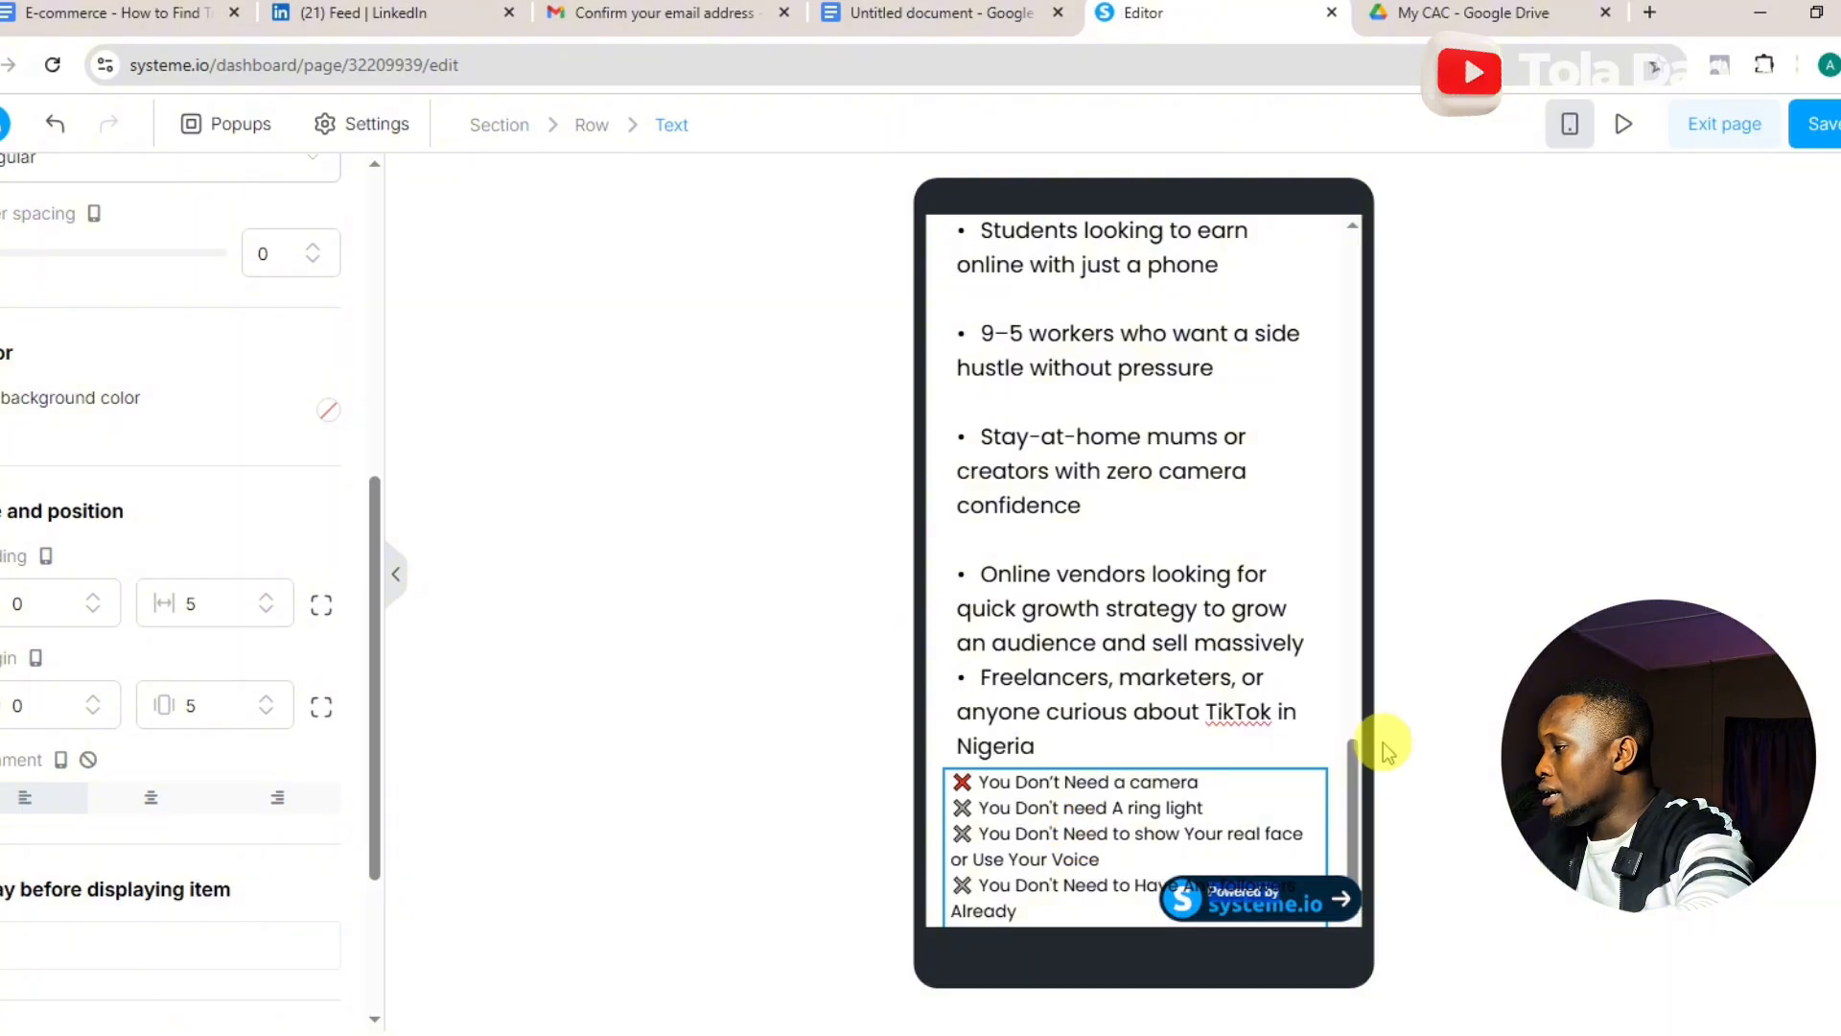
click(1071, 913)
key(ctrl+v)
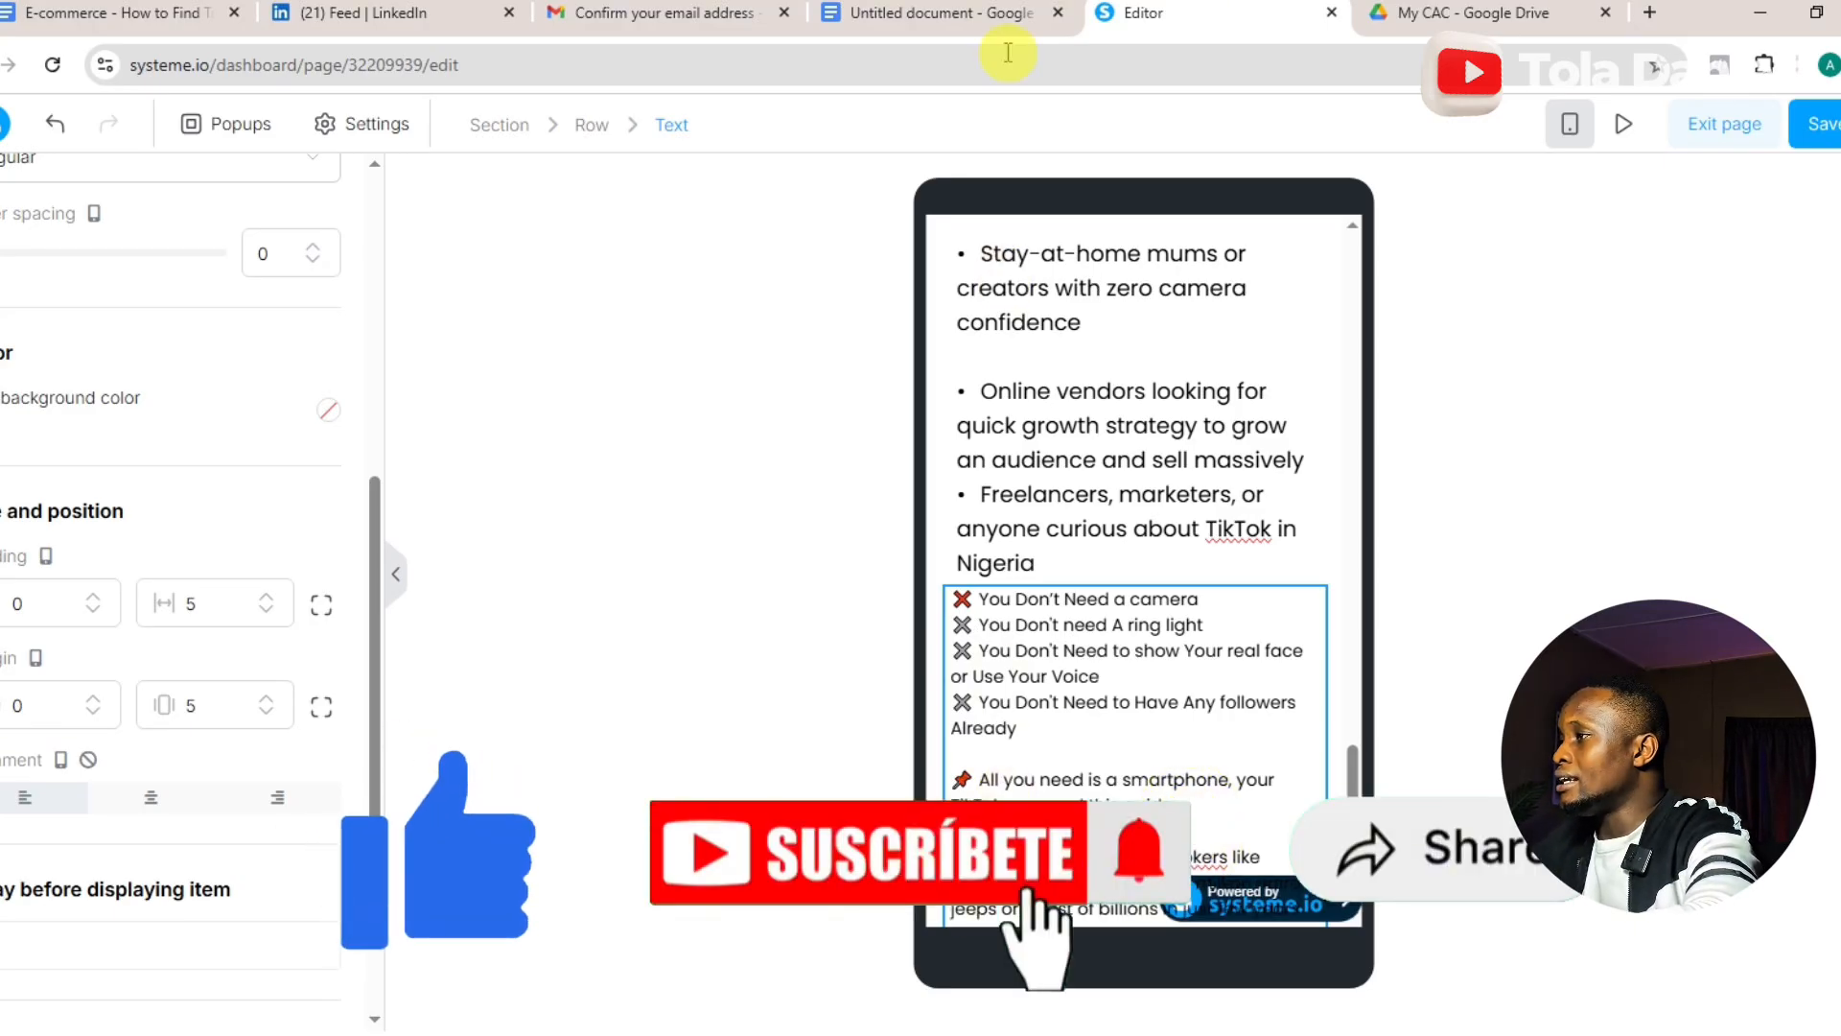
- Switch to the Google Docs document, select the car photo under the Tiktokers paragraph and open its context options
click(1011, 12)
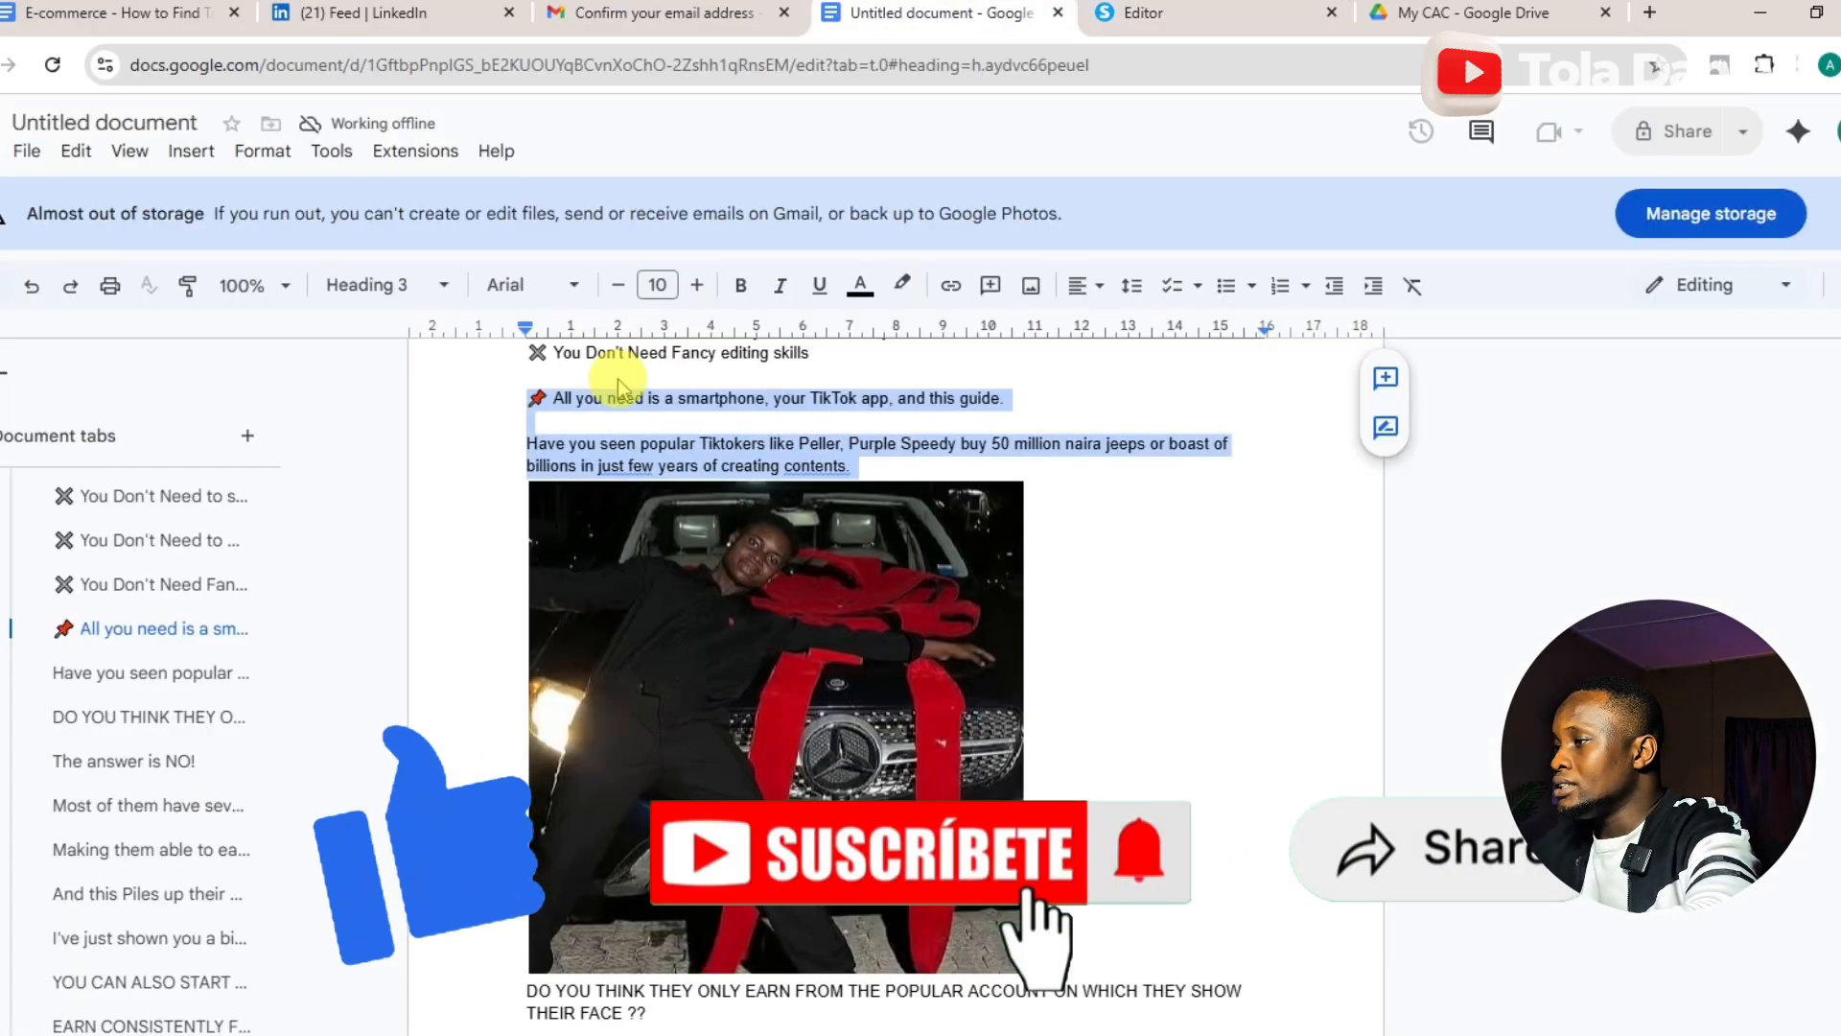
click(708, 553)
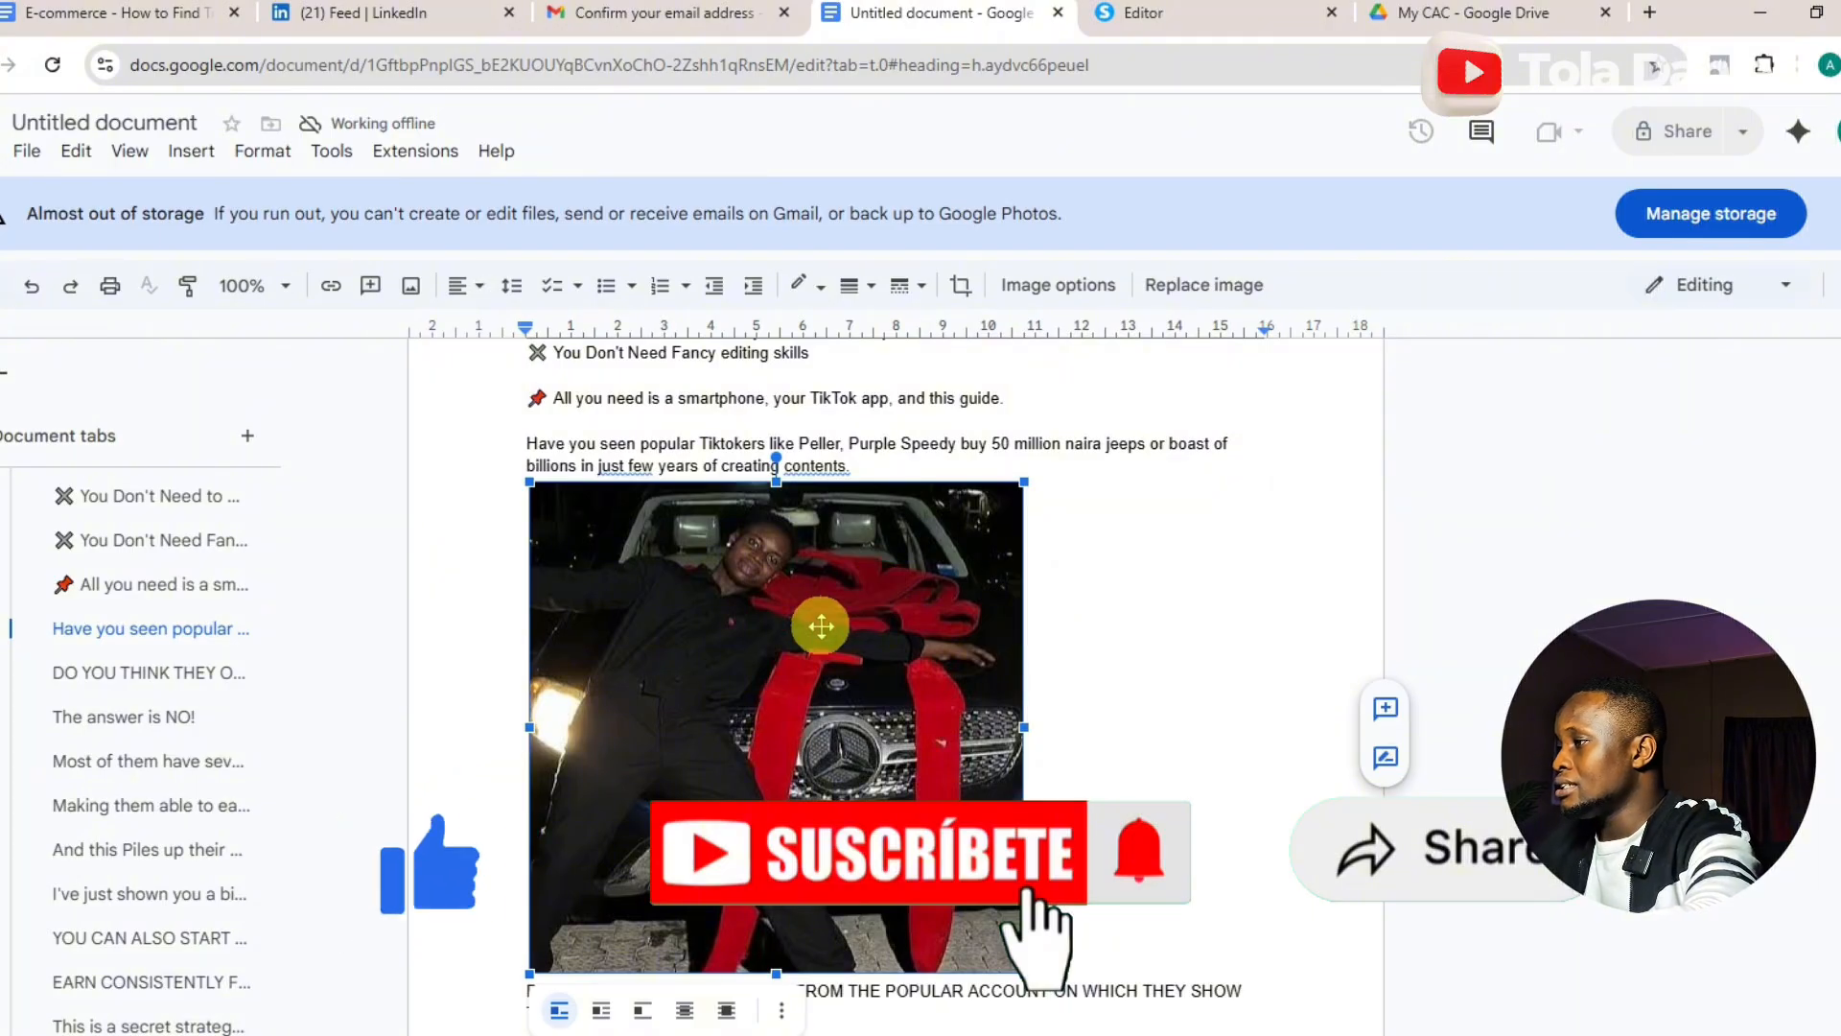
right_click(790, 710)
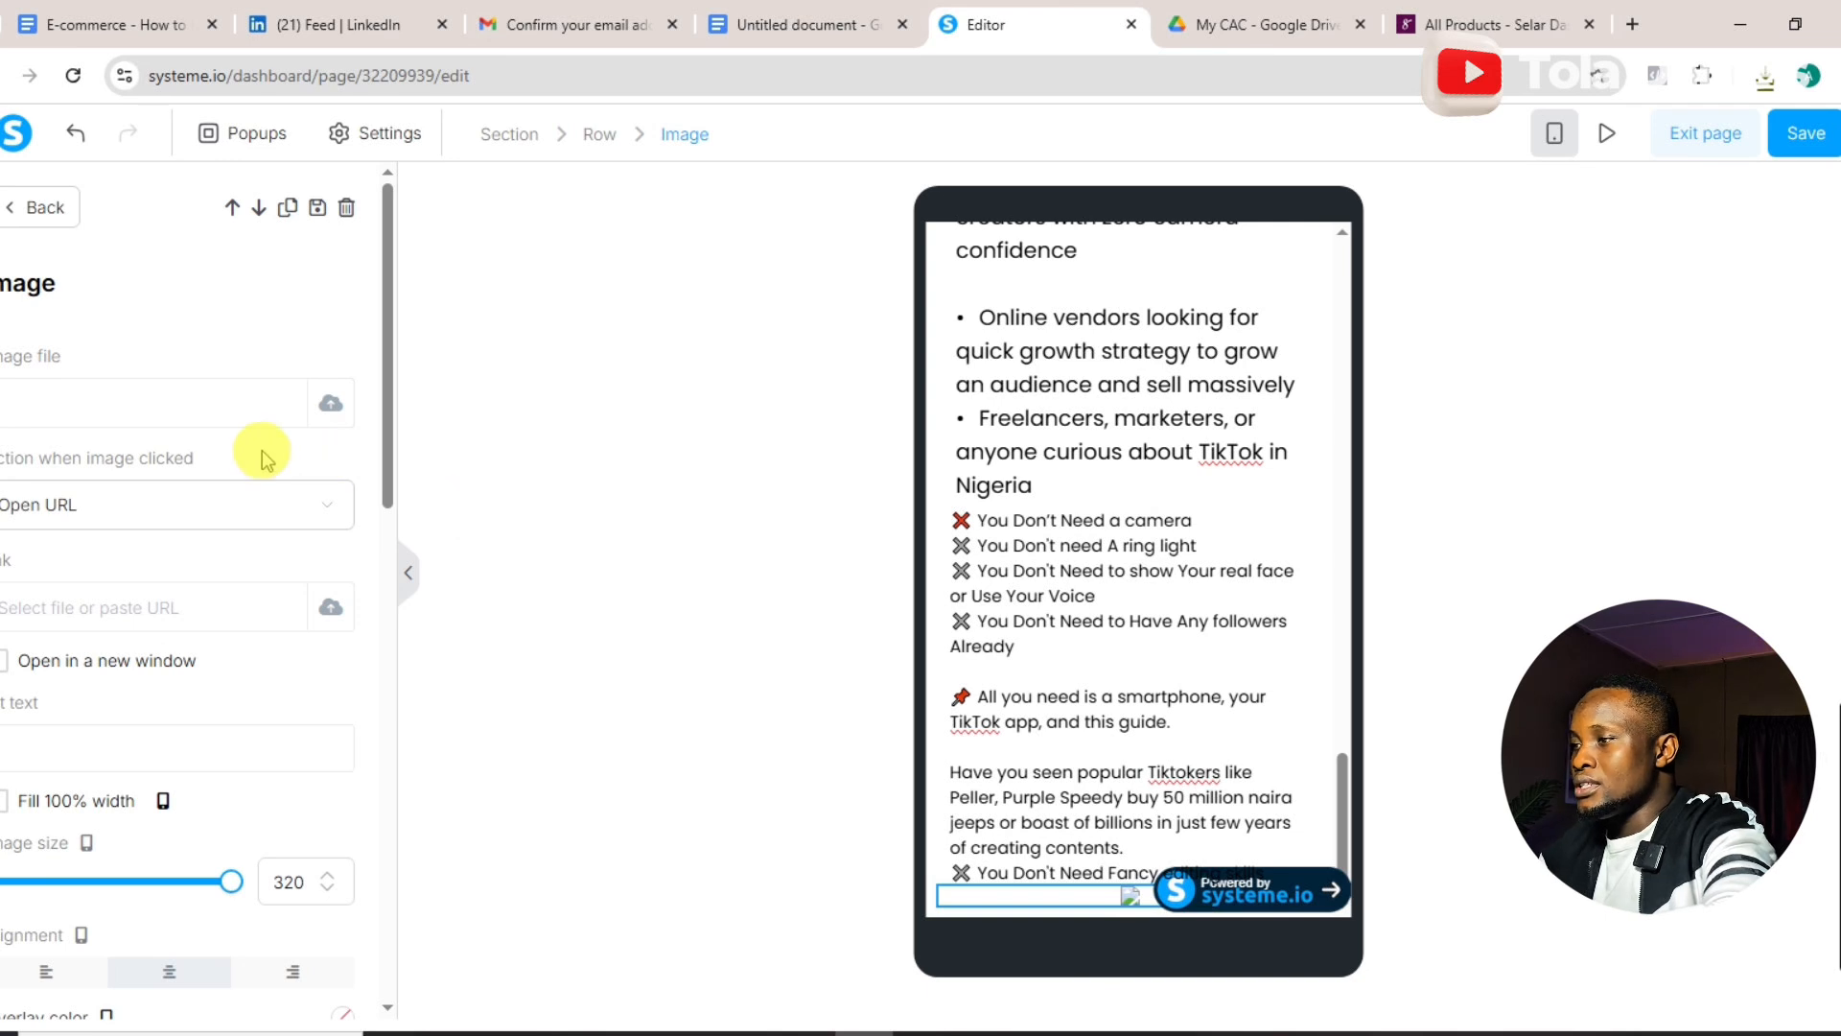
- Upload the downloaded peller1.jpg into the empty image element below the "You Don't Need" text and insert it
click(331, 412)
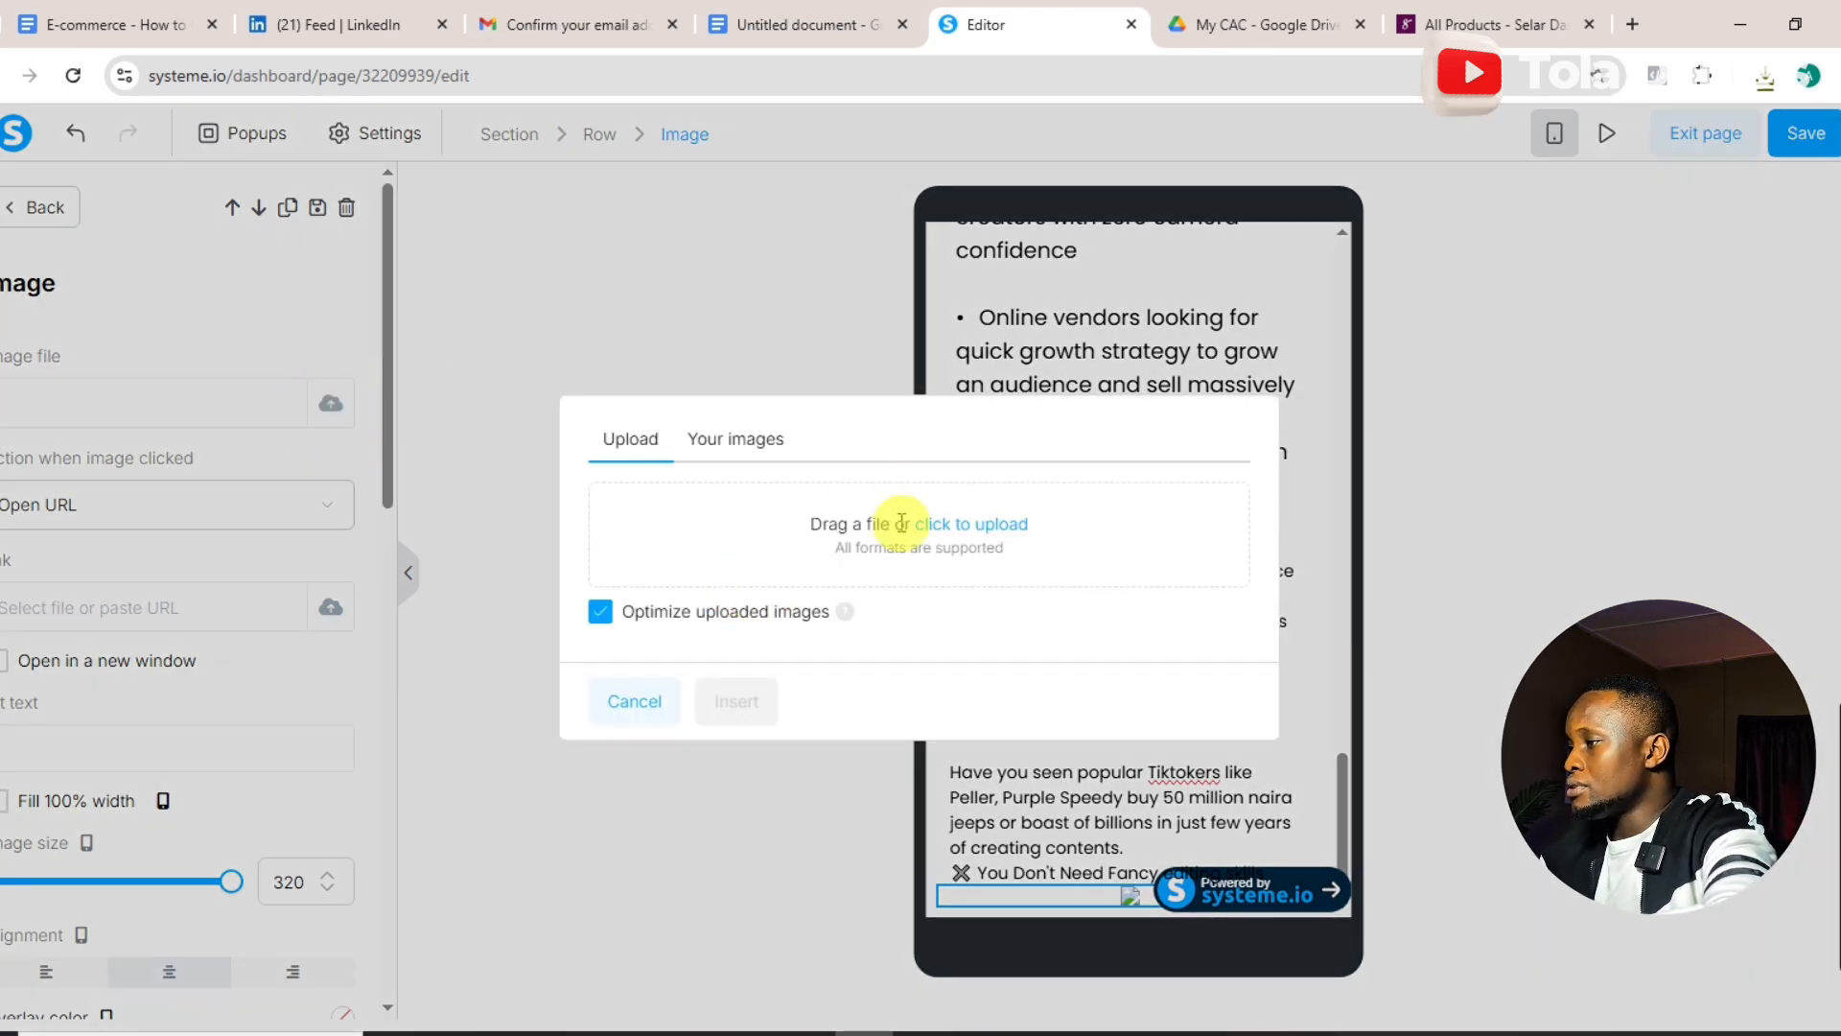
click(1768, 78)
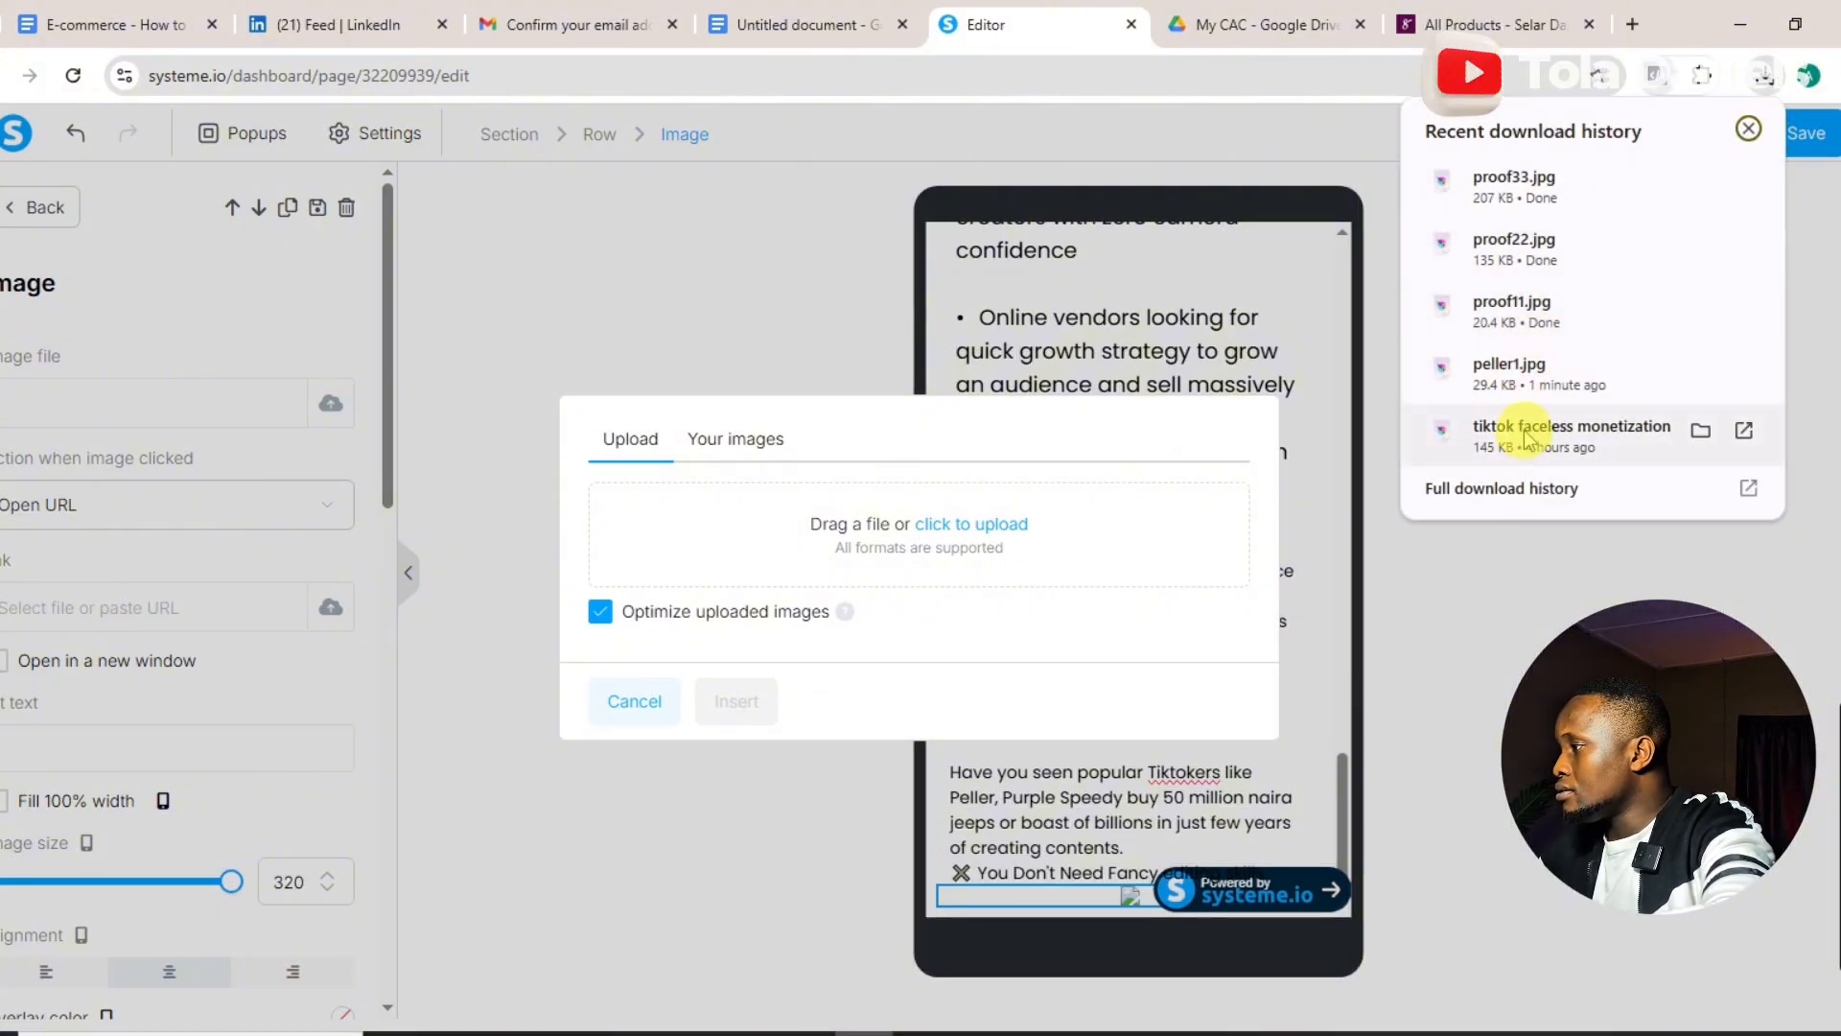
drag(1521, 377, 991, 547)
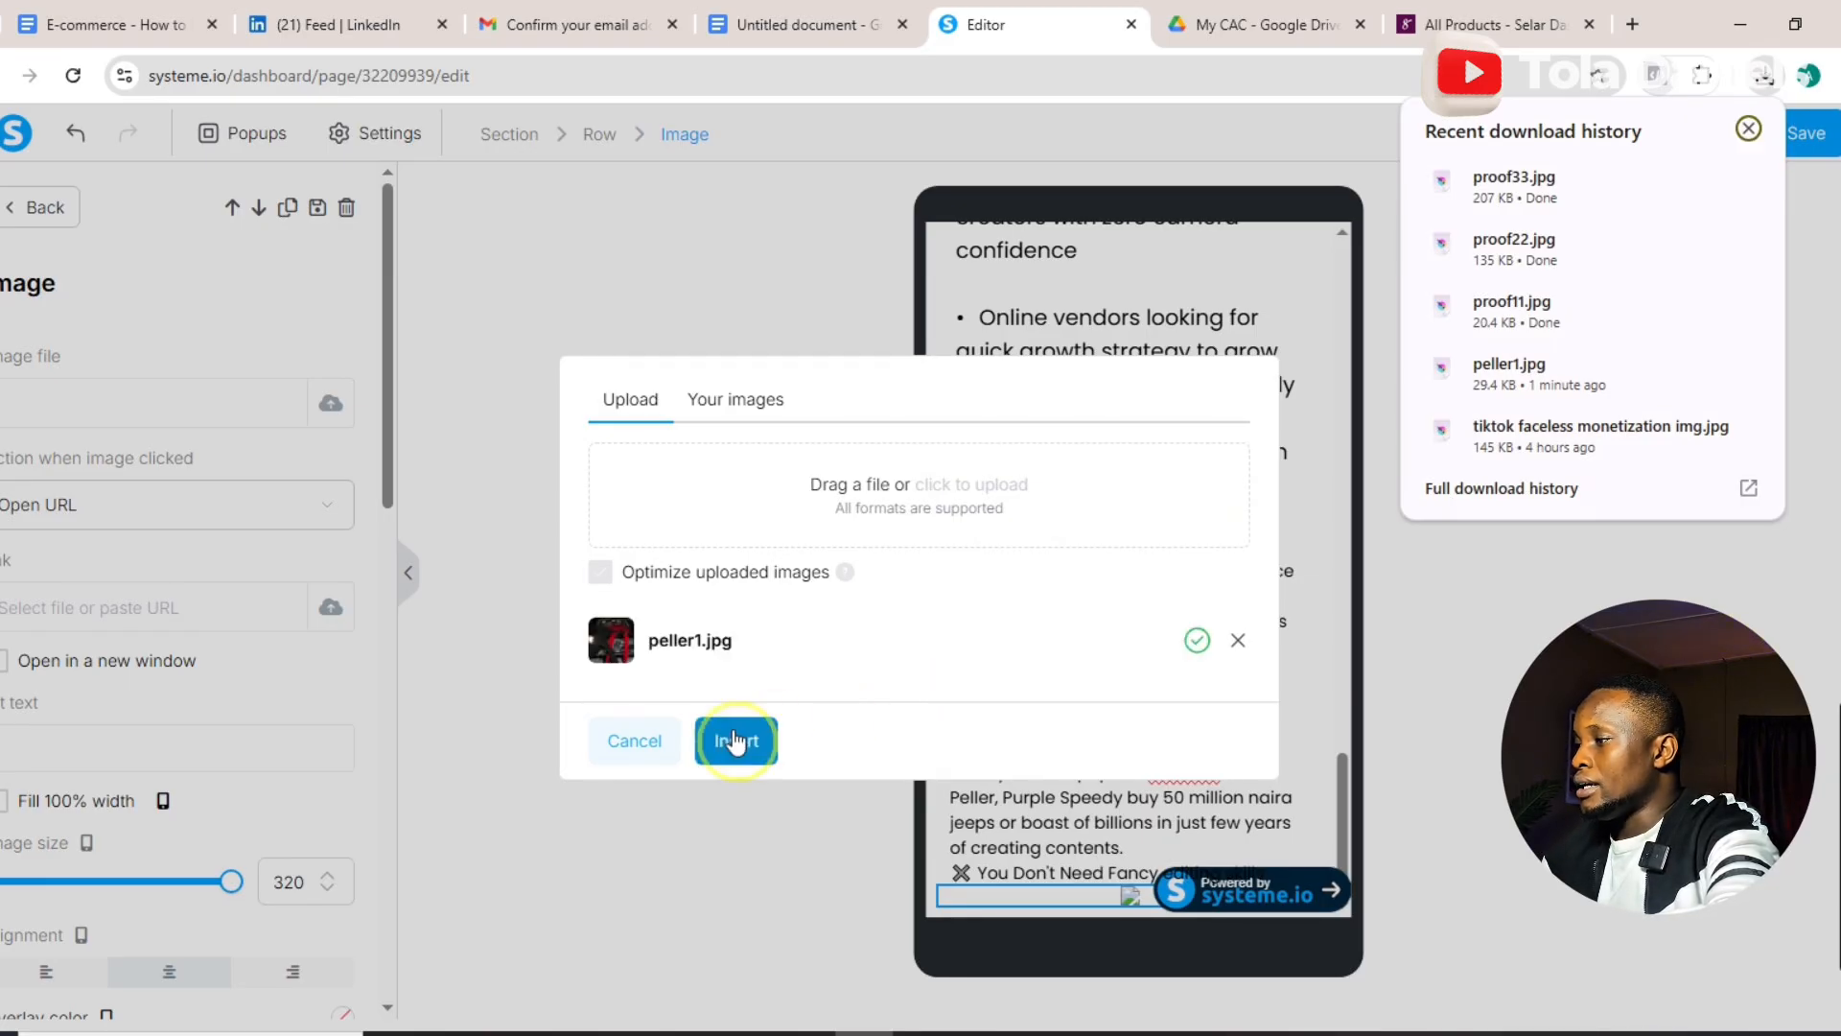
click(736, 743)
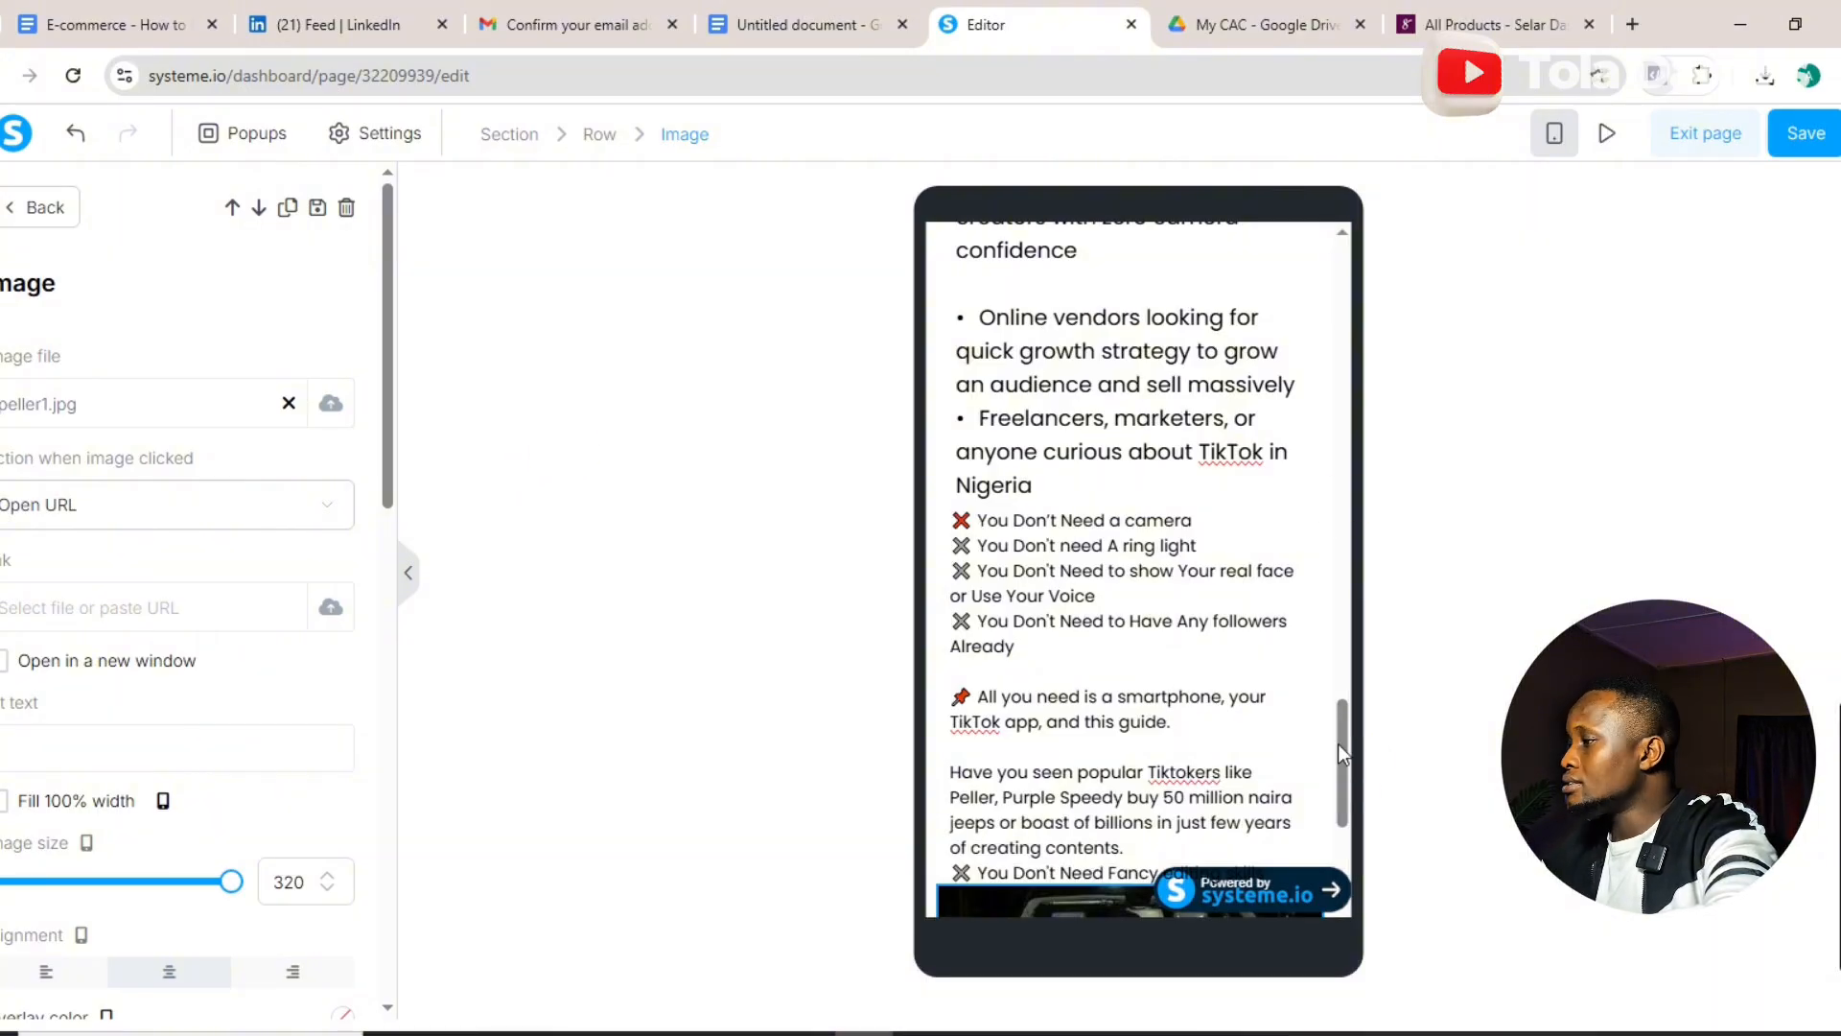
drag(1343, 757, 1333, 815)
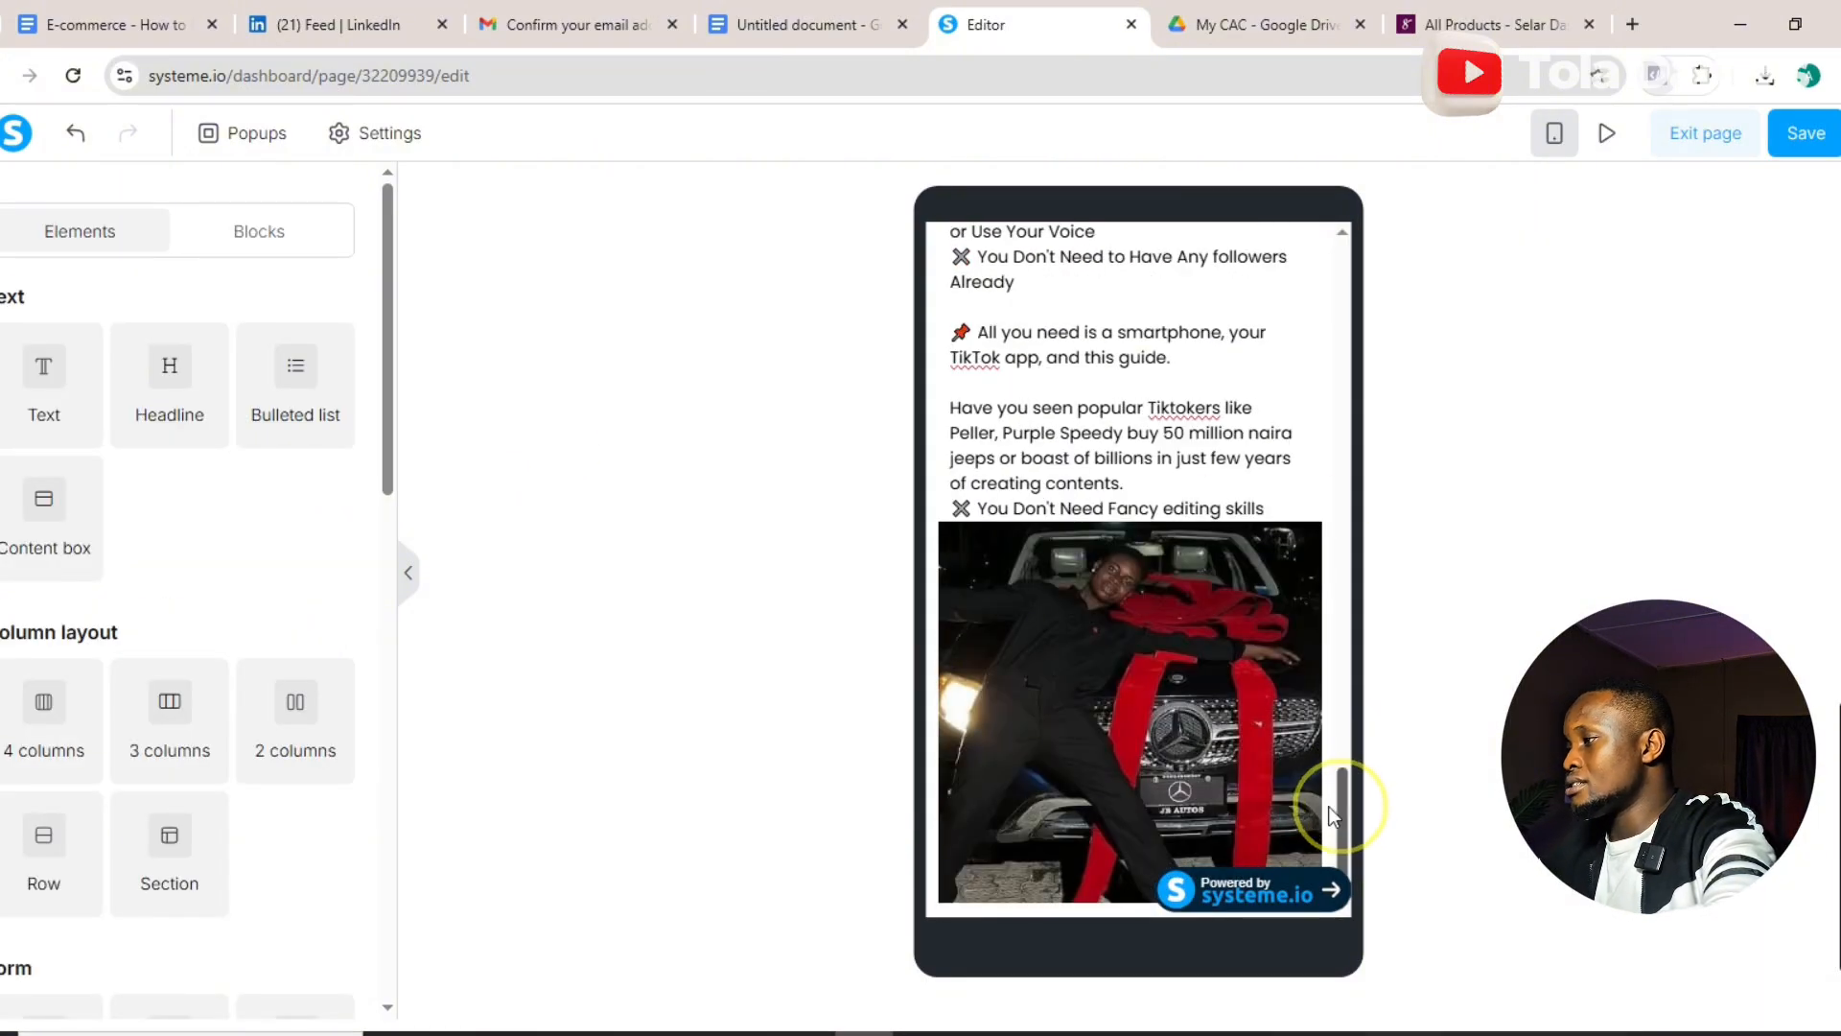
- In the Google Docs document, copy everything from "DO YOU THINK THEY ONLY EARN" through "I'll see you at the top"
click(809, 13)
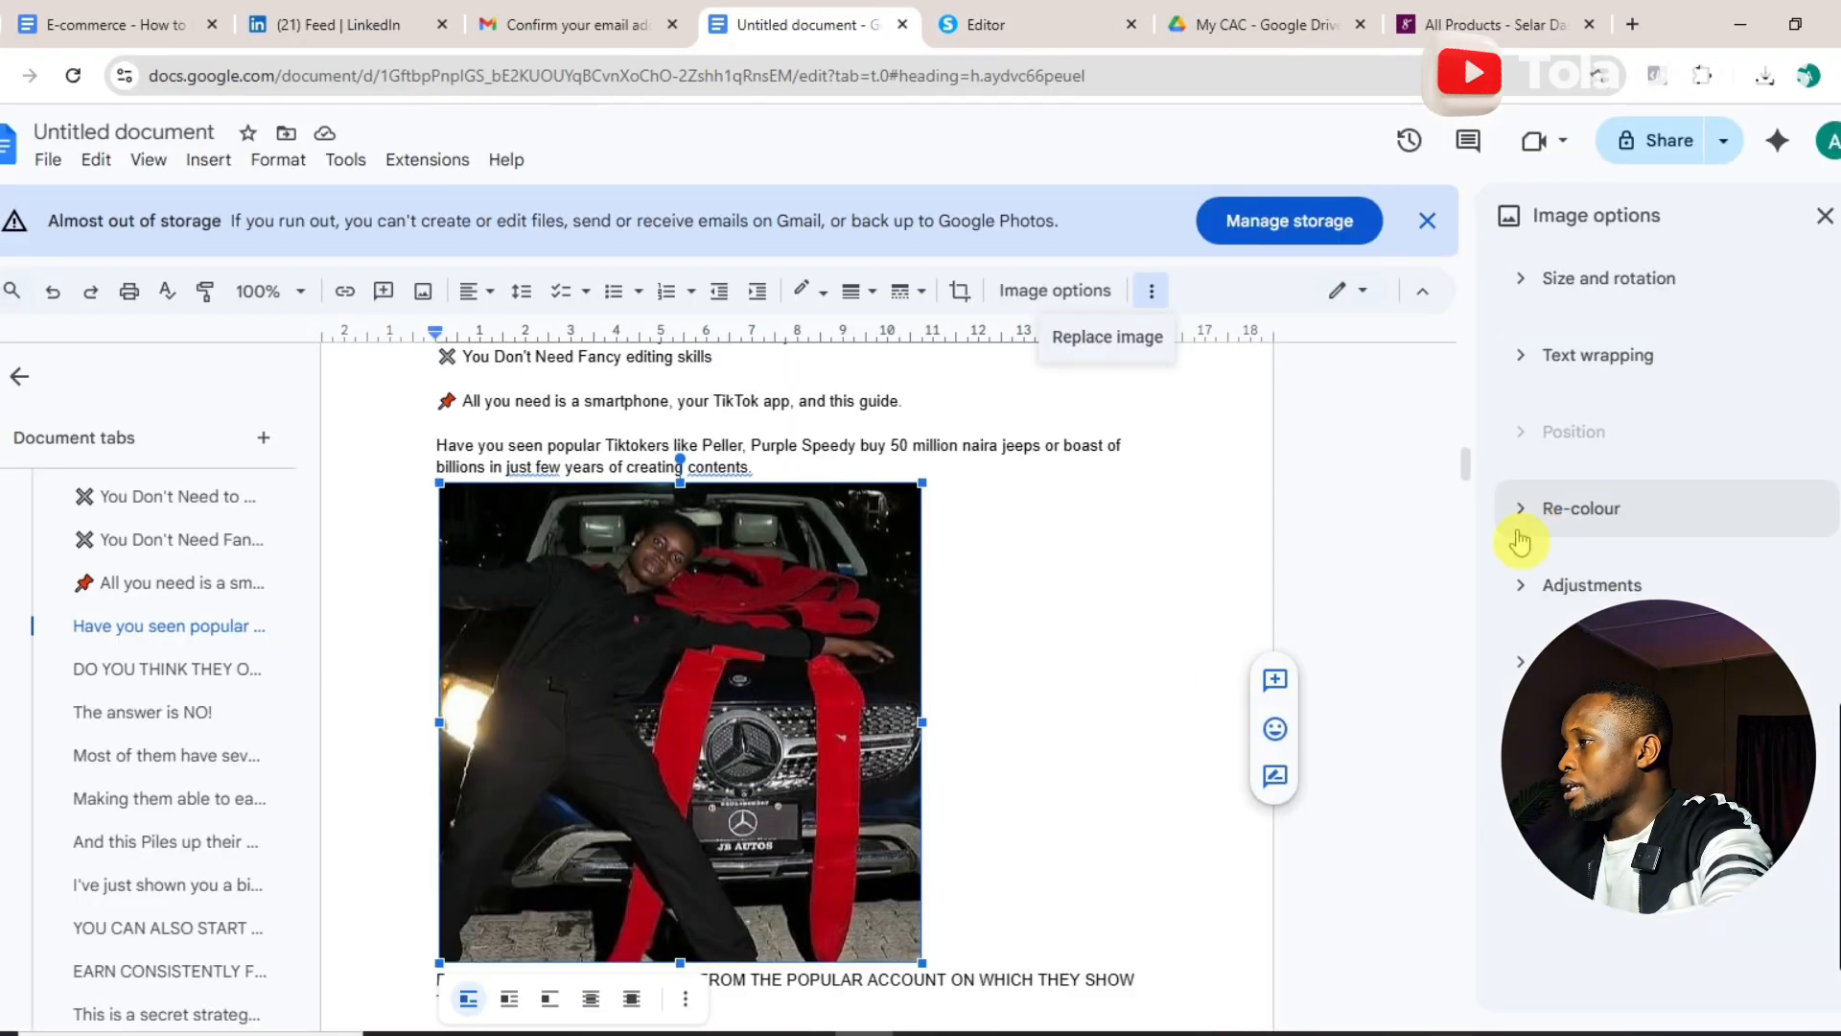
click(1038, 760)
key(Down)
key(Down)
key(Down)
key(Down)
key(Down)
key(Down)
key(Down)
key(Down)
key(Down)
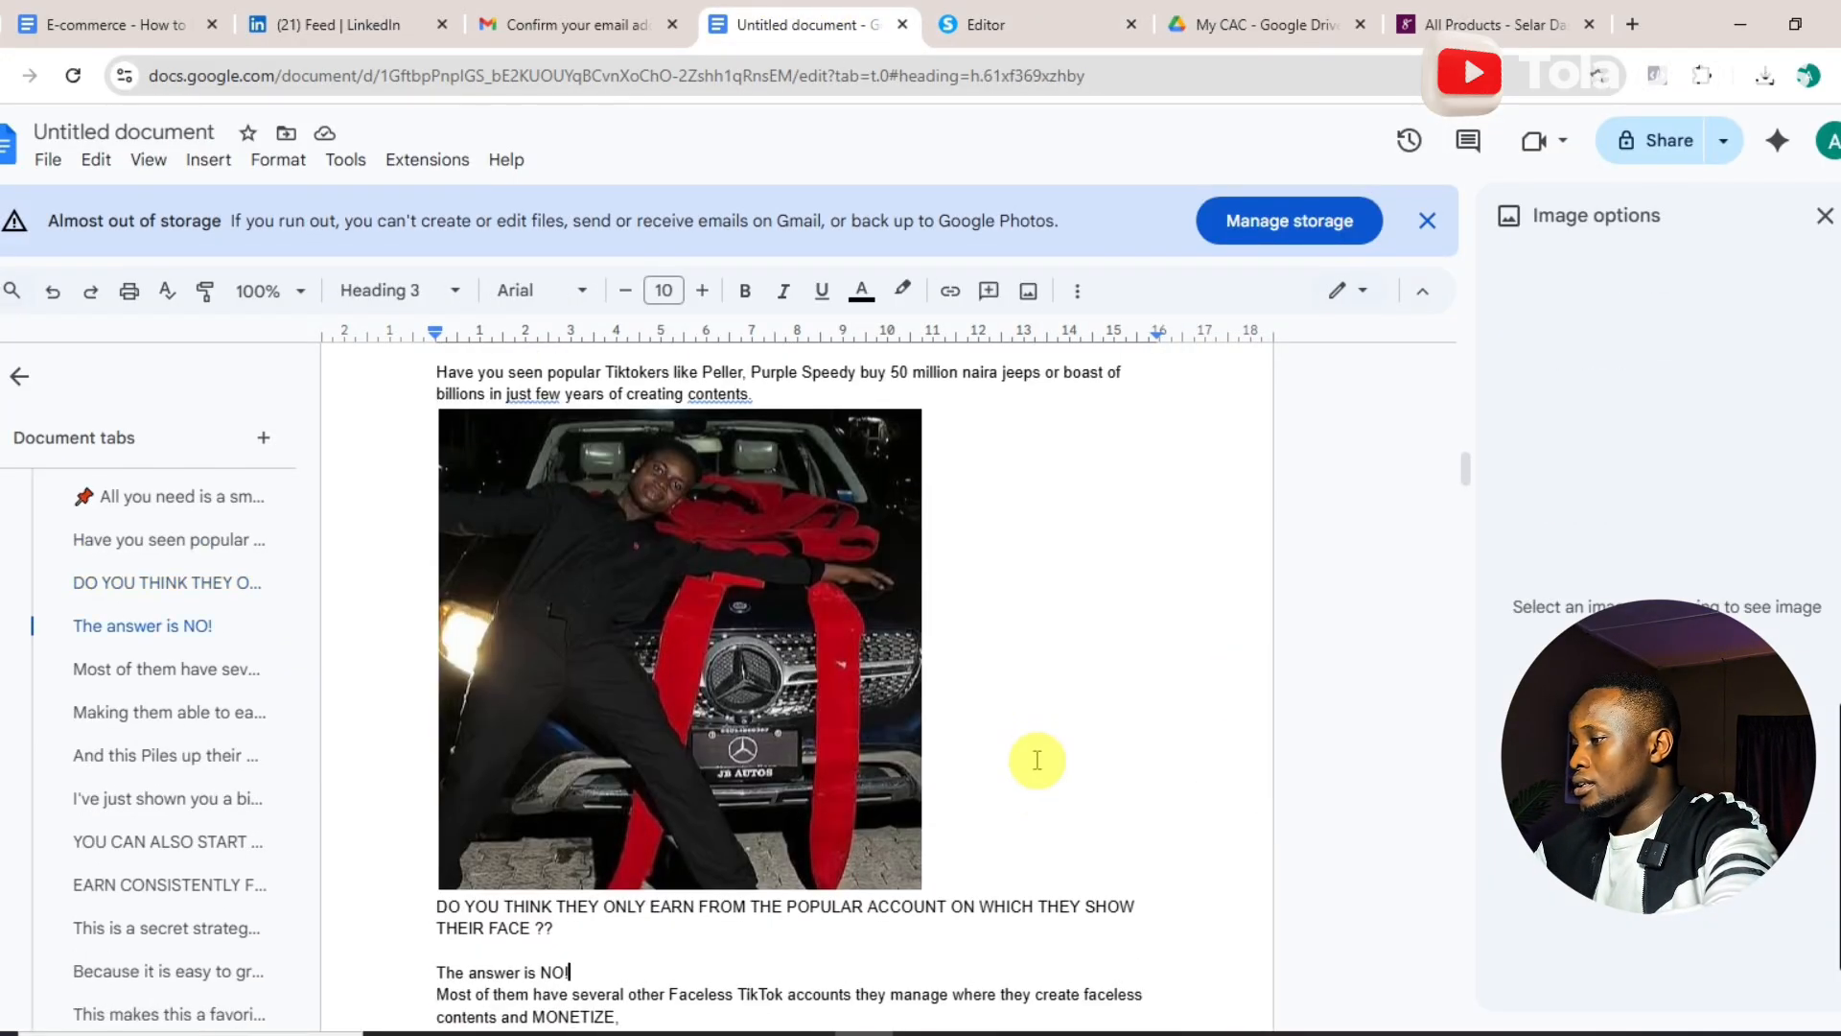
key(Down)
key(Down)
key(Down)
key(Down)
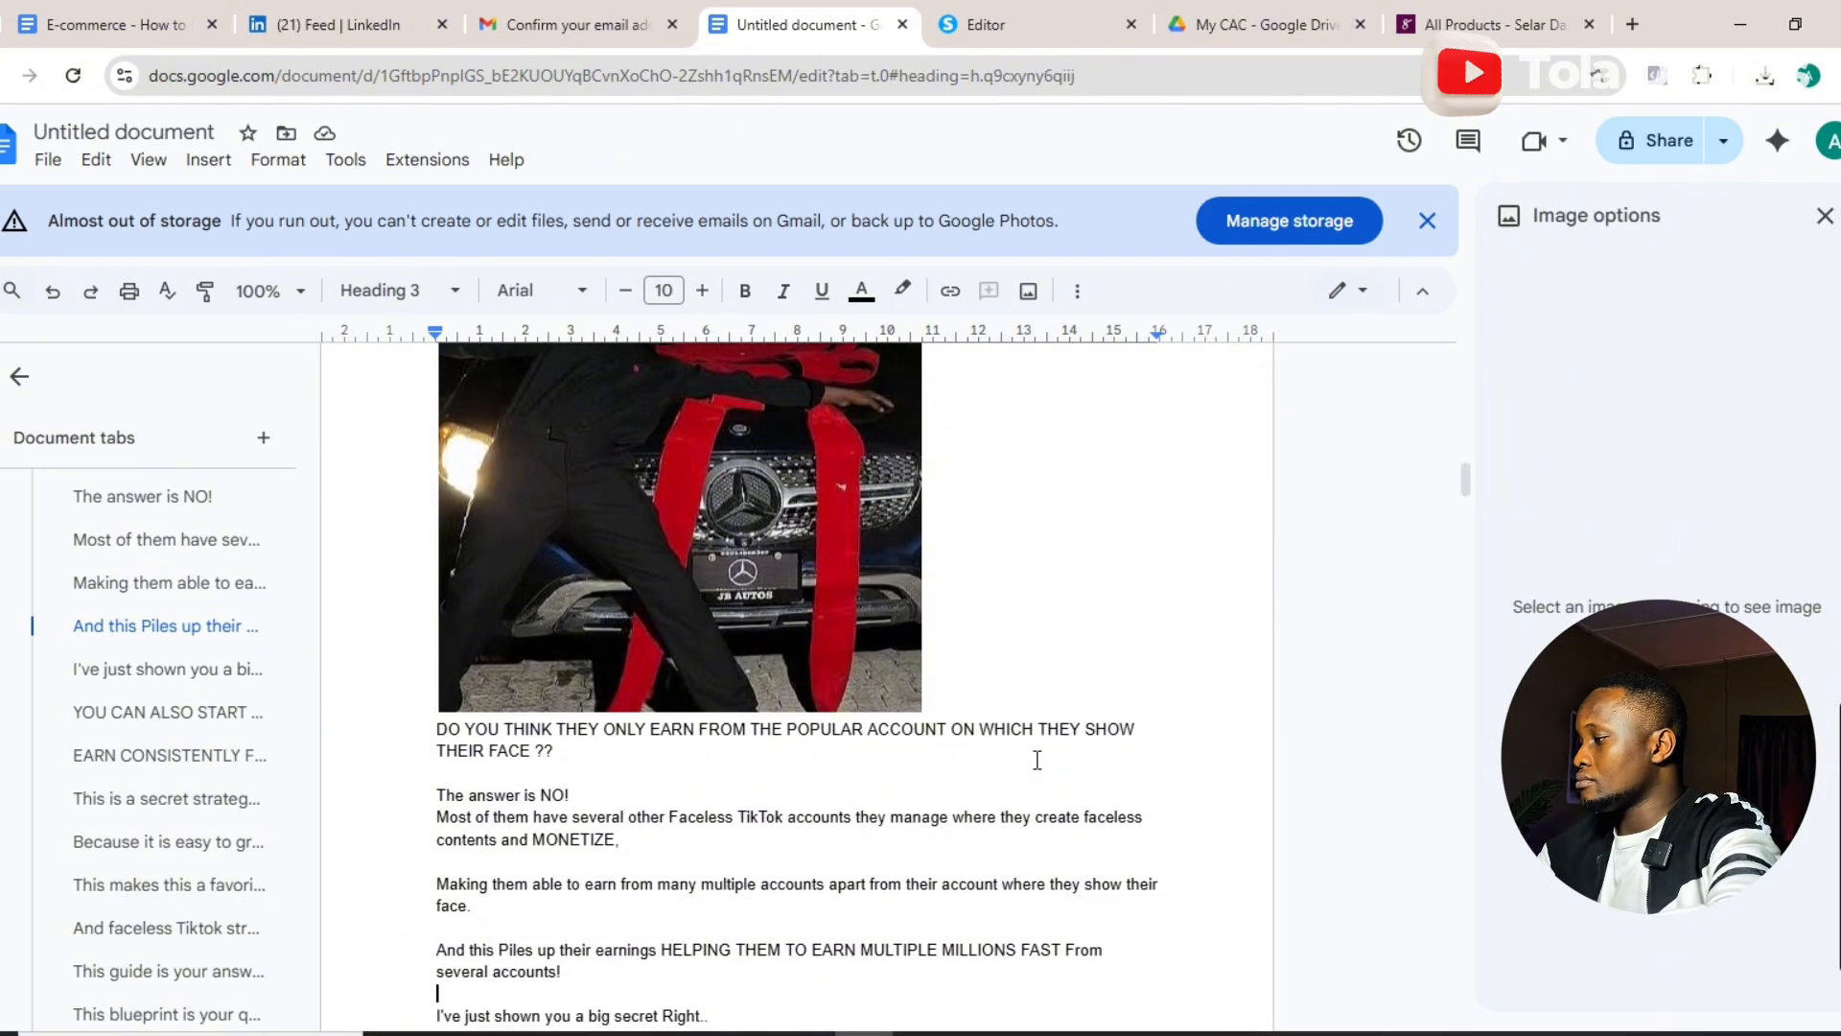
drag(435, 734, 730, 543)
scroll(835, 728, down, 2)
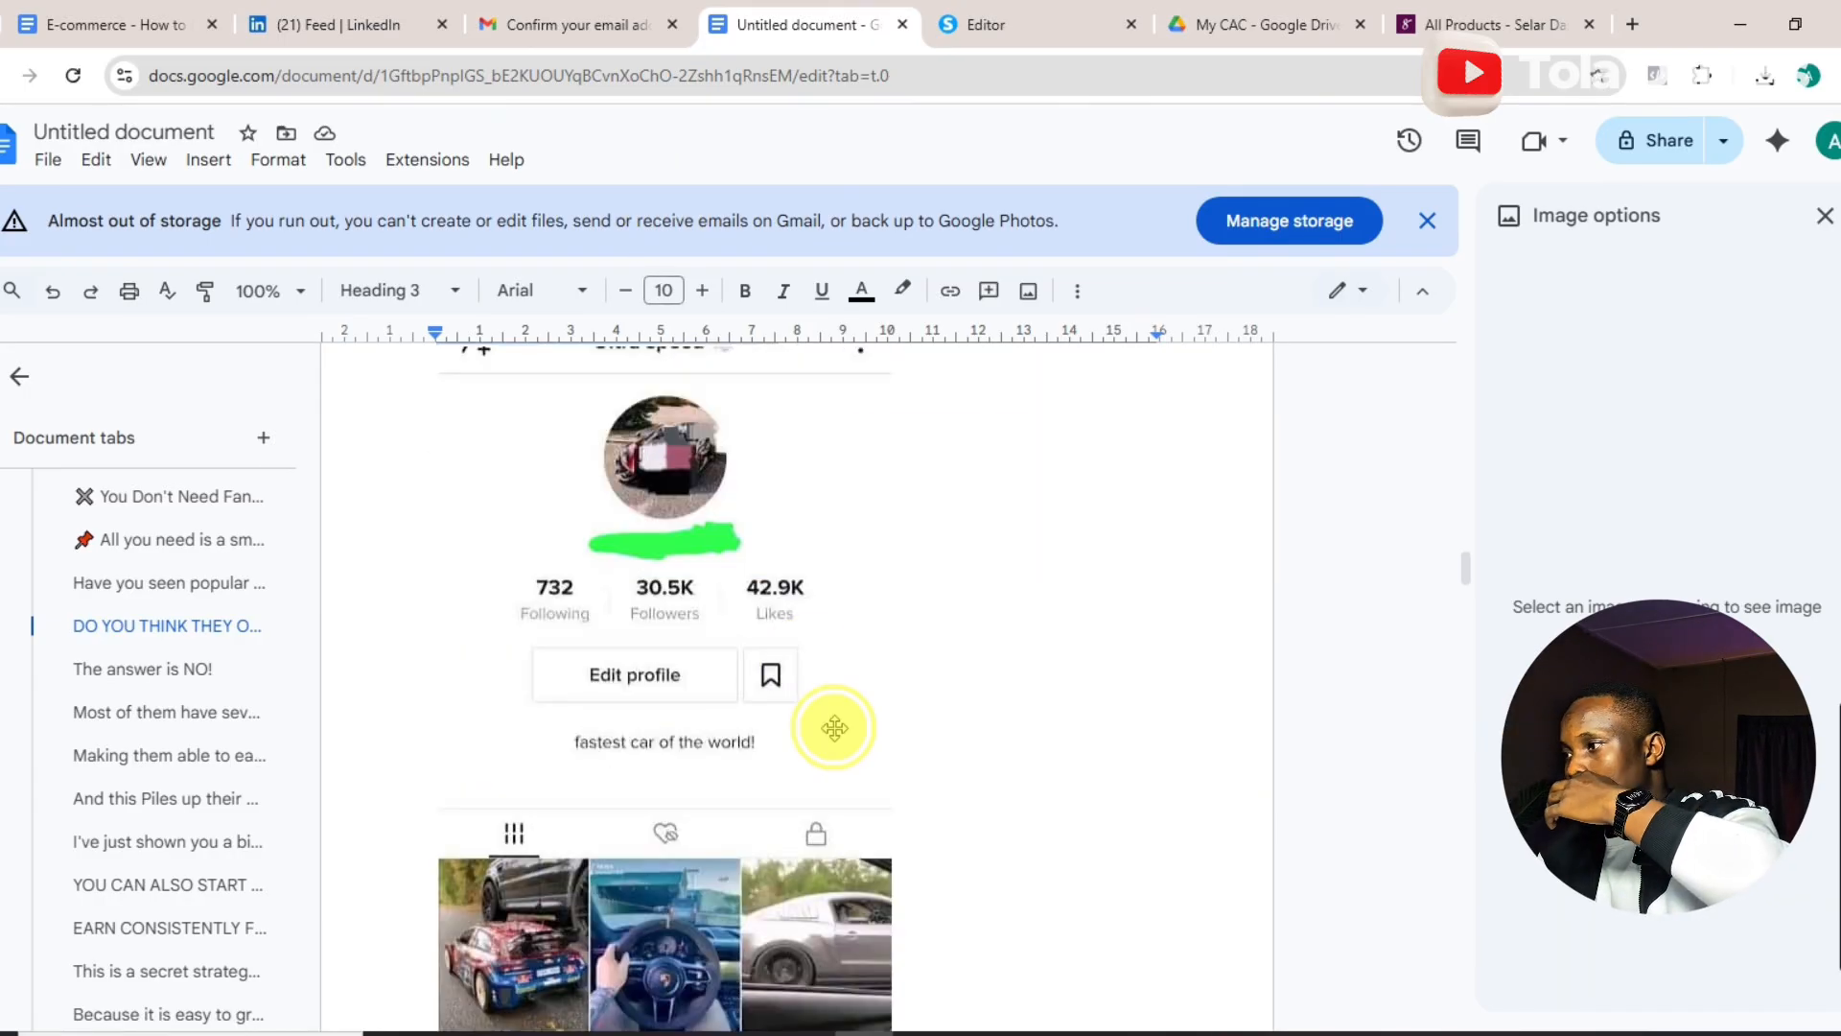
drag(835, 728, 872, 1031)
drag(913, 1026, 895, 945)
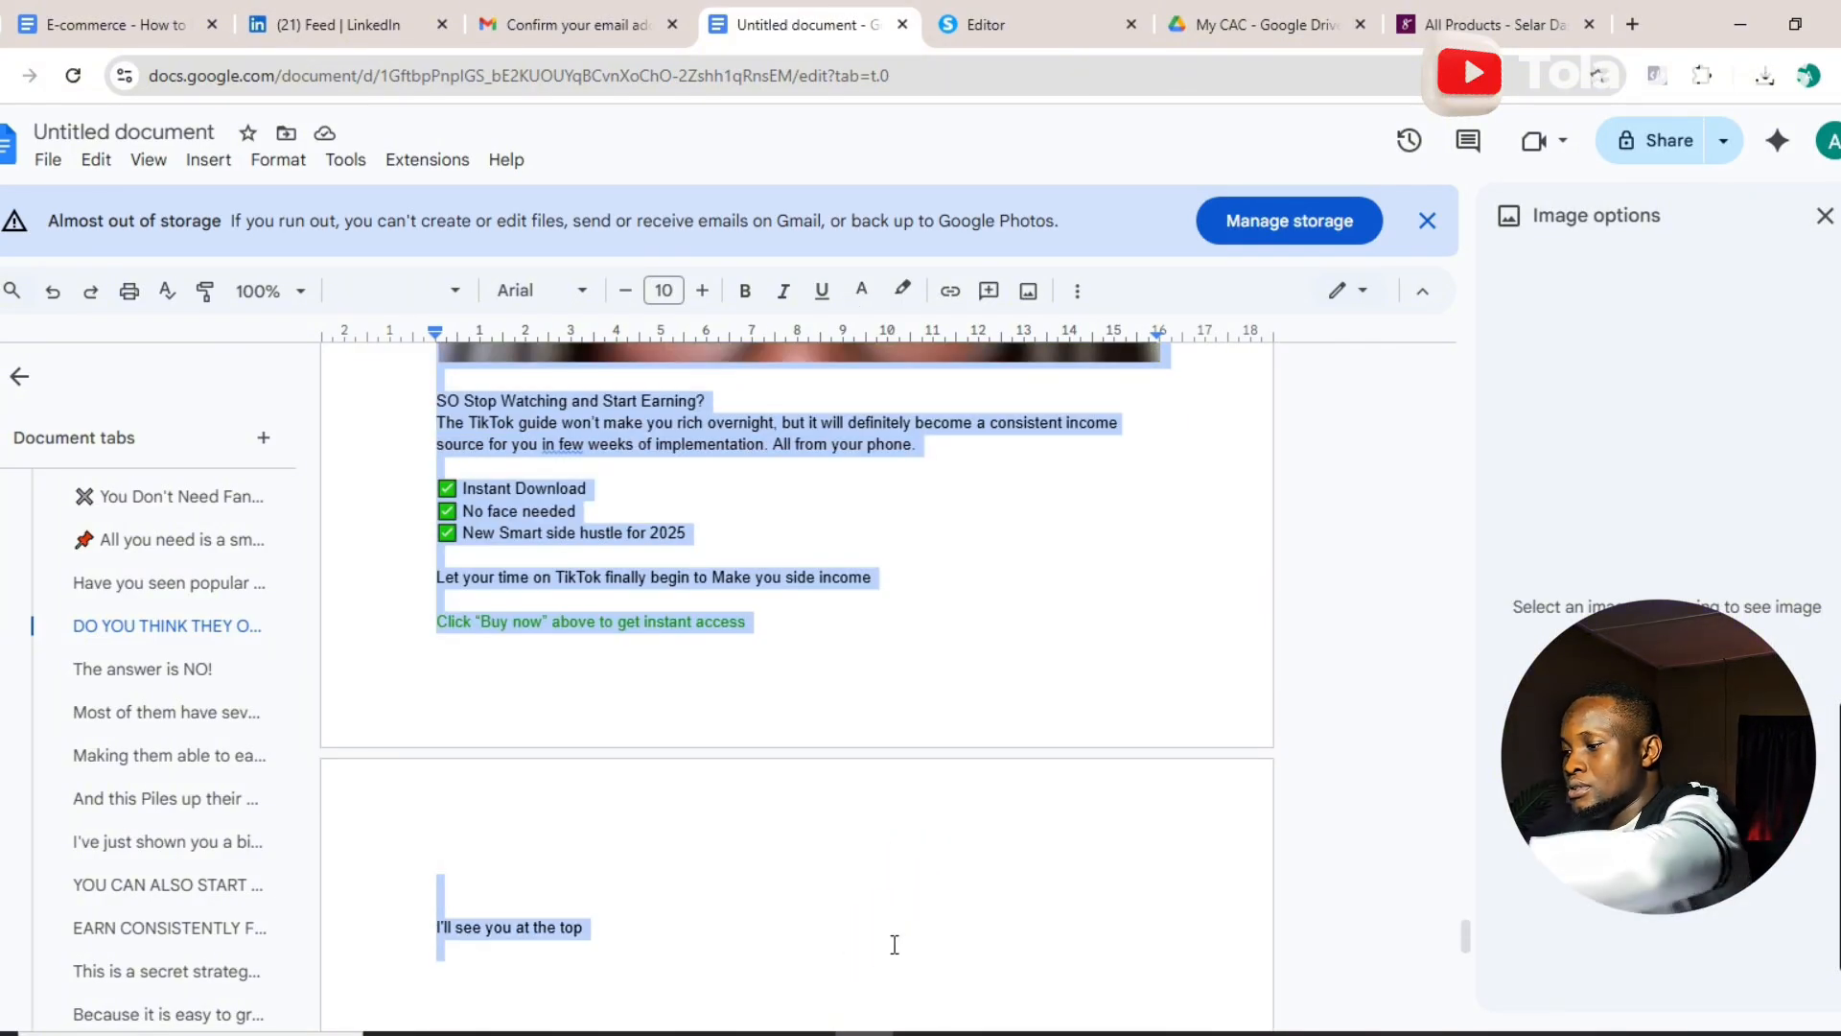
- Return to the systeme.io editor and duplicate the "You Don't Need" text block above the car photo
click(1024, 21)
click(1019, 530)
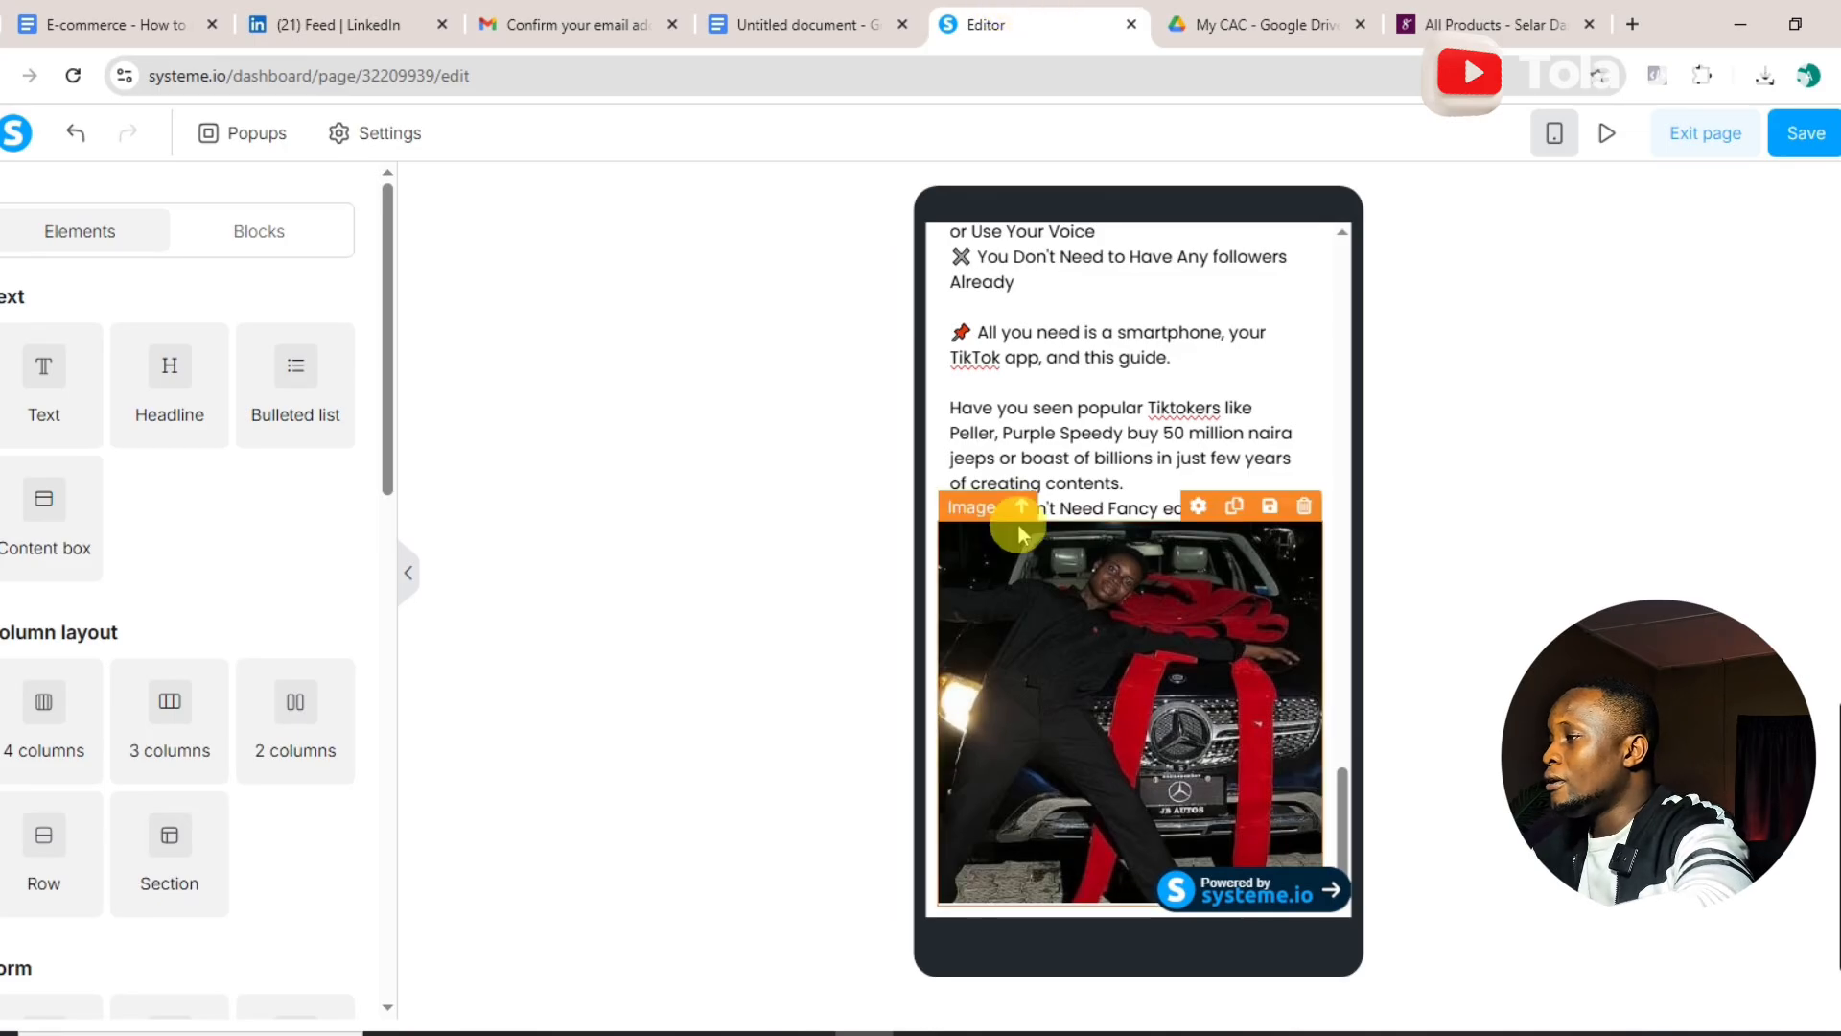
click(1056, 392)
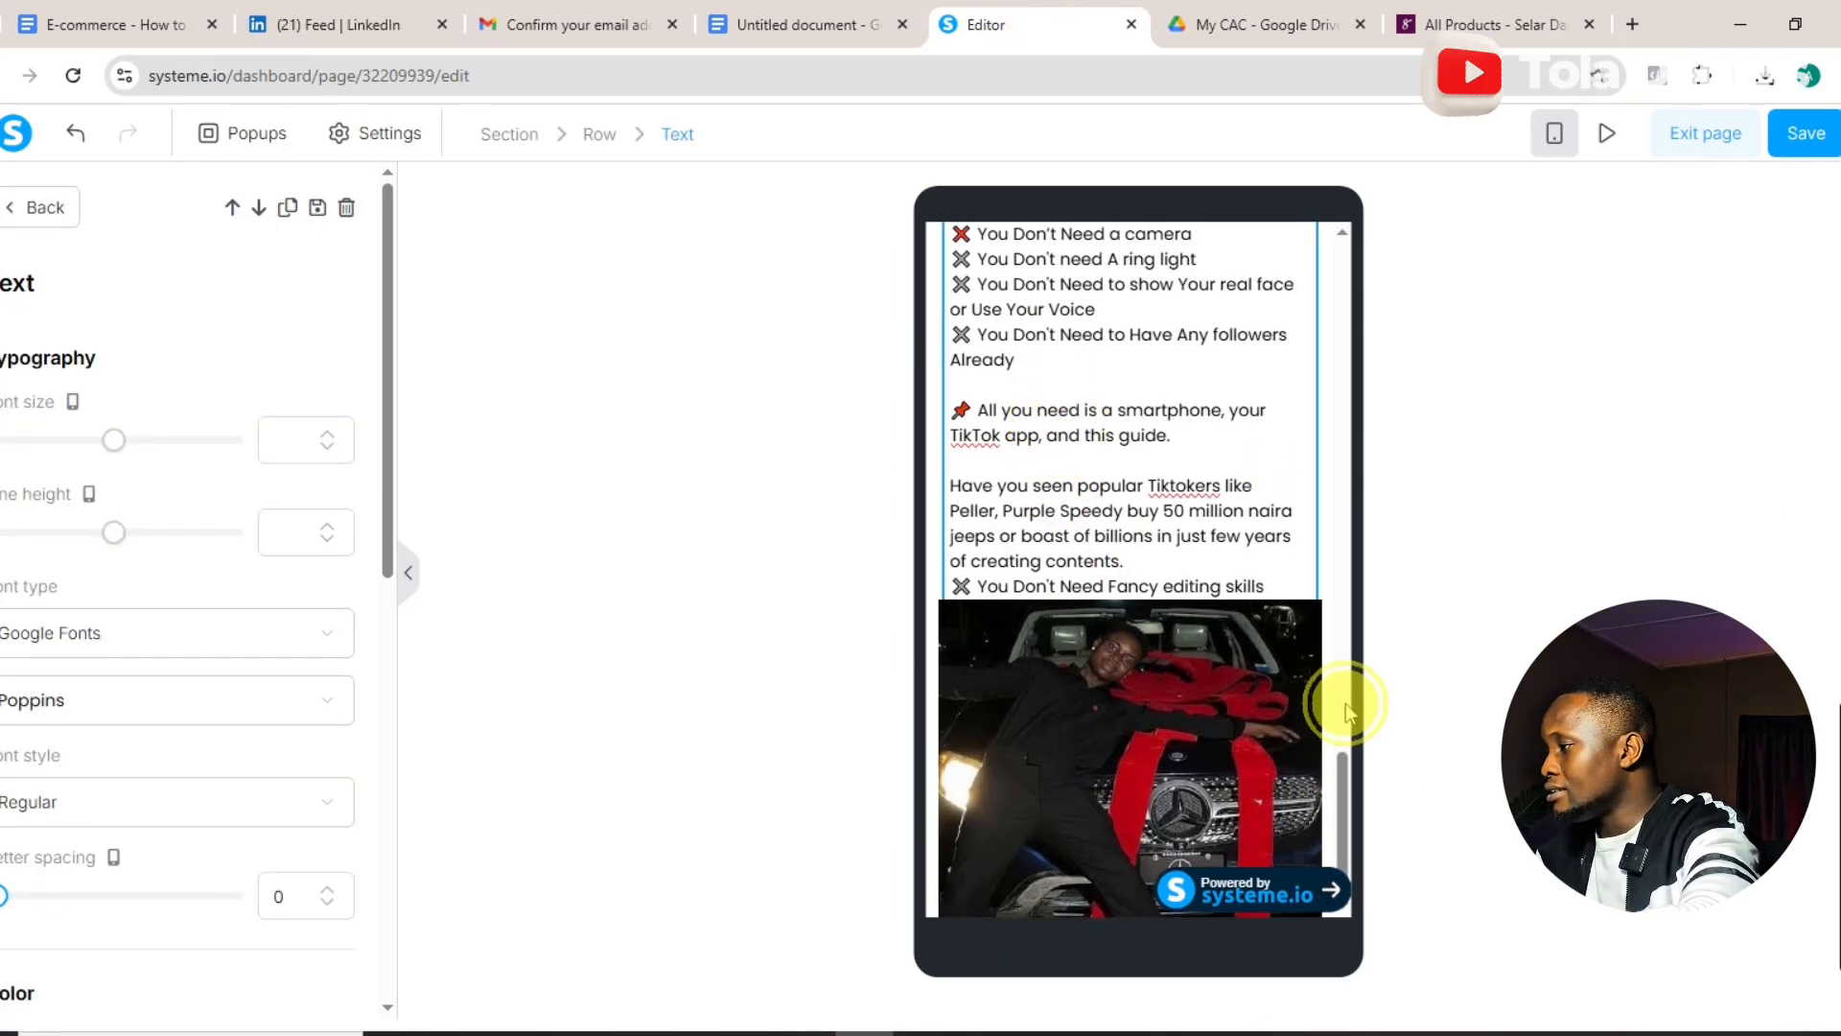
drag(1345, 758, 1344, 647)
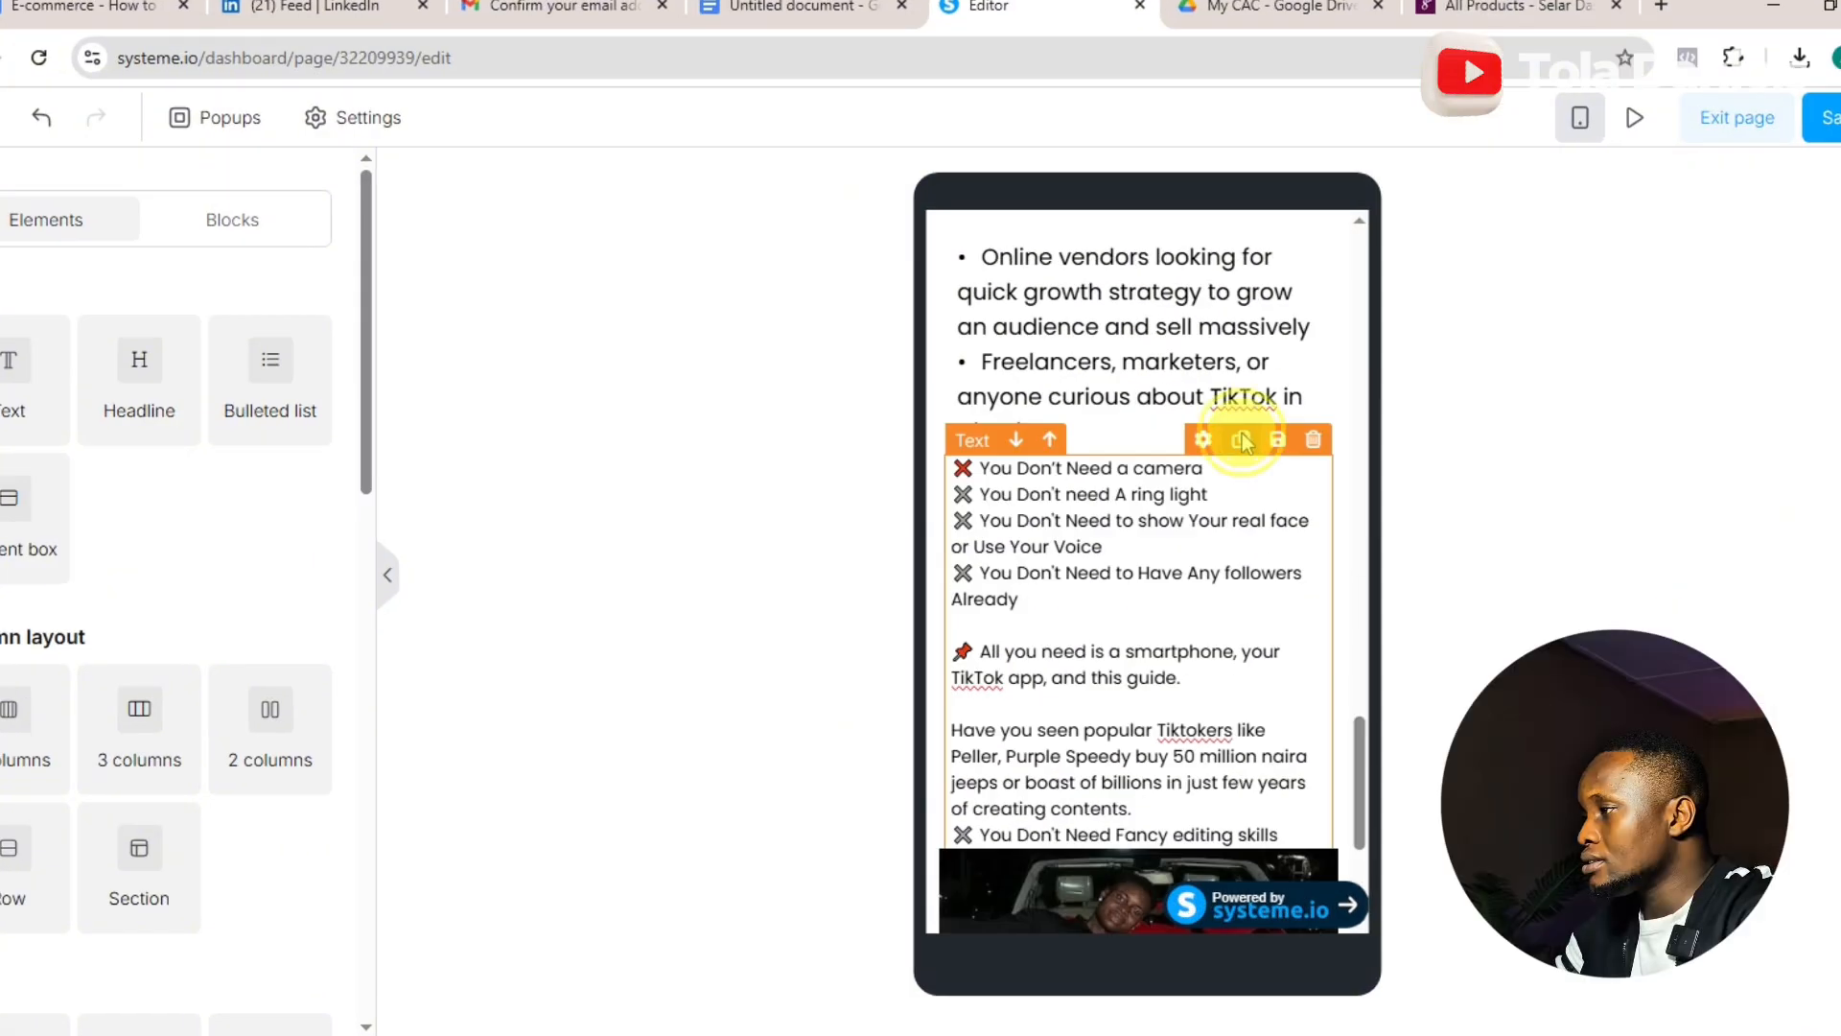
click(1242, 438)
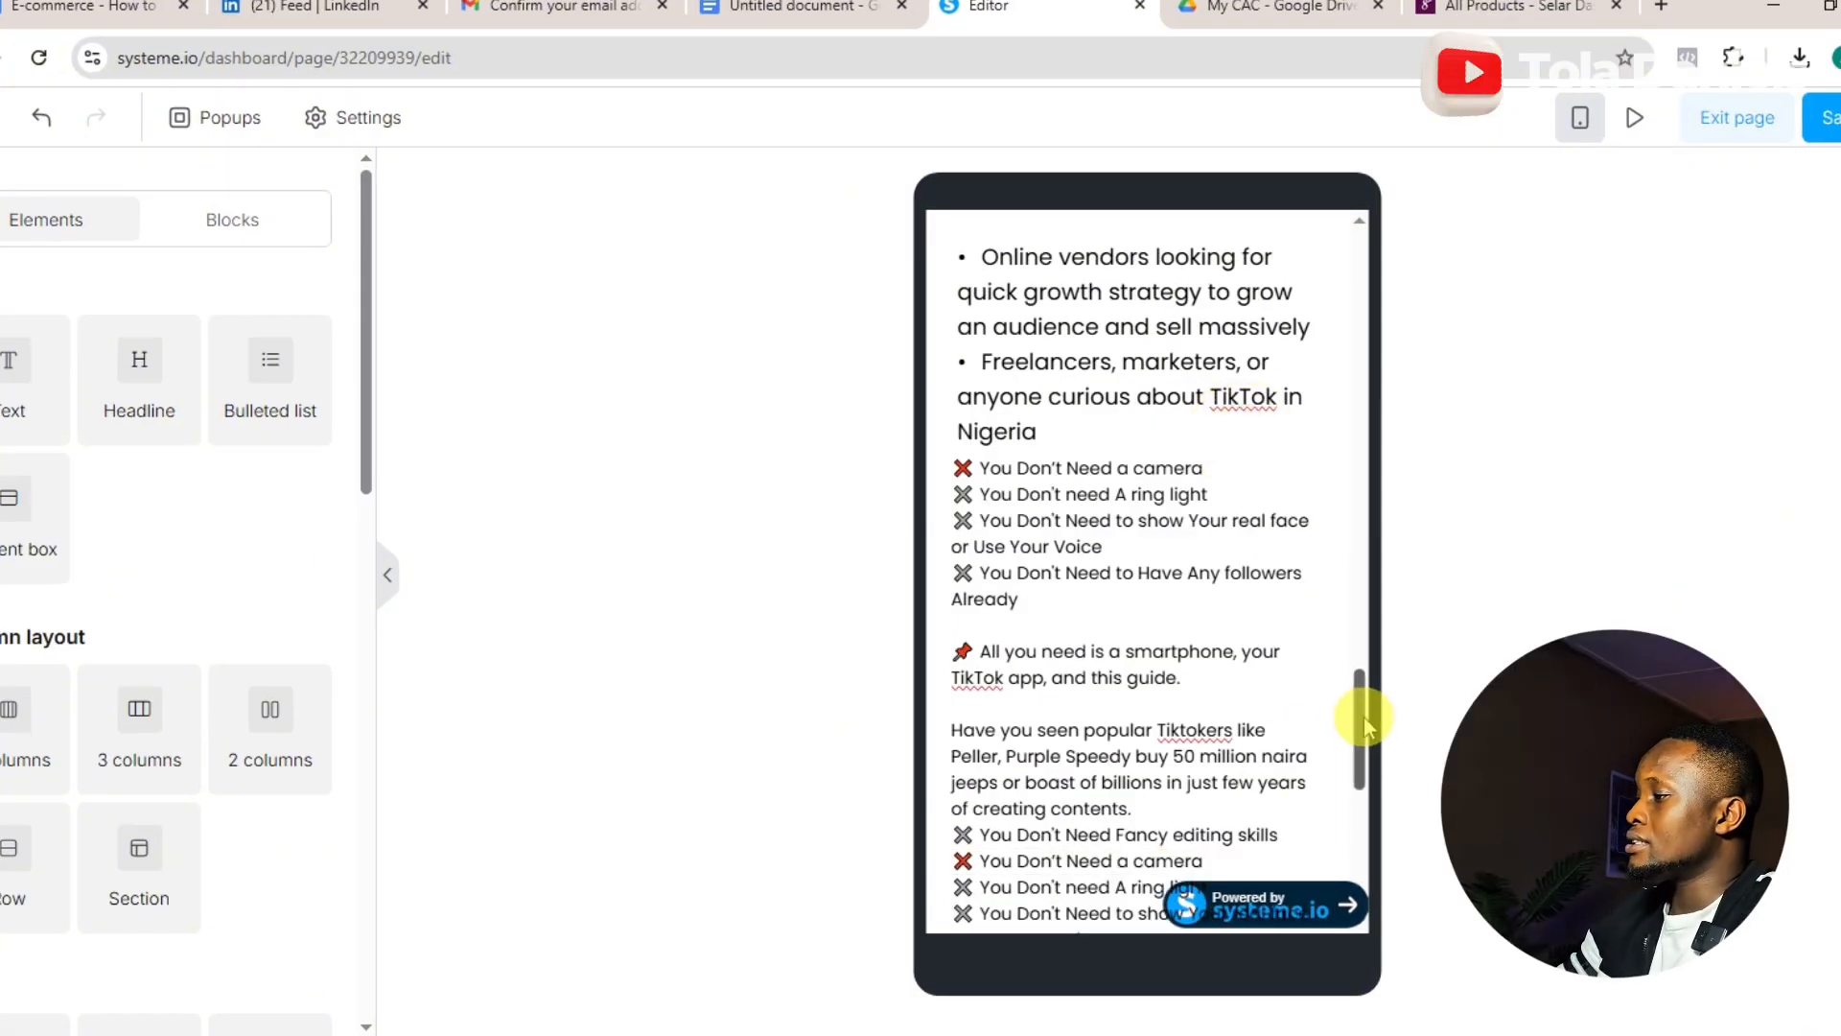
- Move the duplicated "You Don't Need" text block down below the car photo
drag(1367, 729, 1369, 796)
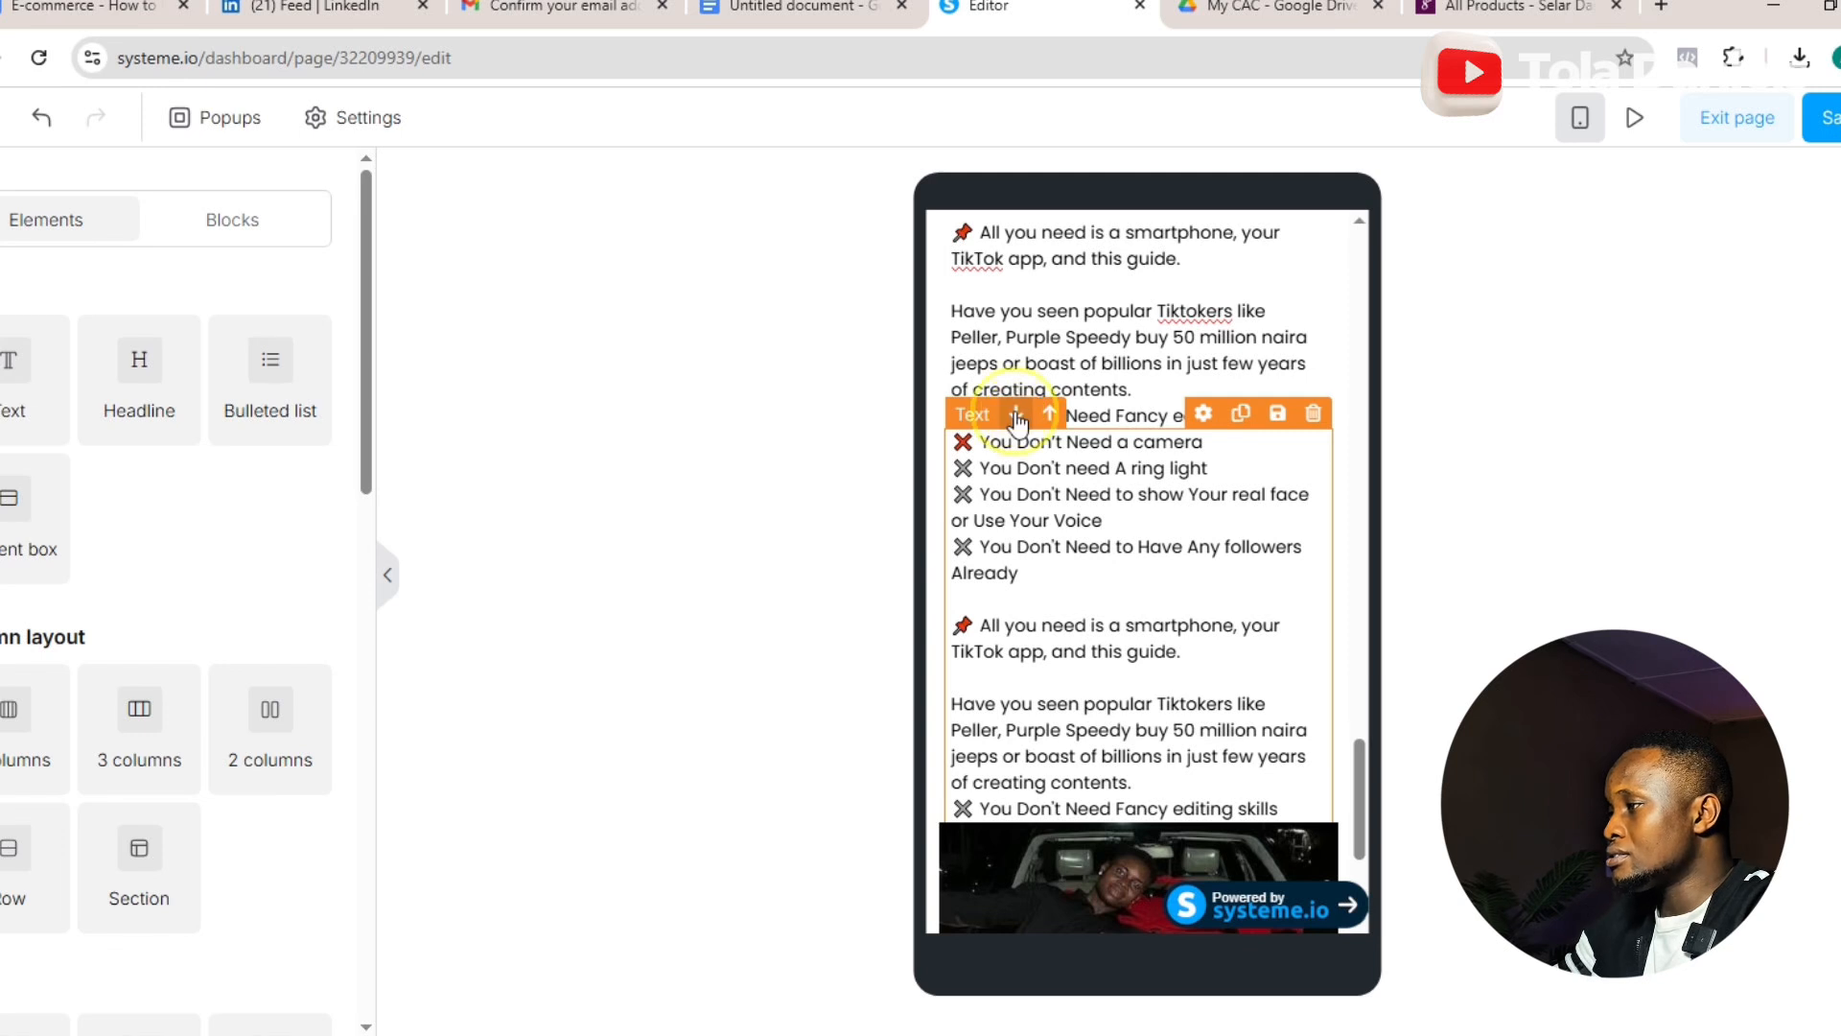
click(1015, 414)
drag(1364, 798, 1366, 836)
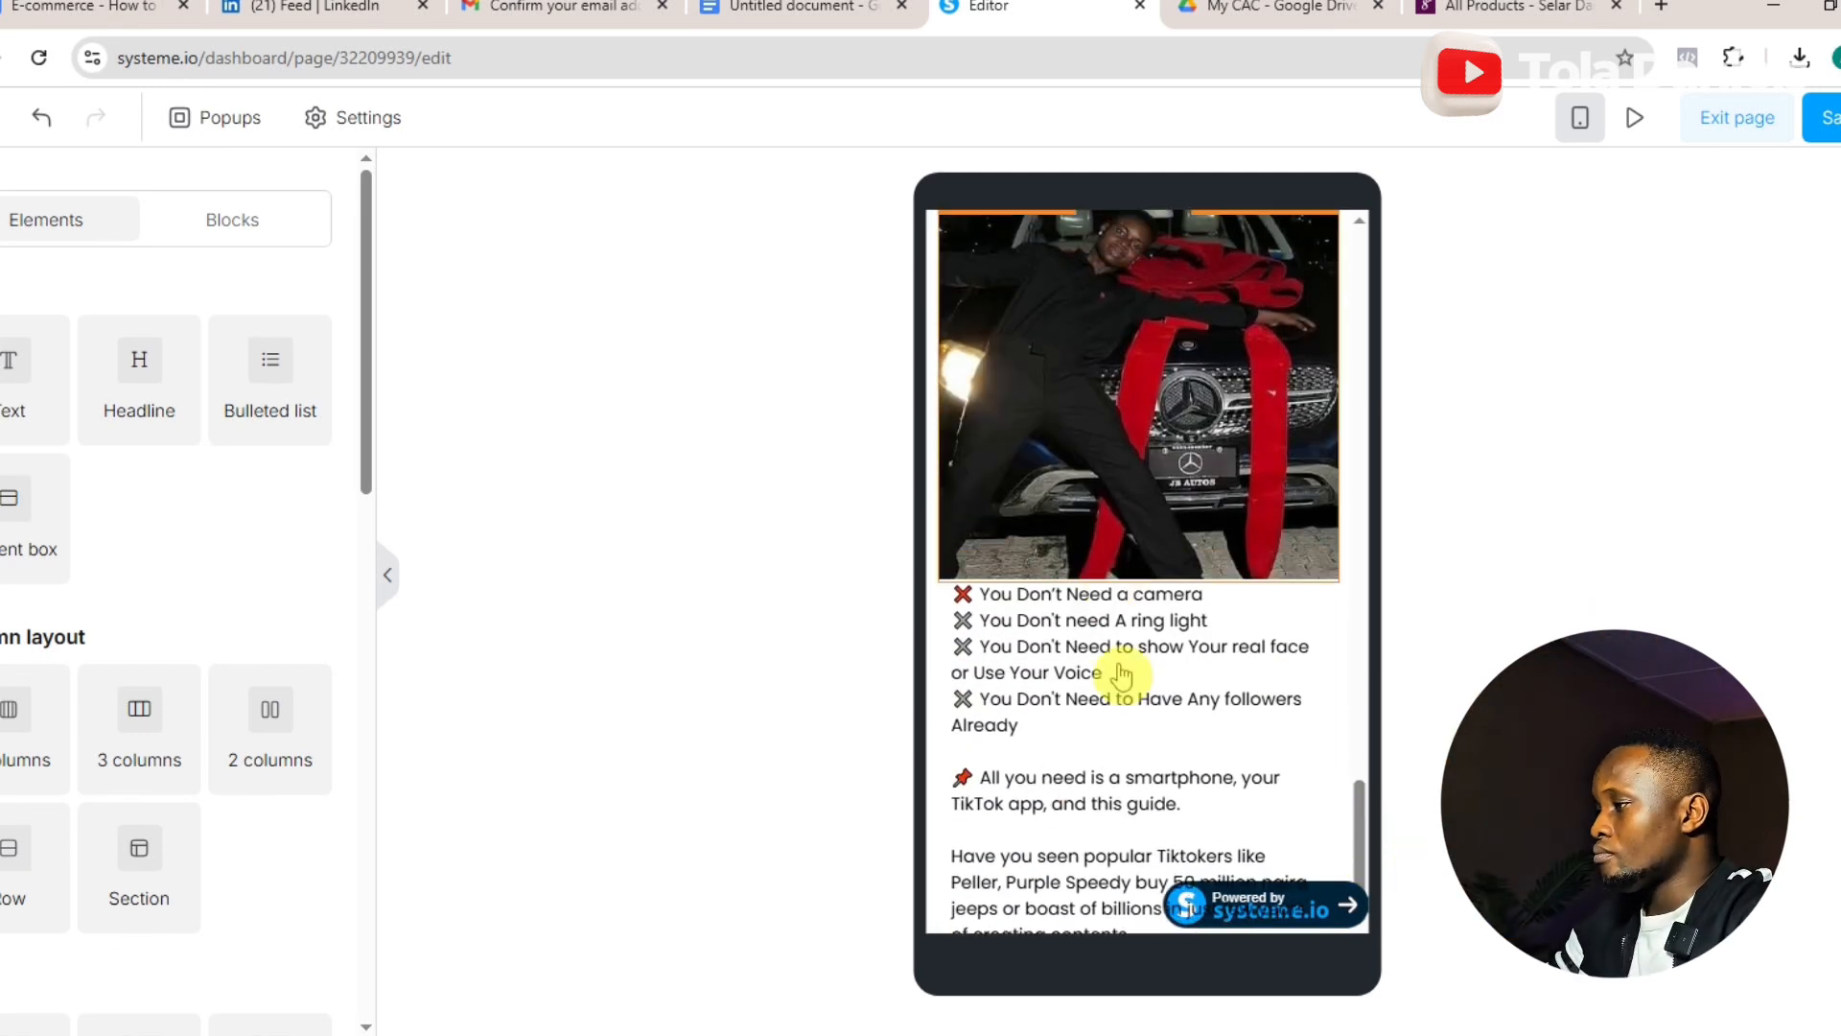
- Replace all the text in the block below the car photo with the copied "DO YOU THINK THEY ONLY EARN" through "I'll see you at the top" copy
click(1117, 701)
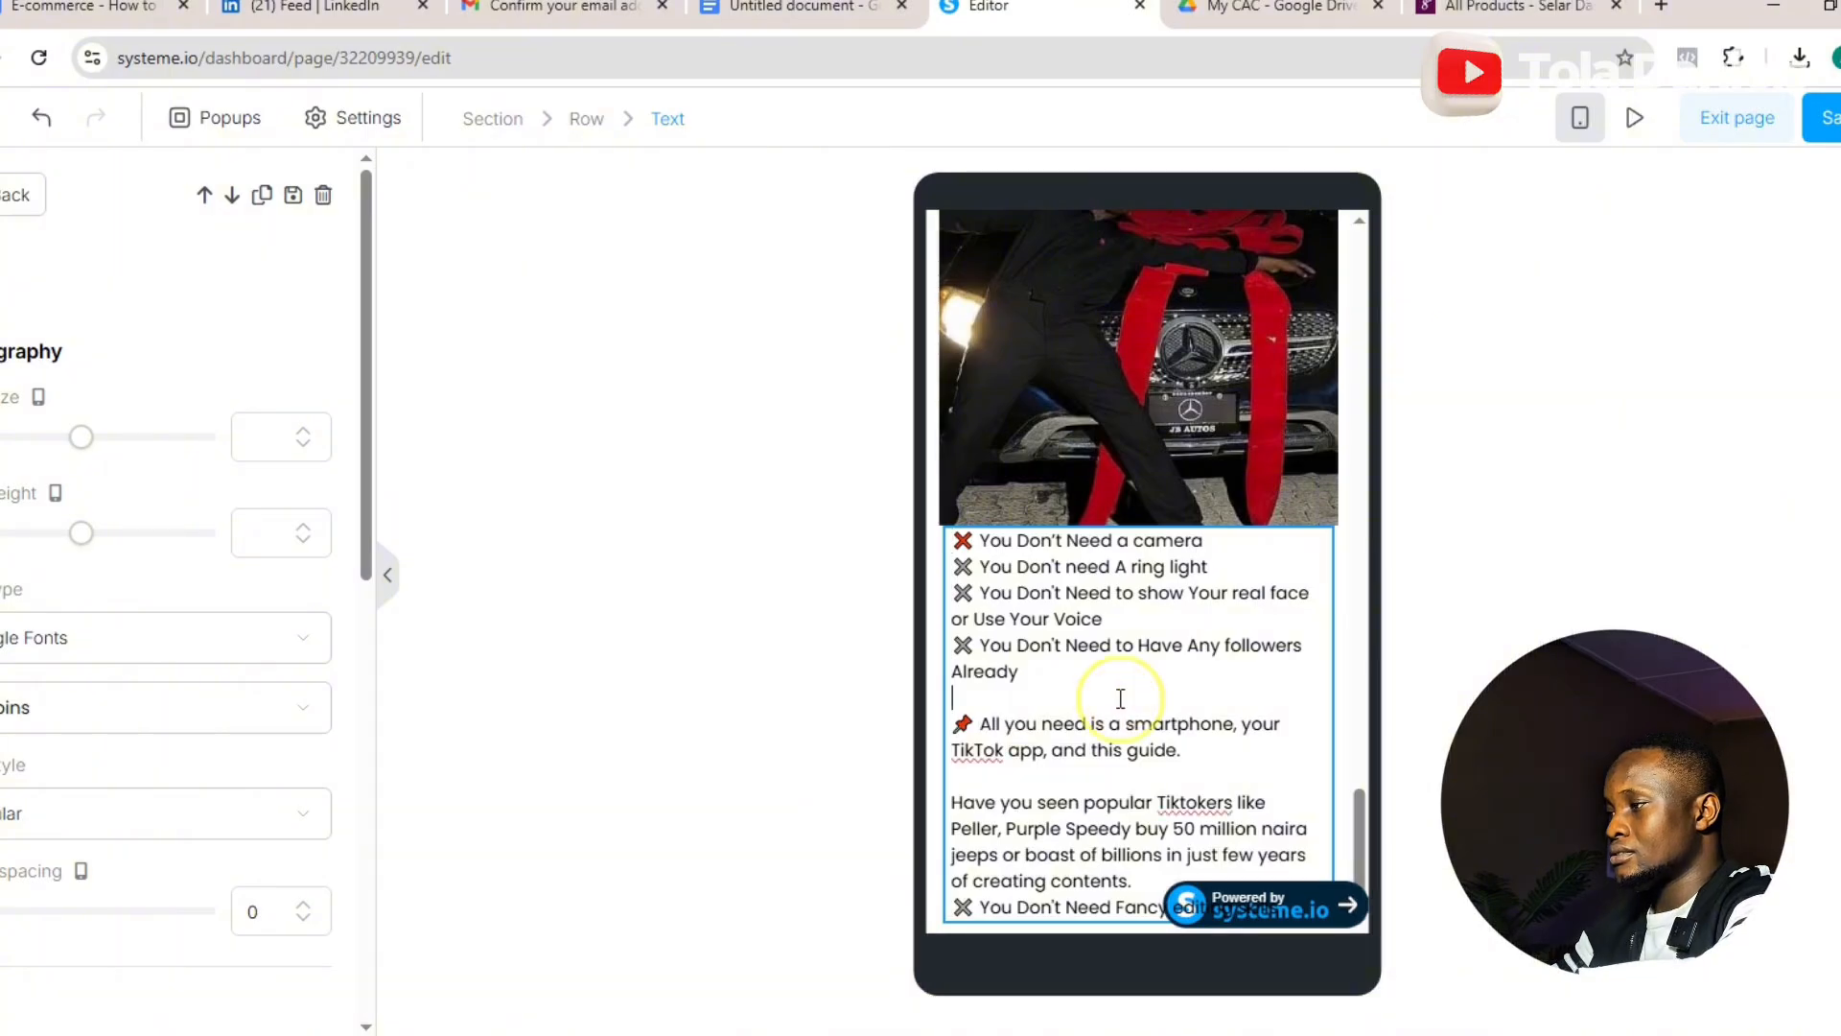
key(ctrl+a)
key(ctrl+v)
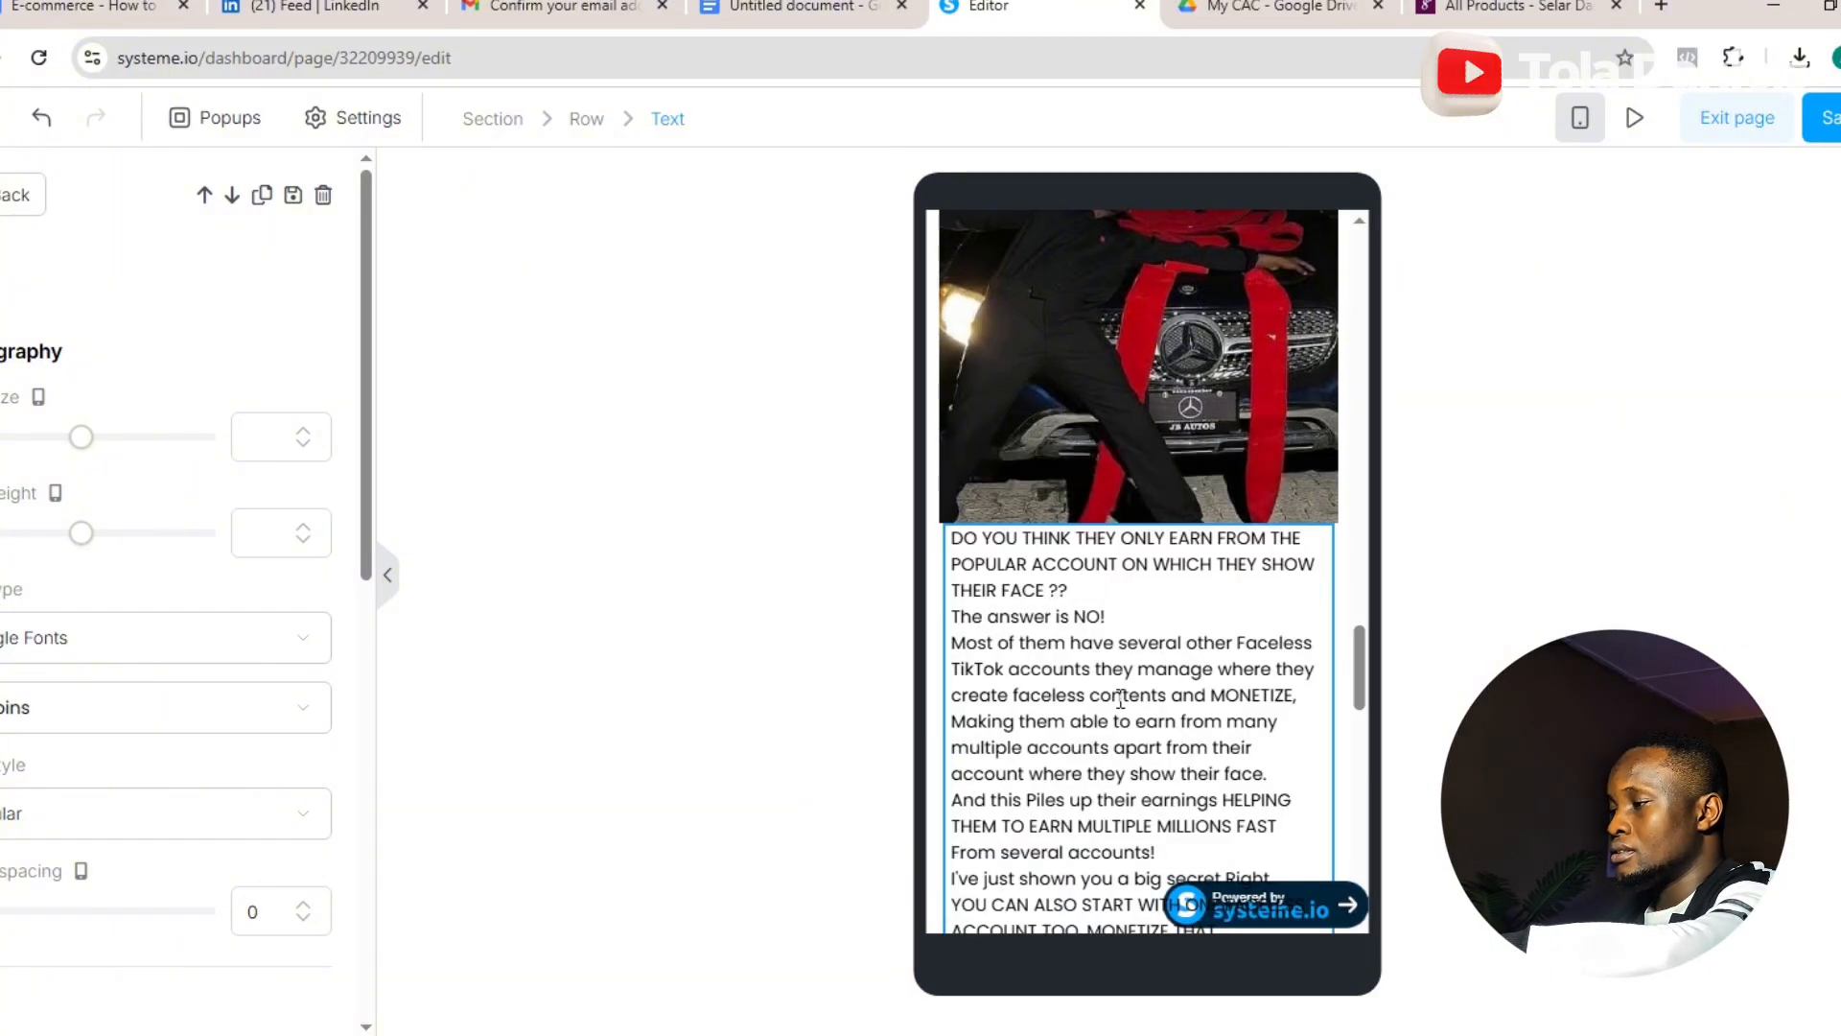
click(1113, 860)
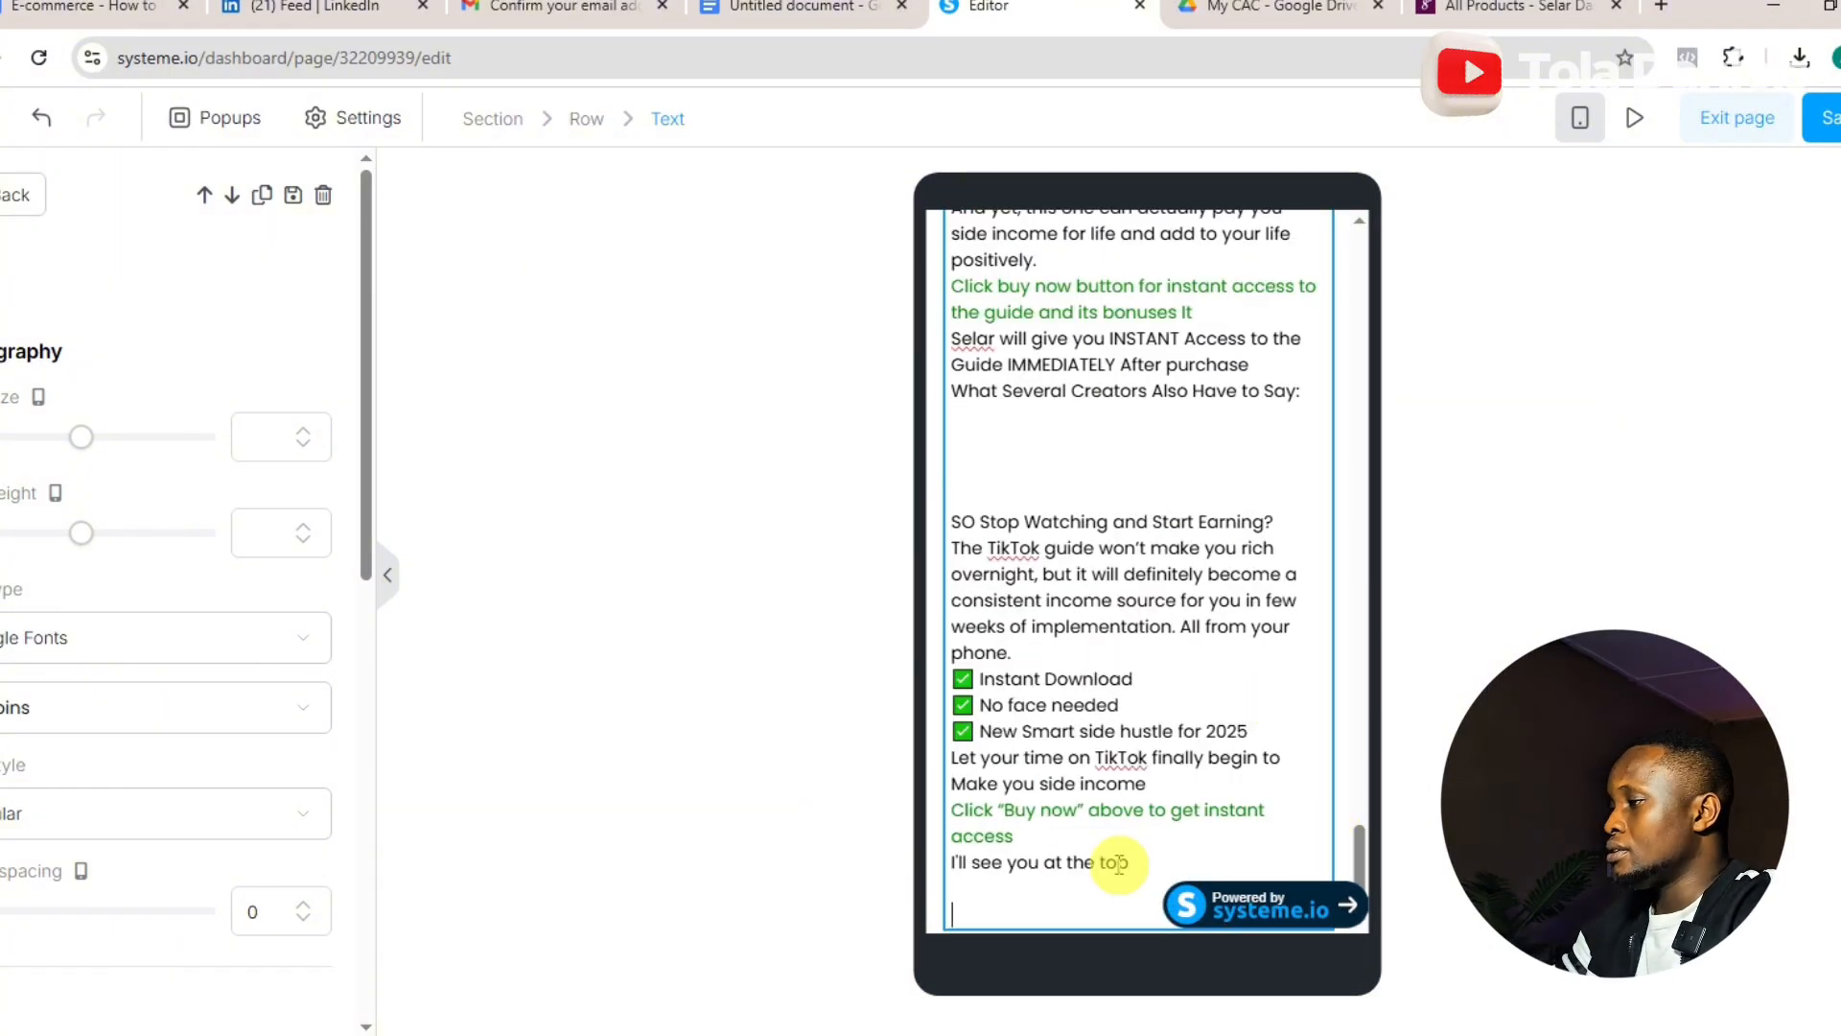
key(Return)
key(BackSpace)
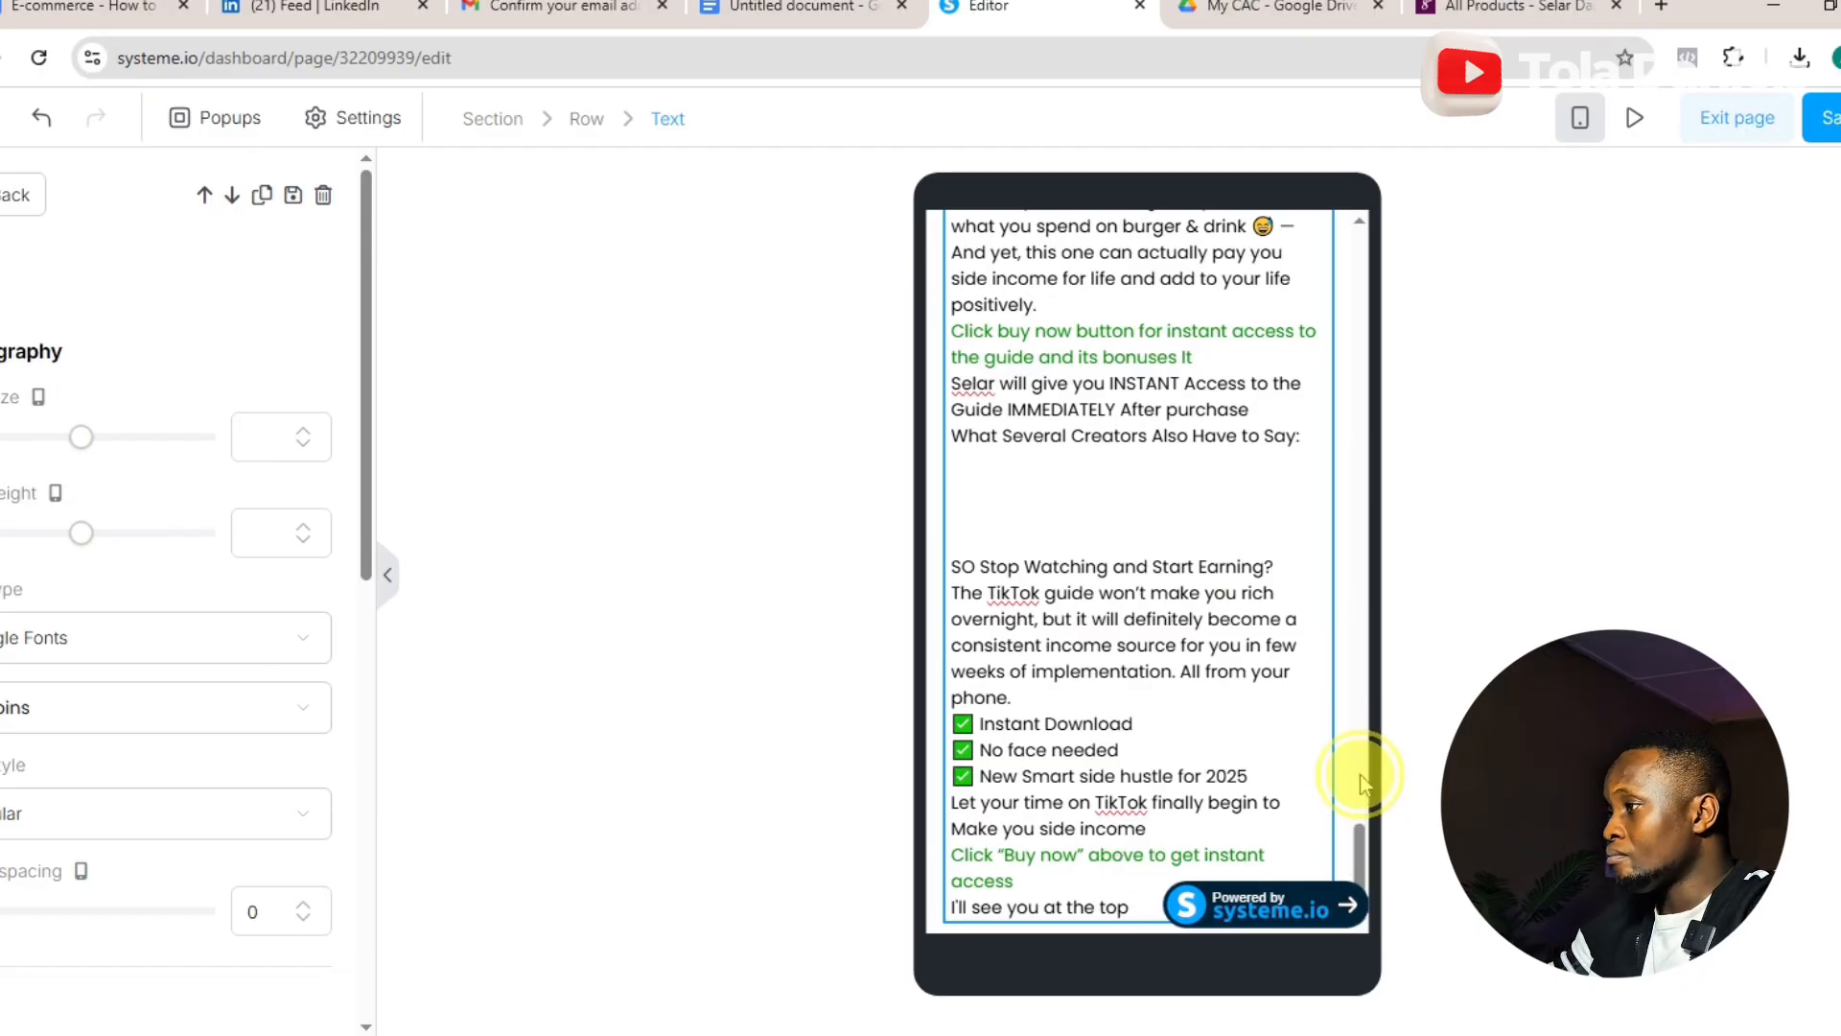
- Check the profile screenshot's position in the Google Docs document and add two image elements below "how busy you days are." in the systeme.io editor
drag(1360, 831, 1361, 716)
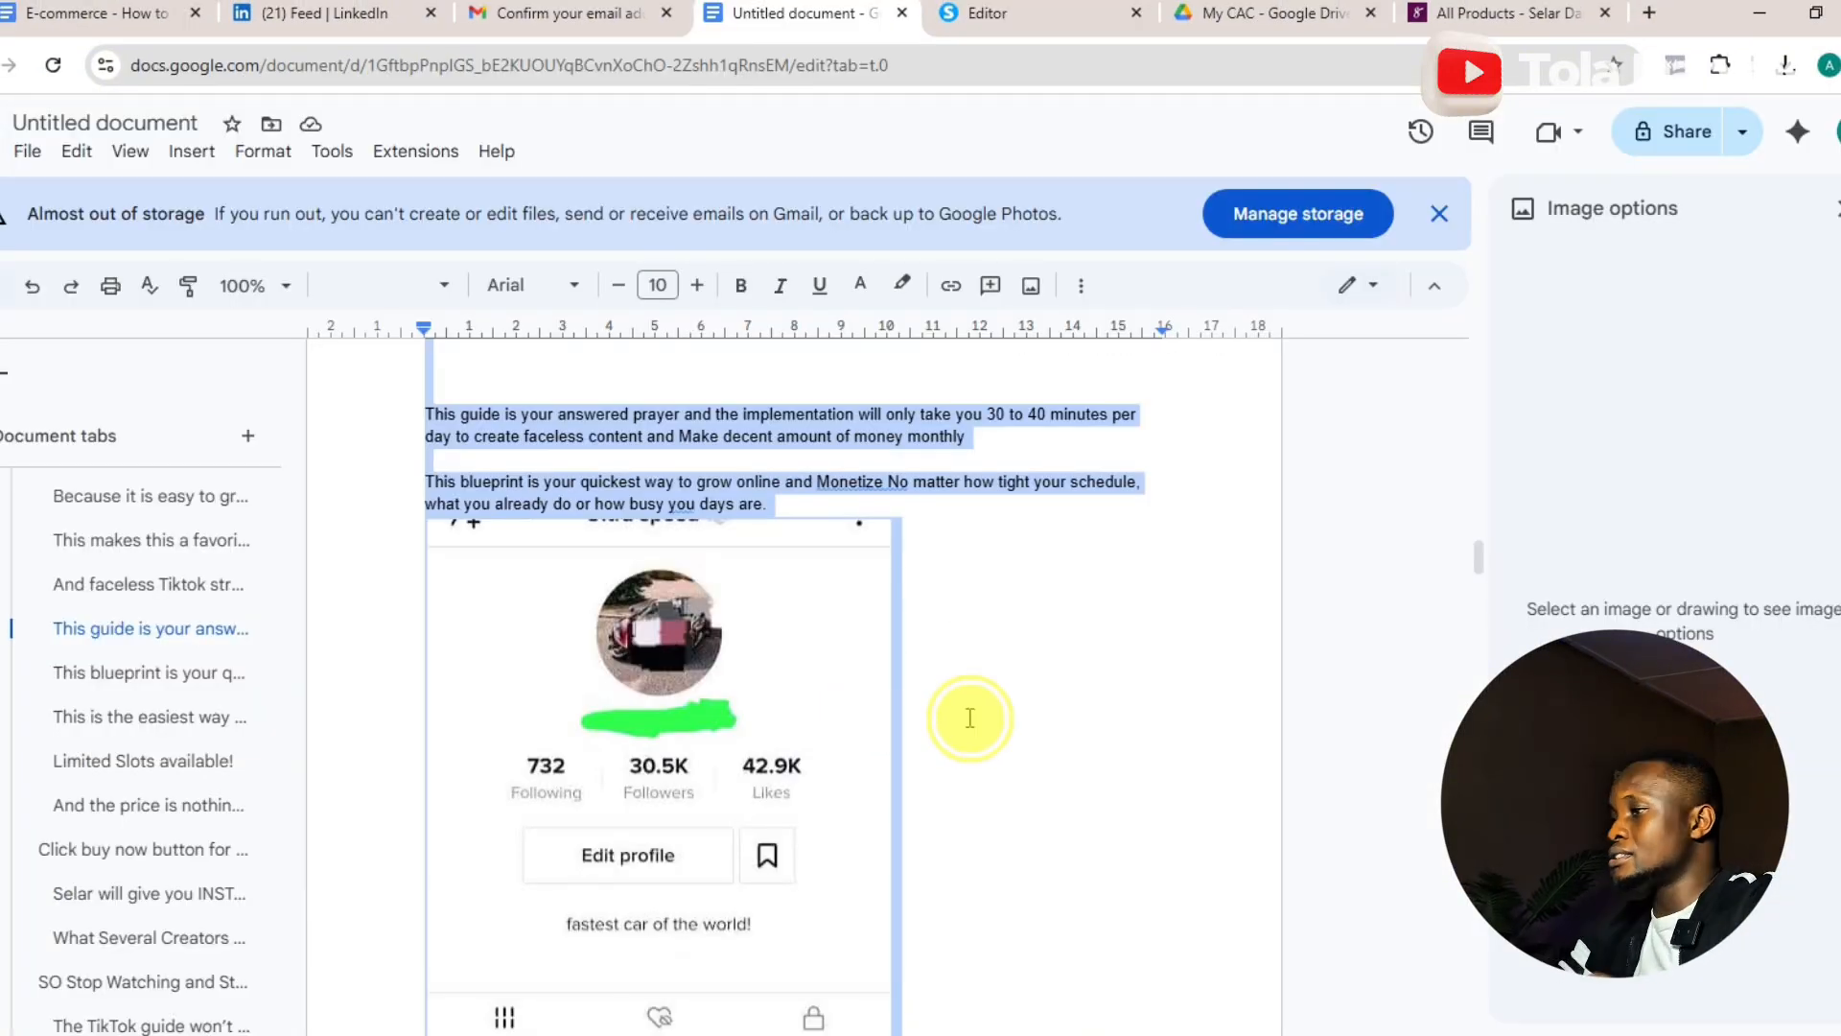
click(970, 717)
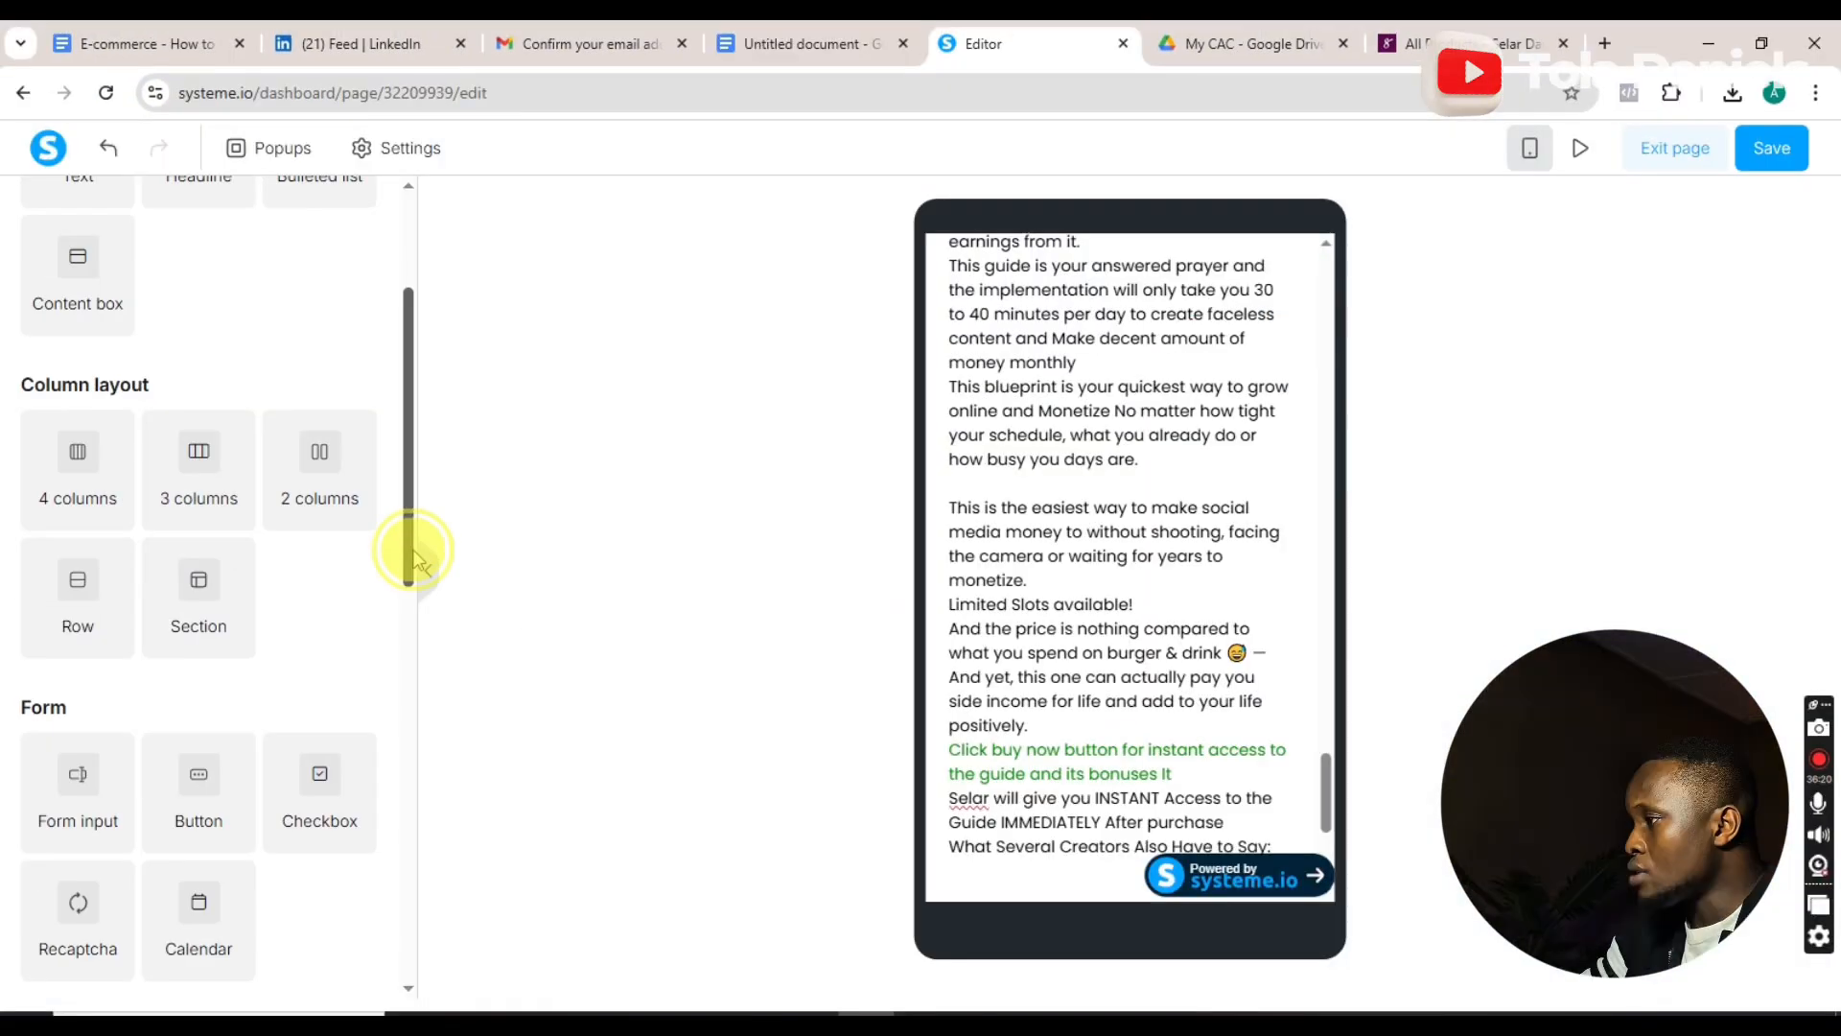
drag(412, 556, 415, 638)
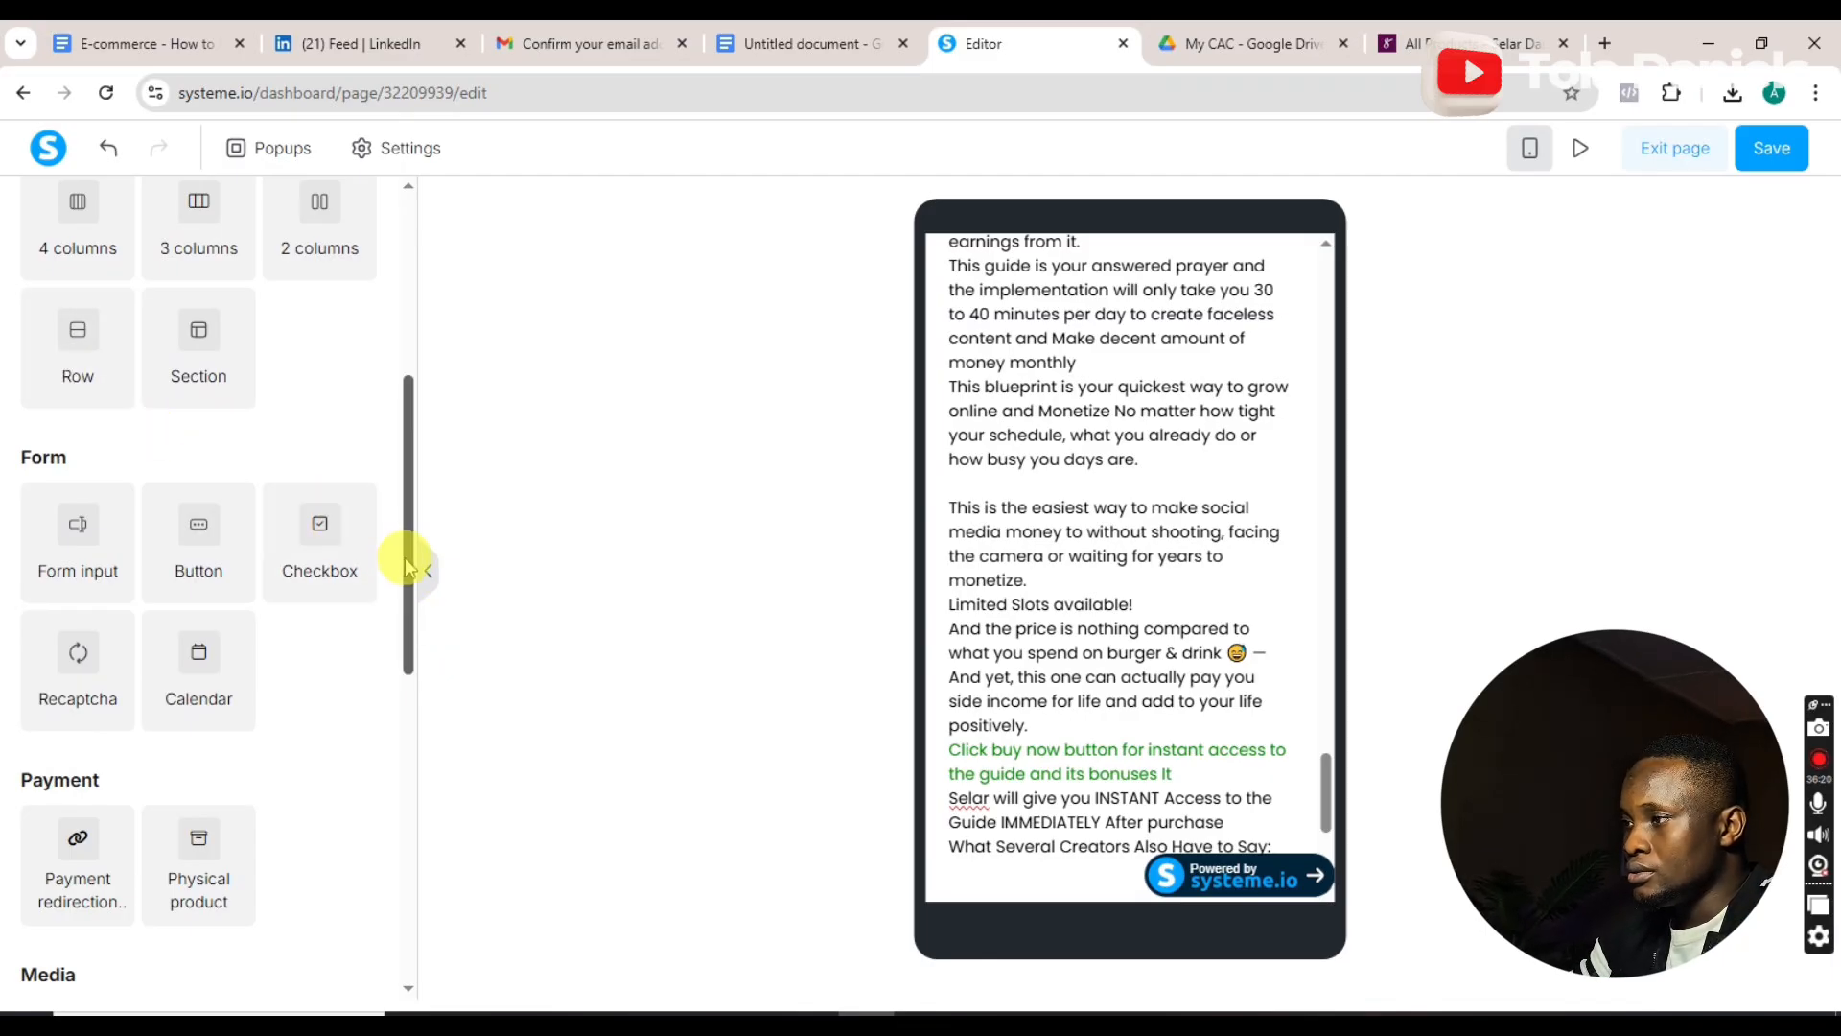
drag(410, 563, 415, 658)
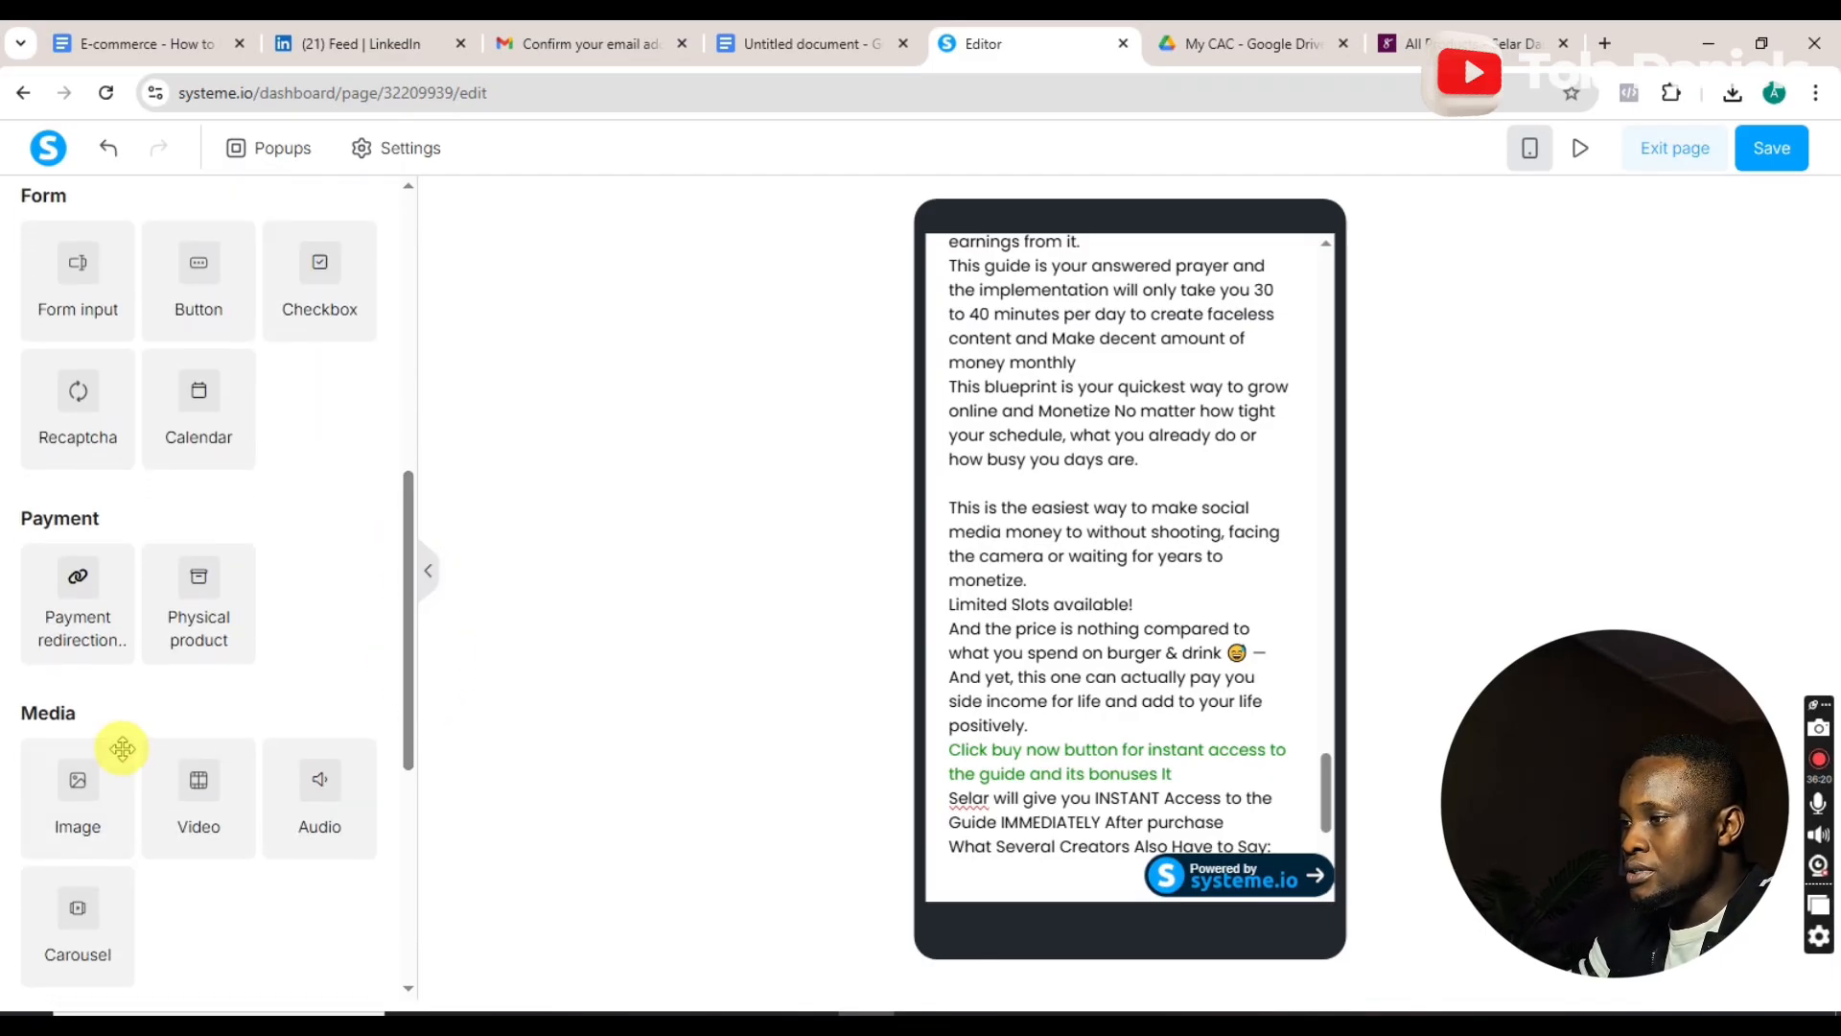
drag(107, 786, 1064, 456)
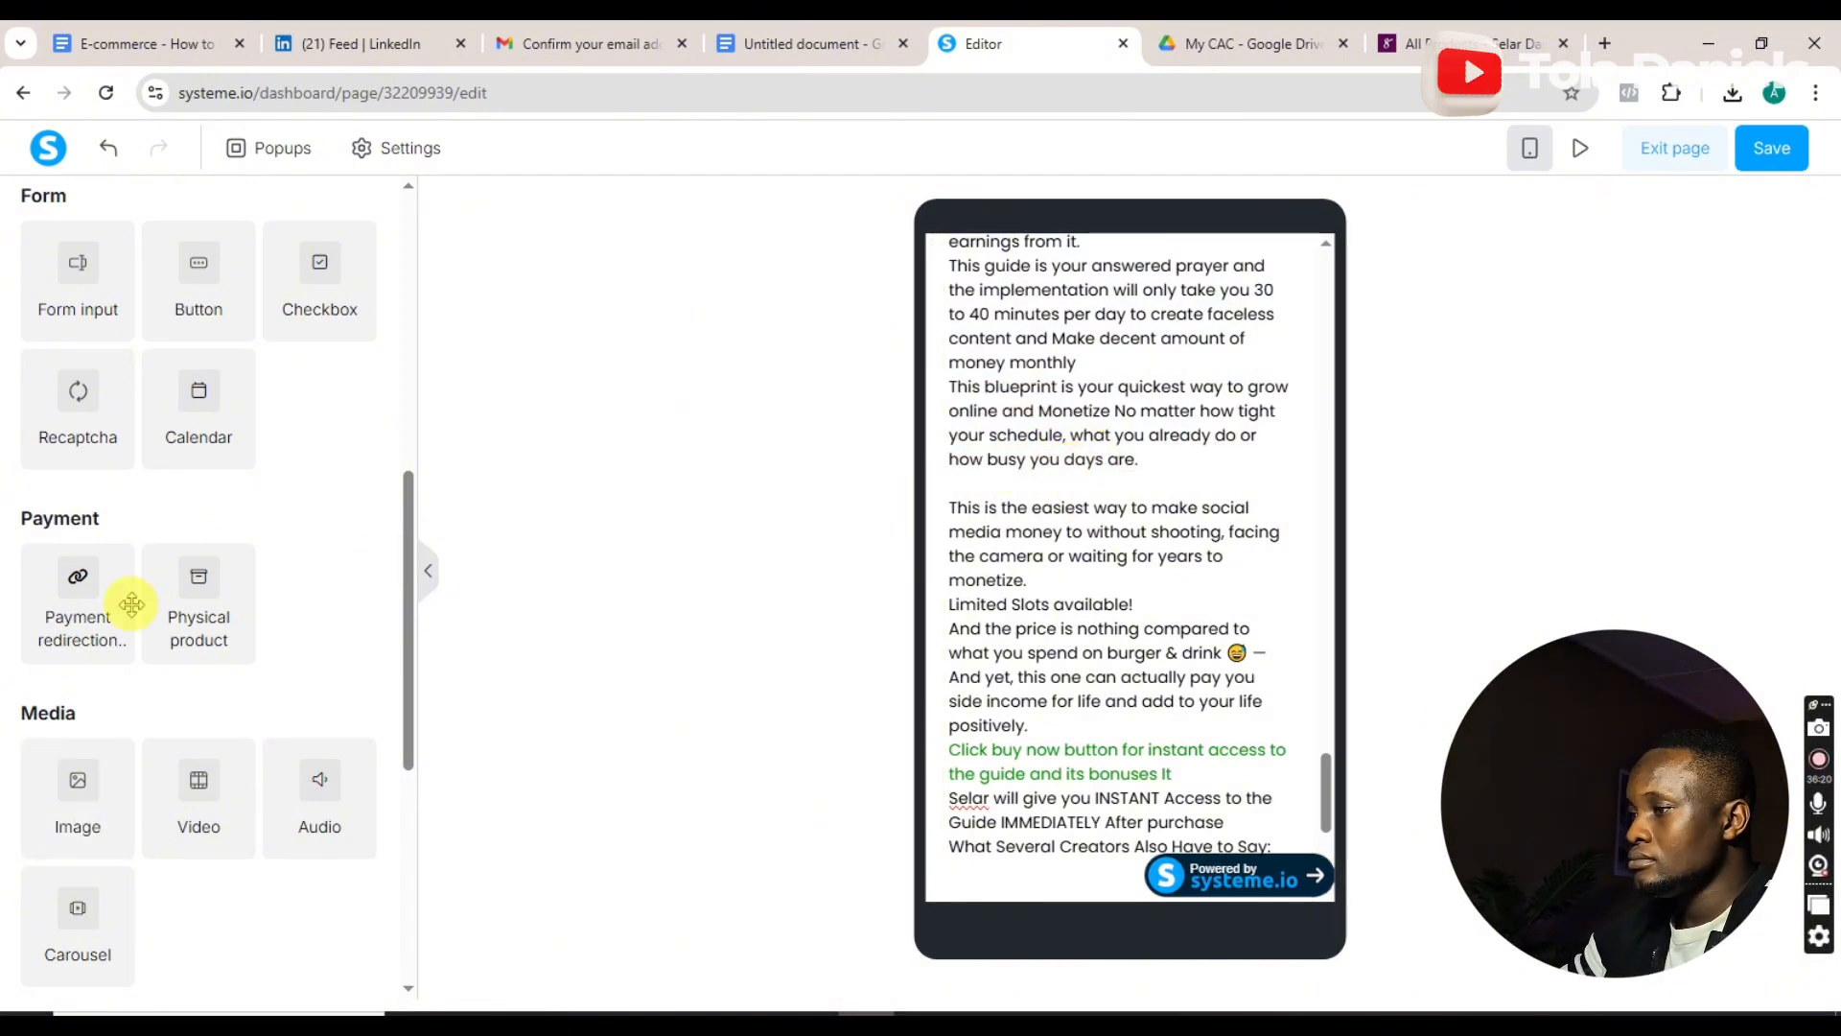
drag(129, 780, 1045, 447)
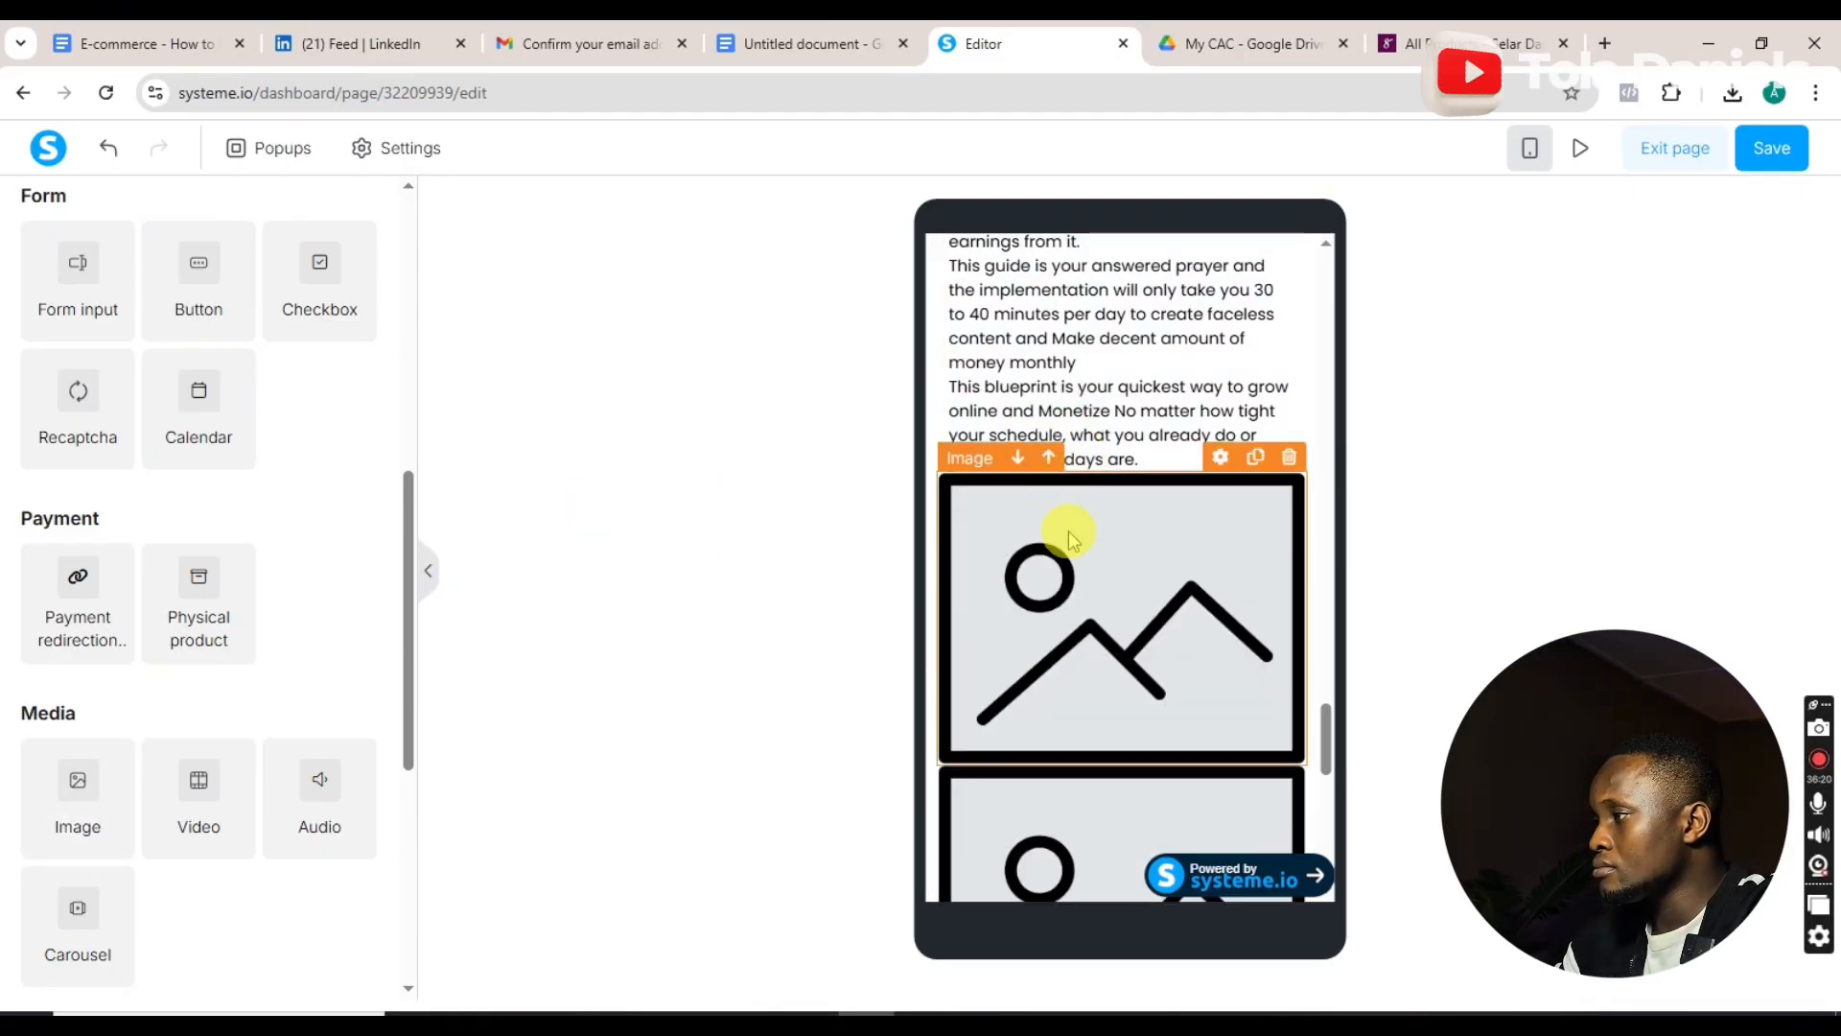
- Upload the downloaded proof11.jpg into the first empty image element below "how busy you days are." and insert it
drag(1329, 727, 1332, 746)
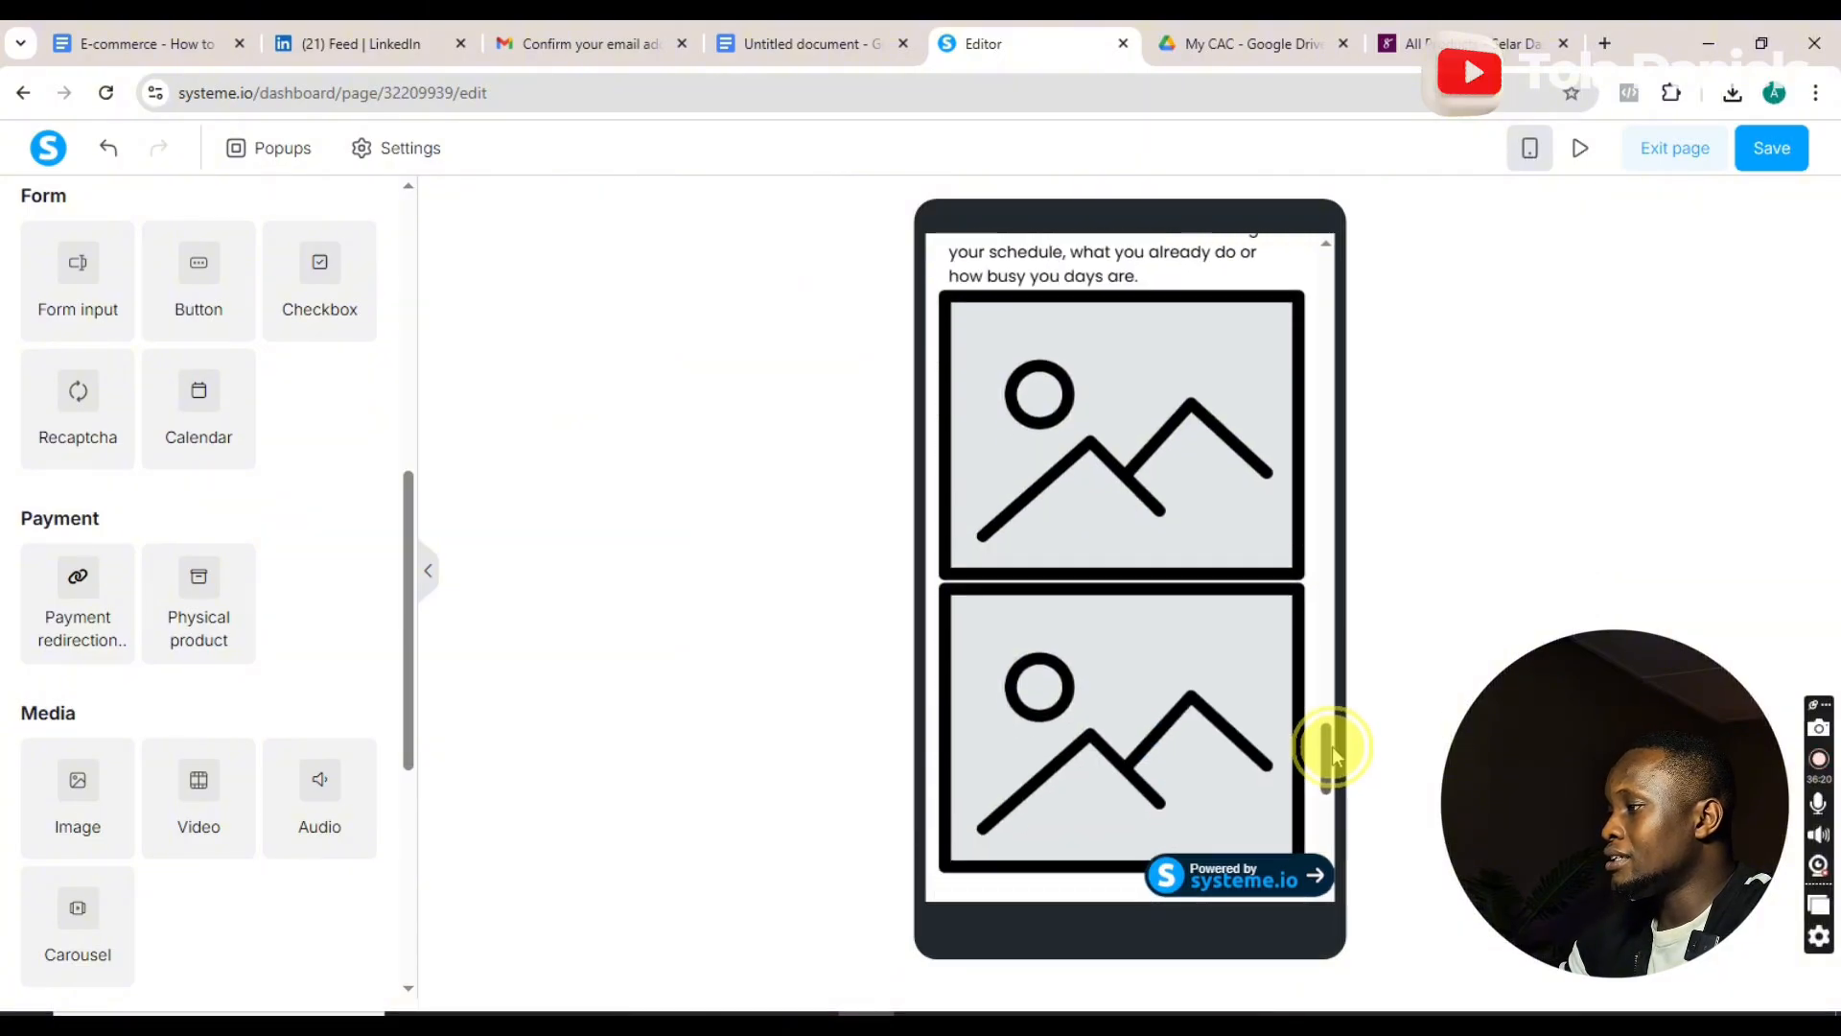
click(1131, 467)
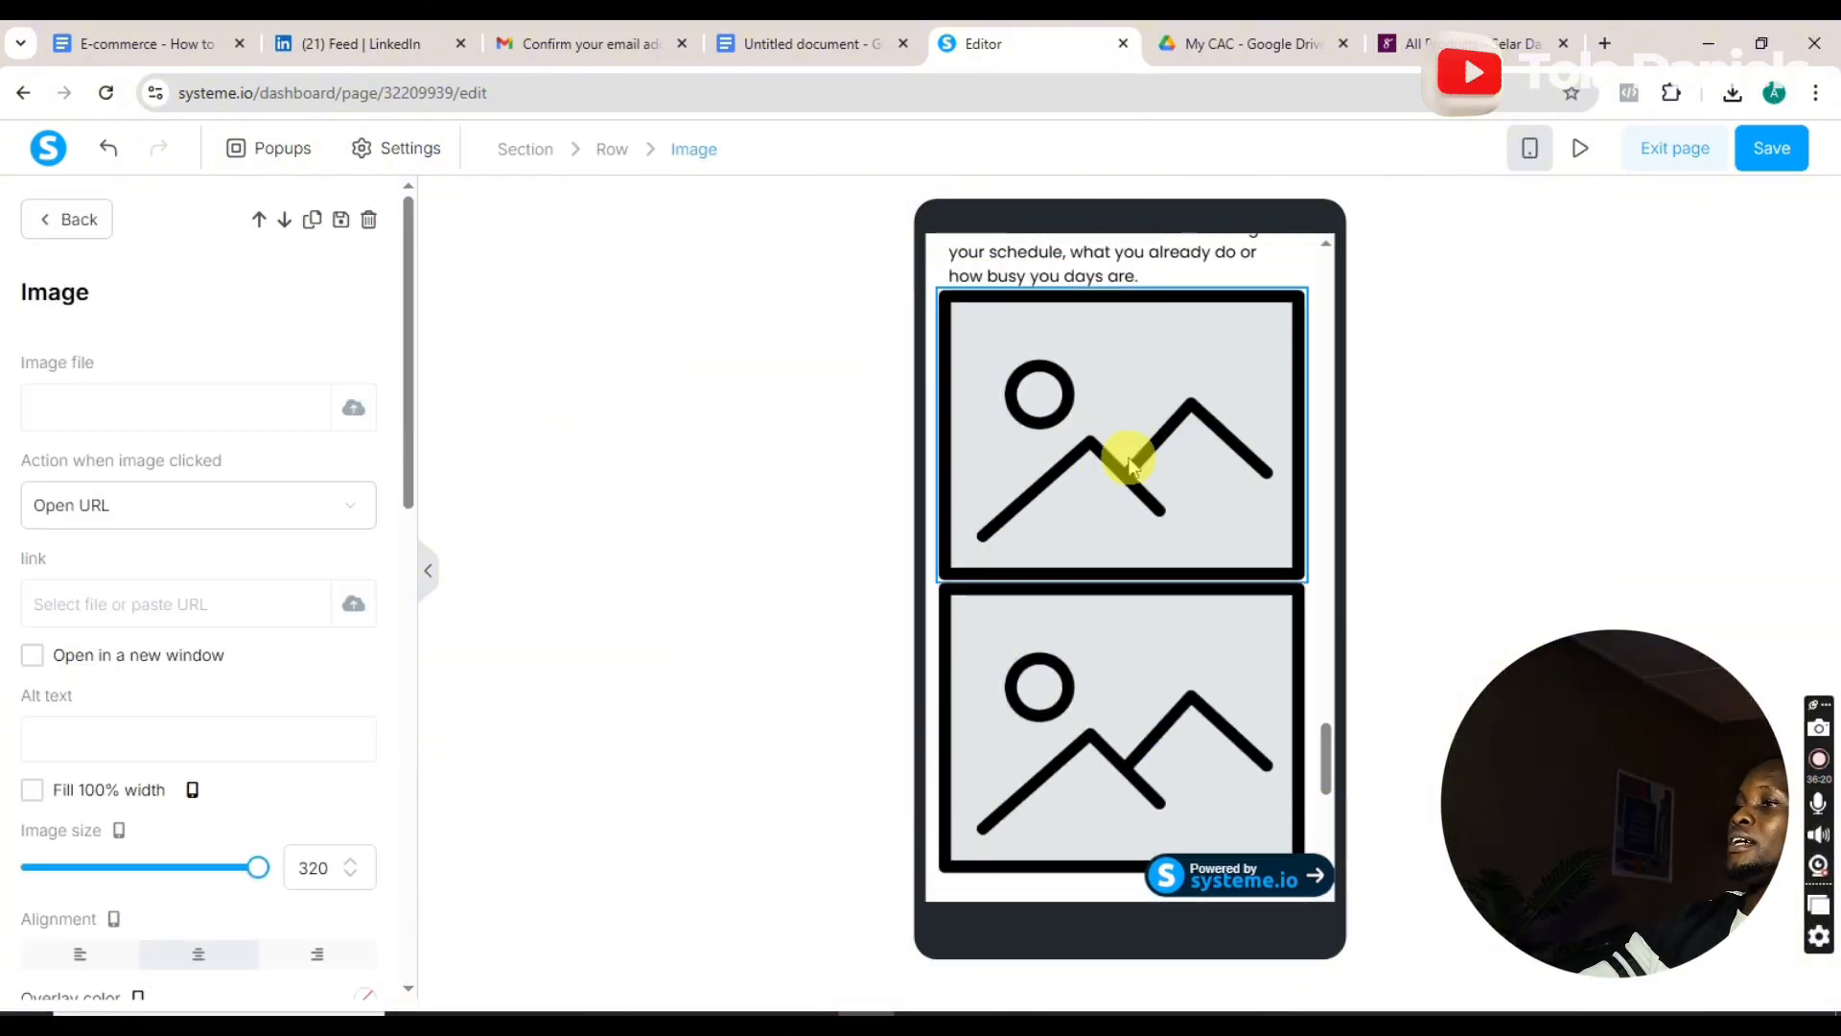
click(354, 413)
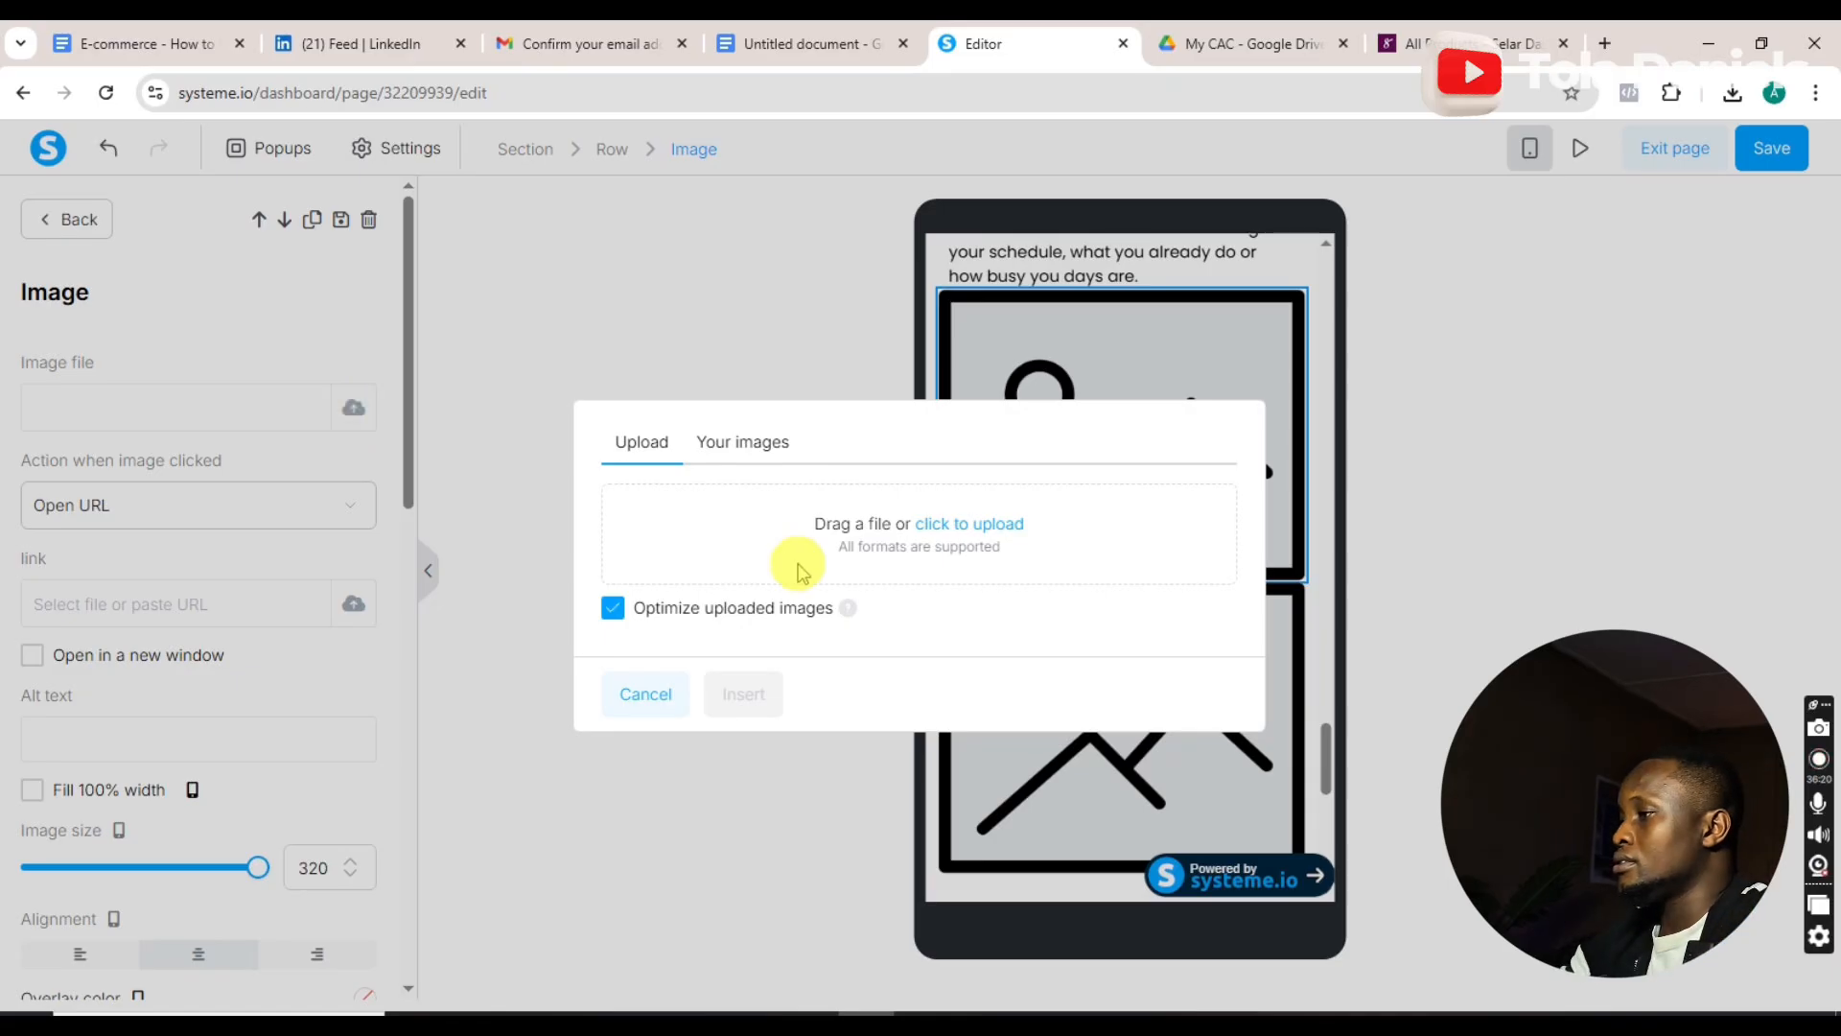
click(1733, 95)
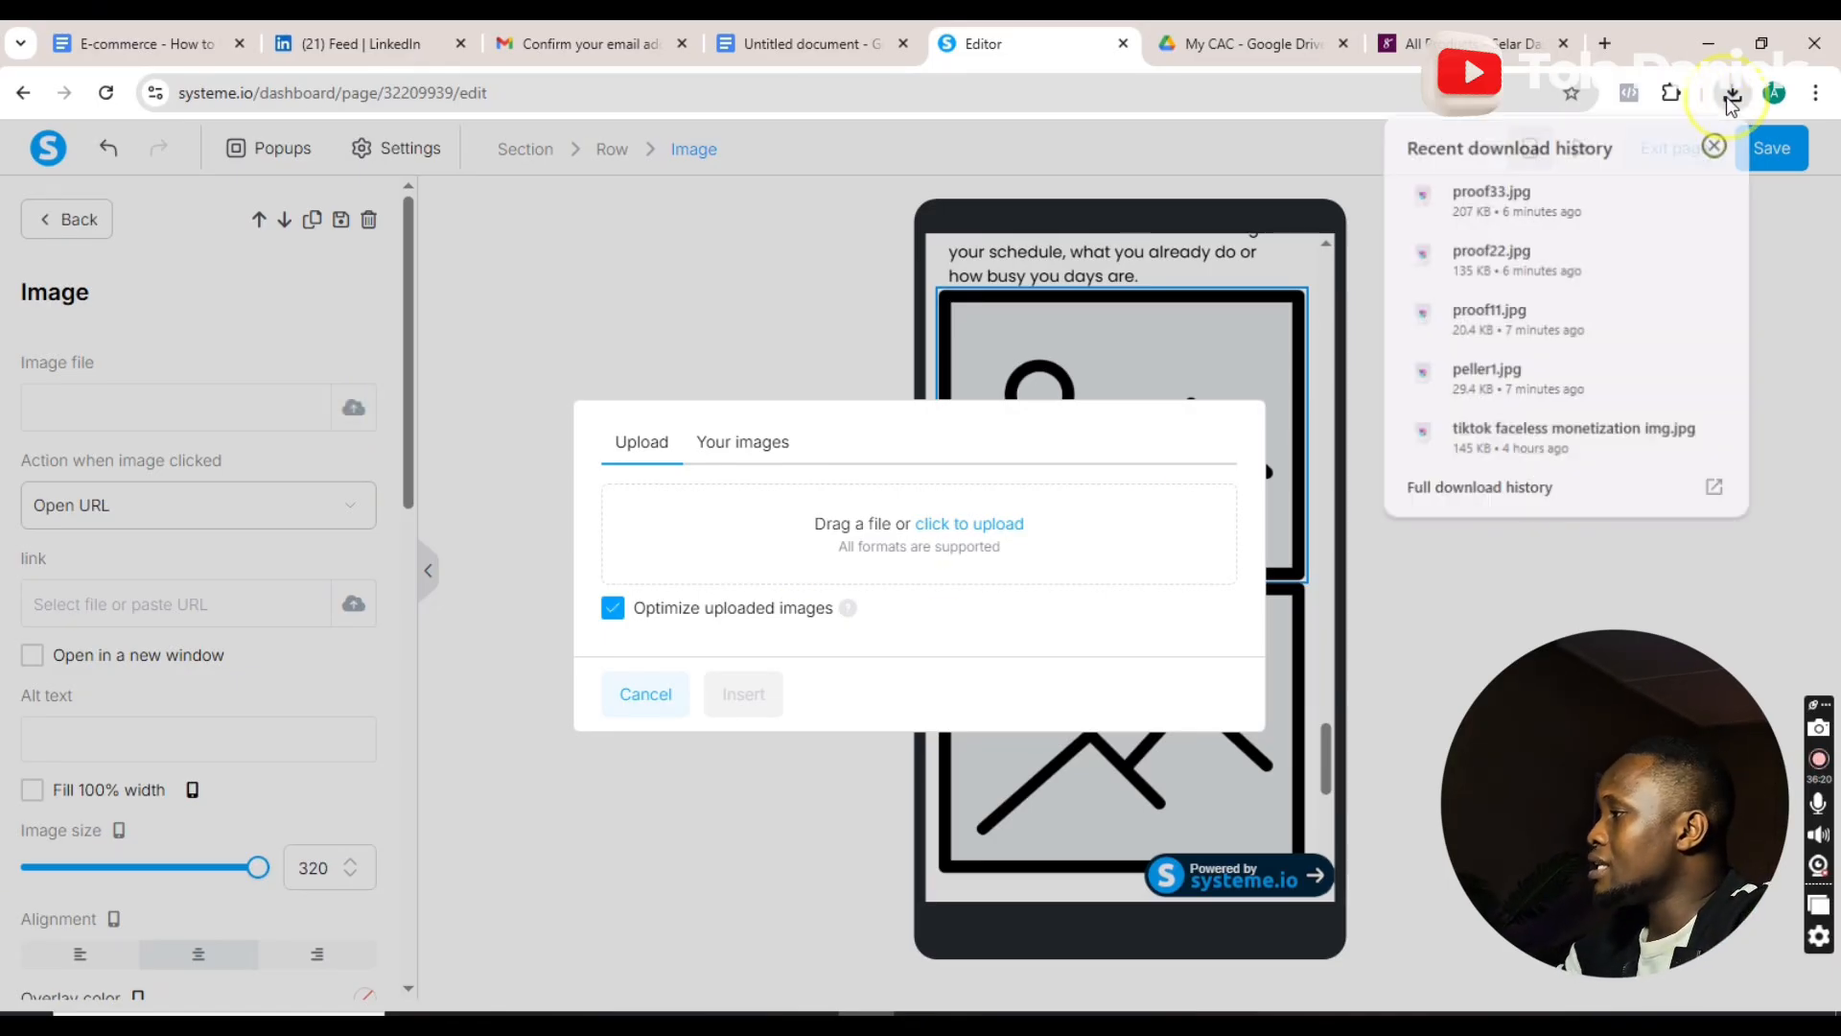
drag(1467, 314, 1007, 566)
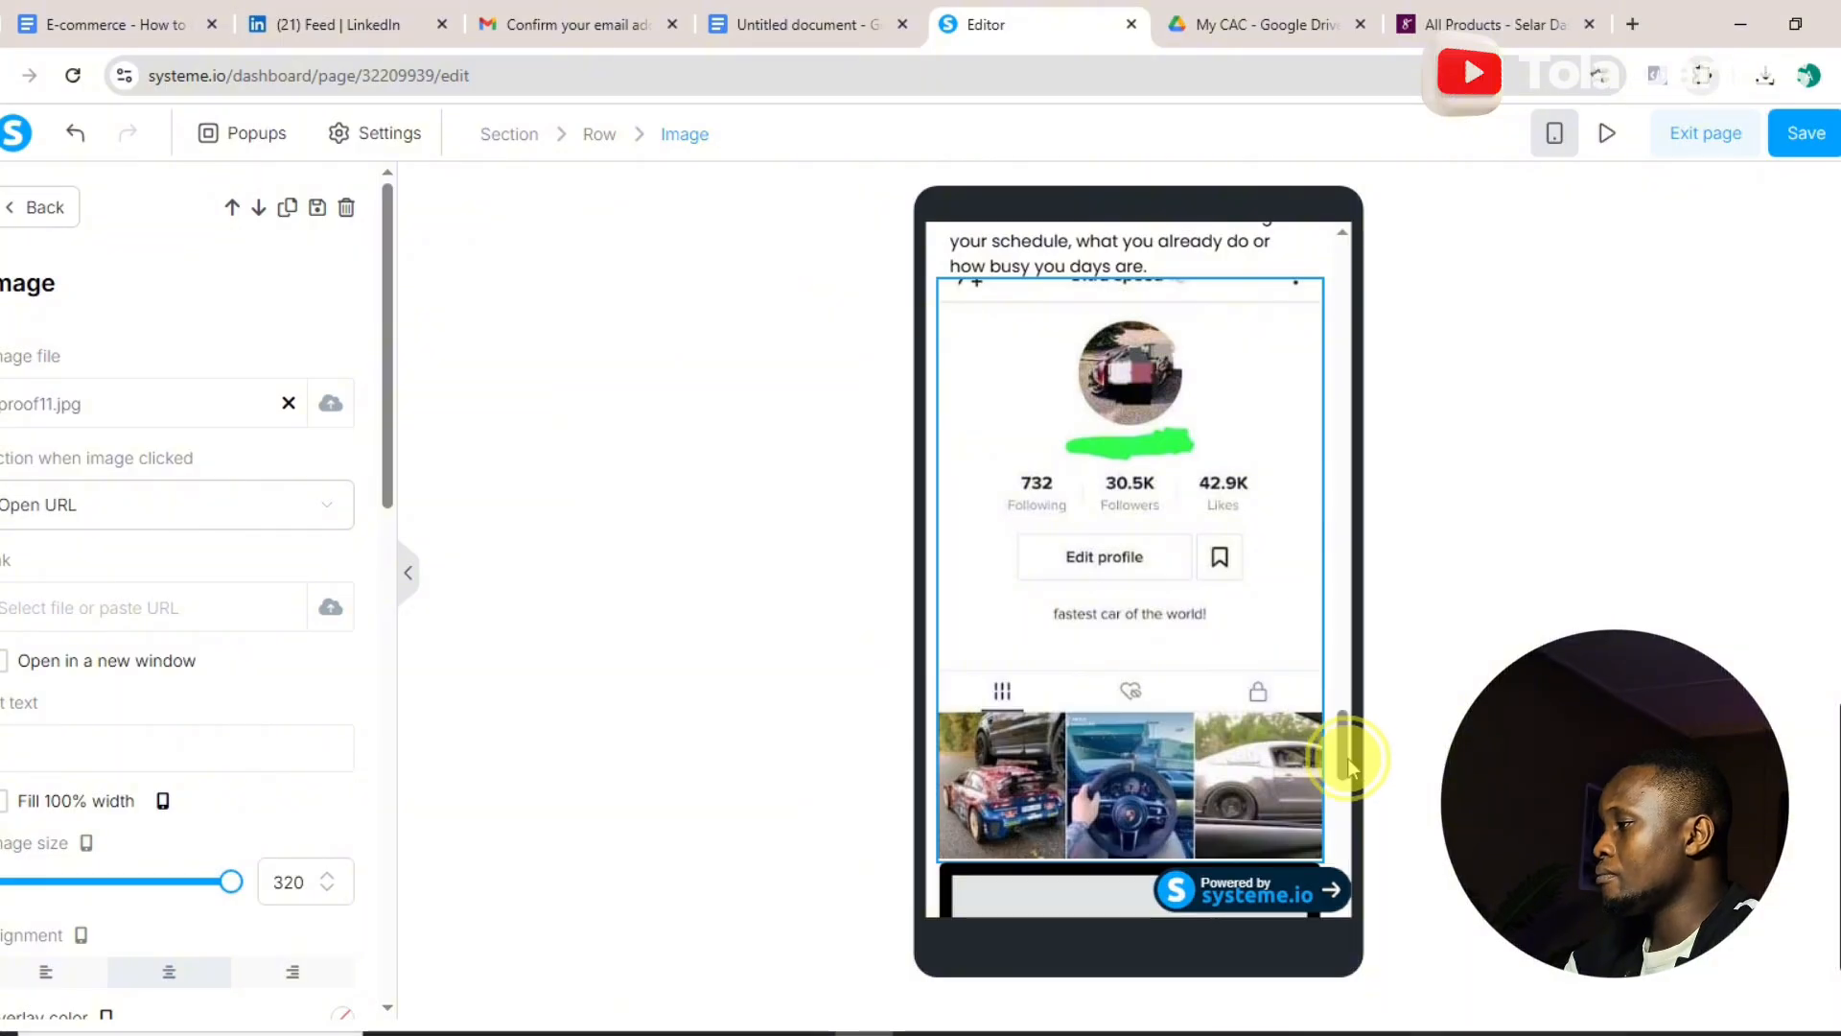
- Move the remaining empty image element down below the "This is the easiest way" text block
click(1334, 796)
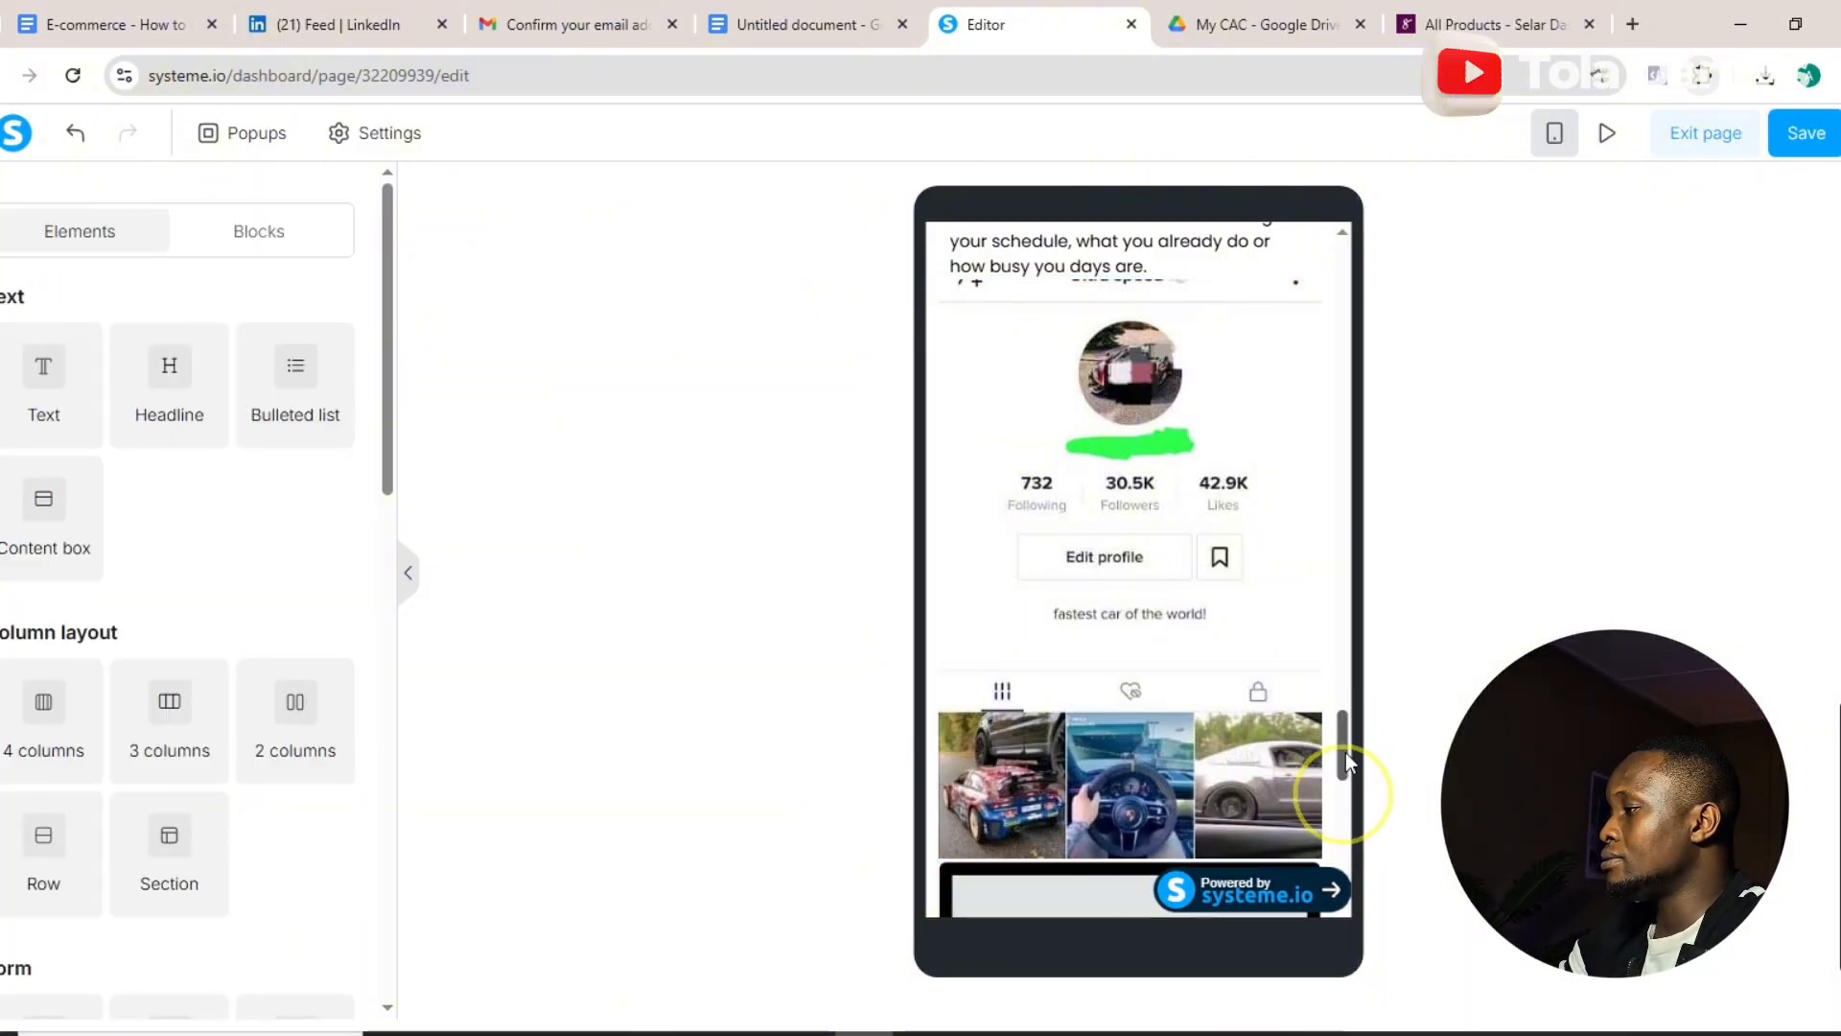
drag(1344, 744, 1345, 777)
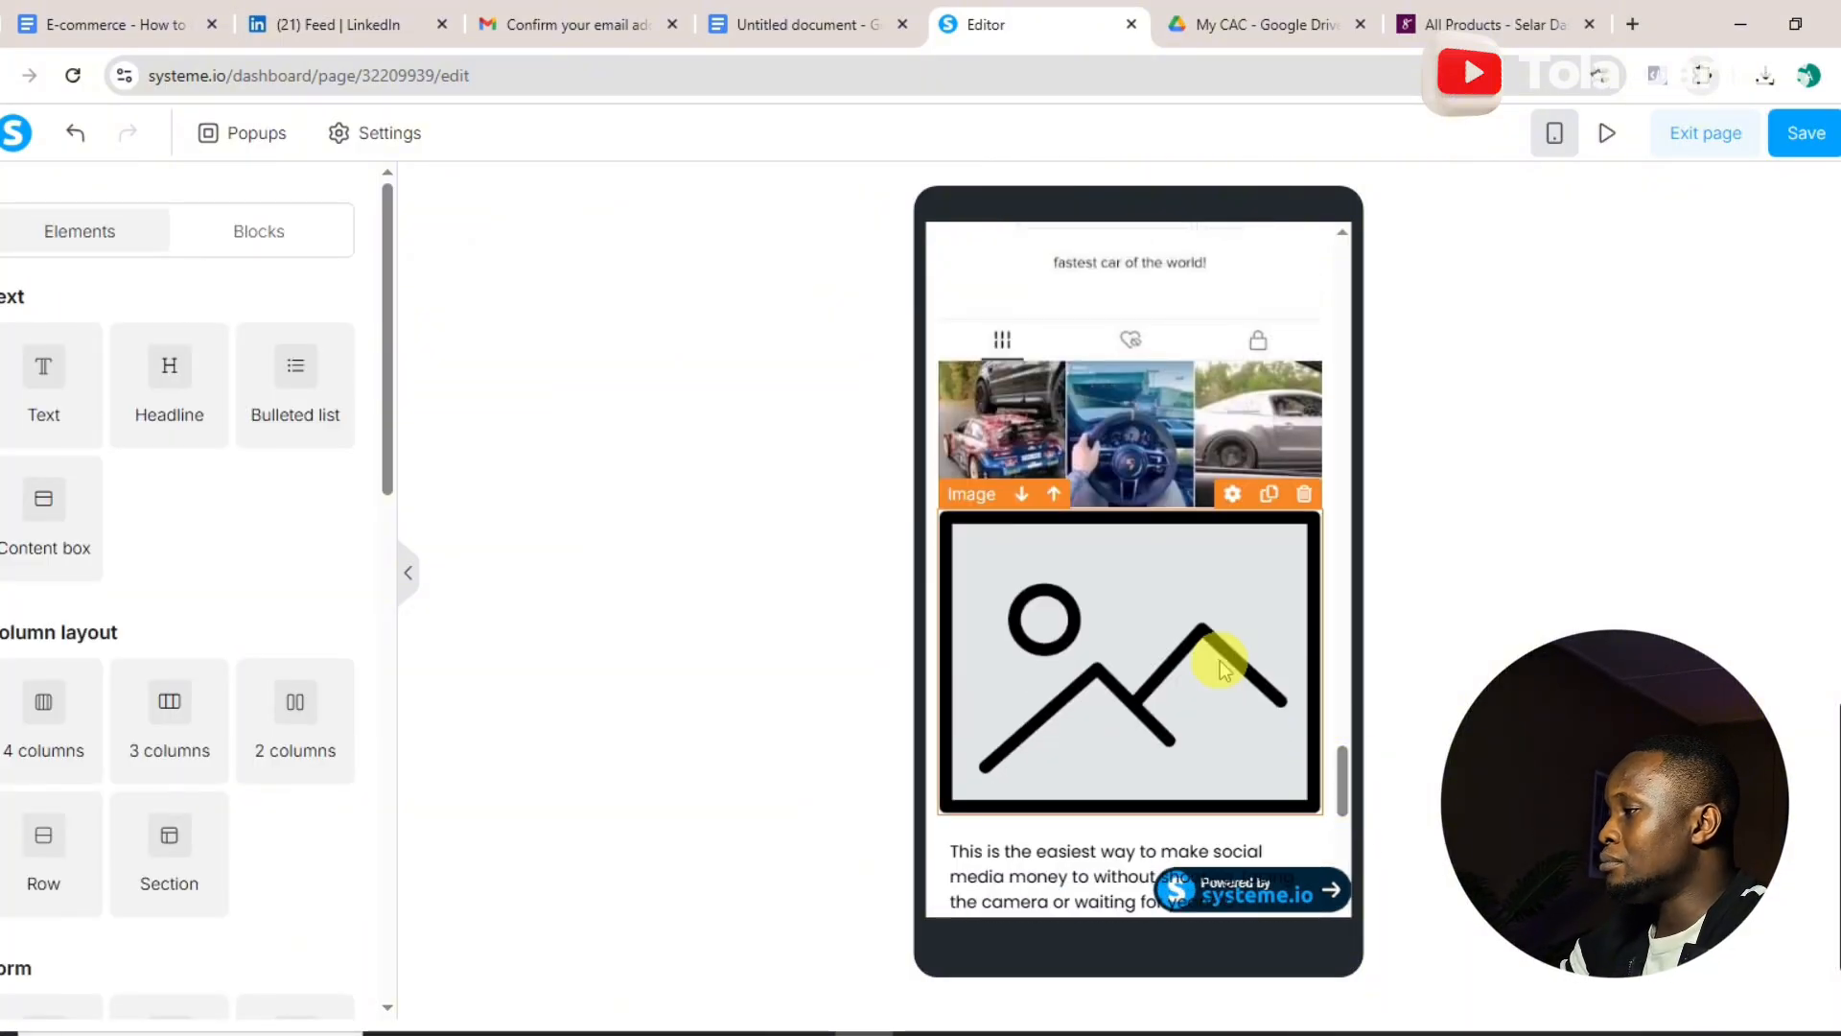
click(1023, 495)
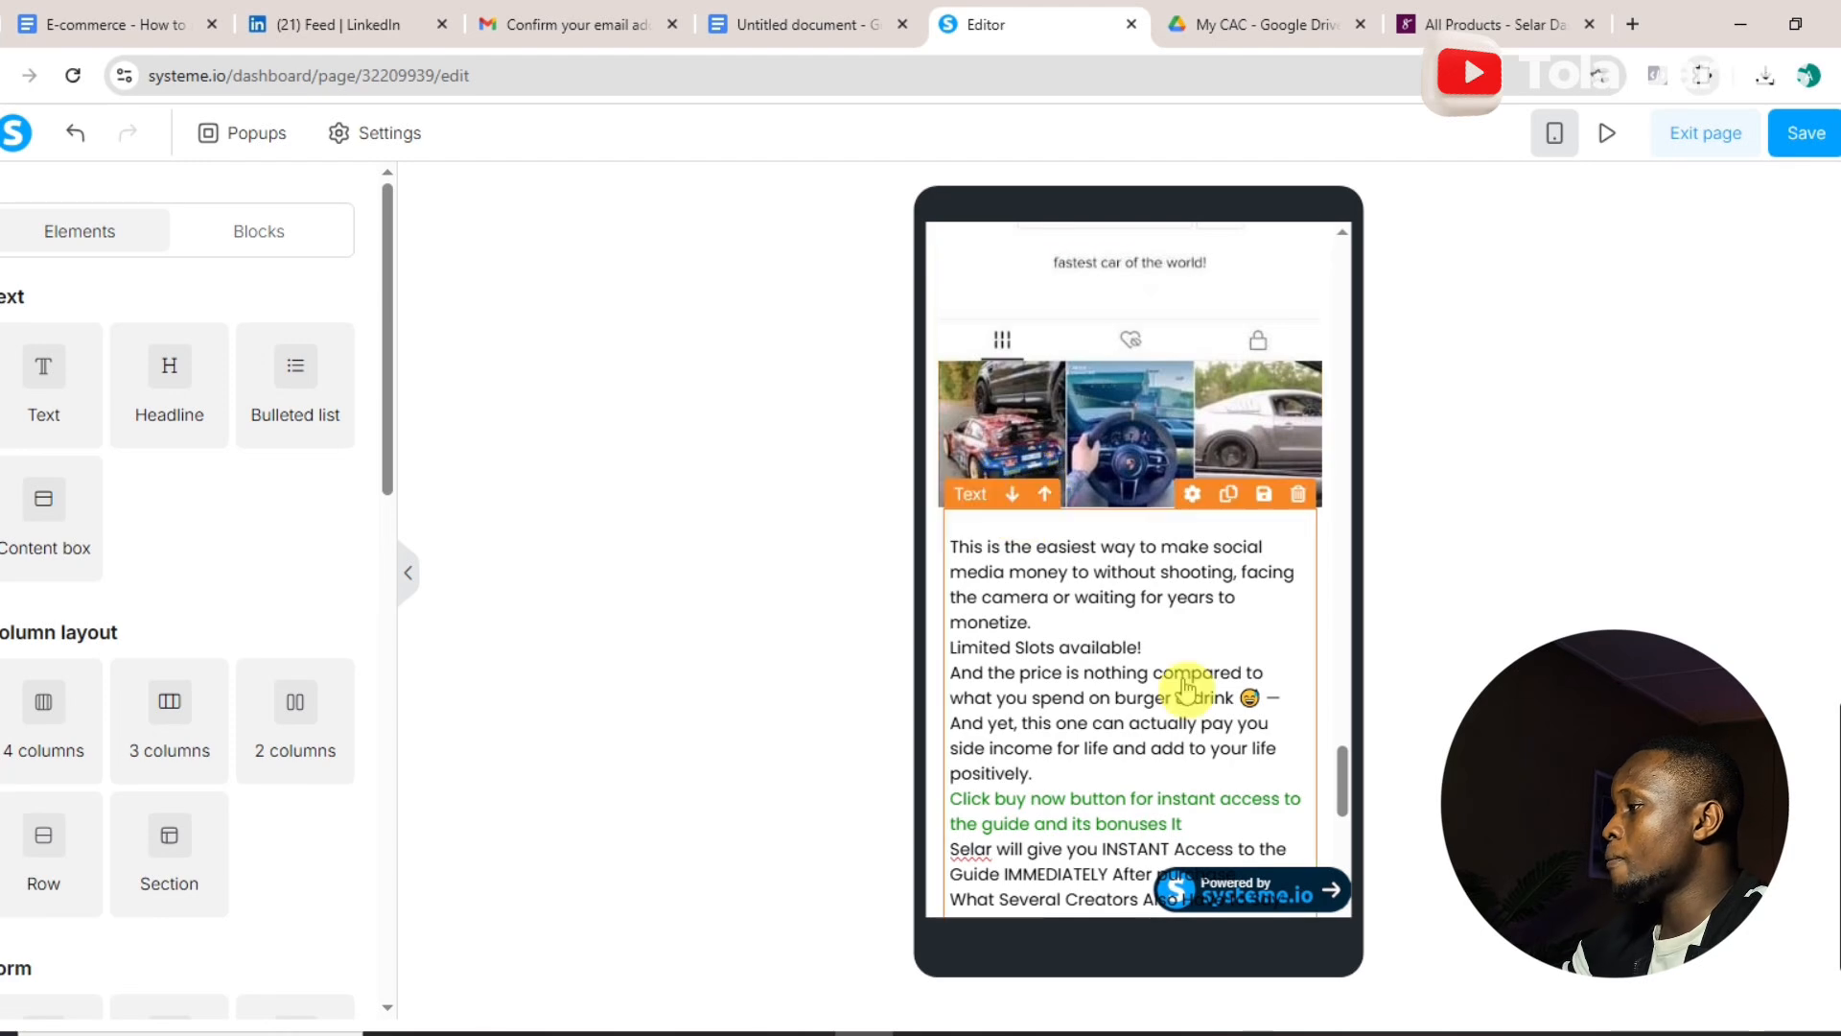
- Compare the section around "What Several Creators Also Have to Say:" in the Google Docs document with the page in the systeme.io editor
mouse_move(1349, 762)
mouse_down()
mouse_move(1343, 813)
mouse_move(1338, 780)
mouse_up()
click(813, 21)
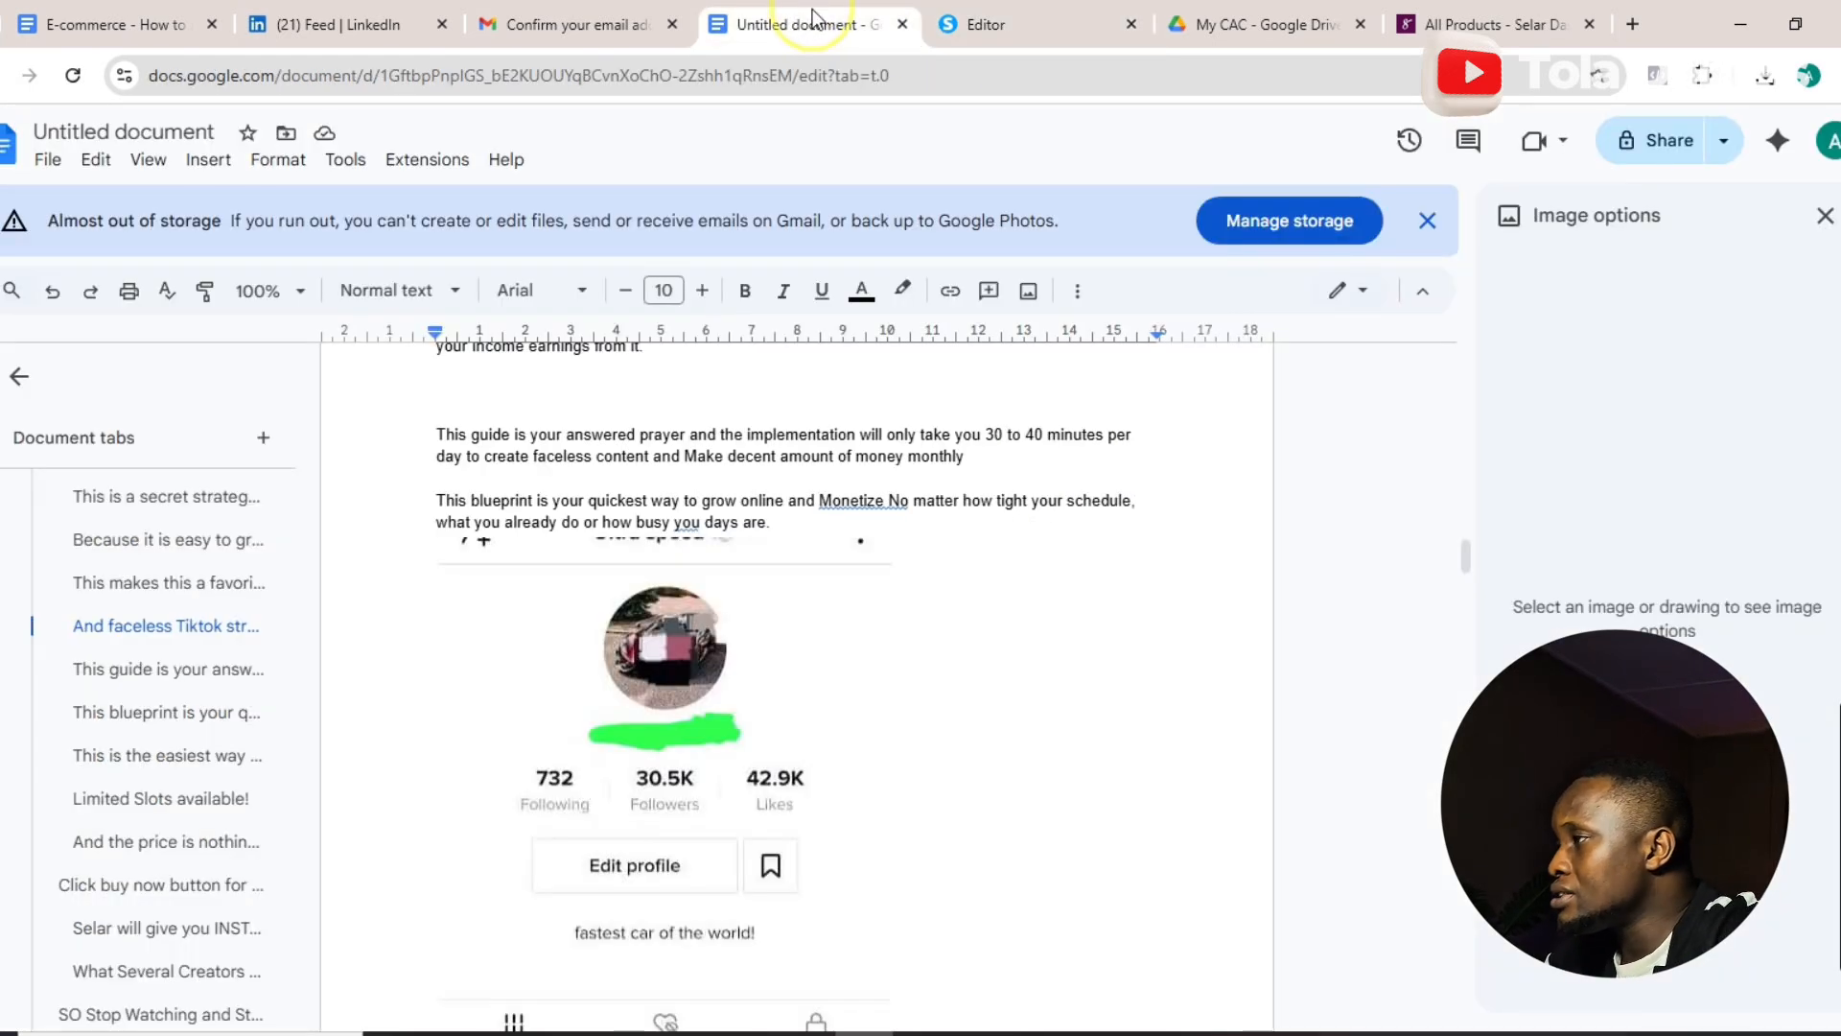
drag(1466, 558, 1457, 628)
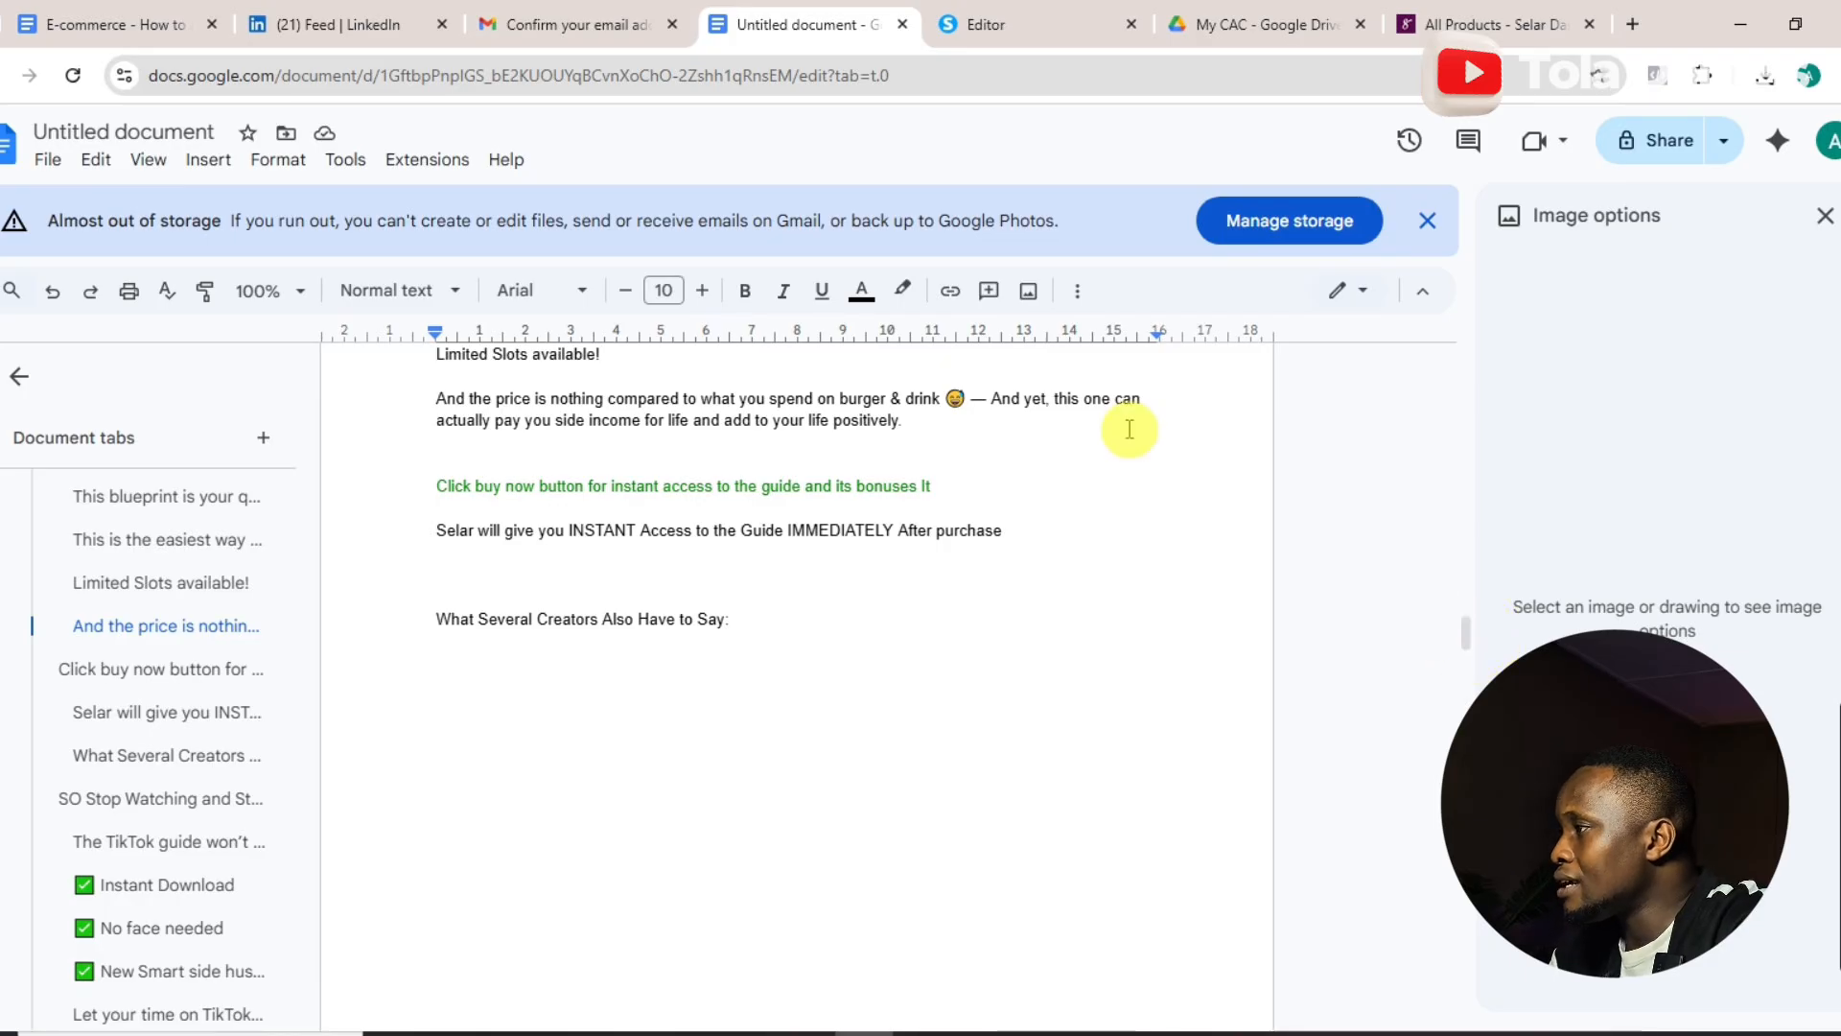
click(1003, 24)
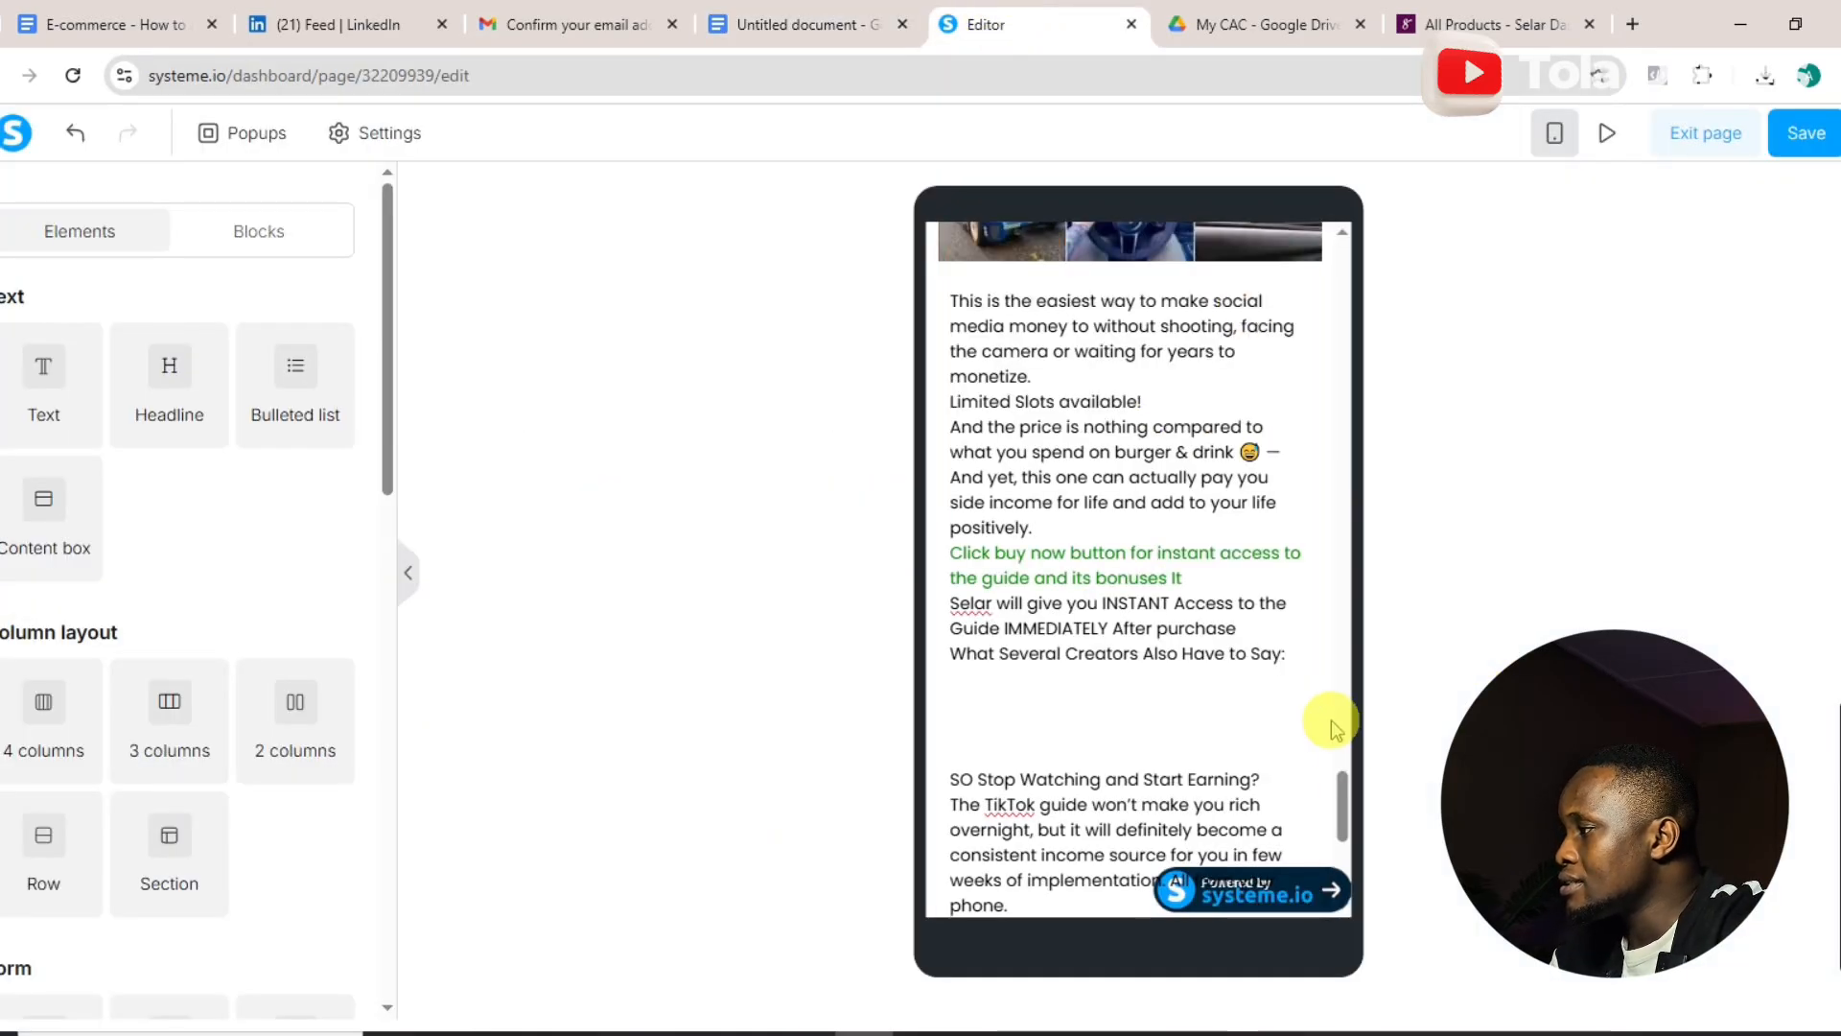
click(810, 24)
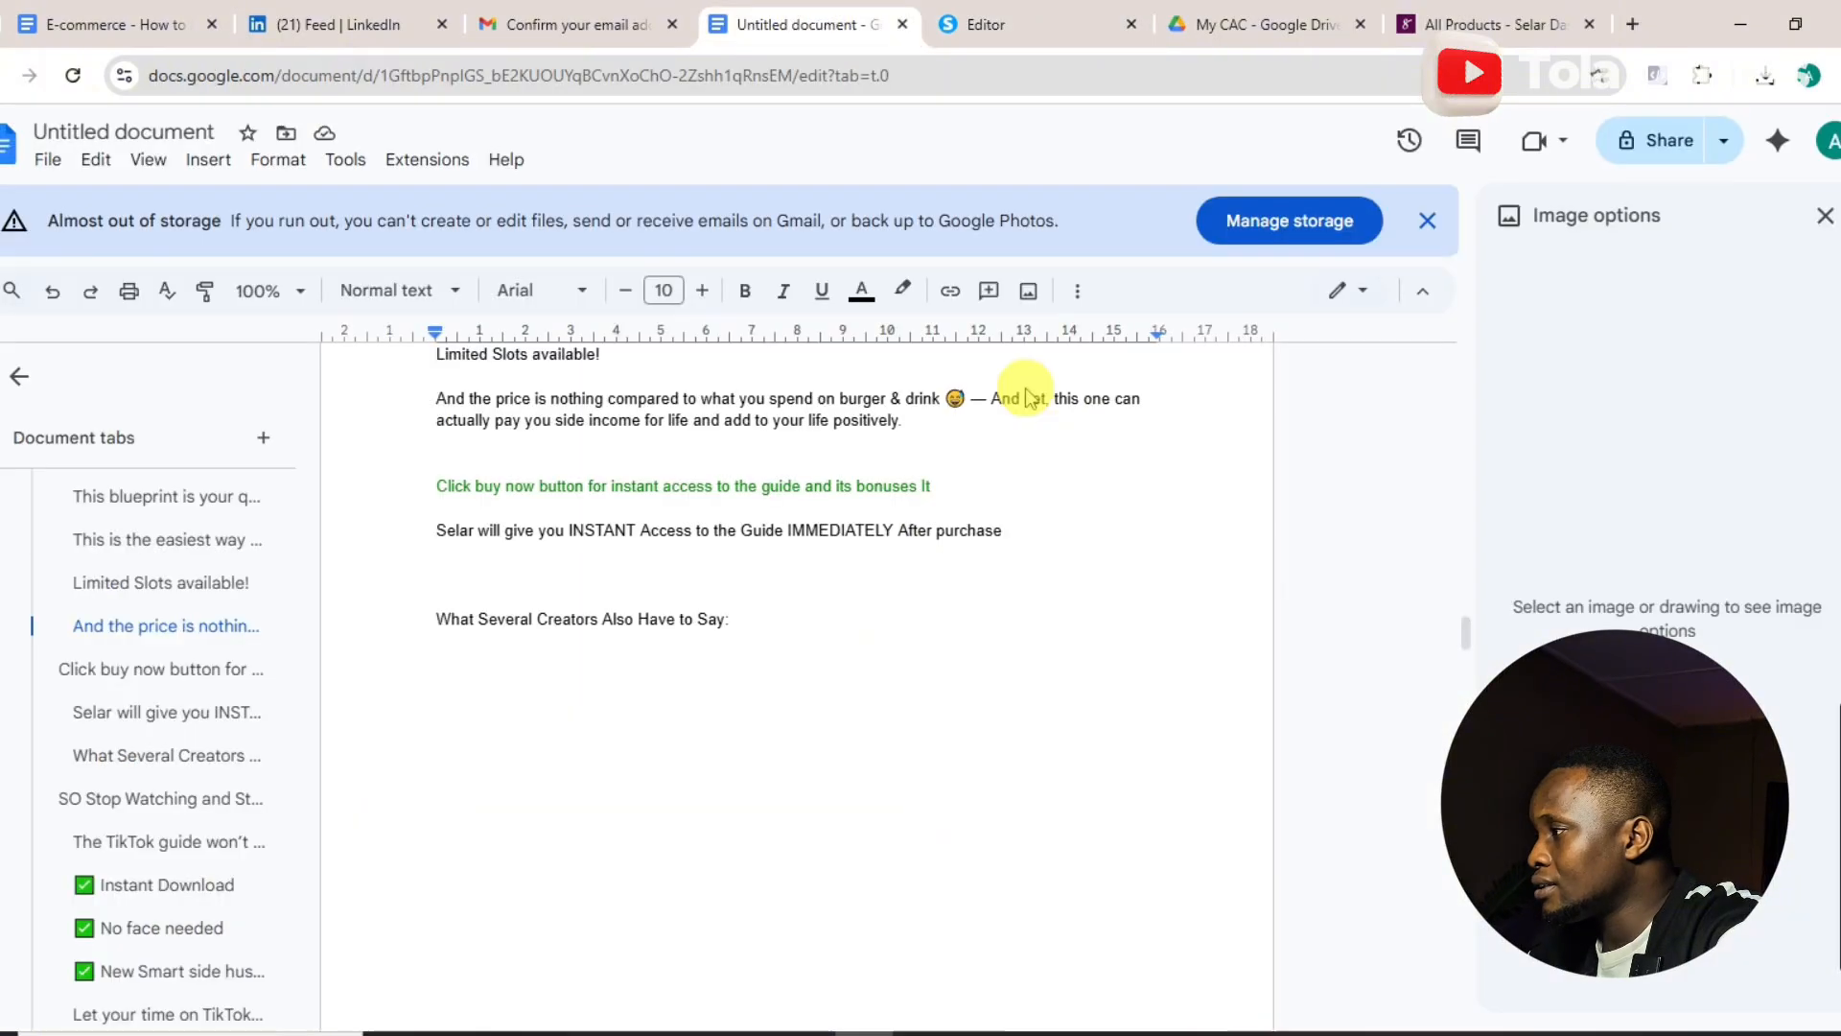
mouse_move(1469, 635)
mouse_down()
mouse_move(1461, 568)
mouse_move(1471, 645)
mouse_up()
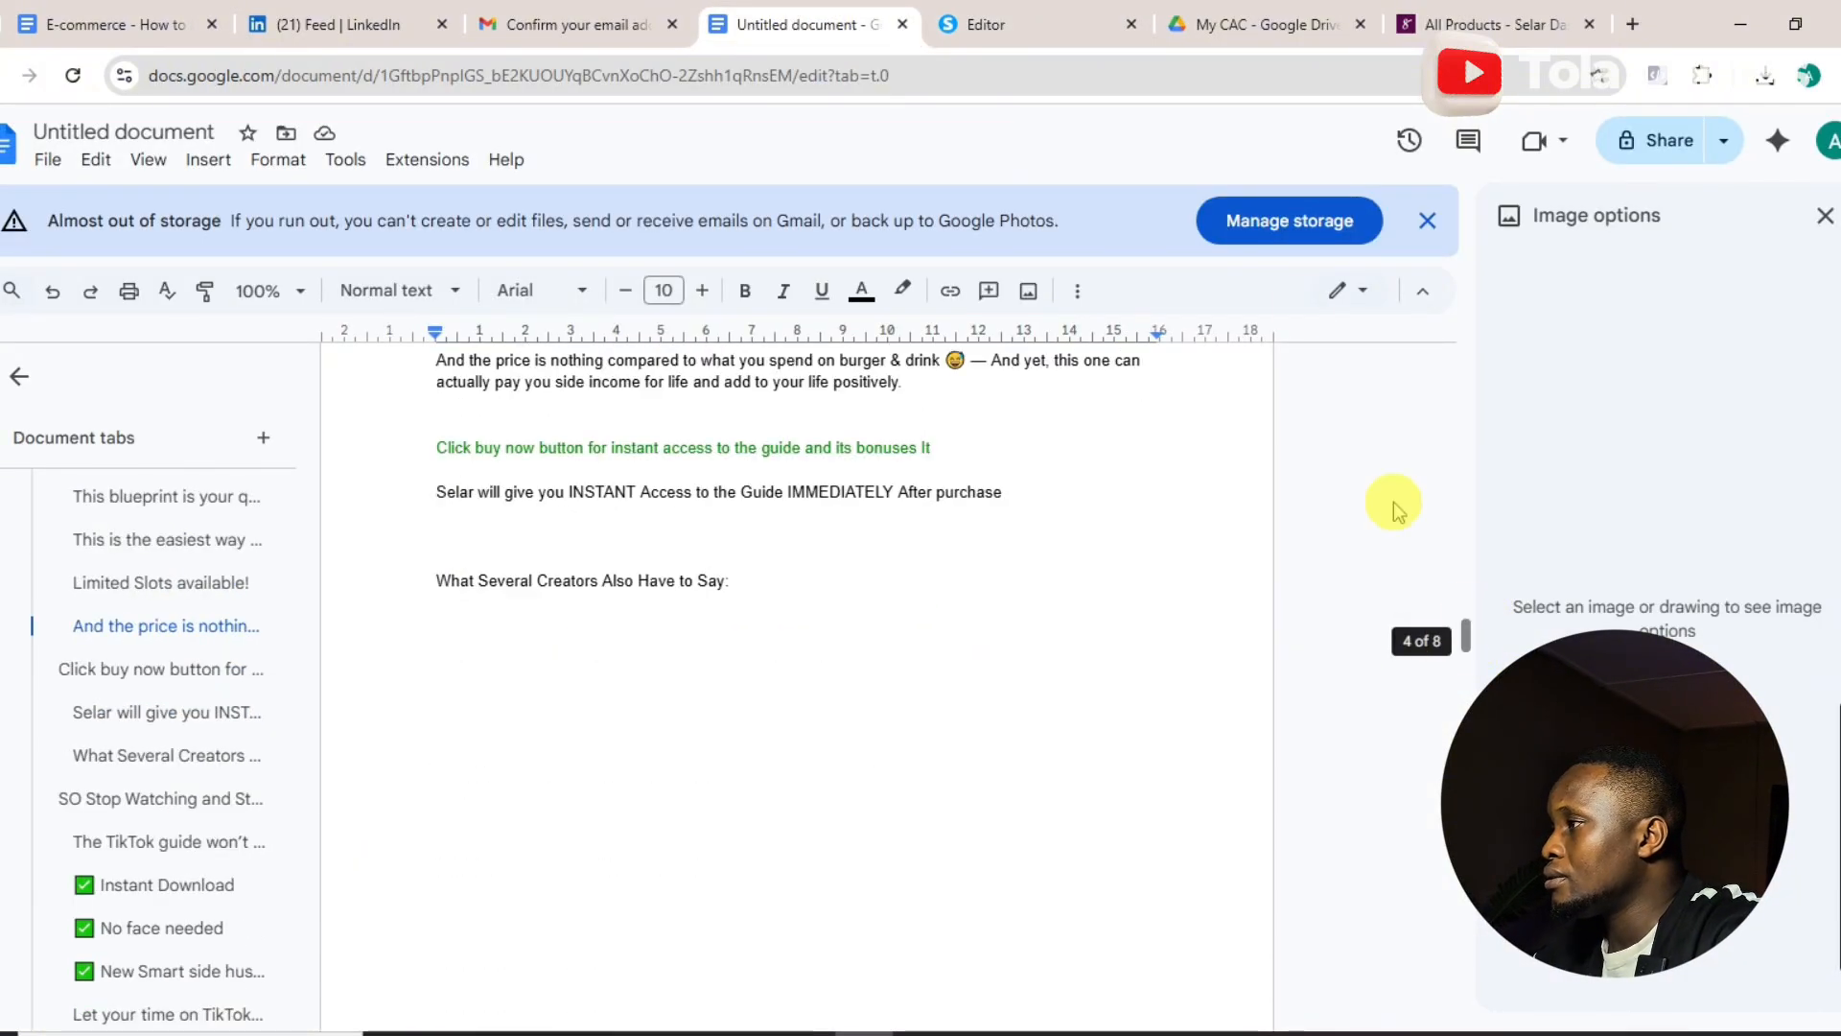
click(988, 22)
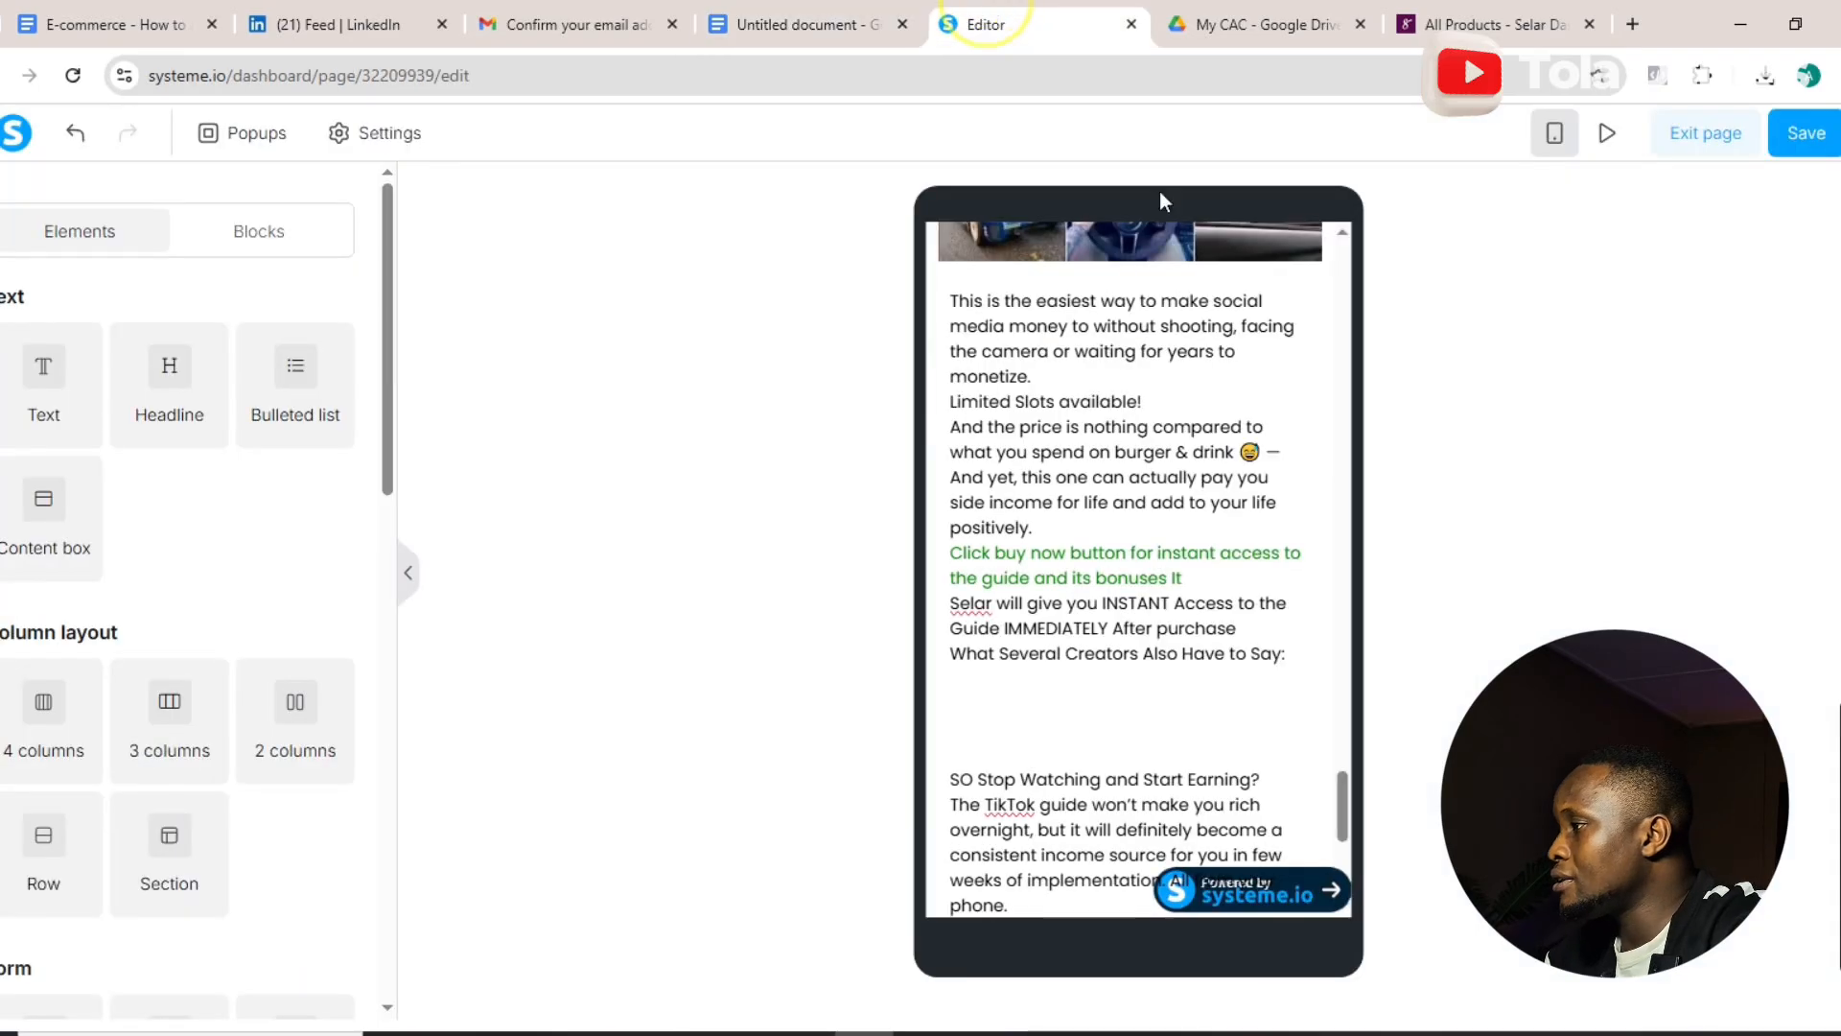
- Place the copy ending with "What Several Creators Also Have to Say:" in its own text block above the "This is the easiest way" block
click(1196, 735)
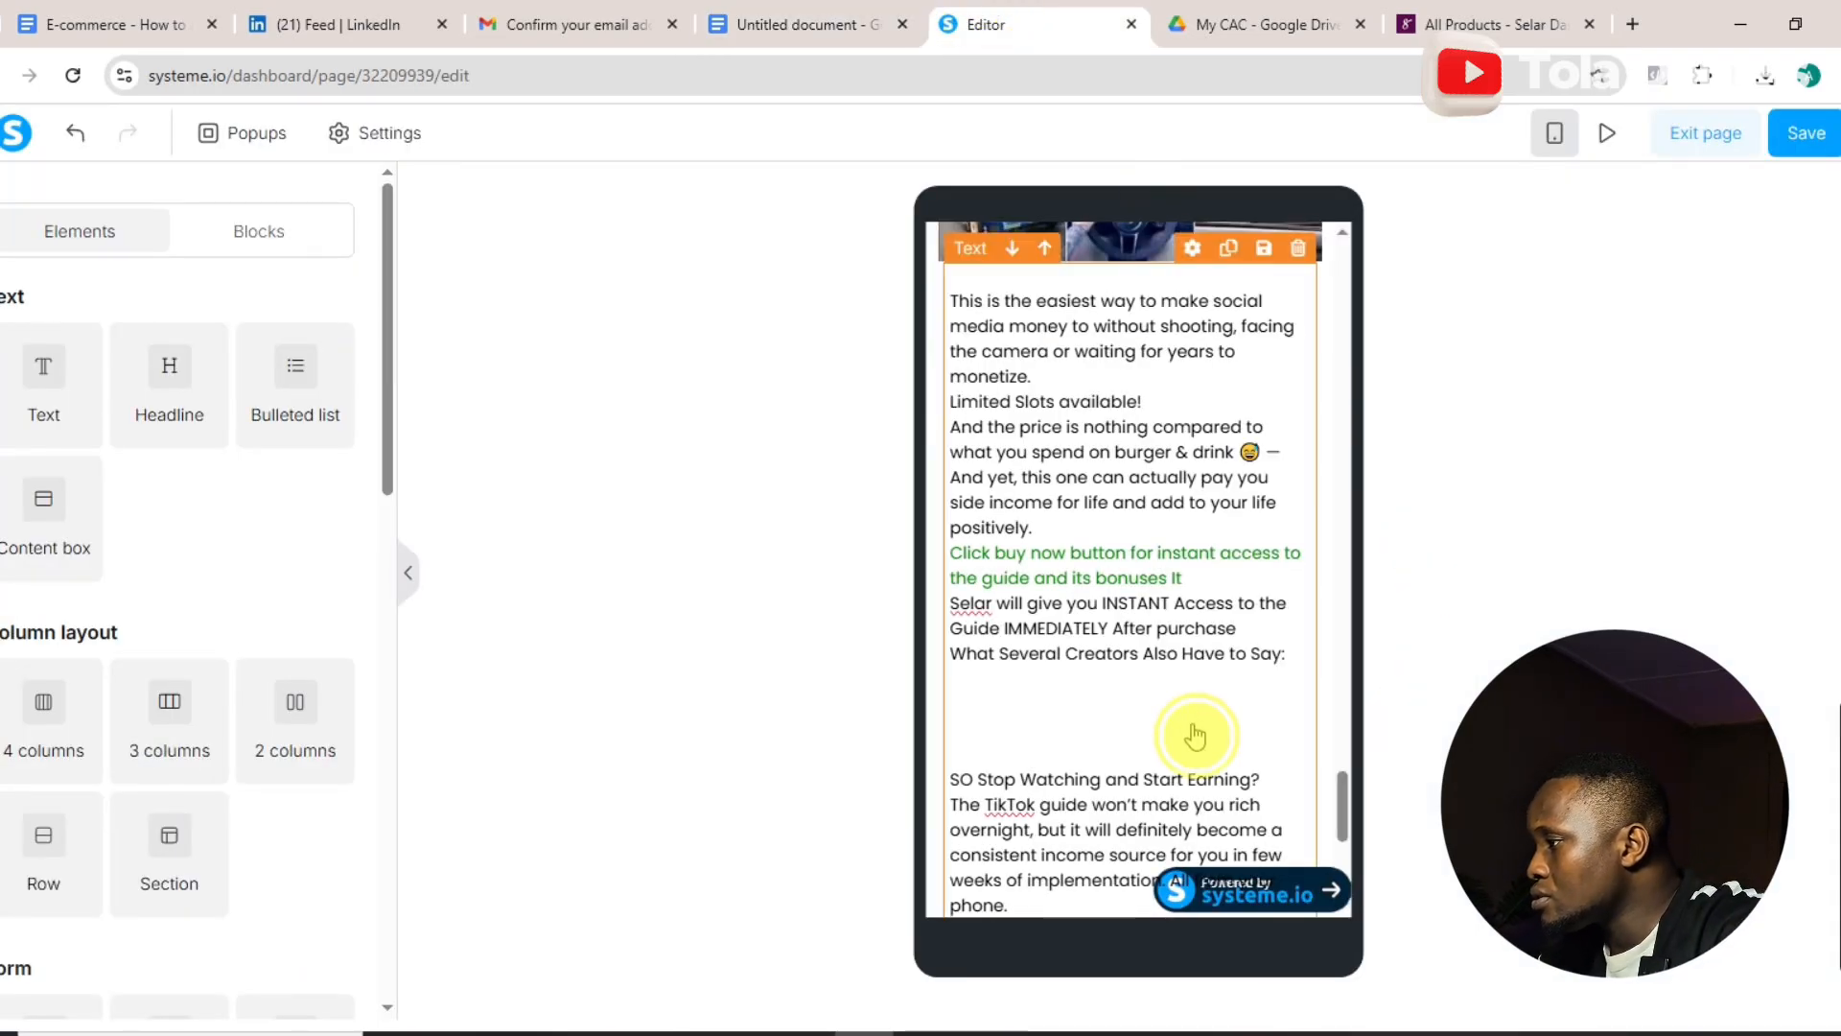
click(966, 677)
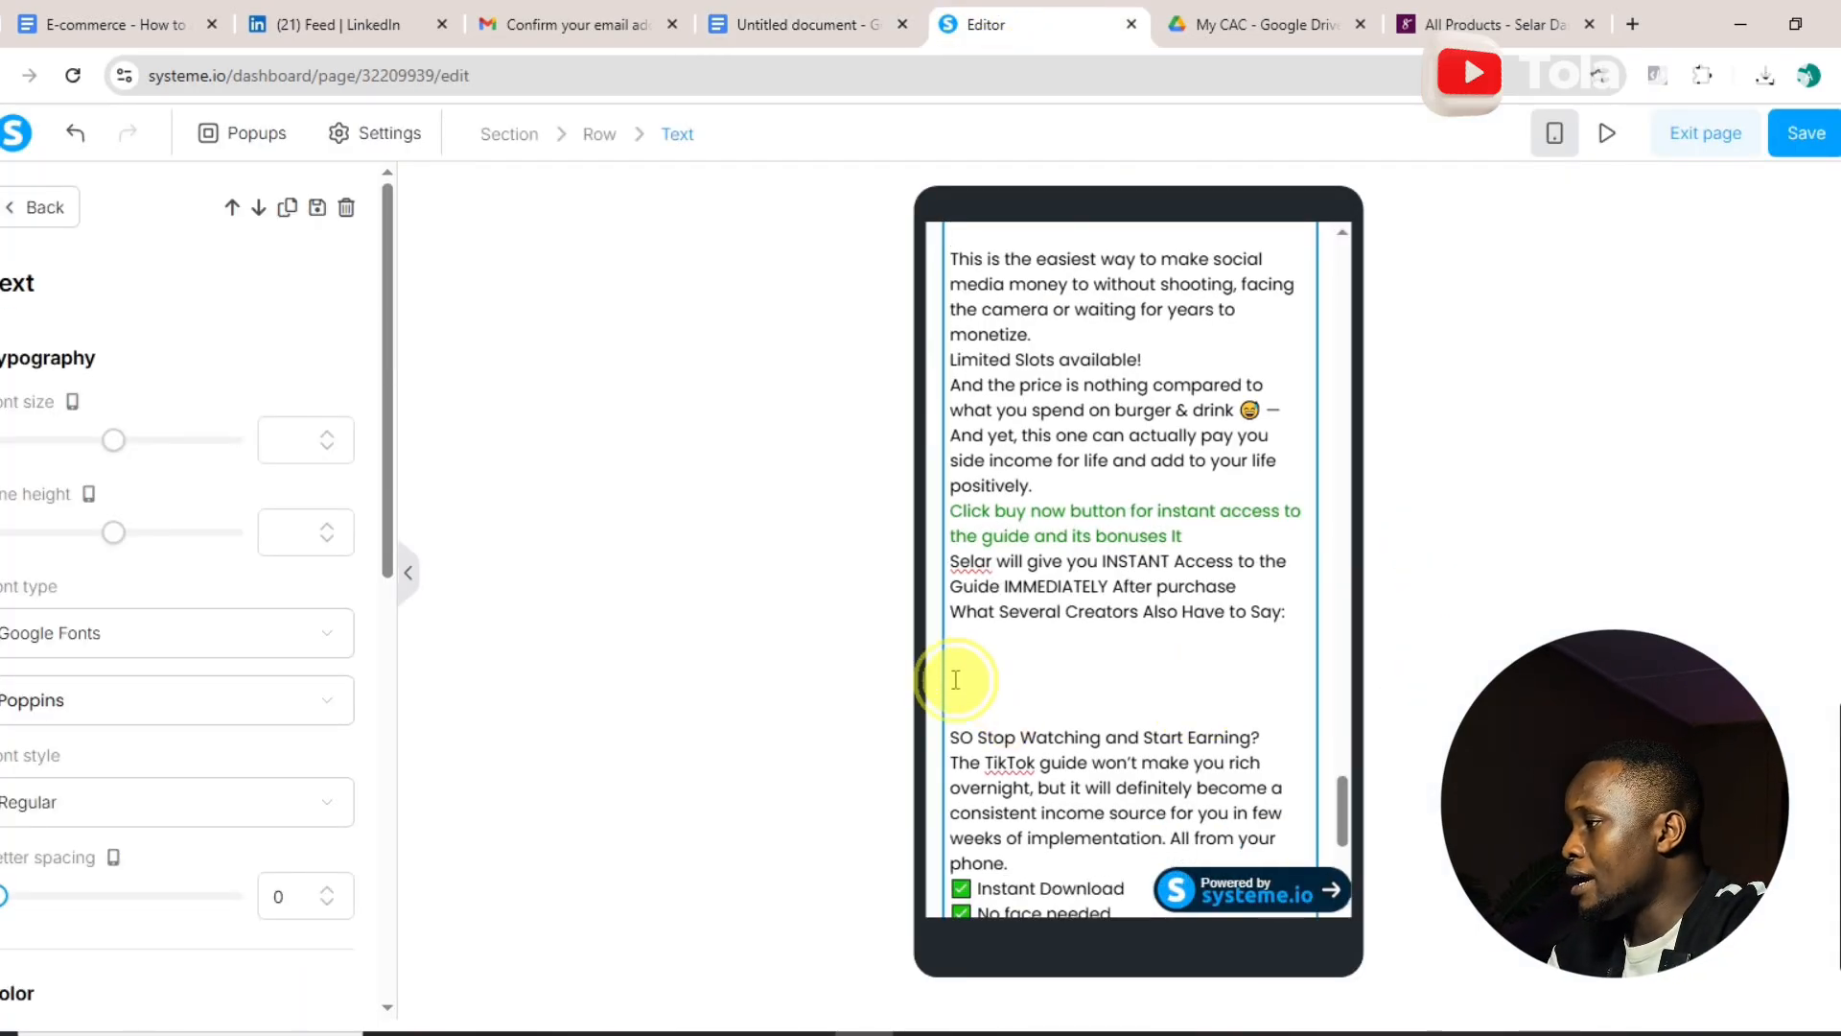
right_click(1024, 603)
click(1017, 605)
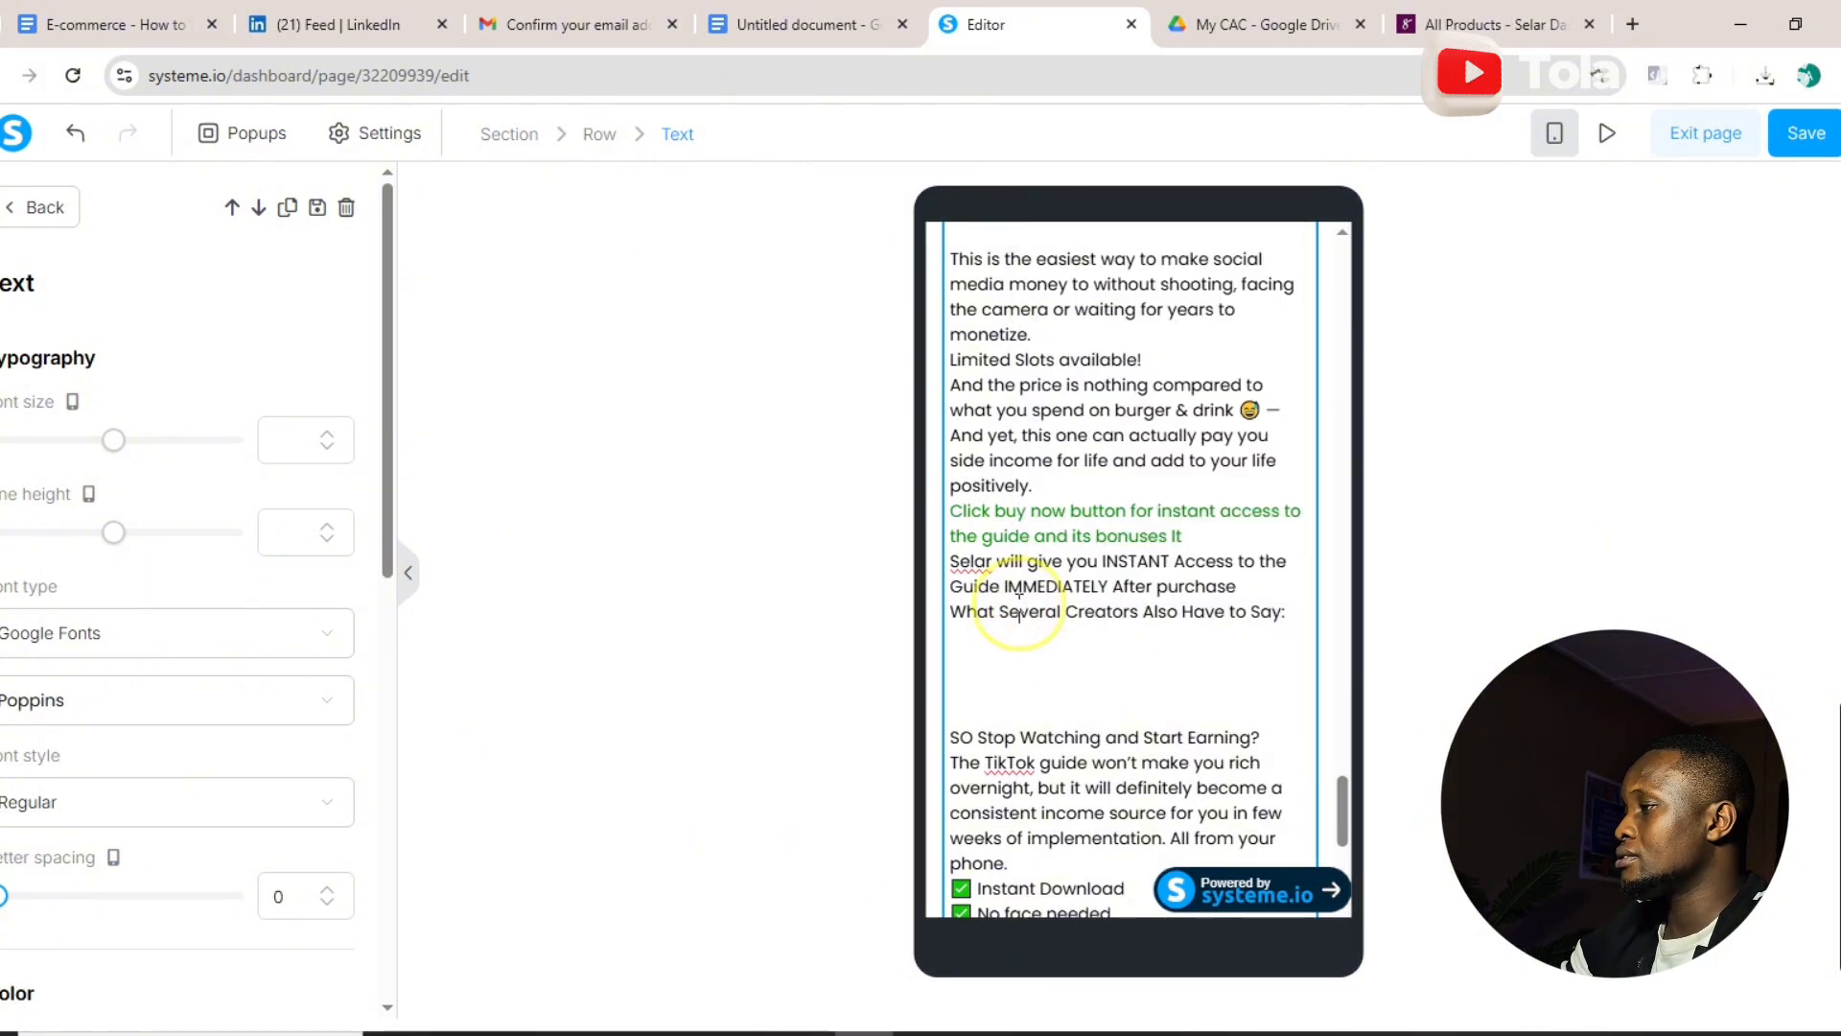
scroll(1329, 767, down, 5)
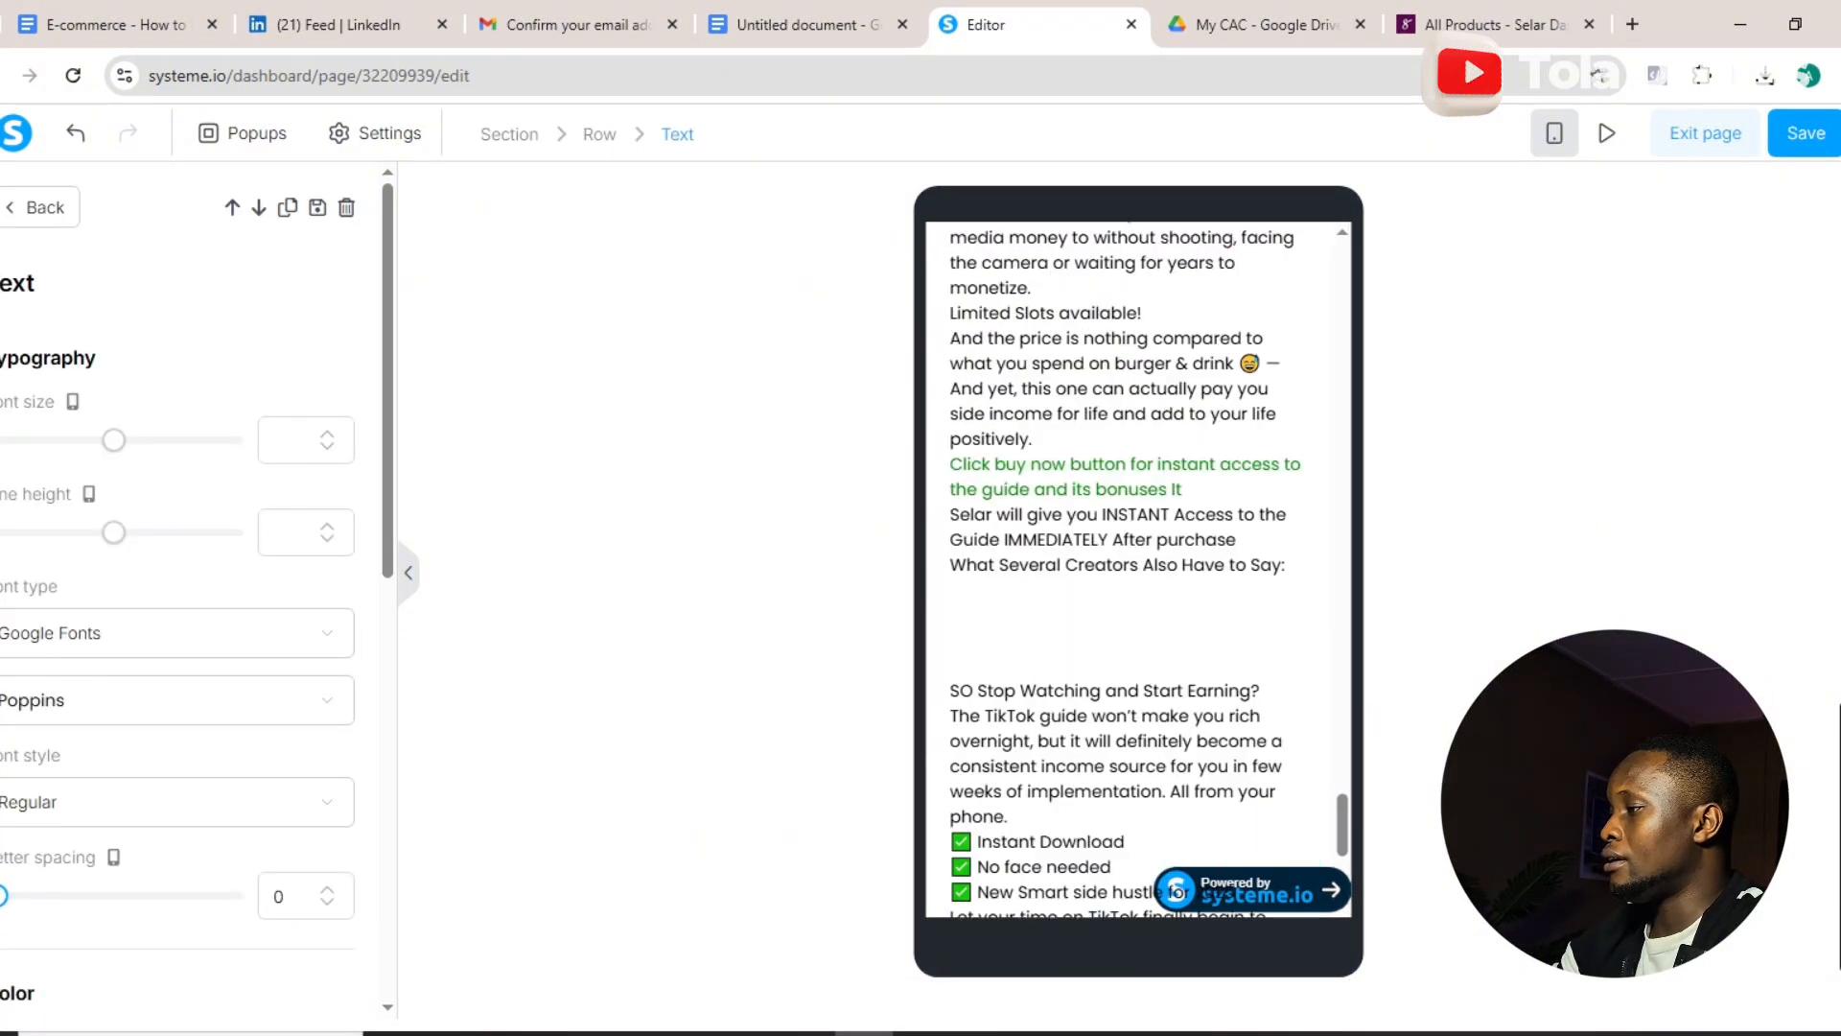
drag(1123, 796, 1178, 403)
key(BackSpace)
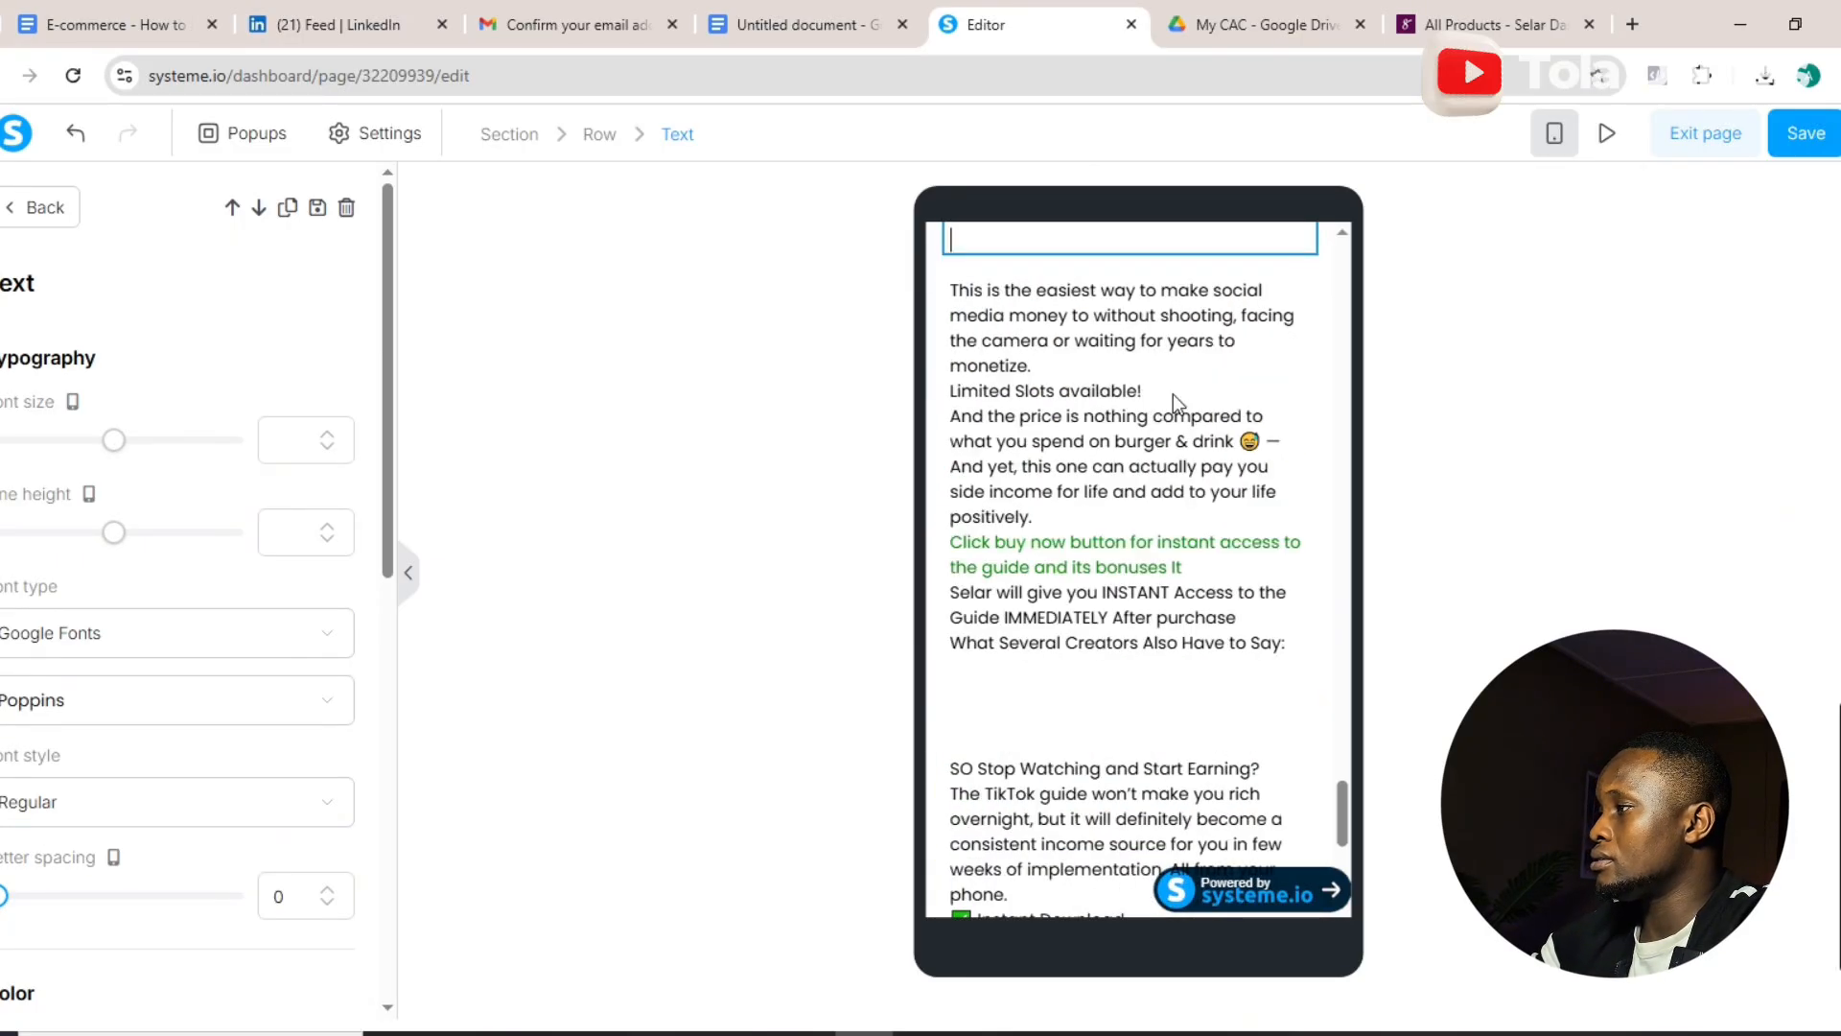
text(What Several Creators Also Have to Say:)
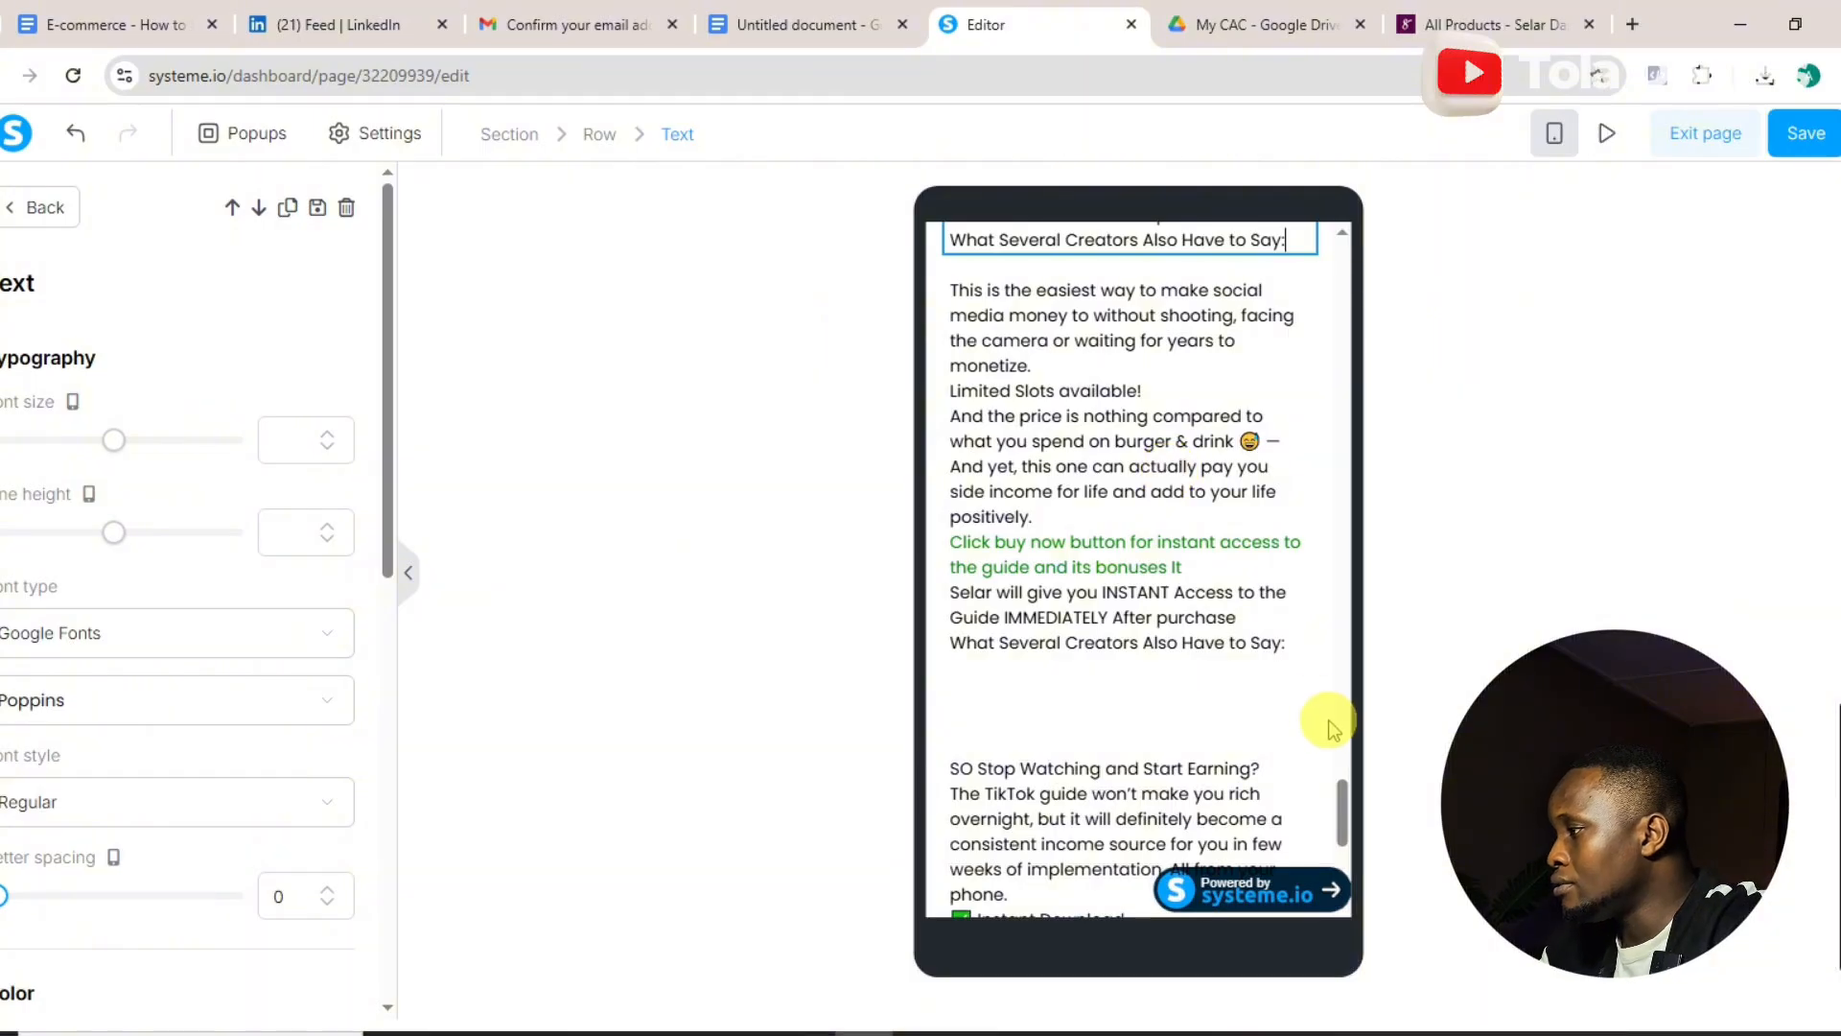
- Move the empty image element up directly below the first "What Several Creators Also Have to Say:" text block and open its settings
drag(1345, 819, 1347, 855)
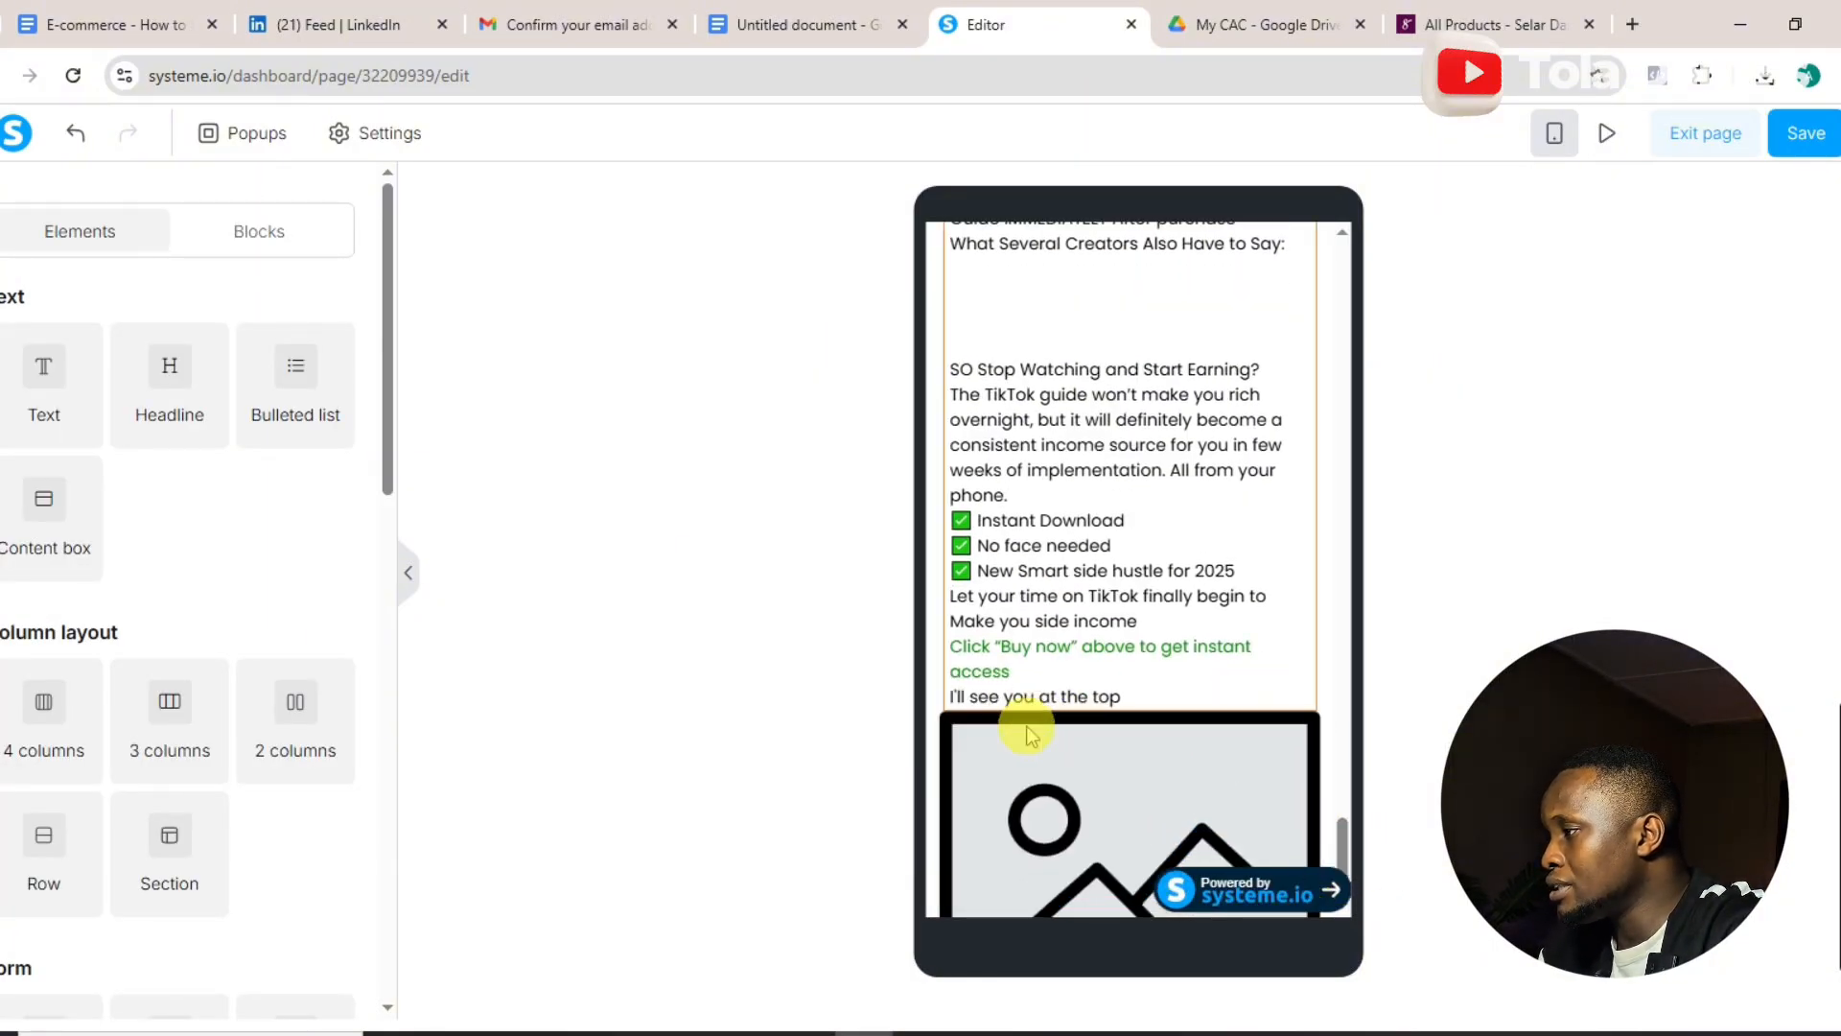
mouse_move(1025, 710)
scroll(1024, 710, up, 3)
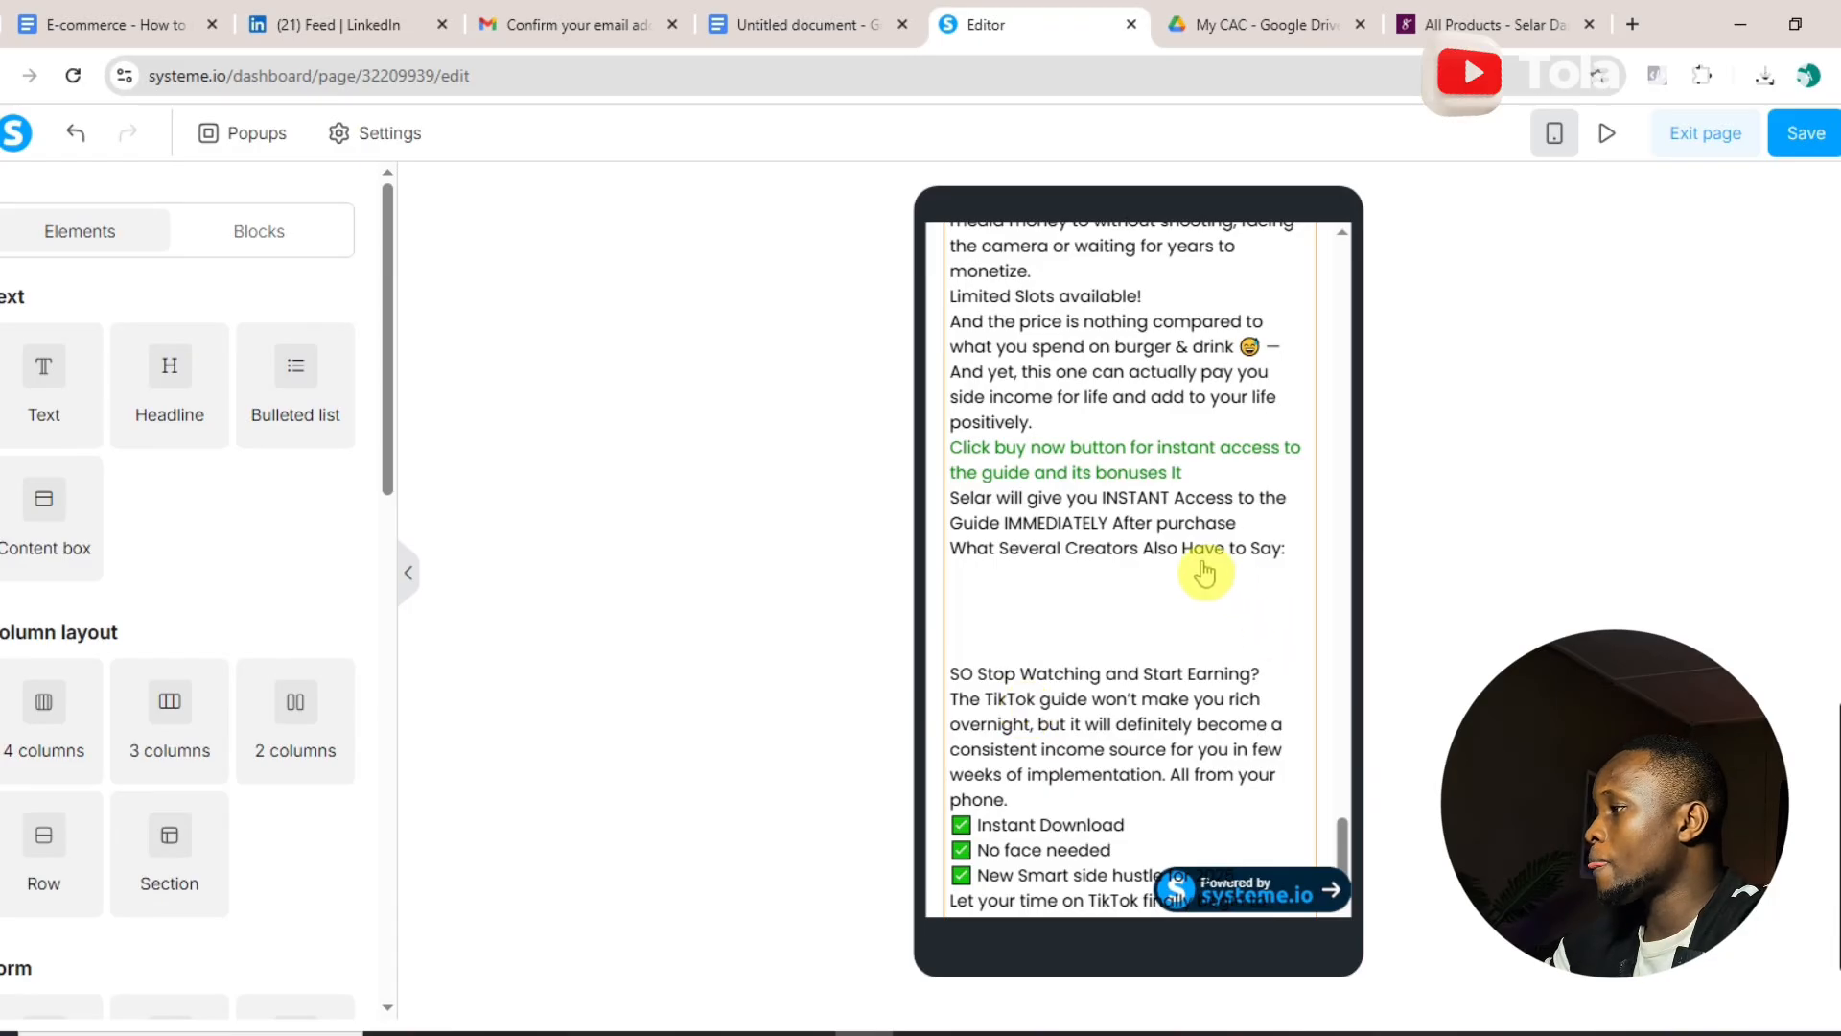
drag(1342, 839, 1341, 775)
click(1154, 626)
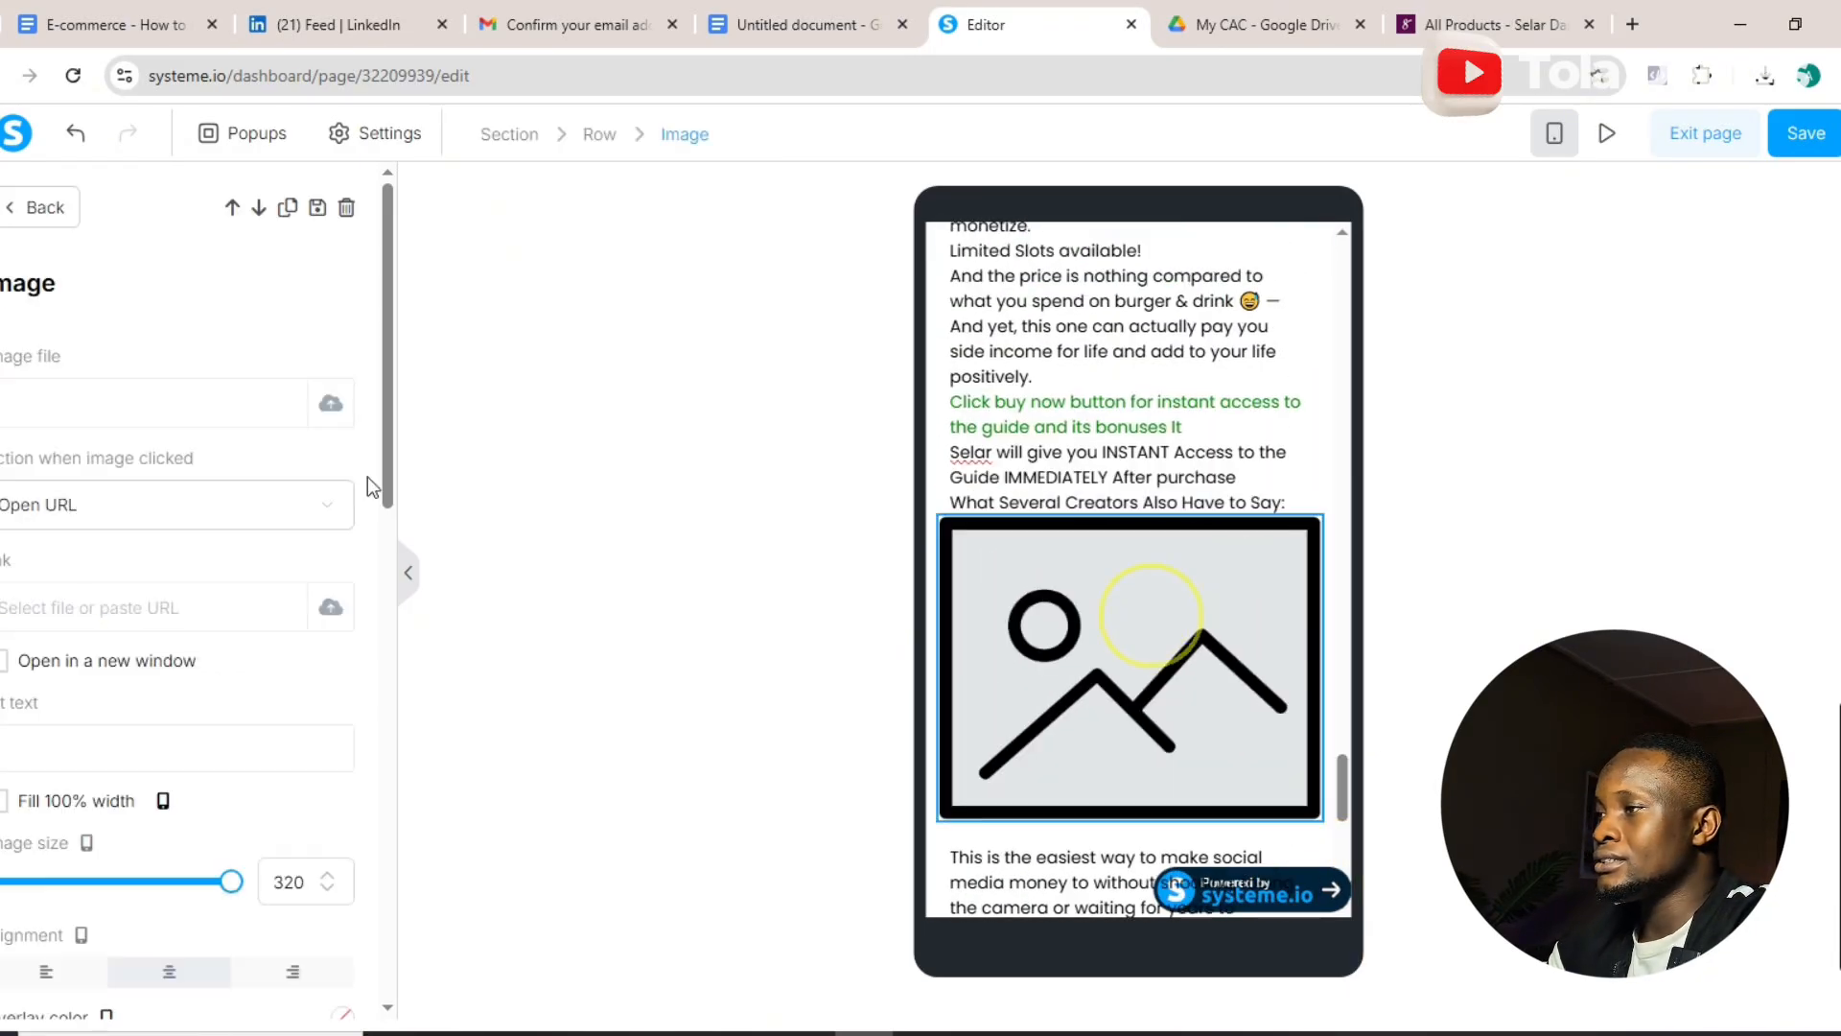
- Upload proof22.jpg from the recent downloads and insert it into the empty image element
click(330, 414)
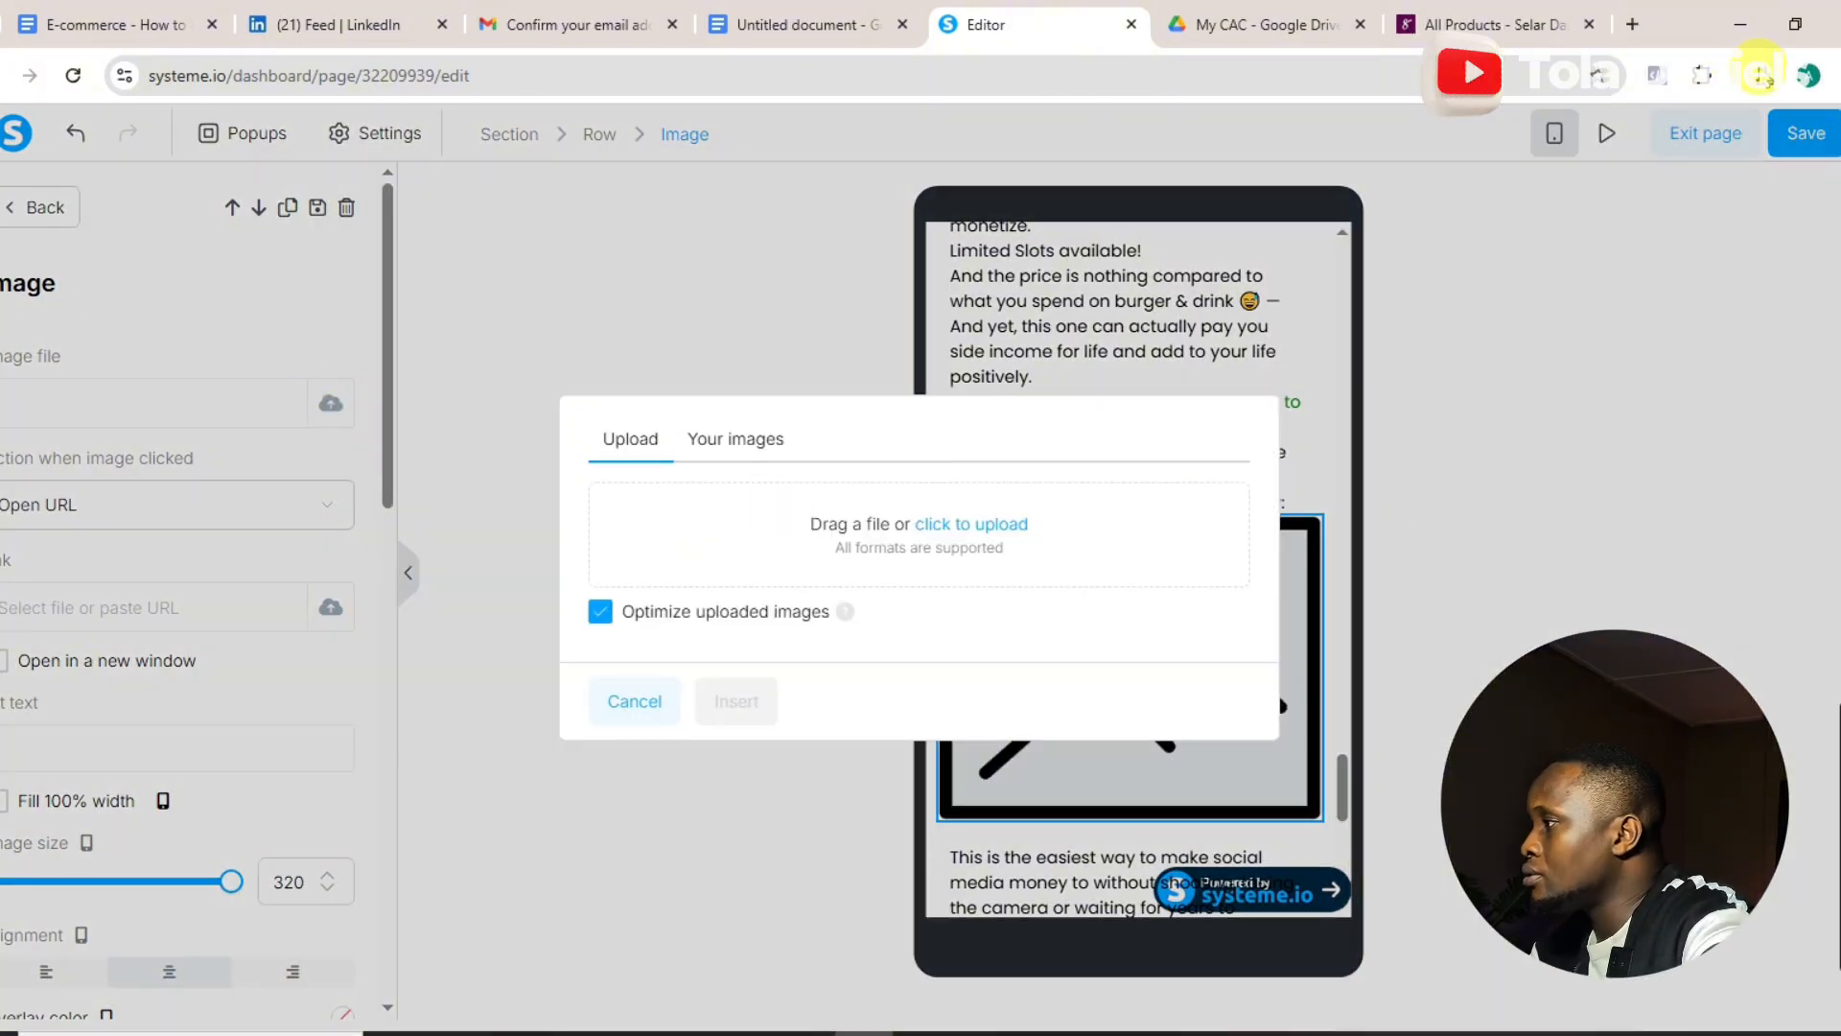
click(1763, 76)
drag(1488, 239, 1007, 526)
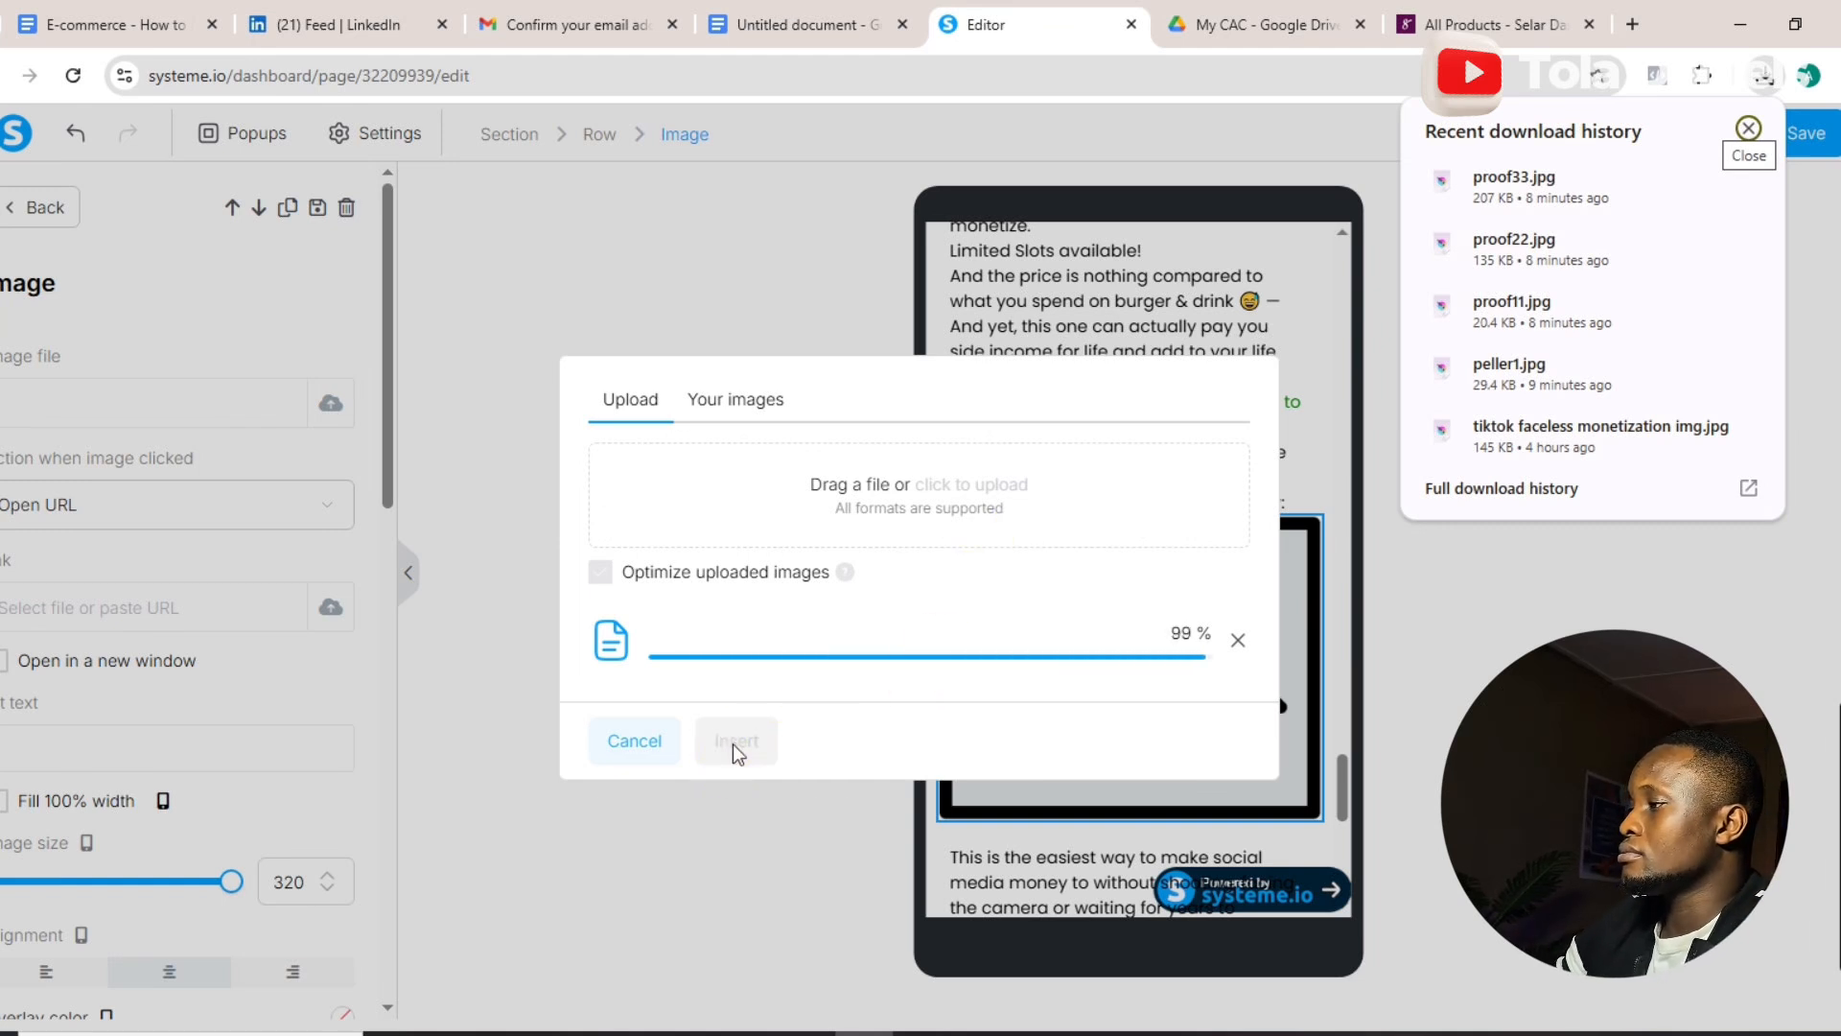
click(735, 747)
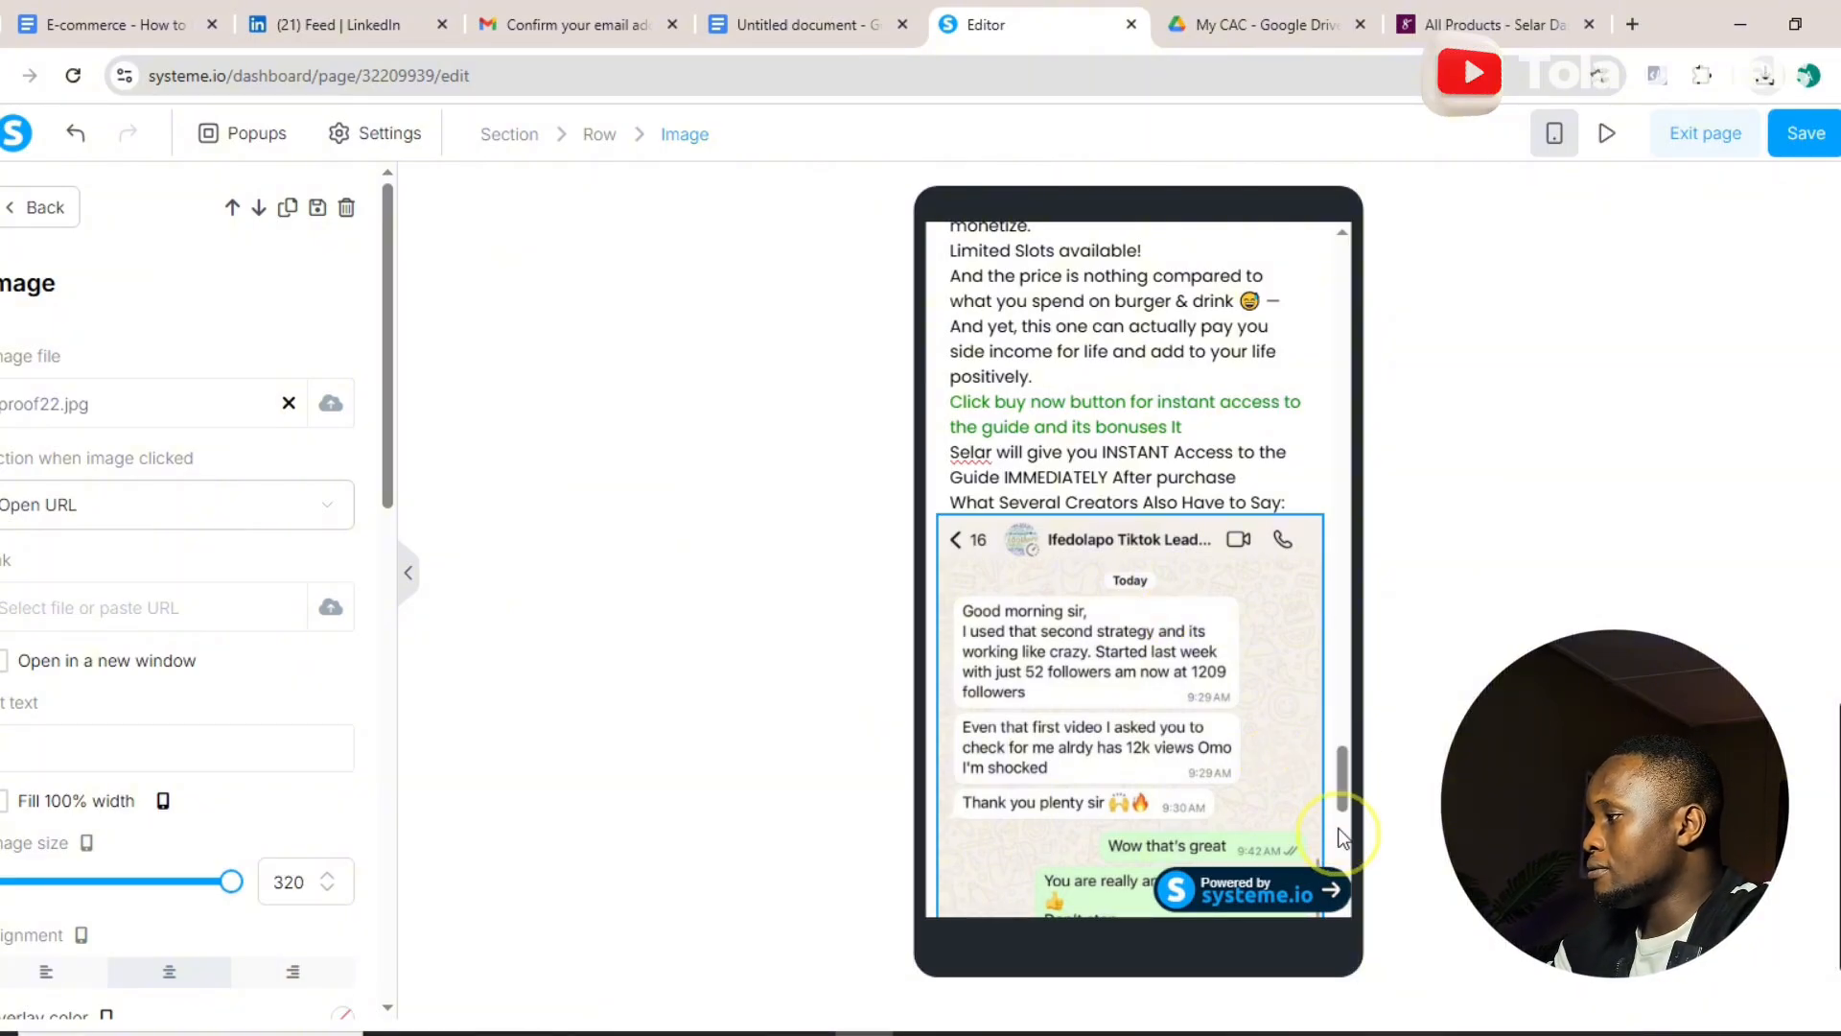
- Delete the repeated copy below the proof image so the text block starts with "SO Stop Watching and Start Earning?" after one blank line
drag(1342, 781, 1341, 824)
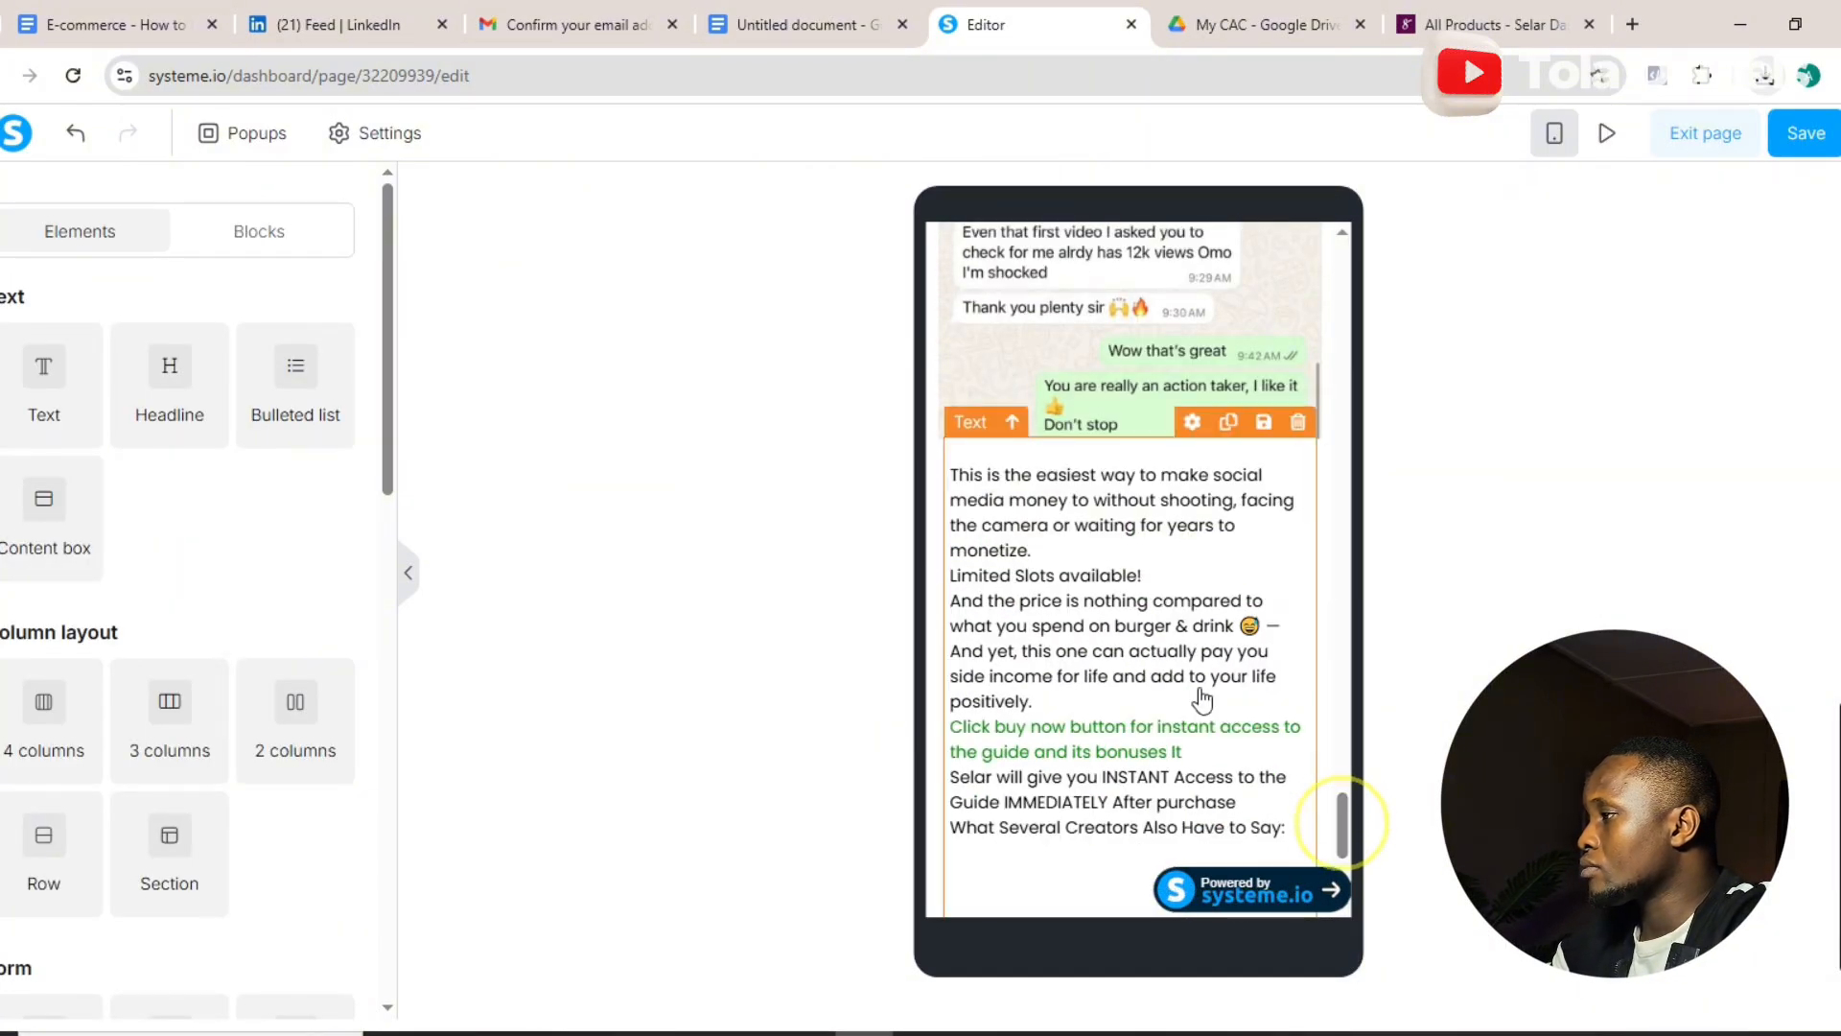
click(1072, 880)
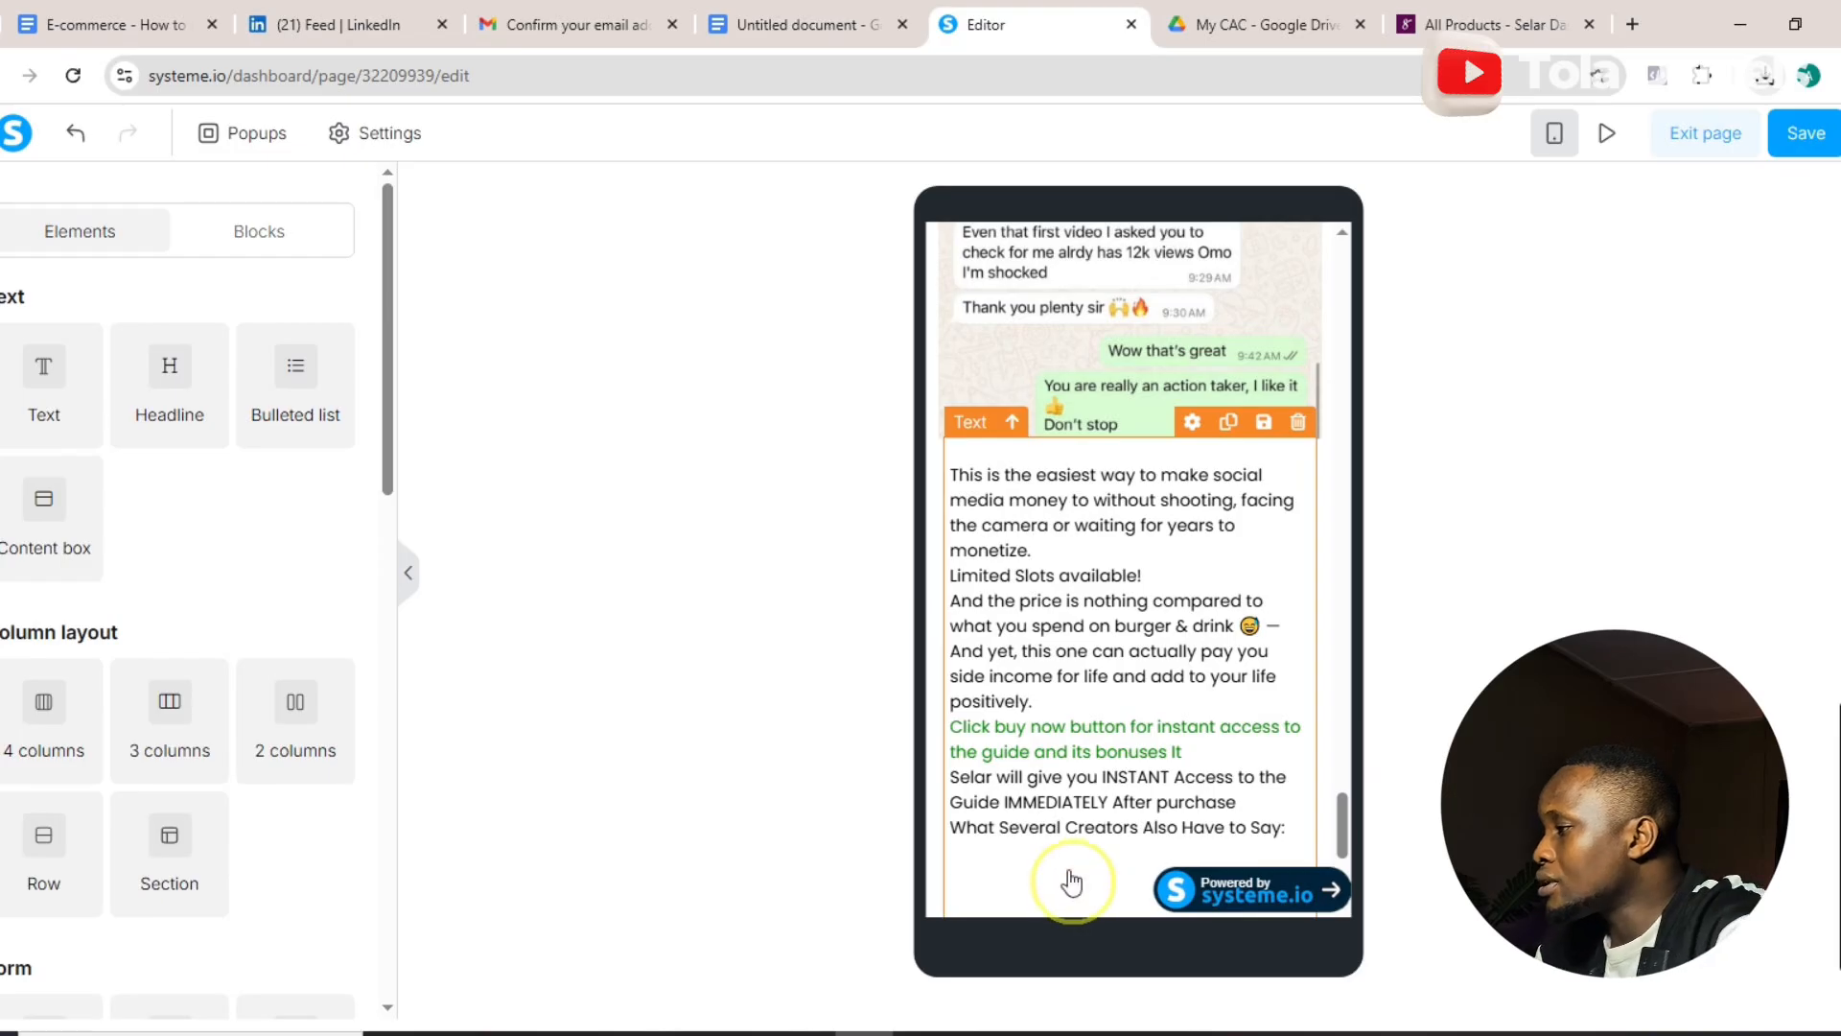
drag(963, 696, 958, 789)
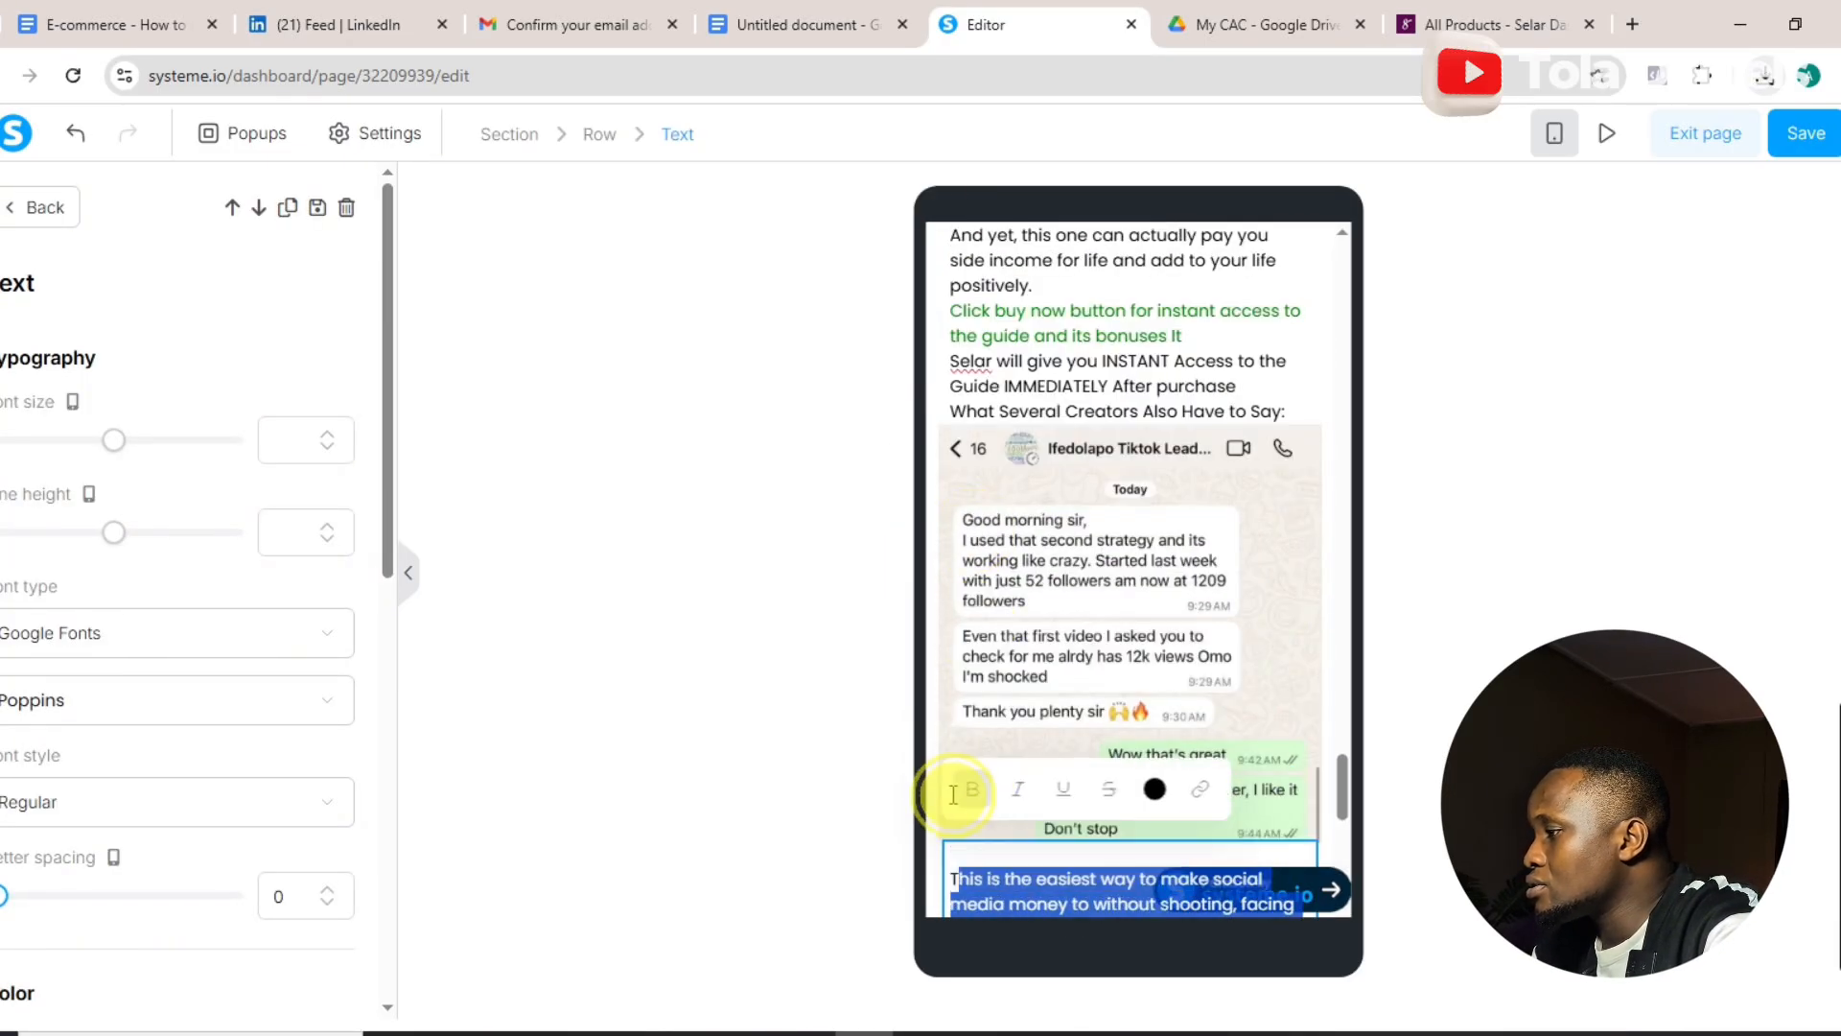
key(BackSpace)
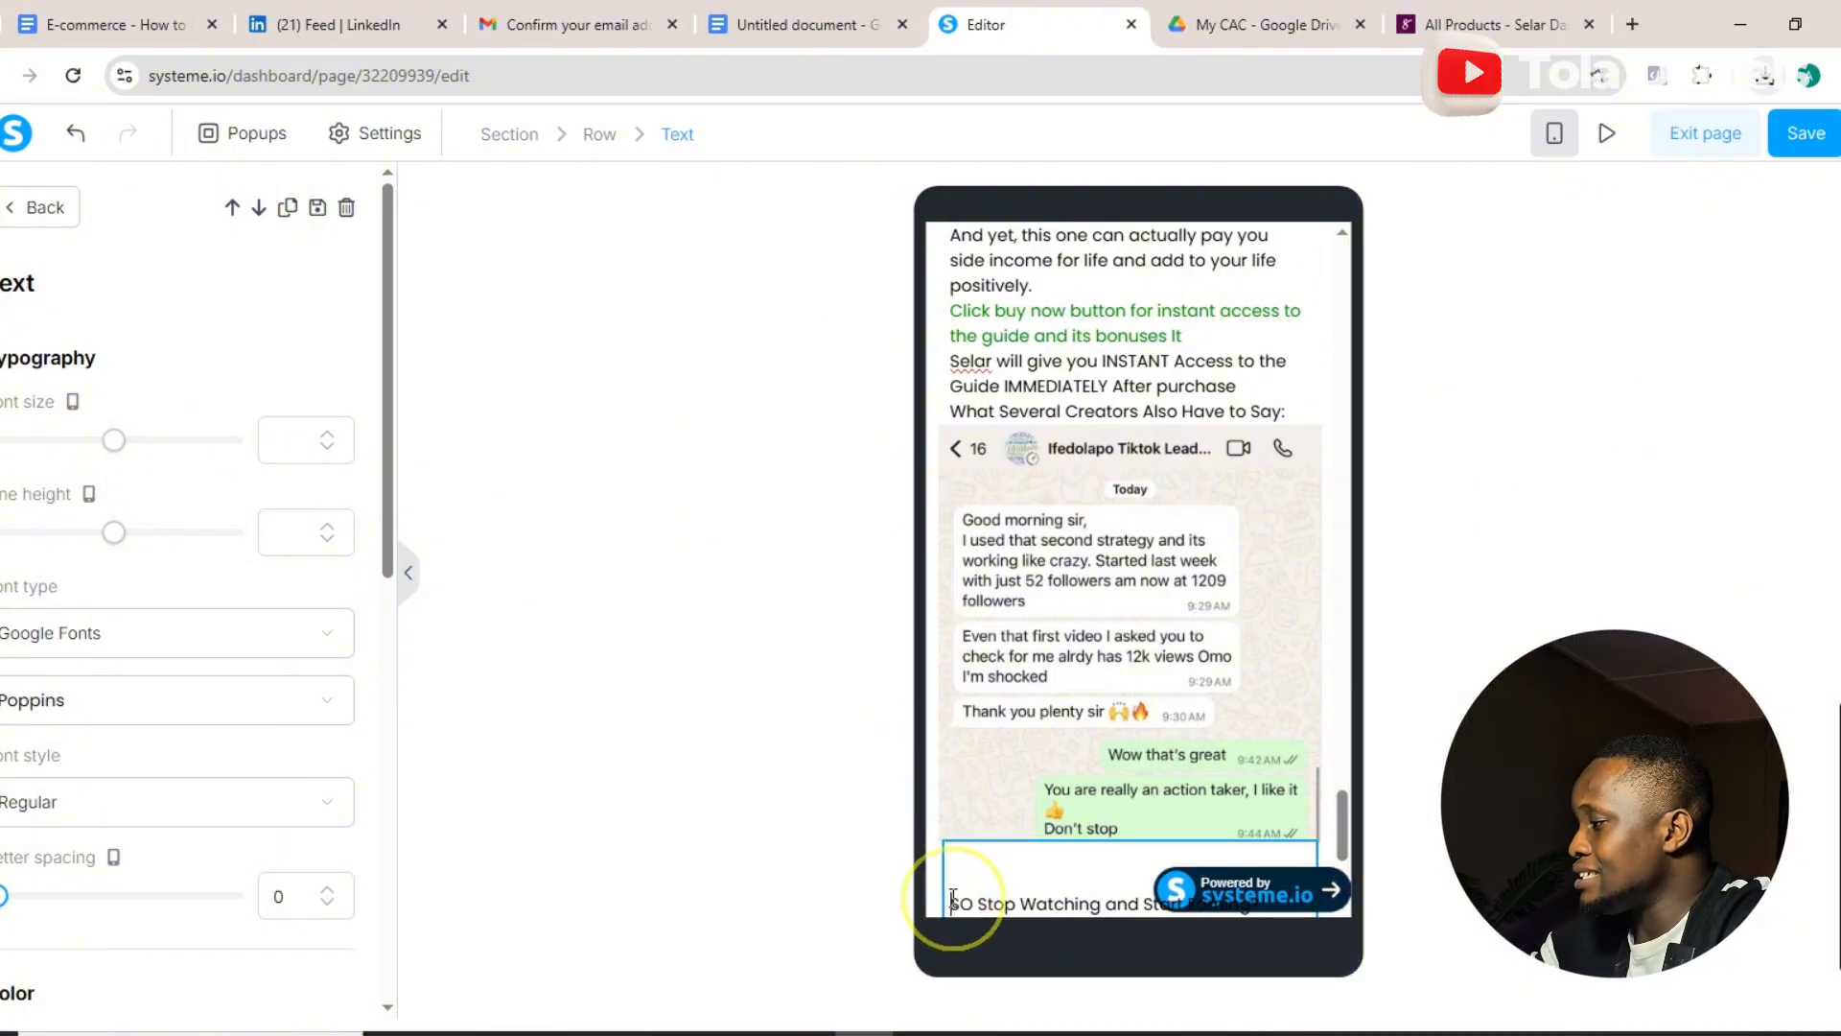
key(BackSpace)
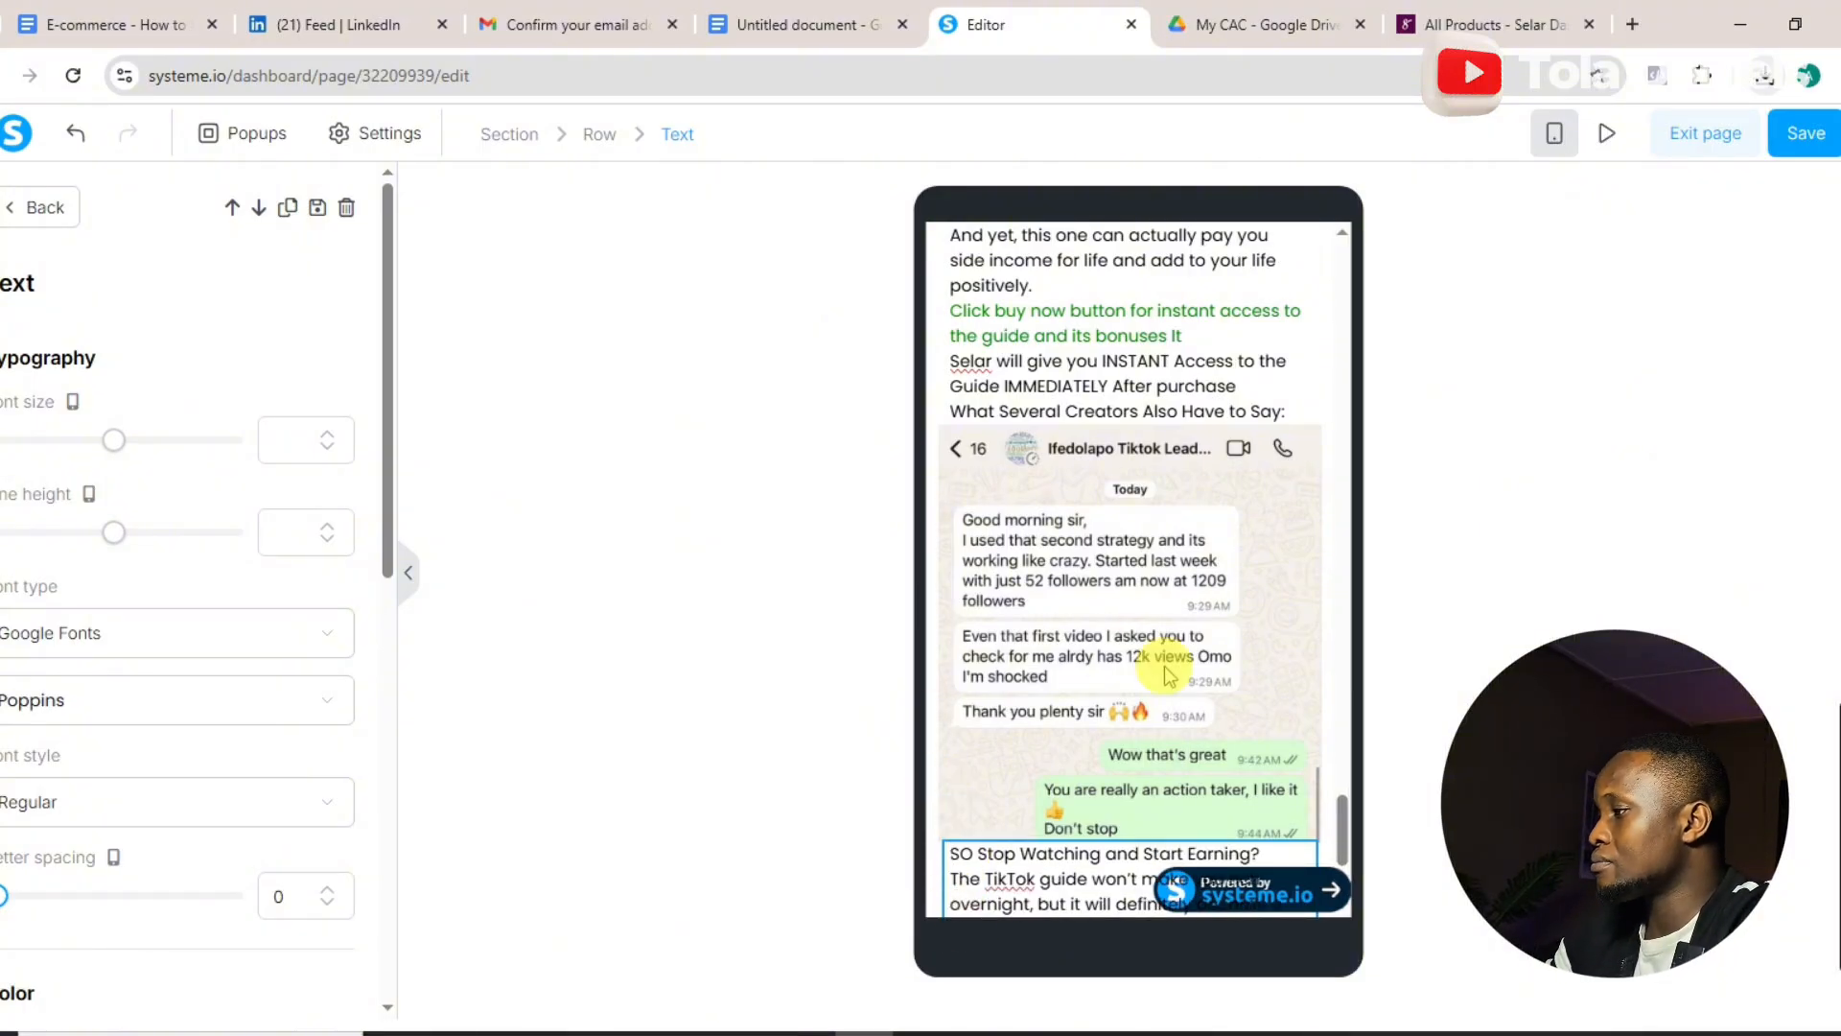
key(Return)
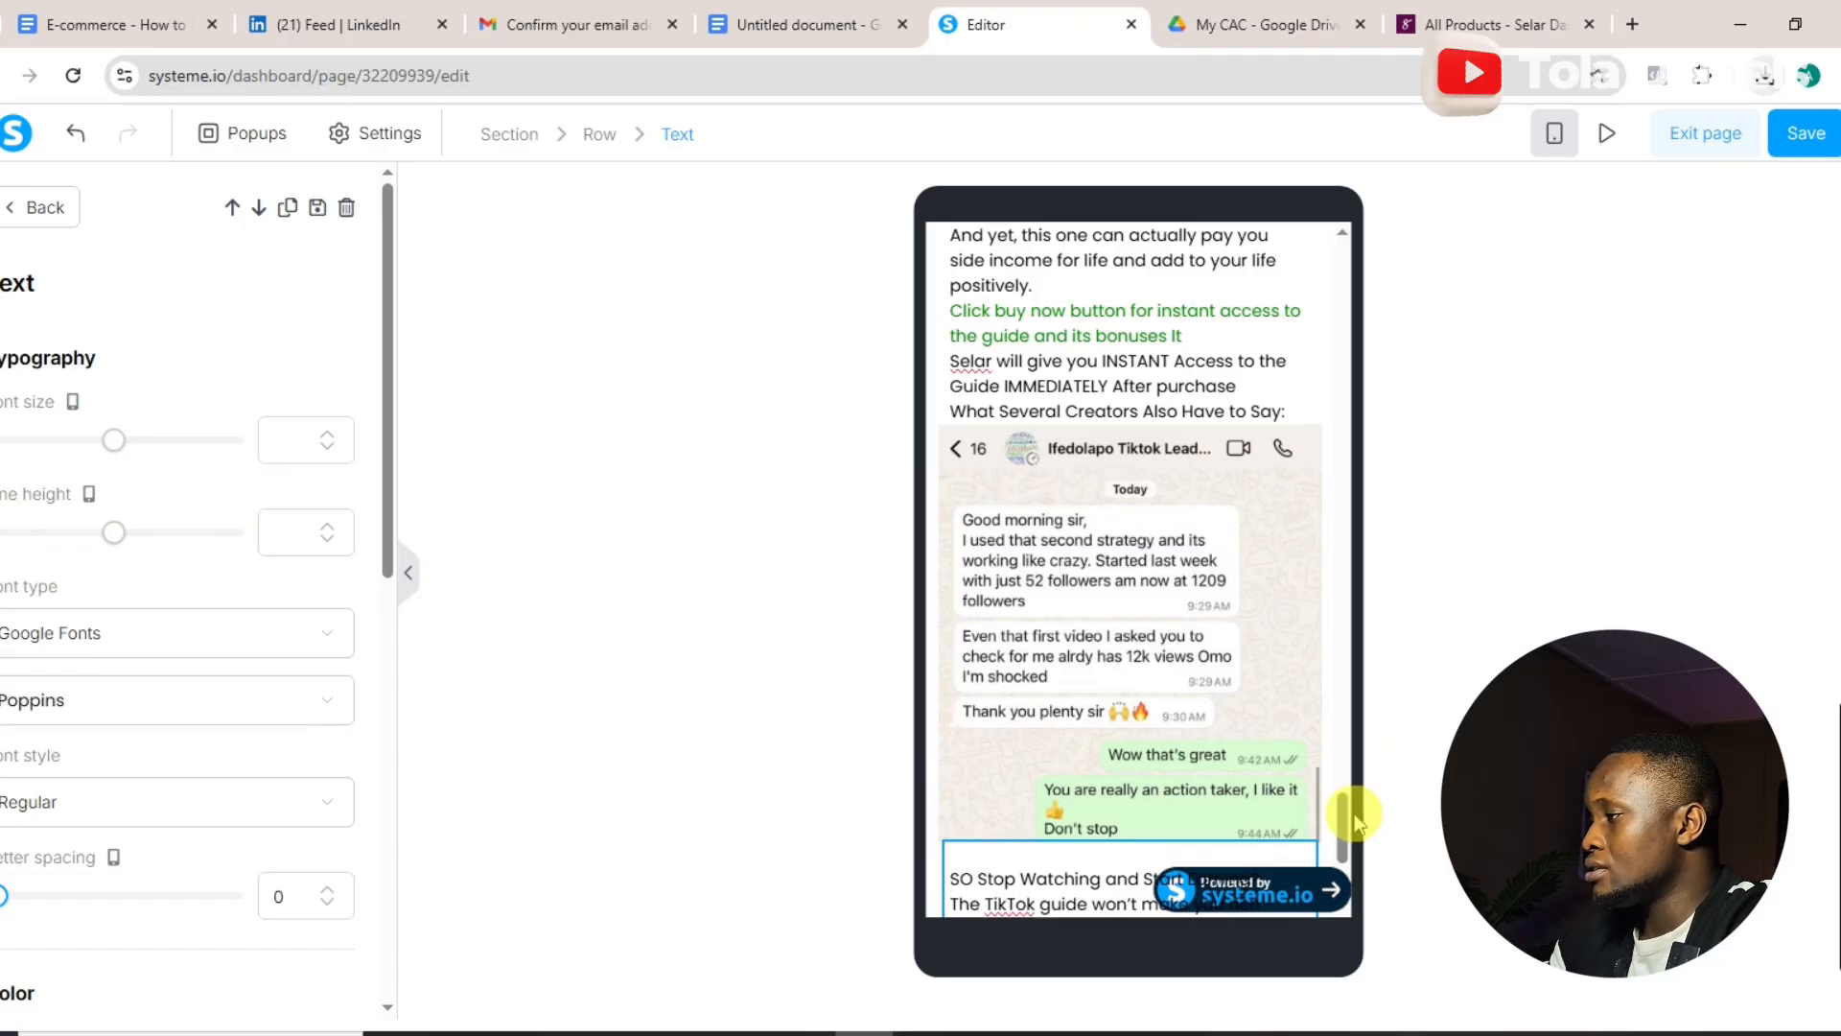
drag(1340, 850, 1350, 887)
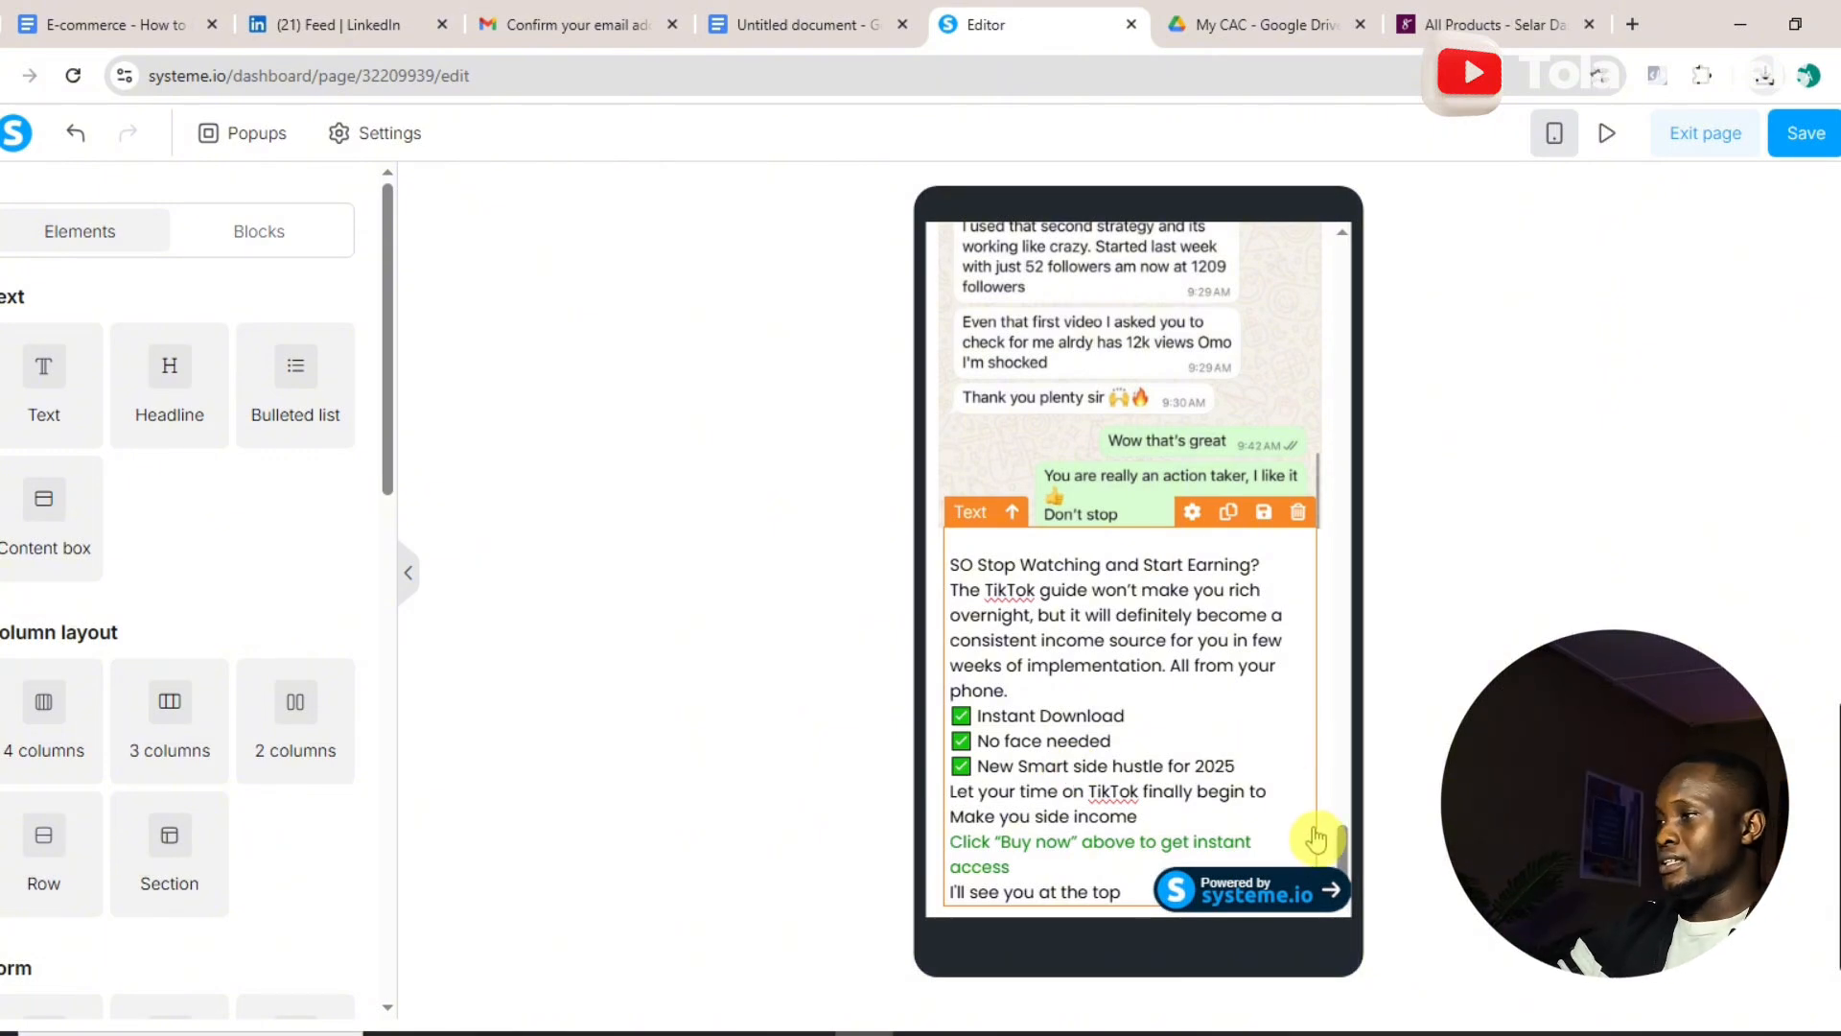
- Set the vertical margin and vertical padding of the "This is the easiest way" text block to 10
scroll(1316, 840, up, 4)
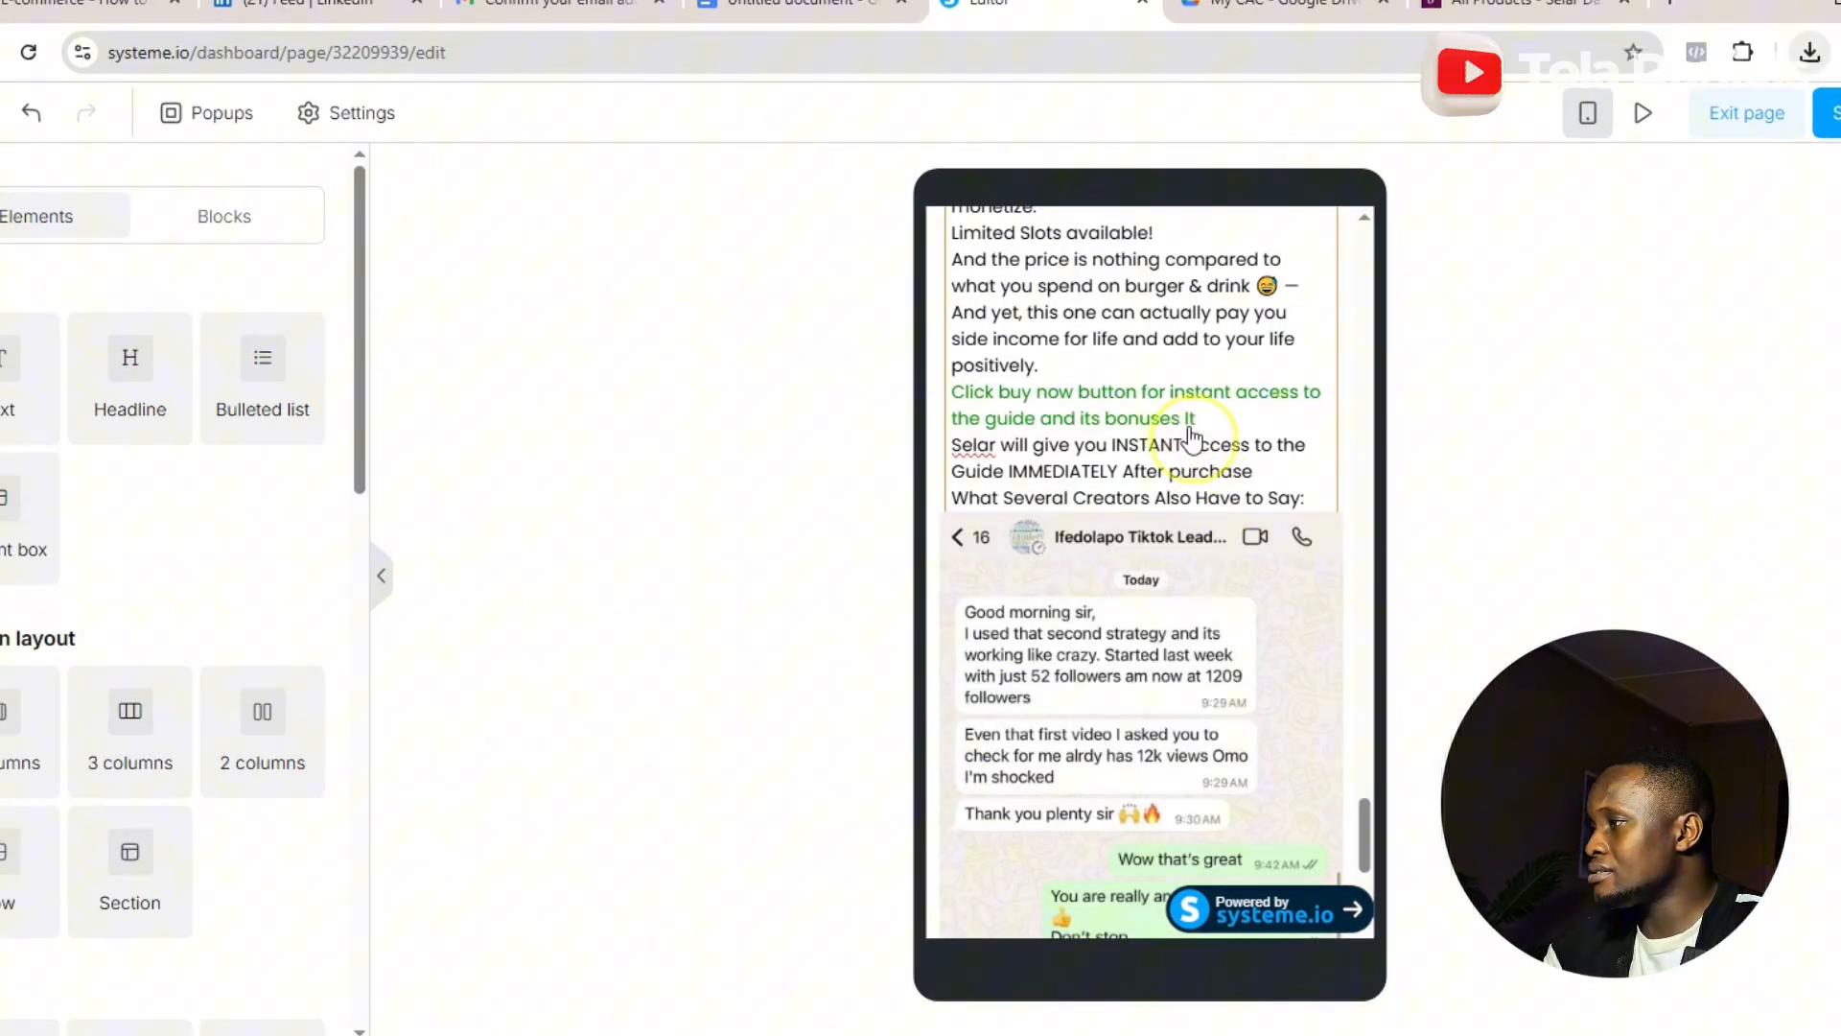
click(1190, 440)
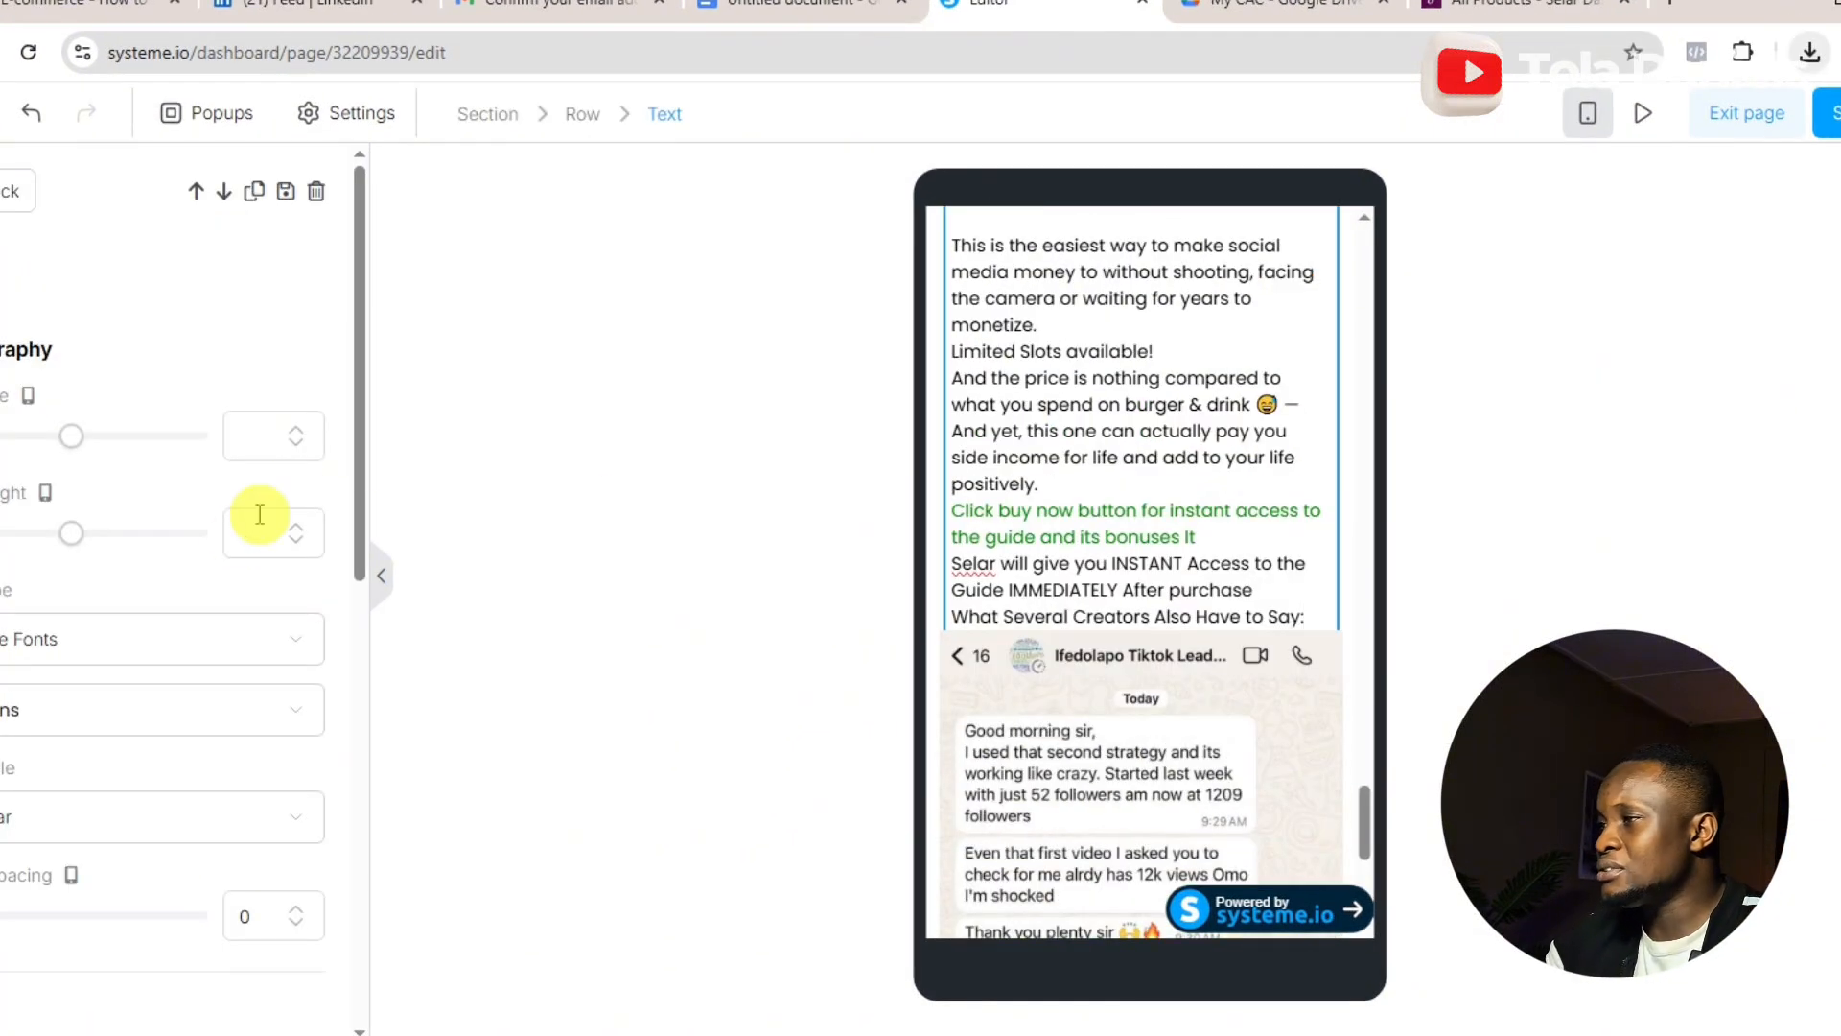
drag(362, 546, 370, 710)
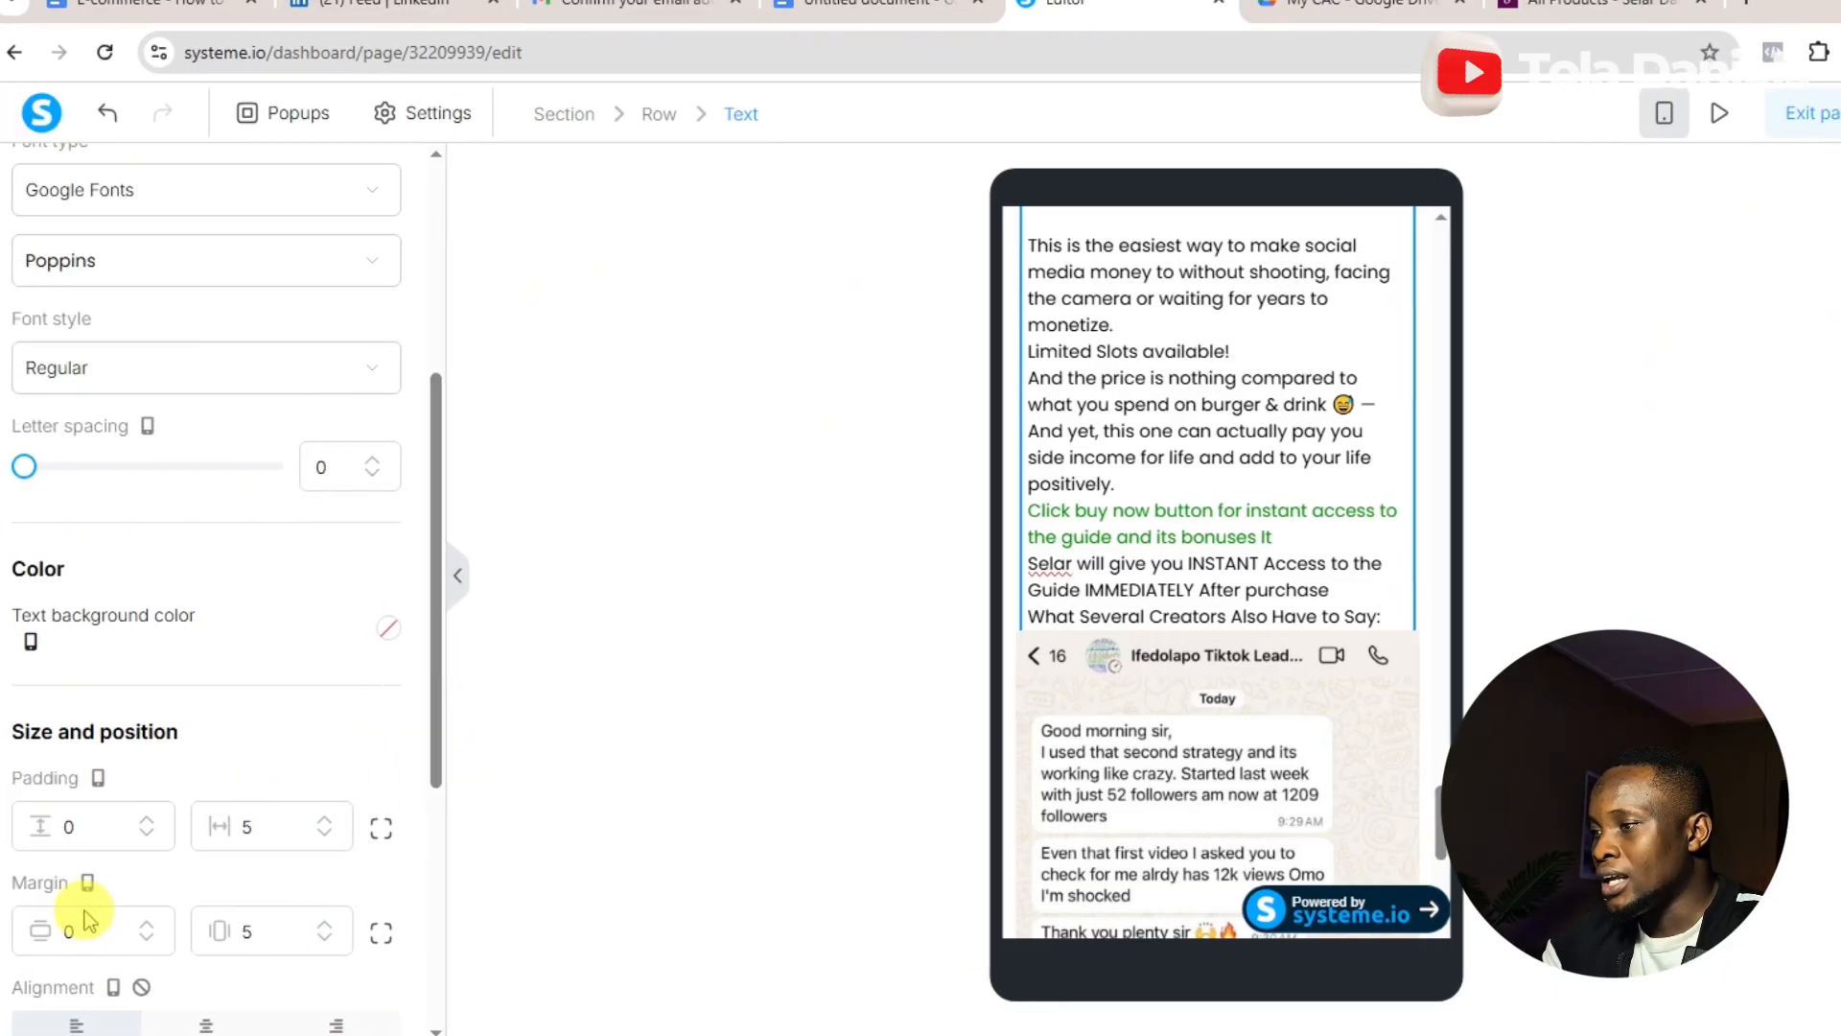
double_click(79, 930)
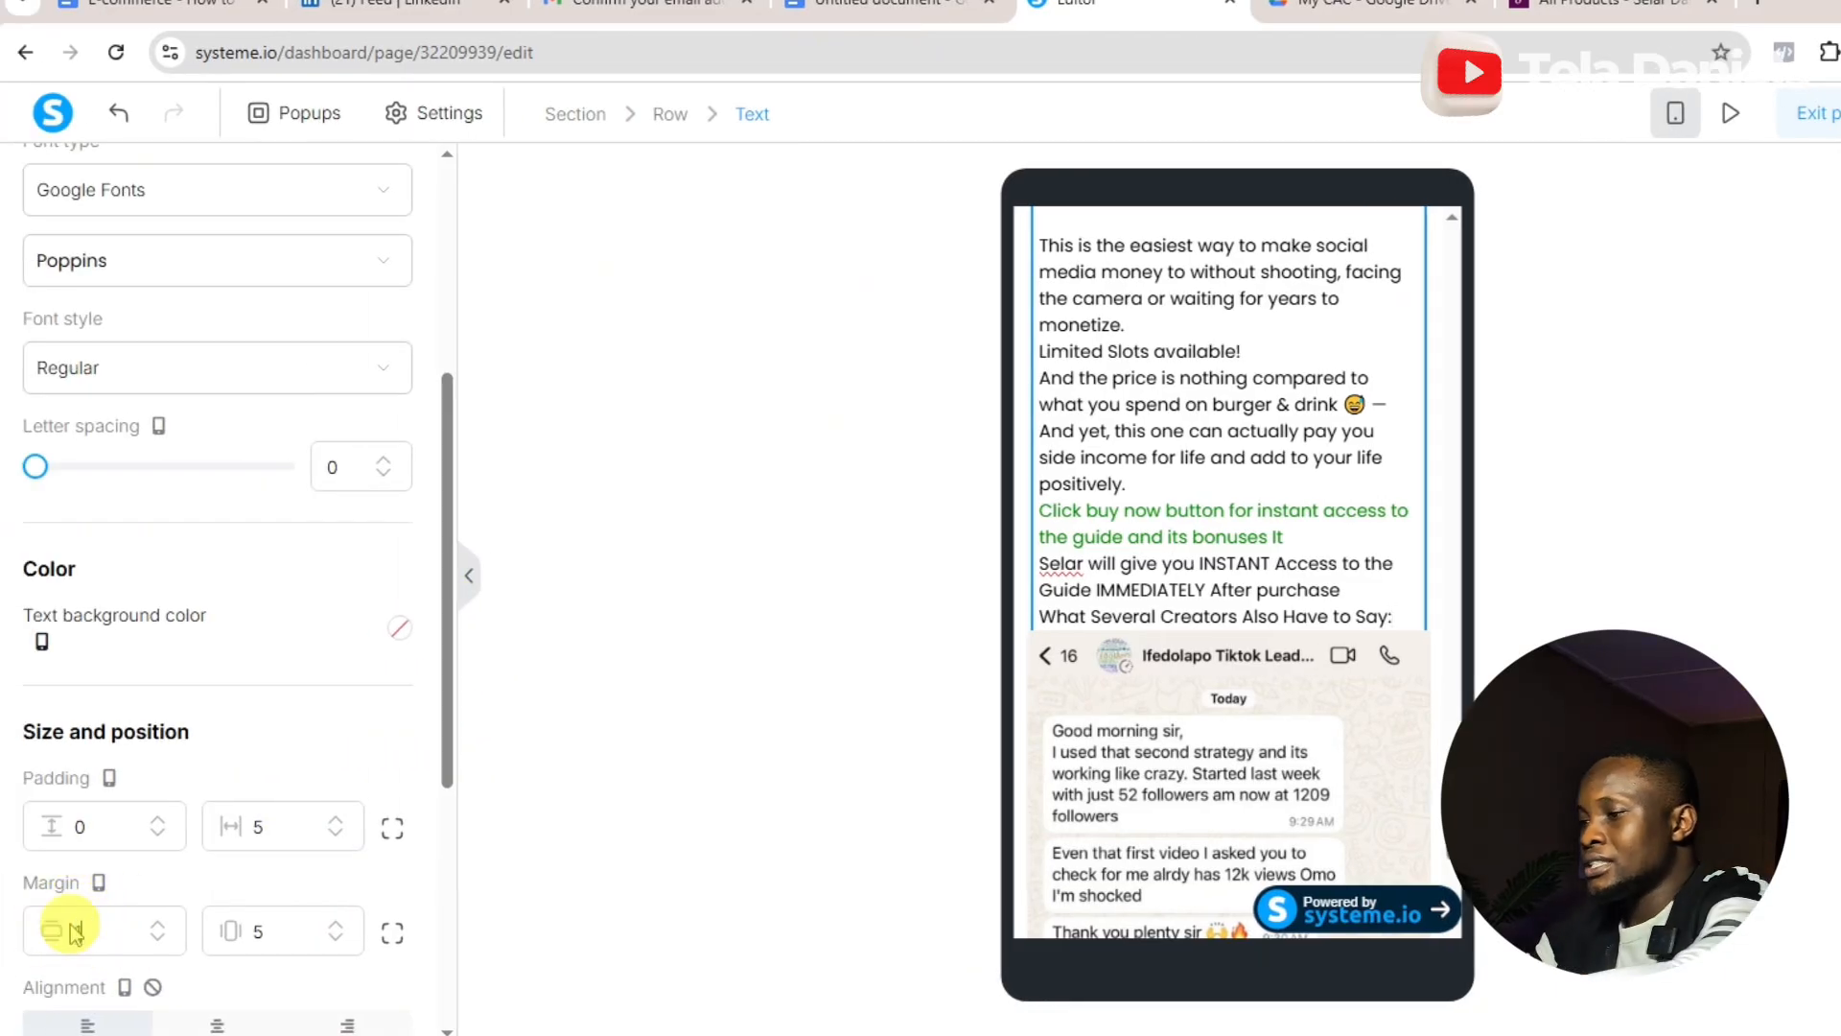
text(10)
double_click(76, 827)
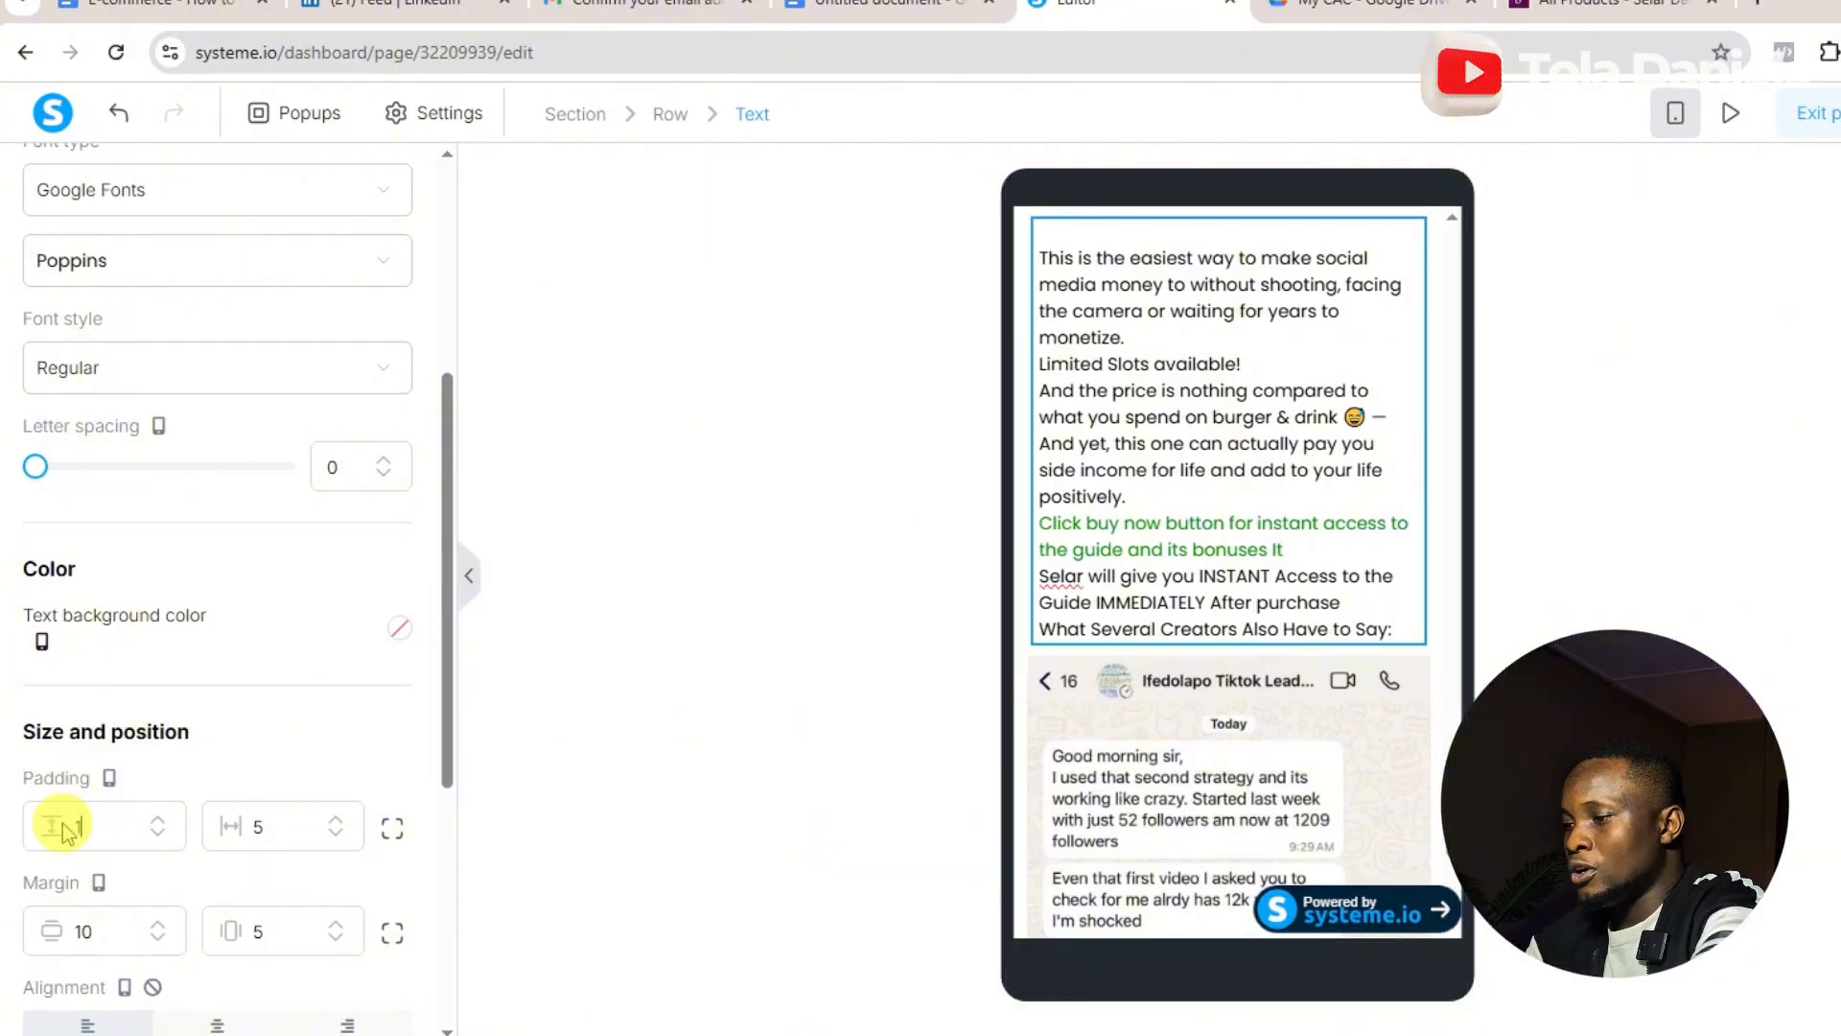
text(10)
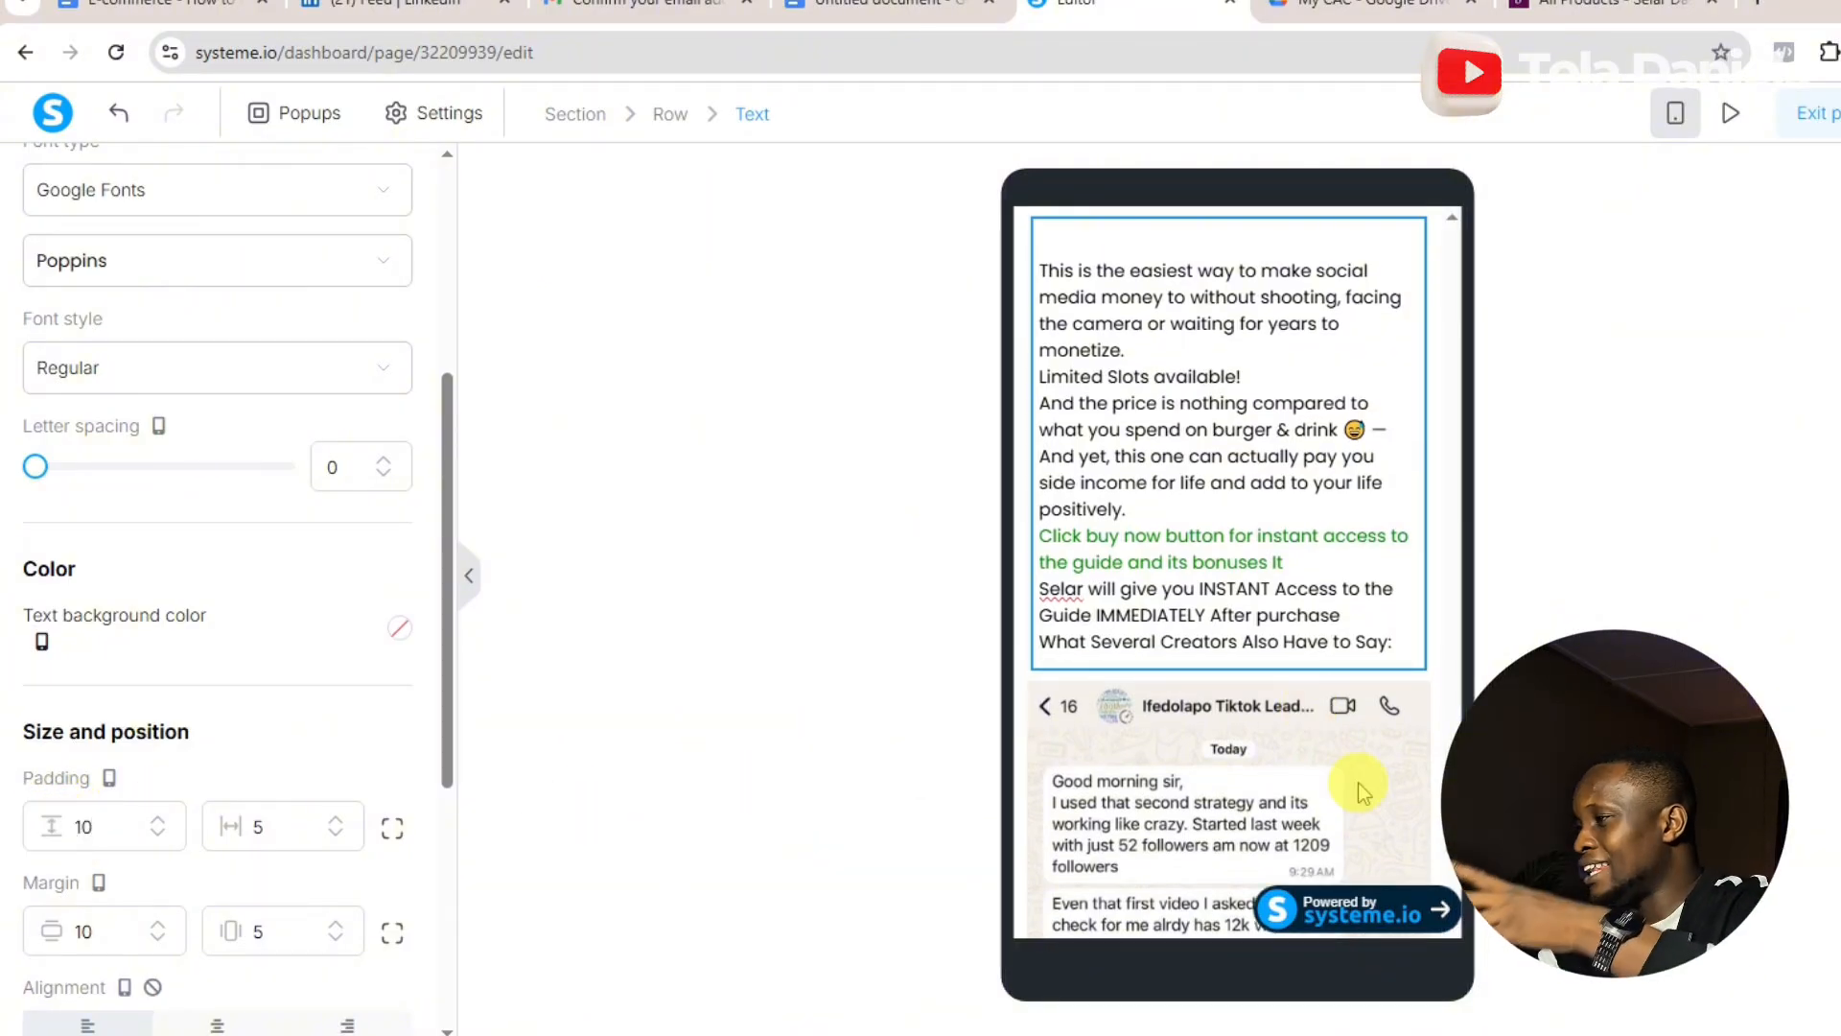
- Set the vertical padding and margin to 10 for the text block ending with "how busy you days are."
drag(1453, 842, 1451, 715)
scroll(1451, 714, down, 2)
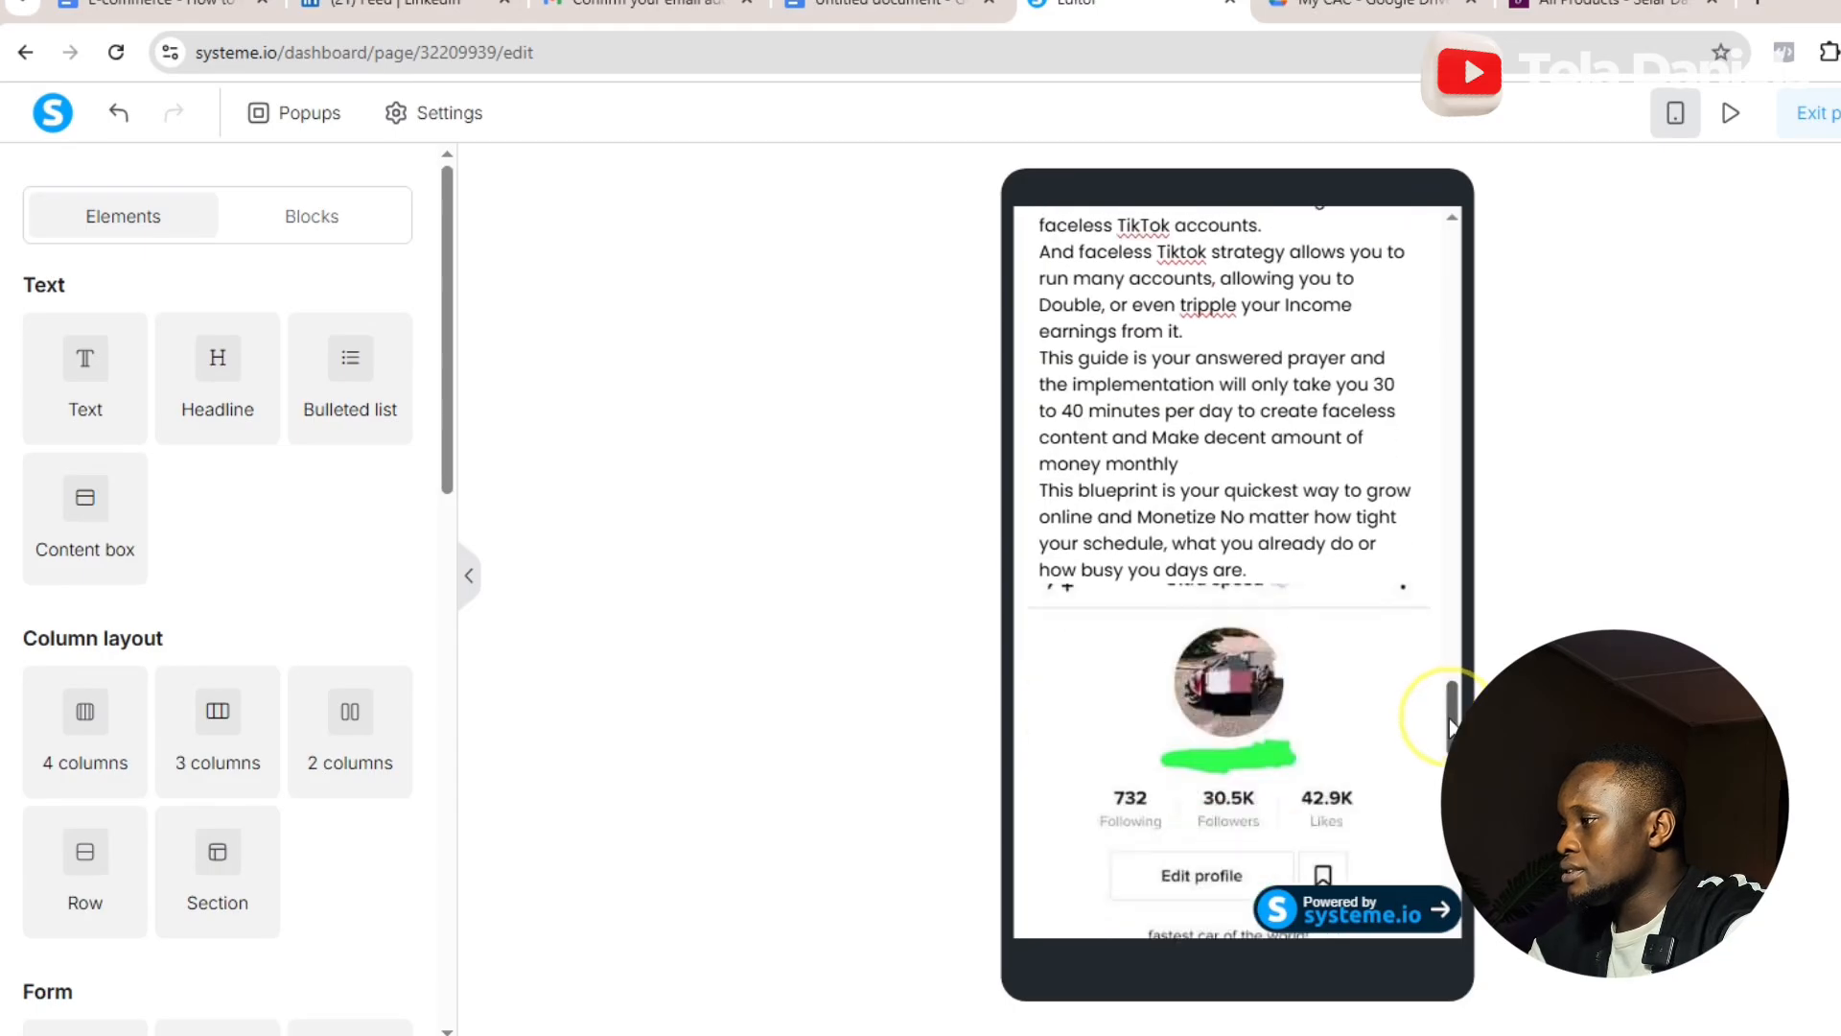
click(1098, 489)
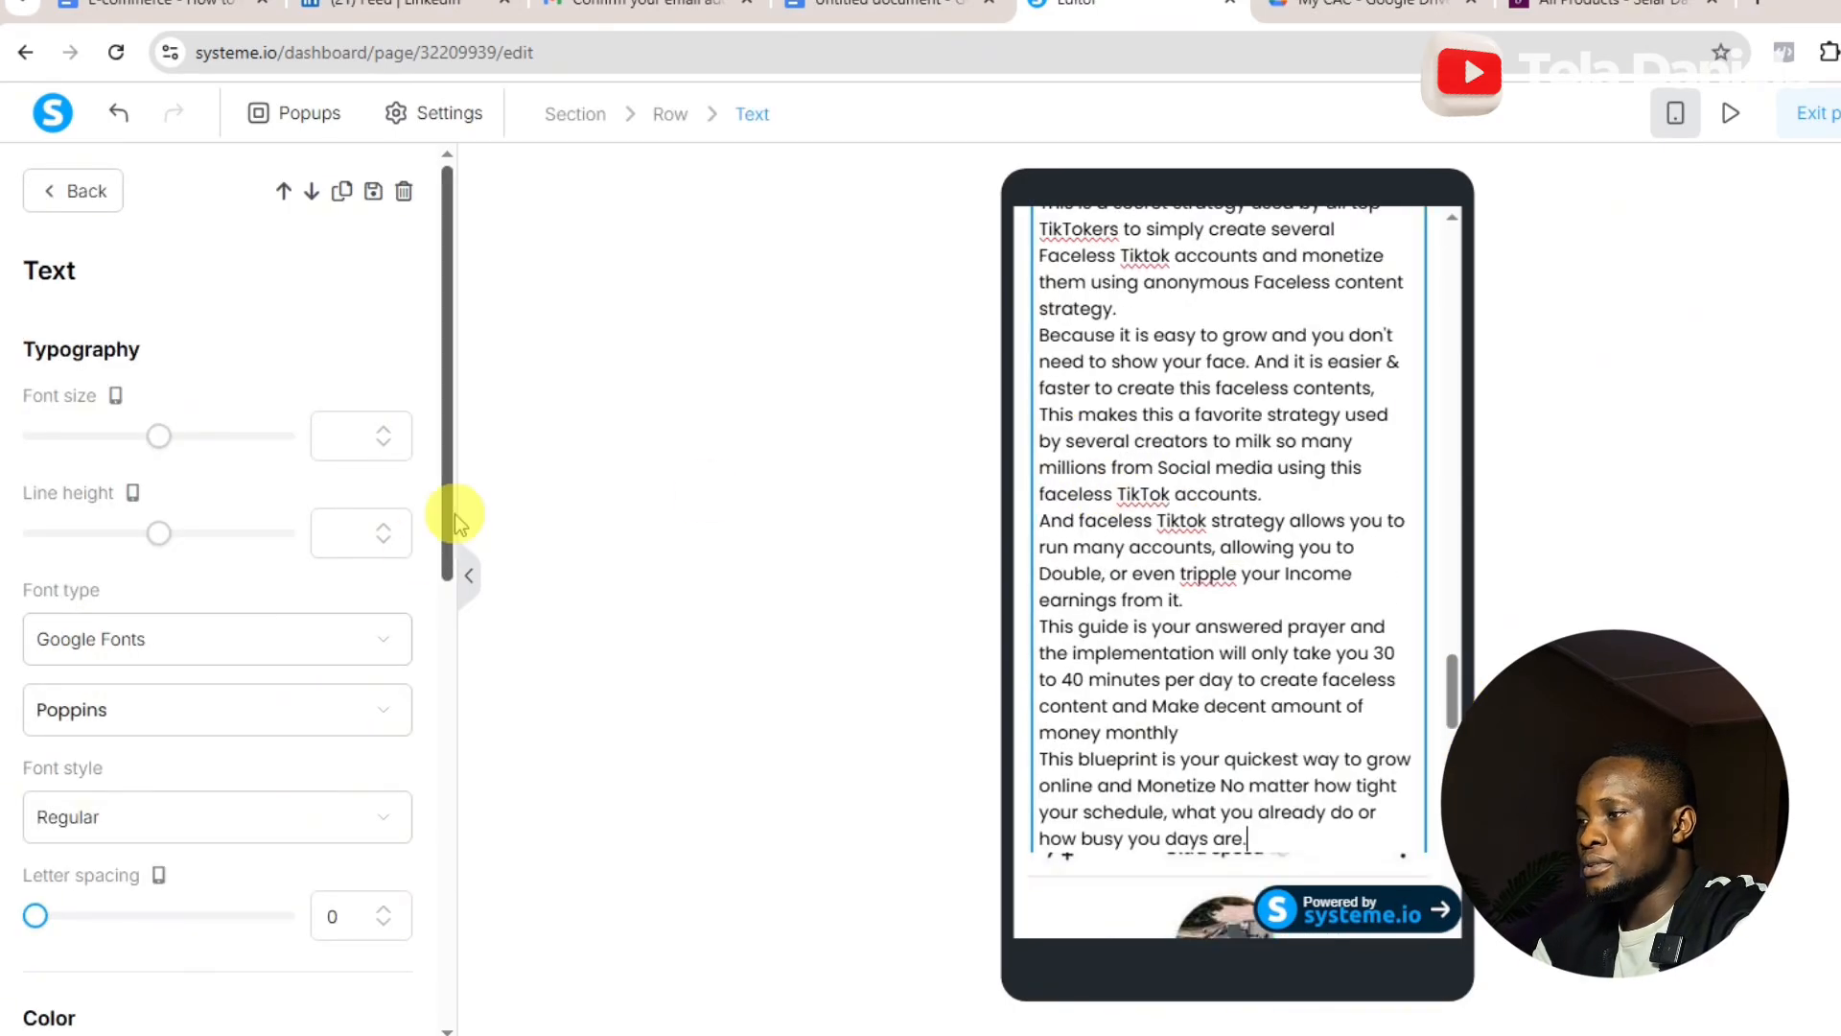
drag(449, 513, 464, 854)
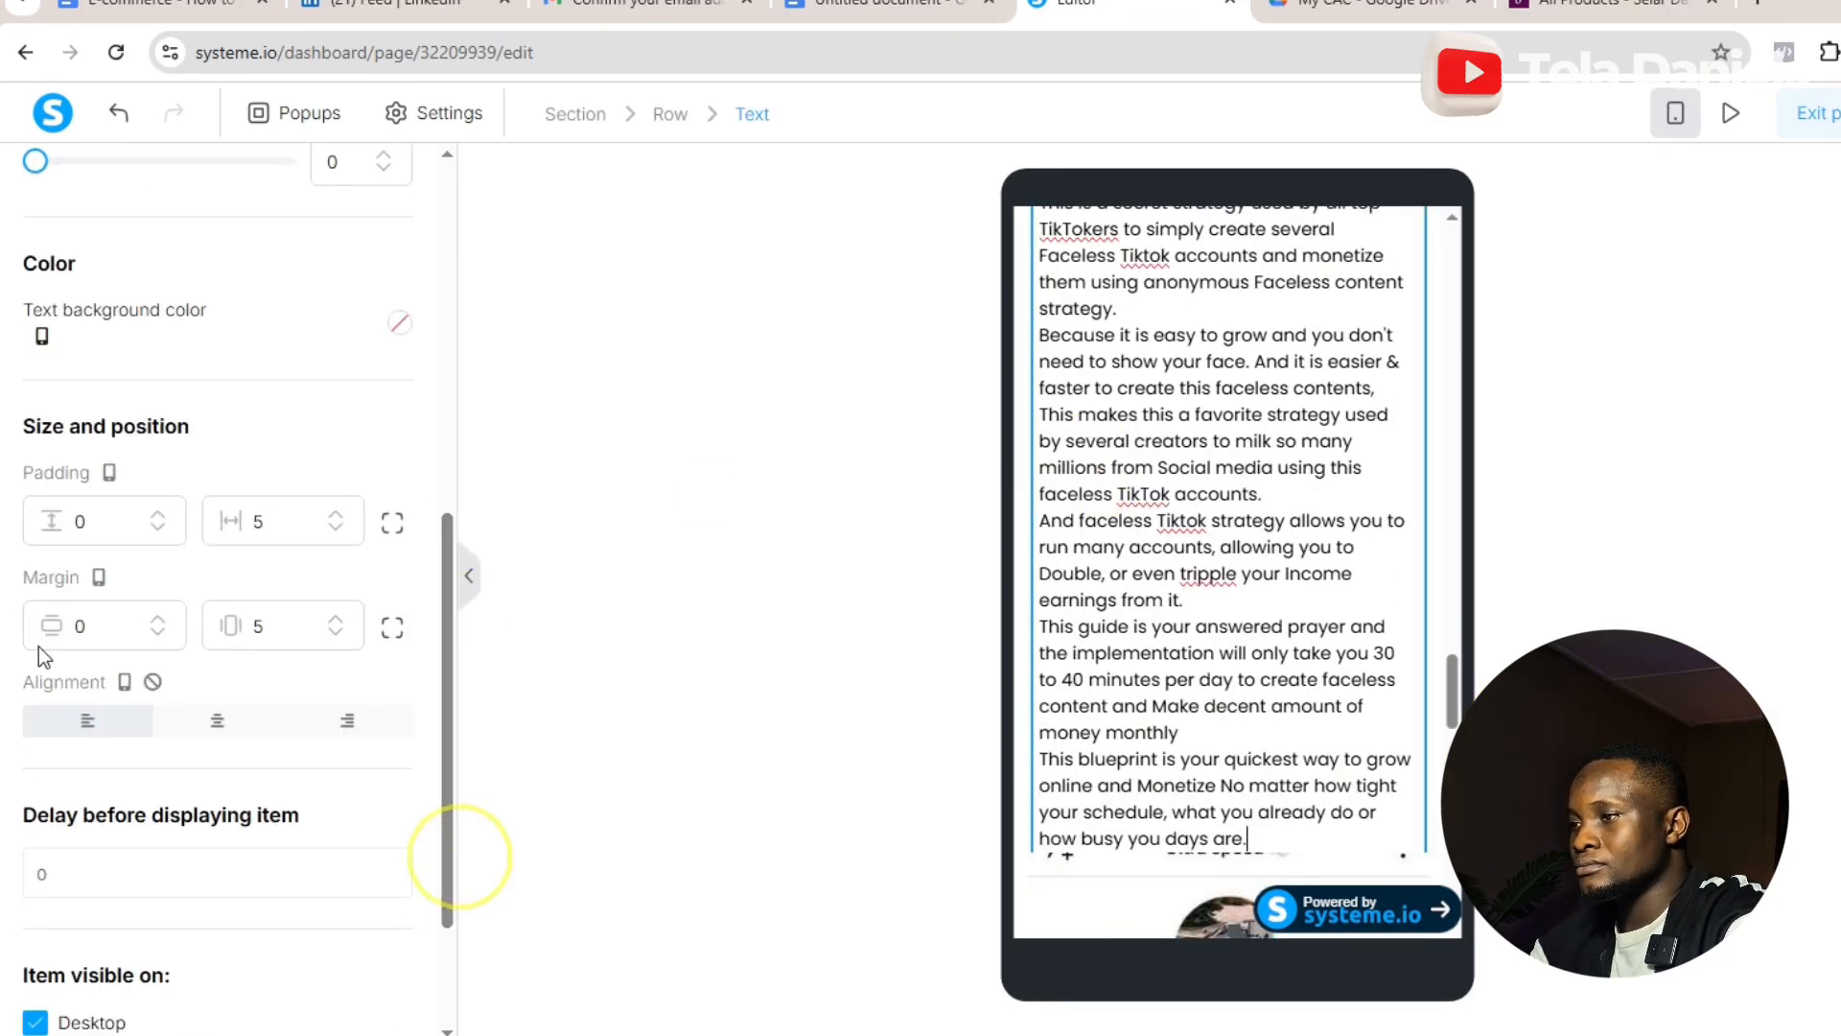
click(51, 526)
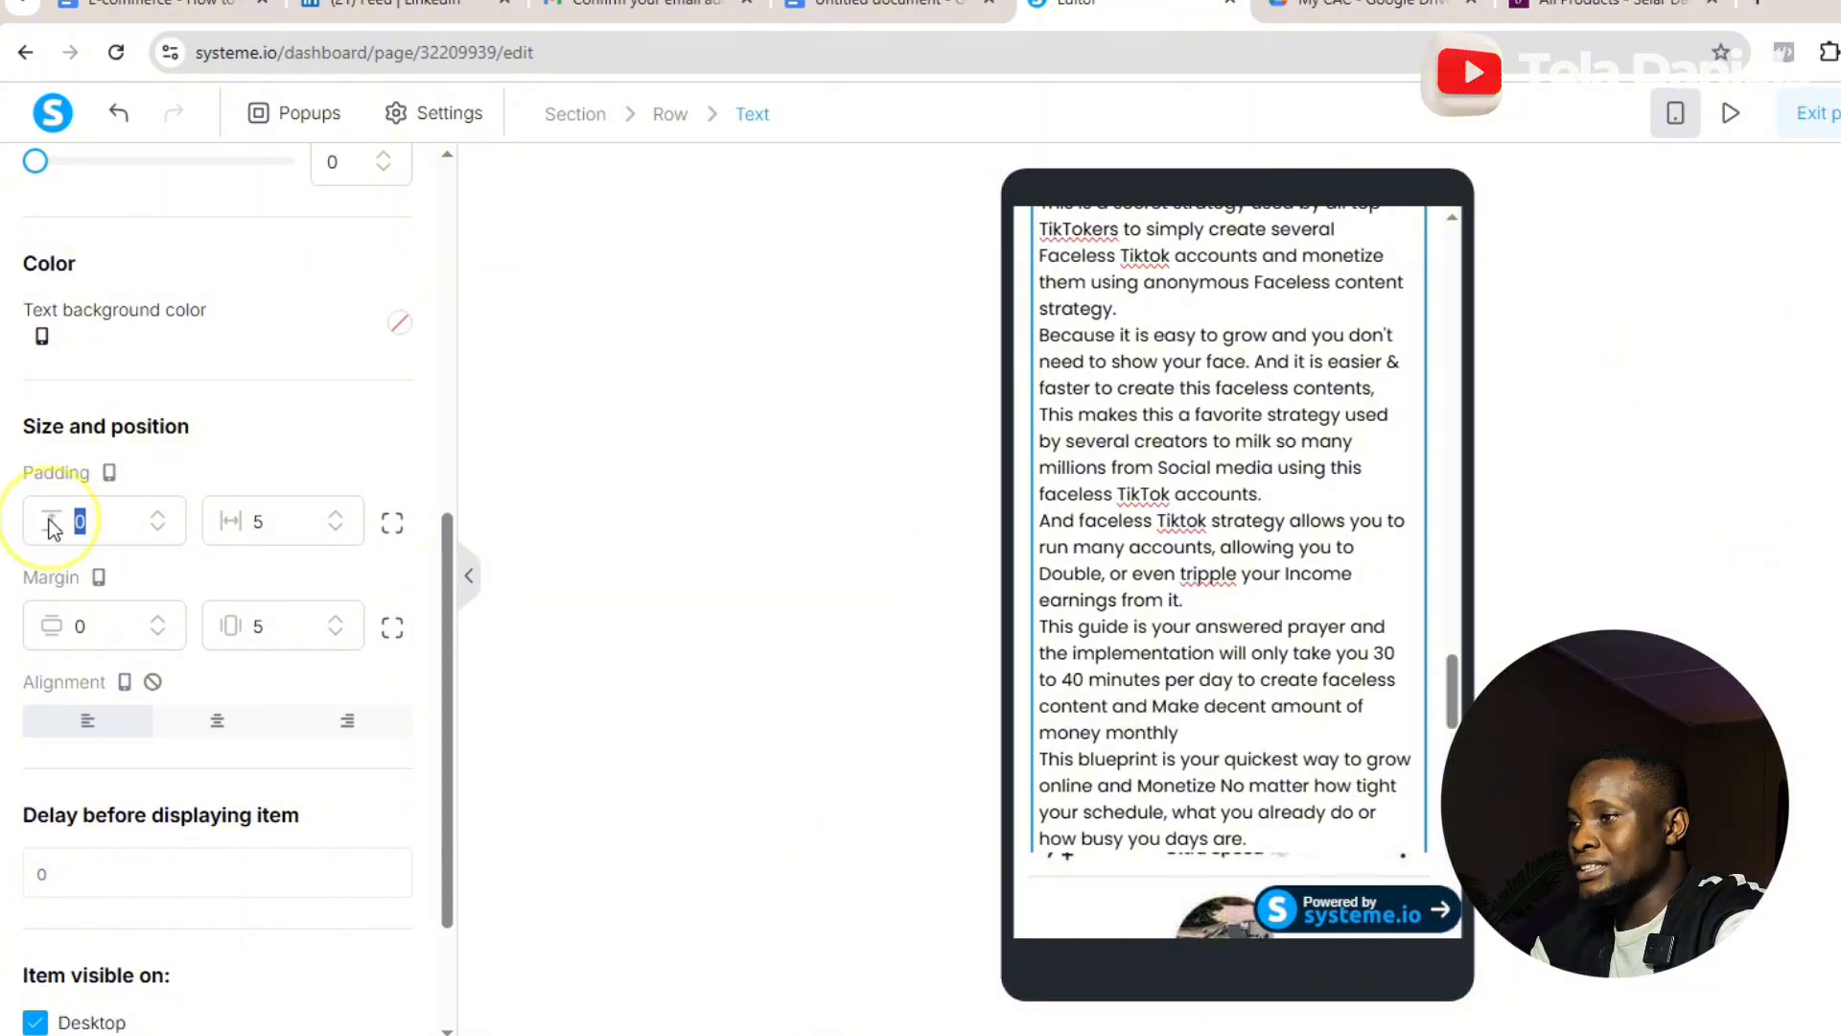
text(10)
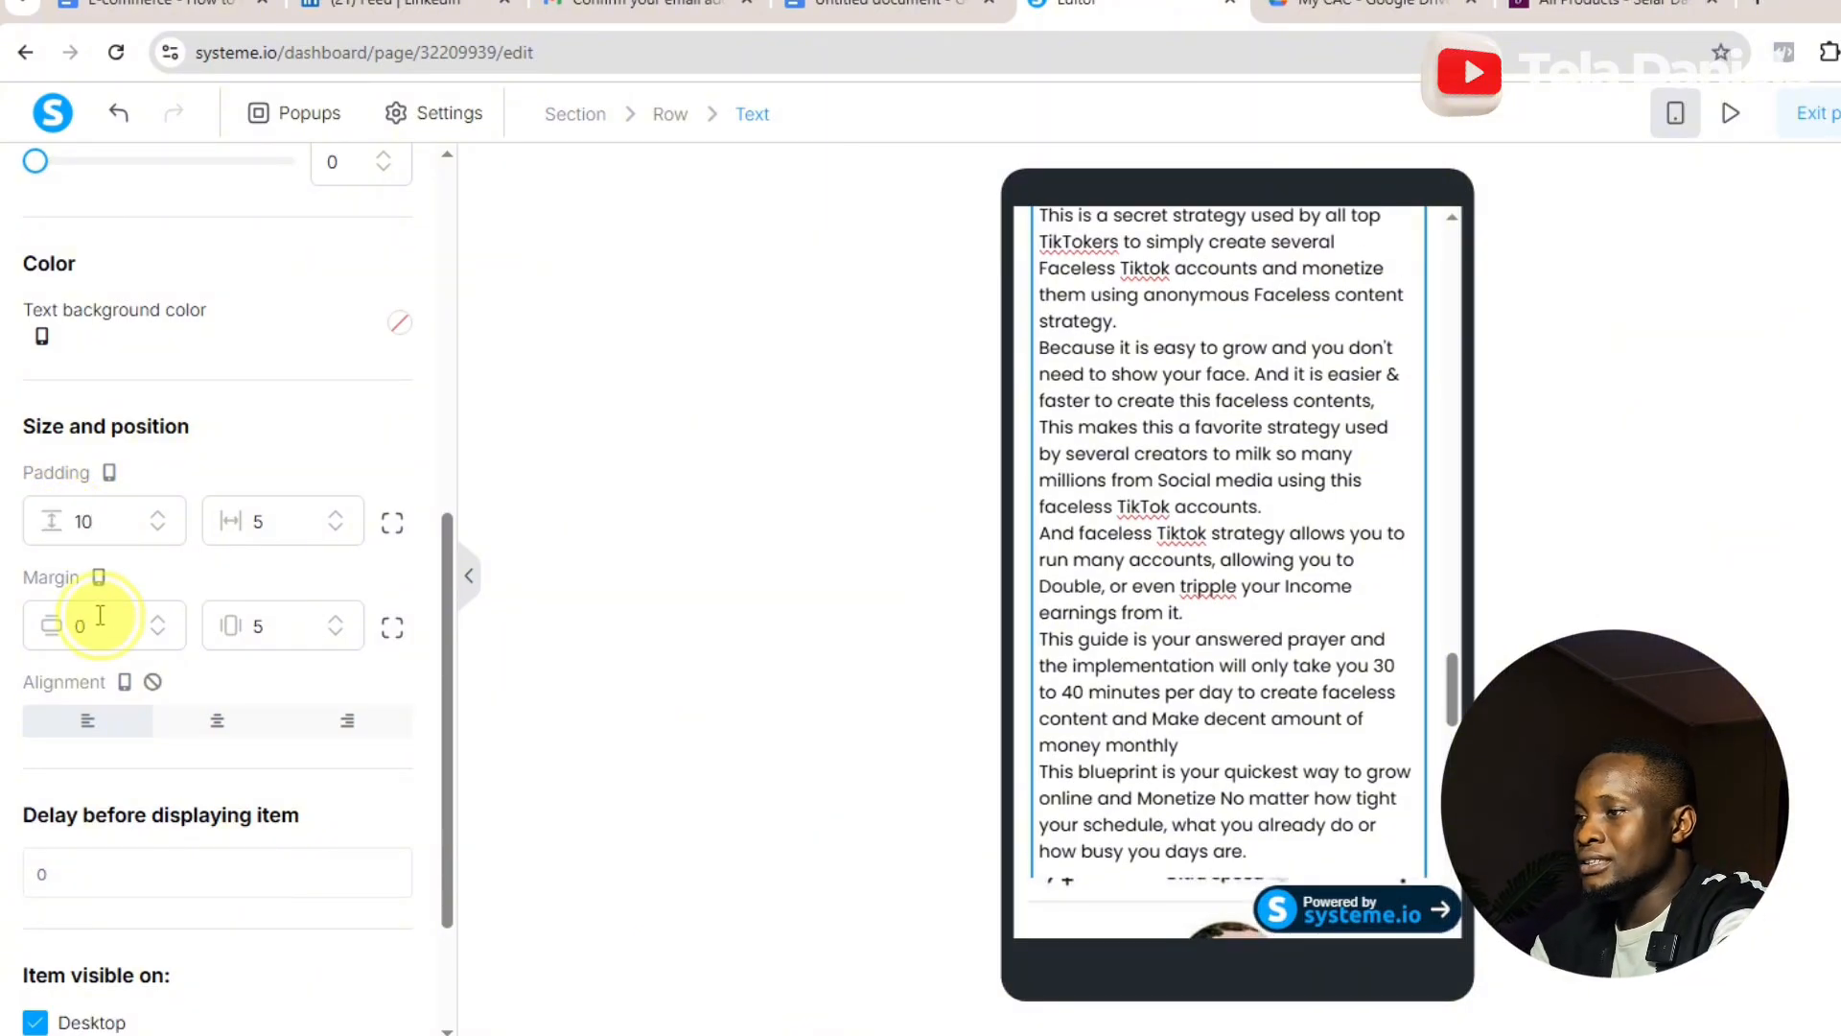
click(60, 623)
text(10)
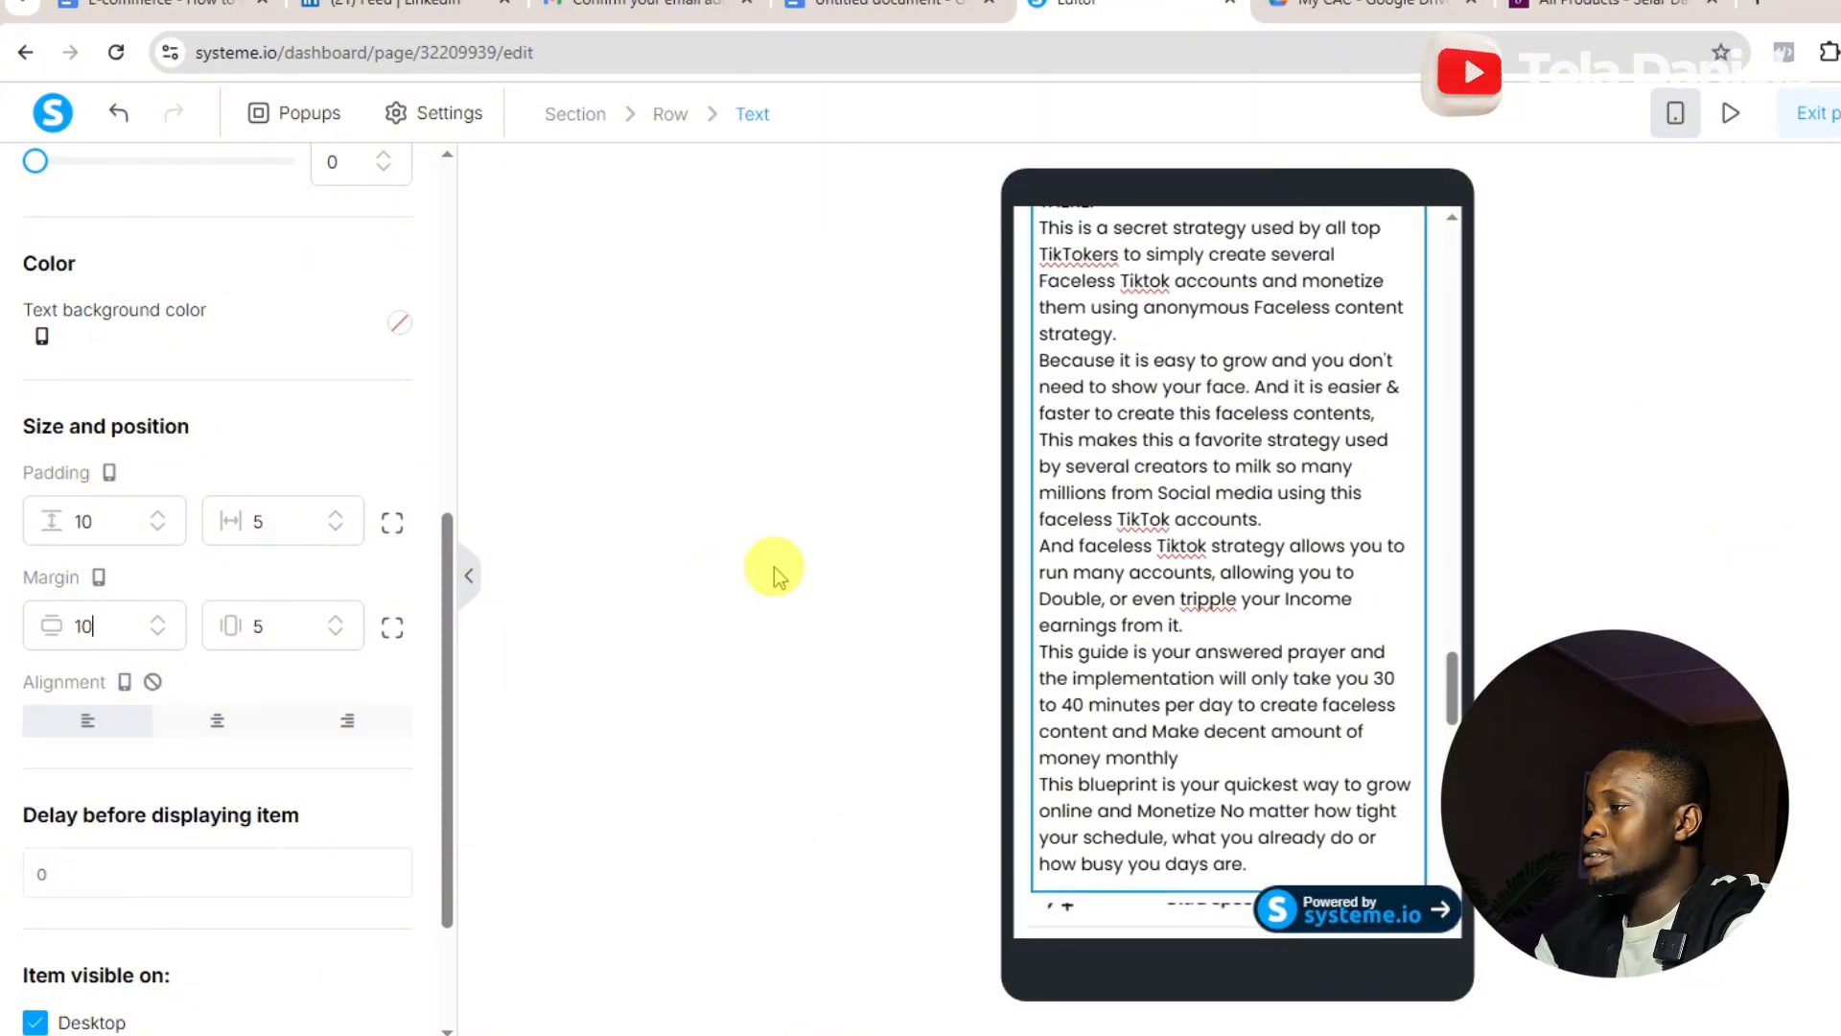
click(1584, 610)
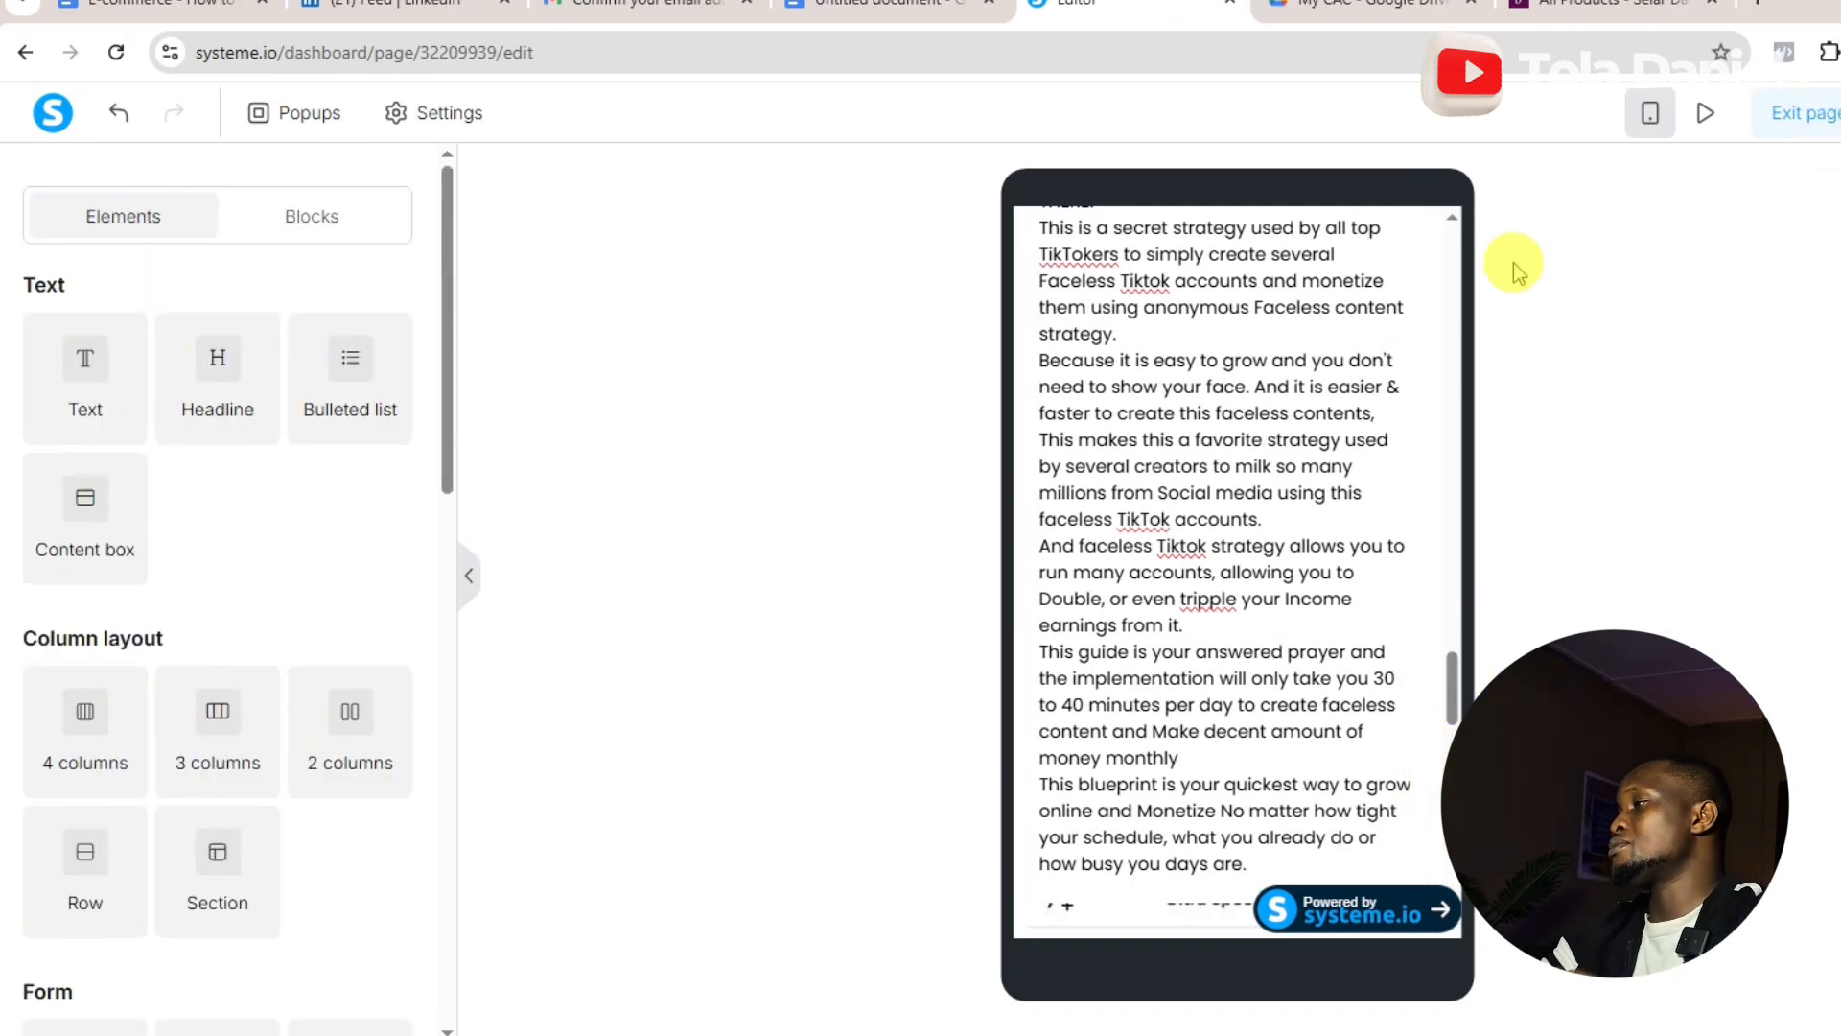